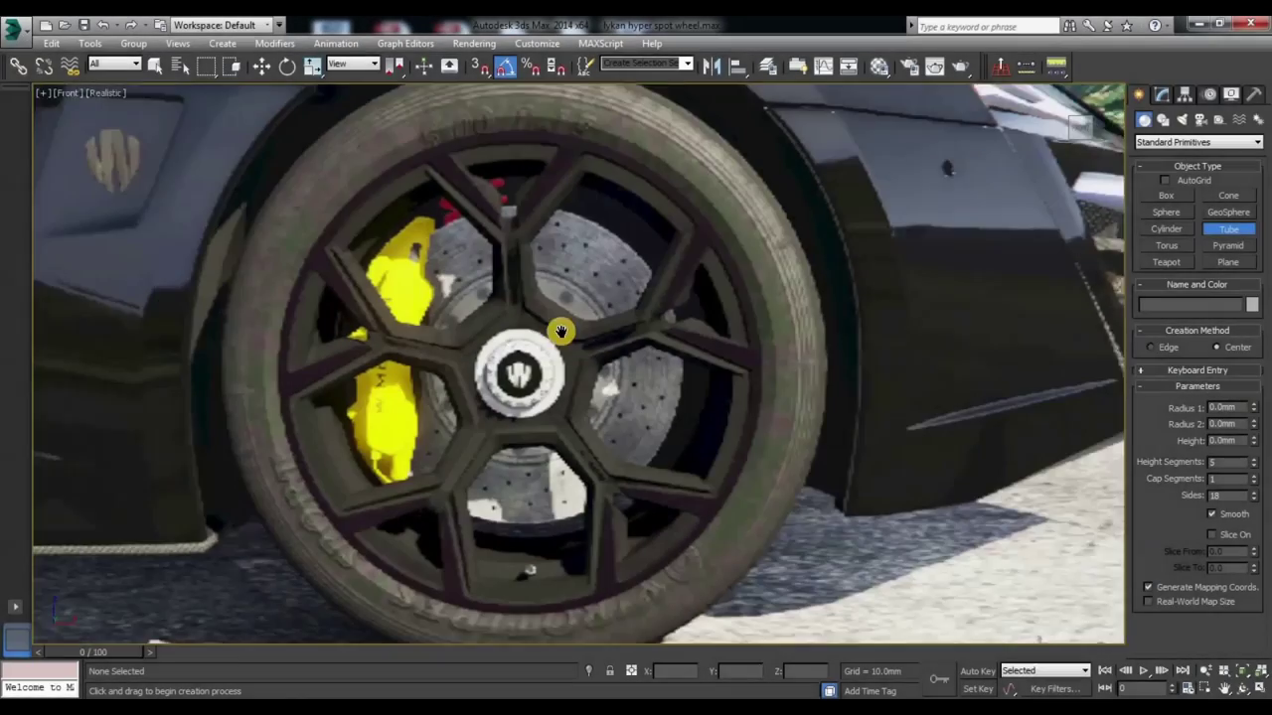
Step: Draw Tube001 from the hub centre with radii about 249.553 and 238.621 mm around the rim
middle_click_drag(560, 331, 585, 316)
left_click_drag(540, 360, 350, 224)
left_click(332, 294)
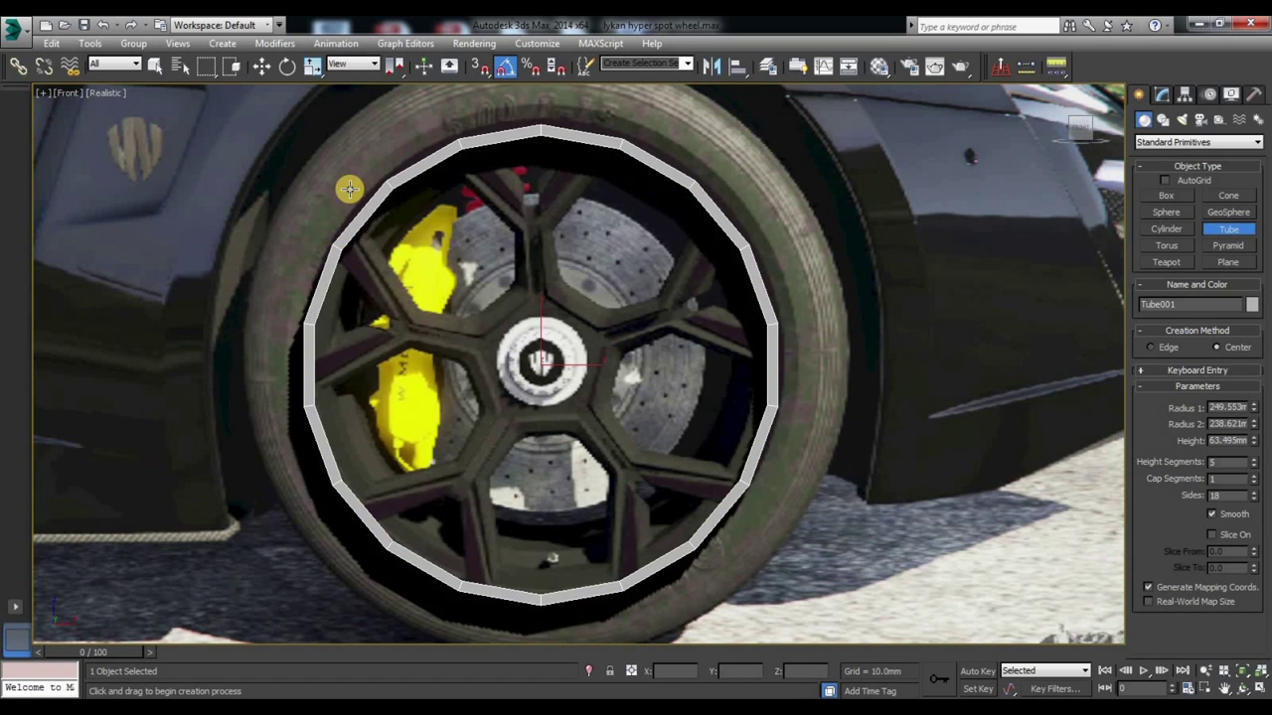
key("w")
mouse_move(937, 458)
middle_mouse_down("alt")
mouse_move(814, 478)
mouse_move(644, 369)
middle_mouse_up("alt")
Step: Try rotating the tube ring in the front view, then undo to keep its original orientation
key("r")
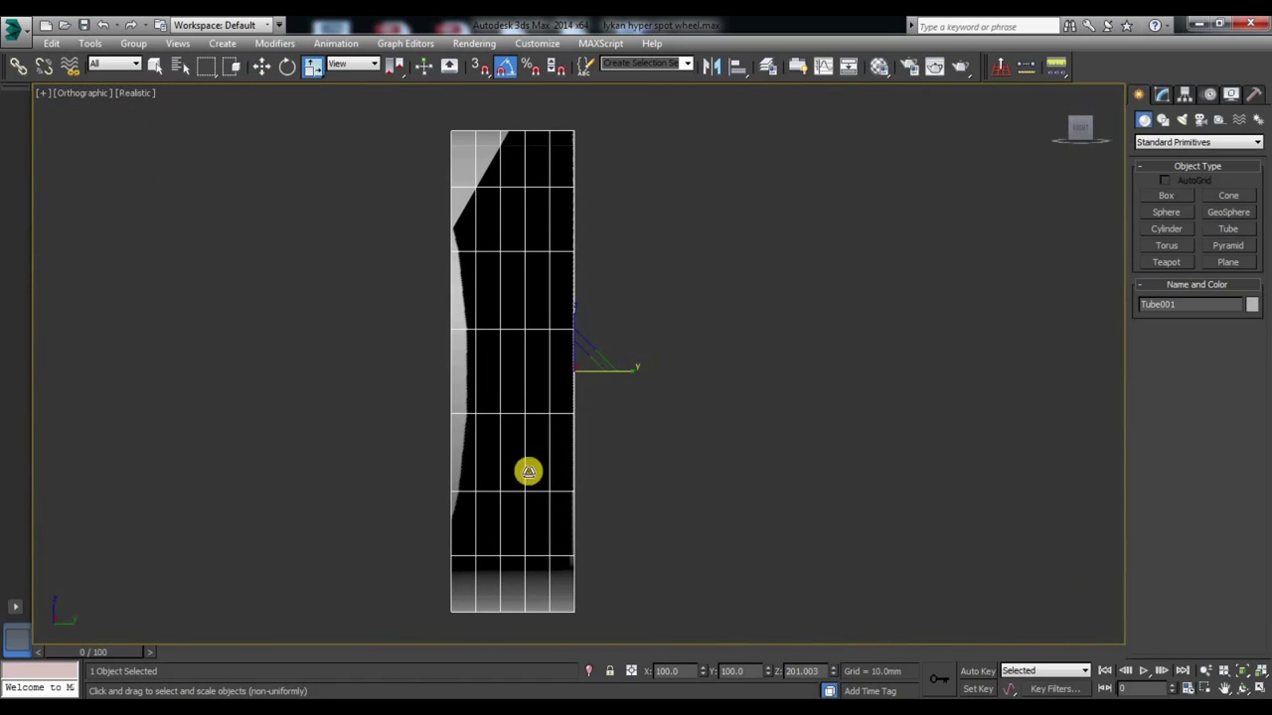
key("f")
key("e")
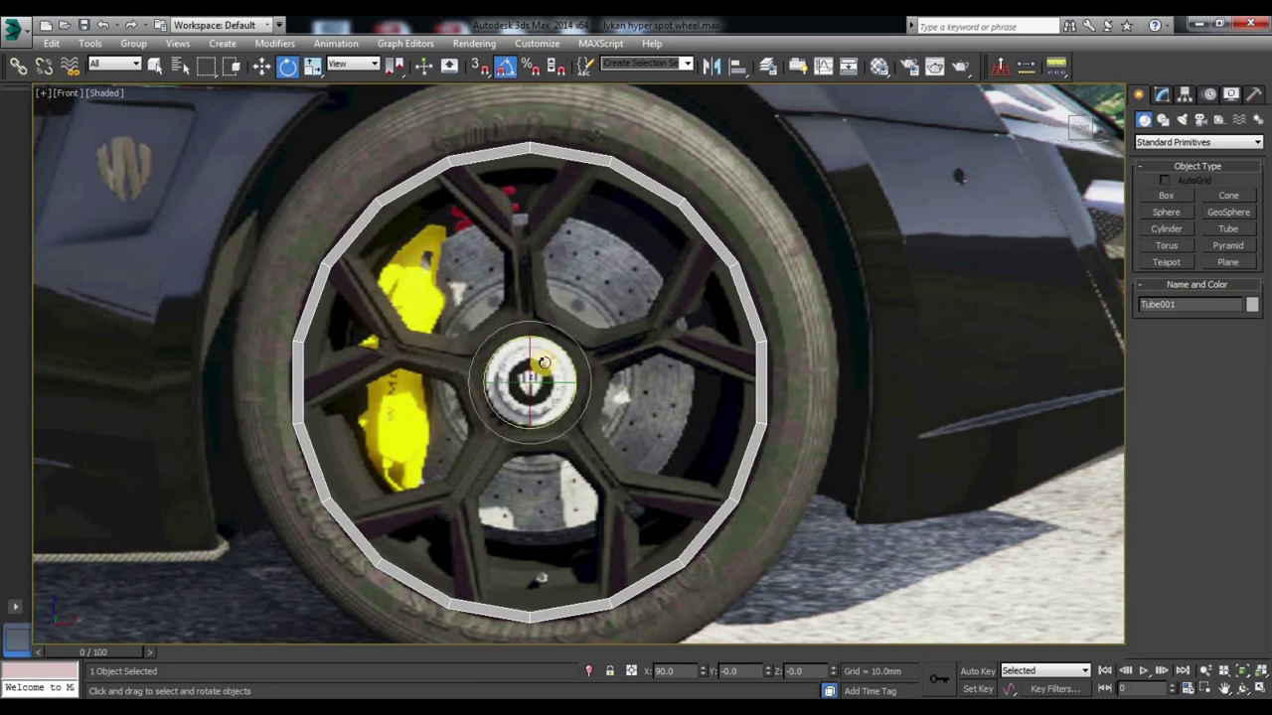
left_click_drag(582, 351, 577, 348)
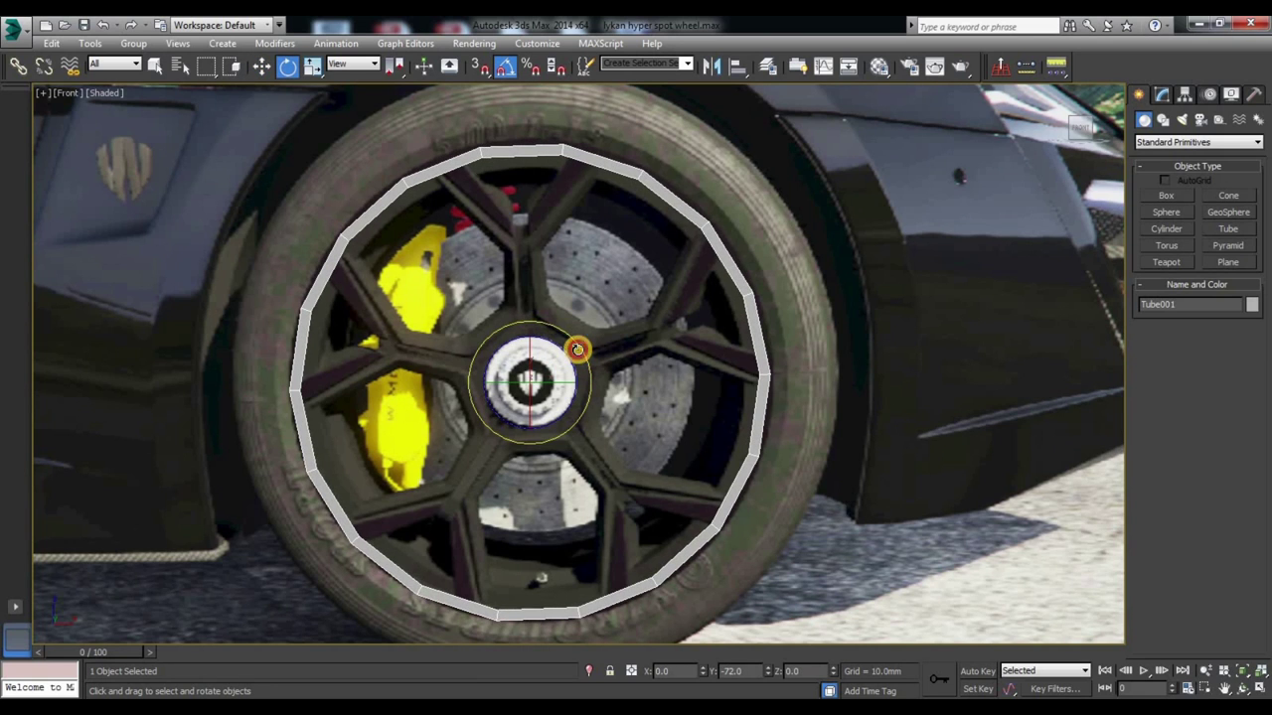
key("ctrl+z")
Step: Check the grid and snap settings, frame the upper rim, and bring up the tube's Convert To options
right_click(505, 65)
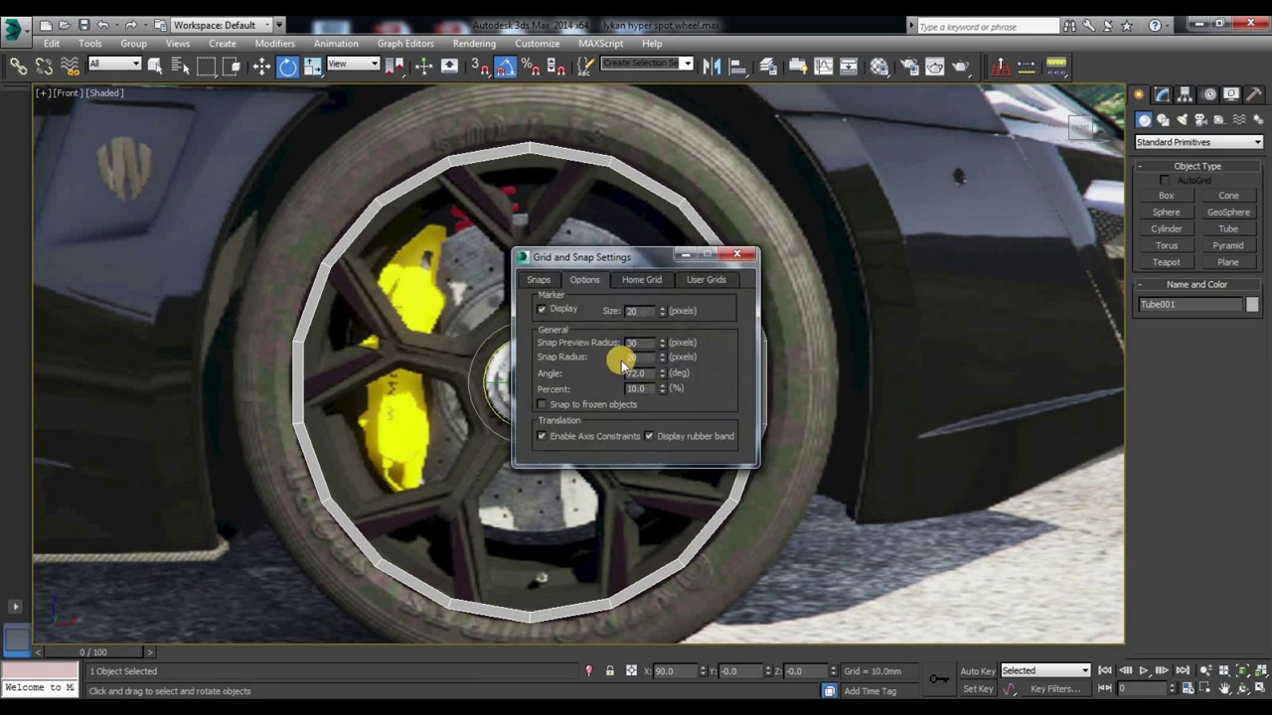
left_click(735, 258)
scroll(553, 334, "up", 2)
scroll(636, 228, "up", 2)
scroll(568, 371, "up", 2)
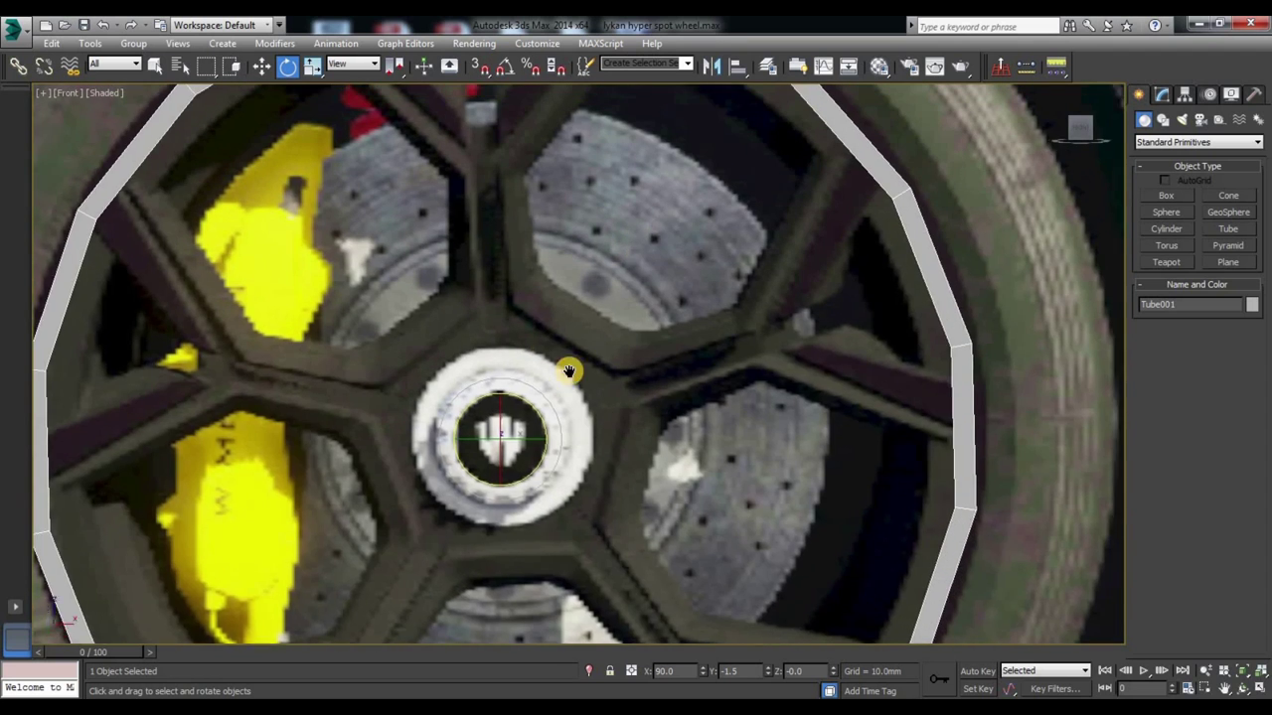
middle_click_drag(568, 372, 421, 539)
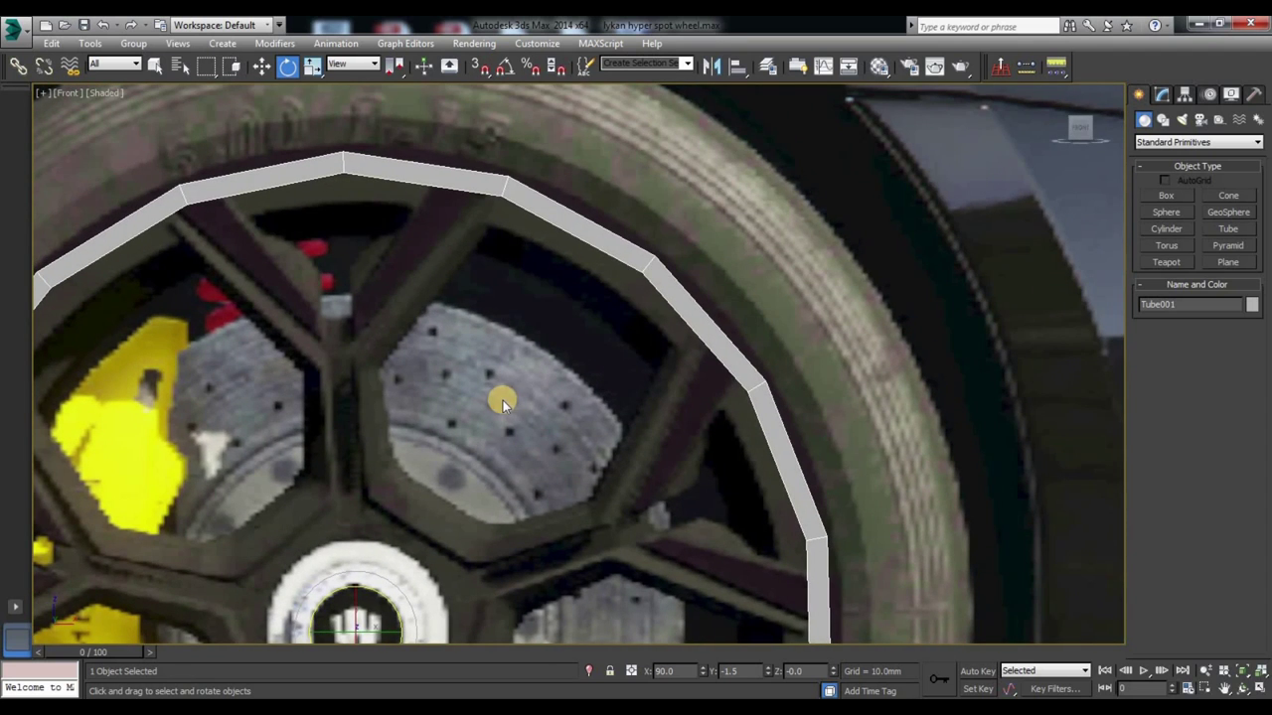
right_click(504, 194)
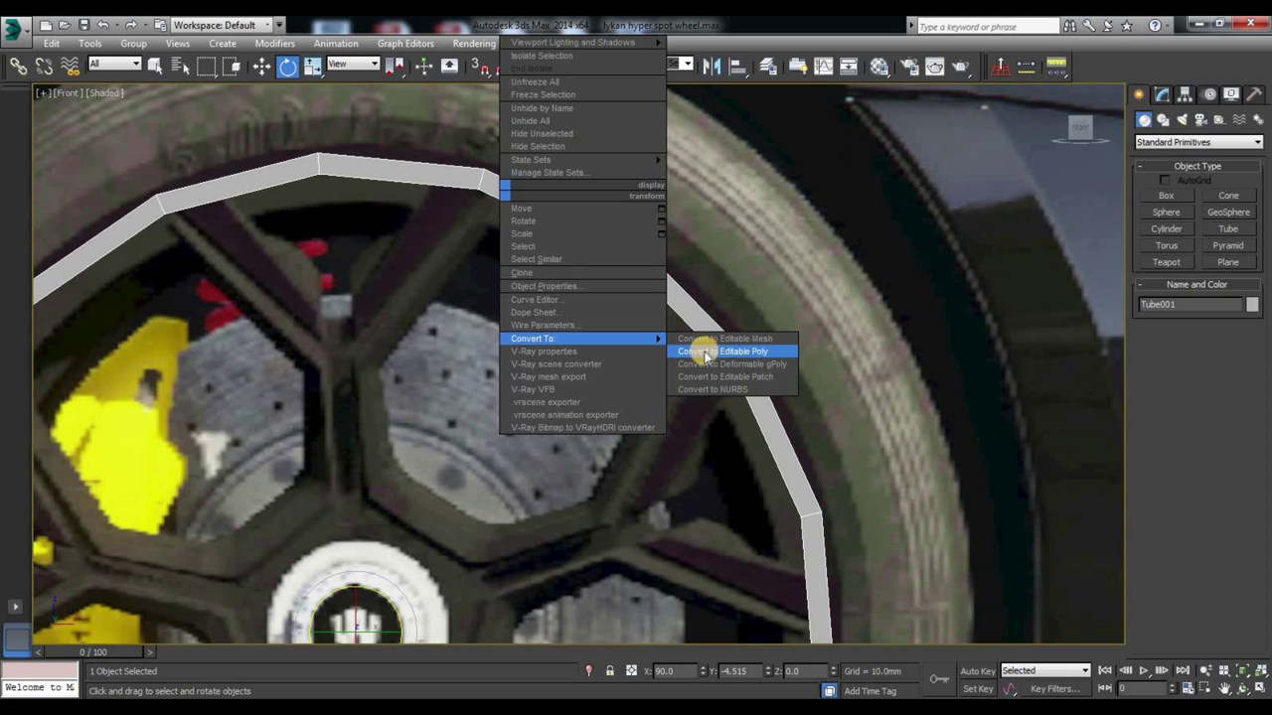
Step: Convert Tube001 to Editable Poly and slide a rim edge loop along the rim using Edge constraint
left_click(705, 353)
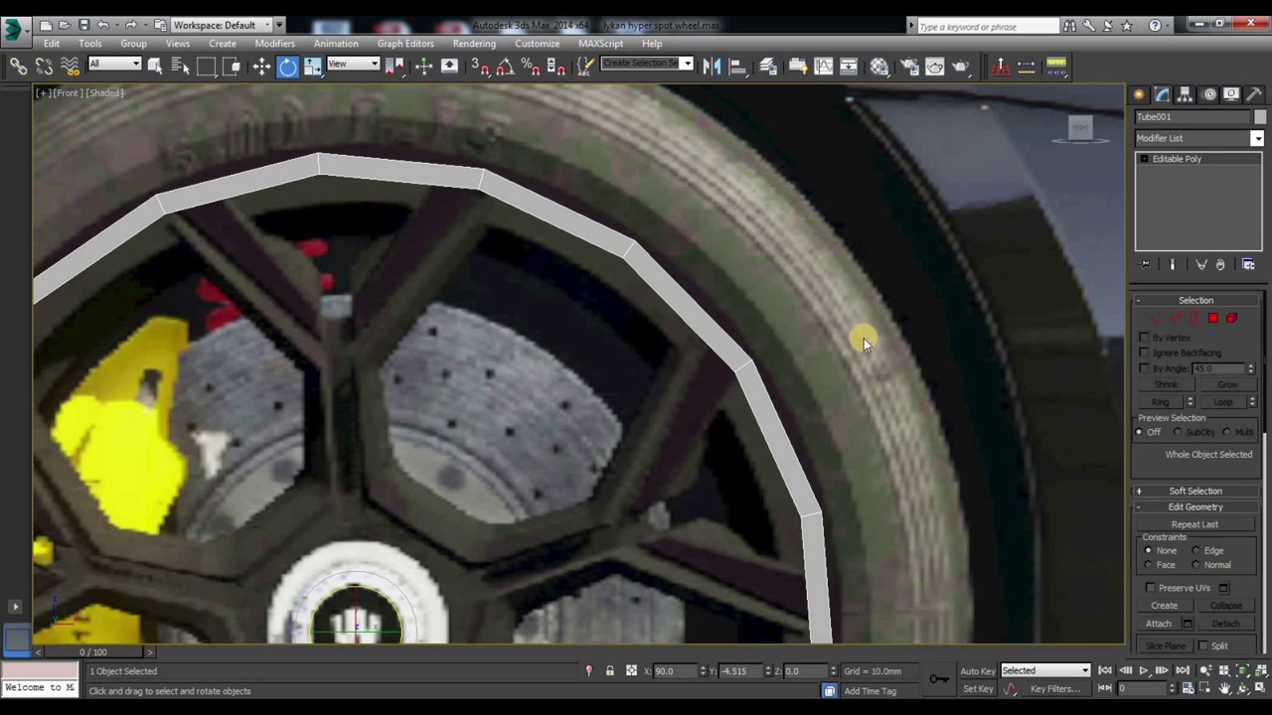
left_click(1174, 318)
double_click(480, 179)
key("w")
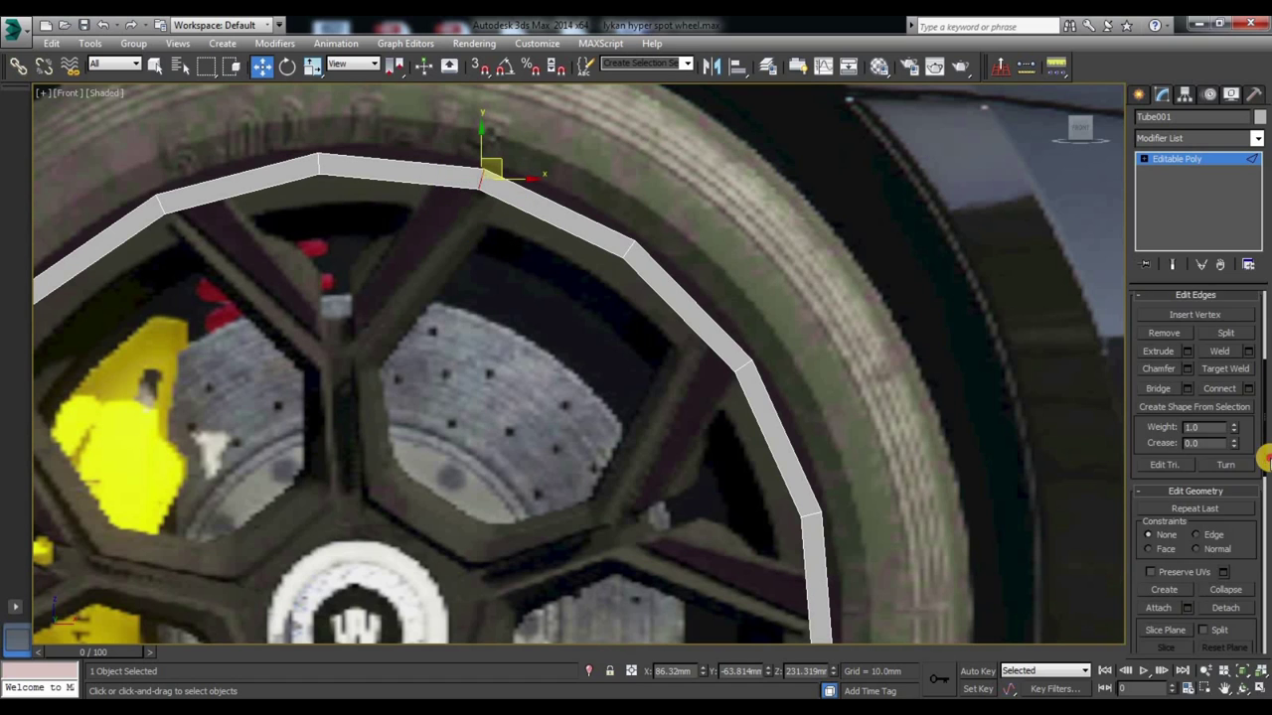
left_click_drag(1263, 418, 1265, 474)
left_click(1198, 491)
left_click_drag(528, 176, 396, 180)
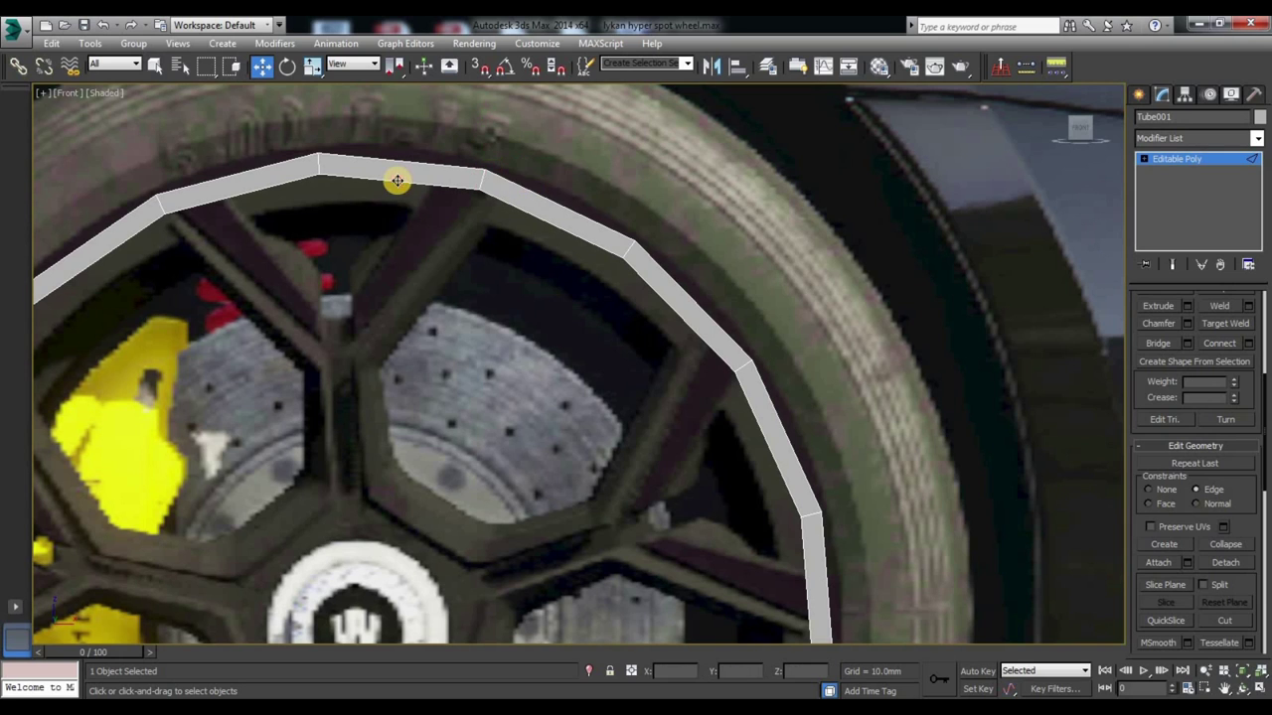
Step: Connect edges twice to add new cut edges on the upper rim near the spoke tip
right_click(393, 220)
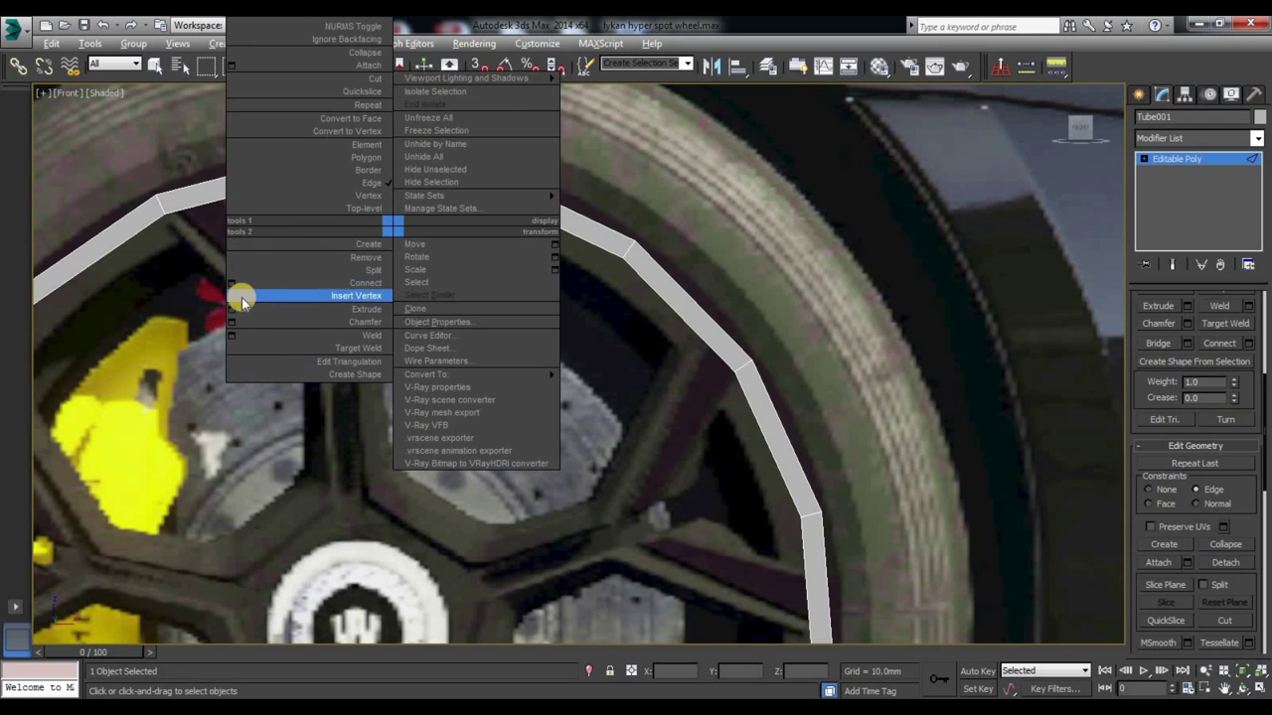
left_click(233, 231)
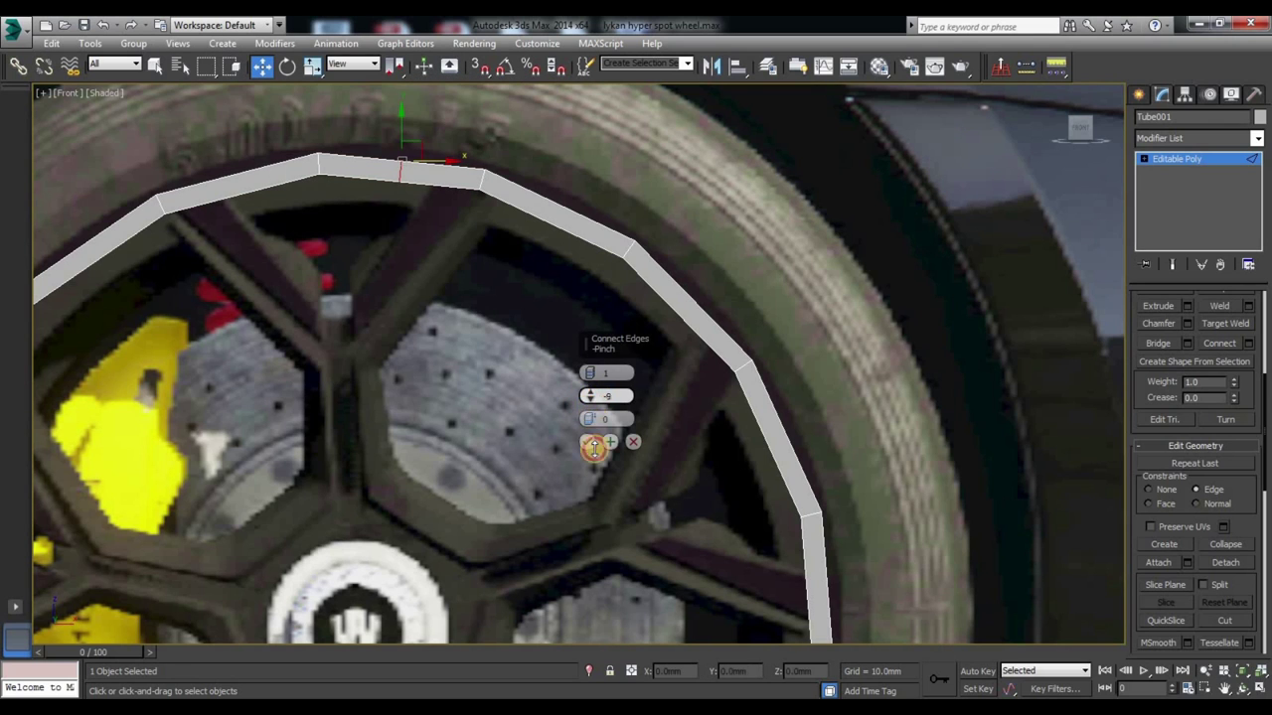
left_click(588, 442)
left_click(688, 324)
right_click(687, 324)
left_click(559, 398)
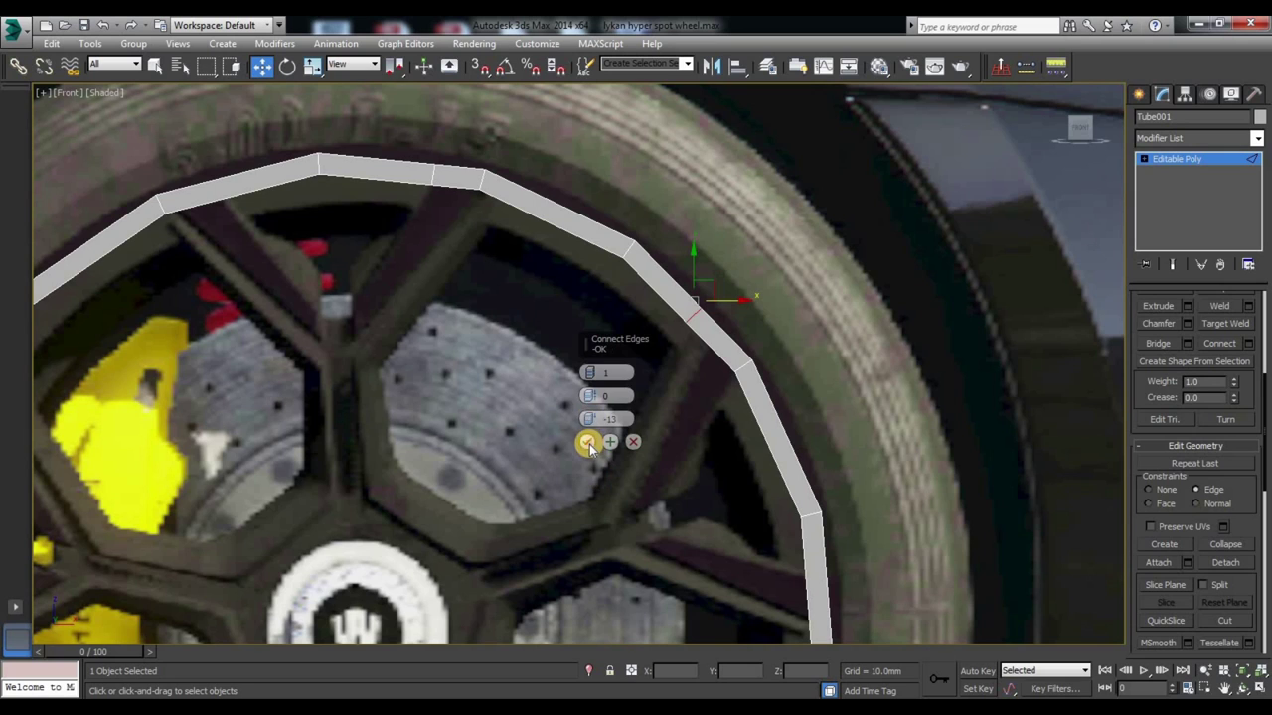
left_click(587, 443)
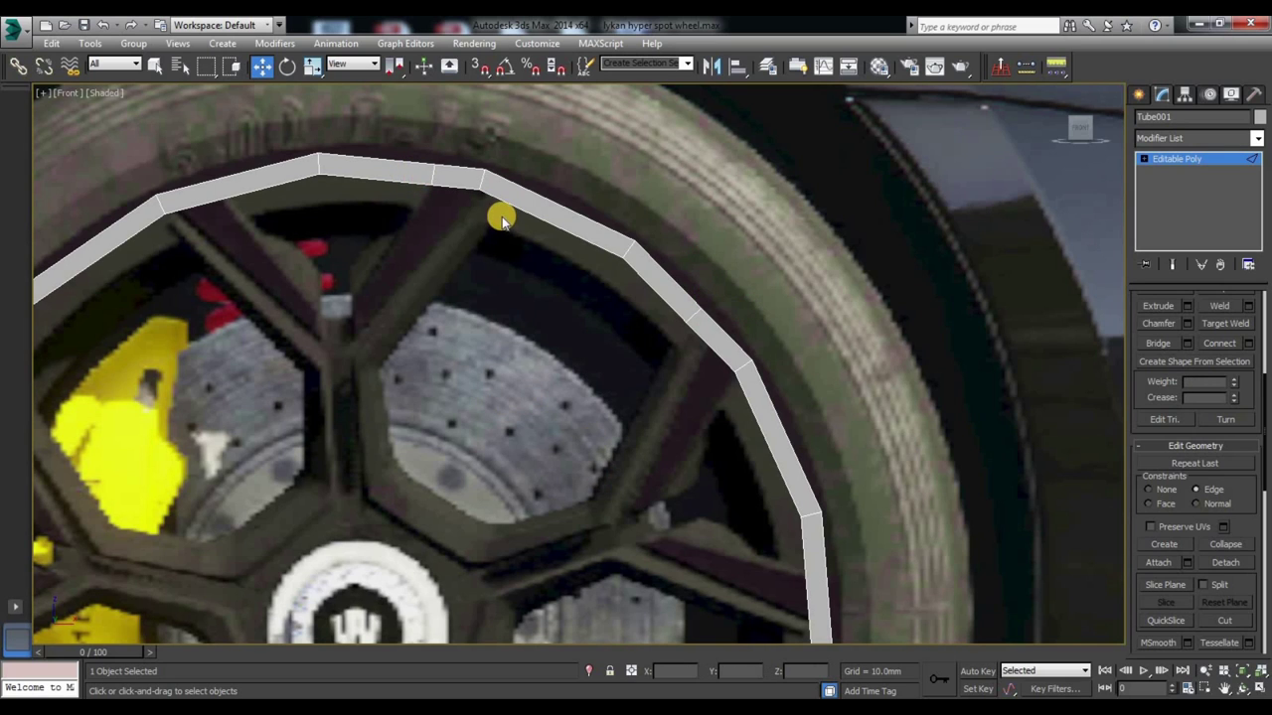
scroll(501, 220, "down", 3)
Step: Add a connecting edge loop on the rim's right side and rotate it to follow the spoke
left_click(741, 492)
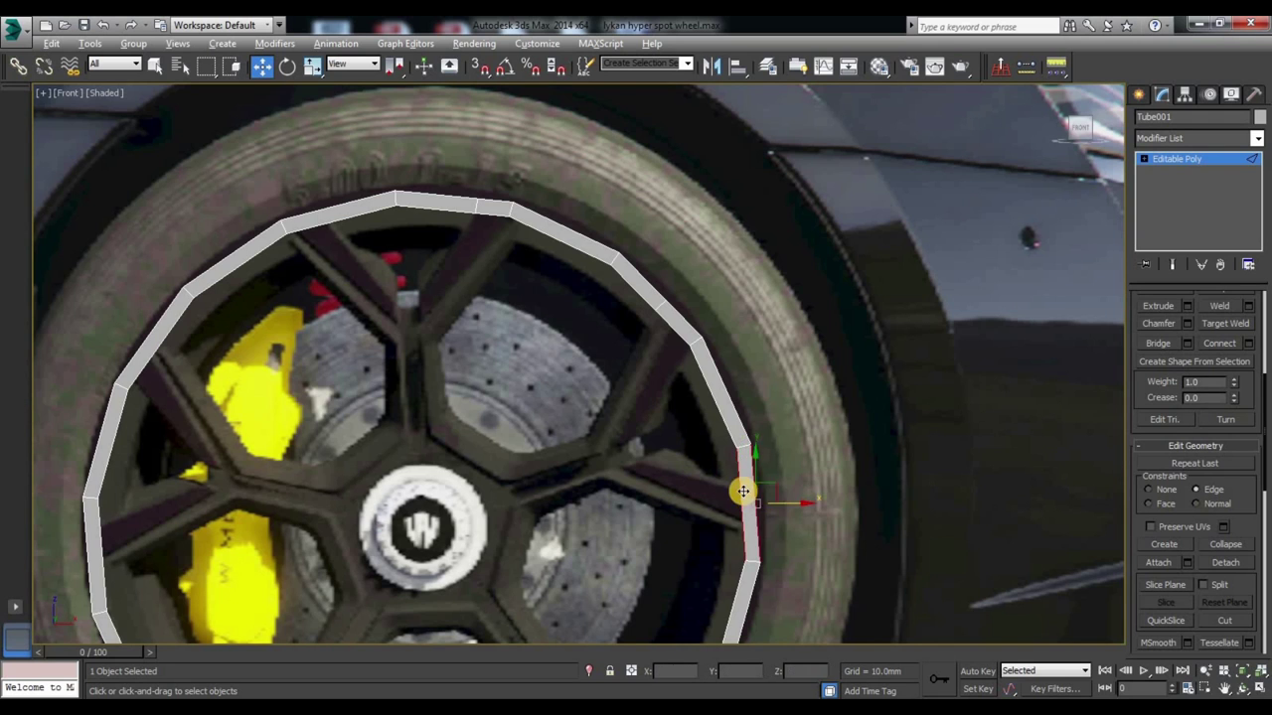
right_click(734, 452)
left_click(576, 520)
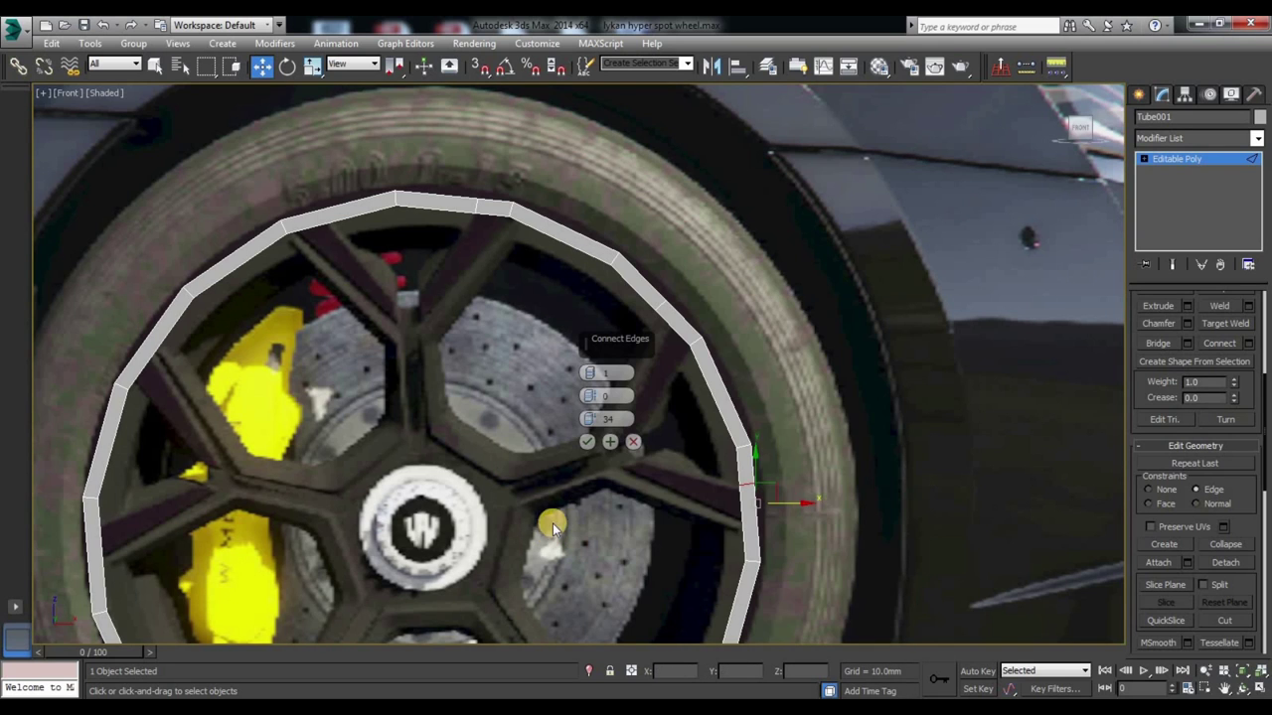
left_click(587, 443)
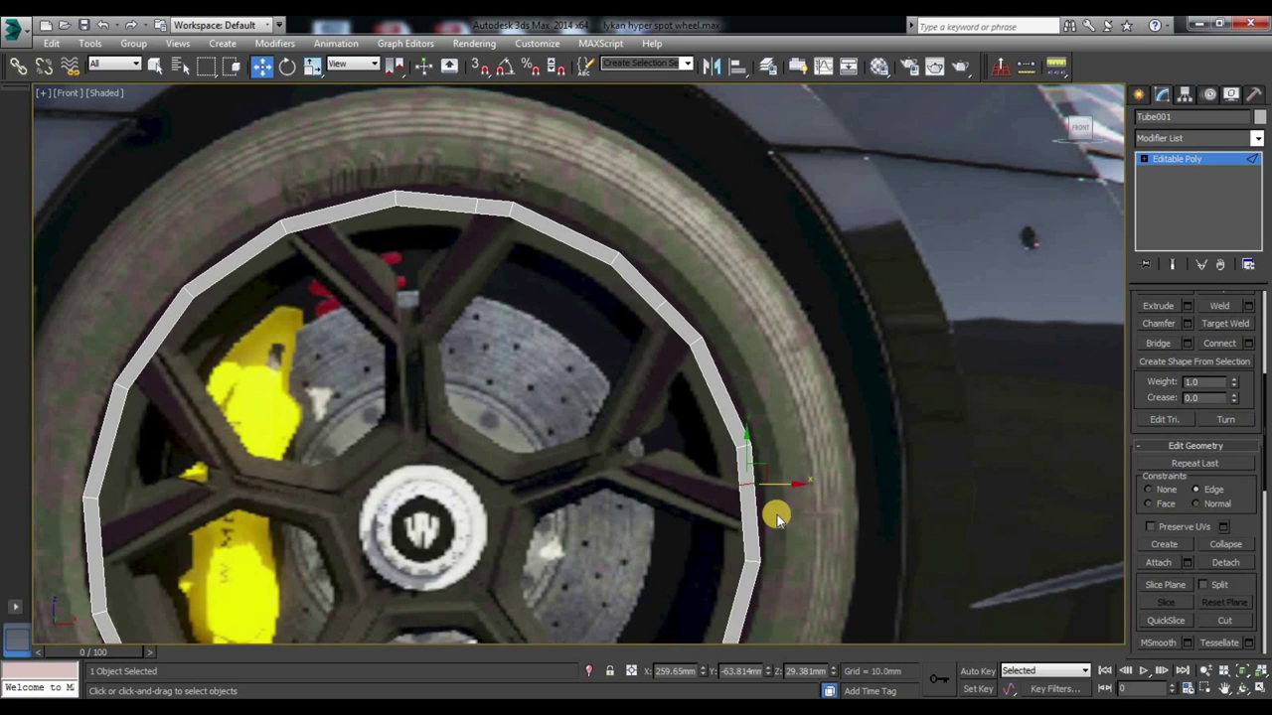
key("e")
left_click_drag(780, 512, 767, 524)
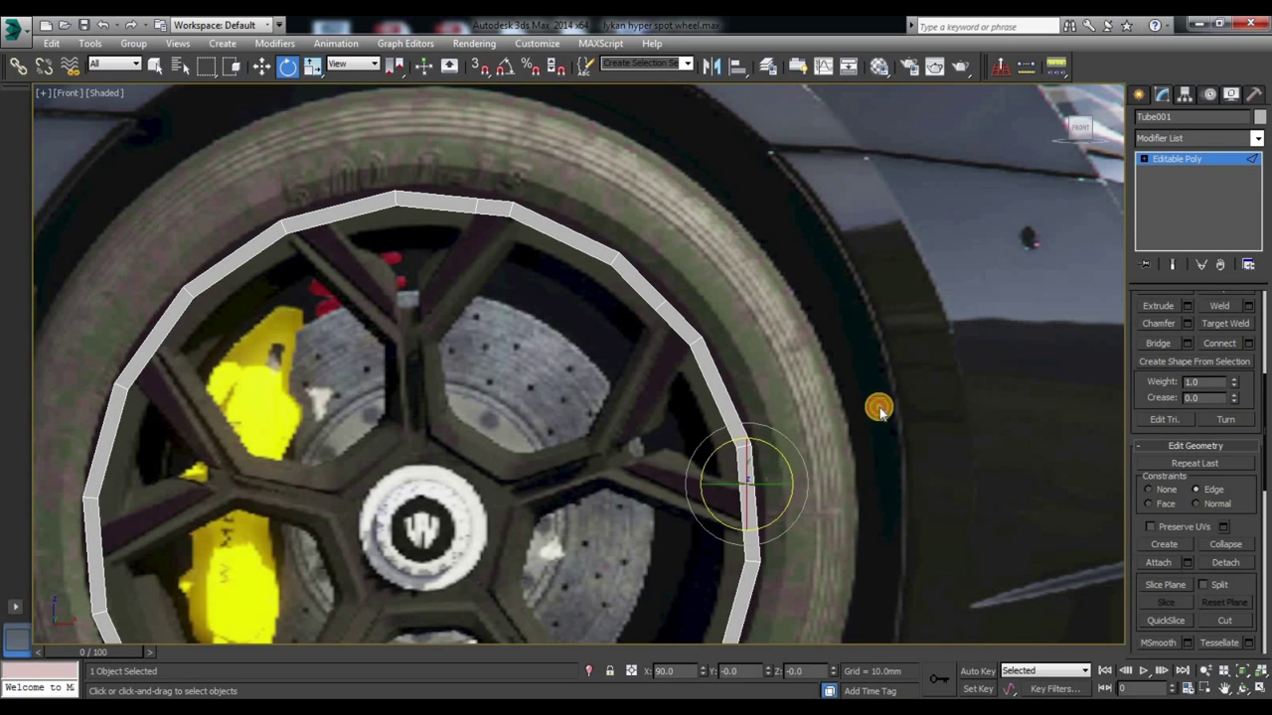
Step: Rotate the upper-right rim edge to line up with the reference spoke, then select an upper-rim edge
left_click(697, 340)
left_click(692, 348, "alt")
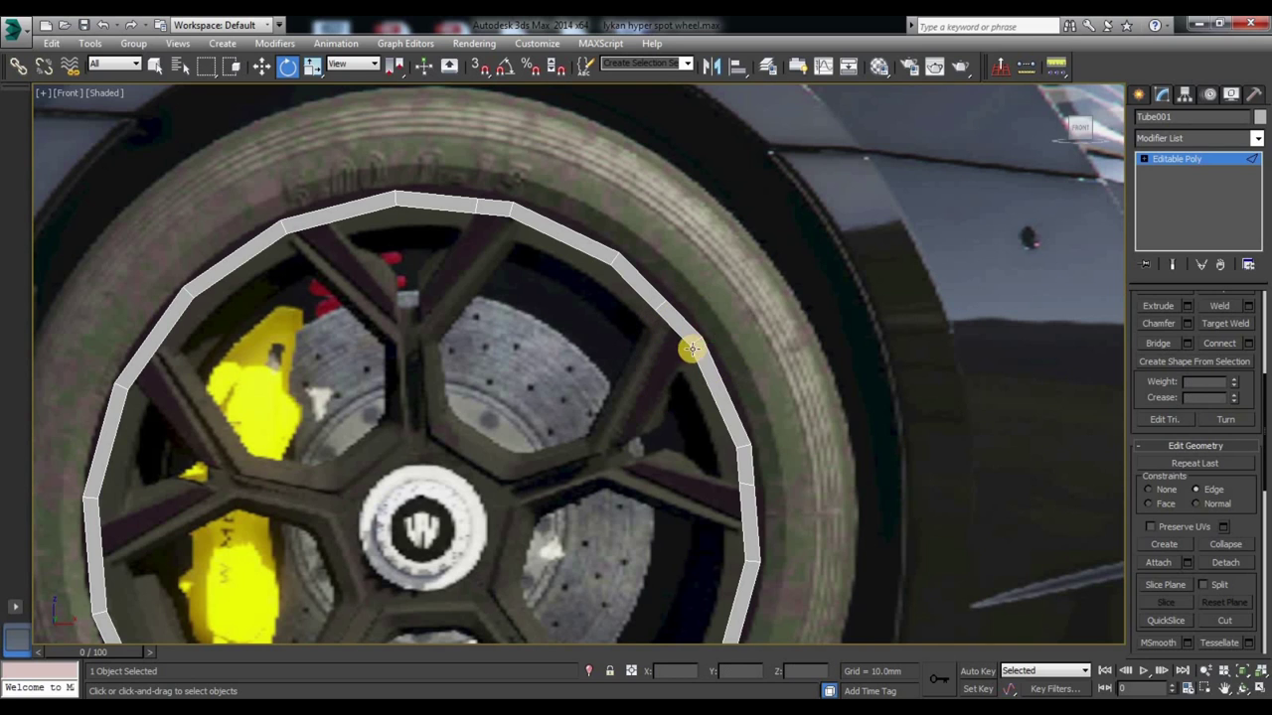
left_click(693, 339)
left_click_drag(670, 382, 716, 390)
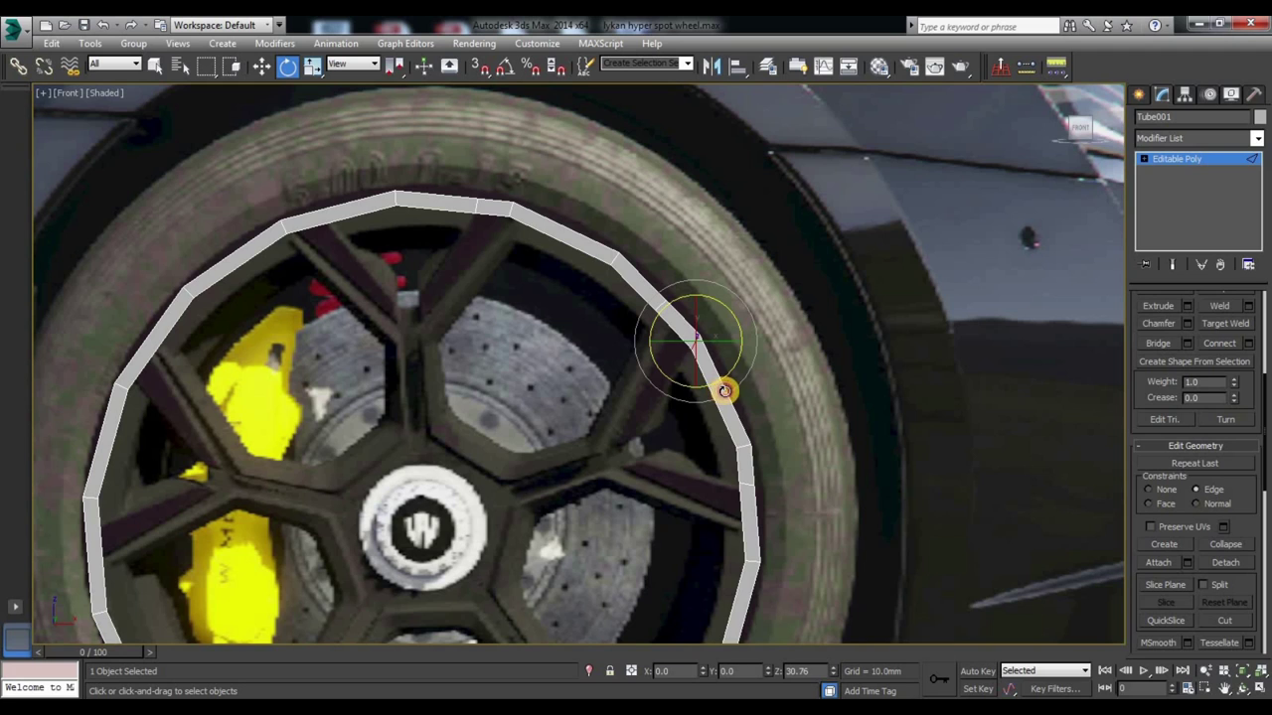
left_click(827, 387)
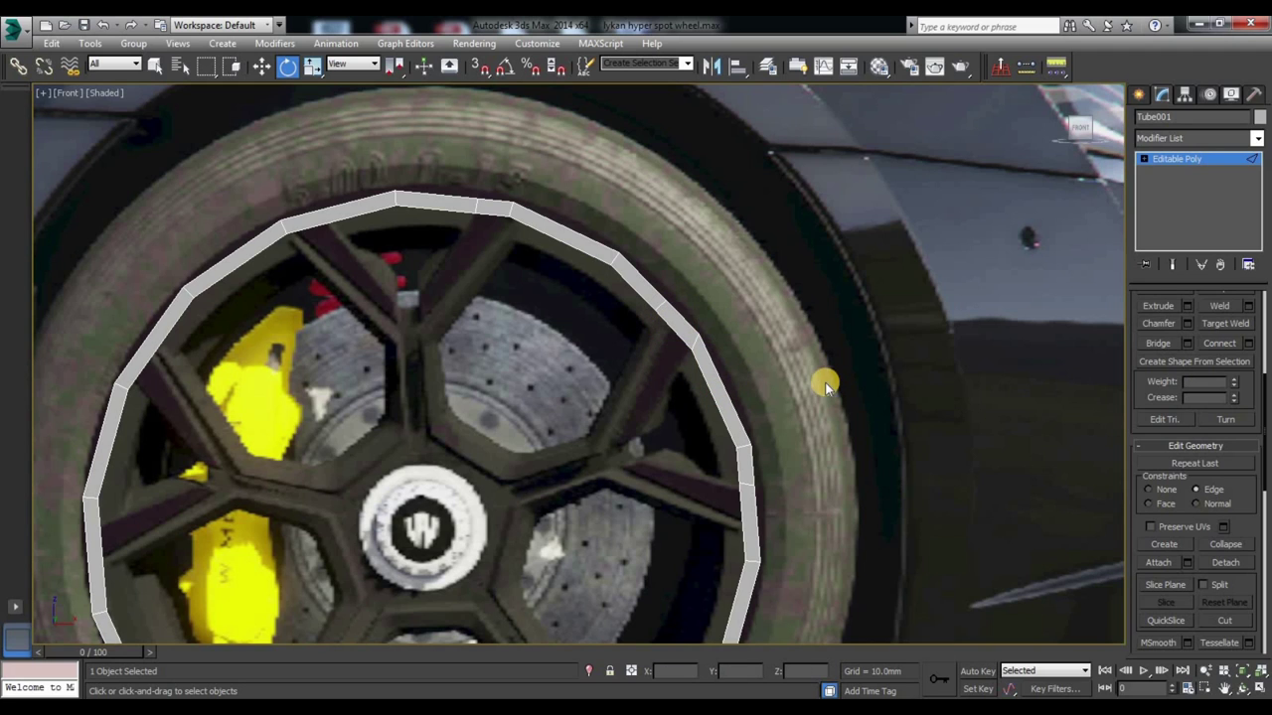
key("w")
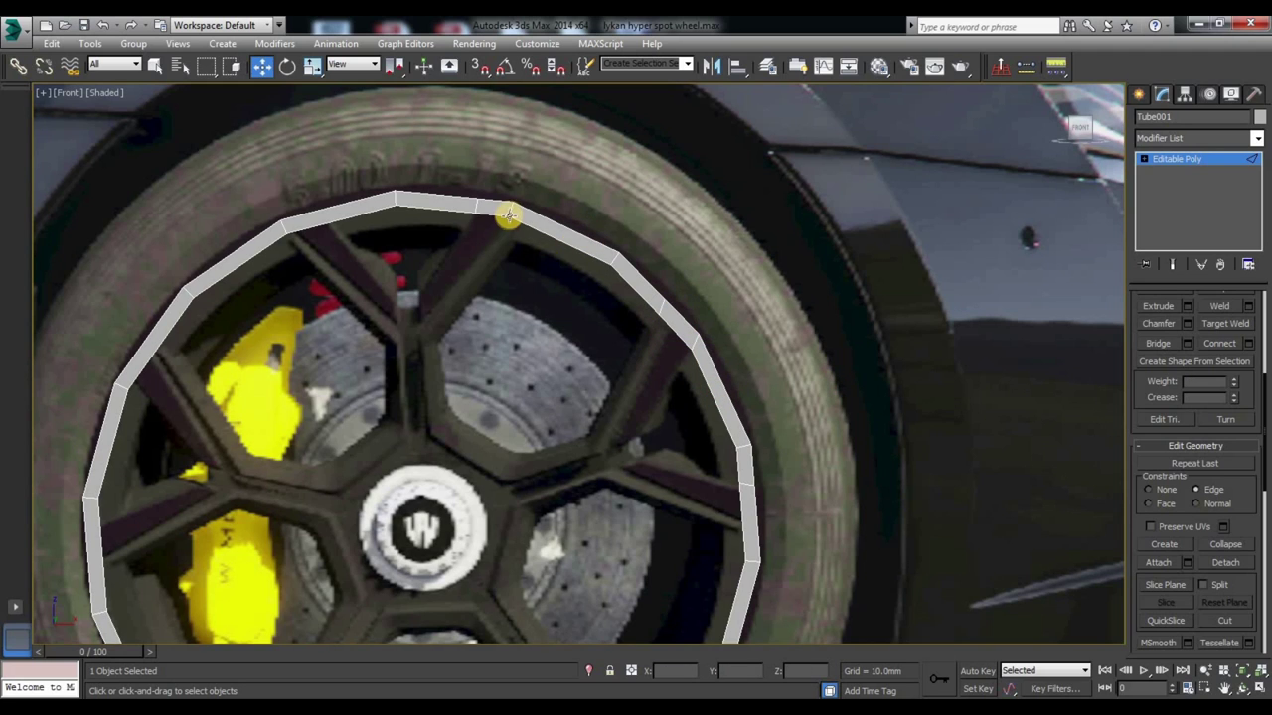
left_click(508, 208)
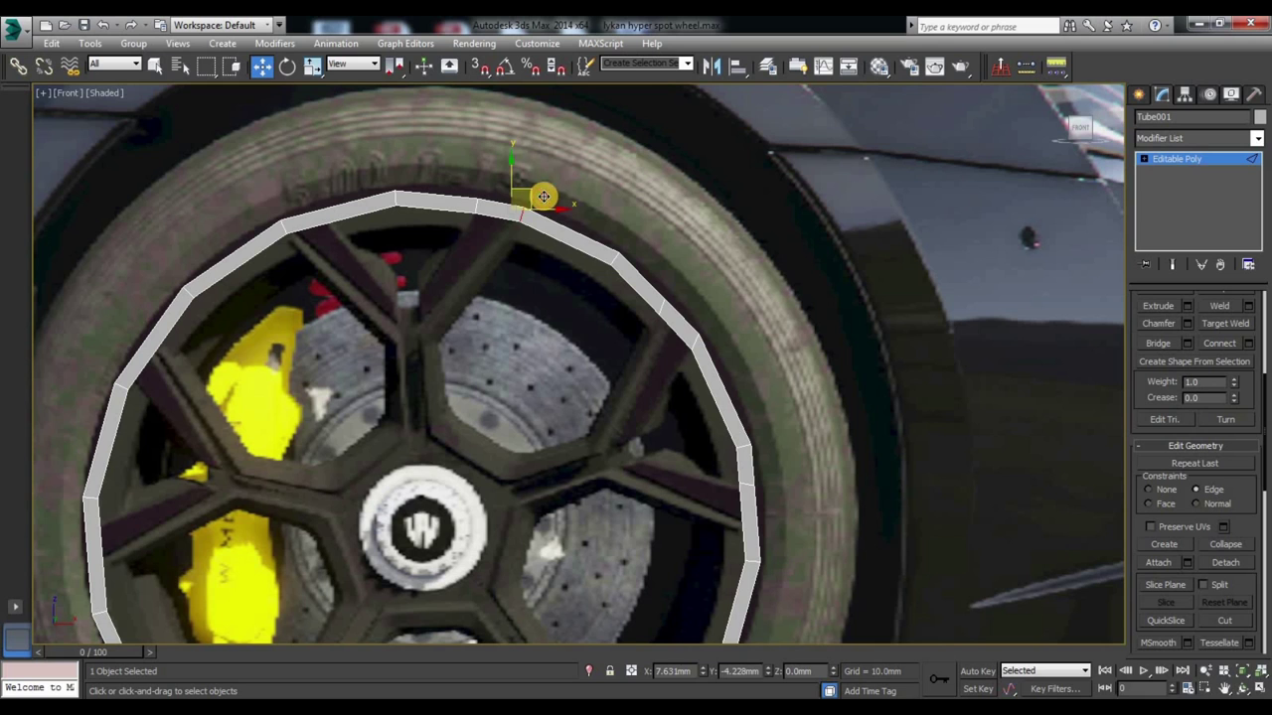
key("e")
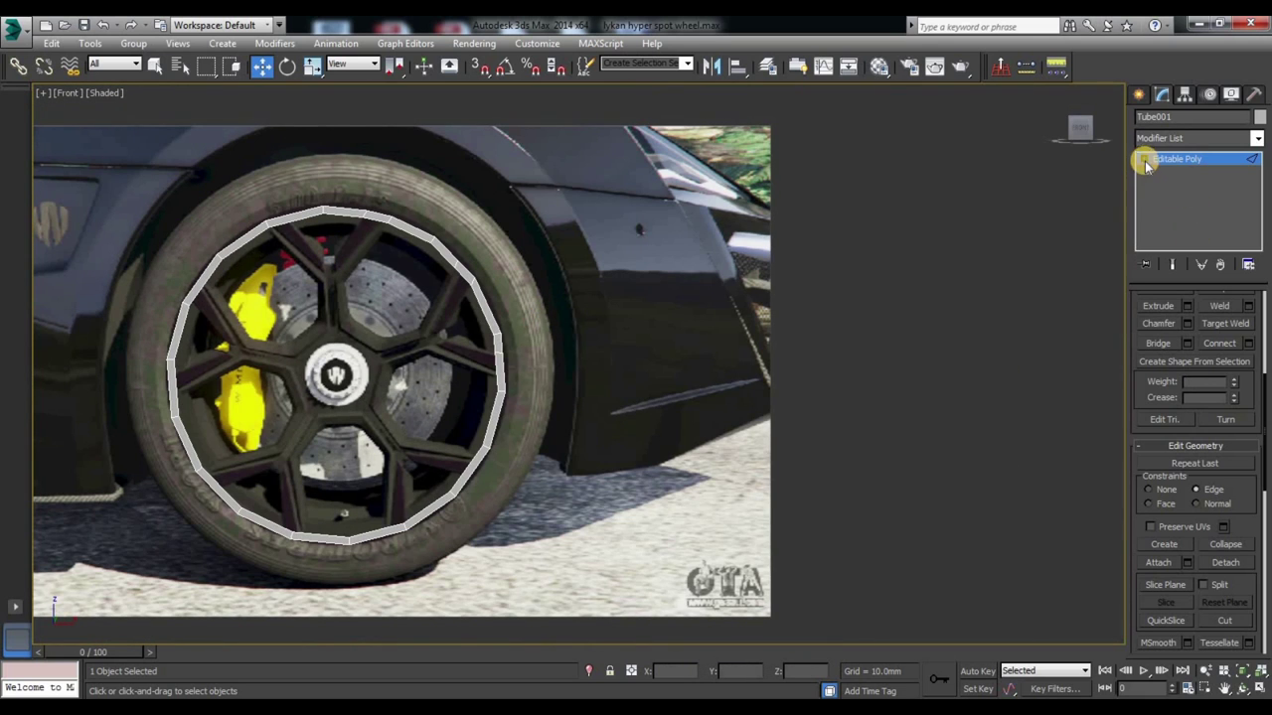
Step: At Polygon level, delete the upper-left, left, lower-left and lower-right rim polygons
left_click(1144, 159)
left_click(1174, 209)
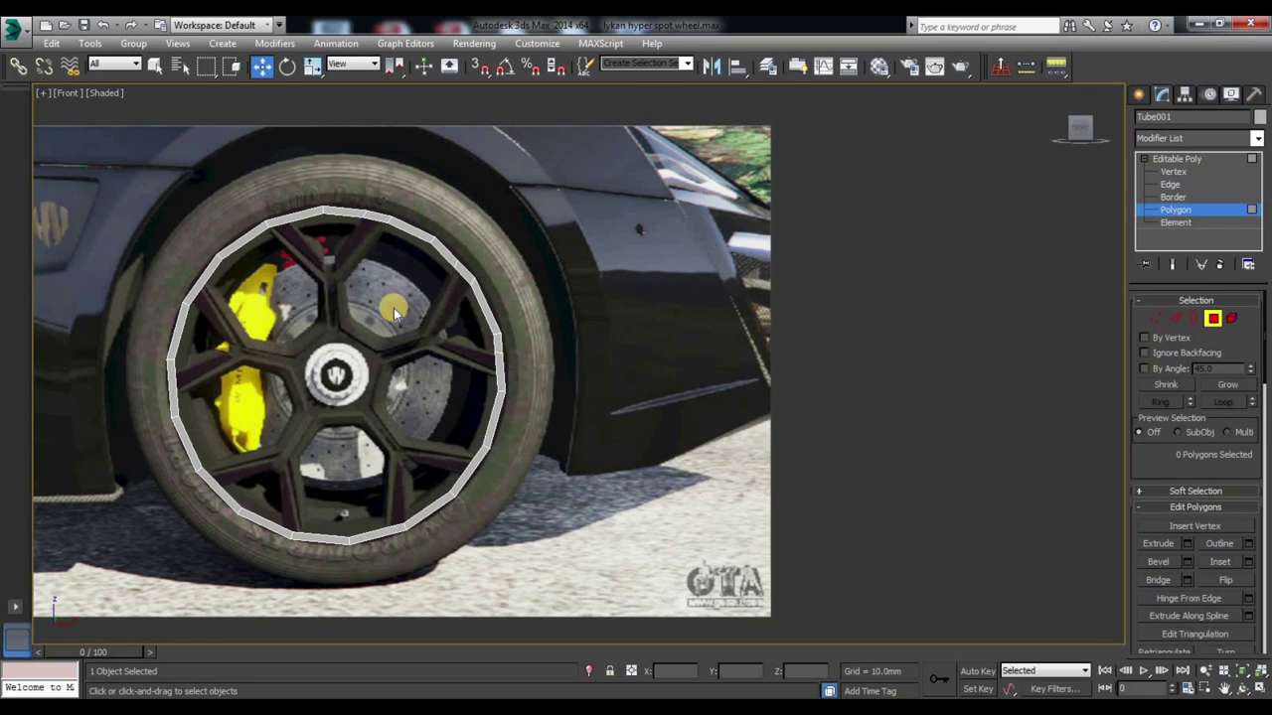
middle_click_drag(326, 325, 437, 323)
scroll(374, 278, "up", 2)
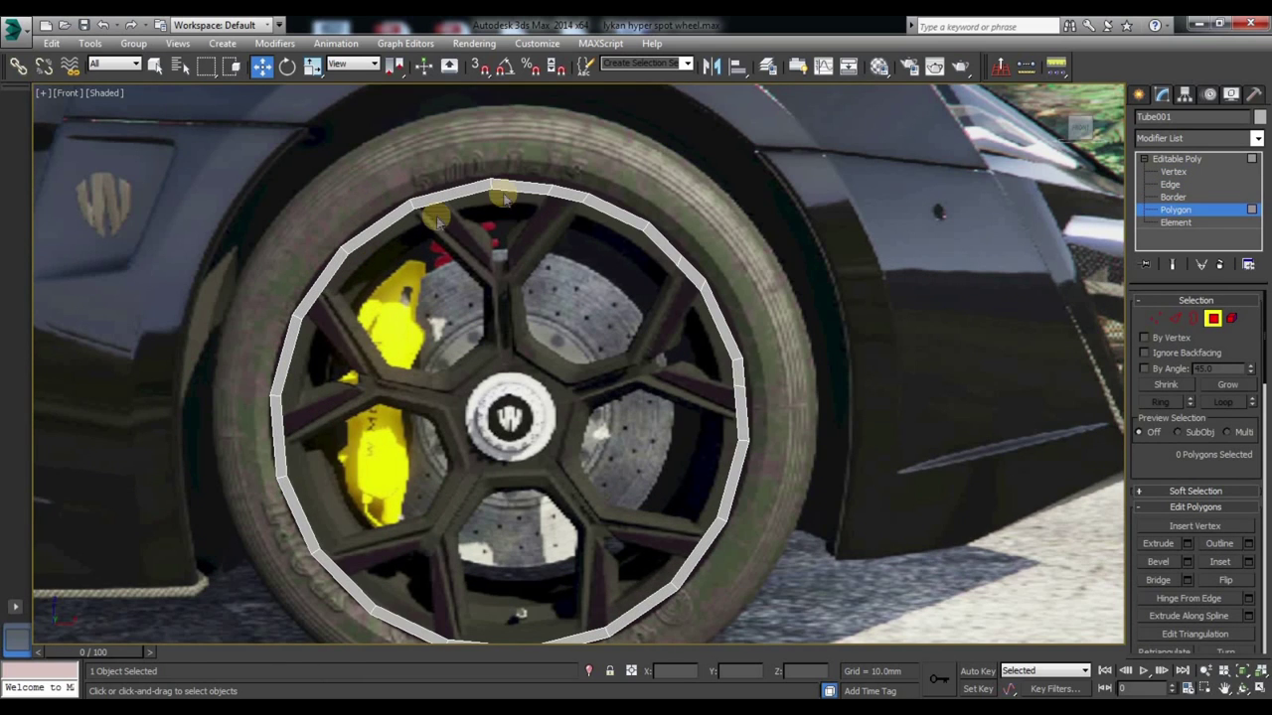
left_click_drag(426, 214, 502, 328)
key("Delete")
left_click_drag(199, 260, 516, 675)
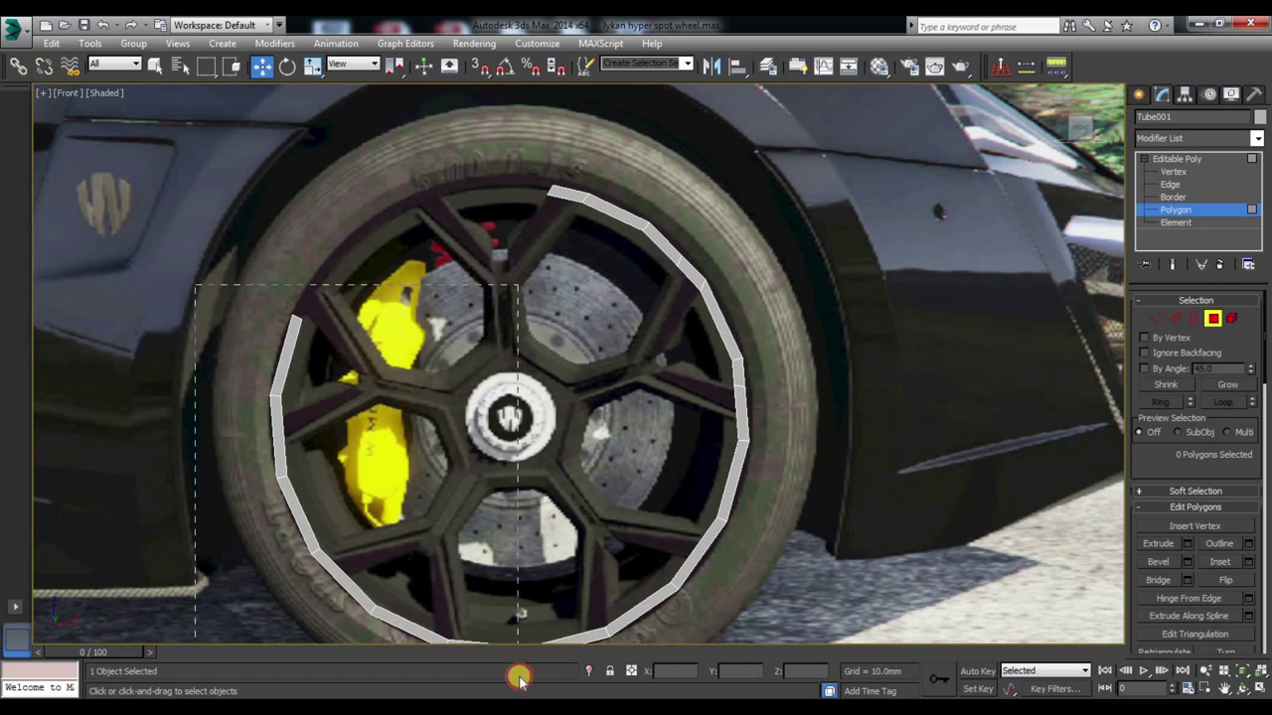
key("Delete")
left_click_drag(781, 432, 454, 626)
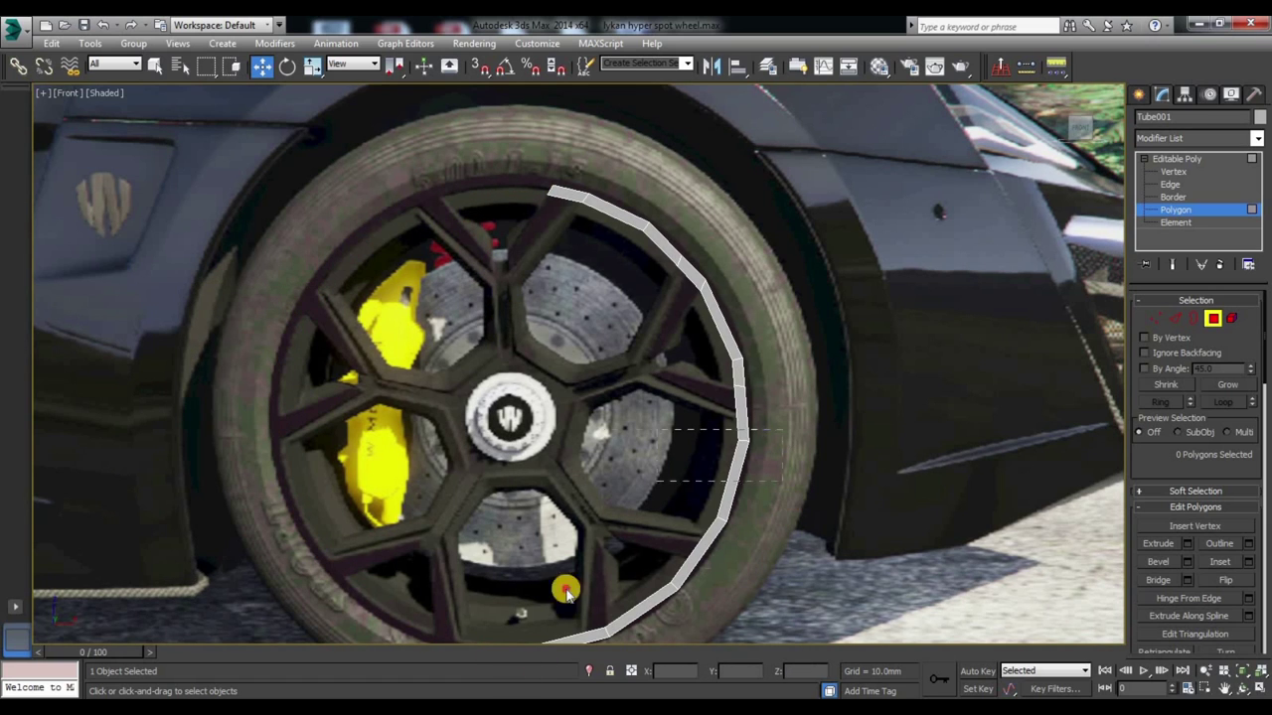
key("Delete")
Step: Select the remaining 18-polygon rim arc and frame it close up over the wheel reference
middle_click_drag(590, 602, 619, 460)
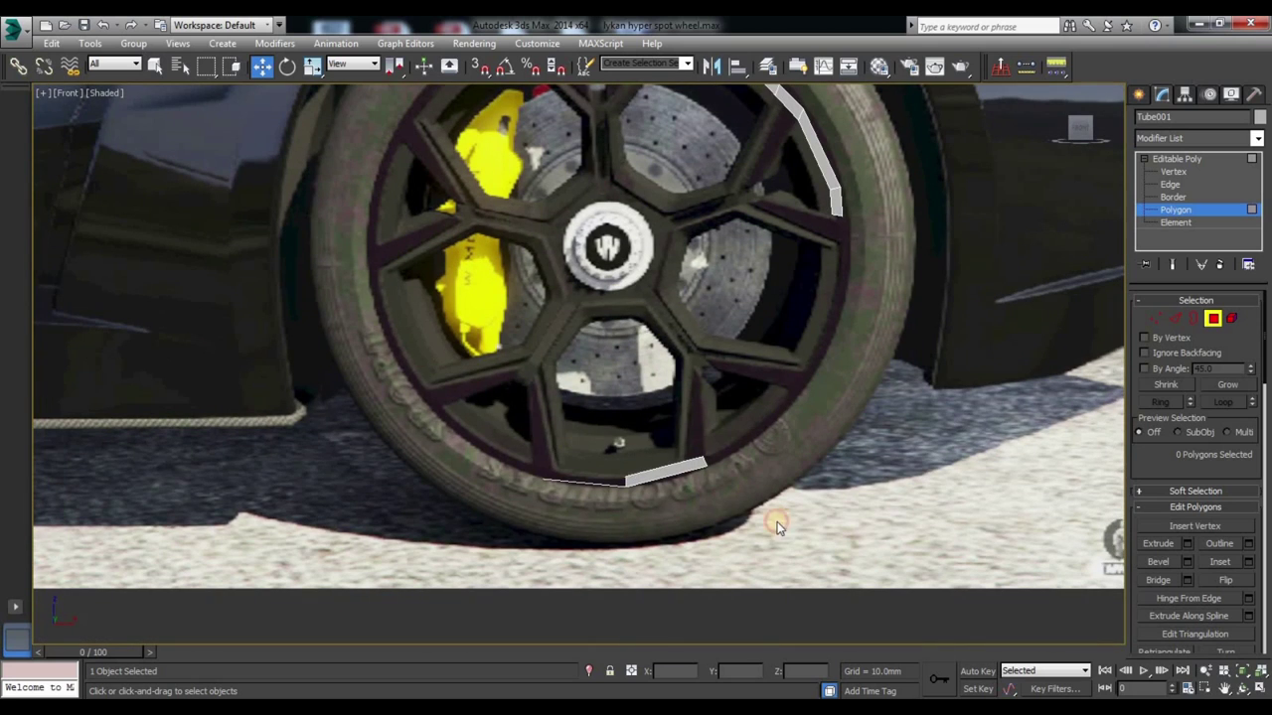
scroll(703, 453, "down", 3)
scroll(795, 332, "up", 6)
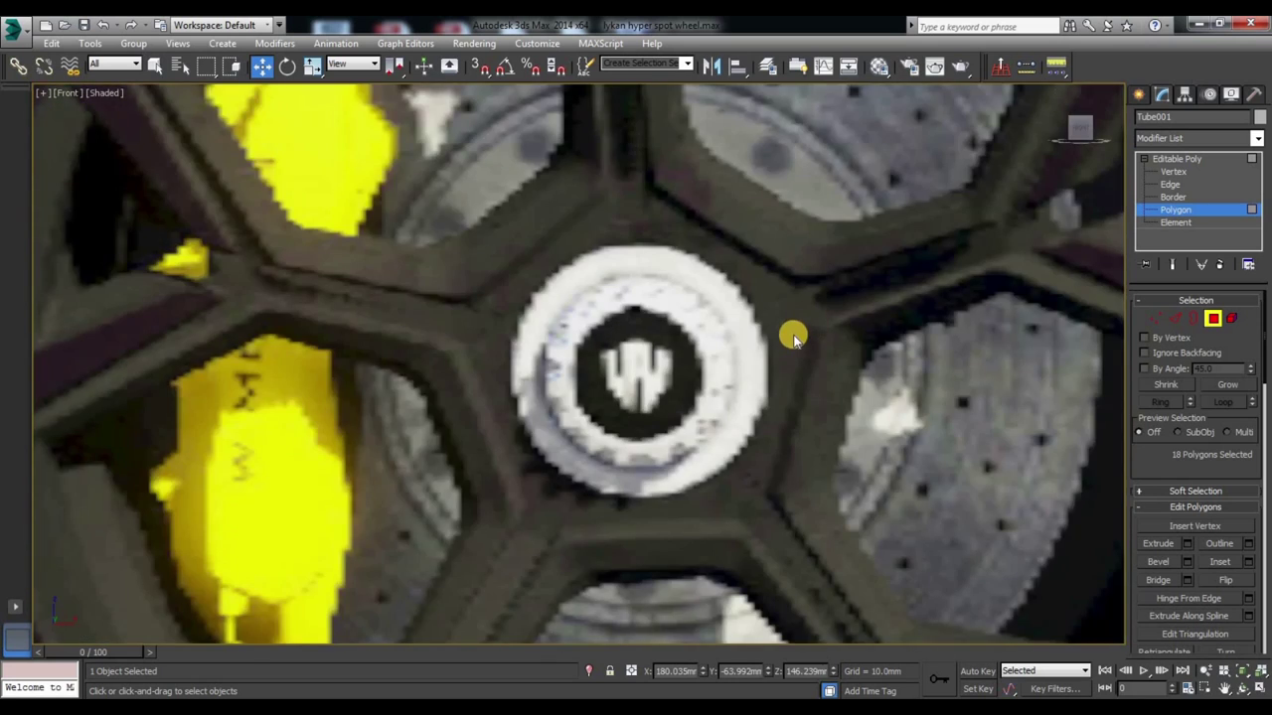
key("ctrl+a")
scroll(692, 443, "up", 3)
Step: Bevel the rim arc 13.286 mm high with a -1.0 mm outline
right_click(586, 384)
left_click(425, 440)
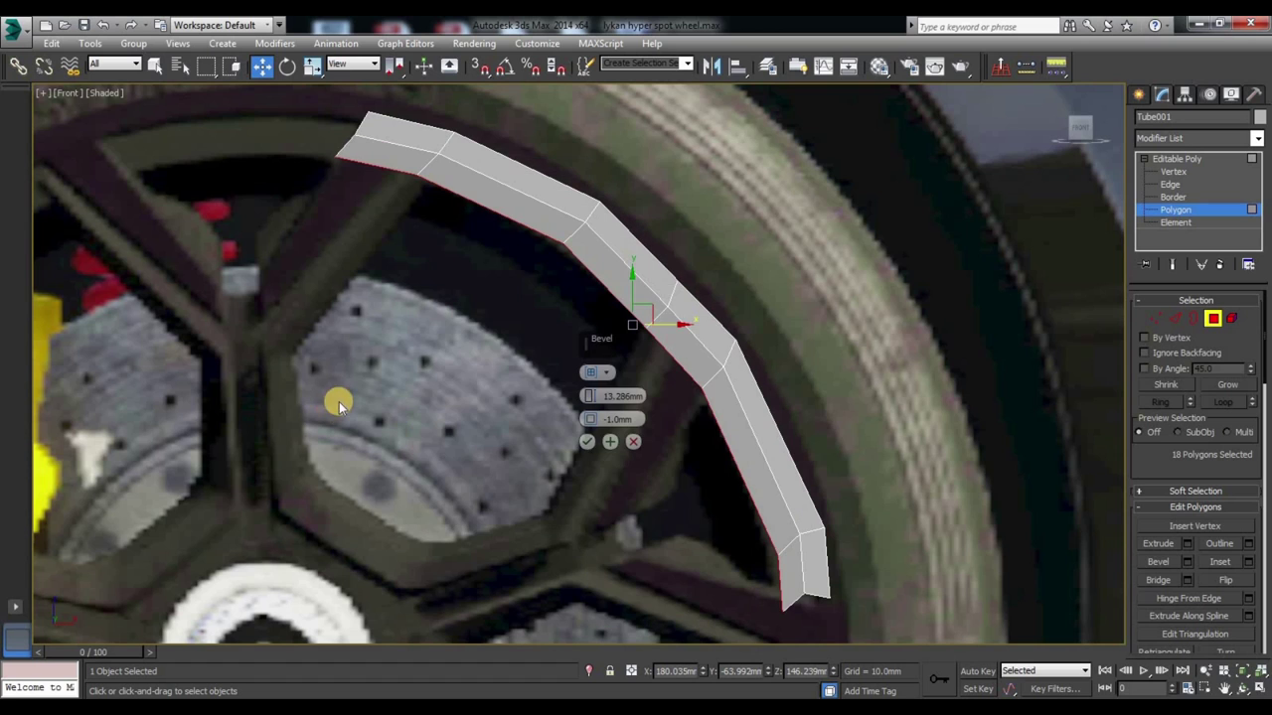
left_click(591, 444)
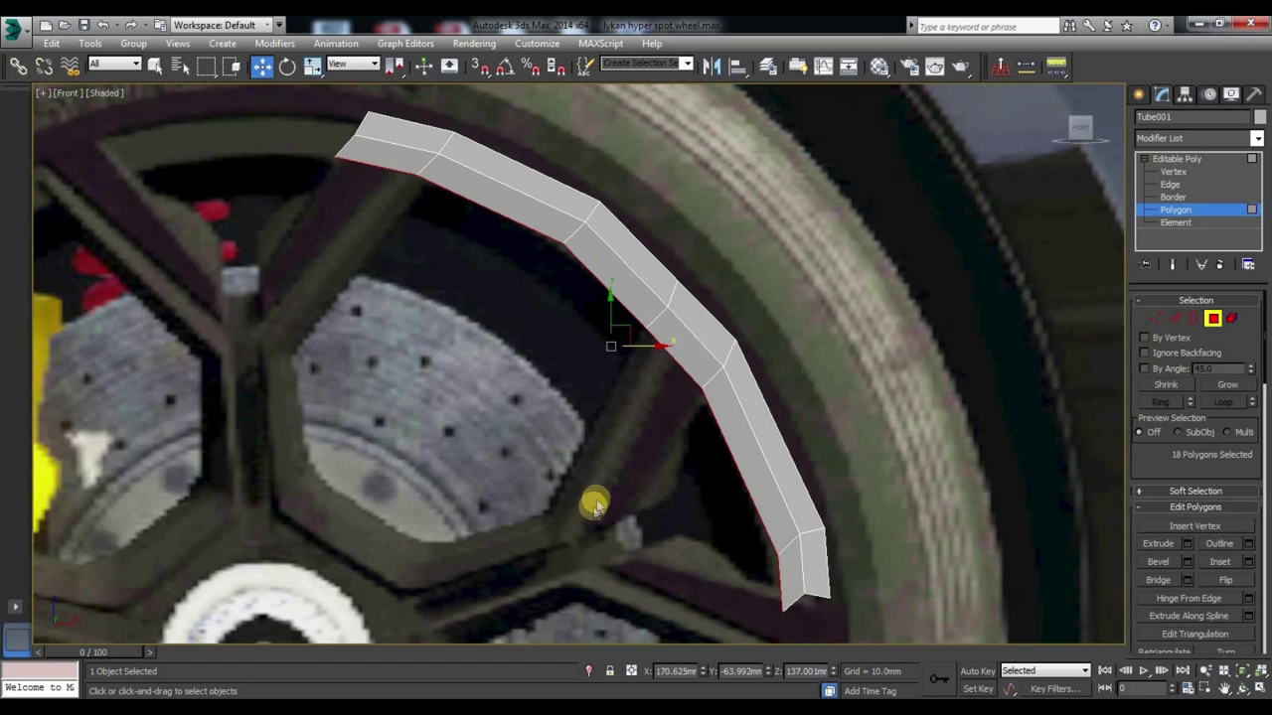
Step: At Vertex level, select the arc's end vertices and set the move constraint to None
left_click(1155, 318)
mouse_move(801, 639)
left_mouse_down()
mouse_move(773, 582)
mouse_move(781, 549)
left_mouse_up()
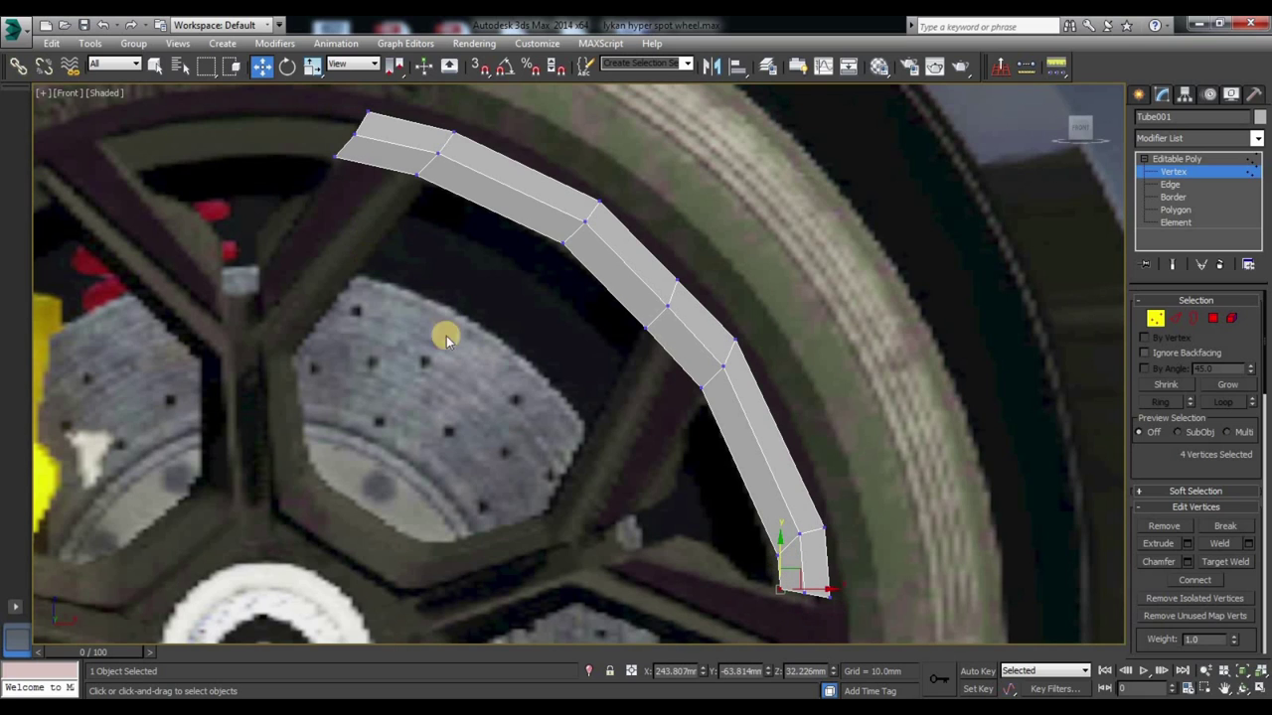
mouse_move(445, 199)
left_mouse_down()
mouse_move(402, 151)
mouse_move(442, 163)
left_mouse_up()
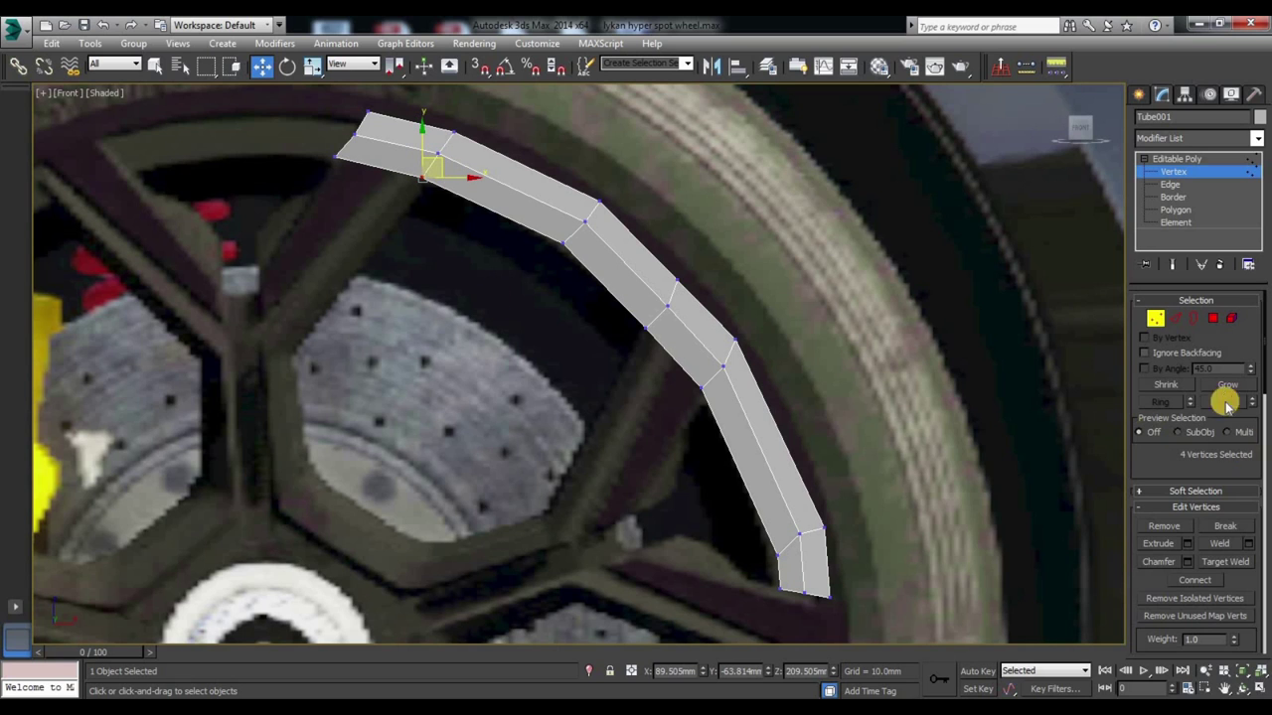
left_click_drag(1263, 381, 1265, 428)
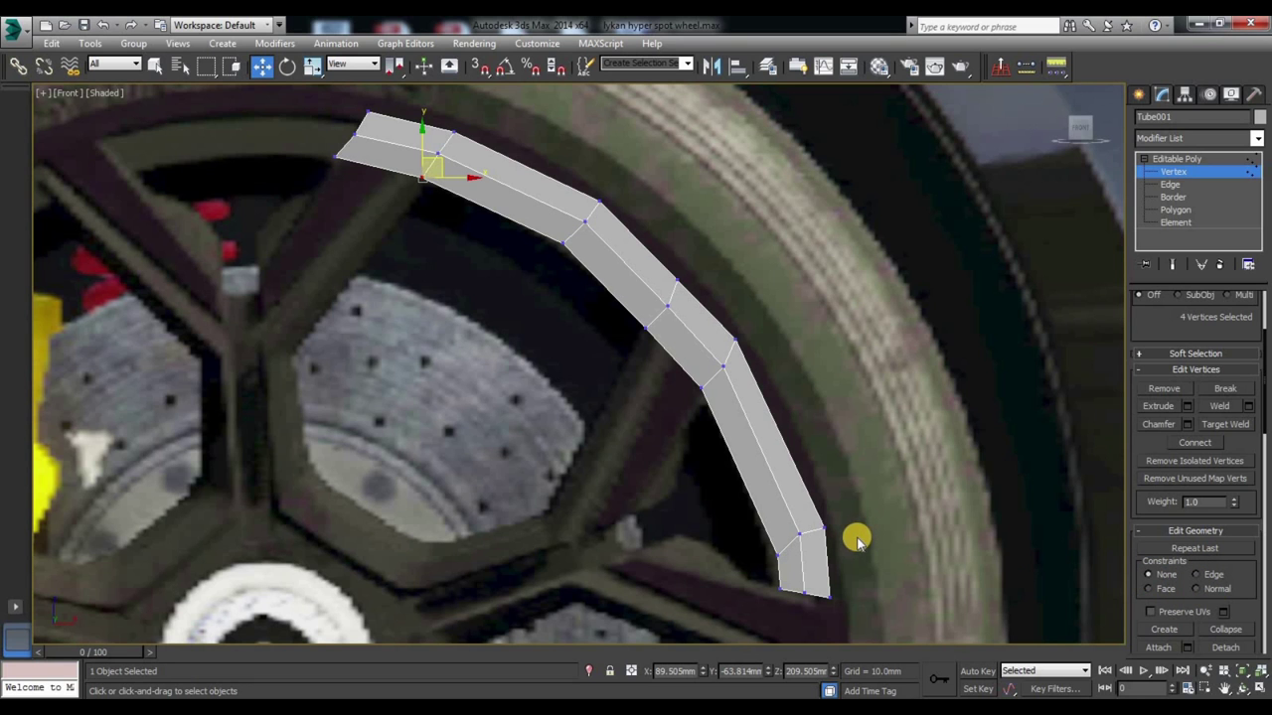
Step: Select the six middle polygons running up the arch of the thickened arc
middle_click_drag(659, 534, 715, 511, "alt")
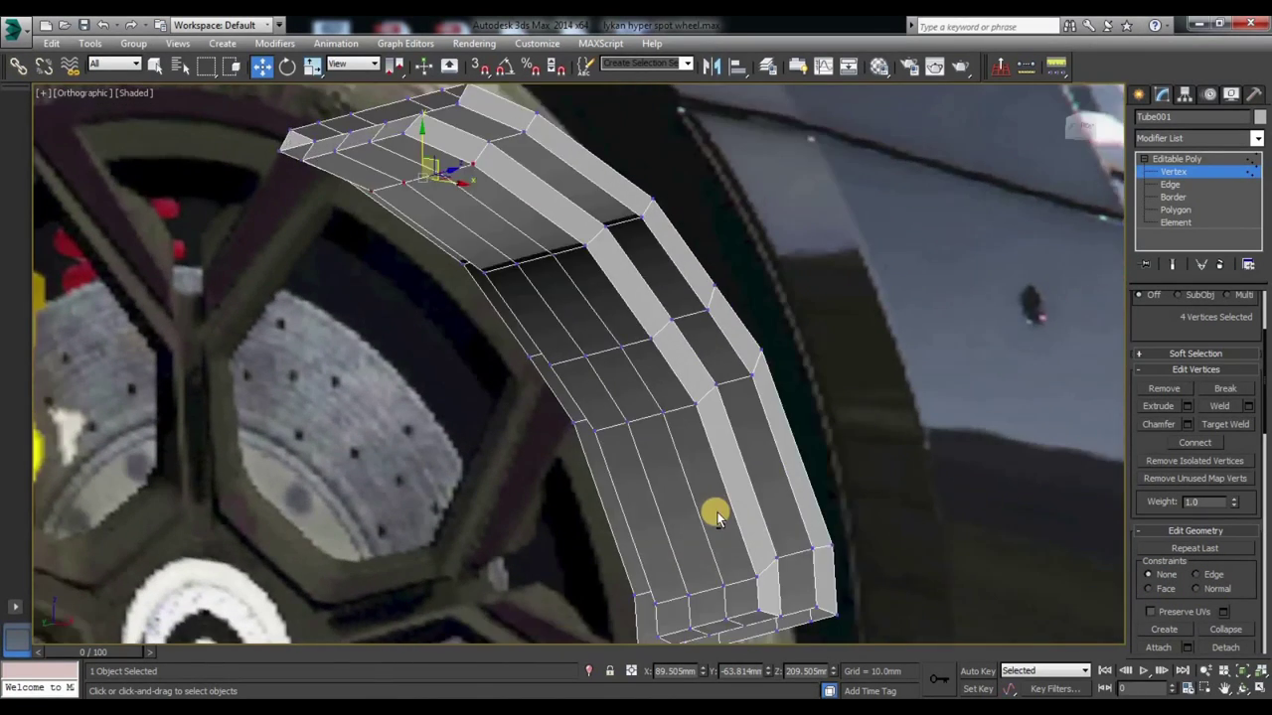
left_click(1183, 212)
left_click(698, 622)
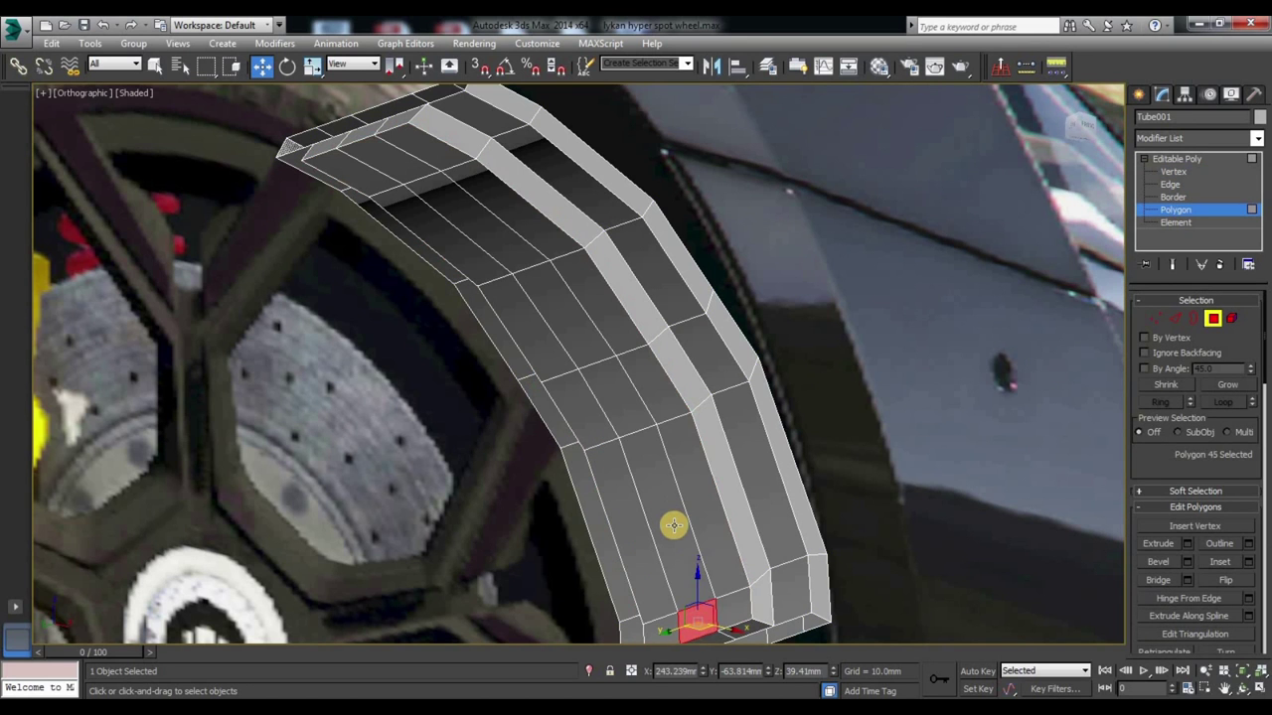
left_click(590, 368, "ctrl")
left_click(446, 219, "ctrl")
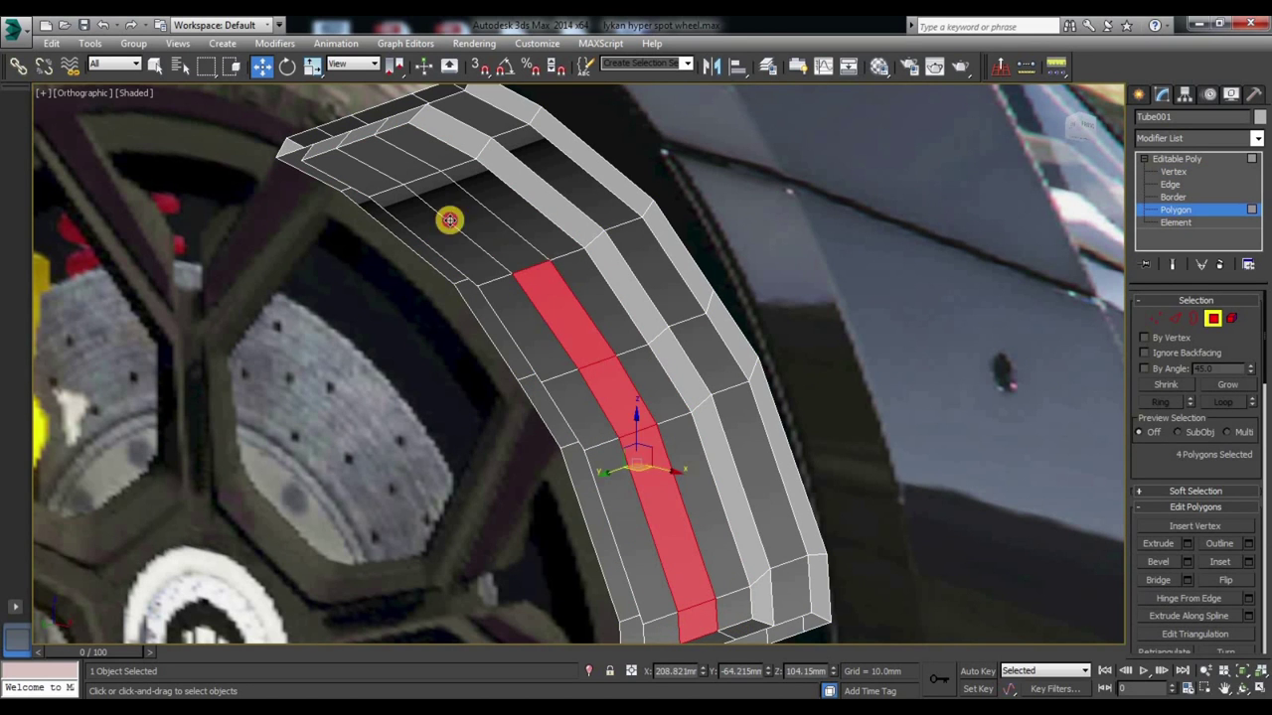
left_click(398, 173, "ctrl")
Step: At Edge level, select the vertical edge loop across the arc
middle_click_drag(740, 520, 766, 454, "alt")
scroll(766, 454, "down", 5)
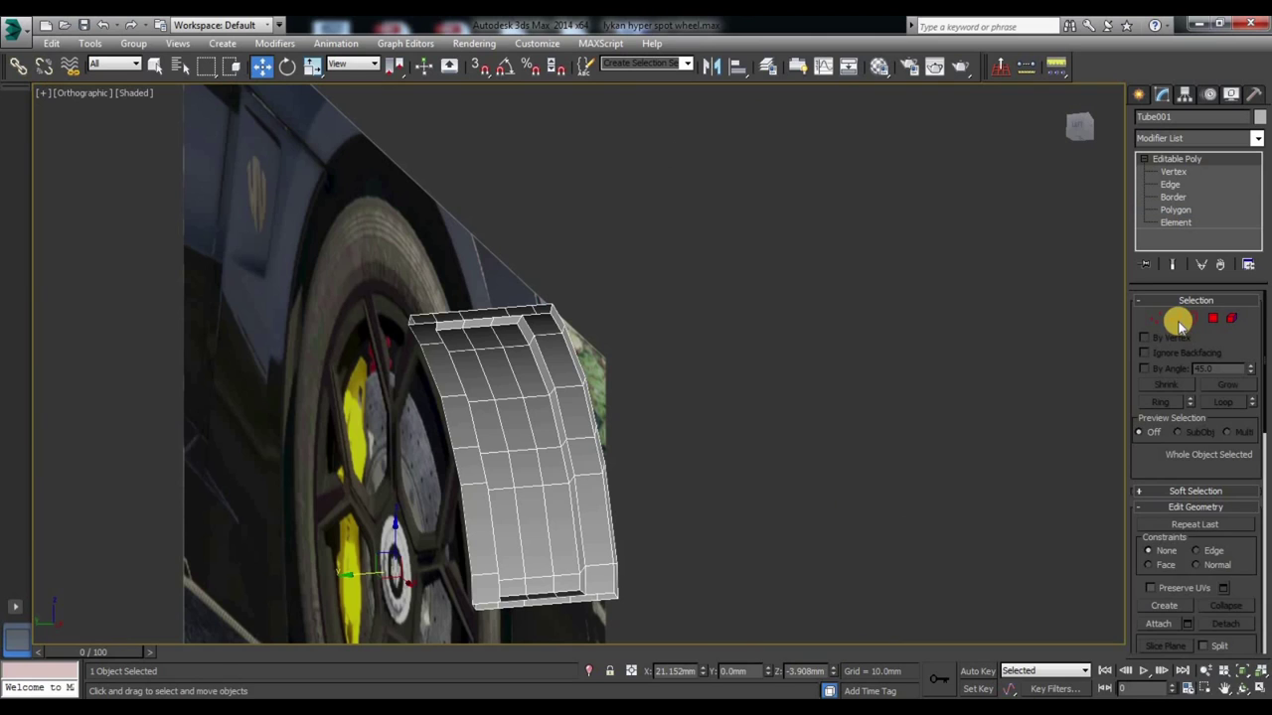
left_click(1175, 318)
double_click(539, 470)
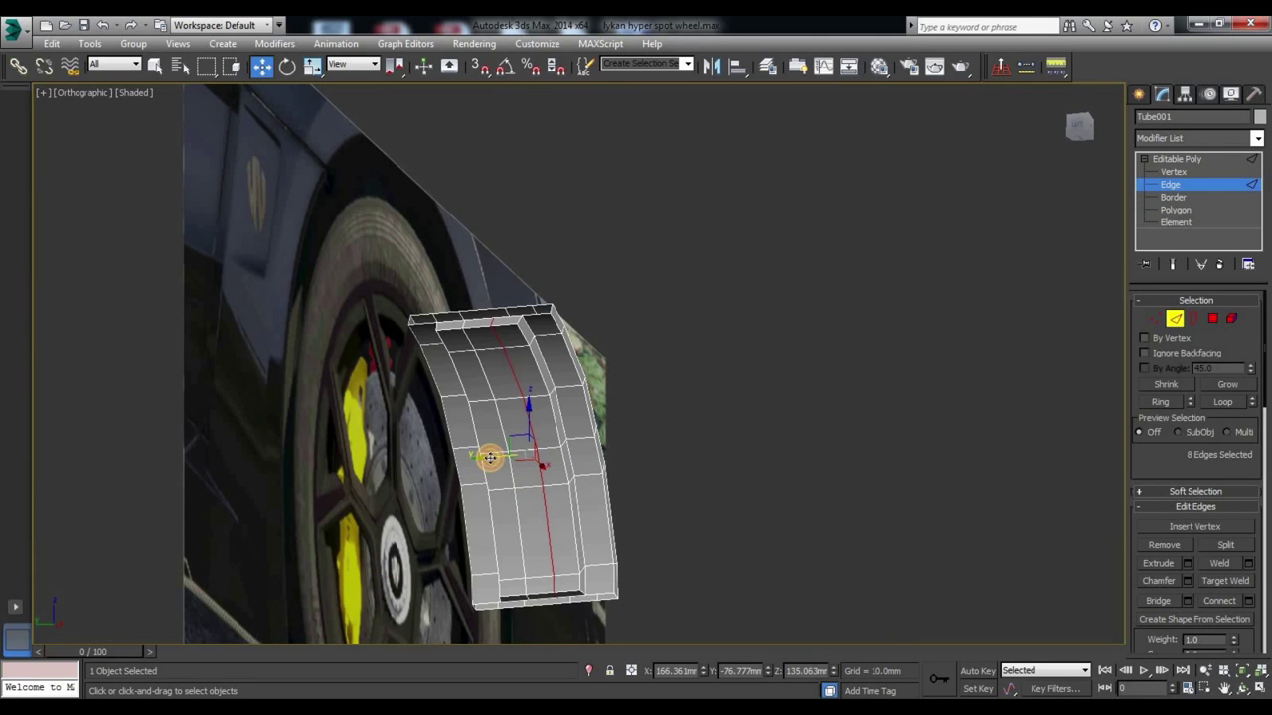
Step: Shift the neighbouring edge loop on the left sideways
double_click(488, 475)
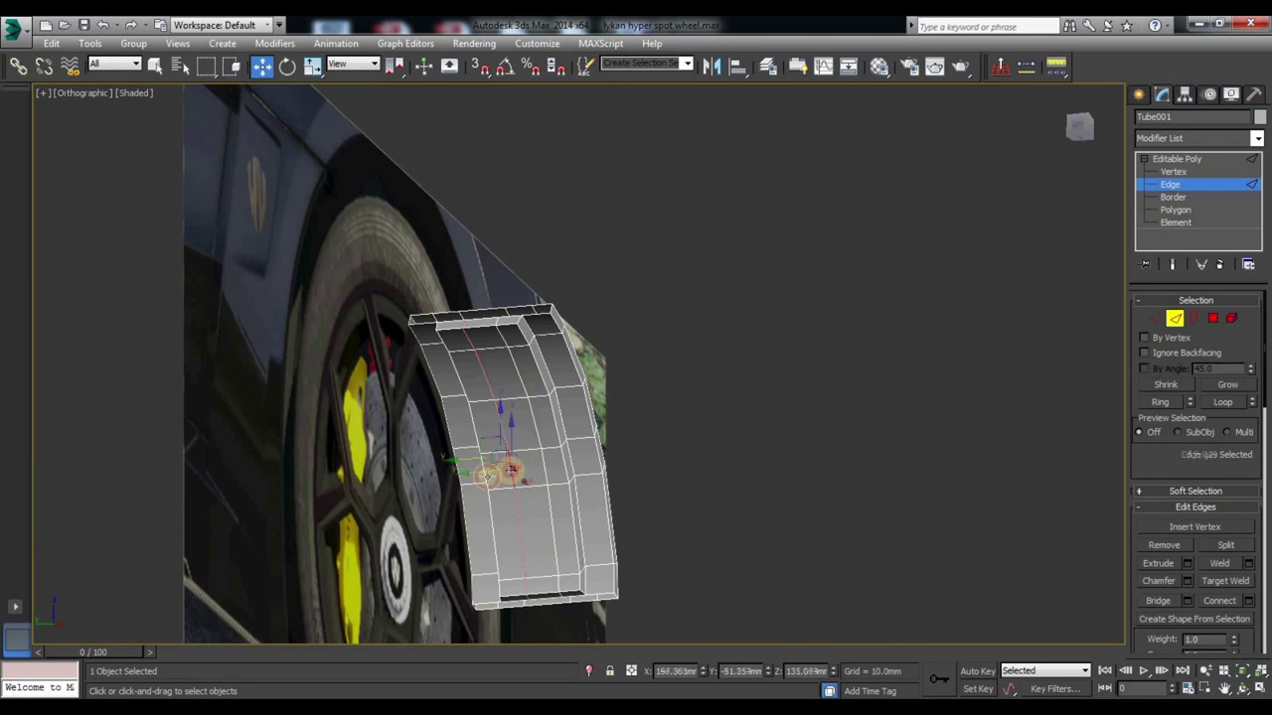
left_click_drag(456, 460, 487, 459)
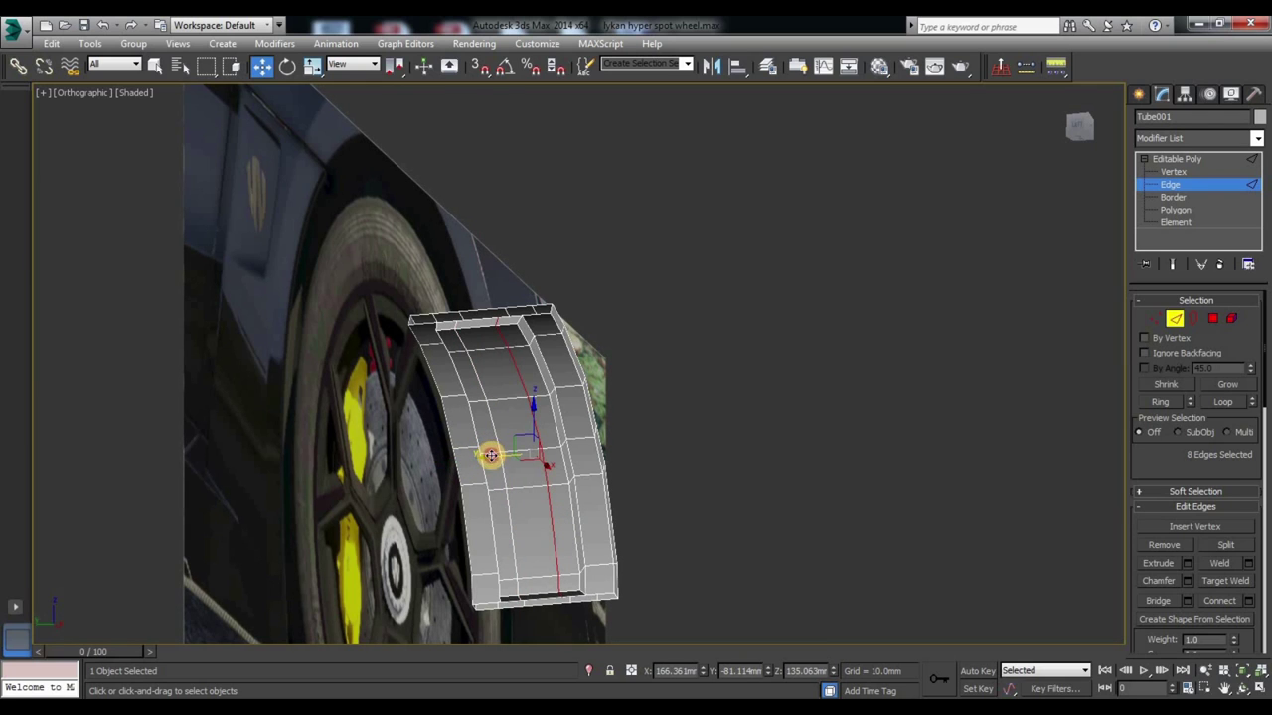
left_click(669, 464)
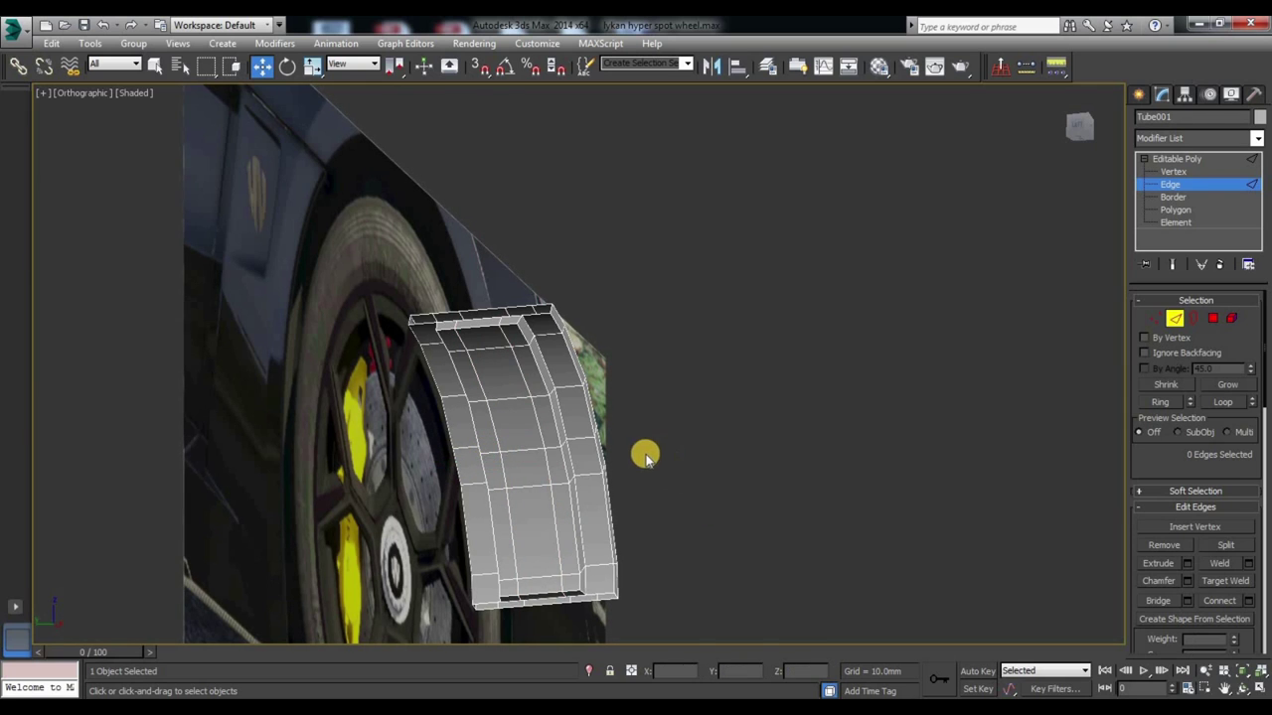
Step: Select the whole edge line along the arc's beveled ridge, including the top and bottom end edges
middle_click_drag(645, 457, 583, 421, "alt")
left_click(587, 415)
double_click(582, 388)
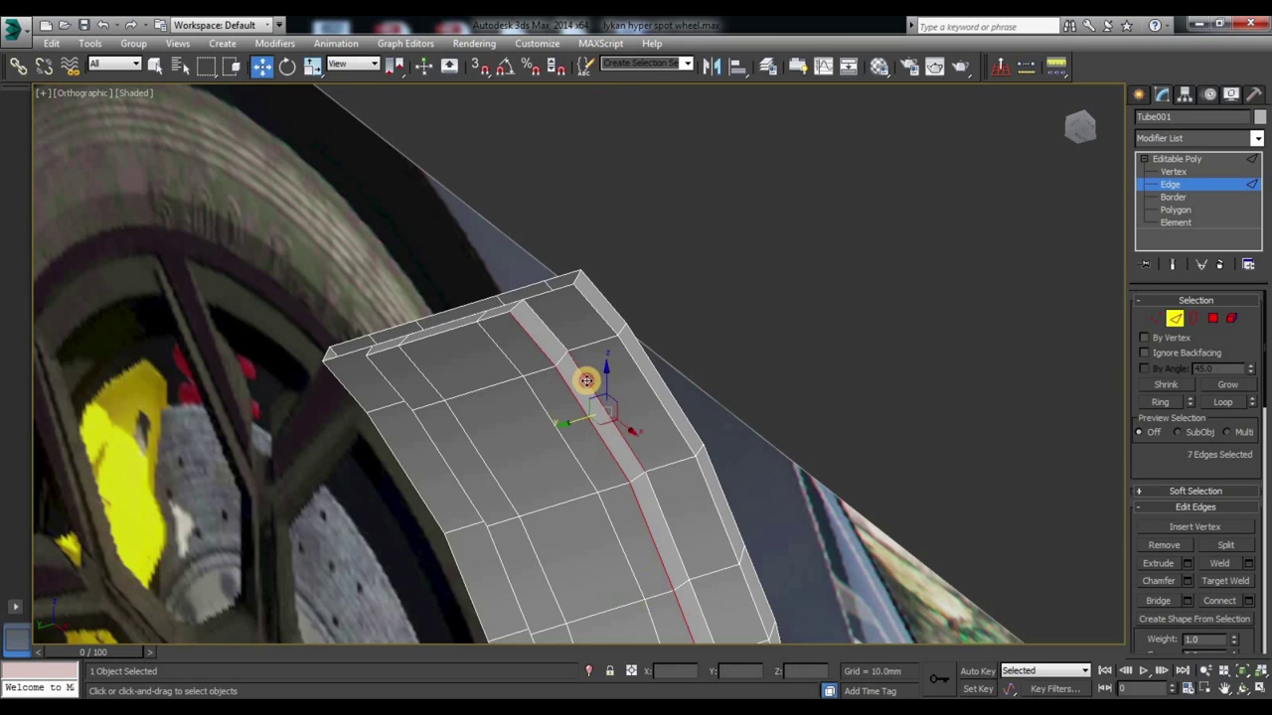
left_click(514, 303, "ctrl")
left_click(641, 497, "ctrl")
middle_click_drag(662, 511, 604, 330, "alt")
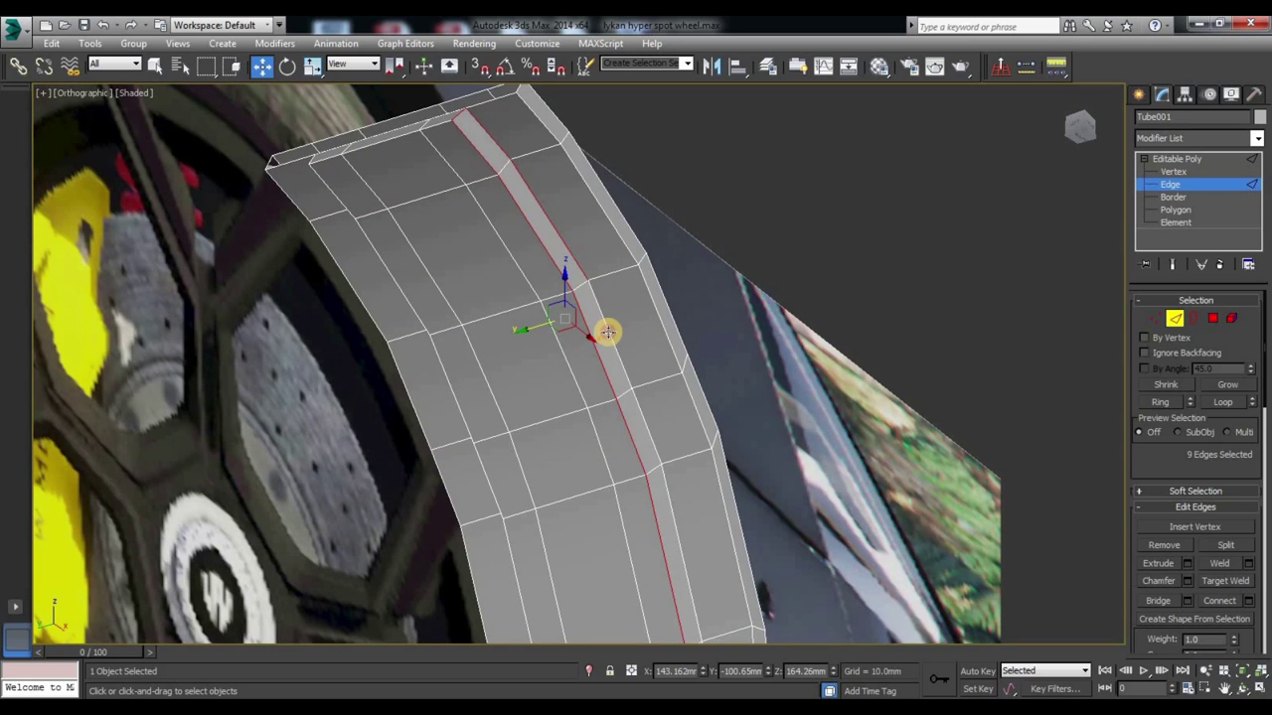
left_click(609, 338, "ctrl")
left_click(673, 499, "ctrl")
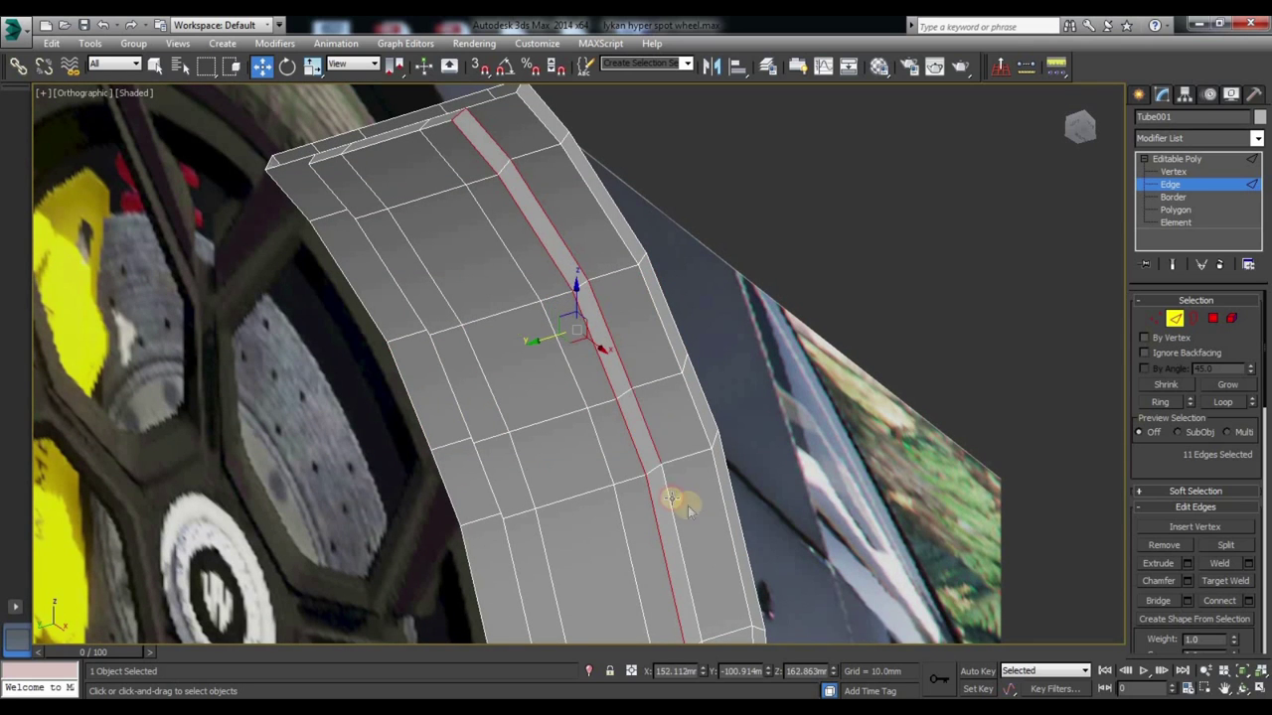
middle_click_drag(686, 507, 638, 386, "alt")
left_click(636, 381, "ctrl")
left_click(647, 497, "ctrl")
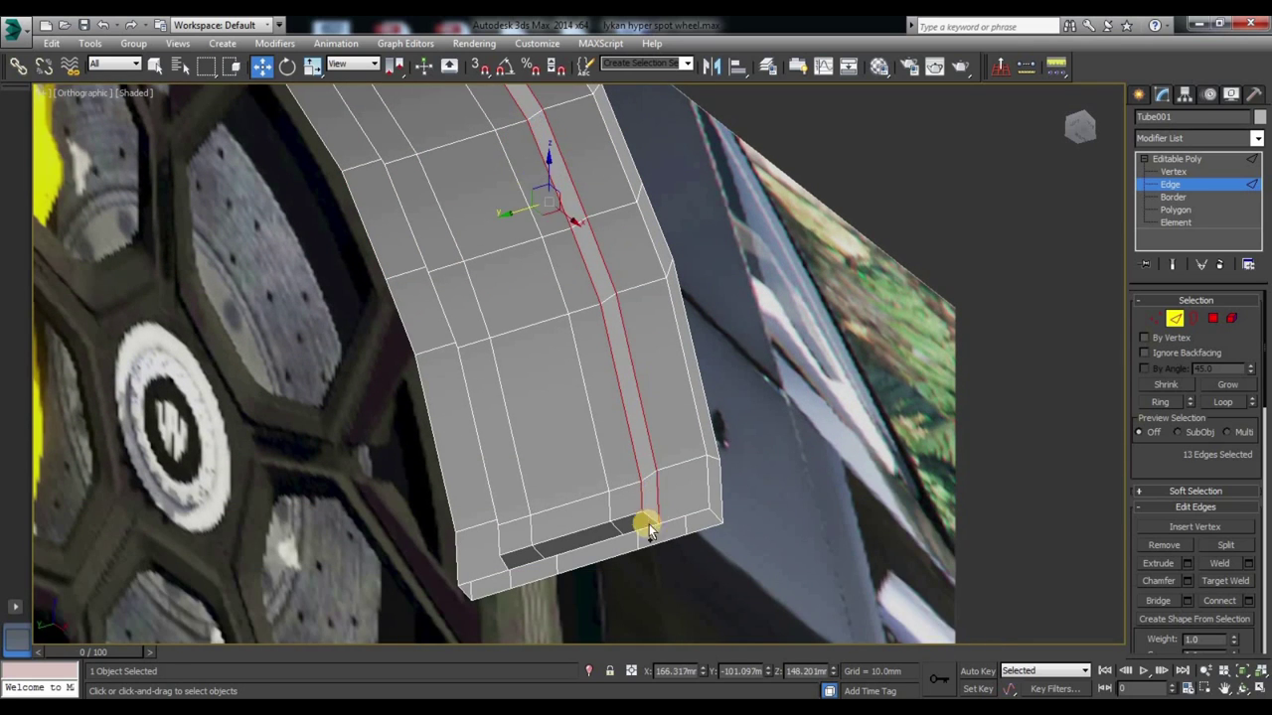
left_click(650, 516, "ctrl")
Step: Move the ridge edges about -6 mm in Y to widen the band
middle_click_drag(629, 352, 529, 255, "alt")
left_click_drag(527, 259, 537, 257)
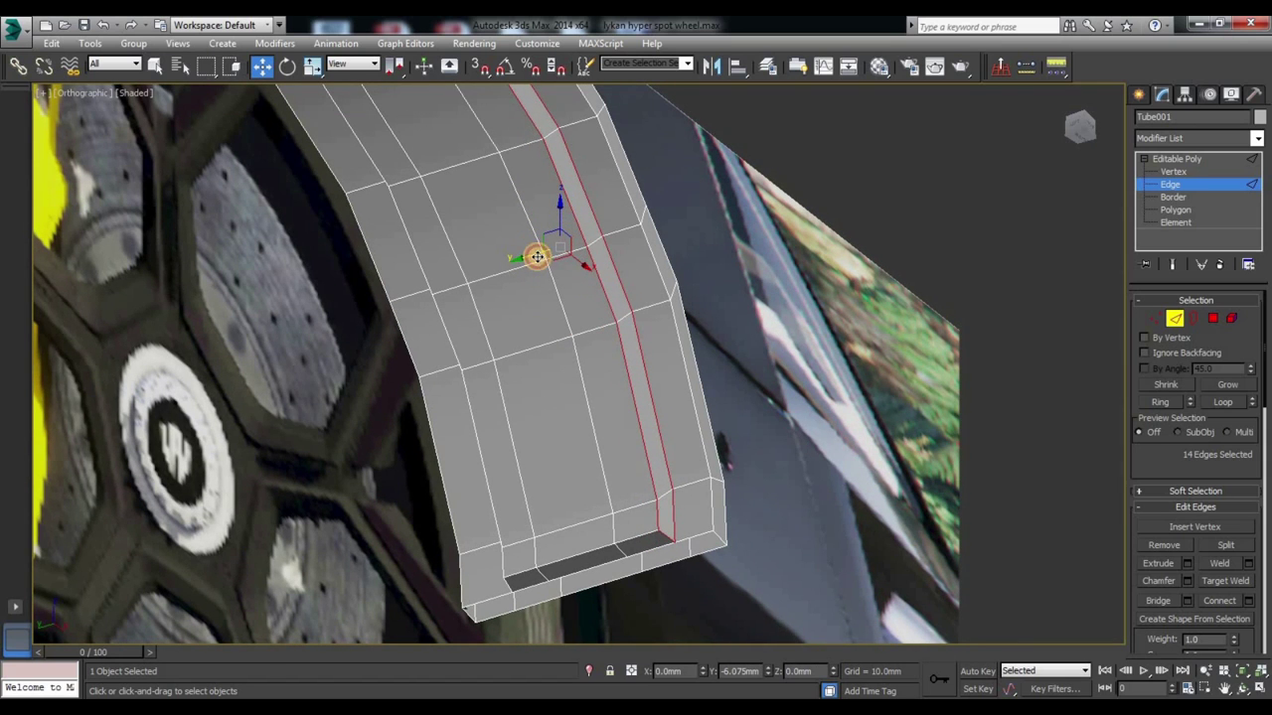
left_click_drag(537, 256, 534, 255)
Step: Select the edge loop on the band's other line and switch to a straight-on view
mouse_move(577, 434)
middle_mouse_down("alt")
mouse_move(582, 460)
mouse_move(505, 414)
middle_mouse_up("alt")
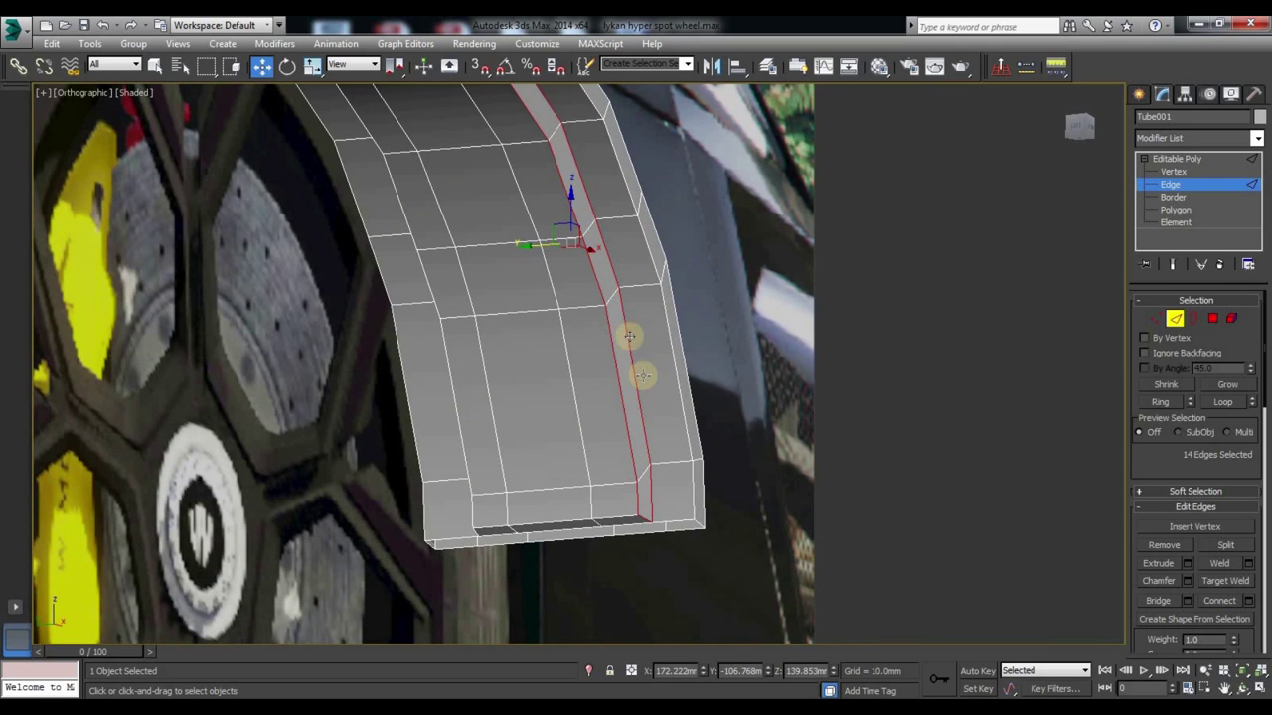
left_click(523, 242)
double_click(565, 270)
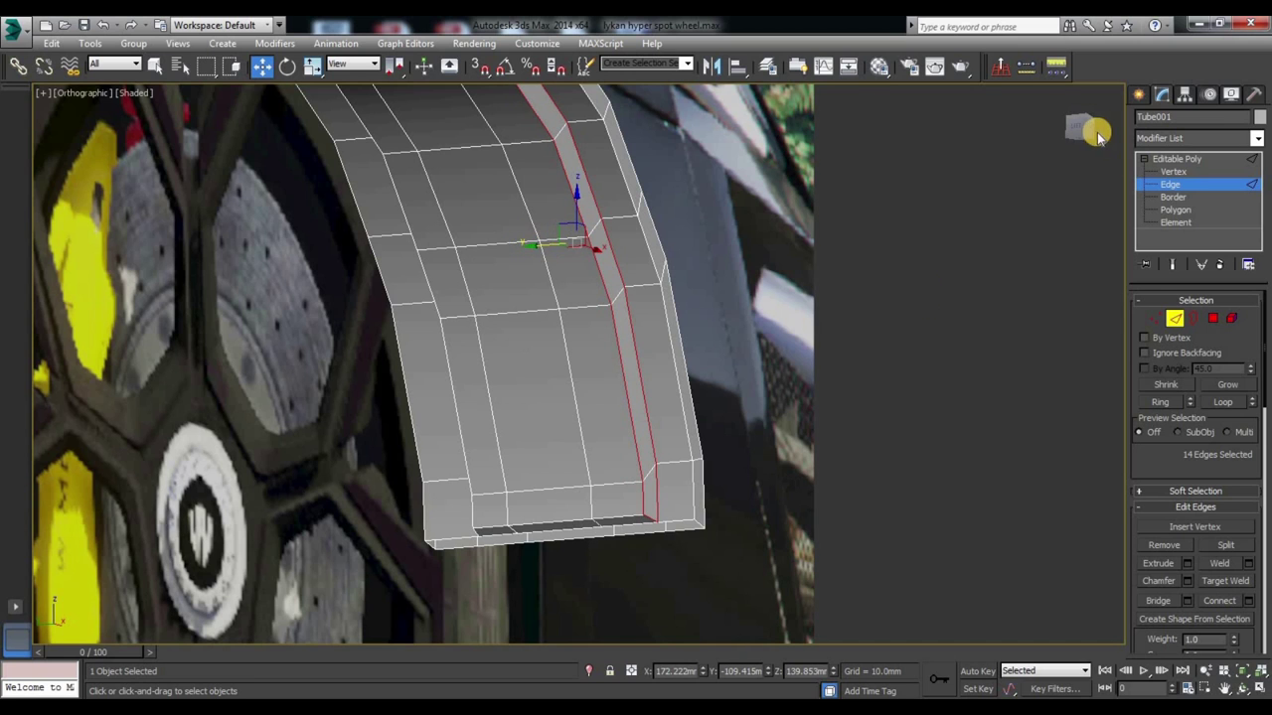
left_click(1097, 132)
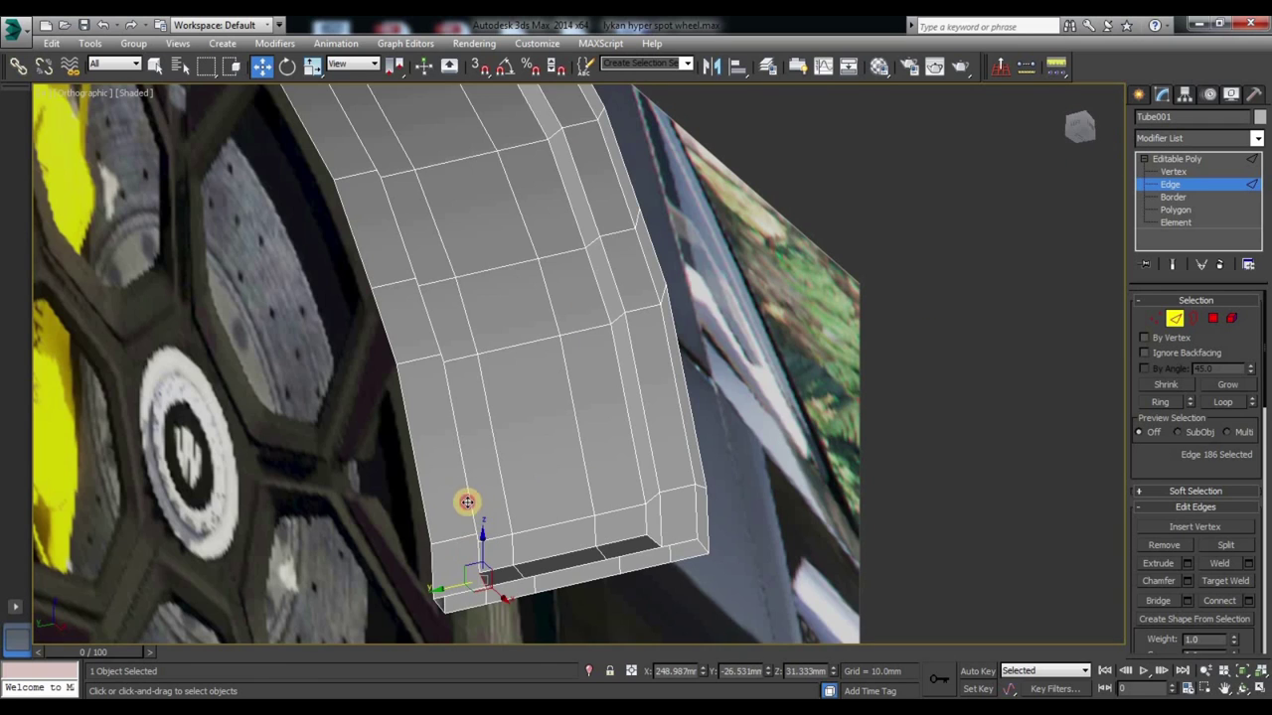
Step: Select the 14-edge line running along the opposite side of the middle strip
double_click(477, 557)
left_click(432, 334, "ctrl")
left_click(403, 241, "ctrl")
middle_click_drag(454, 347, 517, 354, "alt")
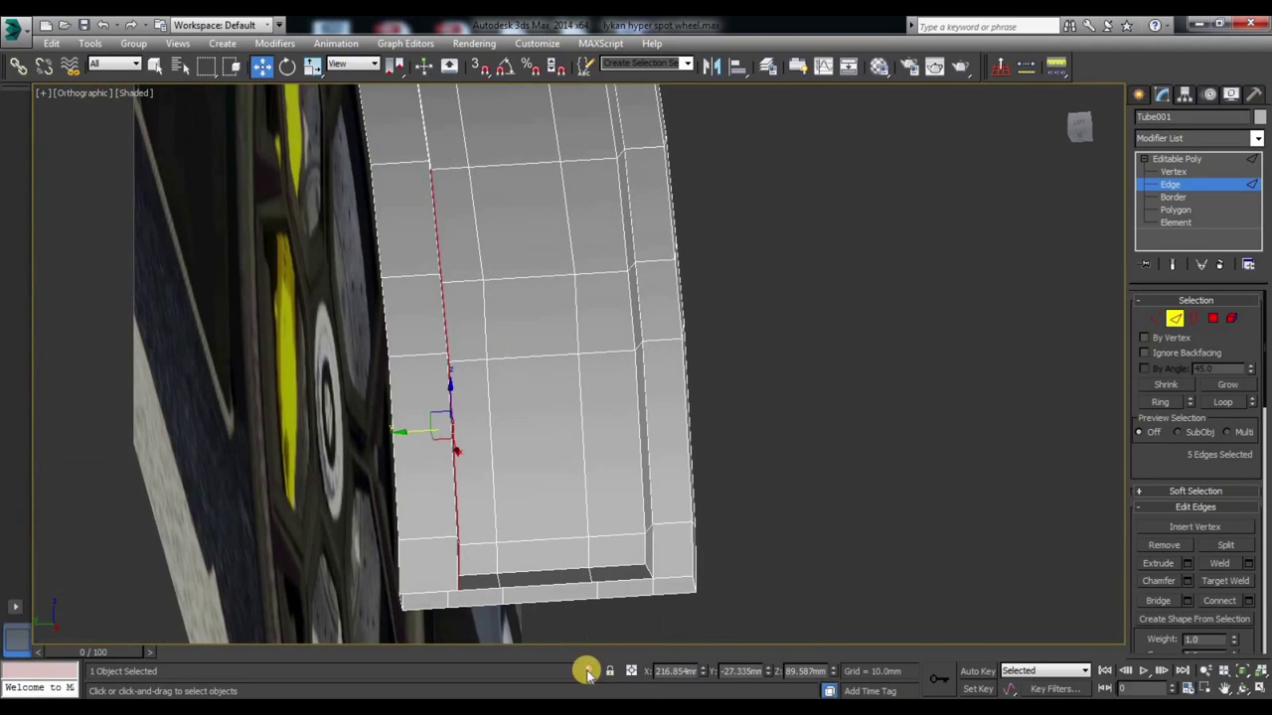
mouse_move(504, 553)
middle_mouse_down("alt")
mouse_move(527, 510)
mouse_move(590, 528)
mouse_move(559, 516)
mouse_move(570, 321)
middle_mouse_up("alt")
left_click(606, 293, "ctrl")
left_click(699, 221, "ctrl")
left_click(670, 210, "ctrl")
left_click(602, 256, "ctrl")
left_click(487, 361, "ctrl")
left_click(477, 447, "ctrl")
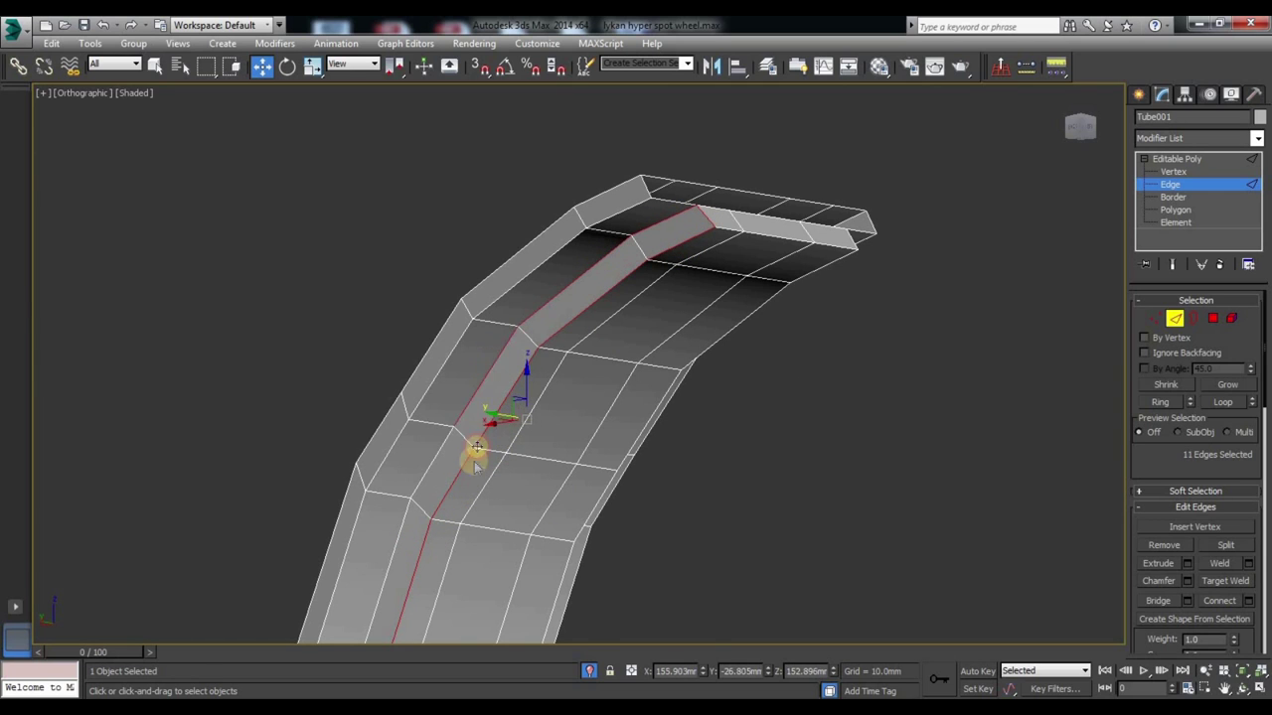
middle_click_drag(477, 447, 622, 327)
left_click(622, 327, "ctrl")
left_click(567, 437, "ctrl")
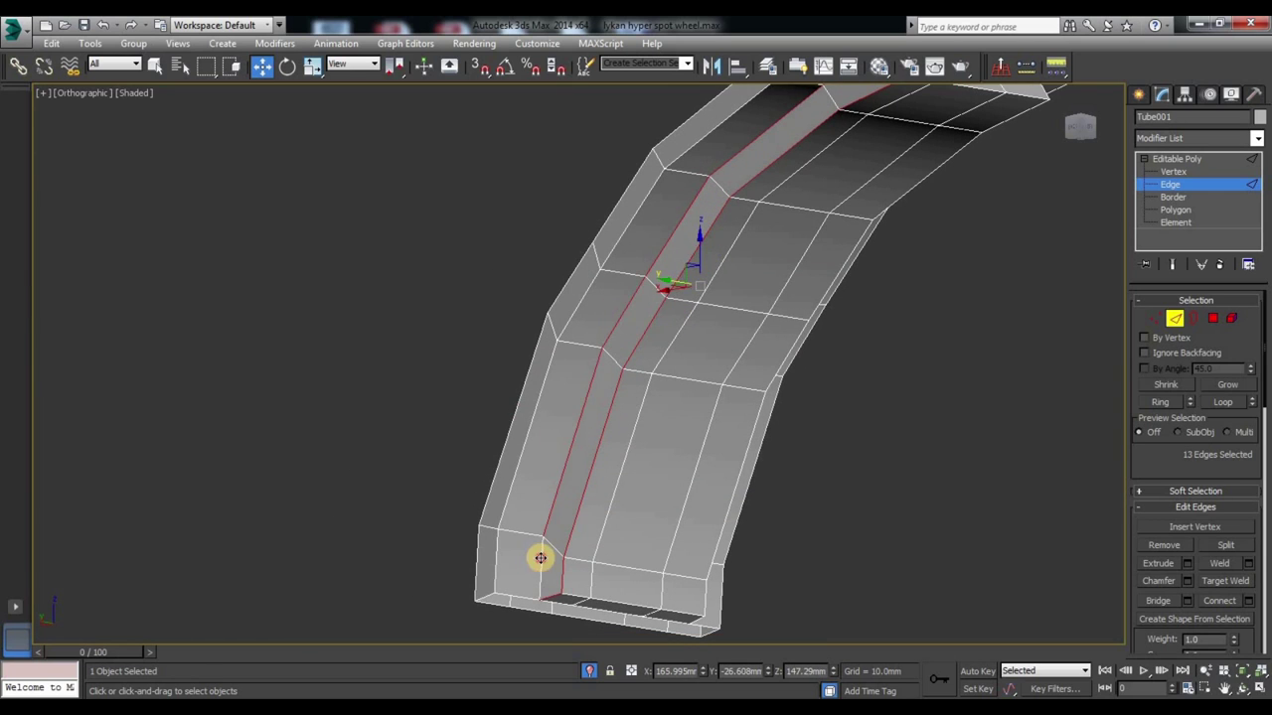
left_click(654, 298, "ctrl")
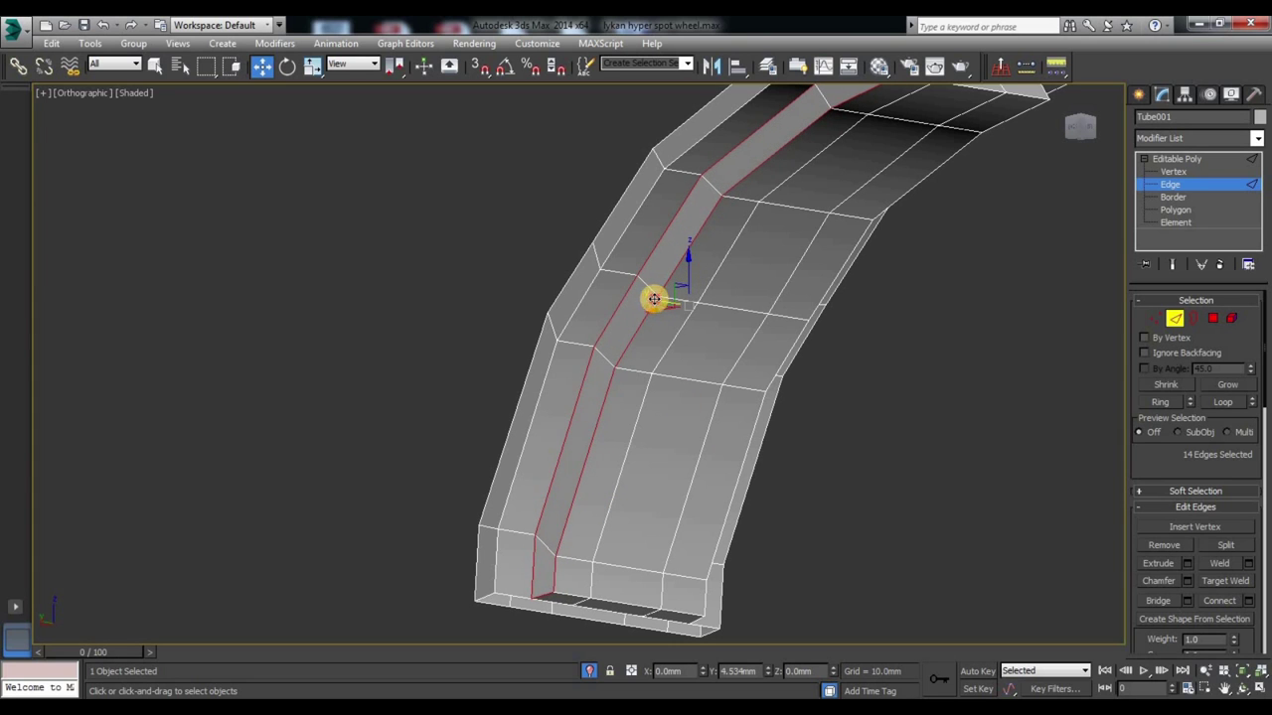
Step: Check the edge line from the front view, then recall the six-polygon middle strip
middle_click_drag(998, 398, 932, 374, "alt")
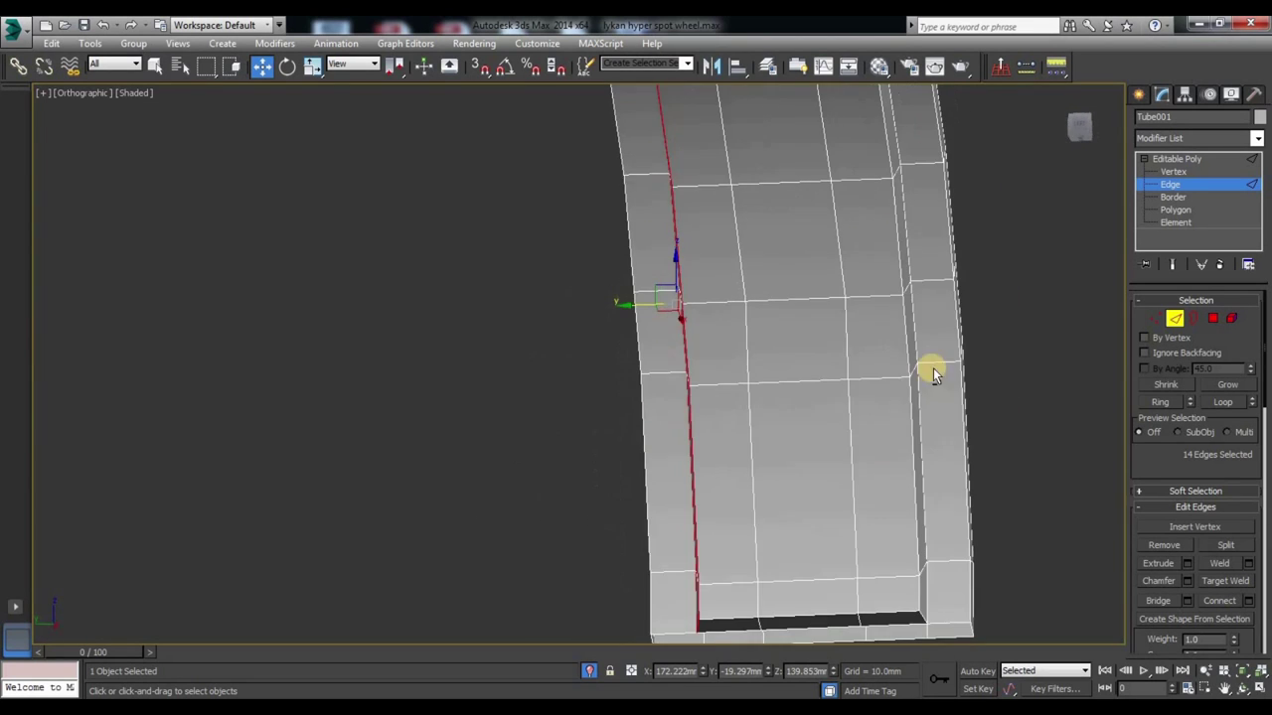
left_click(1080, 126)
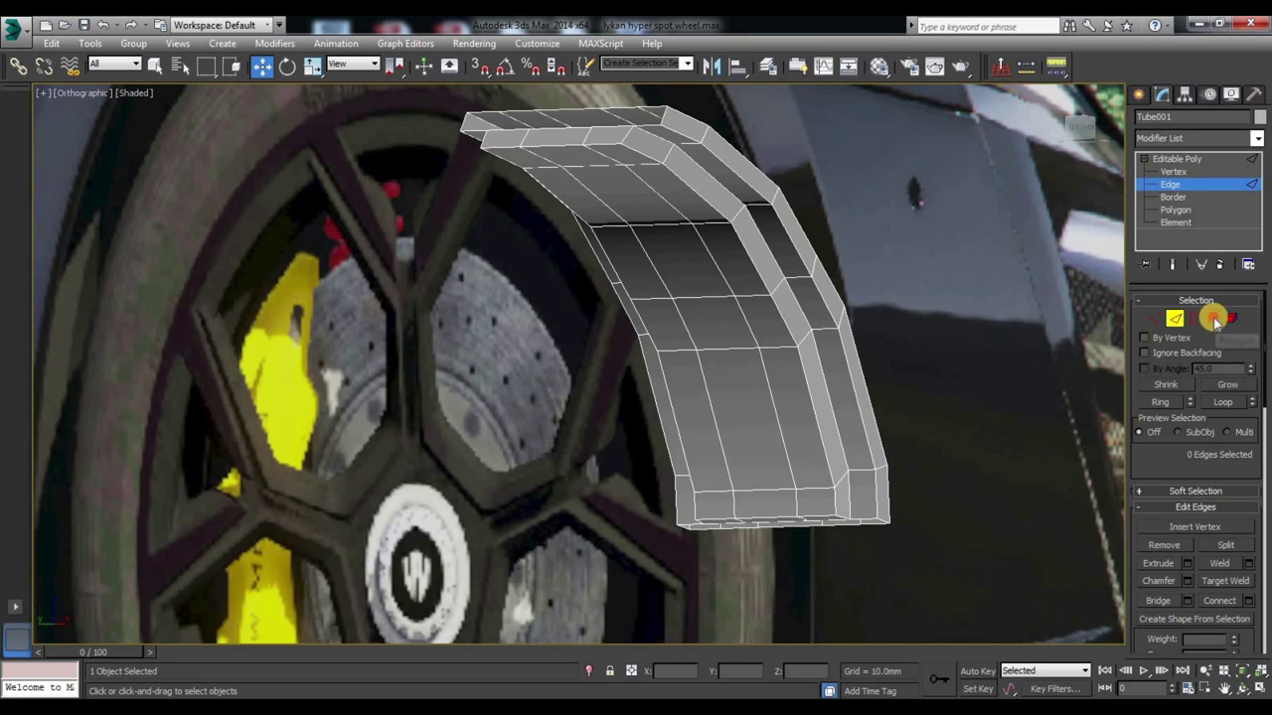
left_click(1213, 319)
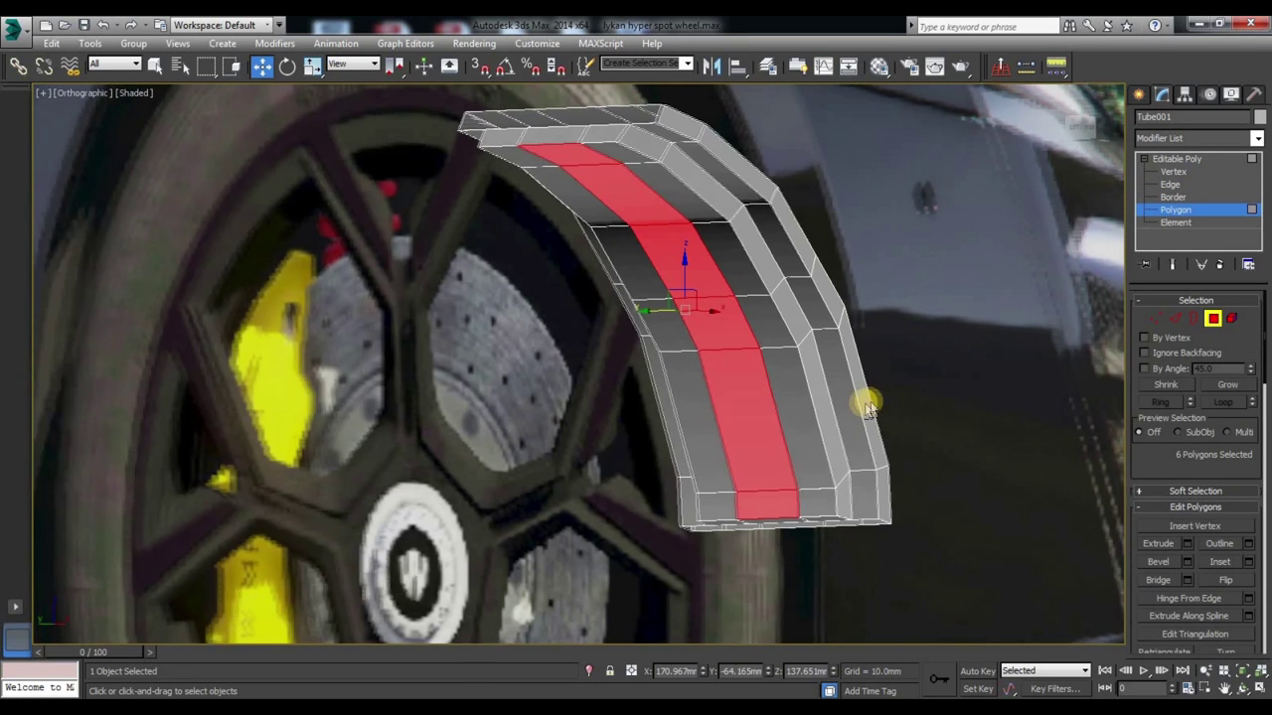
Step: Bevel the six middle-strip polygons to 19.883 mm height with a -1.0 mm outline
key("f")
middle_click_drag(611, 338, 653, 327, "alt")
right_click(596, 300)
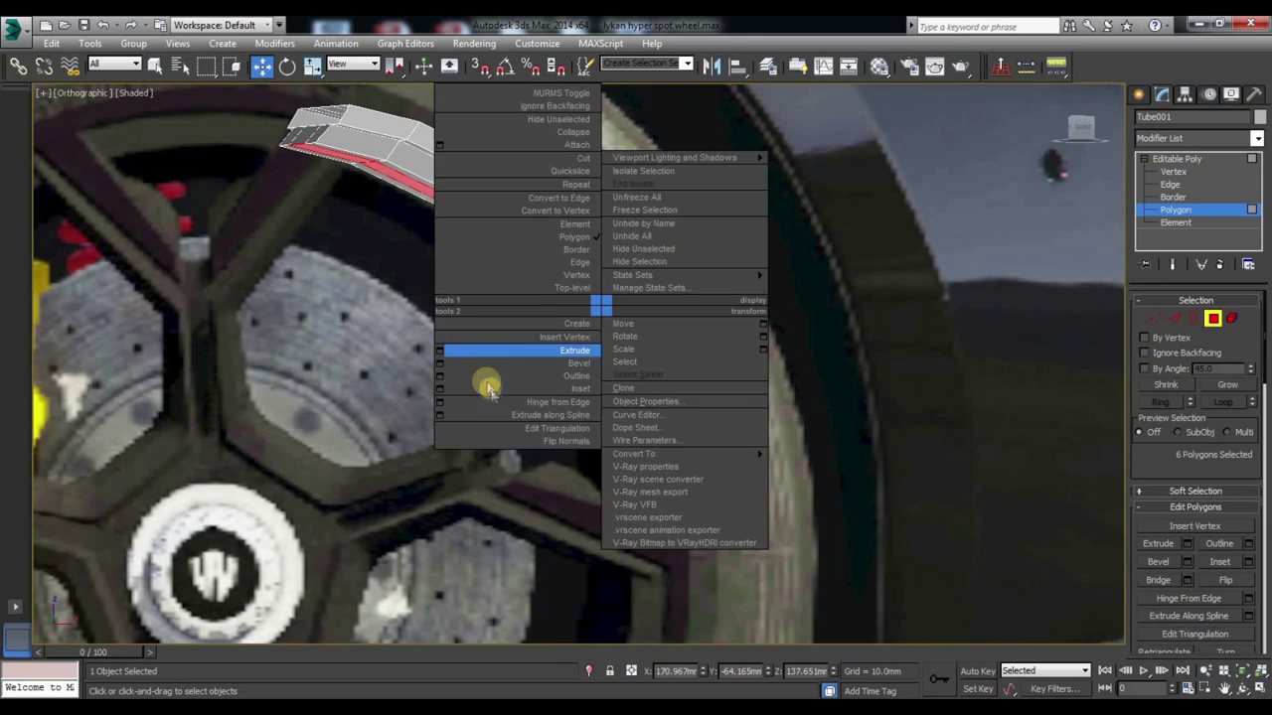
left_click(447, 361)
mouse_move(747, 335)
middle_mouse_down("alt")
mouse_move(789, 307)
mouse_move(781, 354)
middle_mouse_up("alt")
mouse_move(880, 367)
middle_mouse_down("alt")
mouse_move(1082, 135)
mouse_move(579, 239)
mouse_move(721, 321)
middle_mouse_up("alt")
mouse_move(594, 397)
middle_mouse_down()
mouse_move(477, 248)
mouse_move(490, 185)
middle_mouse_up()
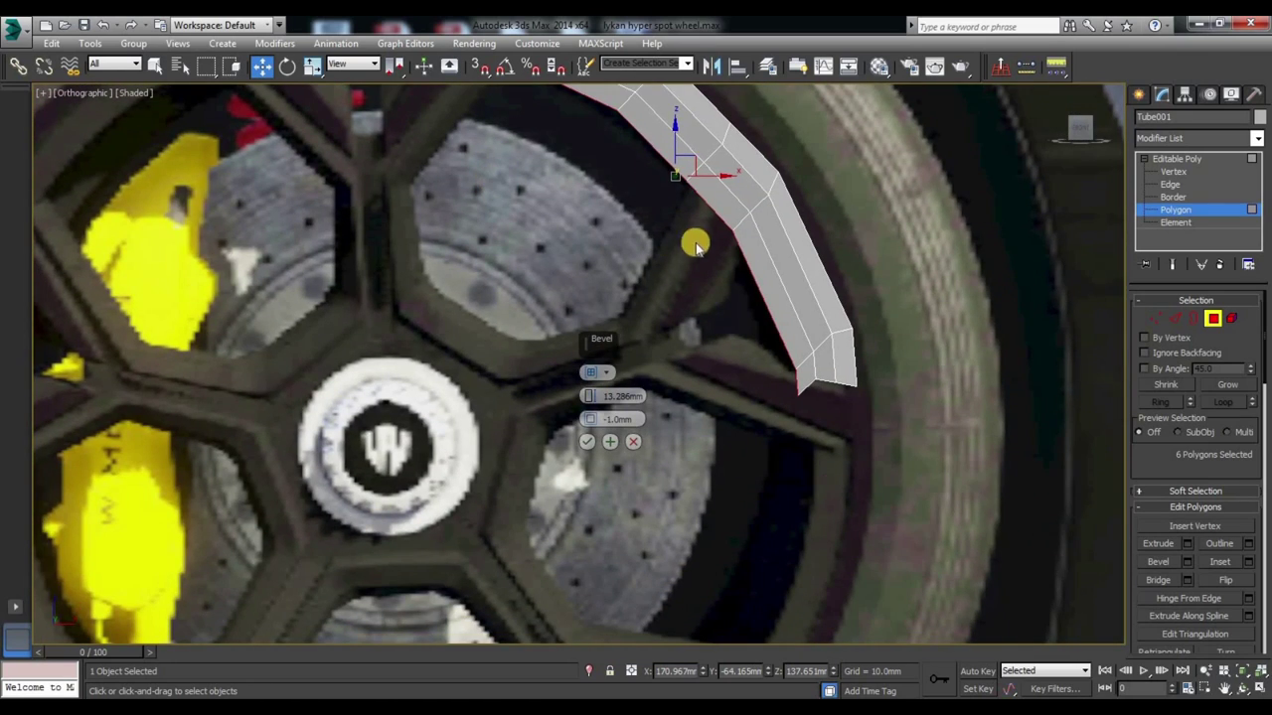
middle_click_drag(695, 242, 670, 297)
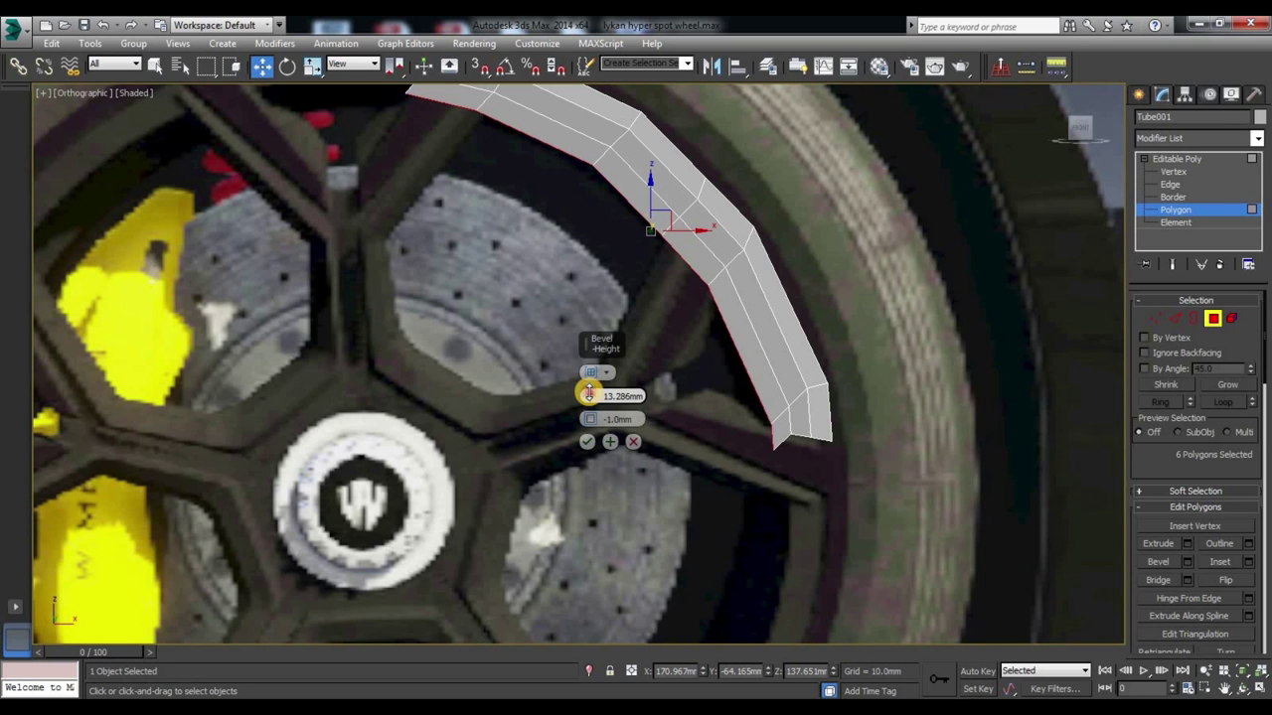
left_click_drag(590, 394, 590, 379)
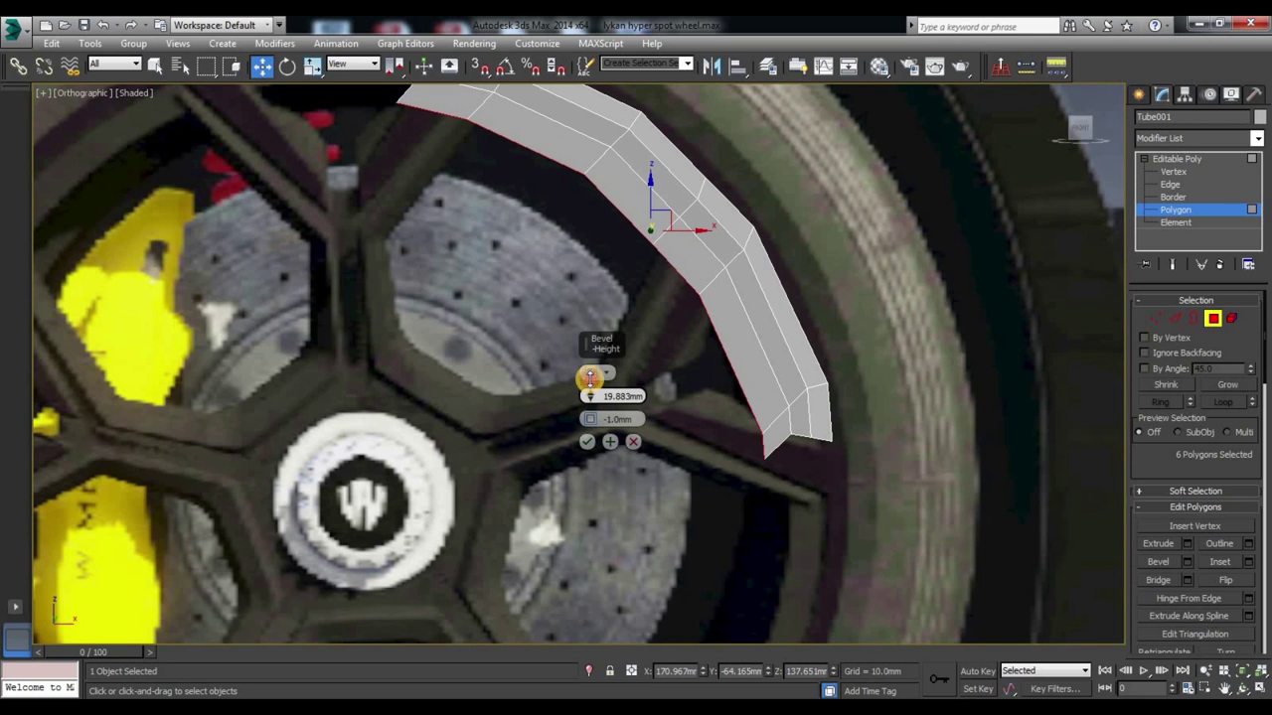
middle_click_drag(505, 322, 485, 380)
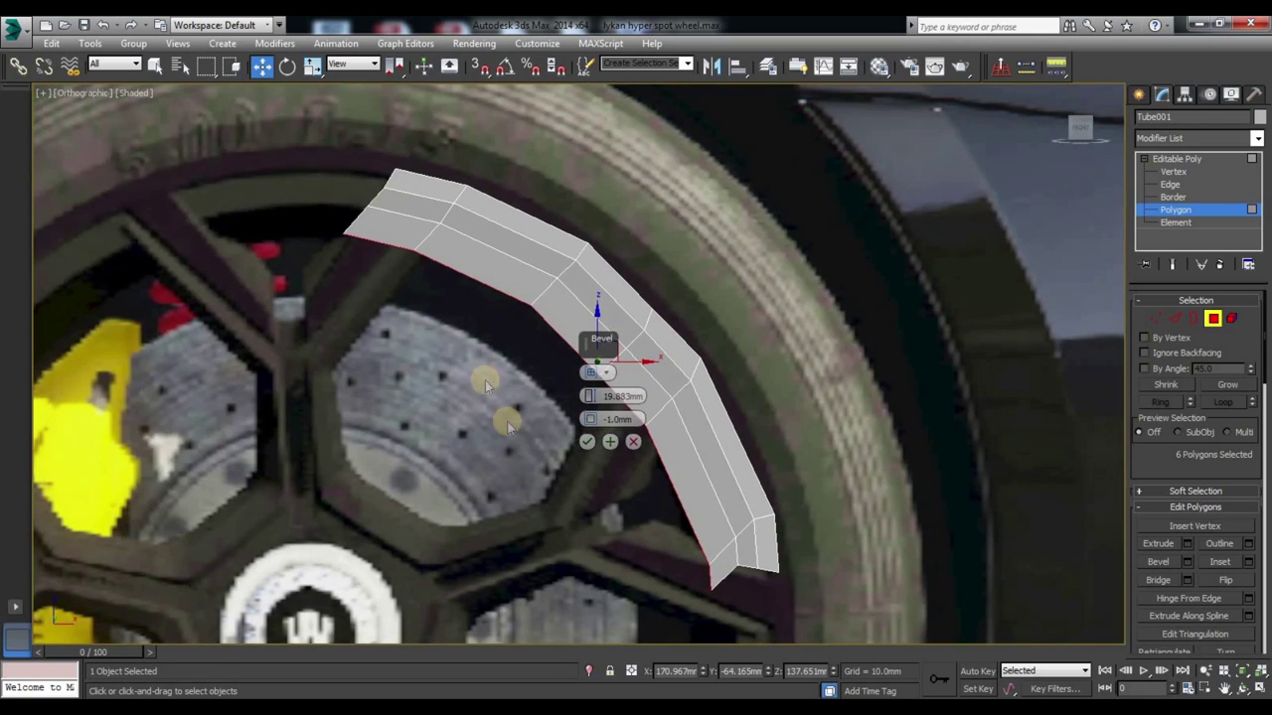
left_click(586, 443)
left_click(1154, 318)
middle_click_drag(616, 328, 565, 329, "alt")
Step: Select the vertices at the strip's left end
scroll(517, 318, "up", 3)
left_click_drag(367, 300, 422, 343)
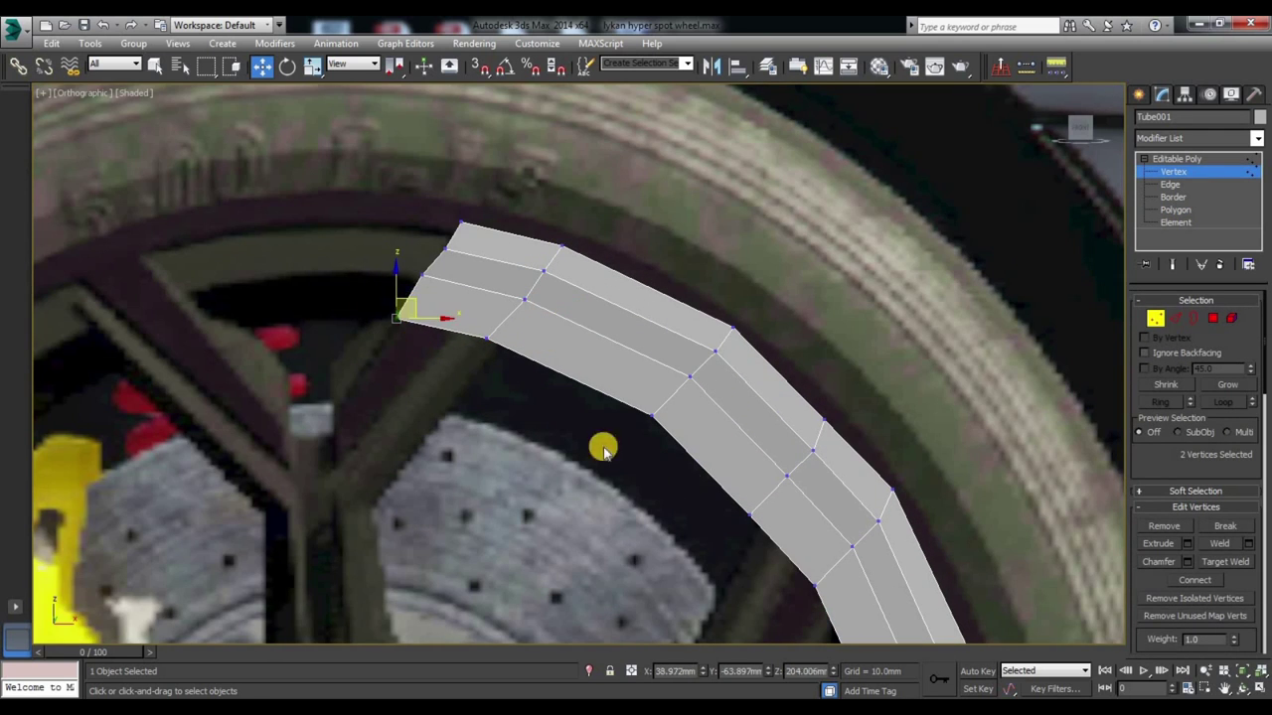
middle_click_drag(541, 369, 434, 327)
left_click_drag(307, 218, 338, 225, "ctrl")
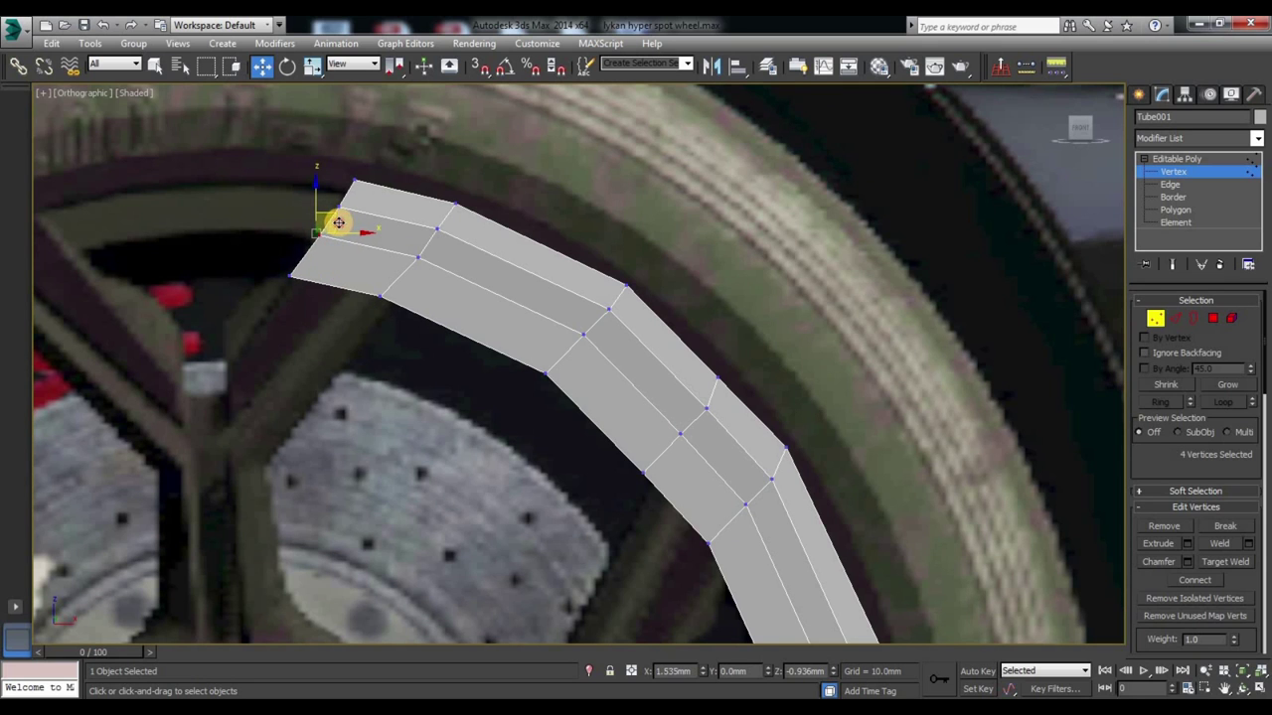
middle_click_drag(1113, 477, 1006, 380)
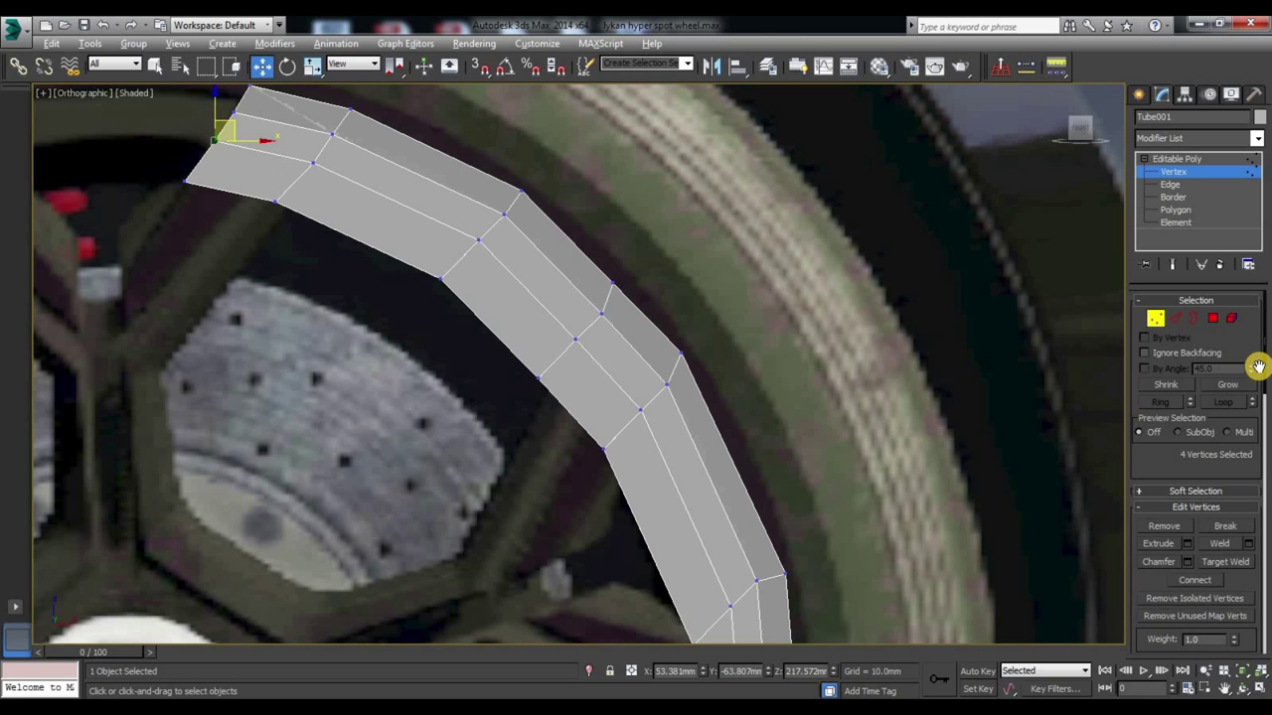
Step: Switch the viewport to Realistic shading, then back to plain Shaded display
left_click(134, 93)
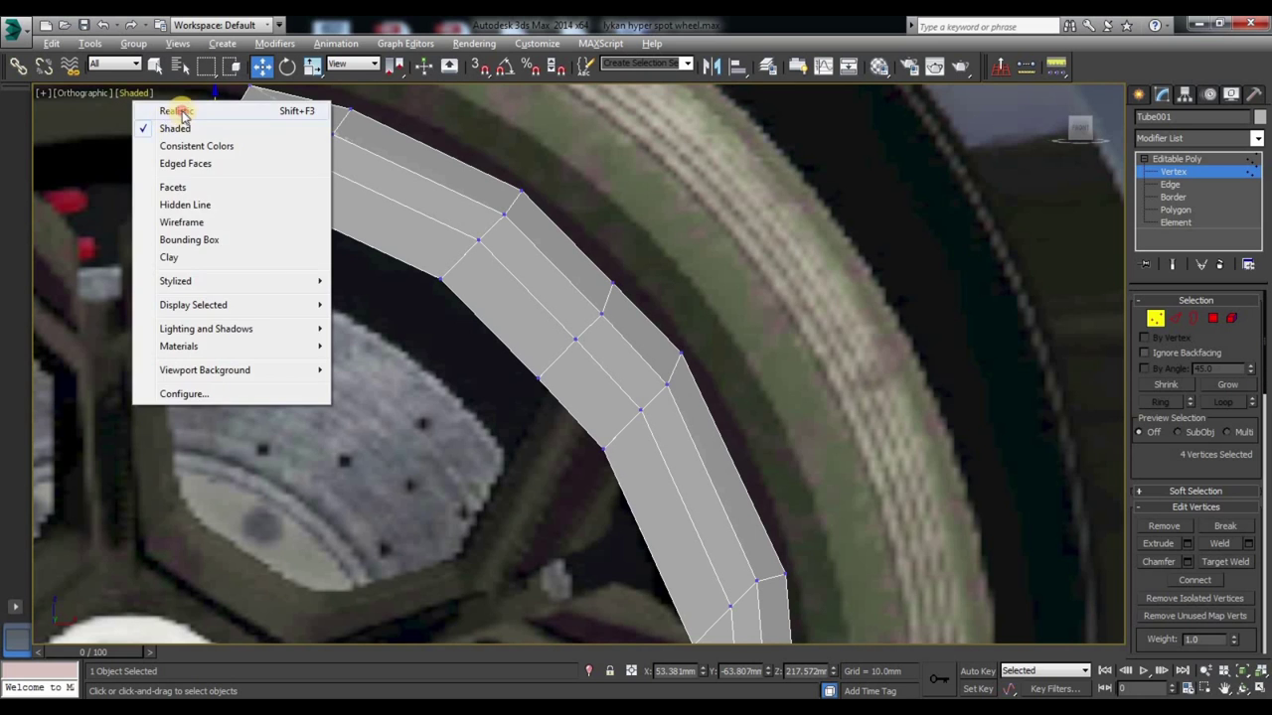
left_click(137, 109)
left_click(134, 92)
left_click(139, 123)
Step: Move a single end vertex of the strip, then undo that move
middle_click_drag(391, 249, 521, 494, "alt")
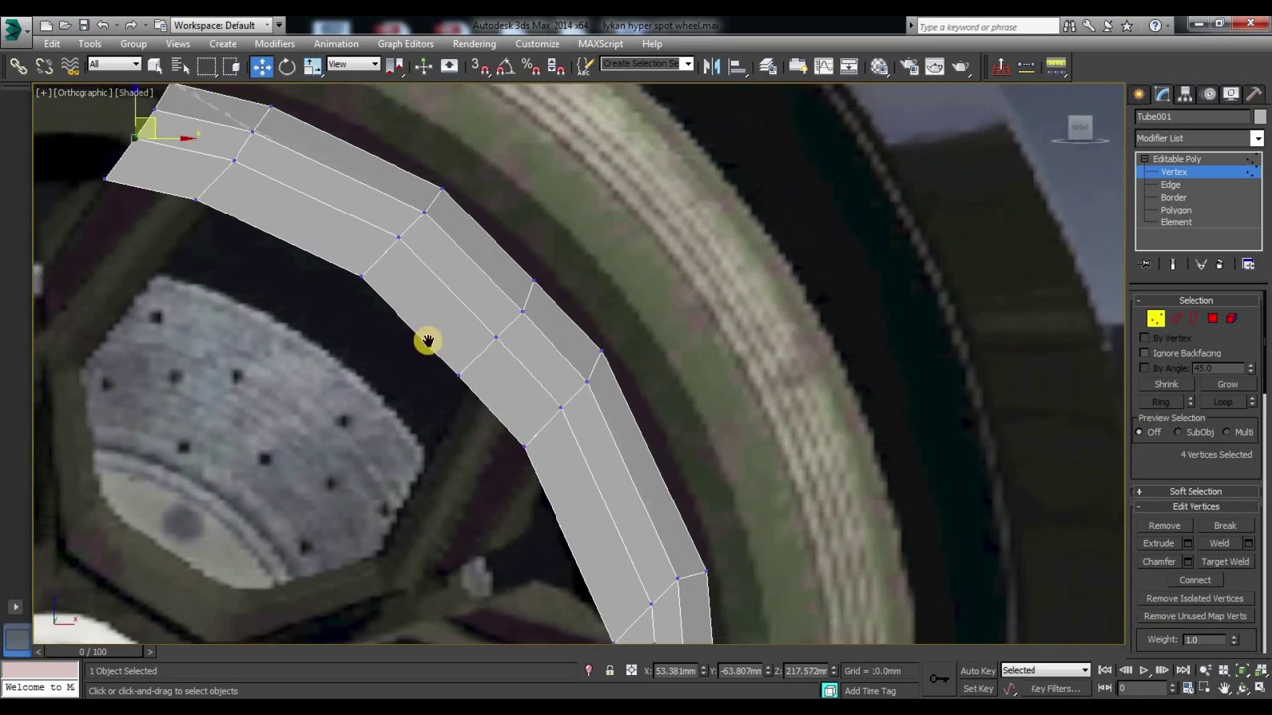
scroll(454, 414, "up", 3)
scroll(312, 264, "up", 4)
left_click(330, 264)
left_click_drag(347, 249, 373, 263)
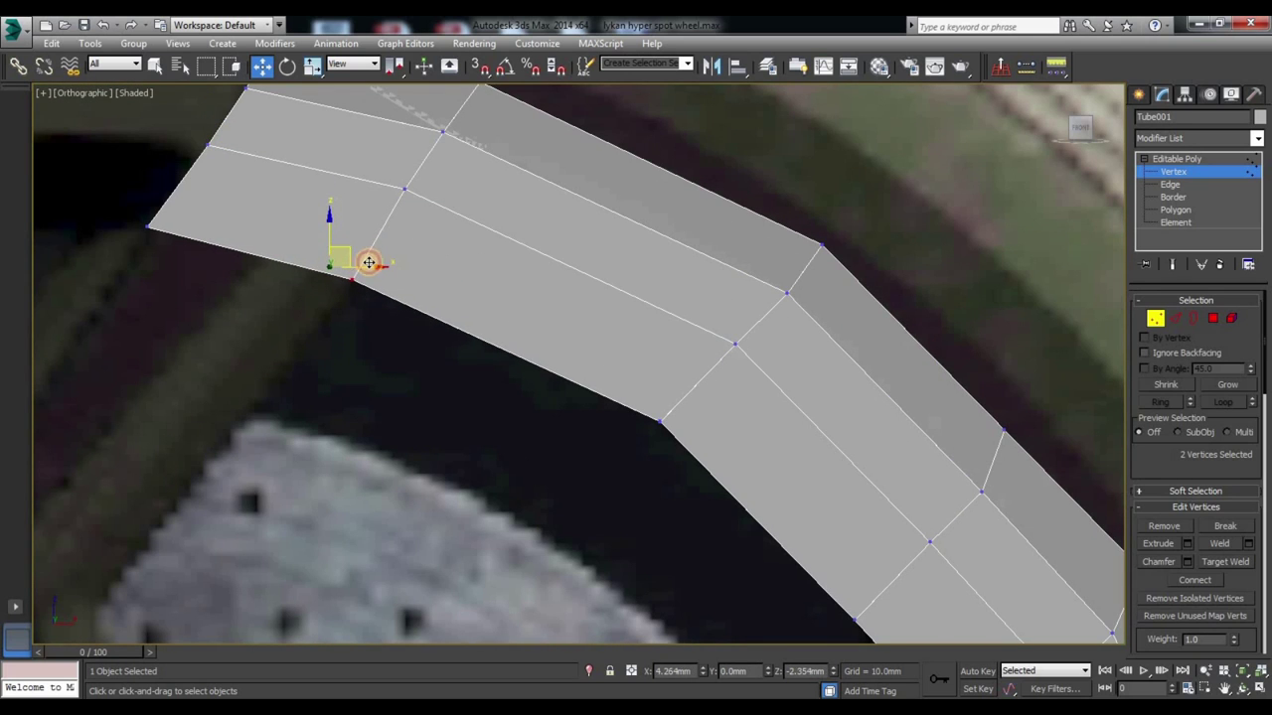
key("ctrl+z")
Step: Move the lower strip vertices down-right to follow the tyre's inner edge
left_click(407, 186)
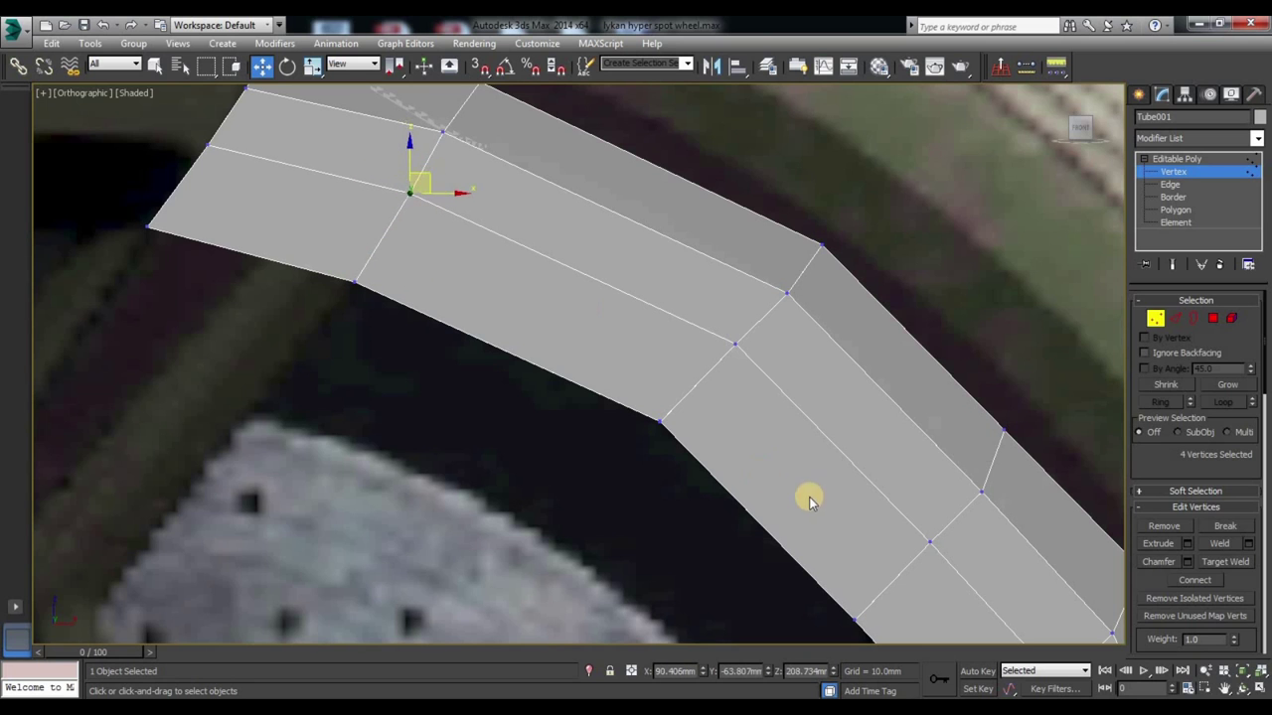
scroll(559, 383, "down", 3)
scroll(517, 377, "down", 2)
left_click_drag(524, 364, 554, 399)
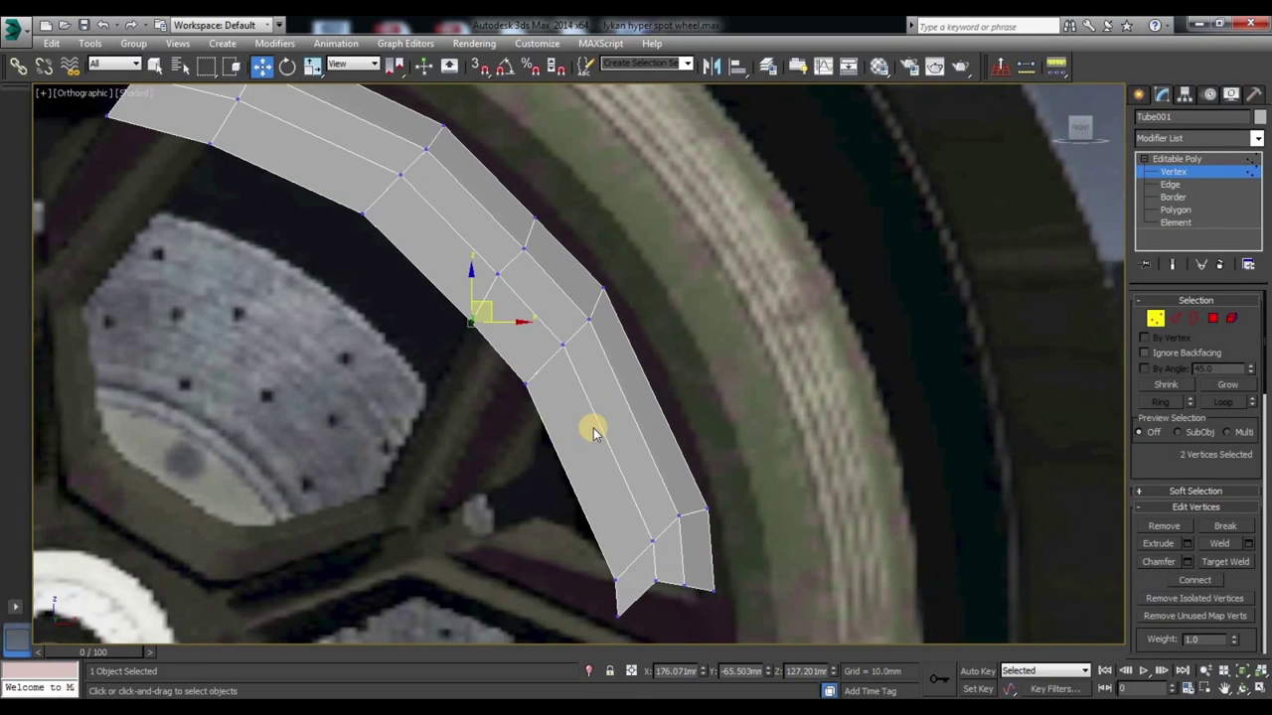
scroll(551, 430, "up", 3)
left_click_drag(517, 324, 541, 356)
Step: Nudge the outer-bend vertex slightly to fit the rim curve
left_click(575, 263)
left_click_drag(580, 258, 590, 249)
scroll(602, 446, "down", 2)
scroll(675, 507, "down", 2)
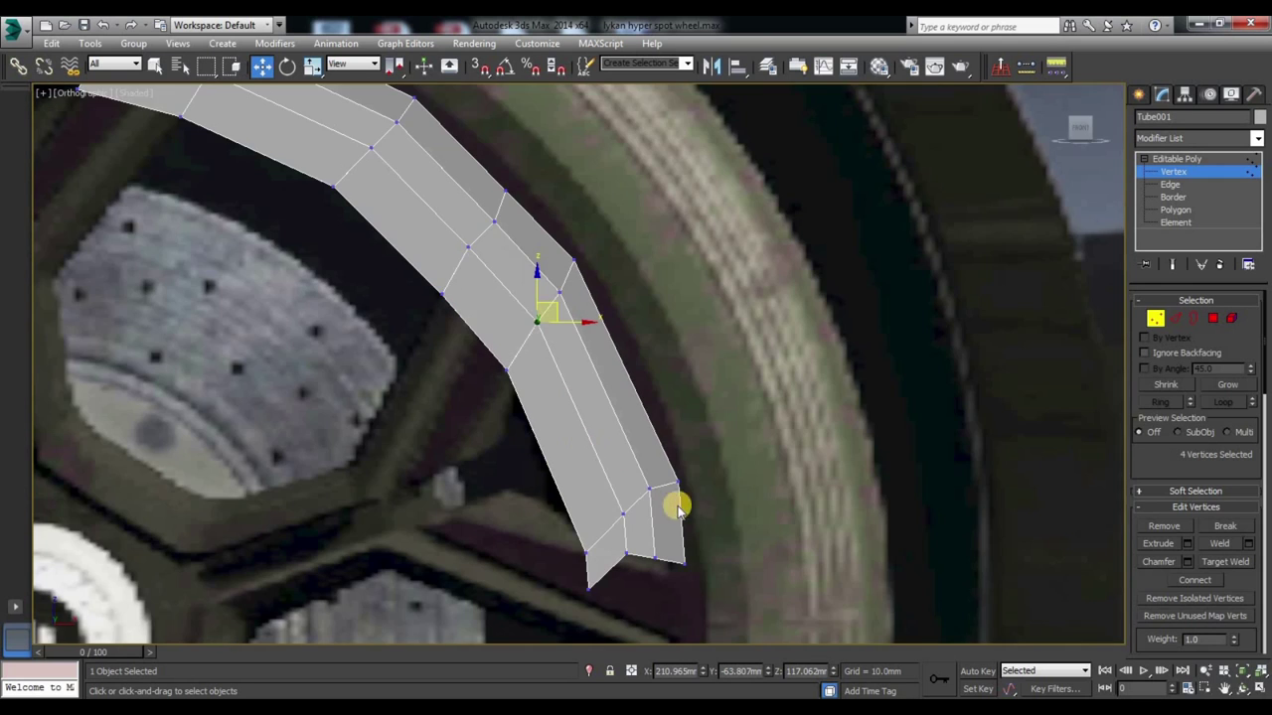
middle_click_drag(676, 506, 685, 476)
scroll(654, 546, "up", 2)
Step: Pull the four bottom-tip vertices upward and slightly left to shorten the tip
left_click_drag(630, 462, 659, 544)
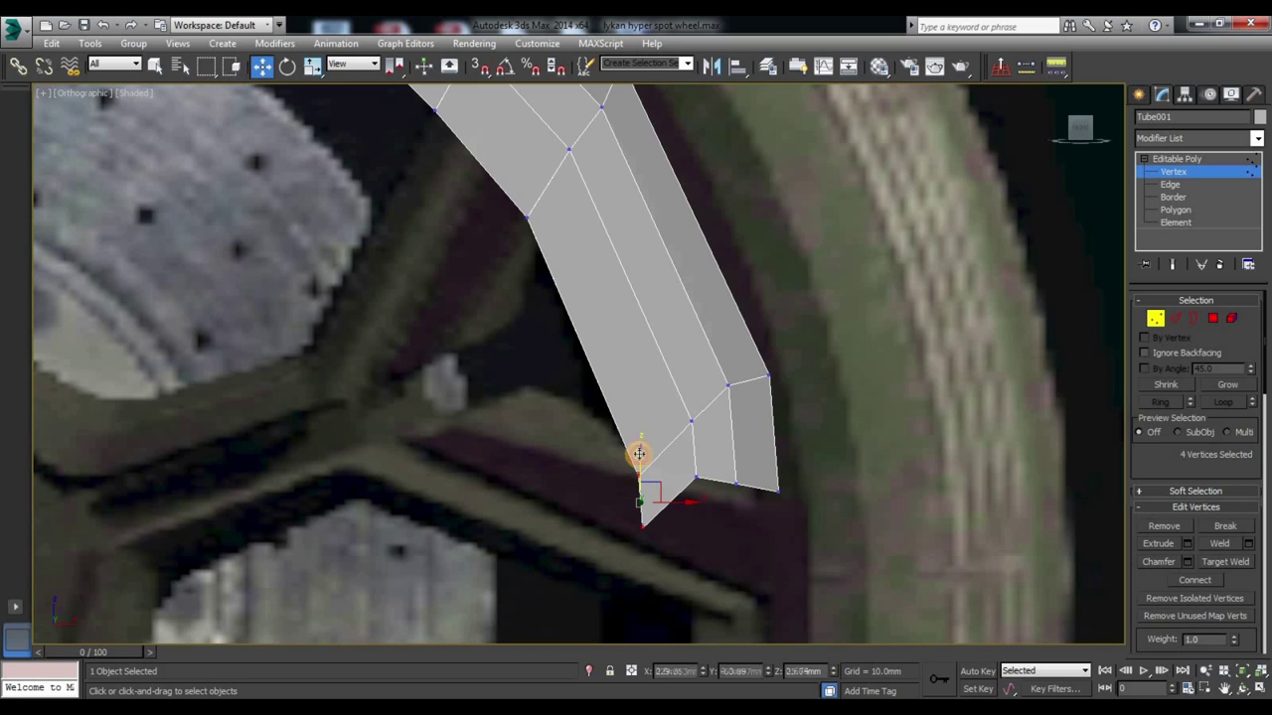
left_click_drag(639, 455, 630, 395)
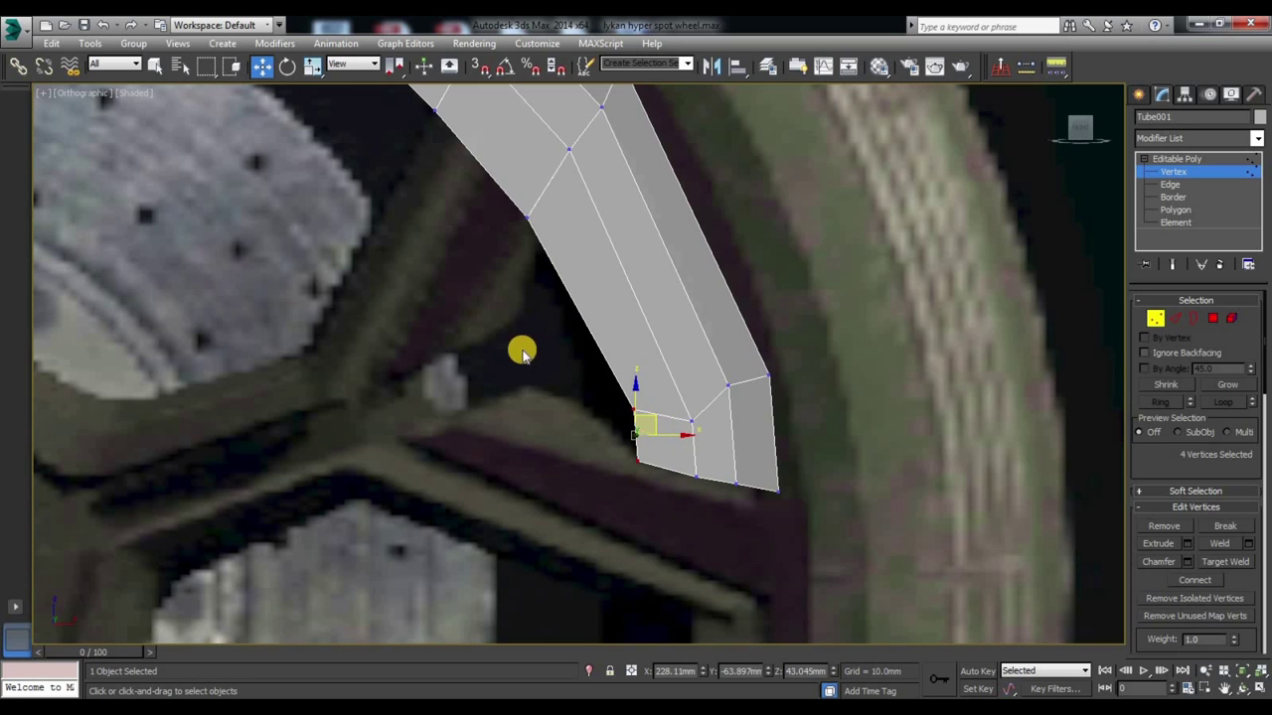
scroll(494, 364, "down", 3)
scroll(497, 374, "up", 2)
left_click_drag(657, 402, 600, 369)
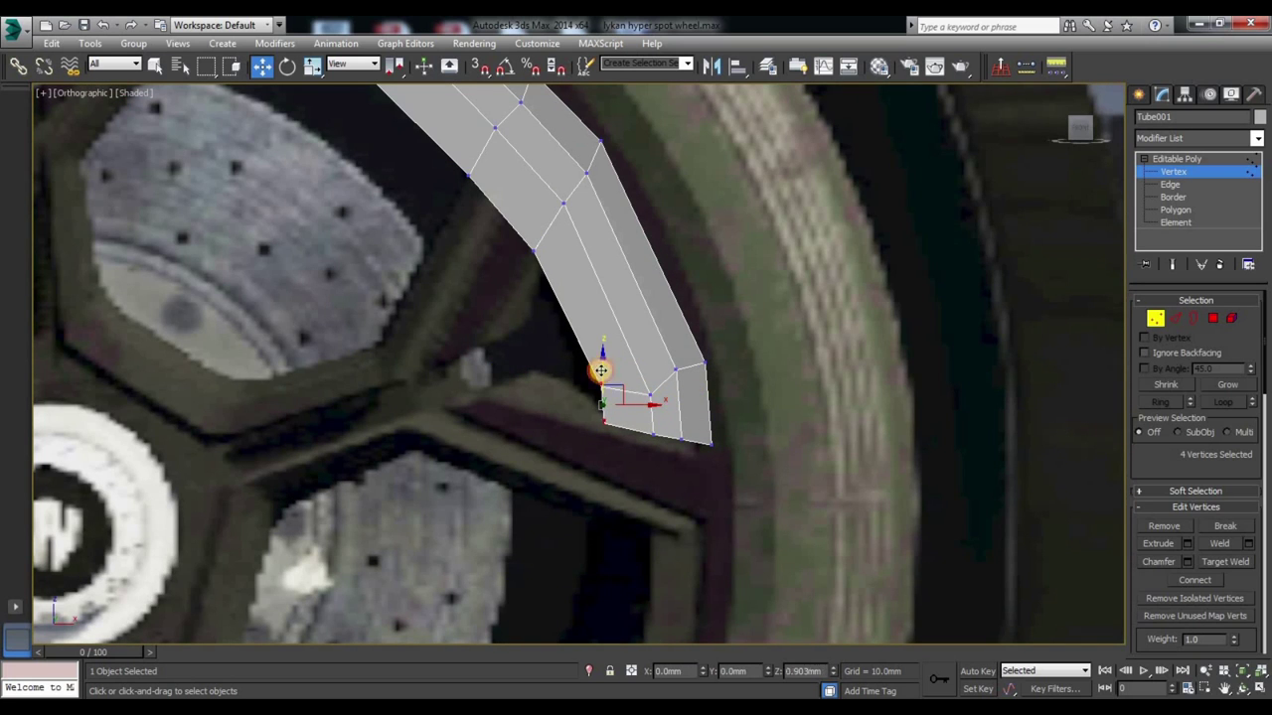
scroll(532, 392, "up", 2)
Step: Reselect the tip vertices and raise them up and right against the reference spoke
left_click(695, 404)
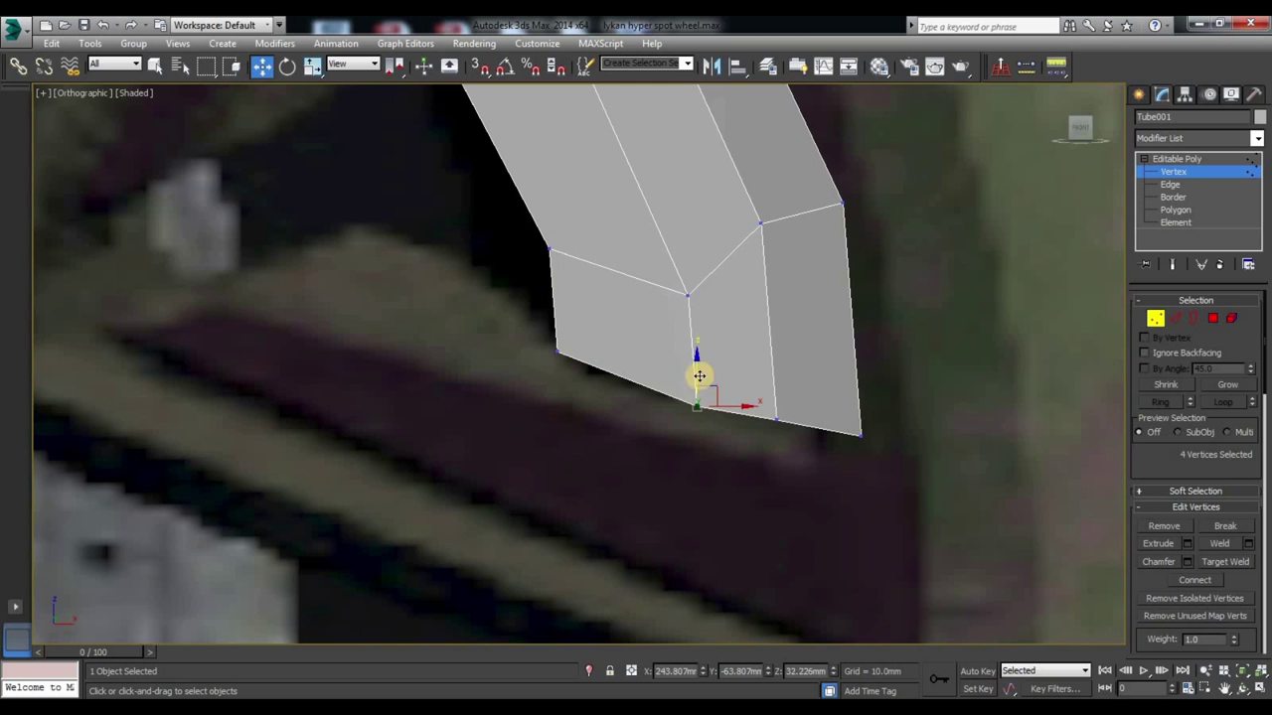
mouse_move(651, 338)
left_mouse_down()
mouse_move(699, 389)
mouse_move(690, 363)
left_mouse_up()
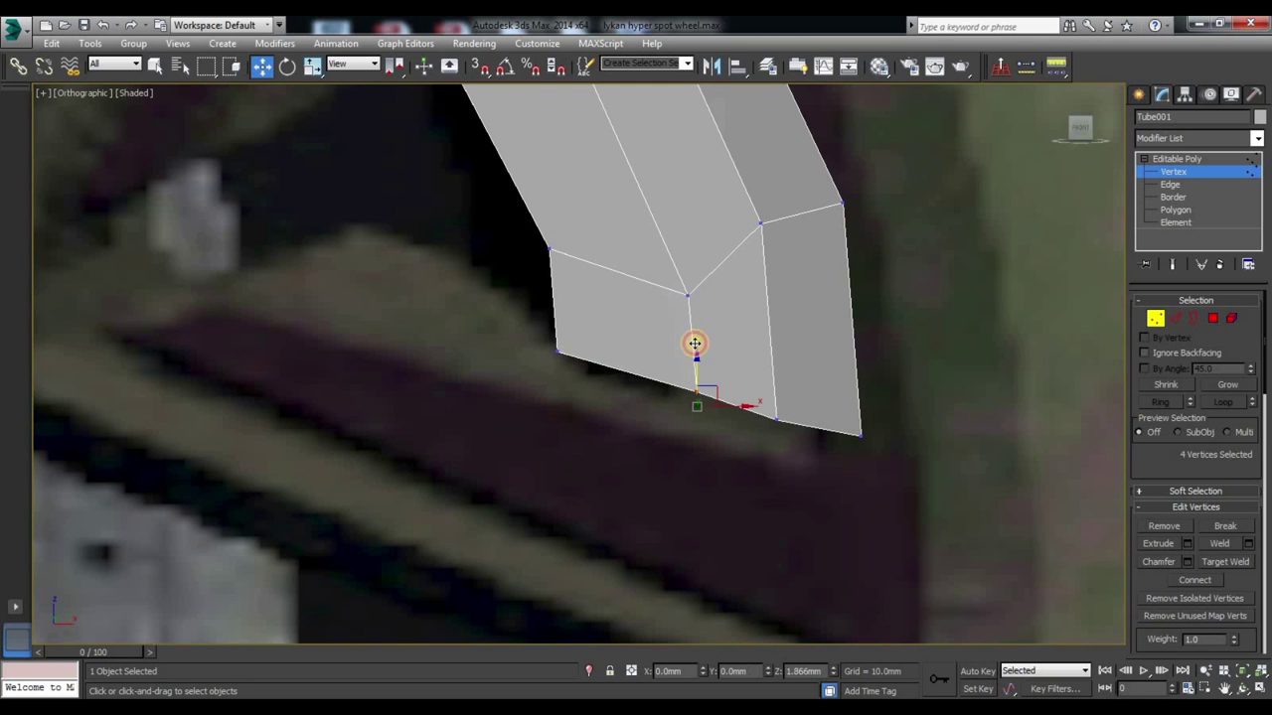
middle_click_drag(738, 488, 636, 466)
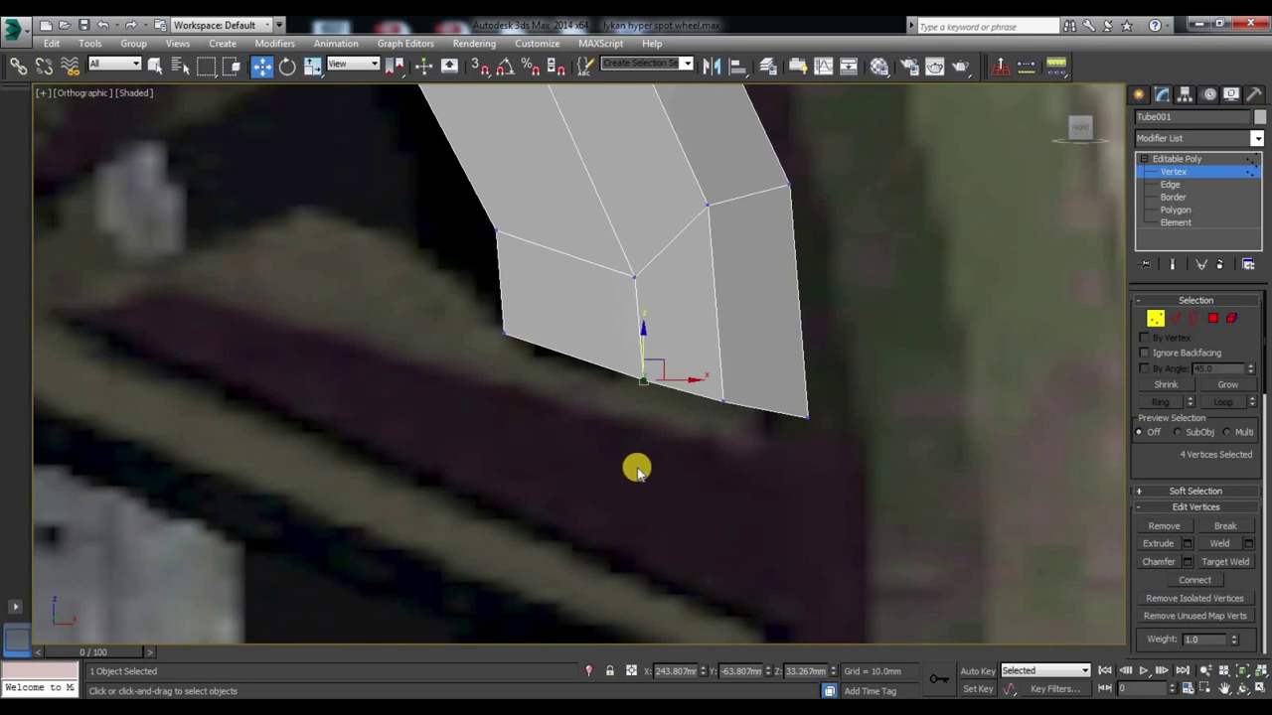
scroll(616, 487, "down", 5)
scroll(593, 503, "up", 3)
left_click_drag(659, 365, 617, 261)
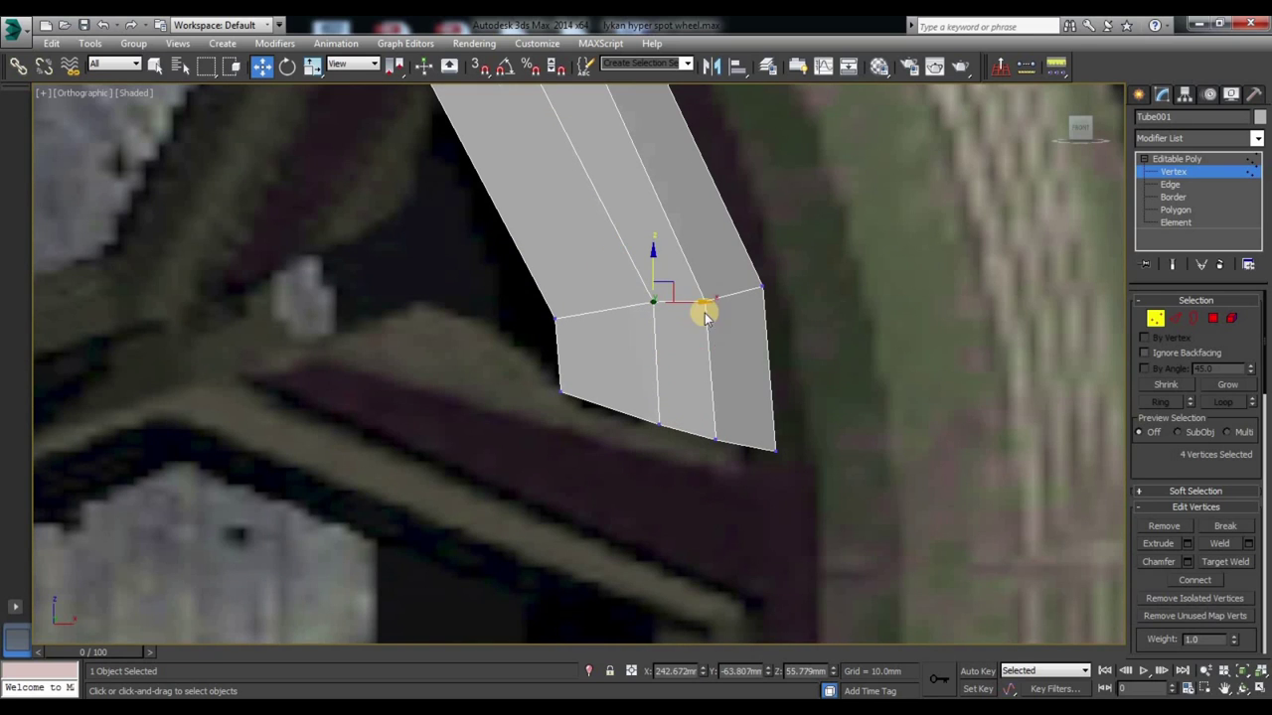
left_click_drag(702, 328, 704, 275)
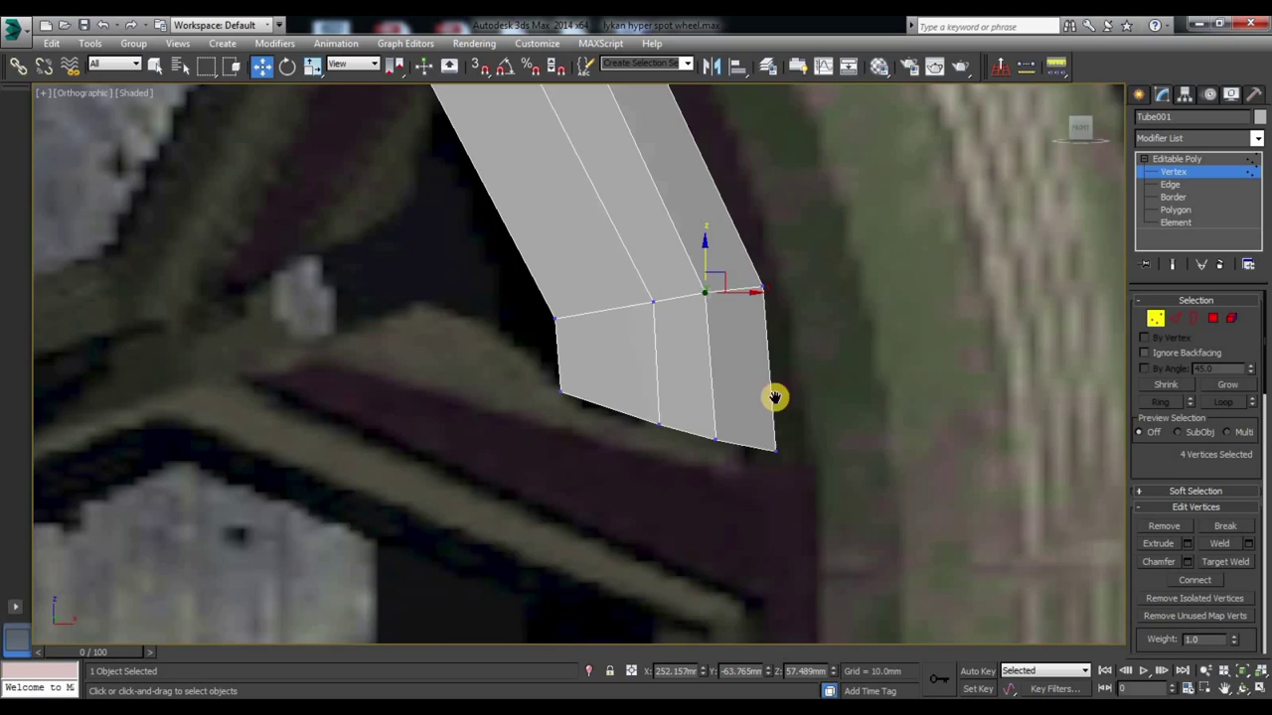
scroll(686, 455, "down", 4)
scroll(684, 456, "down", 2)
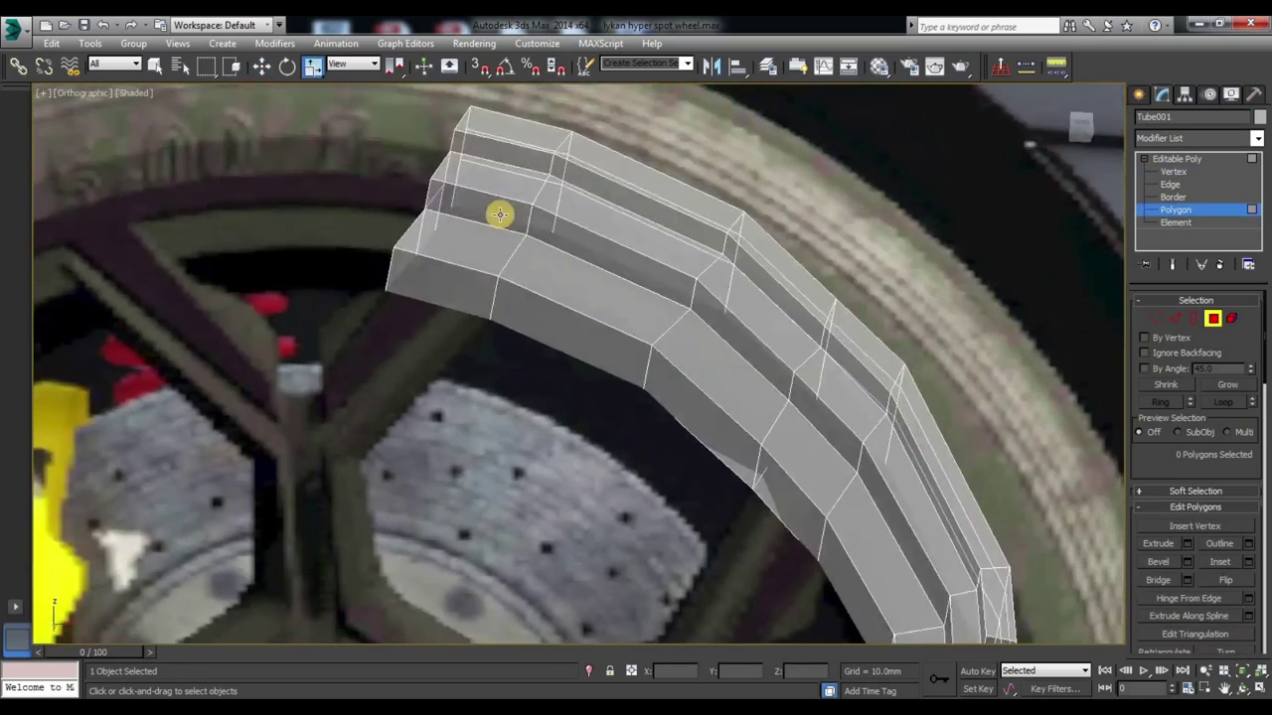
Step: Extrude the rim's three end polygons 101.863 mm inward toward the hub, viewed from Front
left_click(474, 264)
left_click(482, 228, "ctrl")
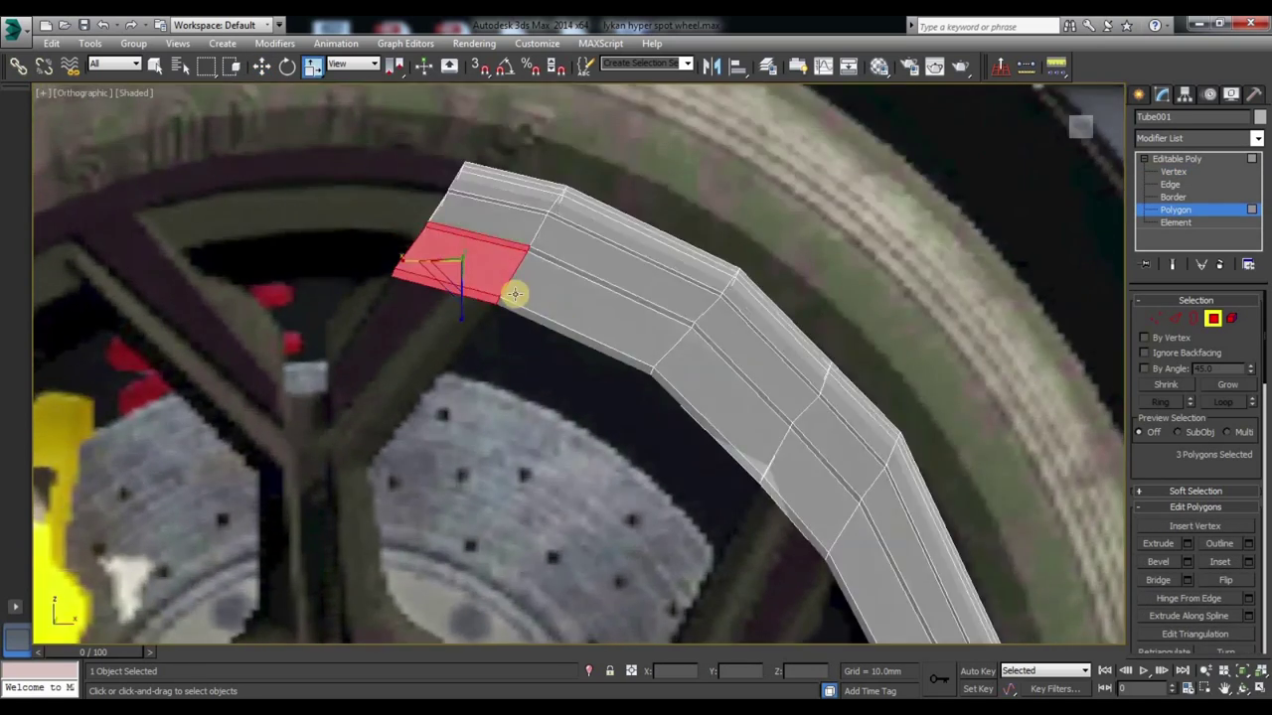
right_click(473, 273)
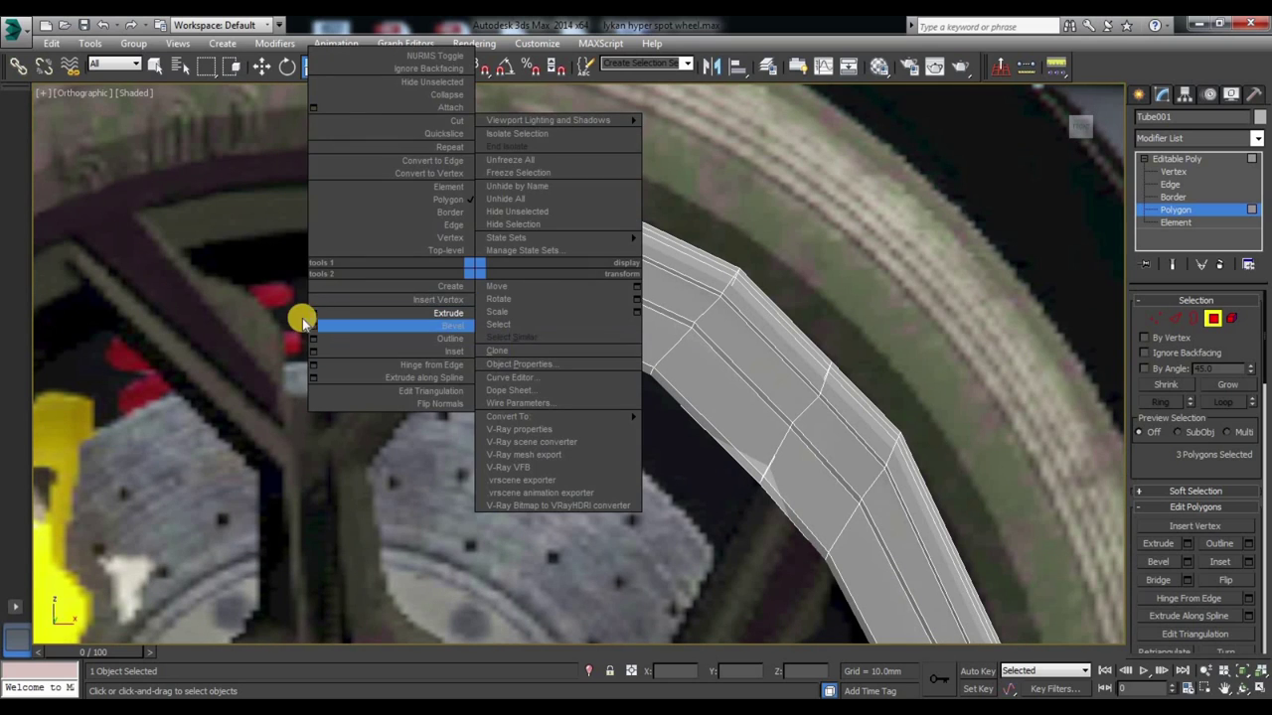
left_click(301, 324)
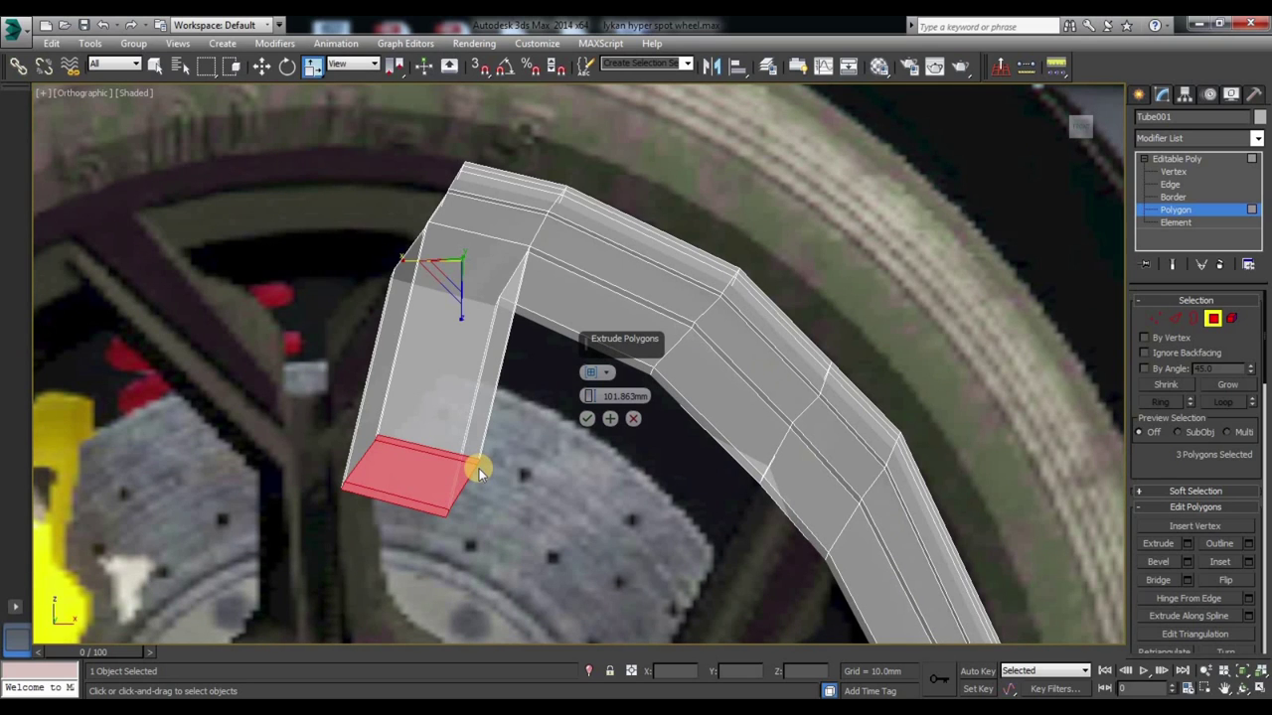
left_click(586, 418)
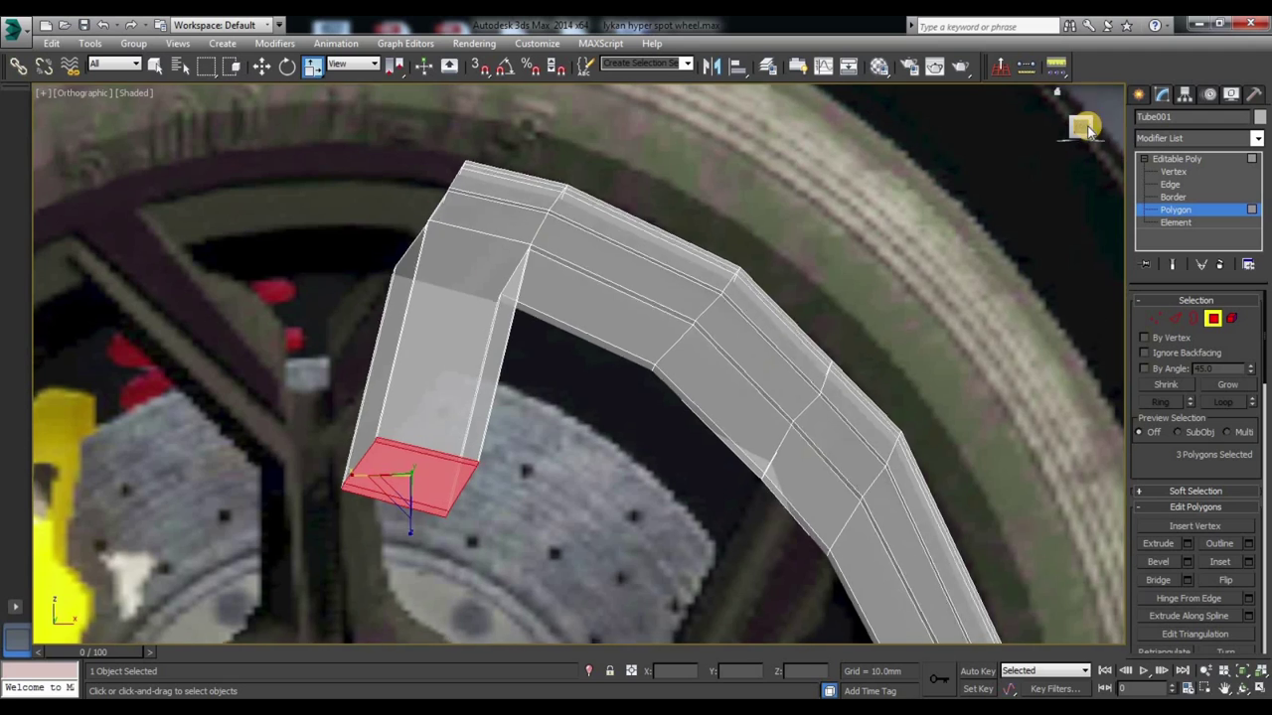
left_click(1088, 130)
Step: Frame the new spoke and box-select its end vertices at Vertex level
key("z")
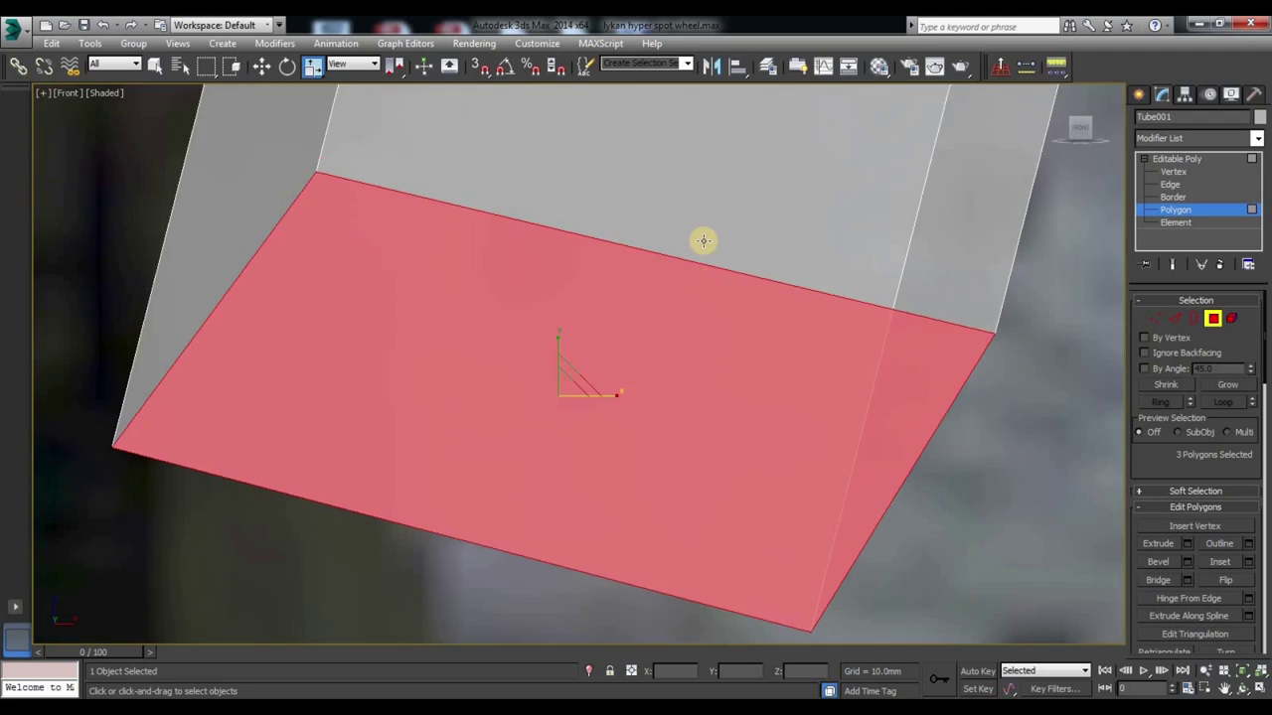
scroll(702, 239, "down", 5)
mouse_move(709, 359)
middle_mouse_down()
mouse_move(684, 360)
mouse_move(728, 343)
middle_mouse_up()
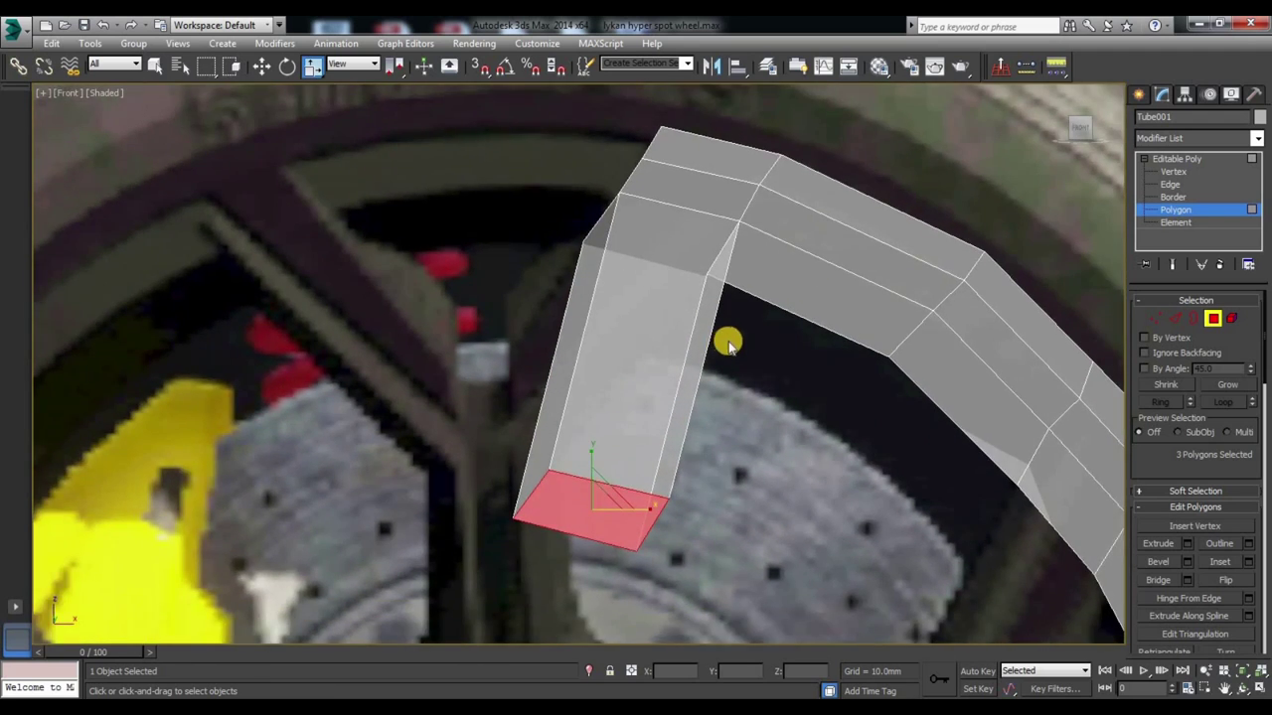
left_click(1170, 172)
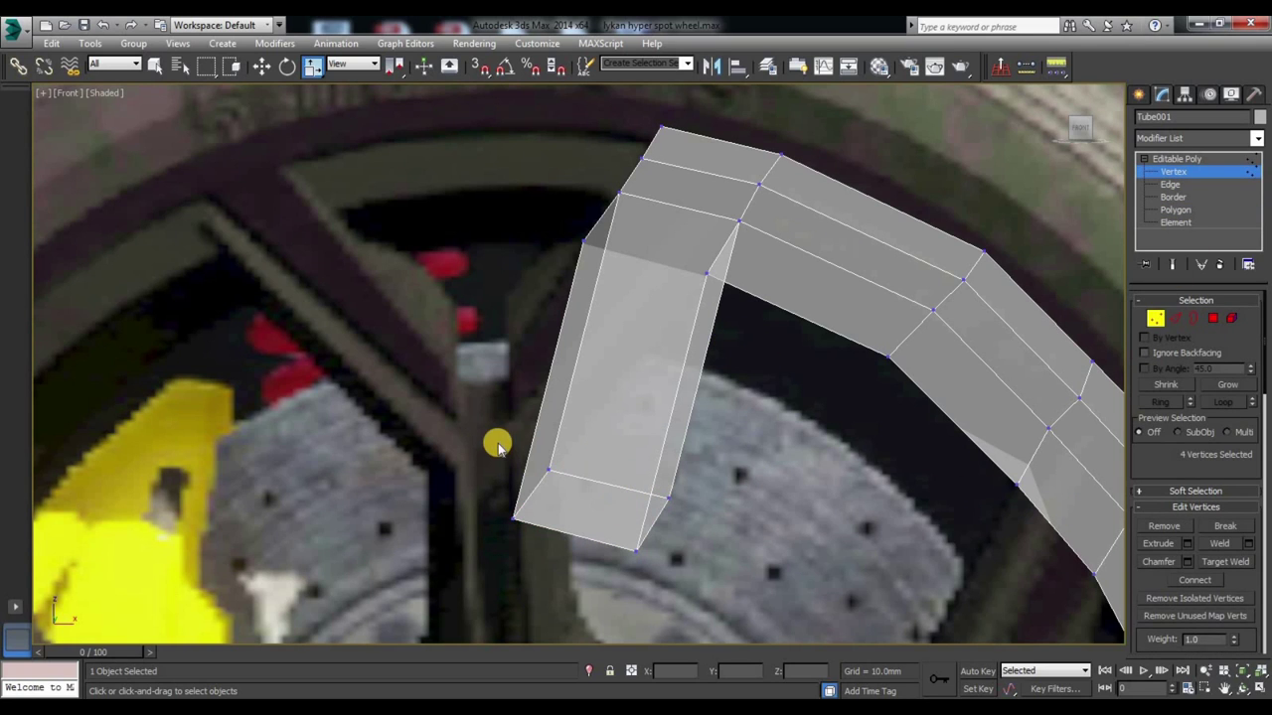
left_click_drag(740, 606, 741, 608)
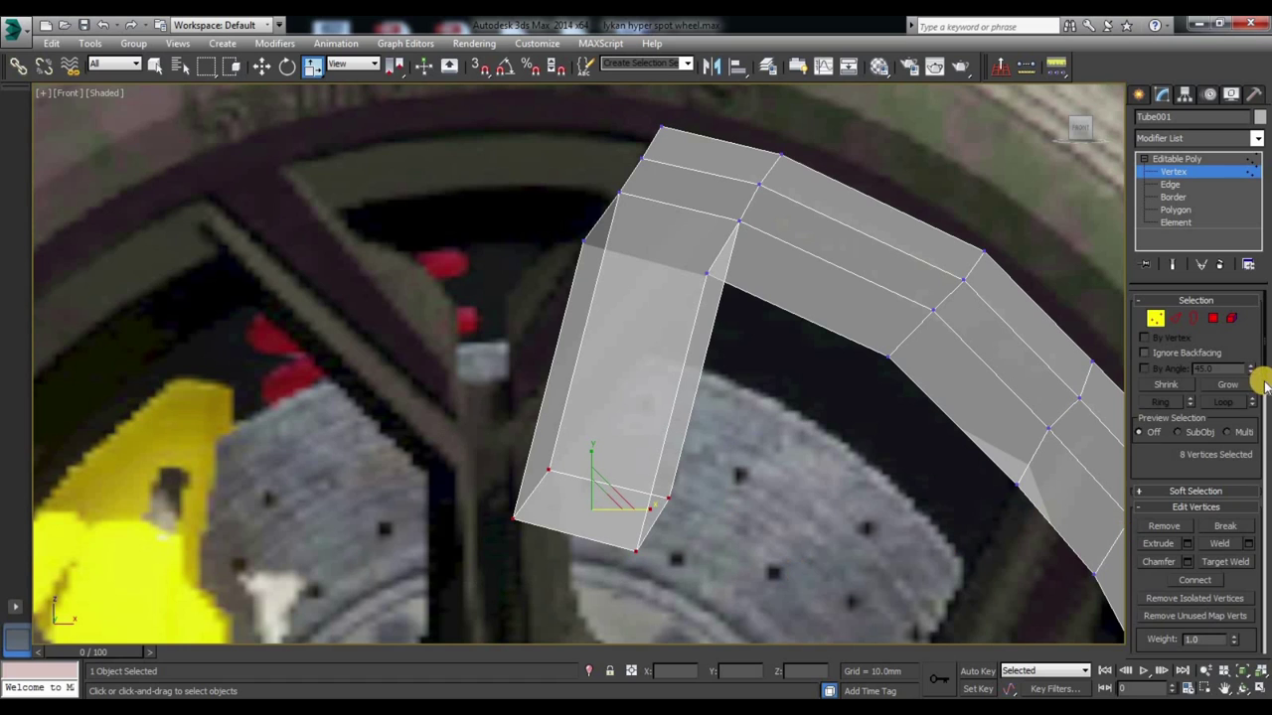
left_click_drag(1258, 380, 1258, 434)
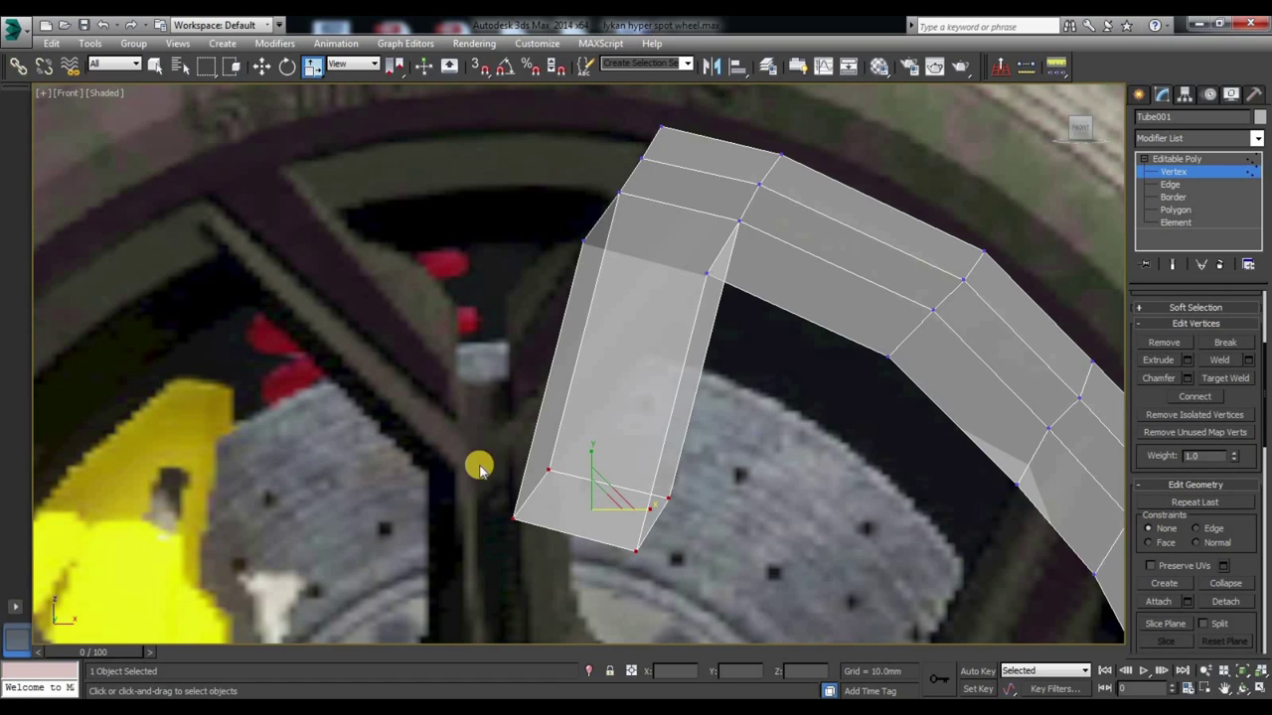
left_click_drag(459, 432, 576, 536)
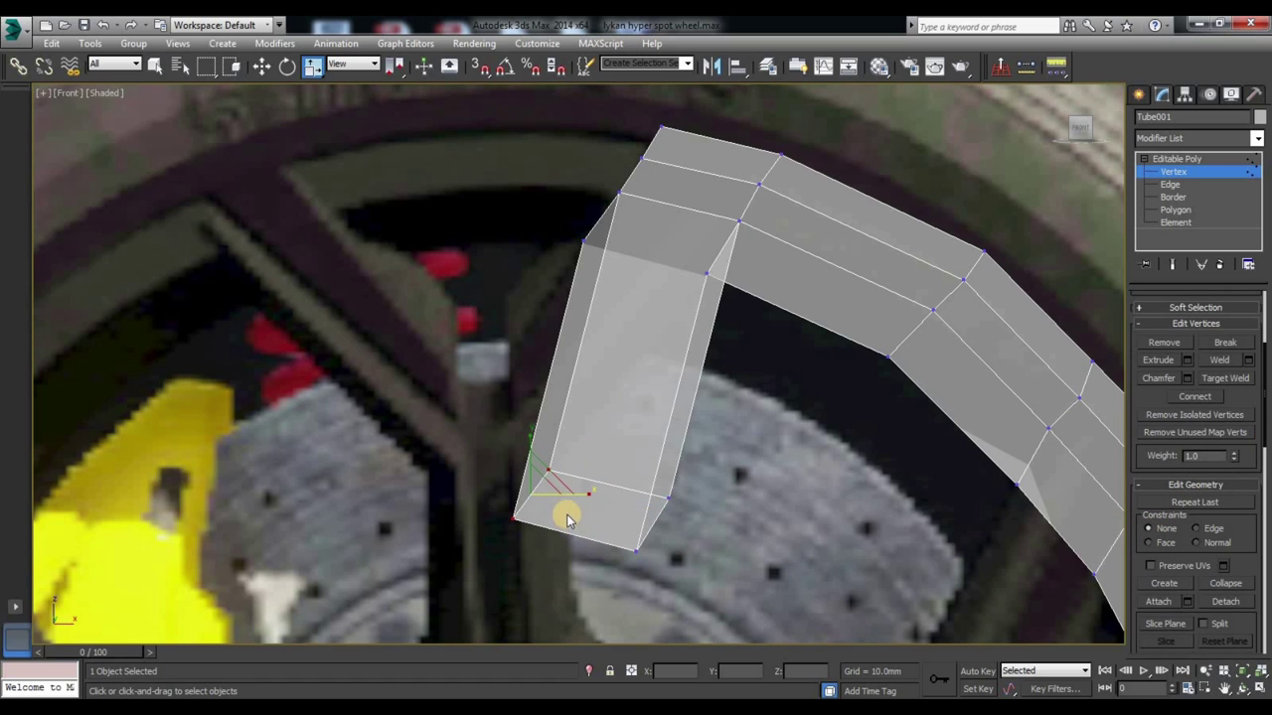
key("w")
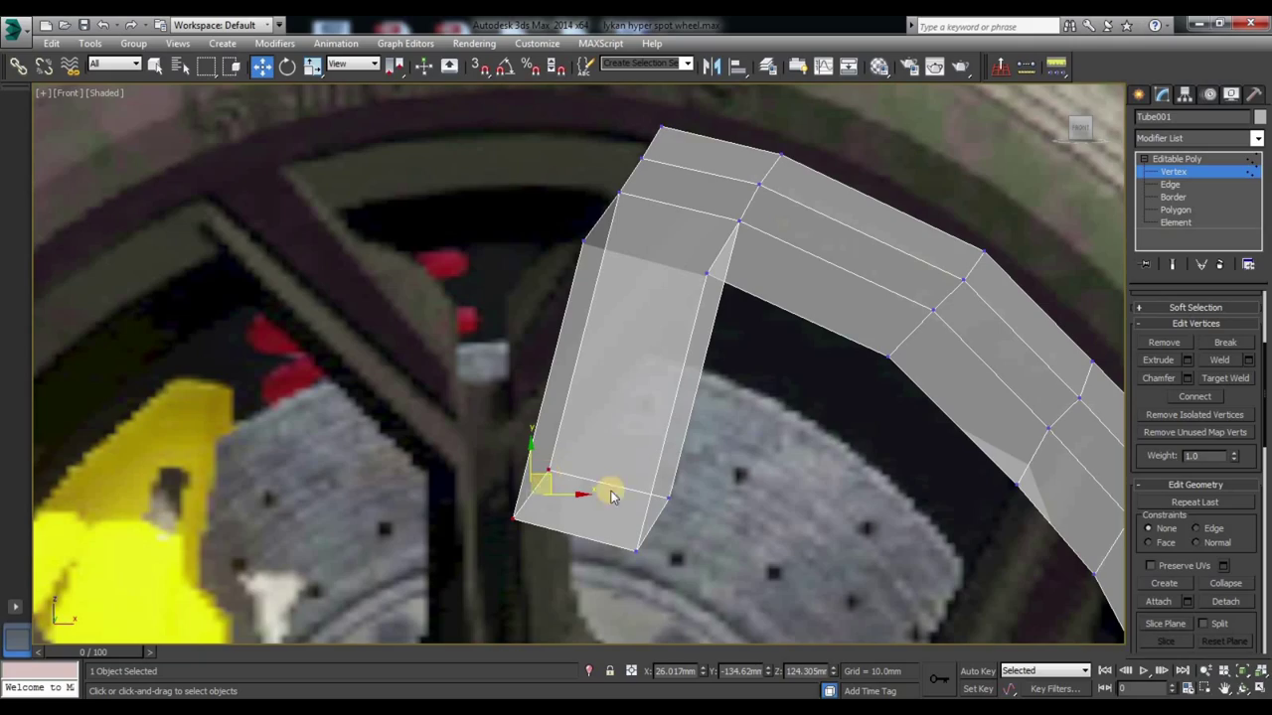
mouse_move(780, 514)
middle_mouse_down("alt")
mouse_move(756, 362)
mouse_move(718, 400)
mouse_move(726, 415)
middle_mouse_up("alt")
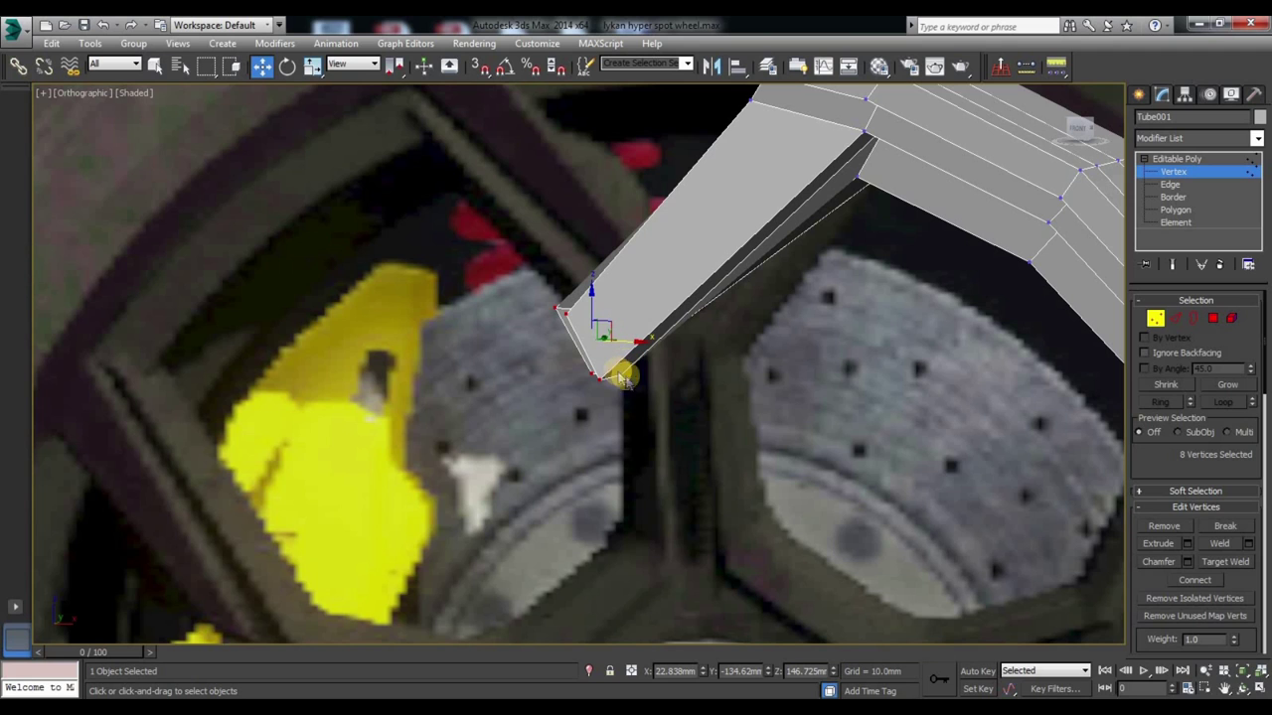
Step: Scale the spoke end downward and shift its lower vertices up-right
key("r")
mouse_move(596, 316)
left_mouse_down()
mouse_move(618, 318)
mouse_move(599, 343)
mouse_move(630, 338)
mouse_move(540, 329)
mouse_move(646, 340)
mouse_move(532, 296)
left_mouse_up()
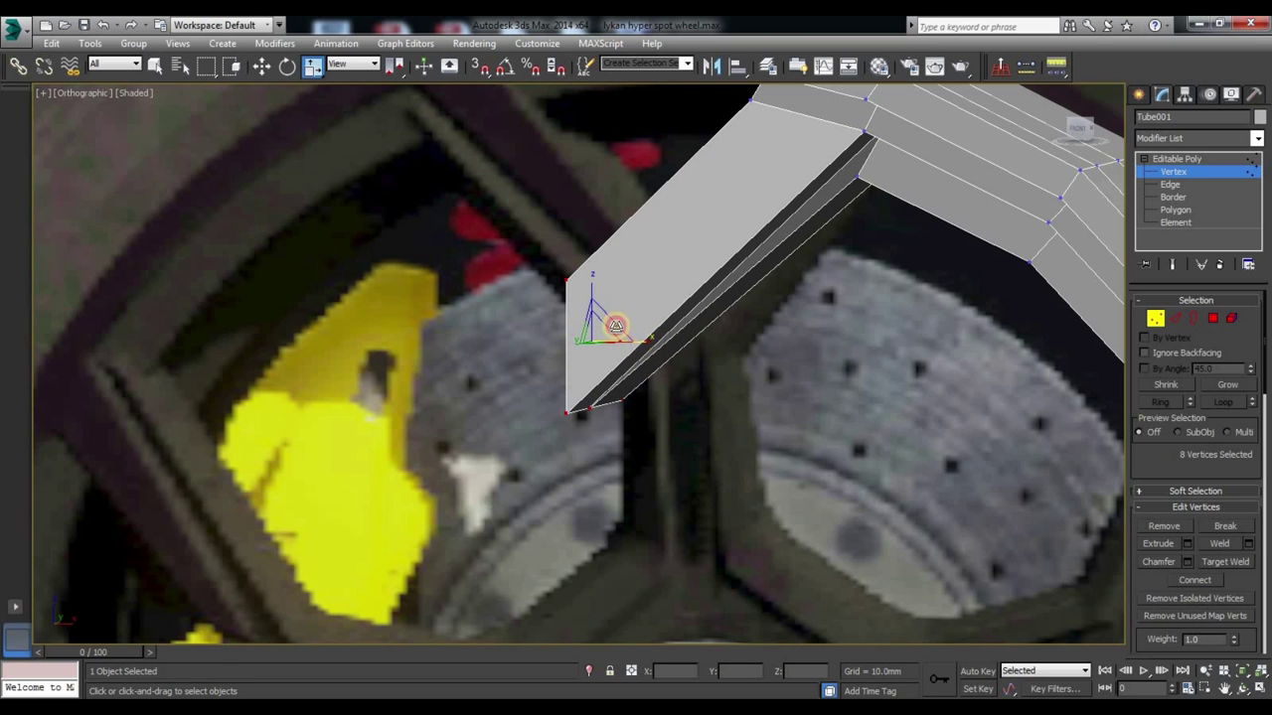
middle_click_drag(596, 438, 668, 427, "alt")
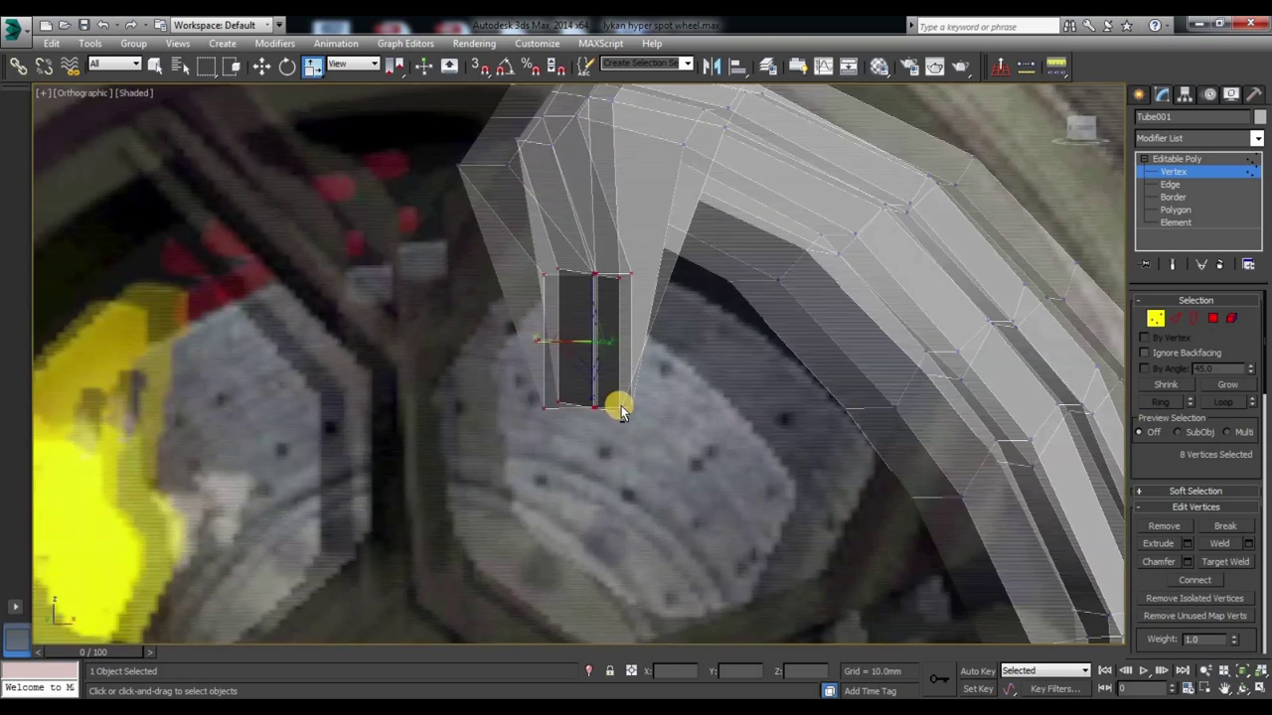
key("w")
left_click(684, 347)
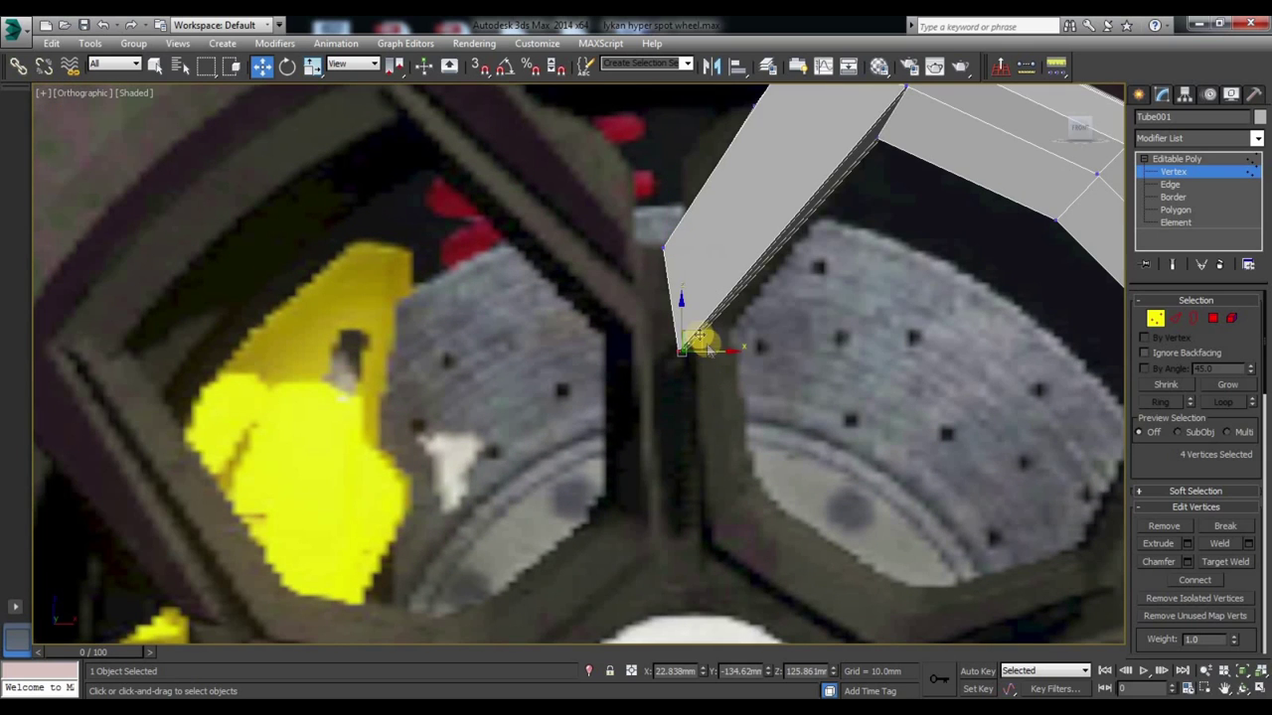
mouse_move(686, 343)
left_mouse_down()
mouse_move(761, 233)
mouse_move(746, 306)
left_mouse_up()
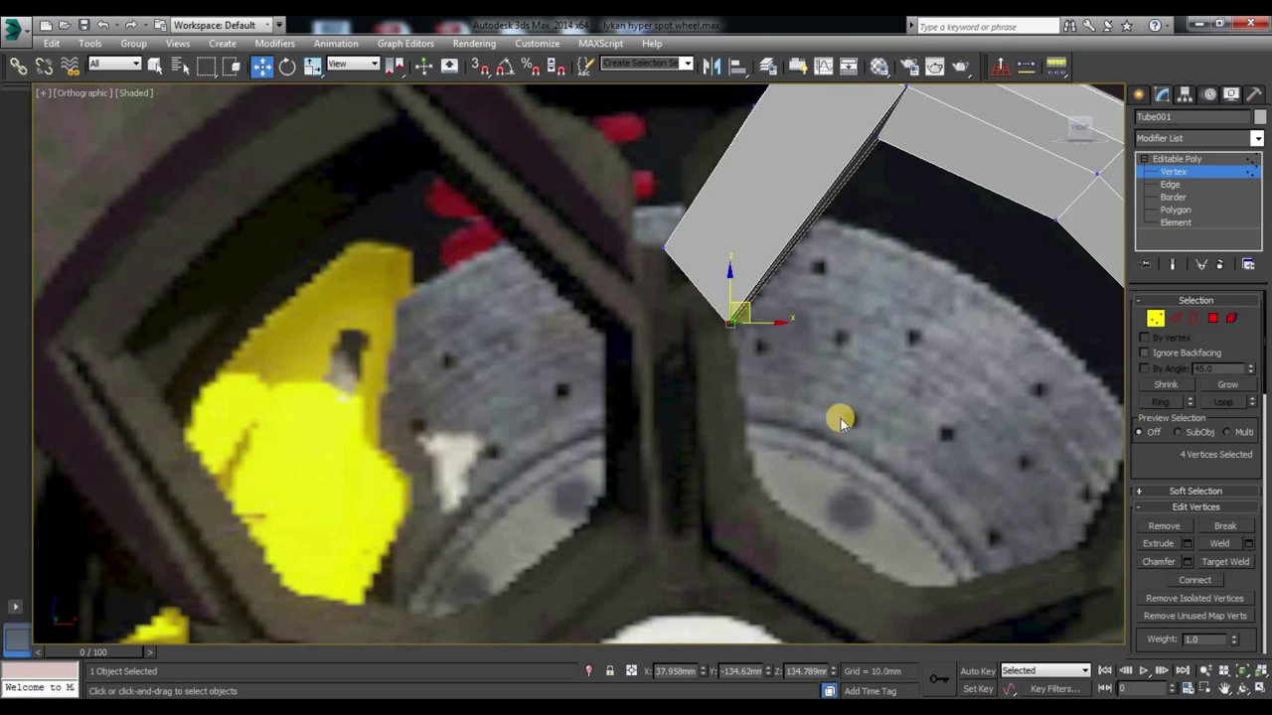
Step: Orbit around the wheel to inspect the reshaped spoke and clear the selection
middle_click_drag(841, 417, 709, 363, "alt")
mouse_move(791, 447)
middle_mouse_down("alt")
mouse_move(786, 389)
mouse_move(843, 437)
middle_mouse_up("alt")
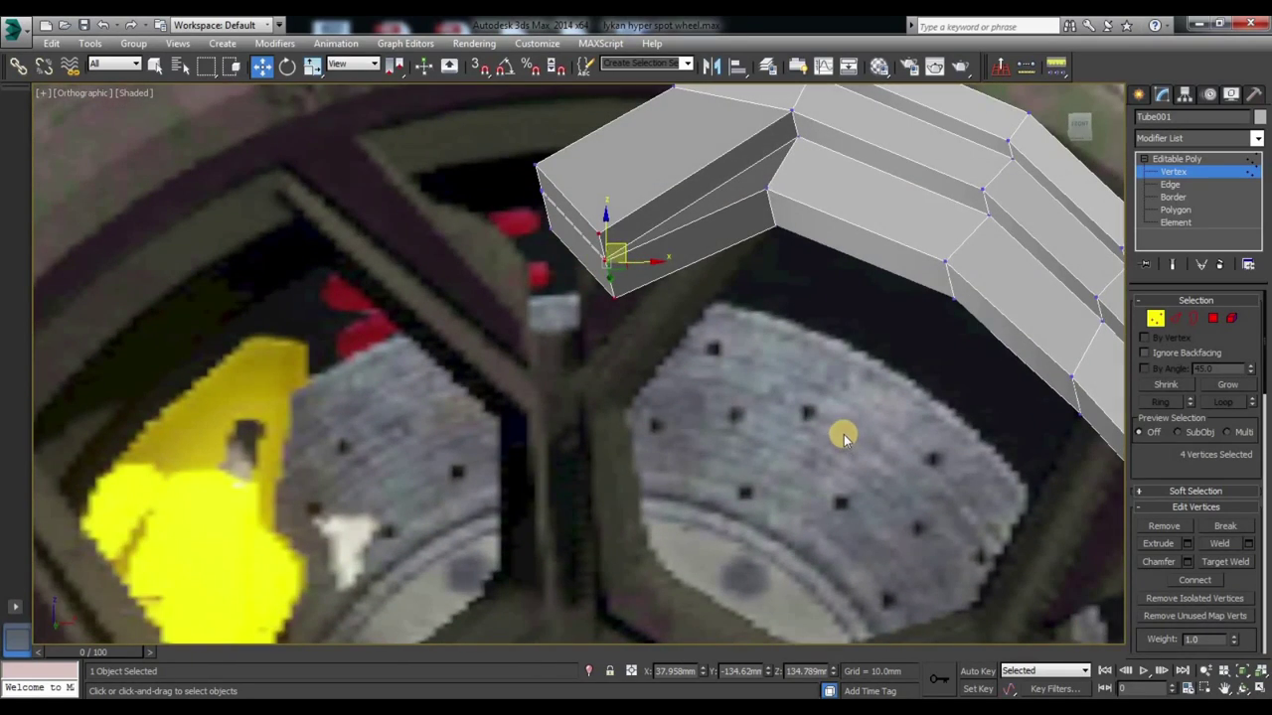
mouse_move(1081, 129)
middle_mouse_down("alt")
mouse_move(792, 365)
mouse_move(792, 434)
mouse_move(720, 367)
middle_mouse_up("alt")
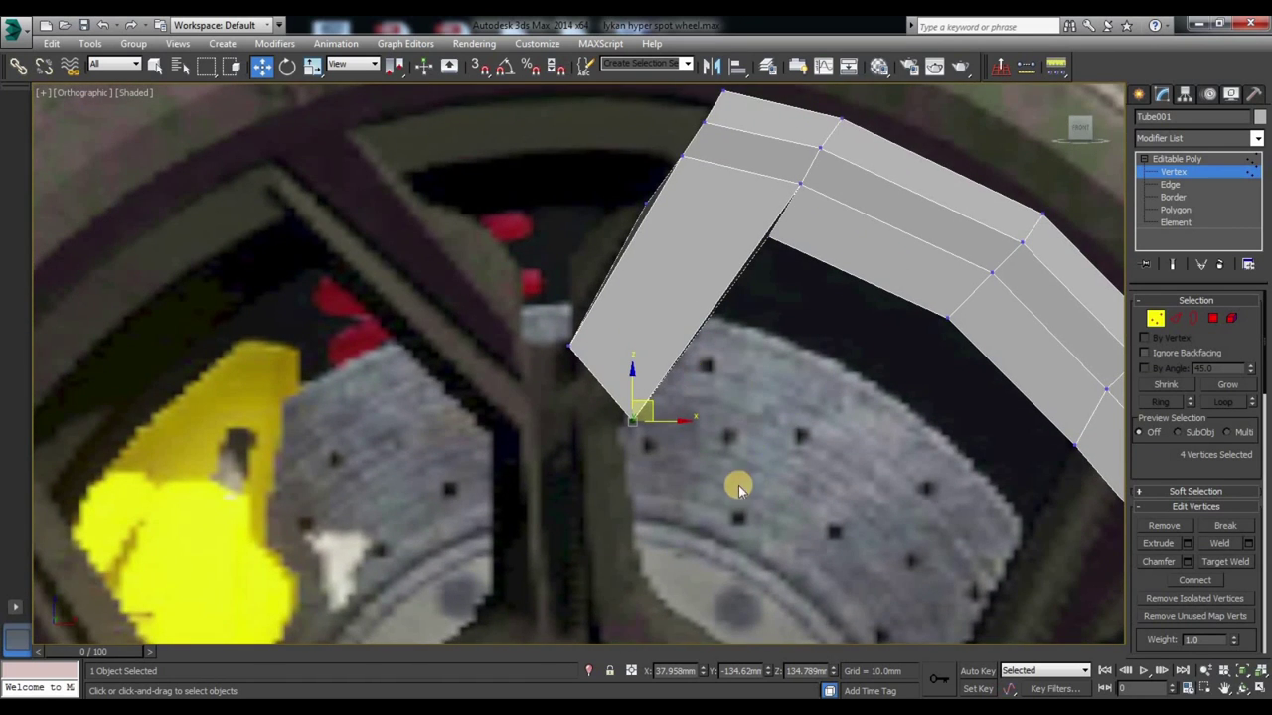
middle_click_drag(739, 485, 797, 448, "alt")
left_click(797, 448)
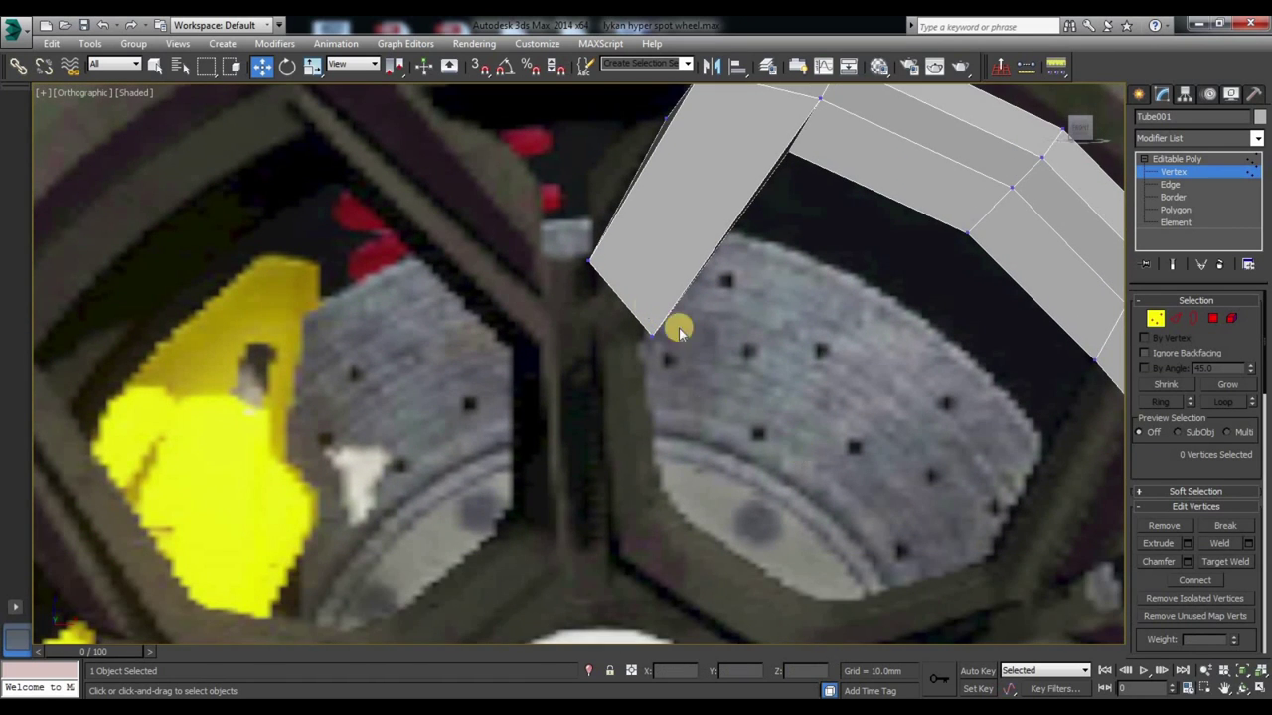
middle_click_drag(682, 327, 619, 392, "alt")
Step: In Front view, select the spoke-end vertices, then switch to Polygon level with the three end faces selected
key("f")
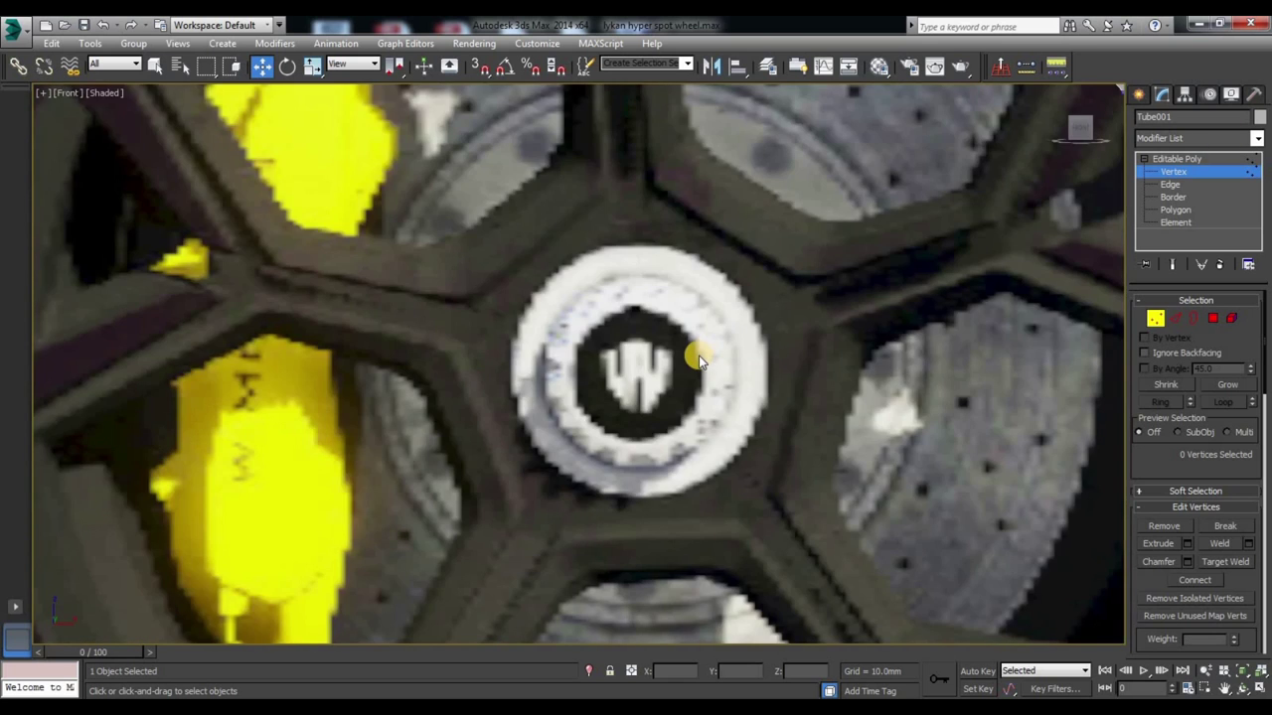
scroll(610, 368, "down", 3)
scroll(496, 350, "up", 4)
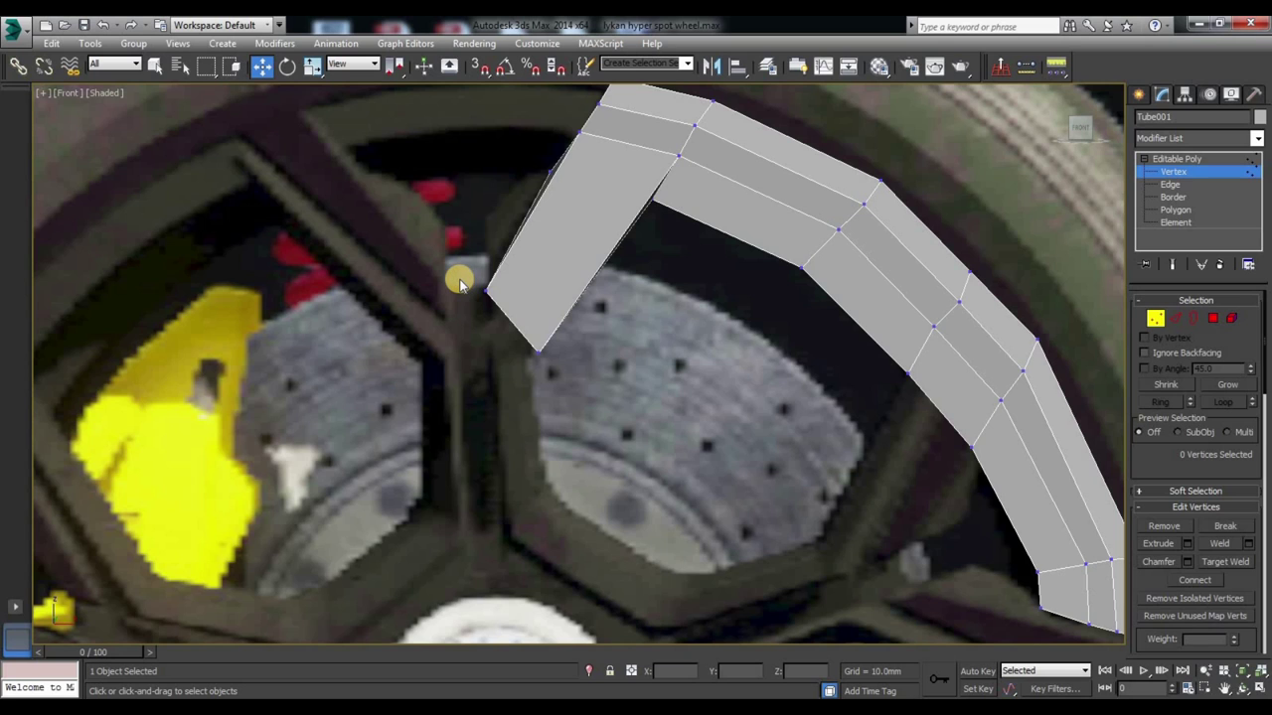
left_click_drag(510, 331, 508, 329)
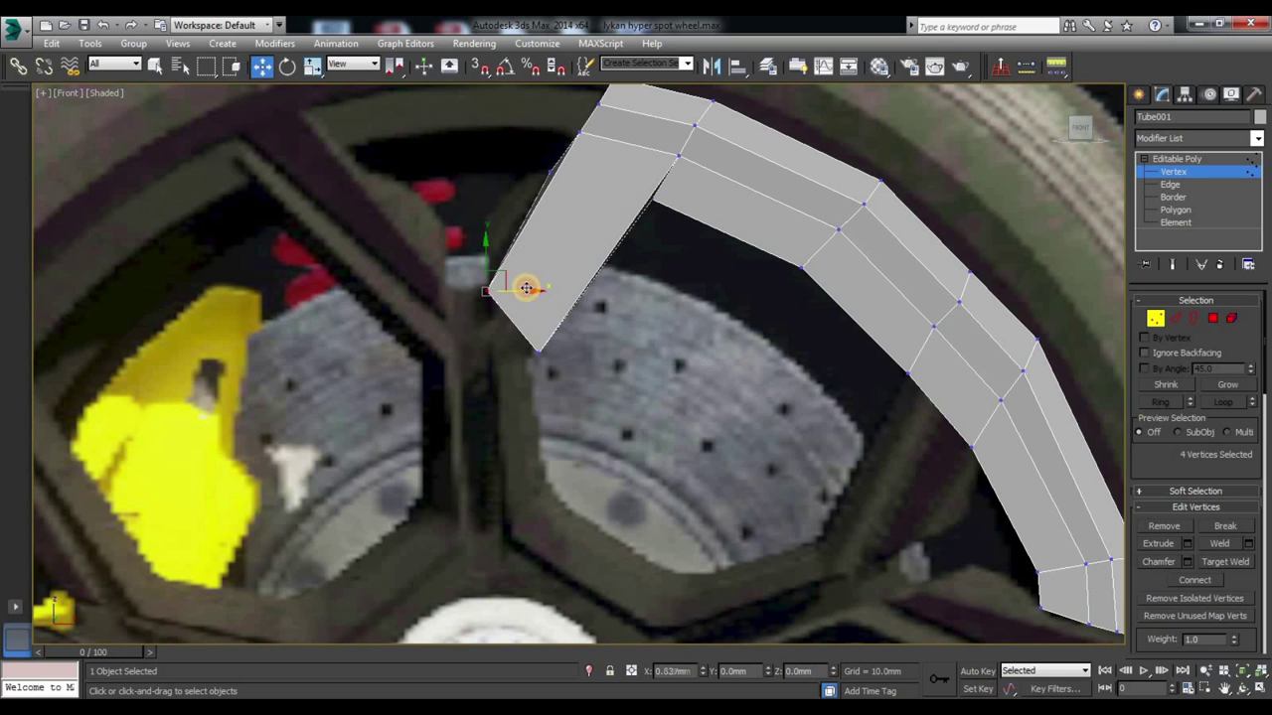
mouse_move(592, 469)
middle_mouse_down()
mouse_move(613, 546)
mouse_move(540, 364)
middle_mouse_up()
left_click_drag(540, 363, 616, 384)
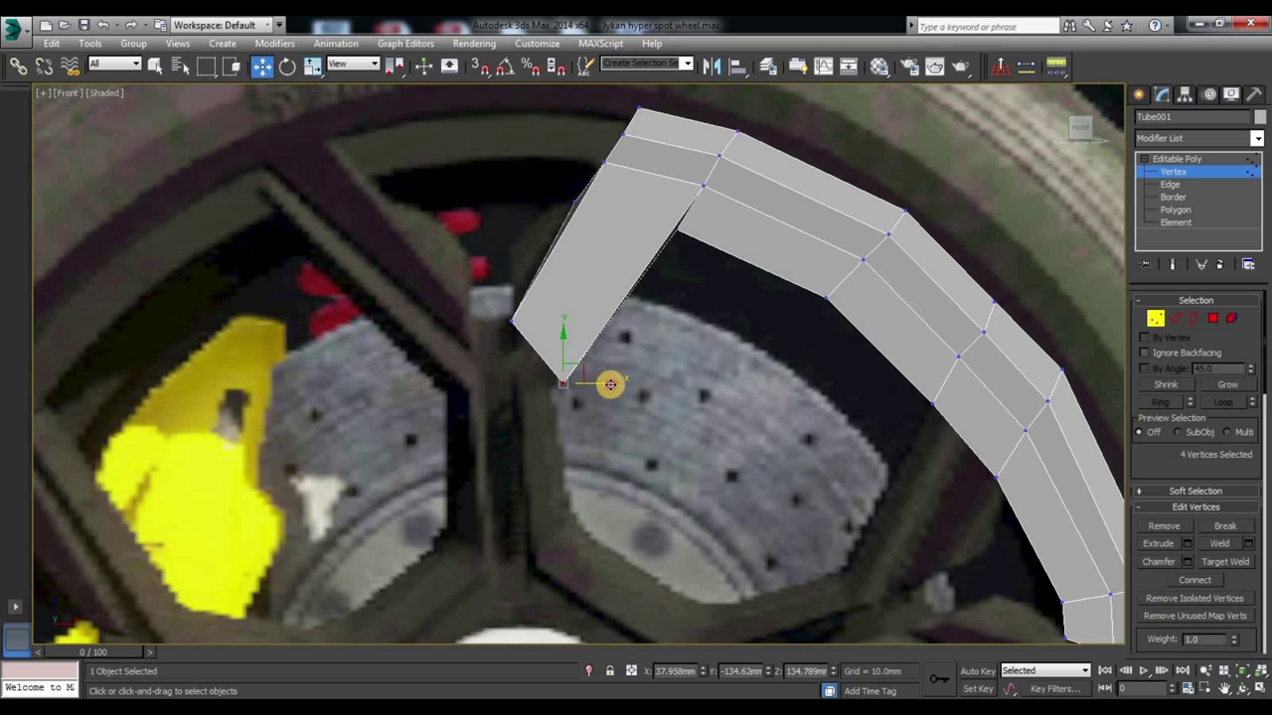
scroll(647, 463, "up", 1)
middle_click_drag(647, 463, 627, 204)
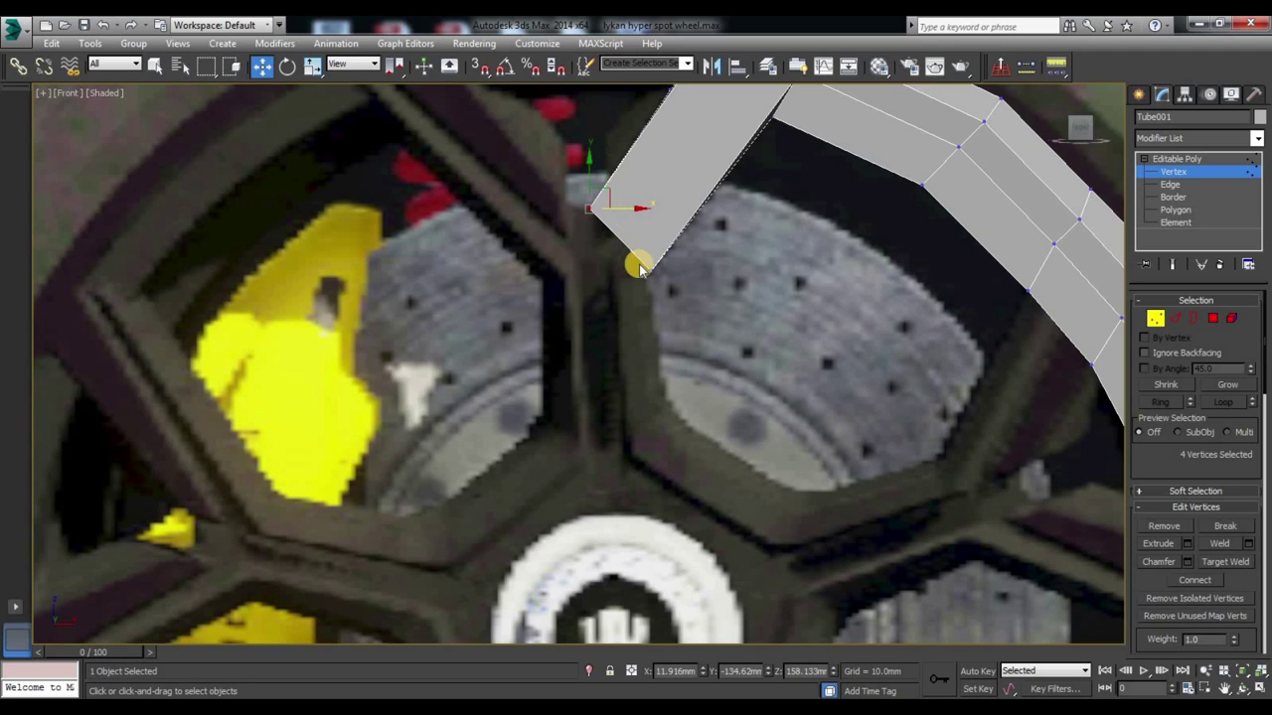
left_click(649, 264)
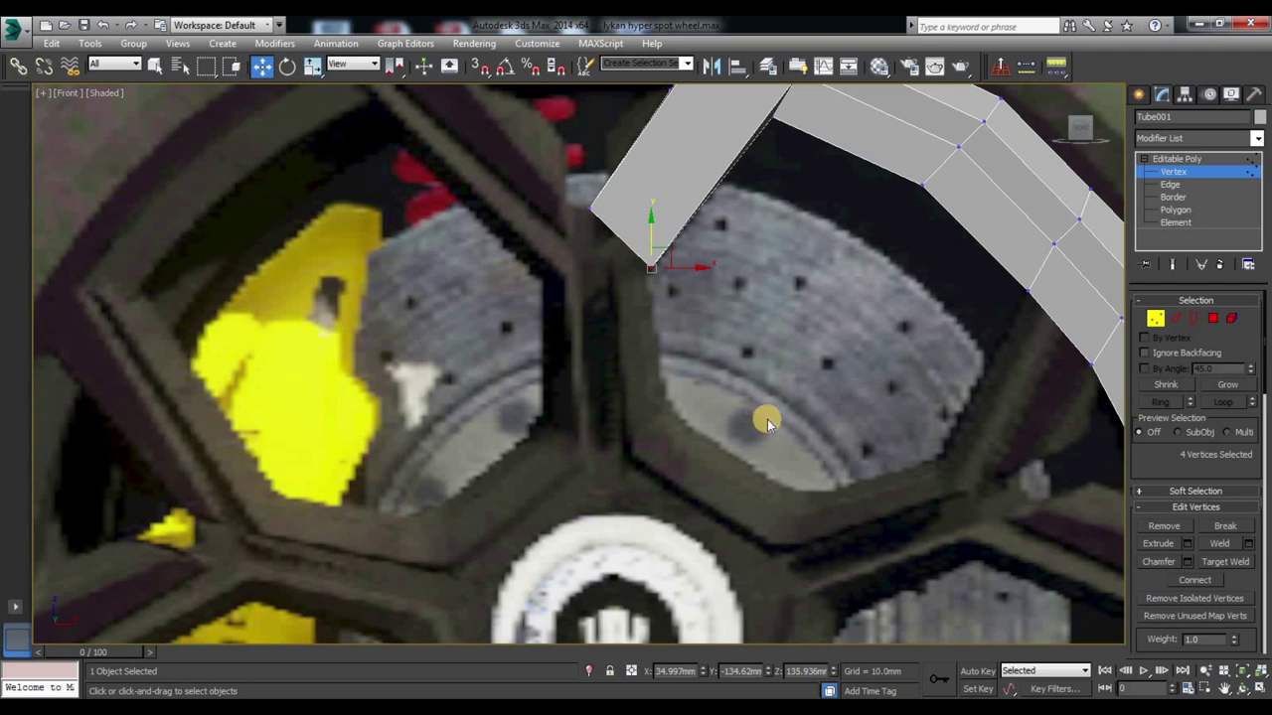
left_click(1210, 320)
mouse_move(697, 331)
middle_mouse_down()
mouse_move(624, 322)
mouse_move(666, 255)
mouse_move(613, 292)
mouse_move(1071, 169)
middle_mouse_up()
Step: Extrude the spoke's selected end faces into a new section
left_click(1080, 127)
right_click(567, 281)
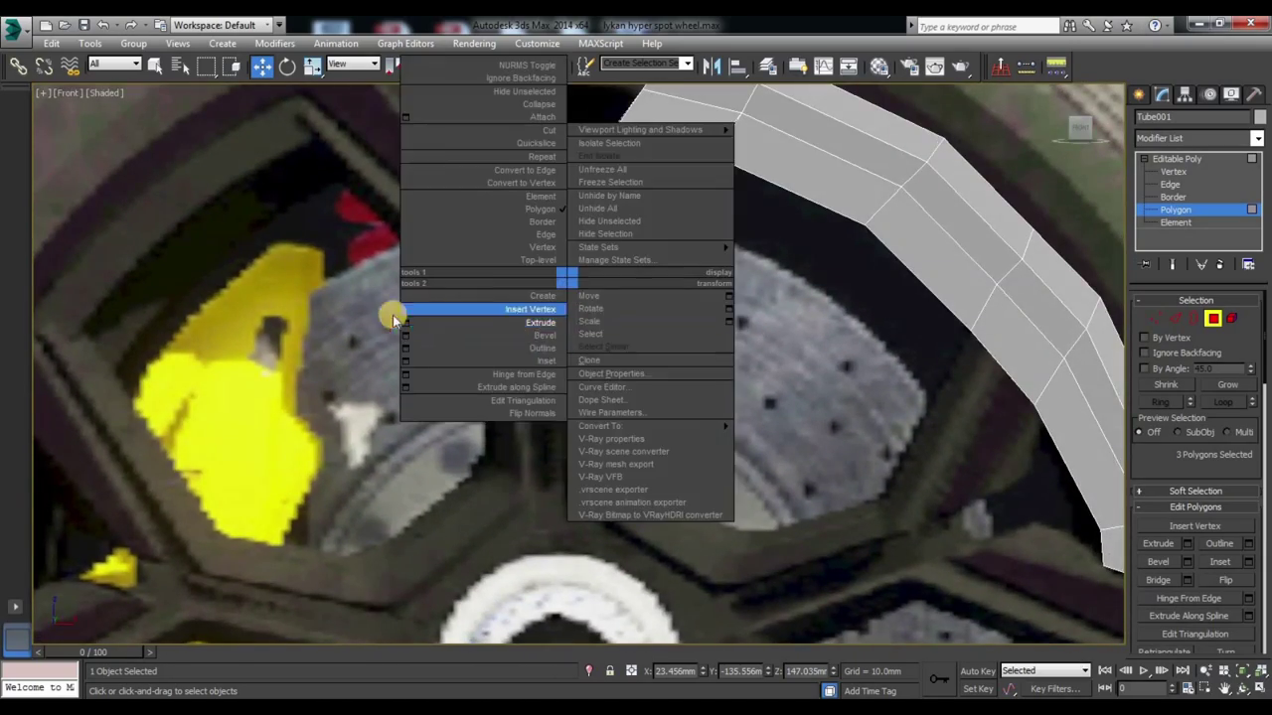
left_click(388, 312)
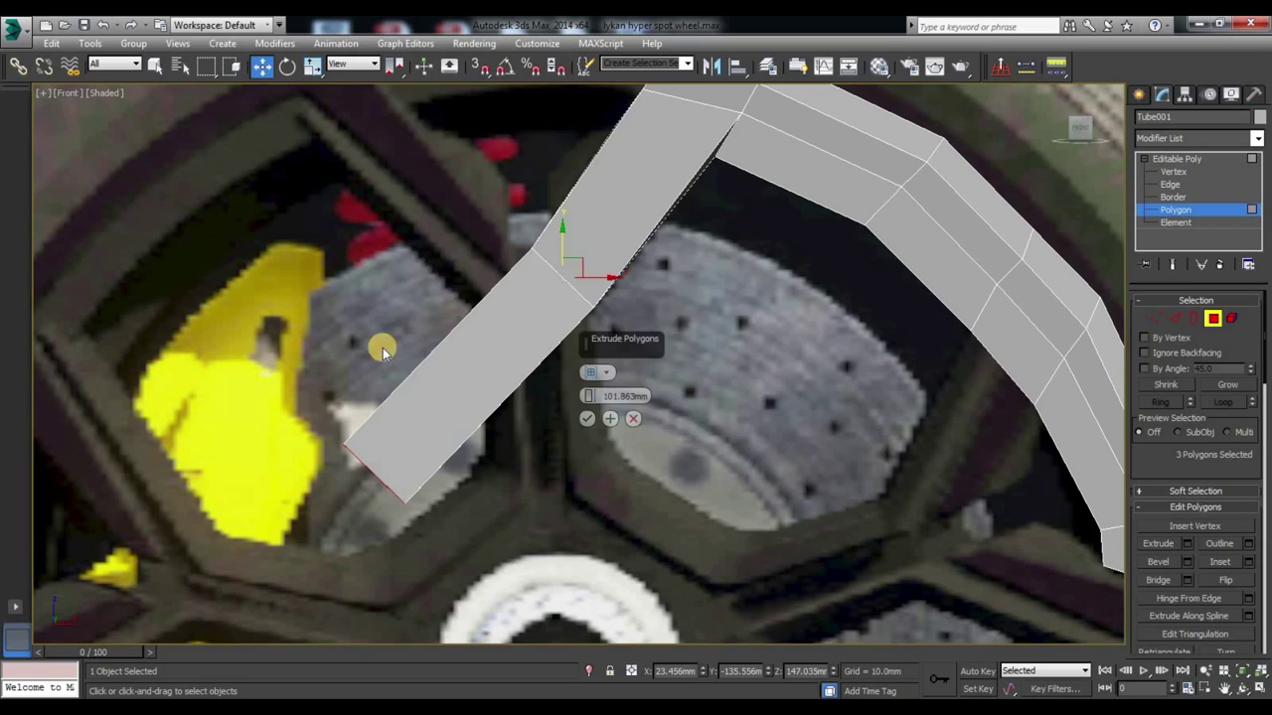
left_click(587, 420)
Step: Bend the new section's end down-right and tuck its bottom corner up-left
left_click(1155, 318, "ctrl")
mouse_move(426, 474)
left_mouse_down()
mouse_move(571, 440)
mouse_move(526, 414)
mouse_move(675, 431)
mouse_move(571, 478)
left_mouse_up()
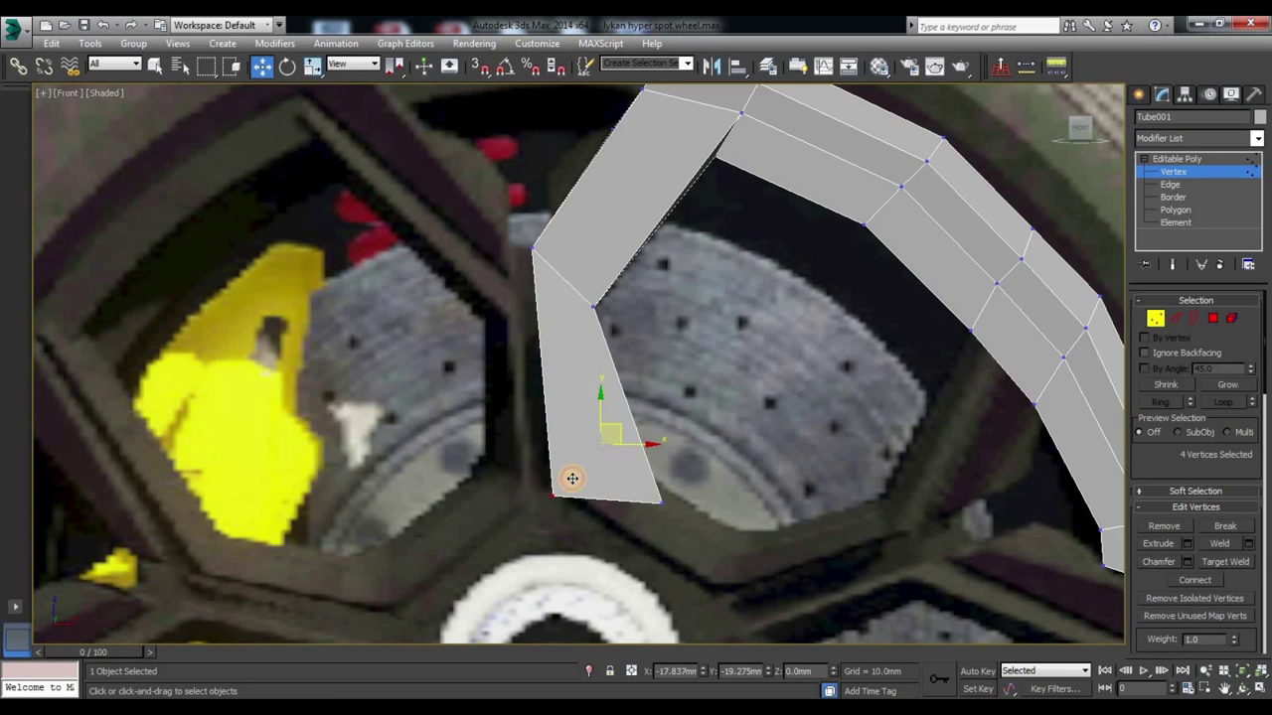
middle_click_drag(571, 478, 587, 522)
left_click_drag(655, 522, 705, 580)
mouse_move(693, 530)
left_mouse_down()
mouse_move(606, 407)
mouse_move(641, 472)
left_mouse_up()
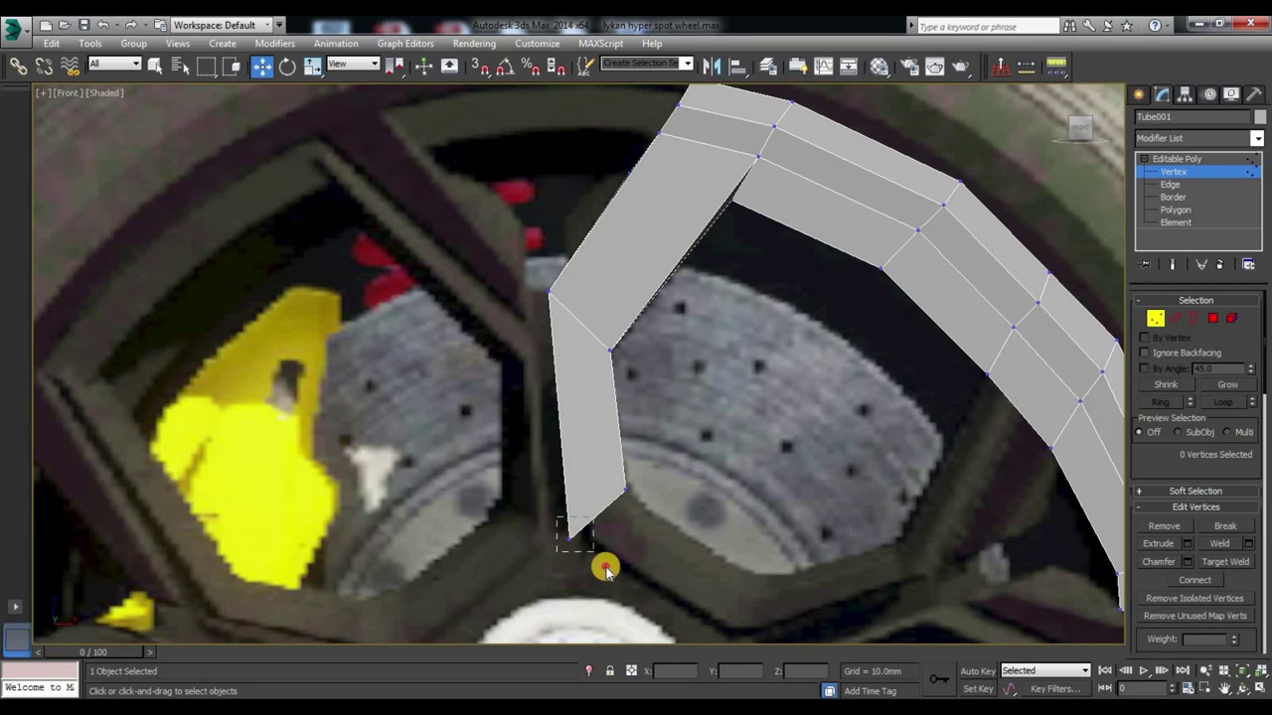
left_click_drag(582, 528, 599, 443)
scroll(613, 523, "up", 2)
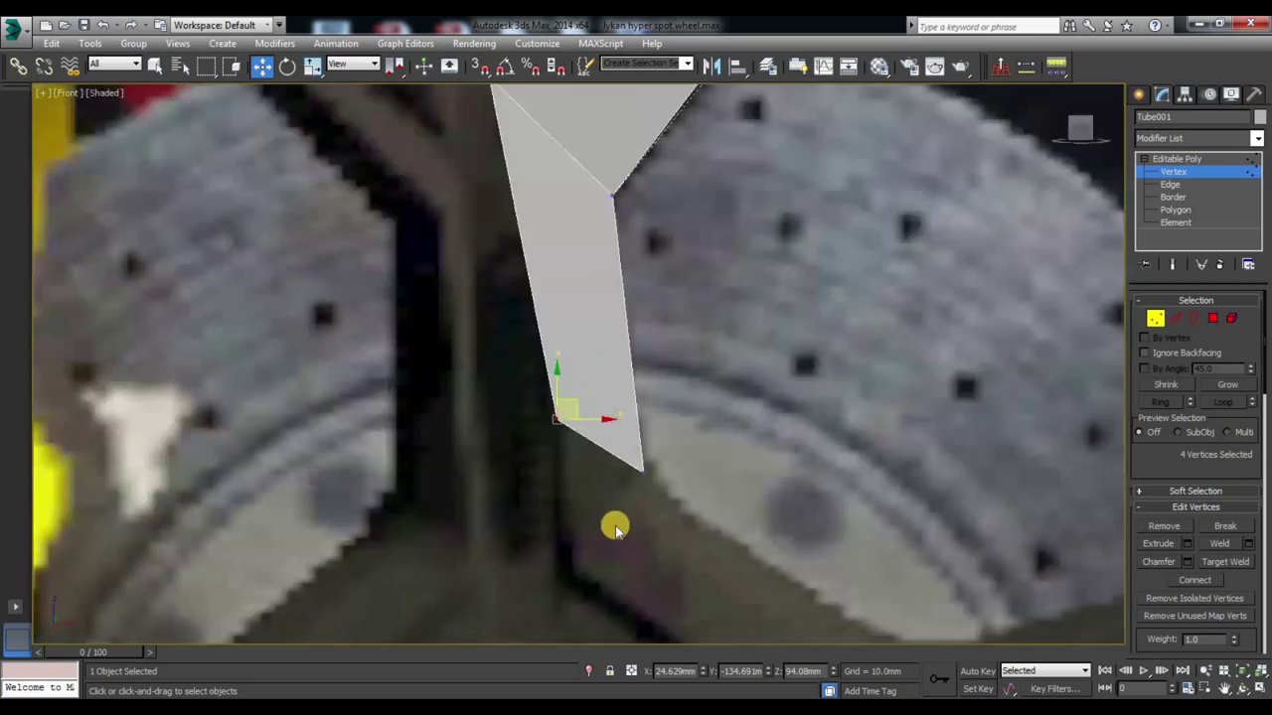
scroll(520, 417, "up", 3)
scroll(497, 357, "up", 1)
Step: Pull the new section's bend vertex upward
left_click(484, 443)
scroll(520, 310, "up", 3)
left_click(534, 292)
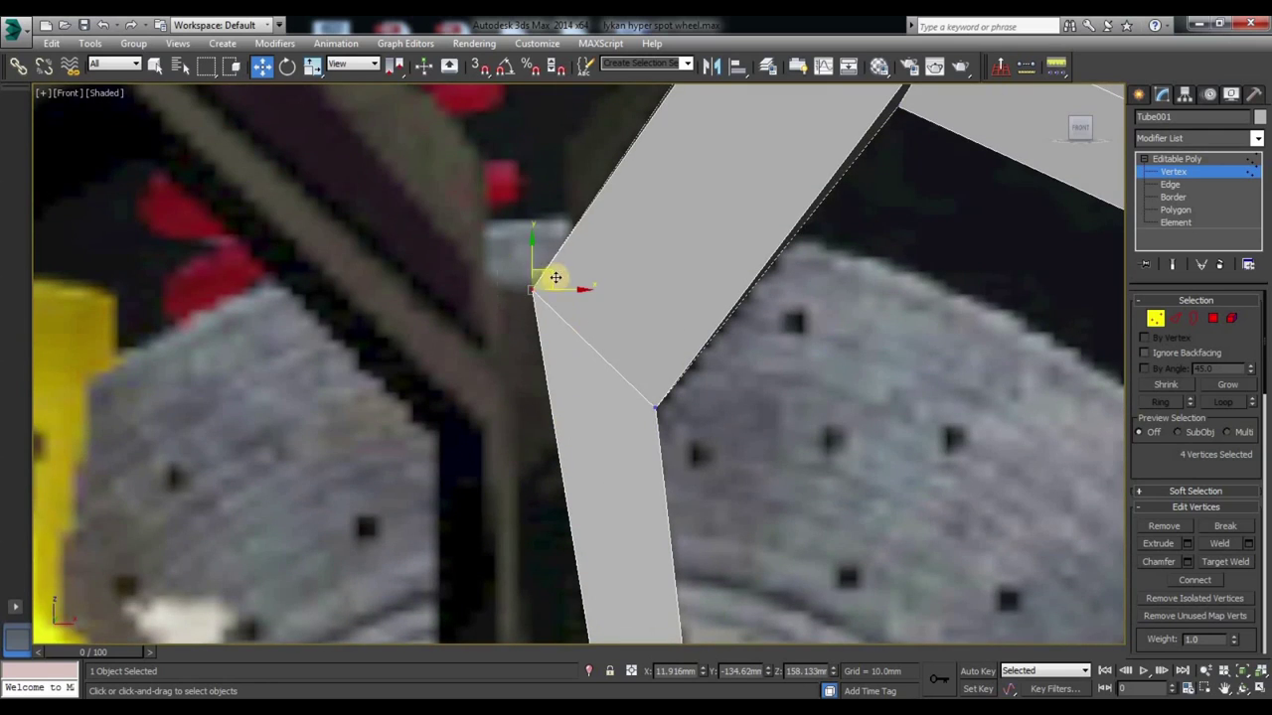
middle_click_drag(553, 283, 707, 497)
left_click_drag(709, 447, 679, 352)
Step: Move the inner bend vertex up-left so the spoke's inner edge tracks the reference
left_click(678, 354)
mouse_move(678, 354)
middle_mouse_down("alt")
mouse_move(619, 441)
mouse_move(527, 446)
middle_mouse_up("alt")
scroll(528, 447, "up", 2)
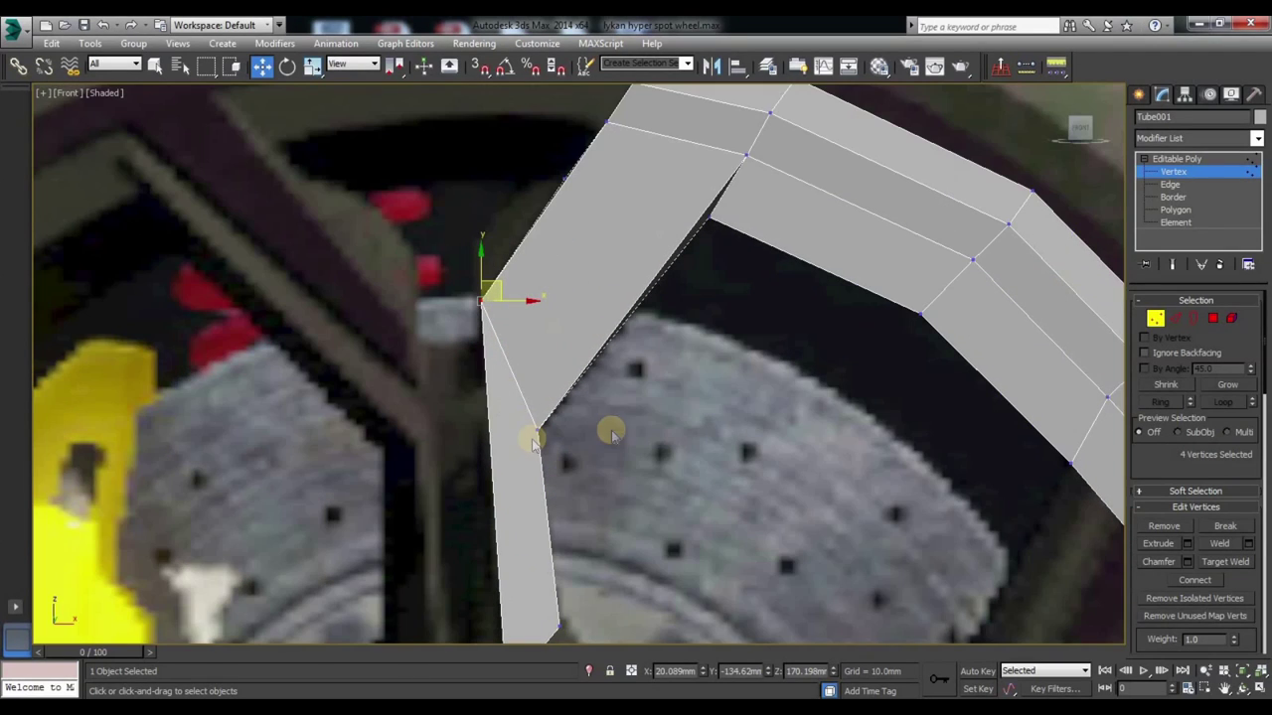
left_click(537, 429)
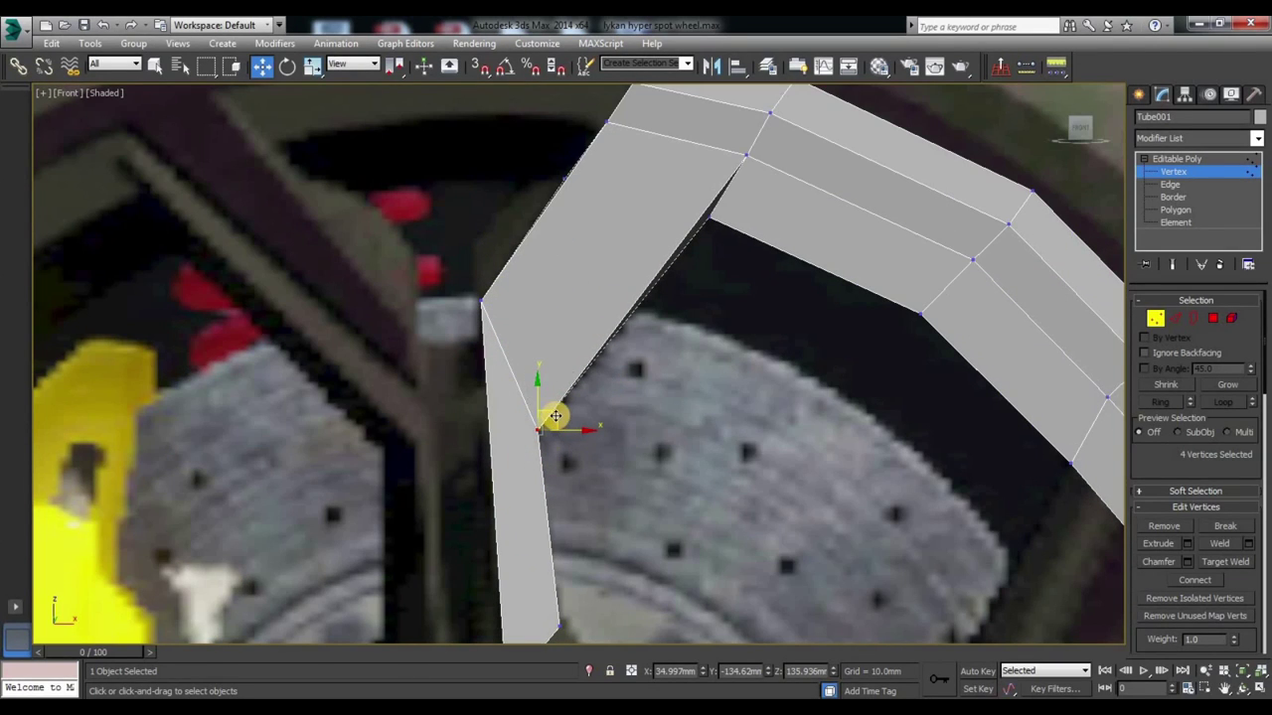
mouse_move(526, 359)
left_mouse_down()
mouse_move(509, 322)
mouse_move(551, 425)
left_mouse_up()
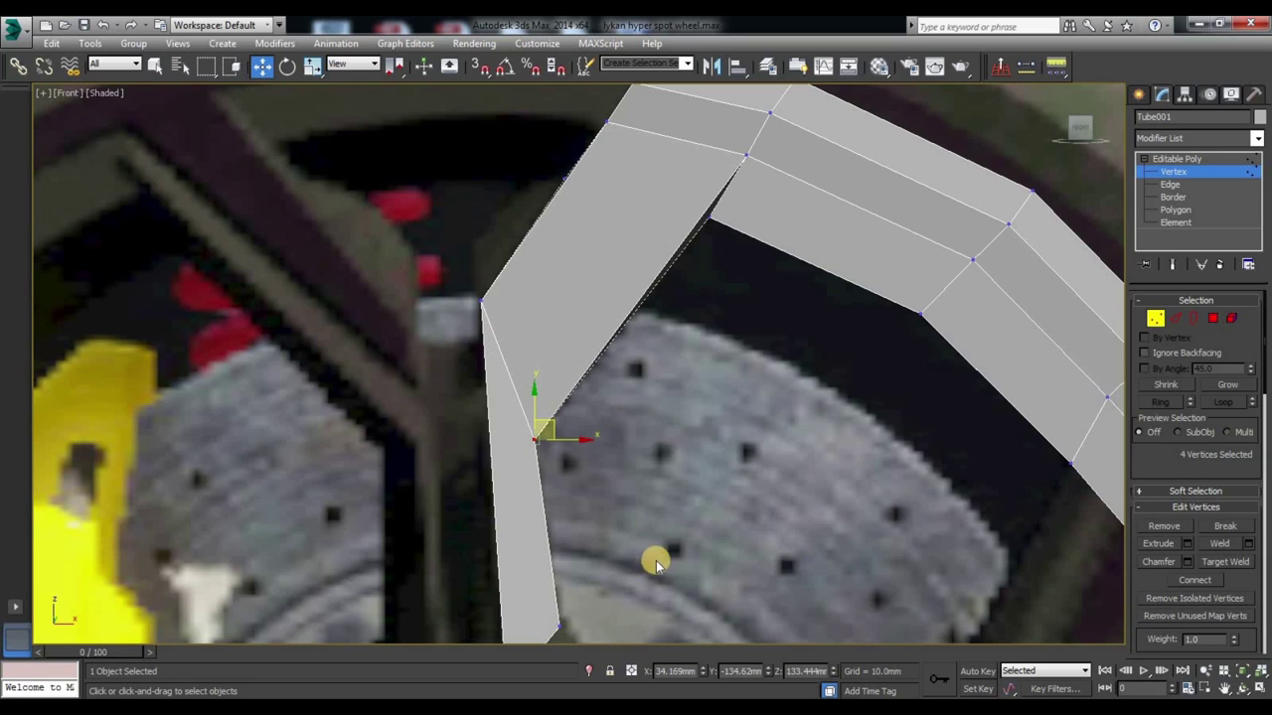
middle_click_drag(656, 560, 553, 506)
scroll(553, 506, "down", 4)
scroll(642, 567, "up", 5)
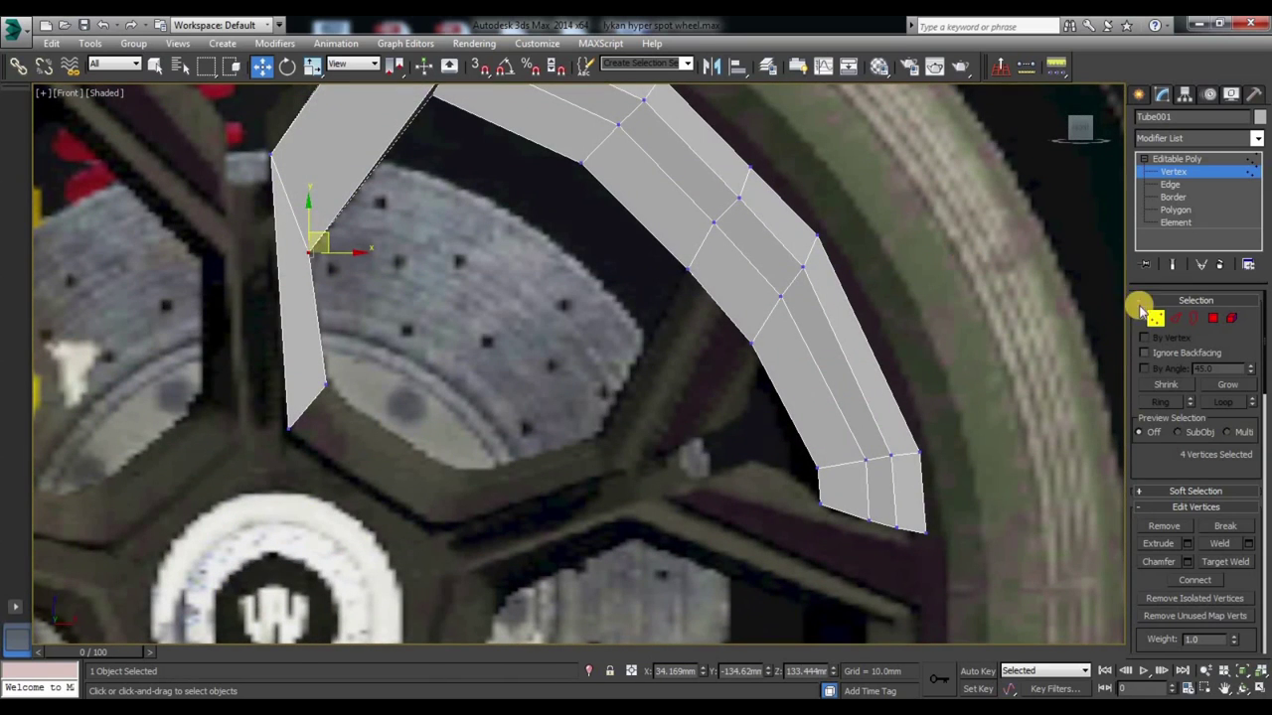
Step: Extrude the spoke's end faces into another section
left_click(1212, 318)
left_click_drag(1073, 125, 1081, 125)
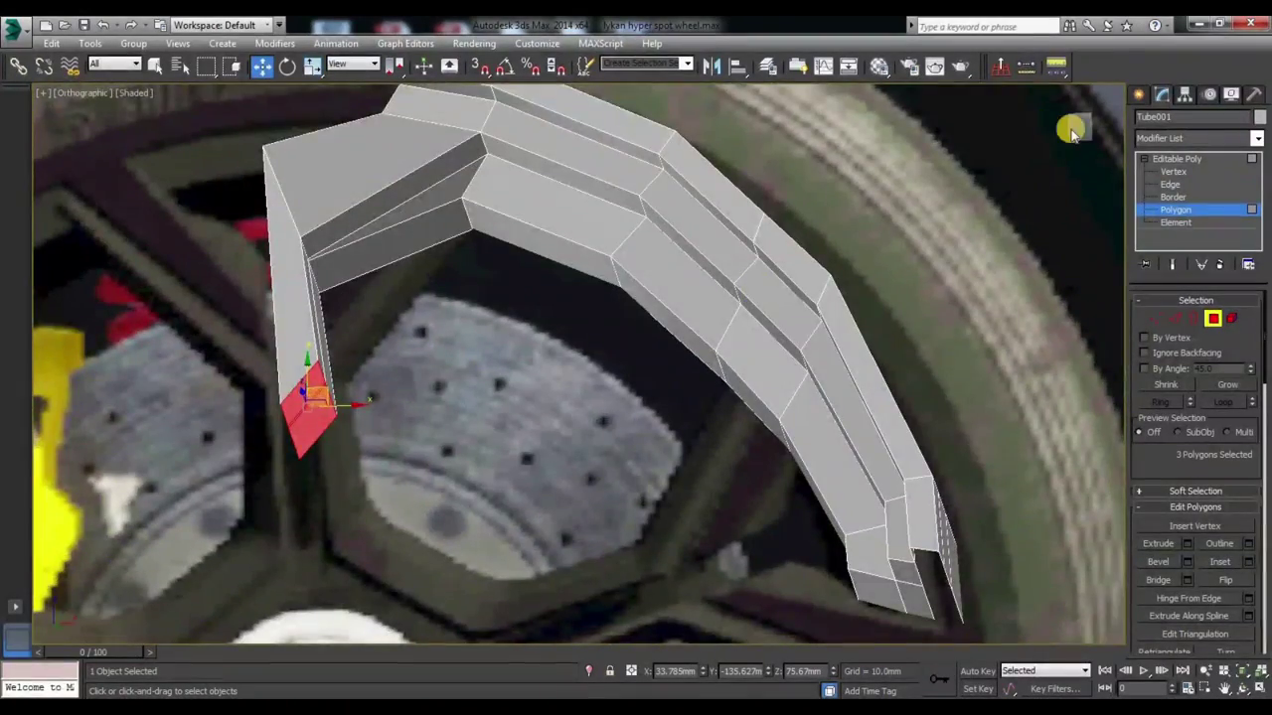
right_click(356, 455)
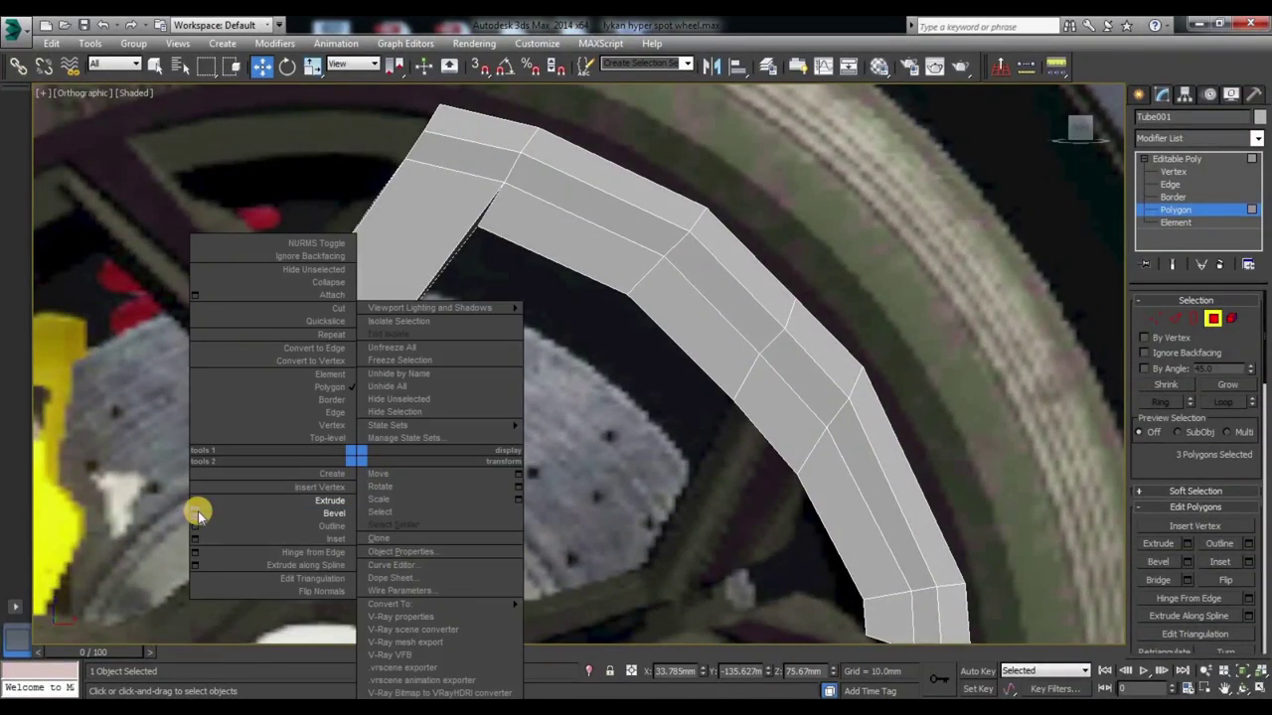
left_click(199, 507)
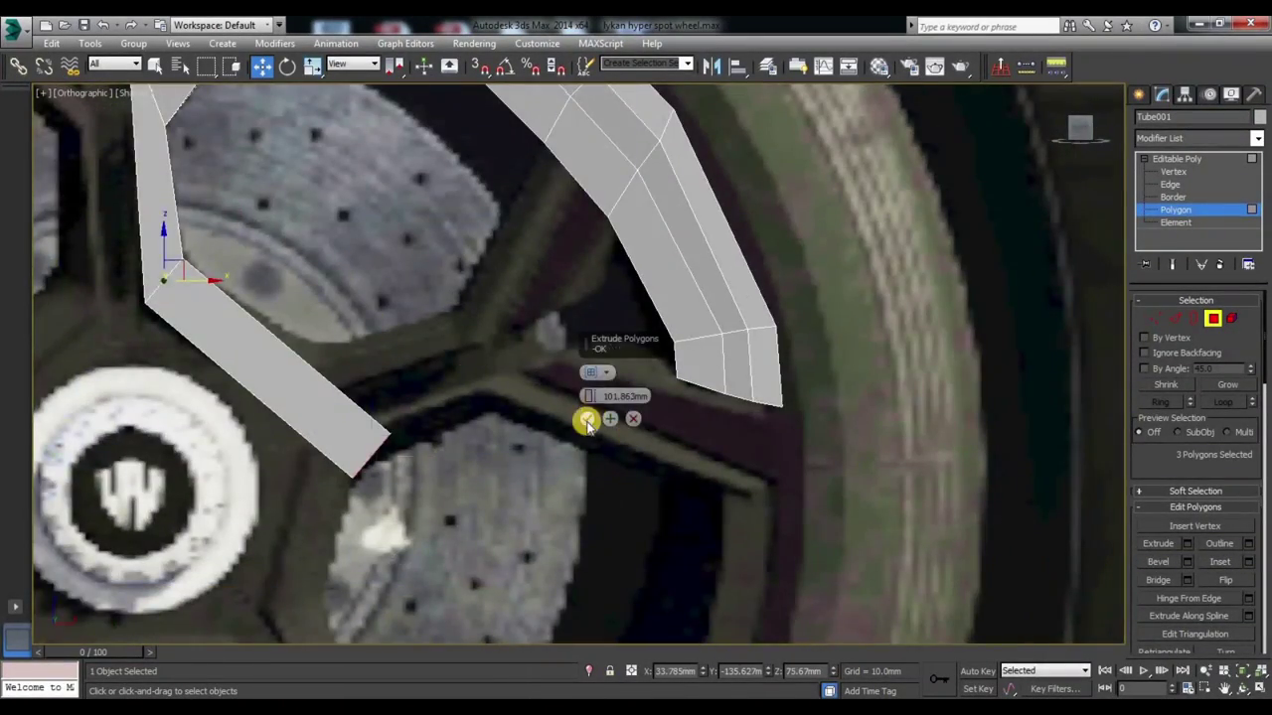
left_click(587, 423)
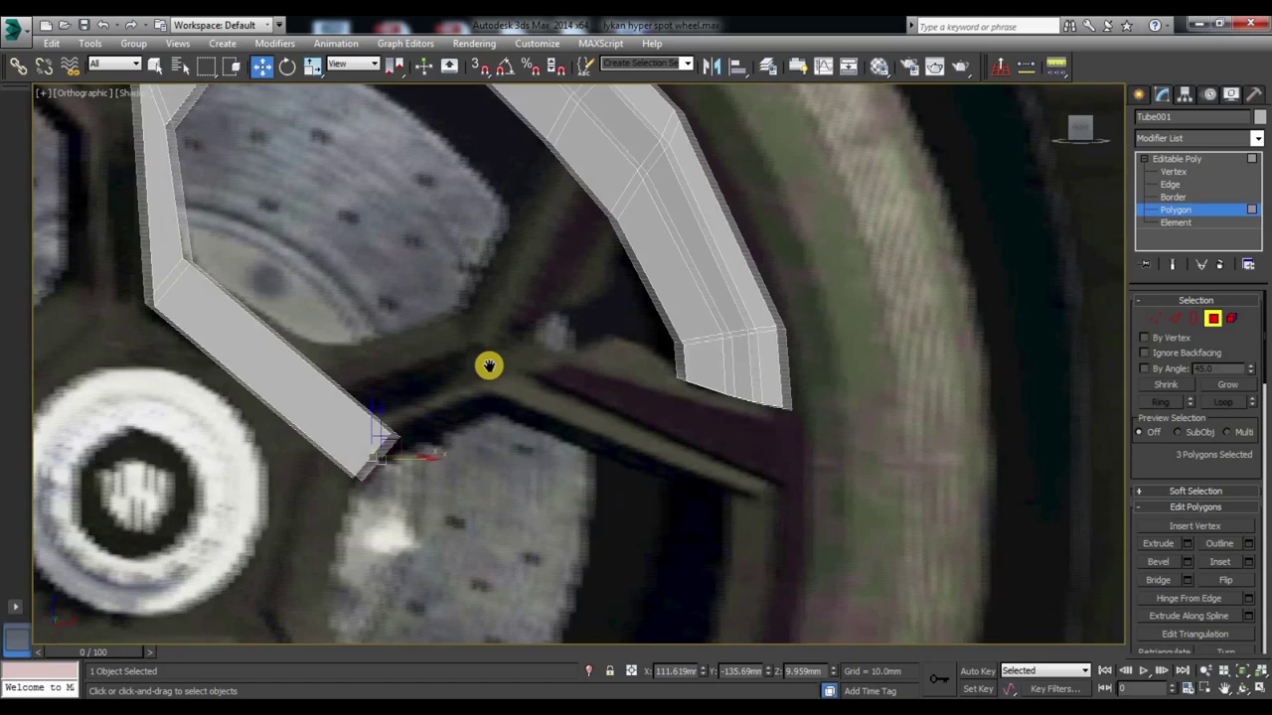
Step: Move the new end up-left toward the hub and pull its lower vertex down-right
key("1")
left_click_drag(422, 444, 312, 308)
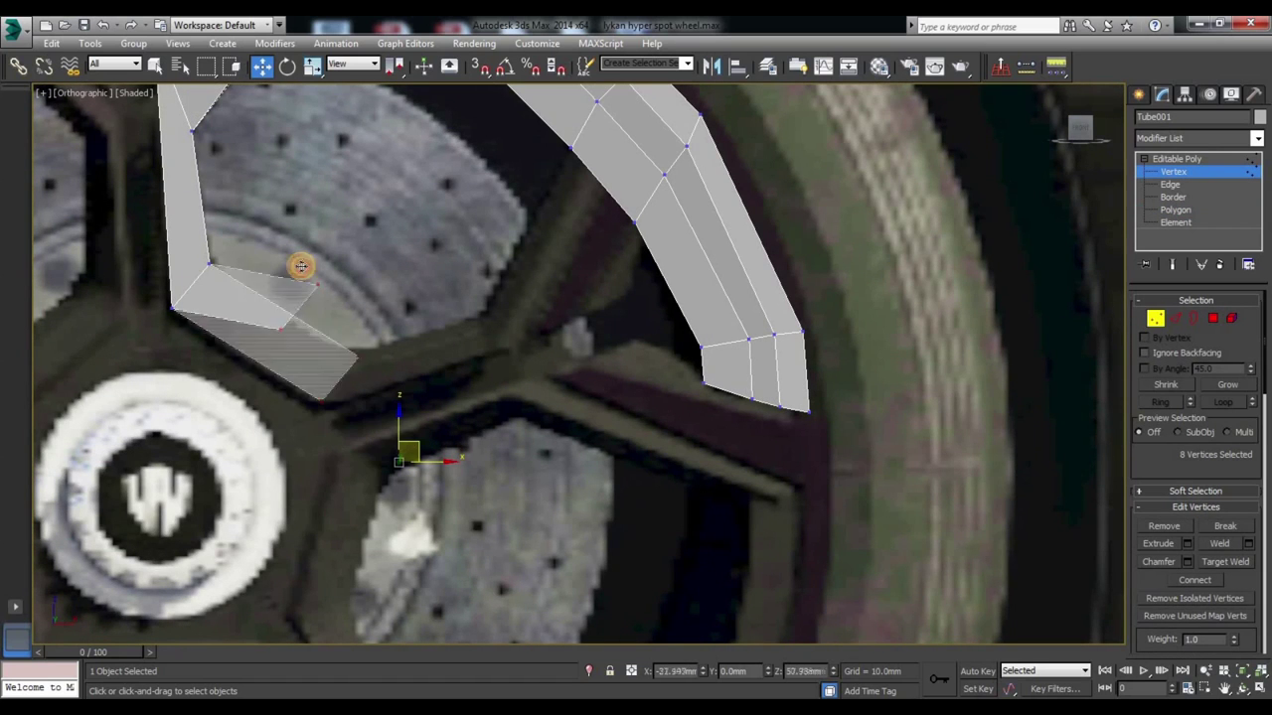
scroll(329, 375, "up", 3)
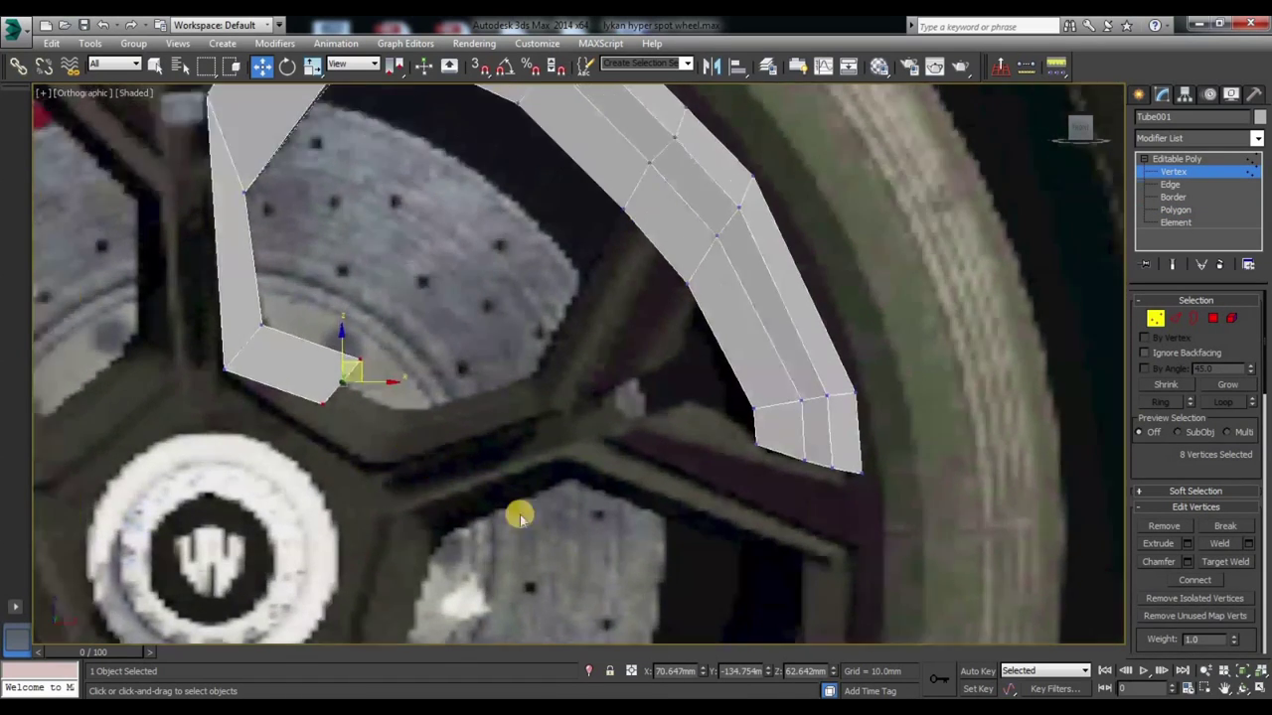
scroll(418, 454, "up", 4)
left_click_drag(561, 280, 457, 437)
left_click_drag(491, 359, 581, 473)
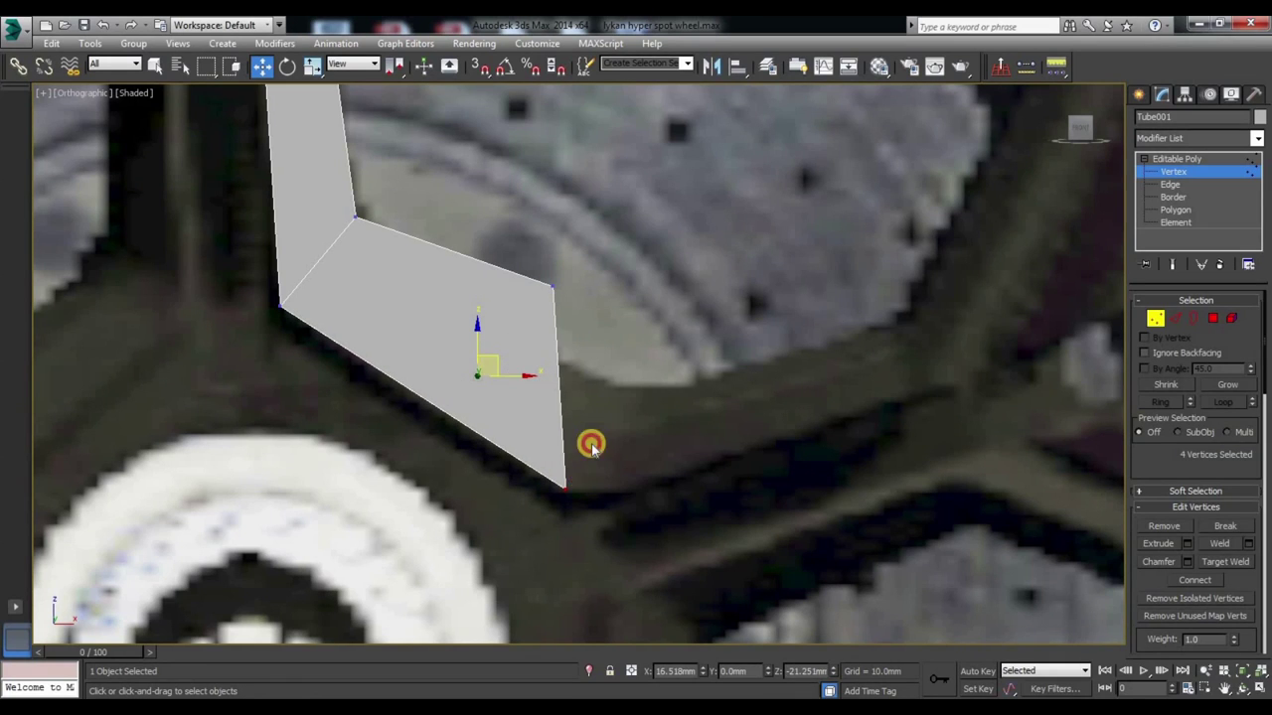
Step: Pull the upper-right end vertex down to narrow the end, then clear the selection
left_click(553, 284)
mouse_move(574, 275)
left_mouse_down()
mouse_move(601, 415)
mouse_move(621, 367)
left_mouse_up()
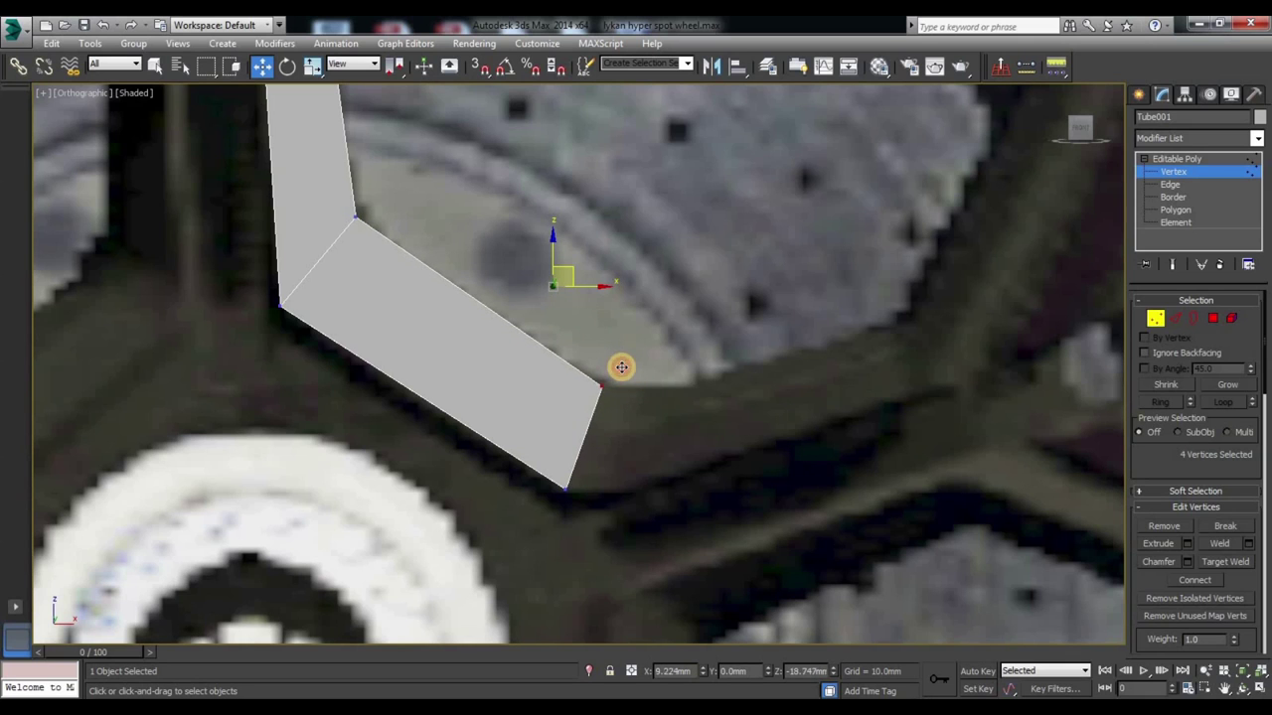
middle_click_drag(815, 321, 566, 352)
left_click(462, 449)
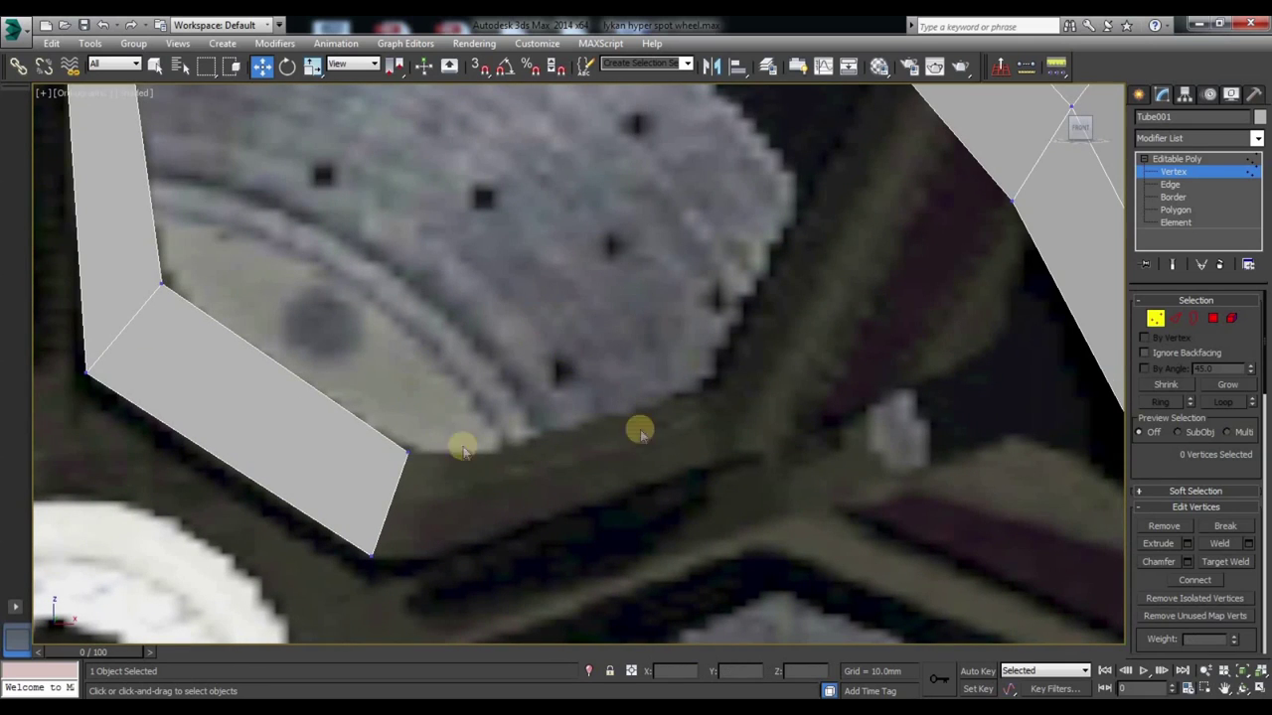
Step: Extrude the section's end polygons by about 32 mm
left_click(1212, 318)
middle_click_drag(704, 471, 466, 321)
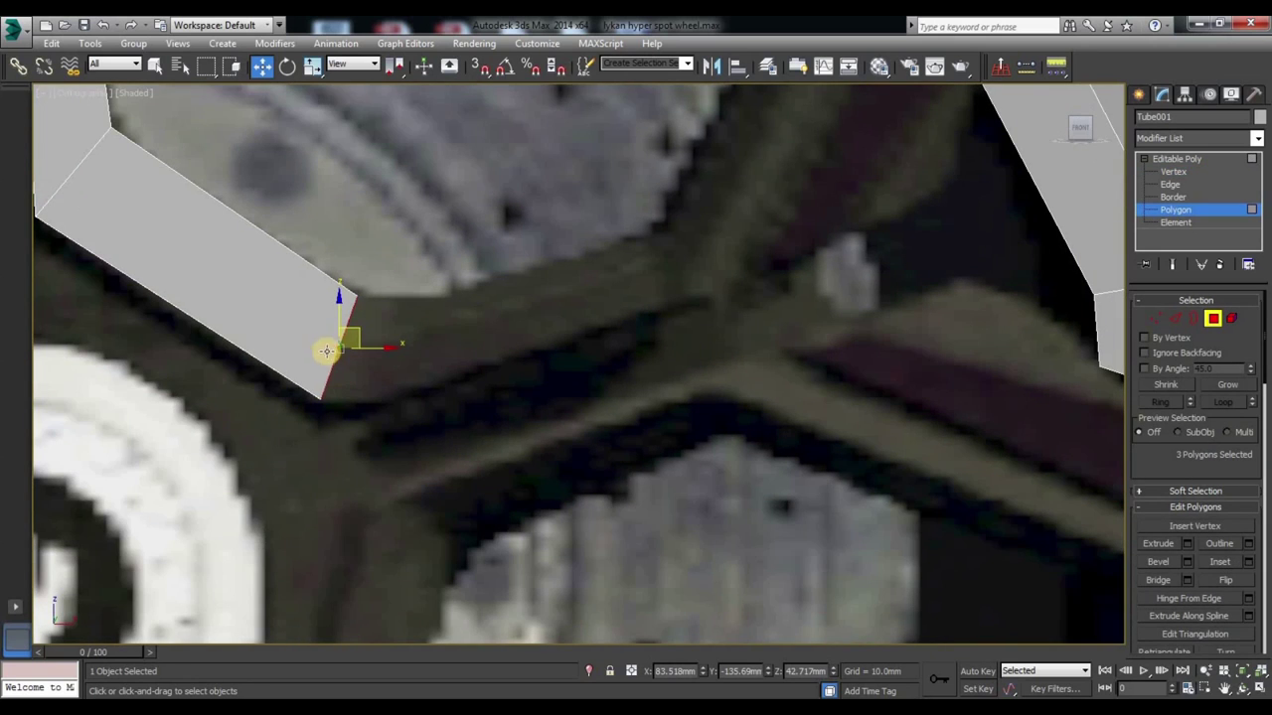
right_click(337, 343)
left_click(177, 388)
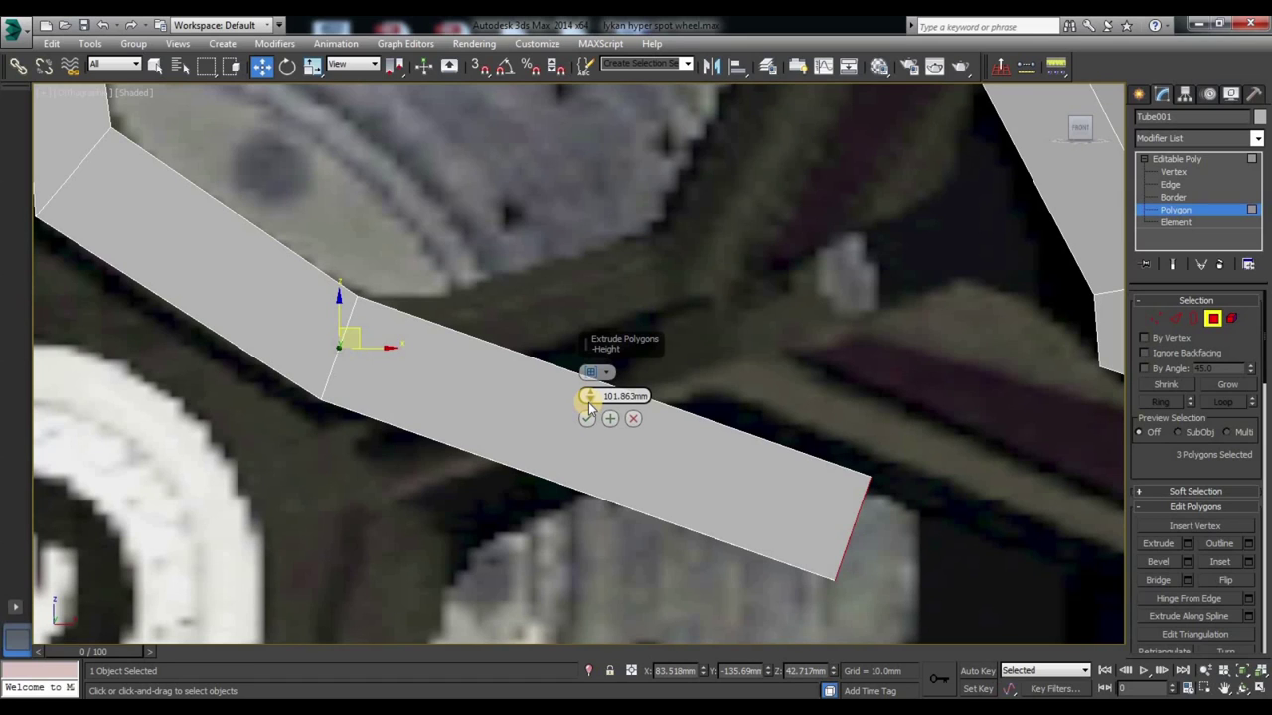
left_click_drag(589, 407, 598, 458)
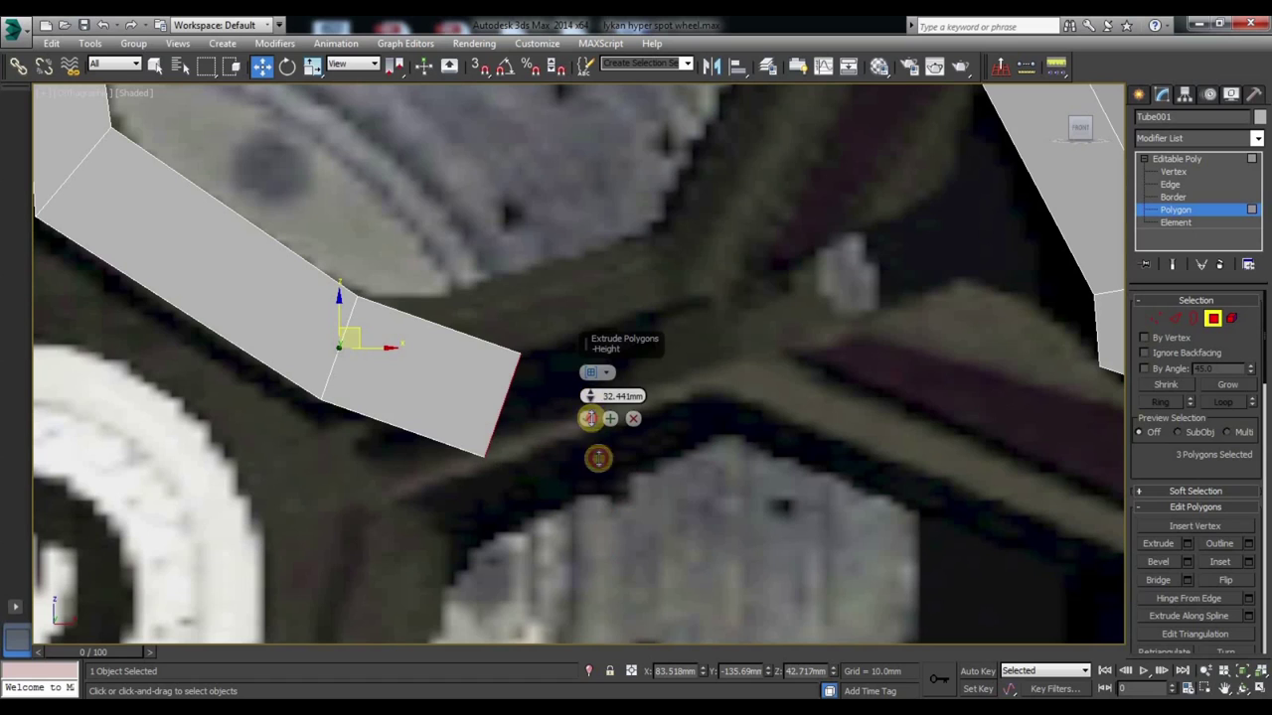
left_click(589, 418)
Step: Reshape the new joint by moving its upper corner inward and lower corner up
key("1")
left_click_drag(494, 290, 432, 343)
left_click_drag(440, 293, 413, 281)
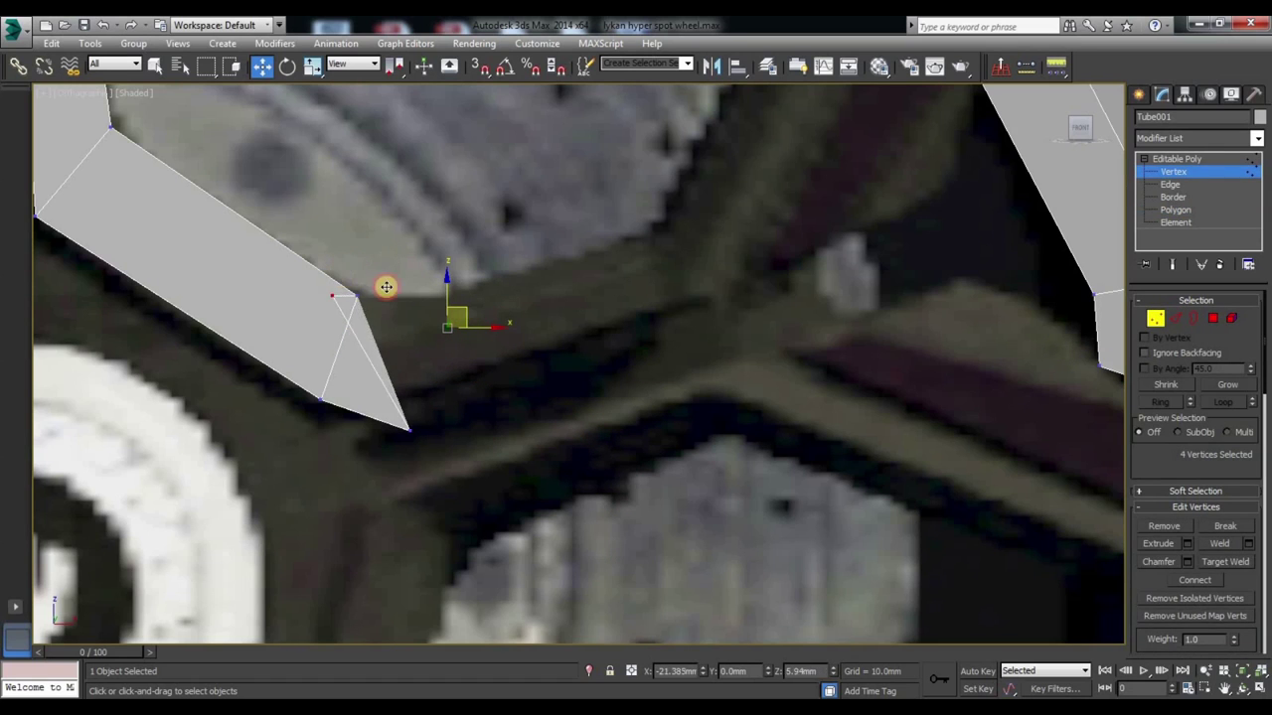
left_click(410, 429)
mouse_move(425, 418)
left_mouse_down()
mouse_move(397, 343)
mouse_move(397, 381)
left_mouse_up()
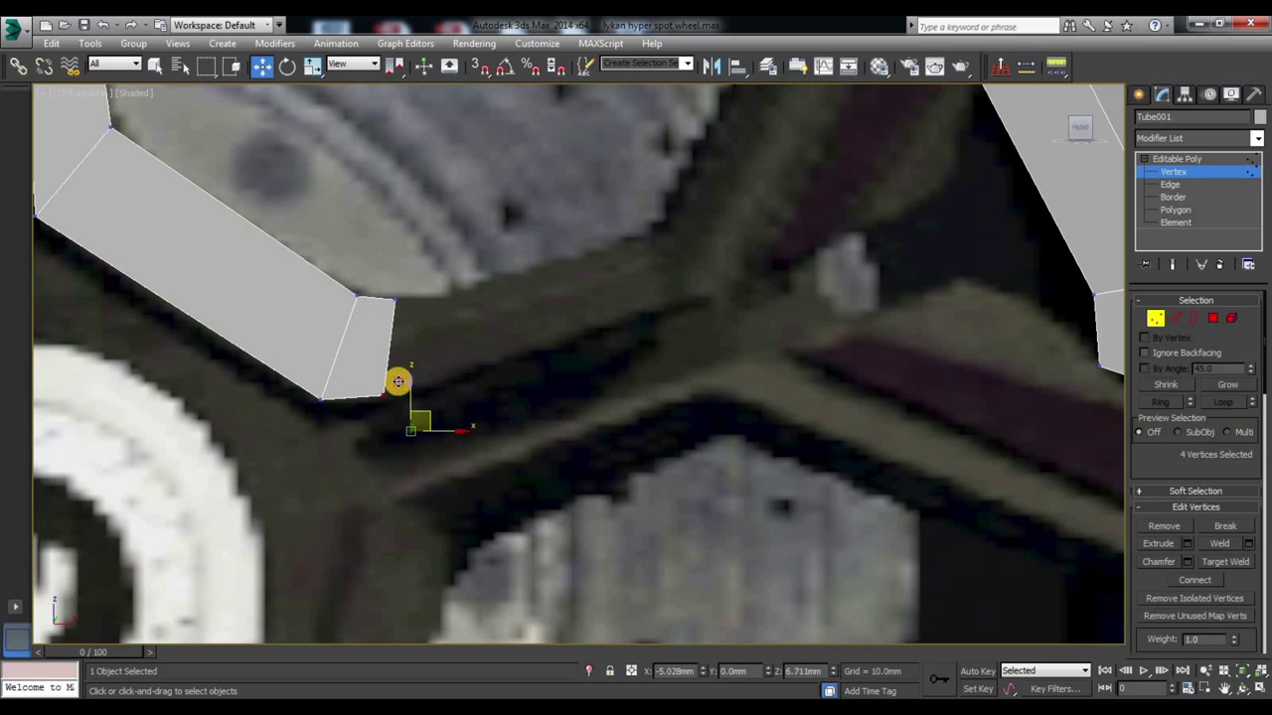
Step: Extrude the end polygons at the other section end once more
key("4")
mouse_move(672, 320)
middle_mouse_down("alt")
mouse_move(613, 328)
mouse_move(636, 360)
mouse_move(1003, 162)
mouse_move(963, 190)
mouse_move(591, 321)
mouse_move(377, 460)
middle_mouse_up("alt")
right_click(377, 460)
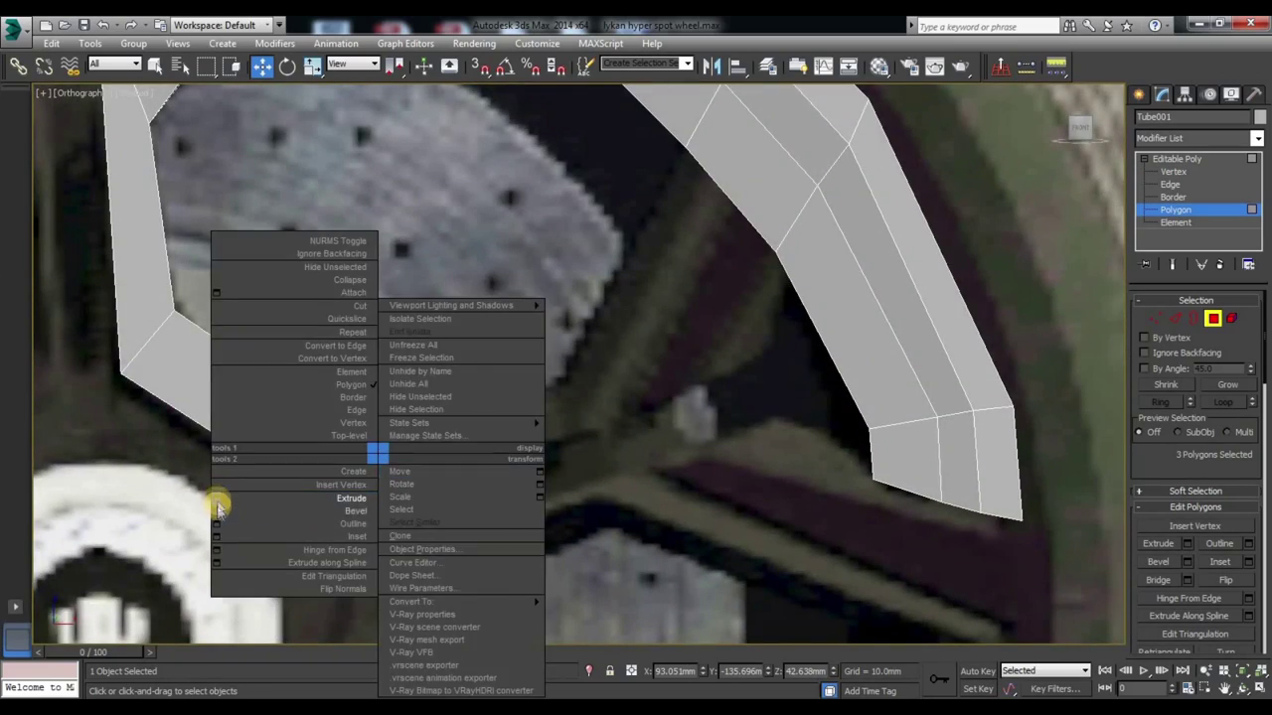
left_click(218, 500)
left_click_drag(588, 392, 576, 440)
left_click(586, 419)
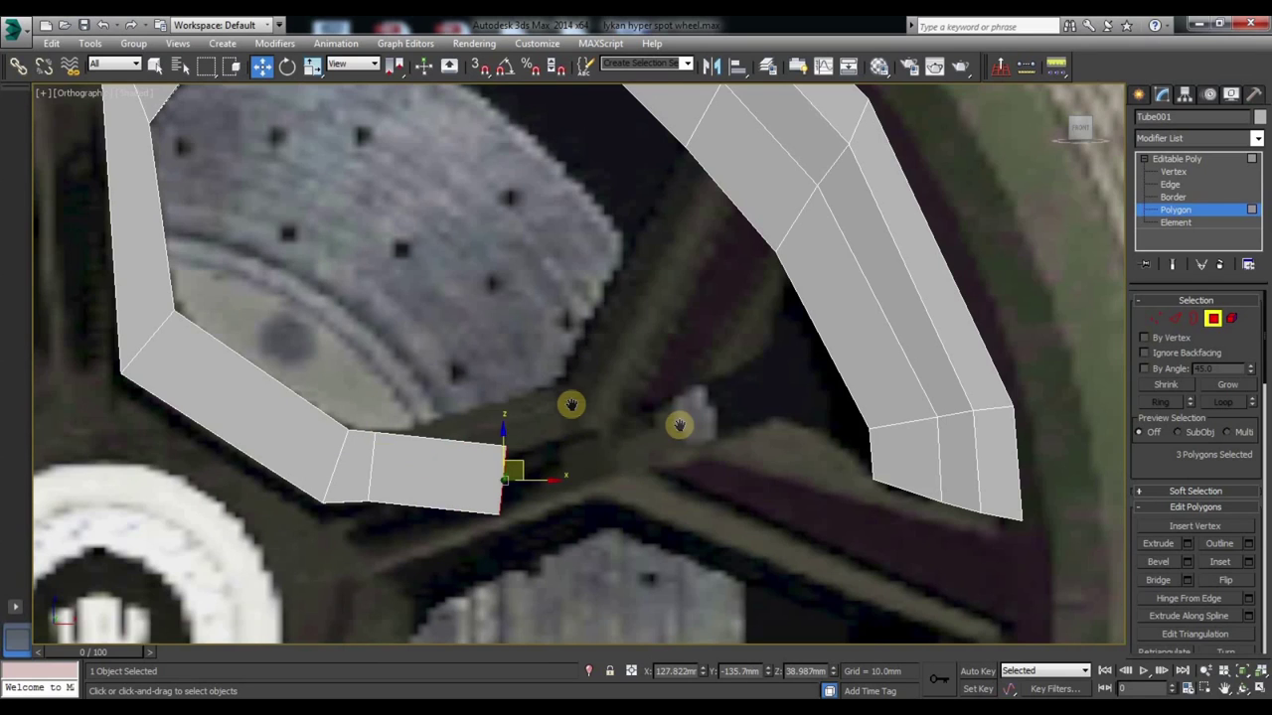
middle_click_drag(679, 423, 565, 408)
left_click(1156, 319)
Step: Move the new segment's top-right and bottom-right corner vertices up and right to match the spoke
scroll(454, 398, "up", 3)
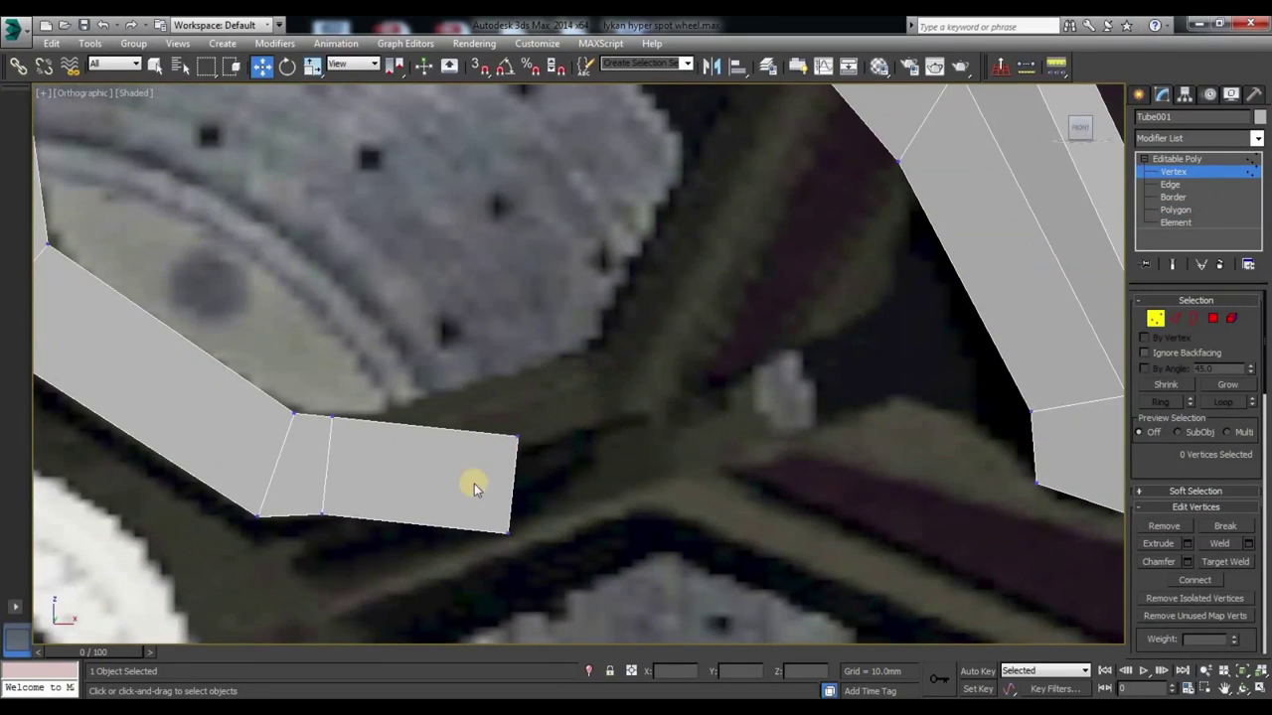
middle_click_drag(653, 327, 643, 406)
left_click_drag(488, 528, 604, 415)
mouse_move(545, 579)
left_mouse_down()
mouse_move(457, 632)
mouse_move(665, 485)
left_mouse_up()
mouse_move(723, 491)
middle_mouse_down()
mouse_move(619, 510)
mouse_move(875, 405)
middle_mouse_up()
Step: Select the polygons on both facing section ends and bridge them together
left_click(1212, 318)
mouse_move(567, 457)
middle_mouse_down("alt")
mouse_move(531, 428)
mouse_move(489, 465)
mouse_move(560, 427)
mouse_move(590, 426)
middle_mouse_up("alt")
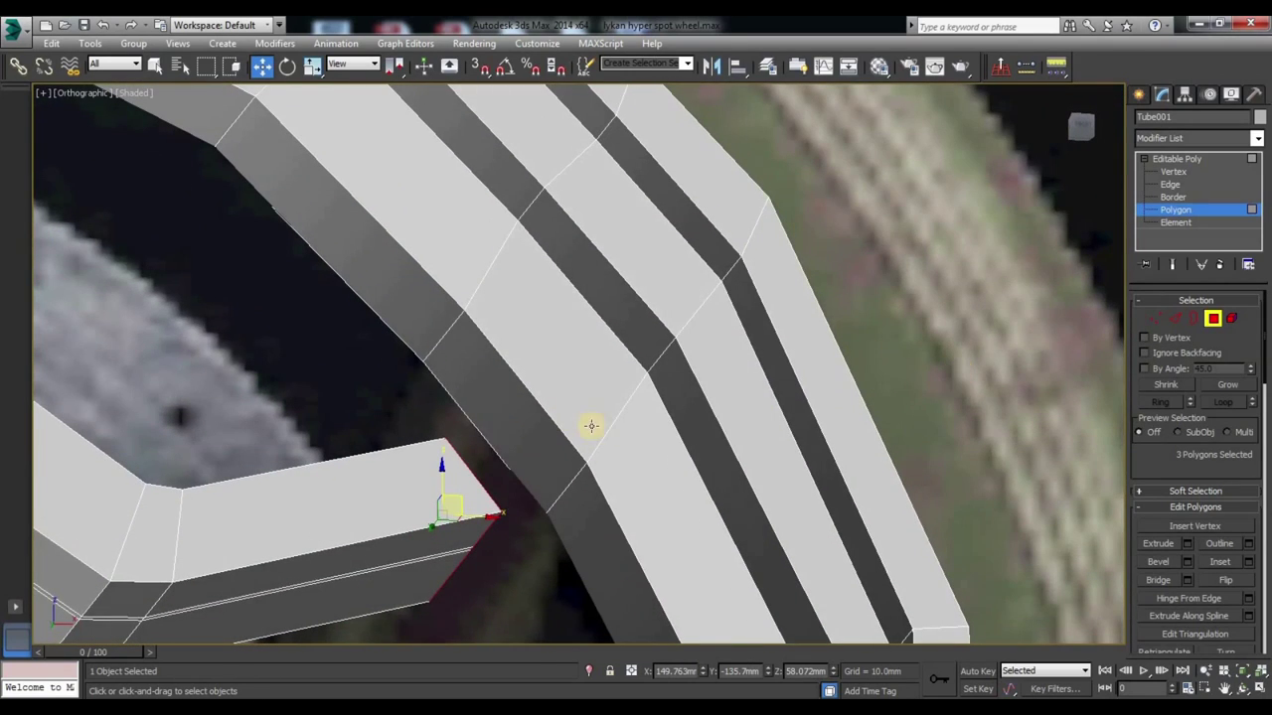
left_click(608, 292, "ctrl")
left_click(676, 360, "ctrl")
middle_click_drag(675, 360, 639, 420, "alt")
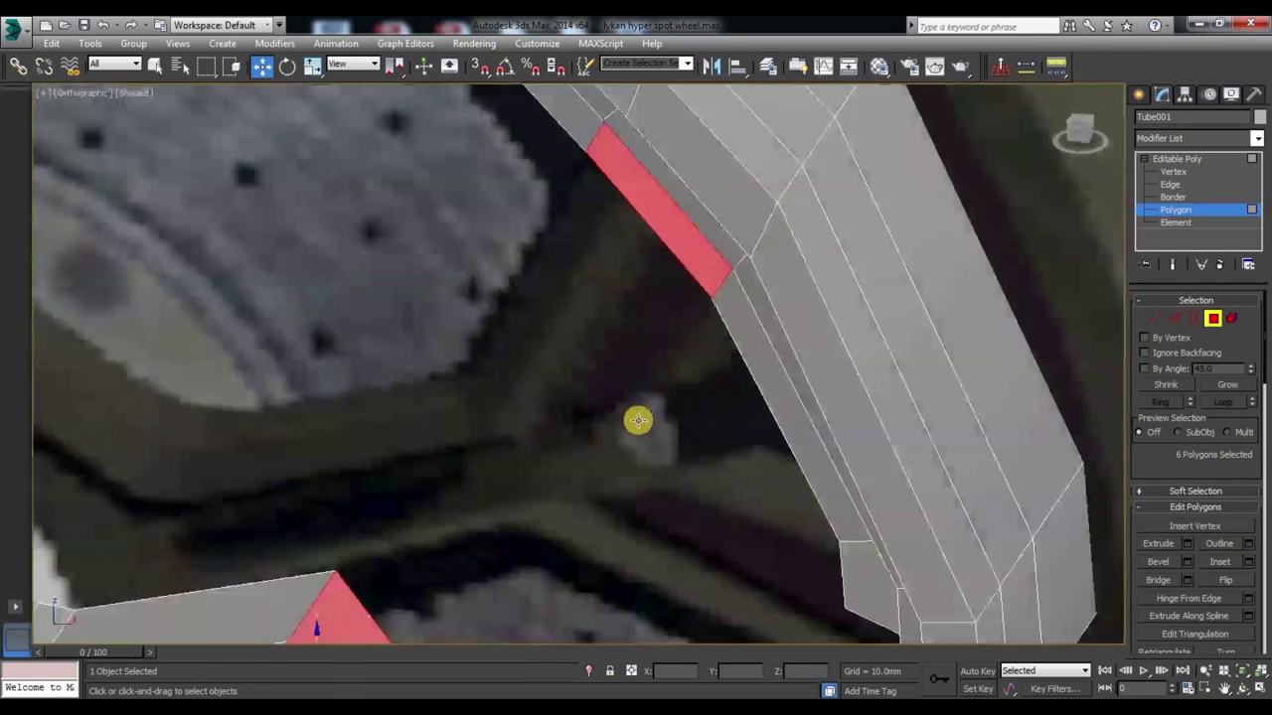
left_click(1162, 582)
middle_click_drag(872, 497, 904, 367, "alt")
Step: In Front view, zoom out and box-select the vertices around the inner ring
key("1")
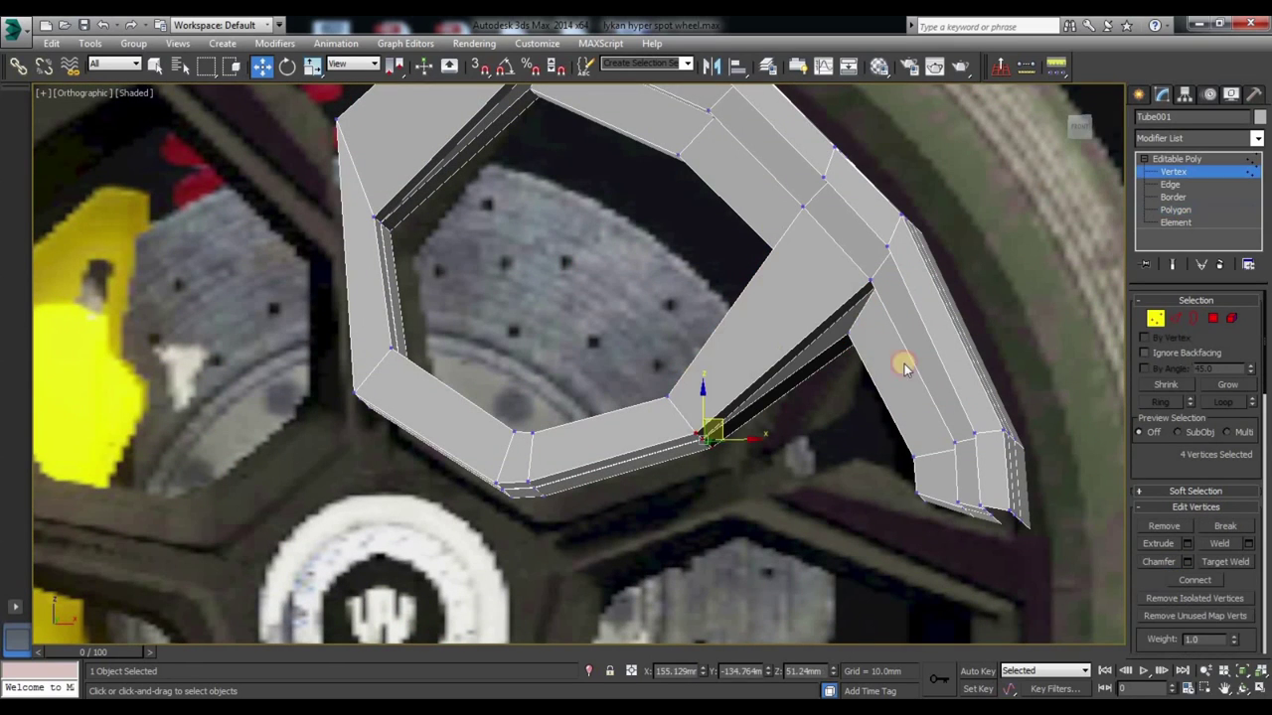
left_click(1078, 128)
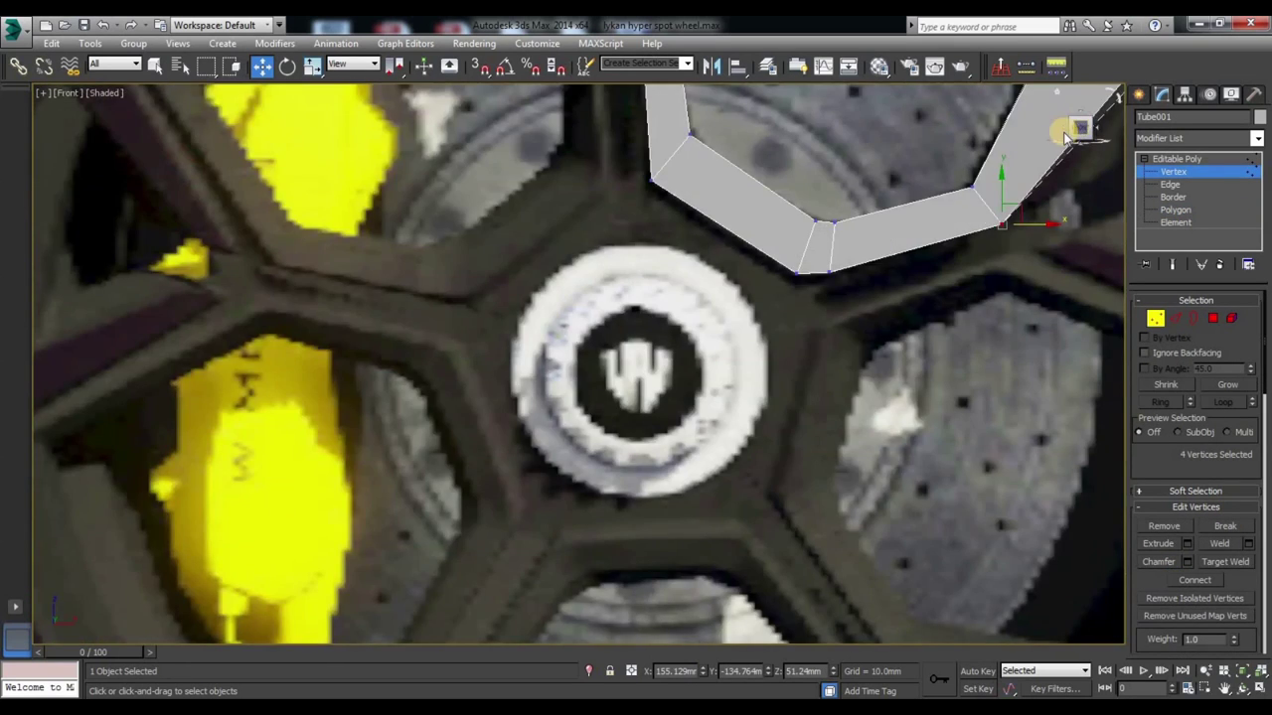
scroll(553, 222, "down", 2)
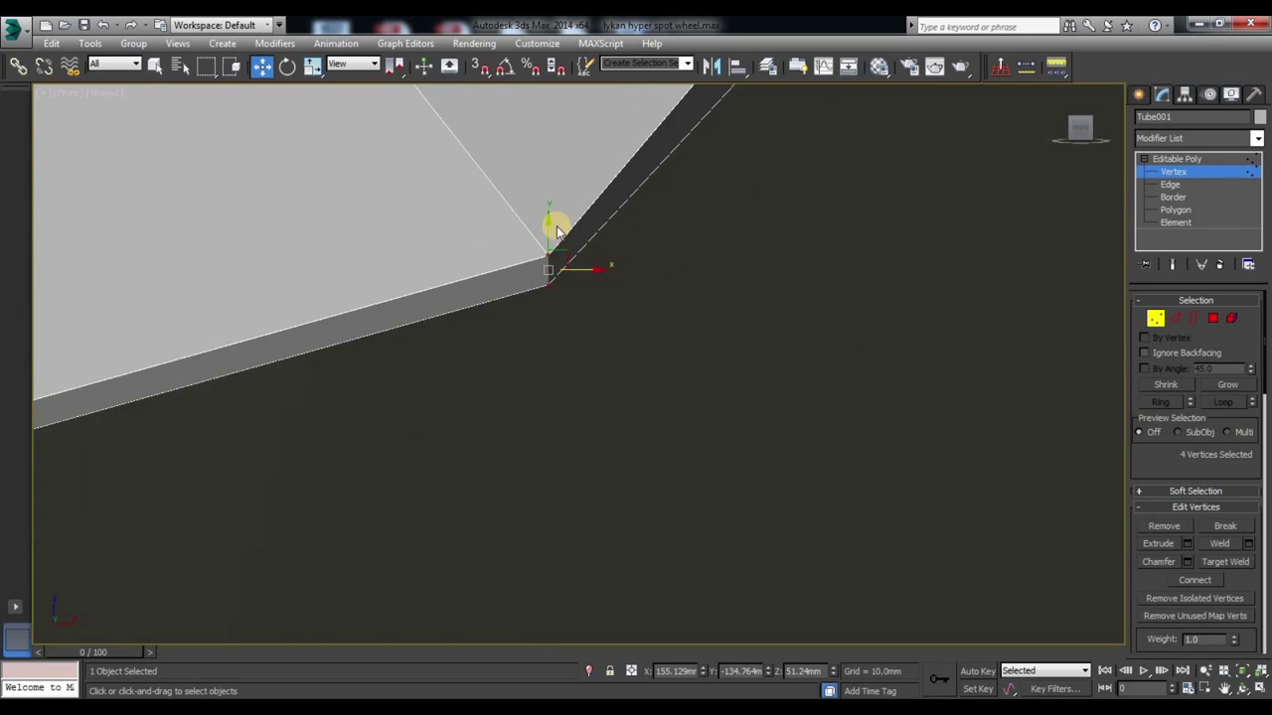
scroll(681, 383, "down", 3)
scroll(653, 341, "down", 2)
scroll(658, 347, "down", 3)
scroll(658, 347, "down", 2)
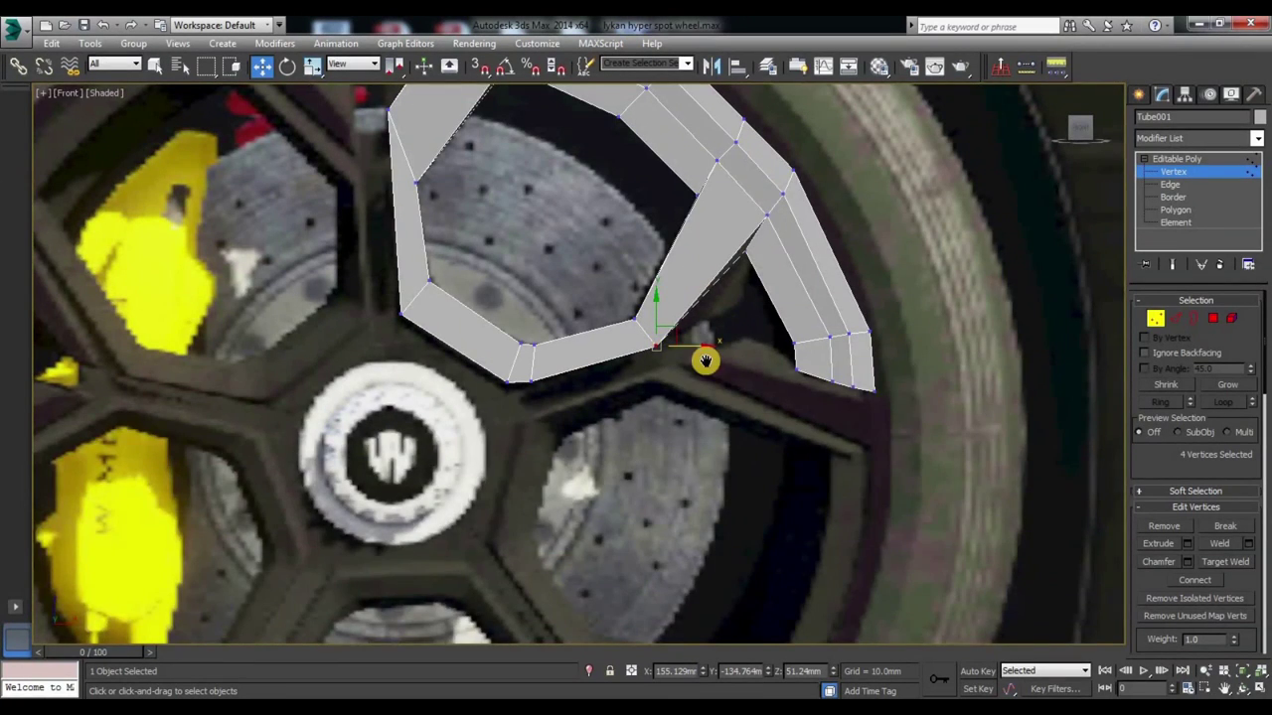
scroll(701, 361, "down", 2)
left_click_drag(329, 173, 526, 504)
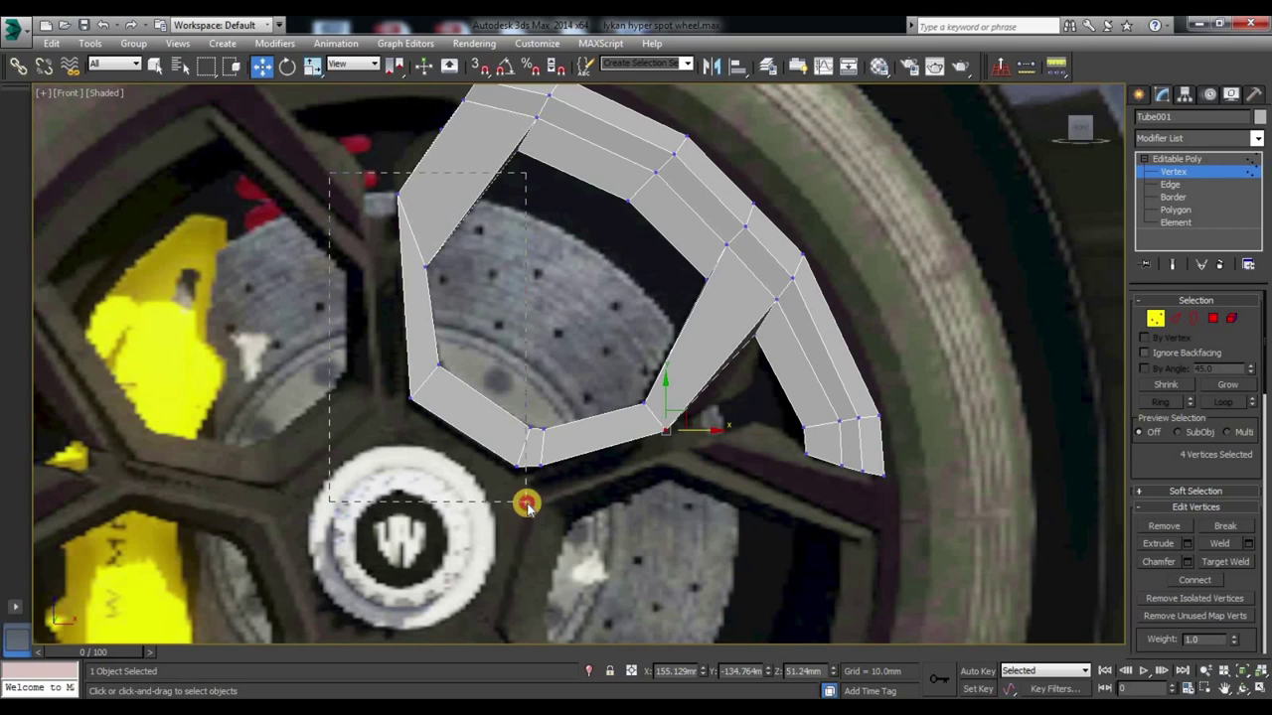
Step: Refine the vertex selection near the spoke end and line up a straight-on side view
left_click_drag(490, 369, 689, 520)
left_click_drag(556, 308, 699, 526)
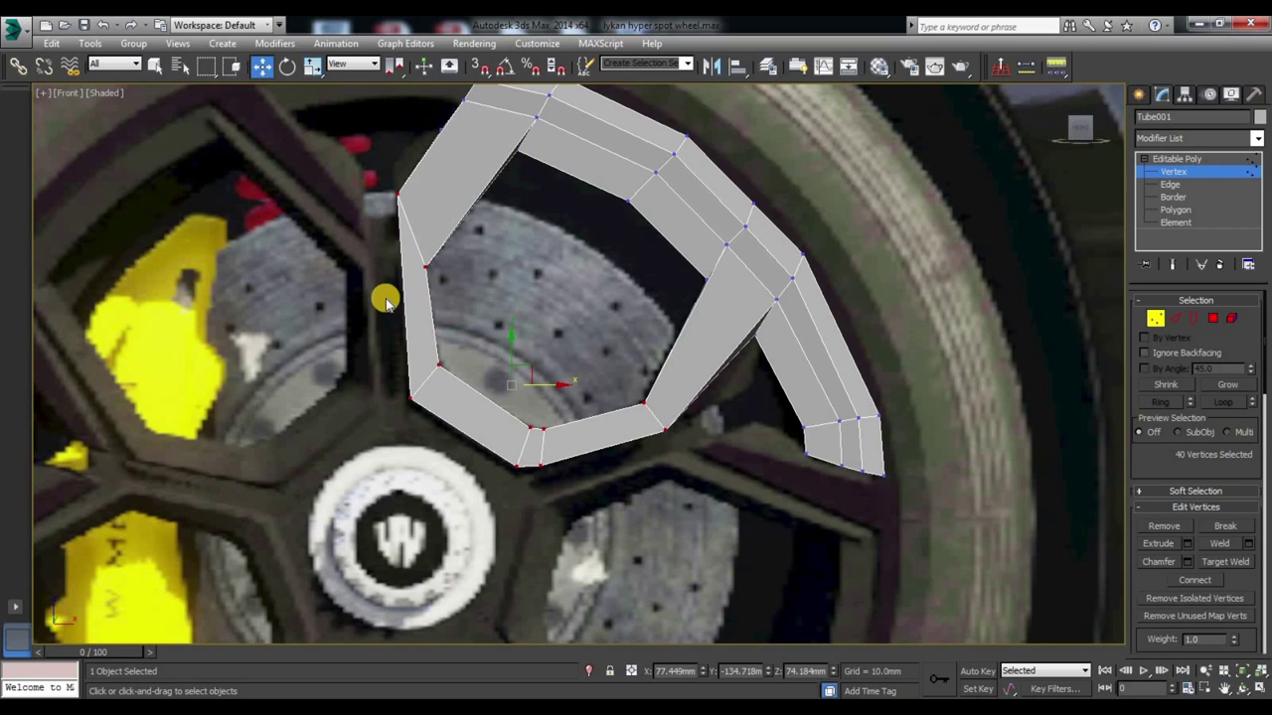
mouse_move(388, 318)
middle_mouse_down("alt")
mouse_move(483, 335)
mouse_move(520, 372)
mouse_move(582, 349)
mouse_move(477, 349)
mouse_move(346, 401)
middle_mouse_up("alt")
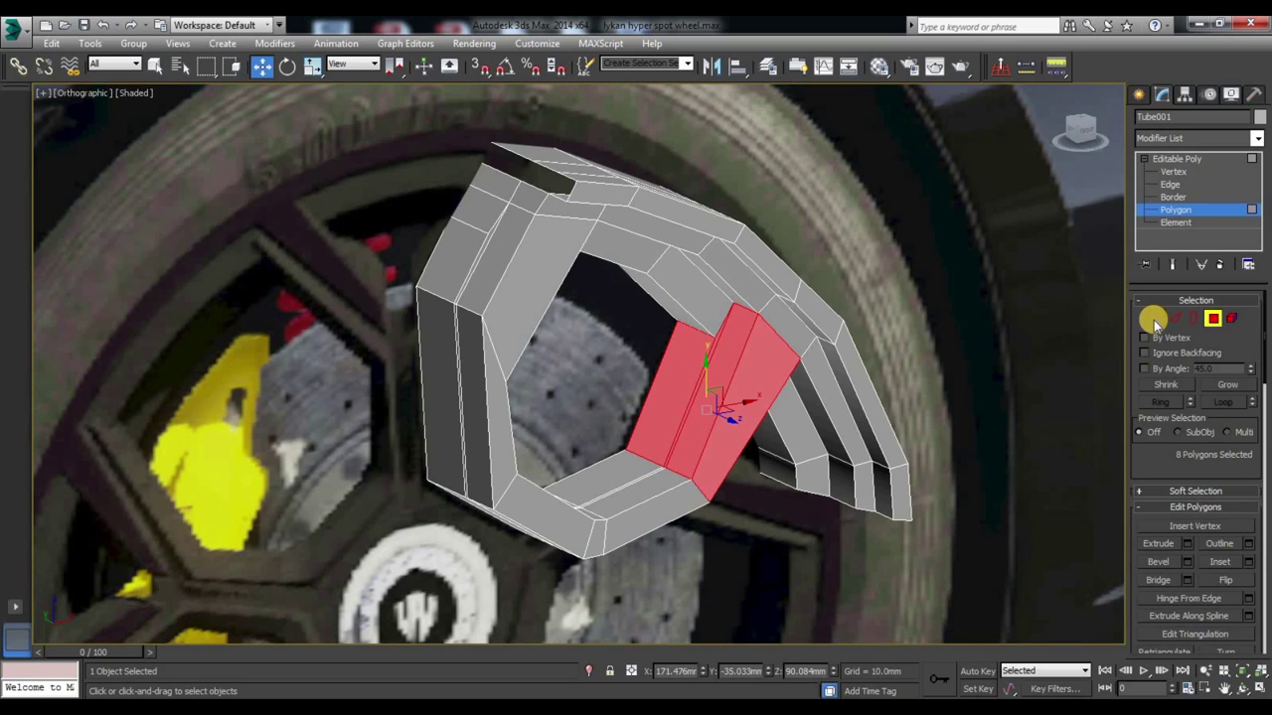
left_click(1153, 320)
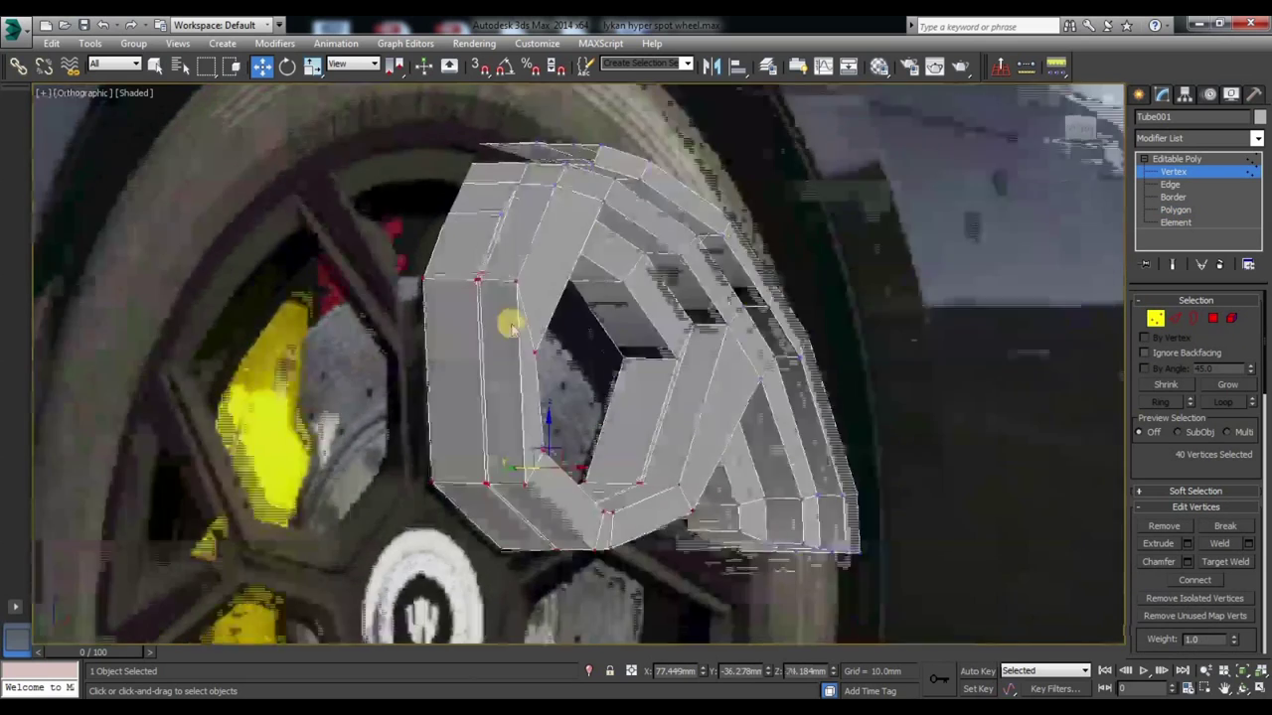
middle_click_drag(506, 321, 527, 347, "alt")
left_click(1075, 133)
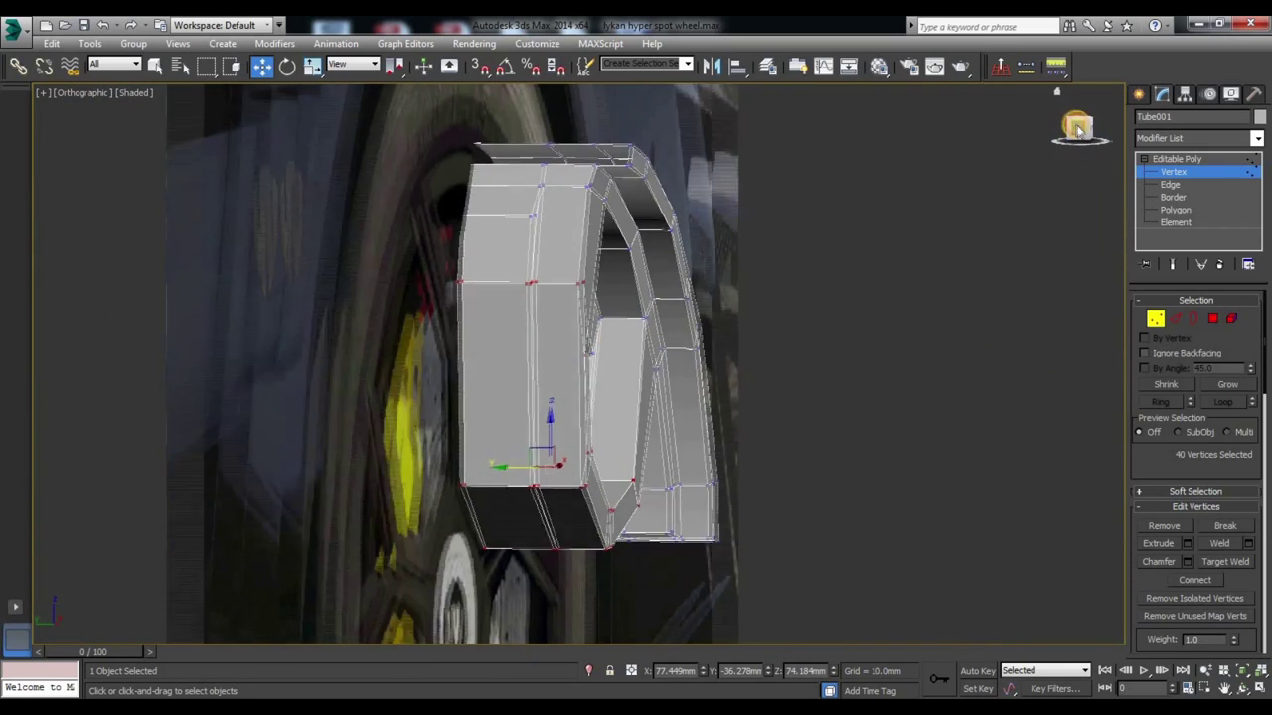
Step: Scale the 20 middle vertices 875% into two columns and nudge them slightly left
left_click_drag(856, 165, 454, 553)
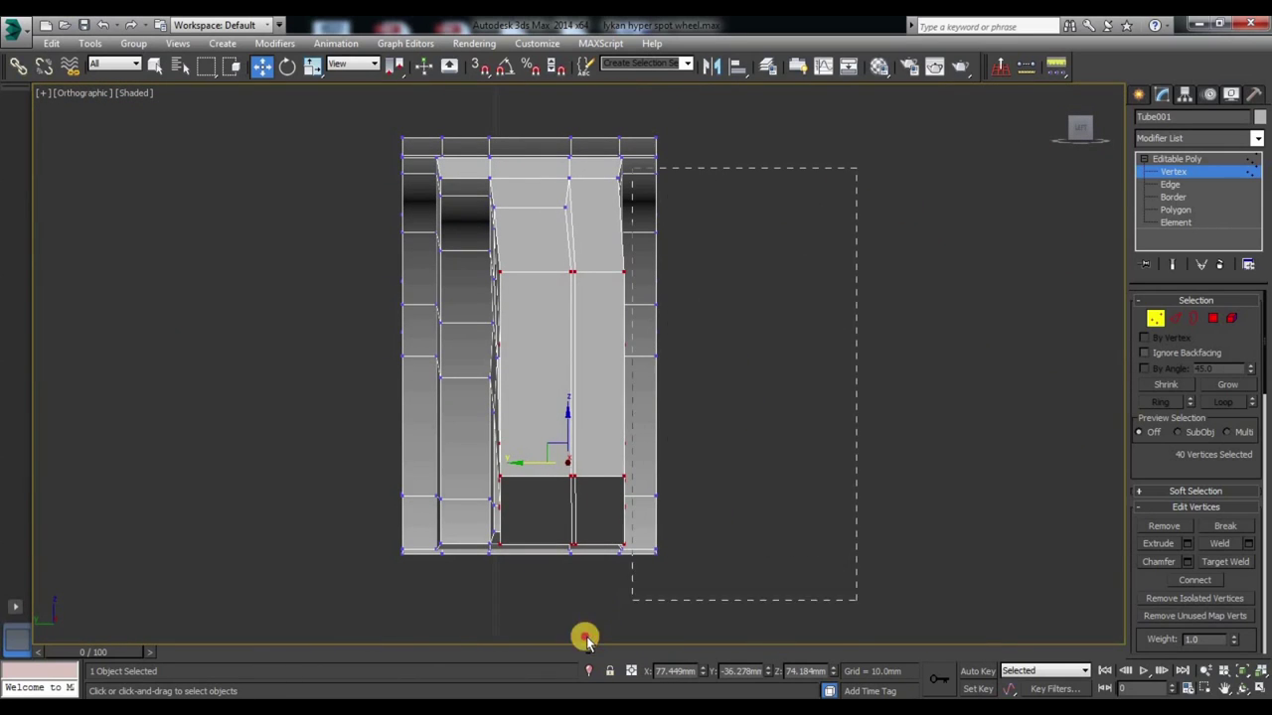
mouse_move(444, 196)
left_mouse_down()
mouse_move(548, 526)
mouse_move(540, 582)
left_mouse_up()
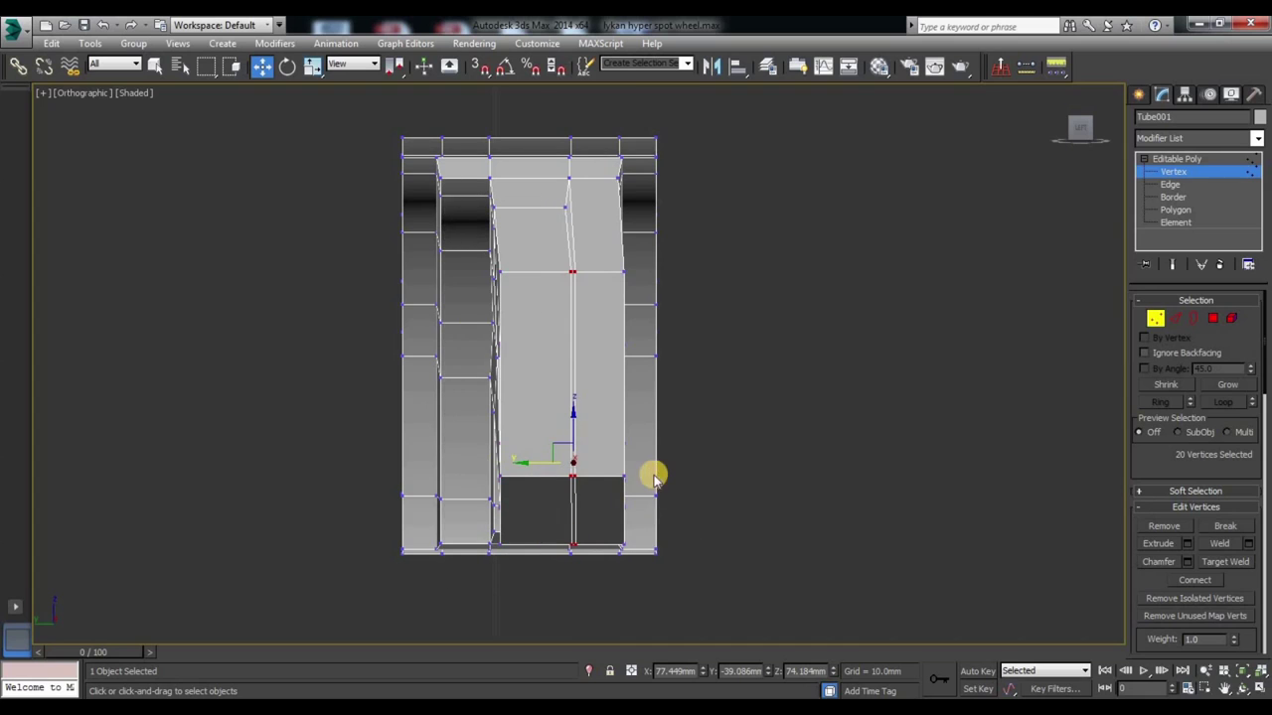
key("r")
left_click_drag(522, 461, 60, 382)
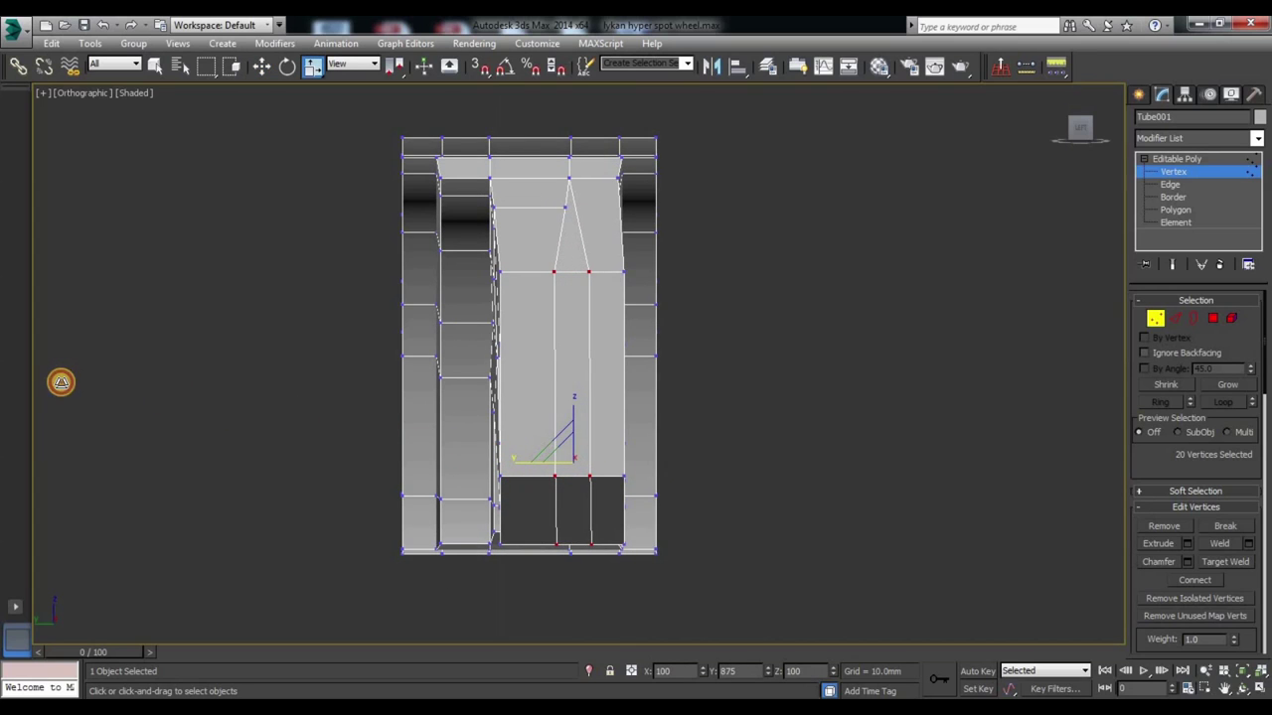
key("w")
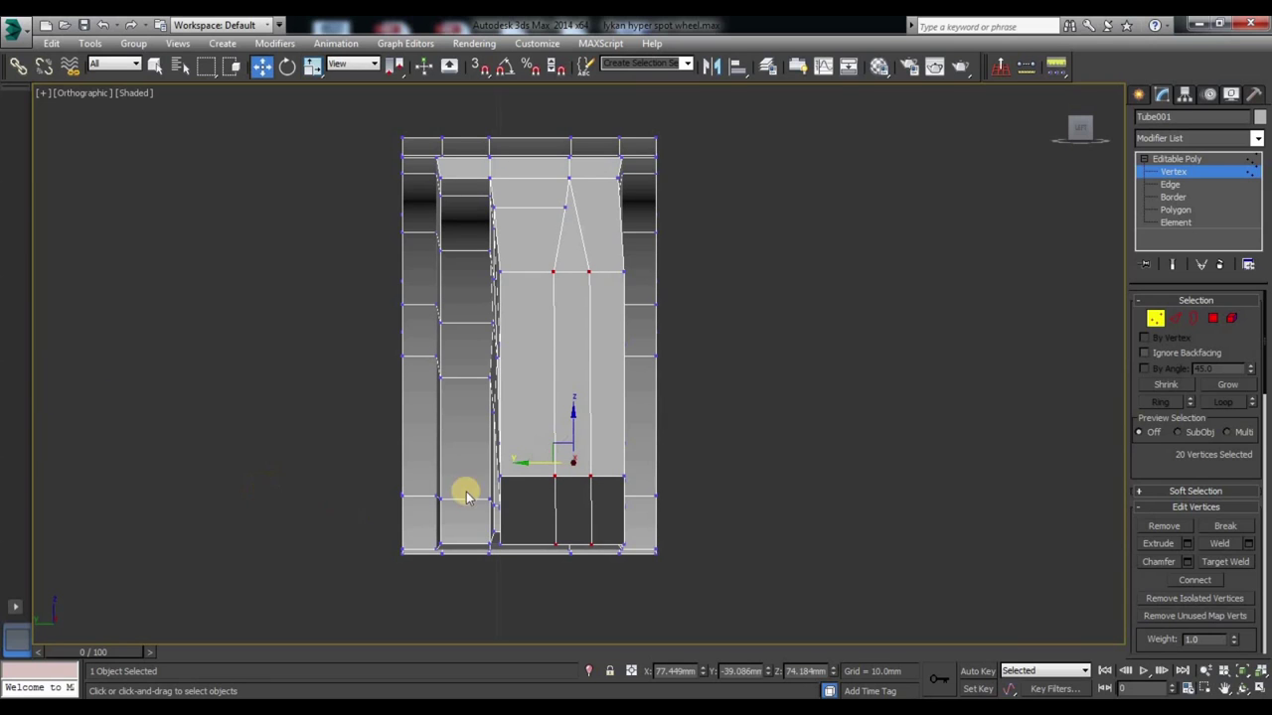
left_click_drag(521, 462, 514, 464)
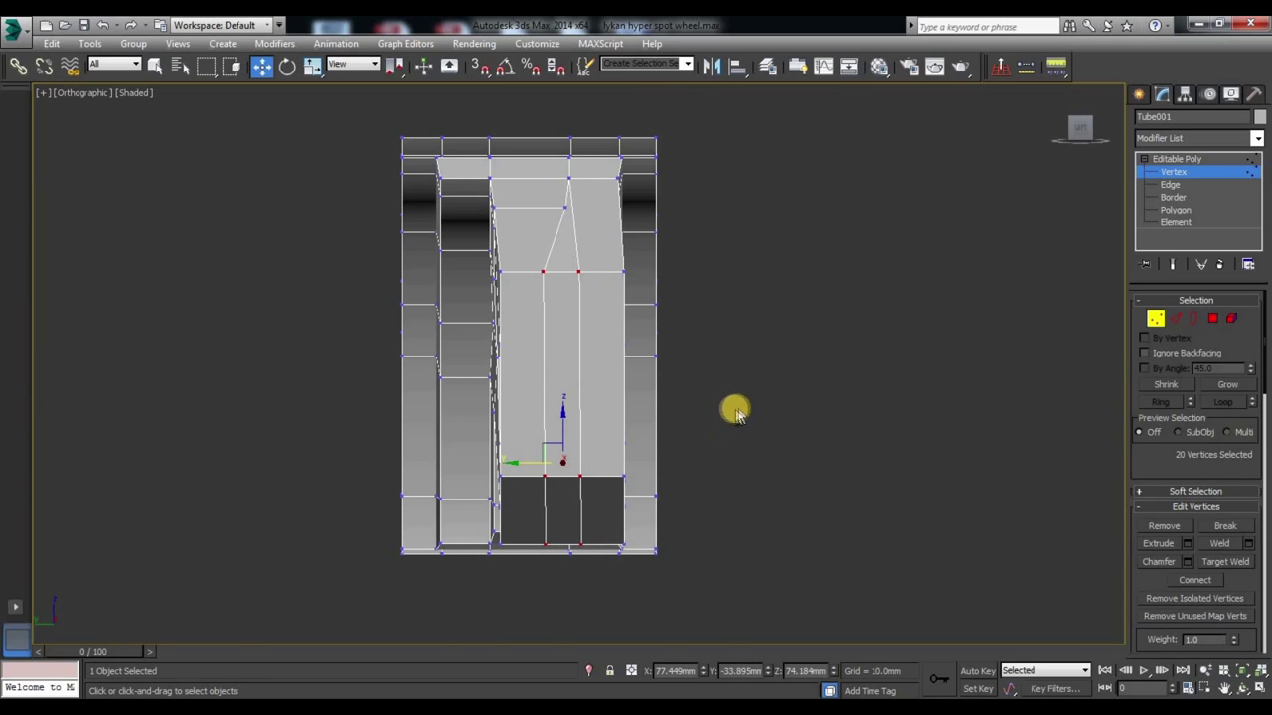
middle_click_drag(736, 411, 701, 429, "alt")
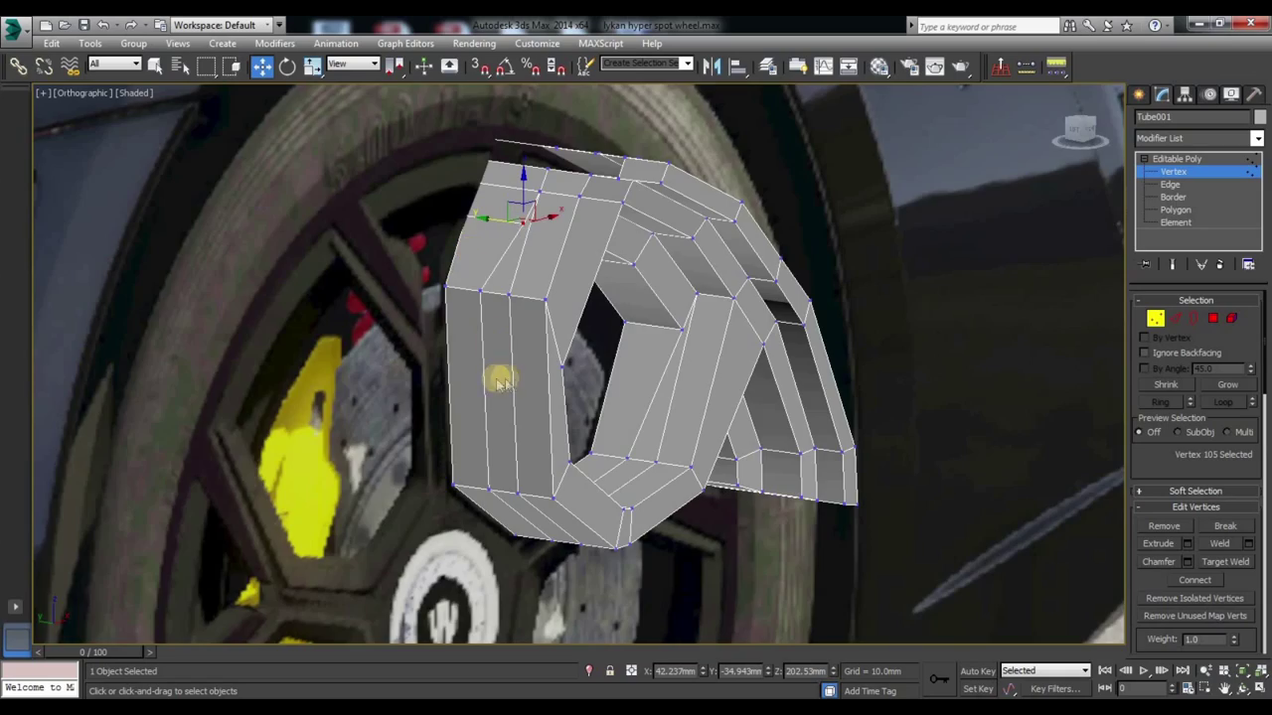
Step: Move the selected vertices about 8 mm left, then shift added vertices slightly along Y
middle_click_drag(499, 383, 1007, 198, "alt")
left_click(1079, 128)
left_click_drag(518, 184, 498, 184)
middle_click_drag(495, 182, 685, 236, "alt")
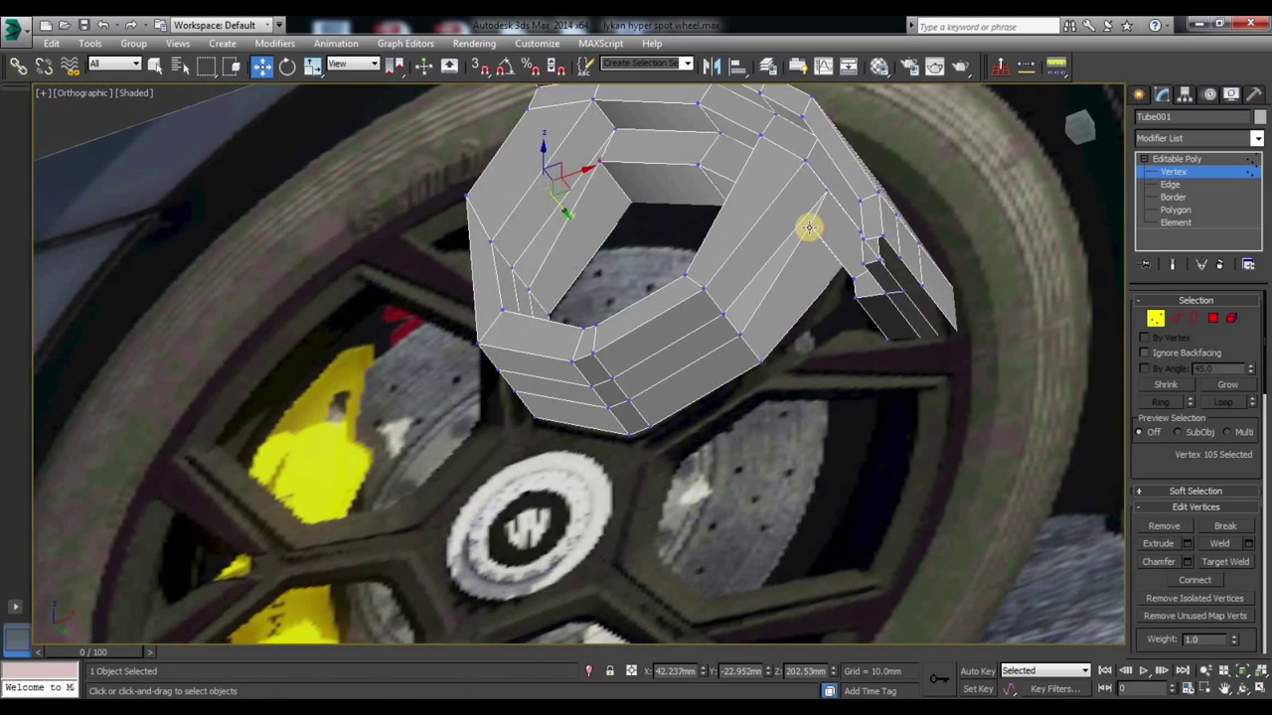
left_click_drag(806, 224, 805, 258, "ctrl")
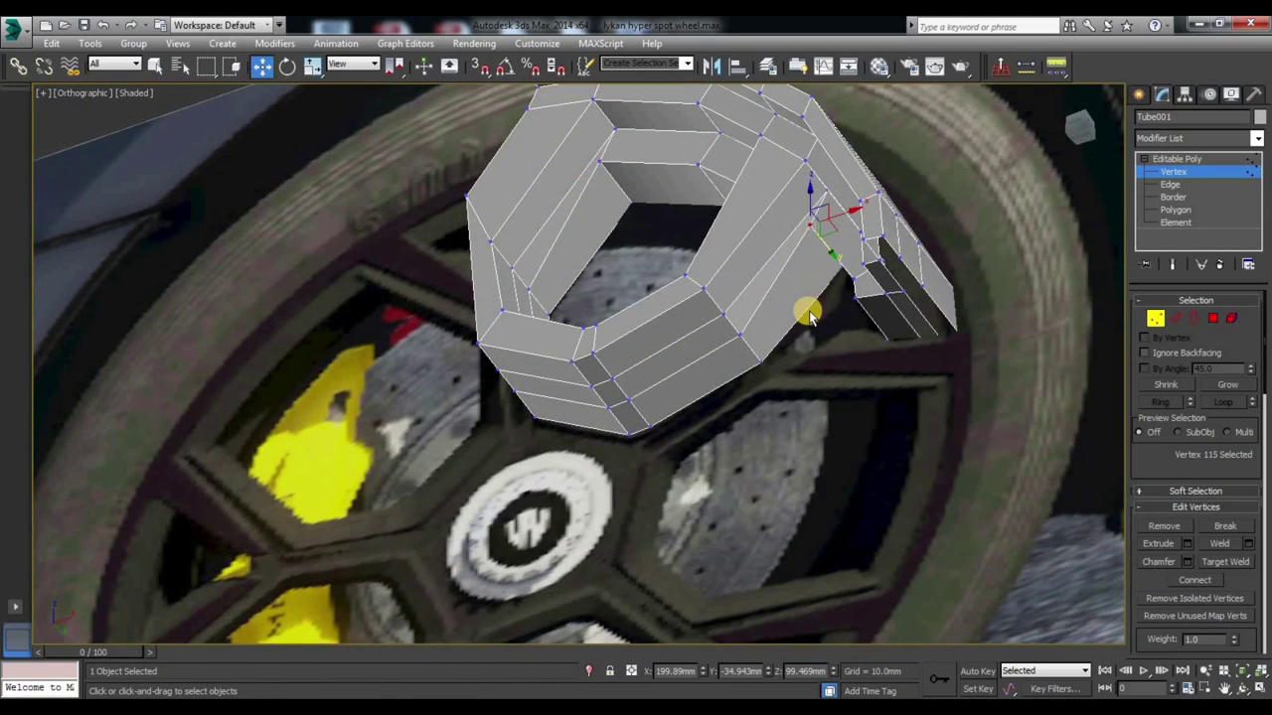
middle_click_drag(806, 307, 731, 285, "alt")
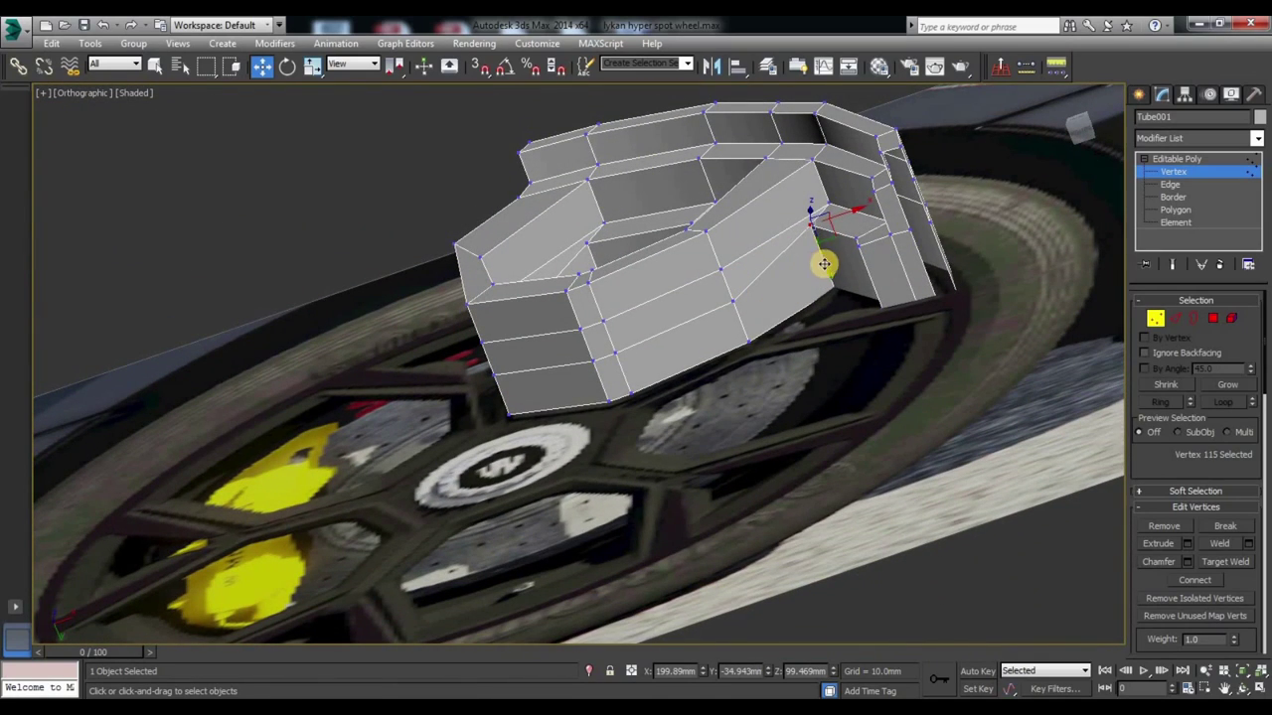
left_click_drag(825, 264, 831, 284)
Step: Reposition the four spoke-joint vertices to fit the reference spoke
middle_click_drag(832, 284, 766, 298, "alt")
scroll(766, 298, "up", 5)
left_click_drag(567, 474, 505, 520)
left_click_drag(530, 478, 538, 383)
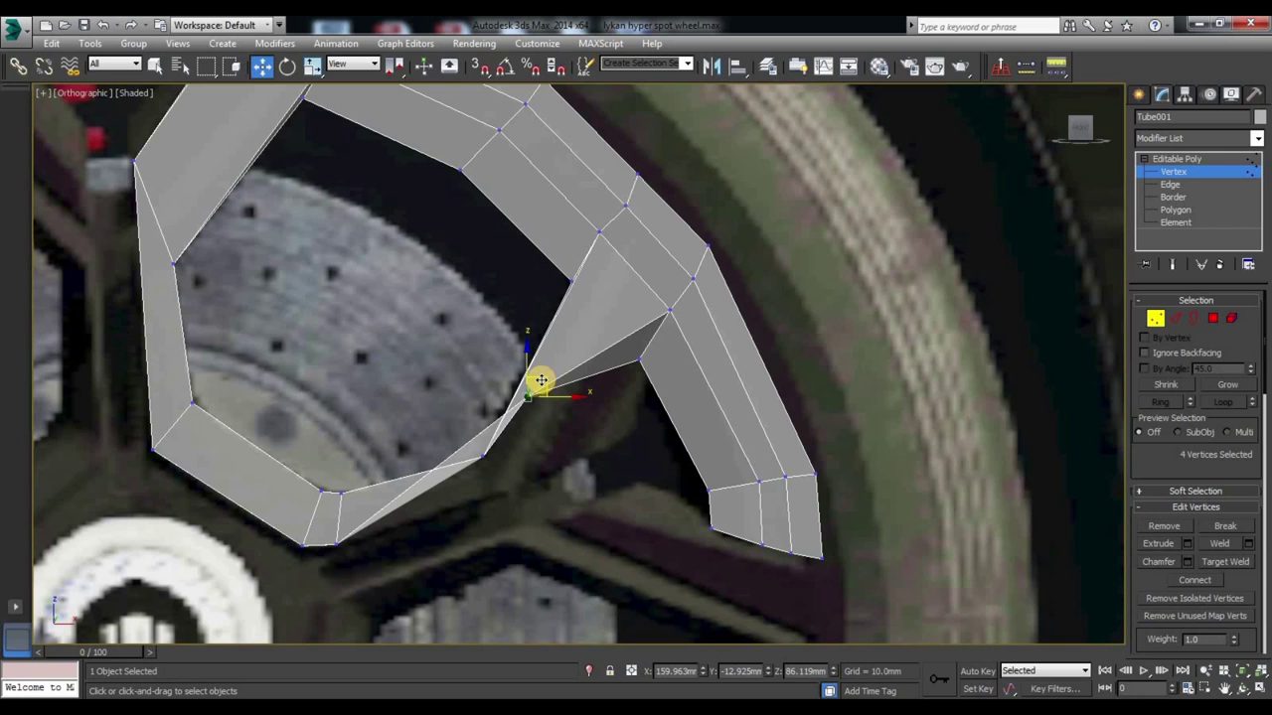
left_click_drag(548, 390, 527, 473)
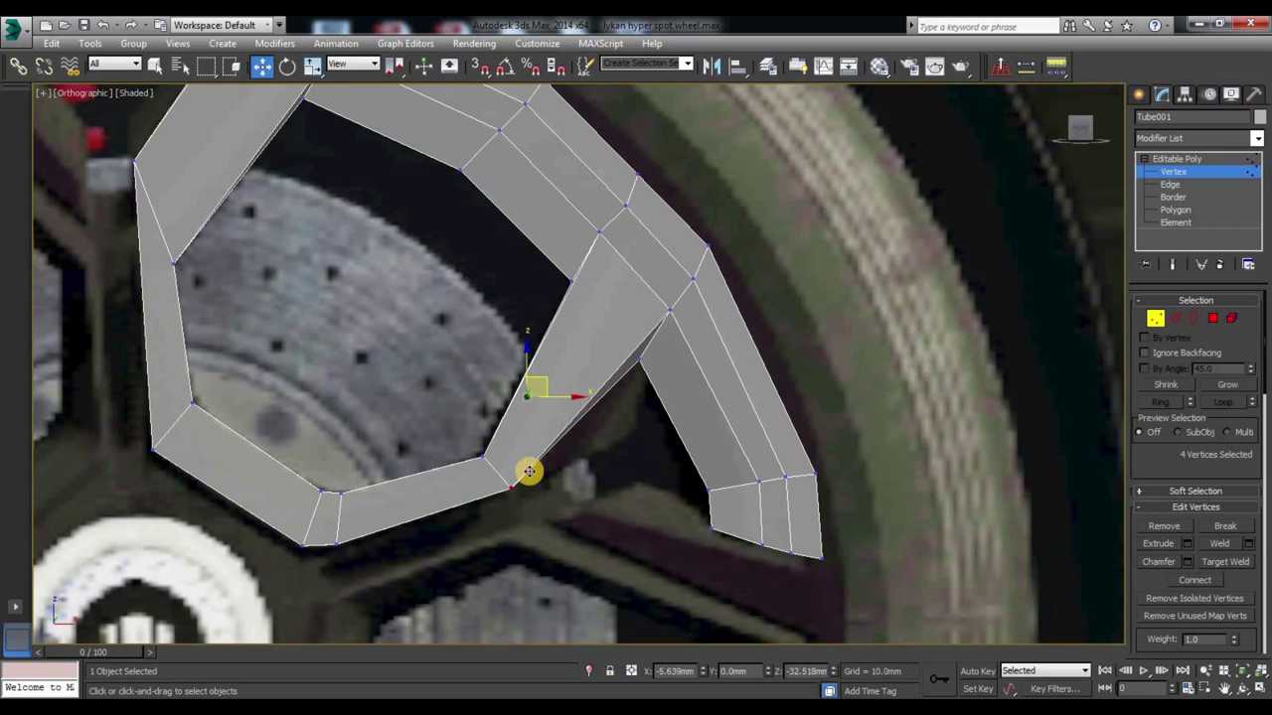
middle_click_drag(454, 391, 414, 298, "alt")
mouse_move(412, 249)
left_mouse_down()
mouse_move(493, 315)
mouse_move(427, 312)
mouse_move(410, 333)
mouse_move(517, 327)
mouse_move(420, 321)
mouse_move(412, 336)
left_mouse_up()
Step: Select the spoke's two upper-left corner vertices, then switch to Edge mode
mouse_move(493, 395)
middle_mouse_down("alt")
mouse_move(398, 377)
mouse_move(447, 431)
middle_mouse_up("alt")
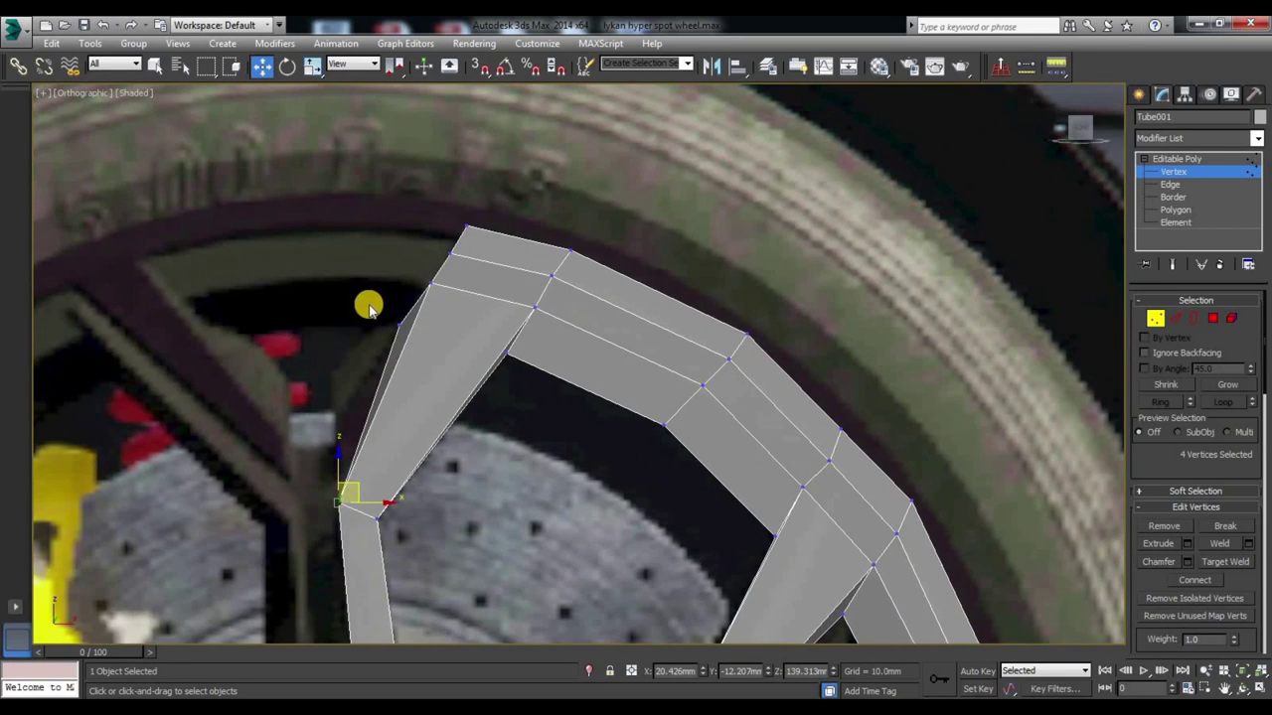
left_click(403, 322)
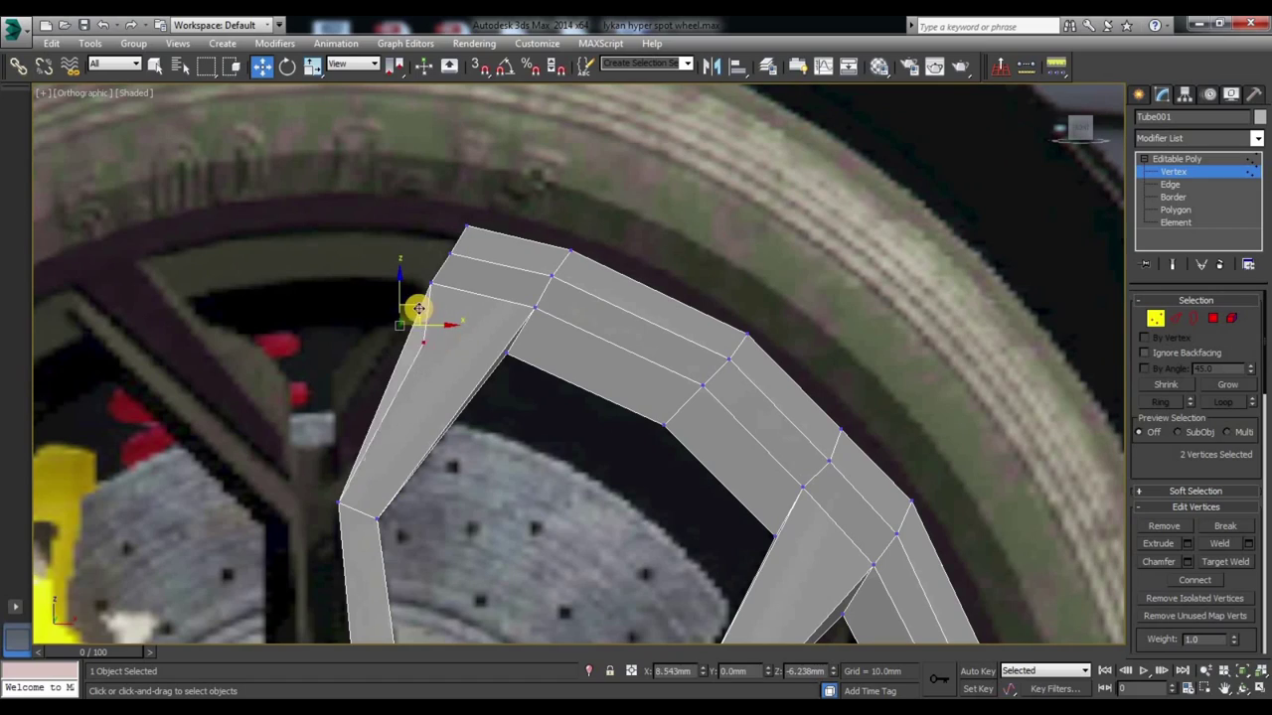
mouse_move(443, 434)
middle_mouse_down("alt")
mouse_move(483, 448)
mouse_move(444, 438)
middle_mouse_up("alt")
left_click(732, 264)
mouse_move(732, 265)
middle_mouse_down("alt")
mouse_move(630, 340)
mouse_move(365, 367)
middle_mouse_up("alt")
left_click_drag(391, 383, 475, 364)
middle_click_drag(664, 617, 664, 477)
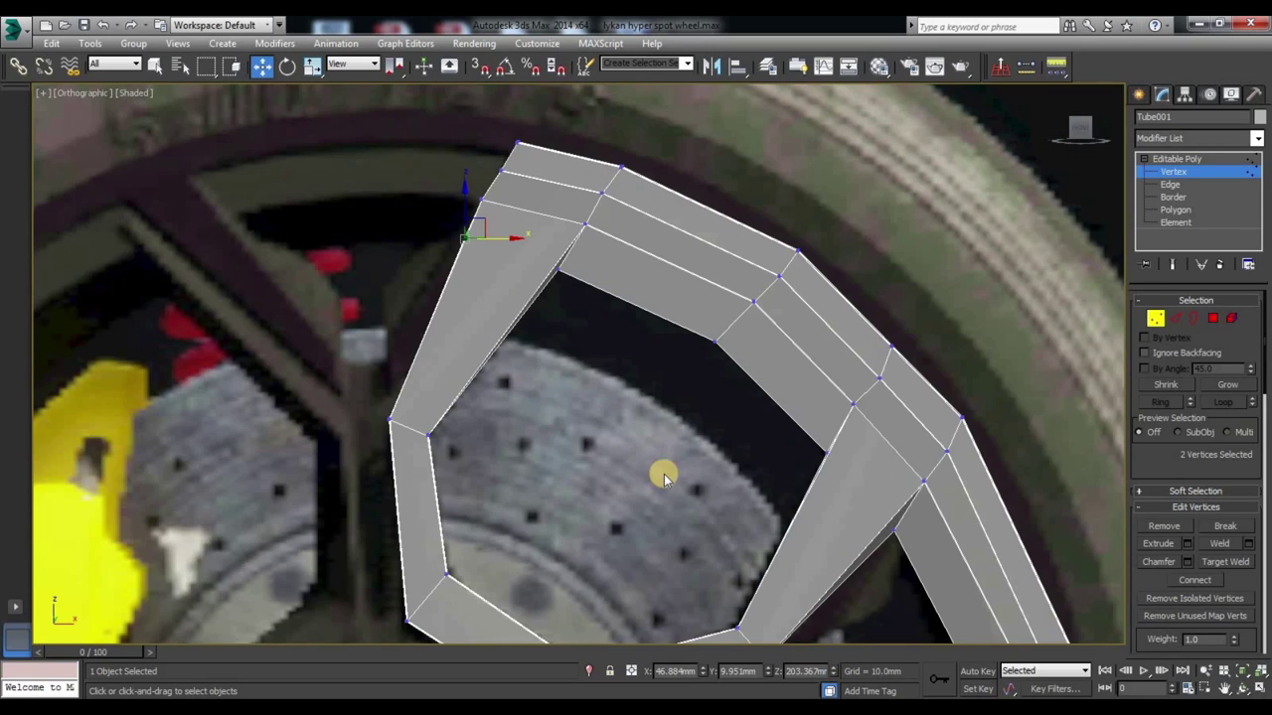
left_click(1176, 320)
middle_click_drag(653, 327, 562, 343, "alt")
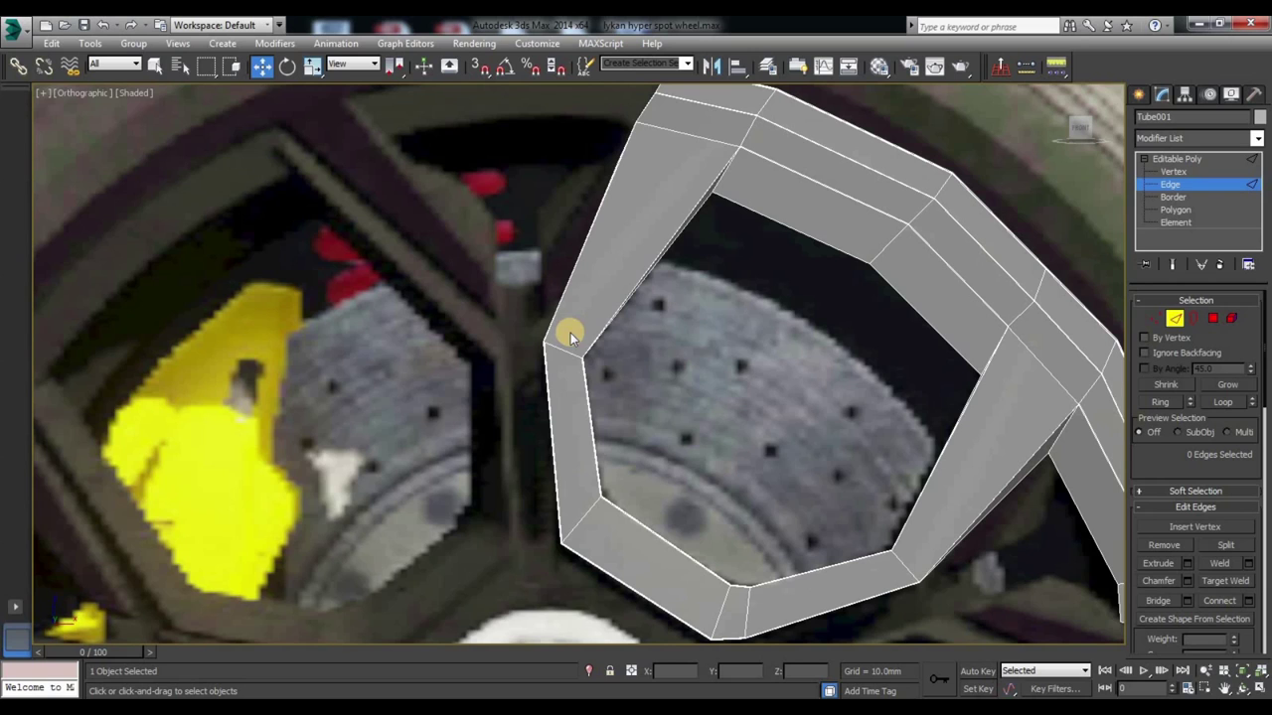
Step: Connect the rim's left vertical edge loop with a new edge and slide it along the loop
left_click(557, 314)
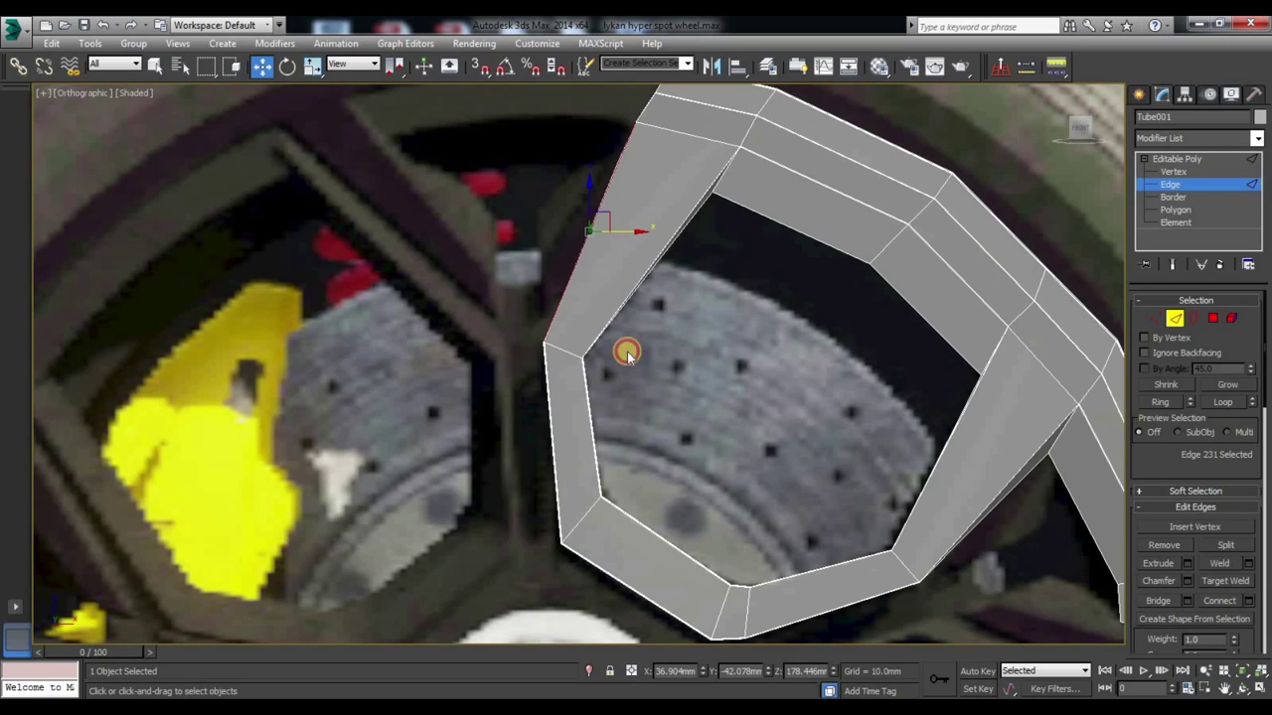
double_click(549, 320)
right_click(608, 320)
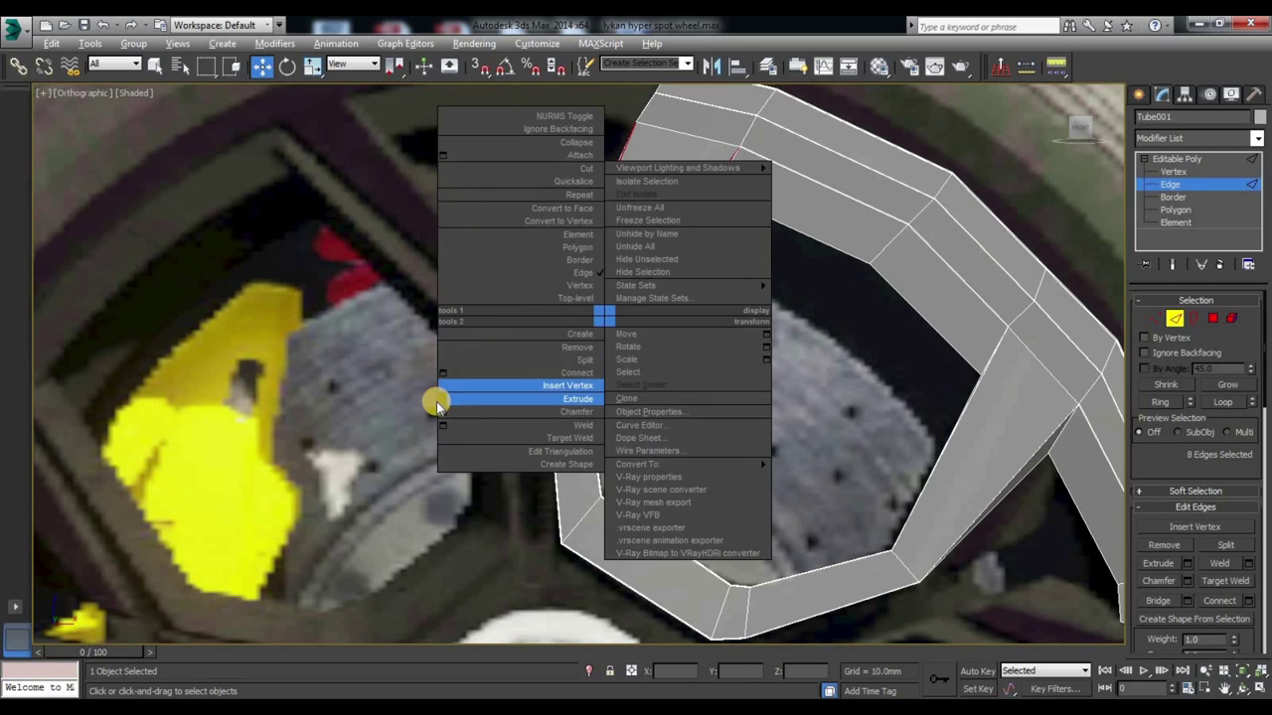
left_click(447, 369)
right_click(588, 419)
left_click_drag(604, 418, 606, 187)
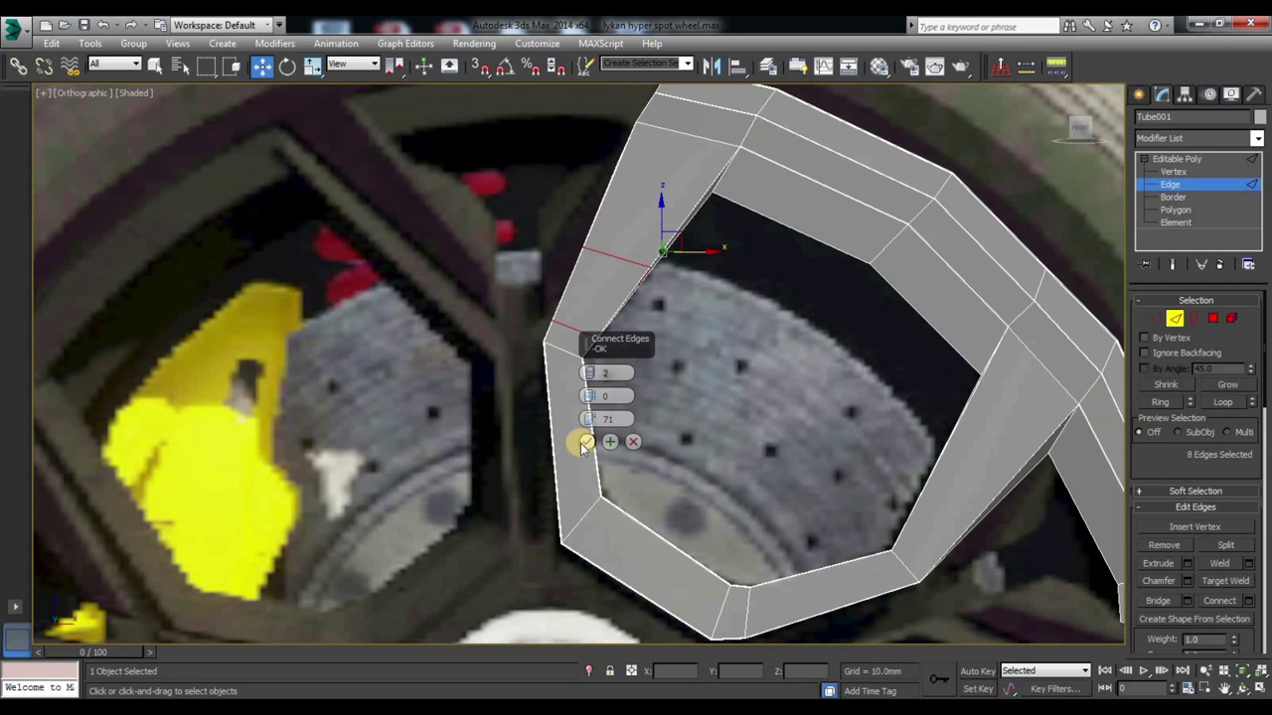
left_click(587, 441)
Step: Connect the spoke's edge loop with 2 new segments slid to -51
double_click(616, 256)
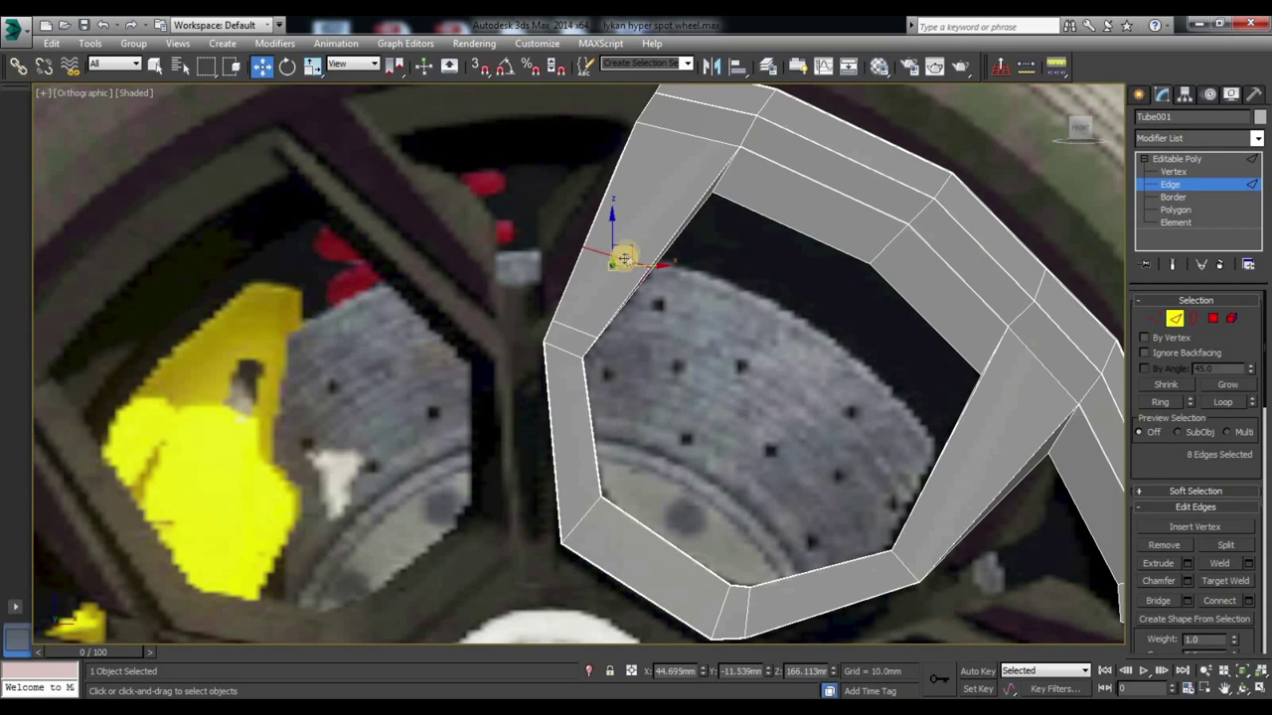
middle_click_drag(847, 455, 735, 353)
left_click(778, 376)
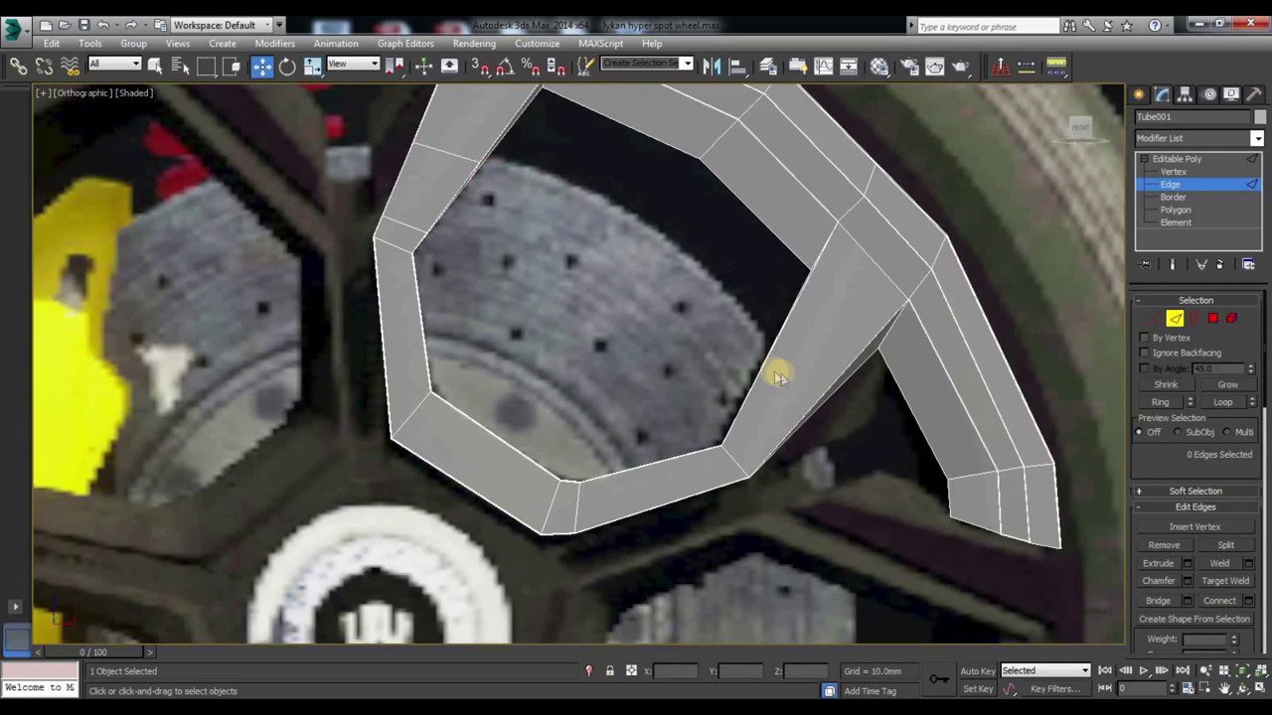
double_click(760, 363)
left_click(818, 425)
left_click(762, 363)
left_click(799, 381)
left_click(813, 403)
double_click(810, 407)
right_click(811, 408)
left_click(659, 454)
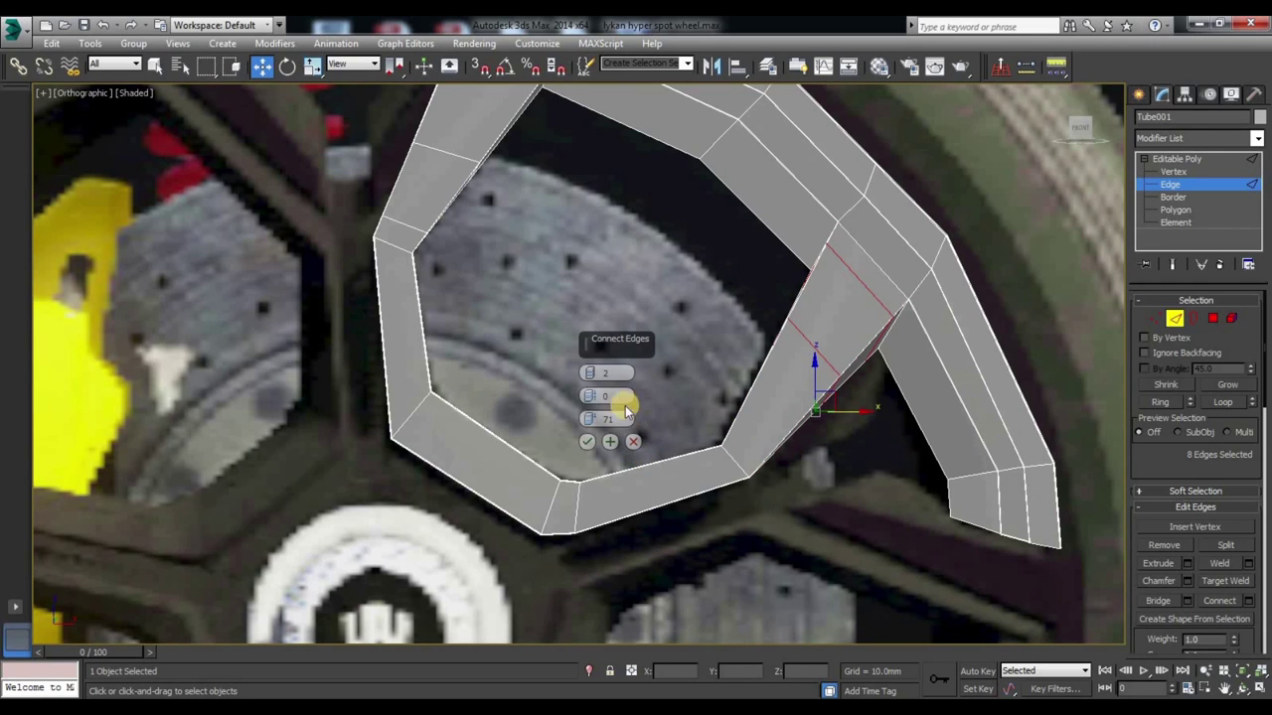
mouse_move(590, 418)
left_mouse_down()
mouse_move(505, 664)
mouse_move(323, 96)
mouse_move(318, 122)
left_mouse_up()
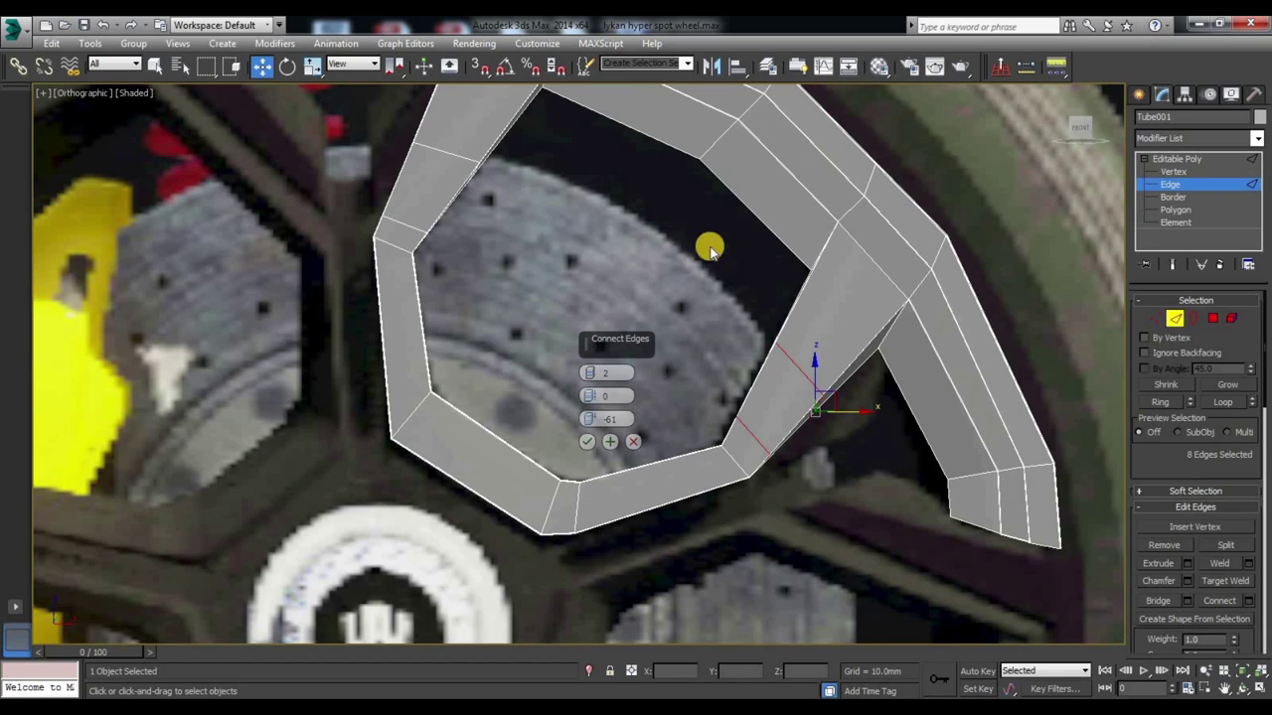
left_click(590, 444)
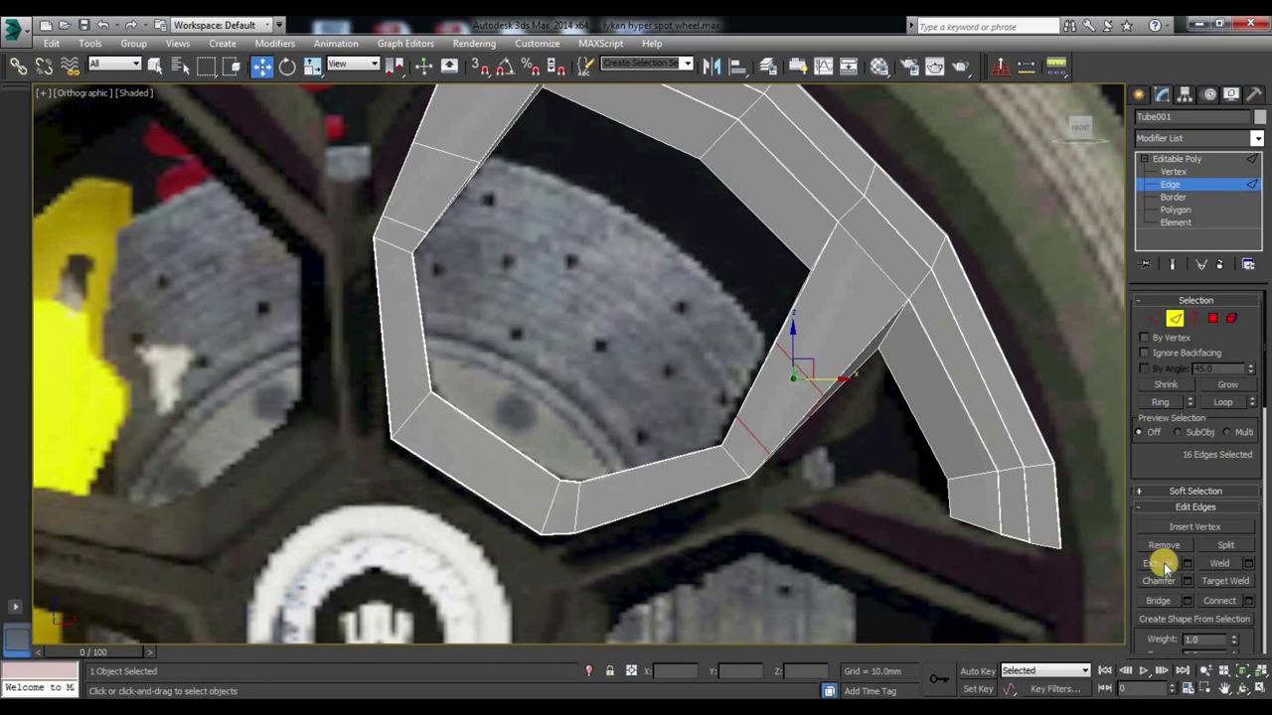
Step: Set movement Constraints to Edge
left_click_drag(1260, 401, 1258, 442)
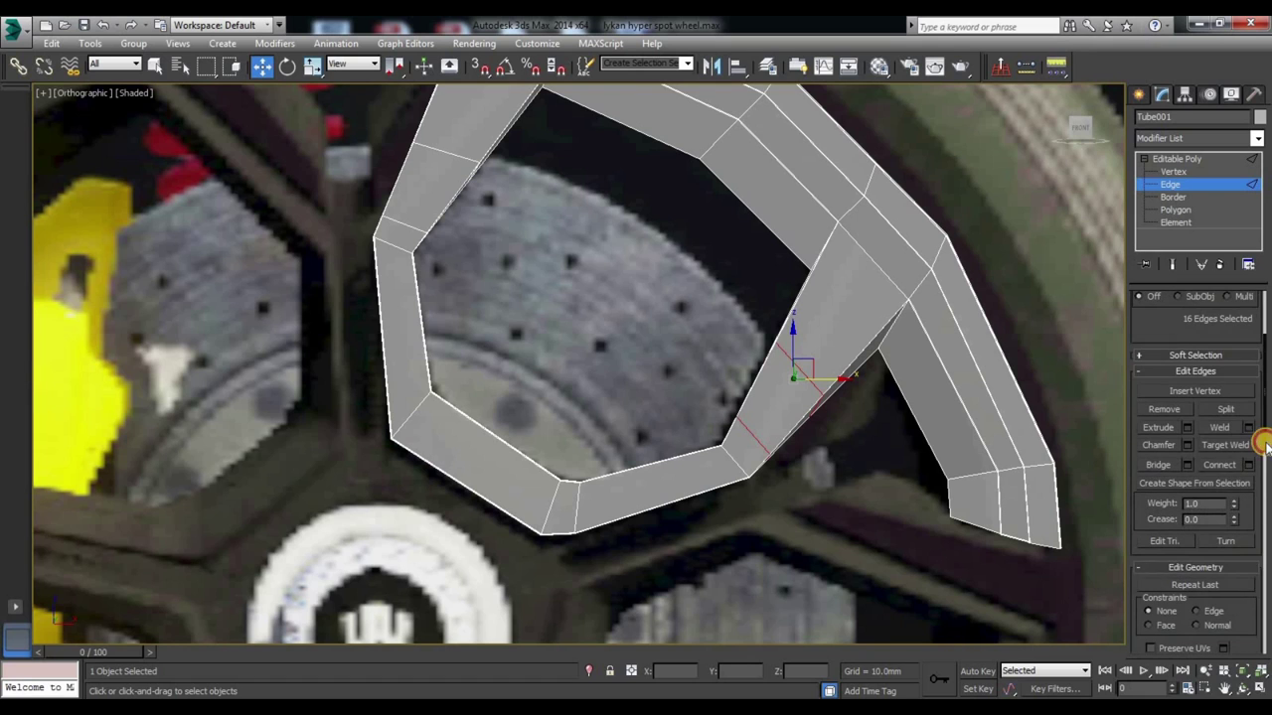
left_click(1197, 612)
left_click(666, 364)
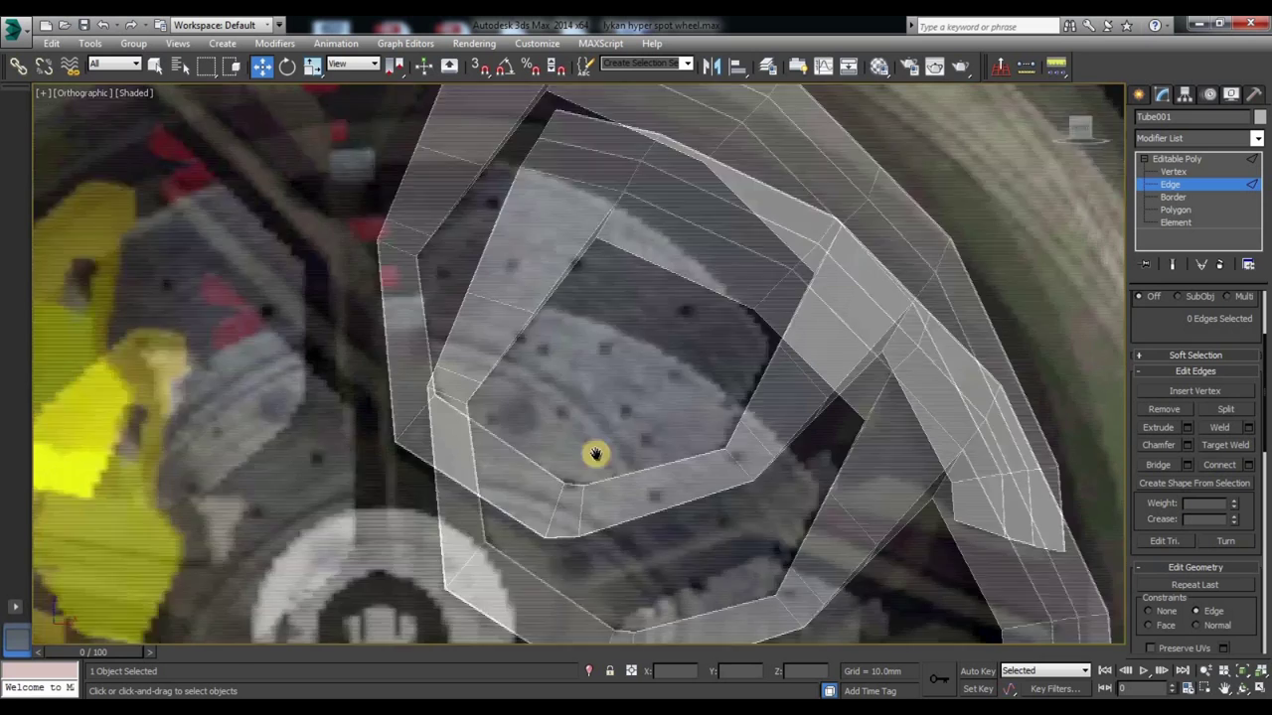
Step: Slide the new edge loop and a single junction edge upward along the rim surface
middle_click_drag(523, 282, 531, 338, "alt")
double_click(514, 340)
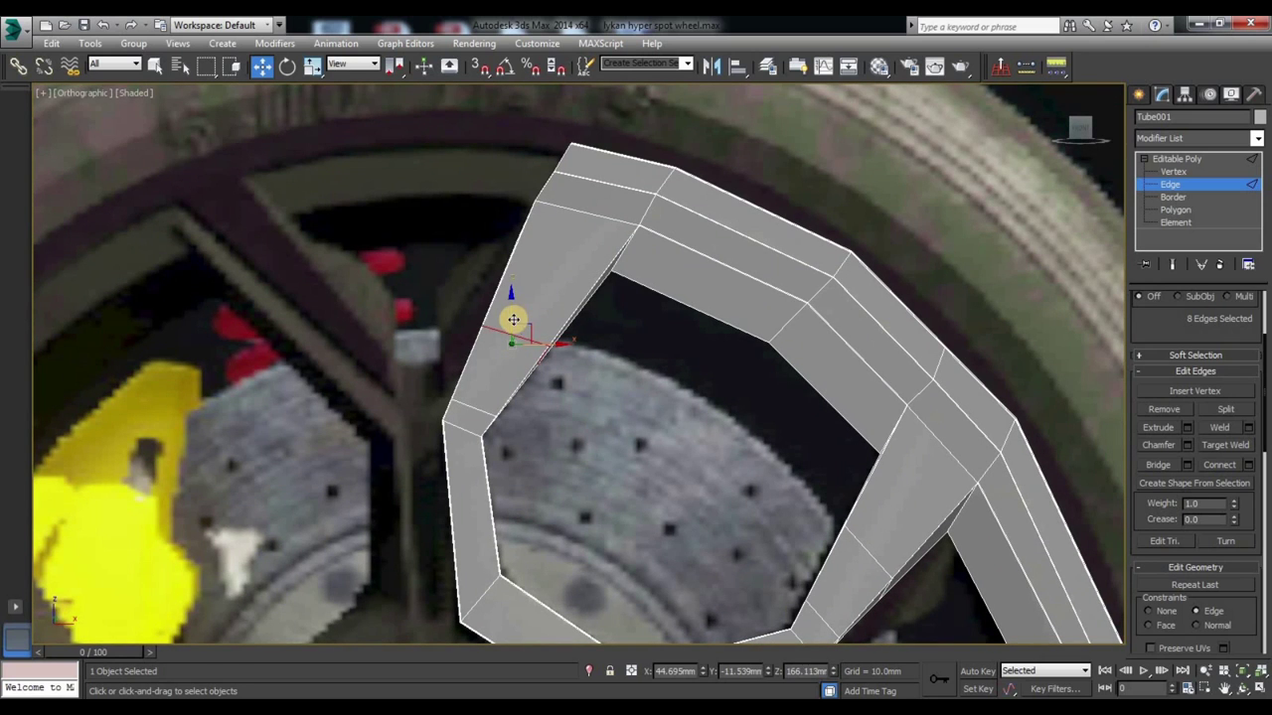
left_click_drag(511, 319, 524, 290)
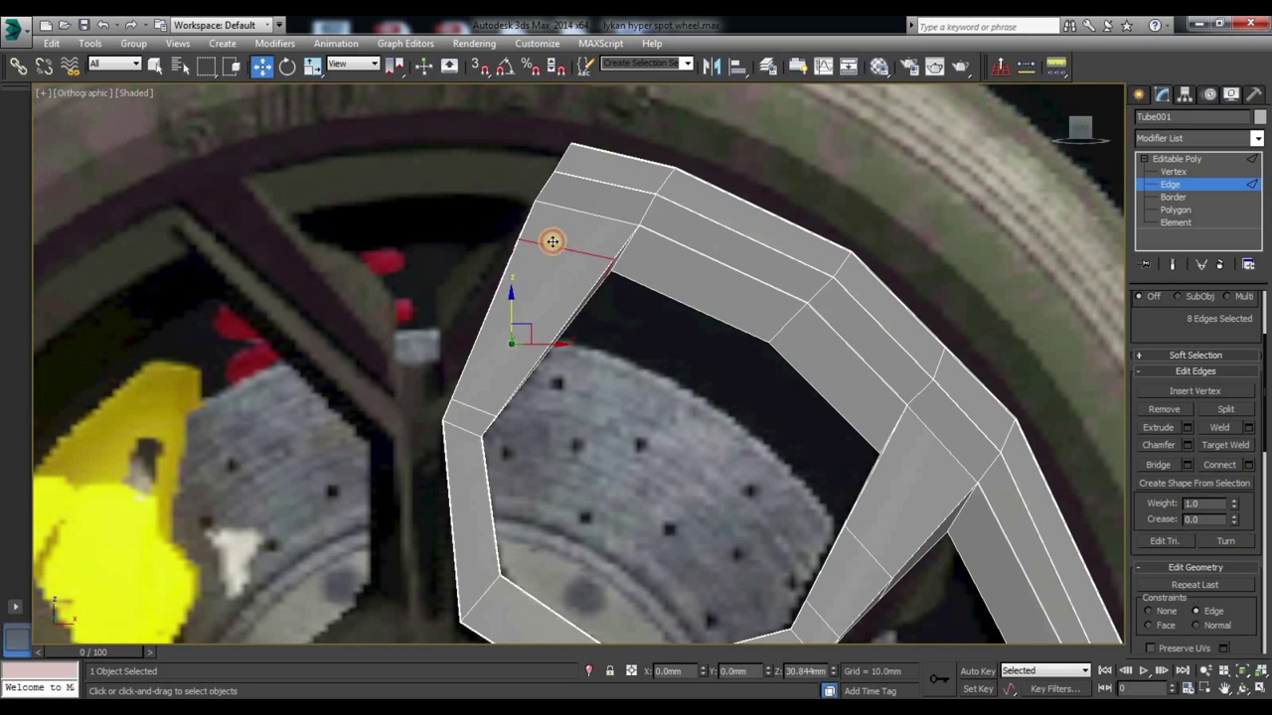
left_click(557, 232)
mouse_move(755, 477)
middle_mouse_down("alt")
mouse_move(571, 415)
mouse_move(594, 405)
middle_mouse_up("alt")
left_click_drag(586, 397, 636, 326)
Step: Reframe the wheel in the Left side view and switch to Polygon editing
mouse_move(363, 326)
middle_mouse_down("alt")
mouse_move(662, 477)
mouse_move(935, 448)
mouse_move(966, 171)
middle_mouse_up("alt")
key("2")
mouse_move(1090, 137)
middle_mouse_down("alt")
mouse_move(738, 392)
mouse_move(685, 340)
middle_mouse_up("alt")
key("f")
mouse_move(727, 406)
middle_mouse_down("alt")
mouse_move(670, 346)
mouse_move(809, 407)
middle_mouse_up("alt")
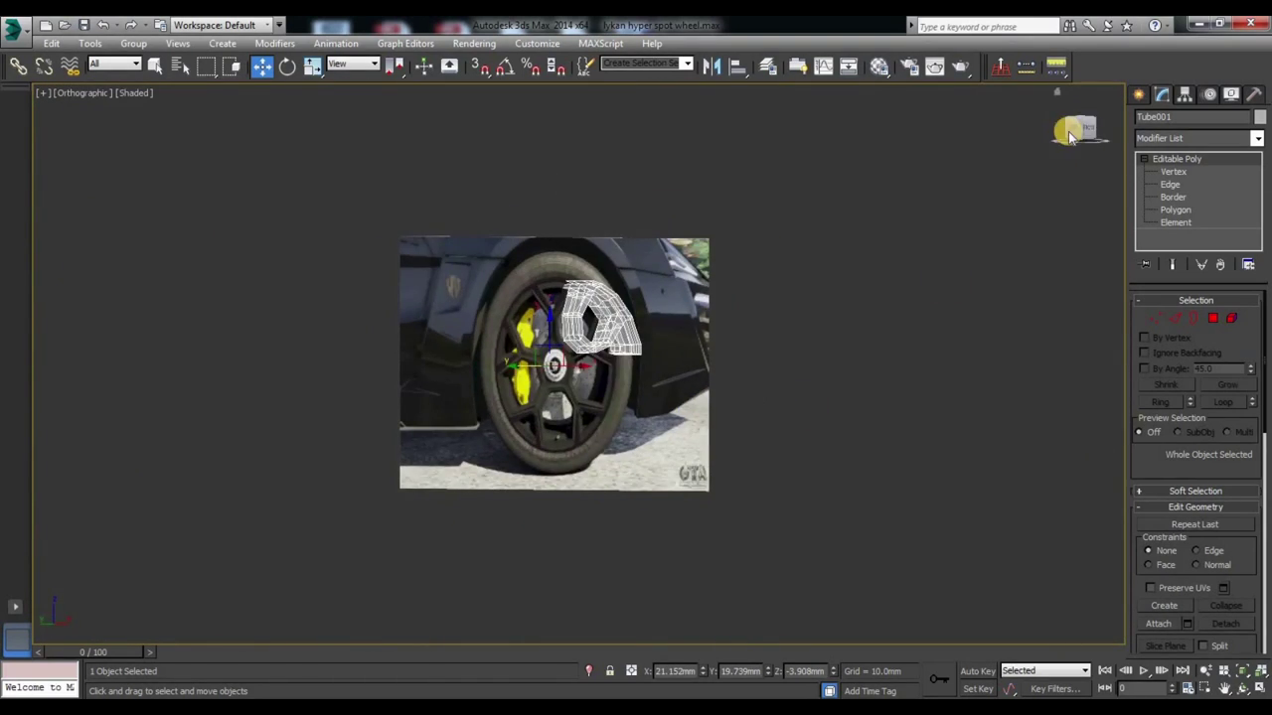
left_click(1070, 136)
key("4")
scroll(648, 308, "up", 4)
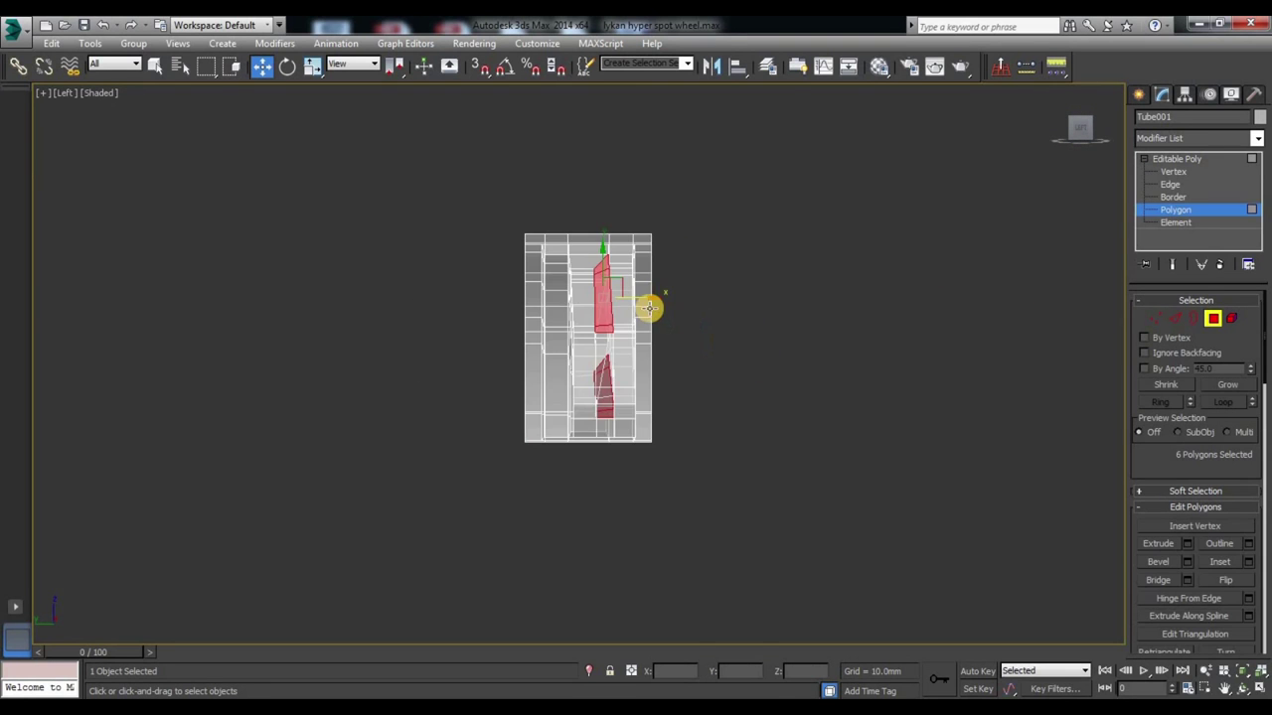
middle_click_drag(749, 368, 1252, 316, "alt")
Step: Bevel the three selected side polygons outward with a height and an inward outline
key("1")
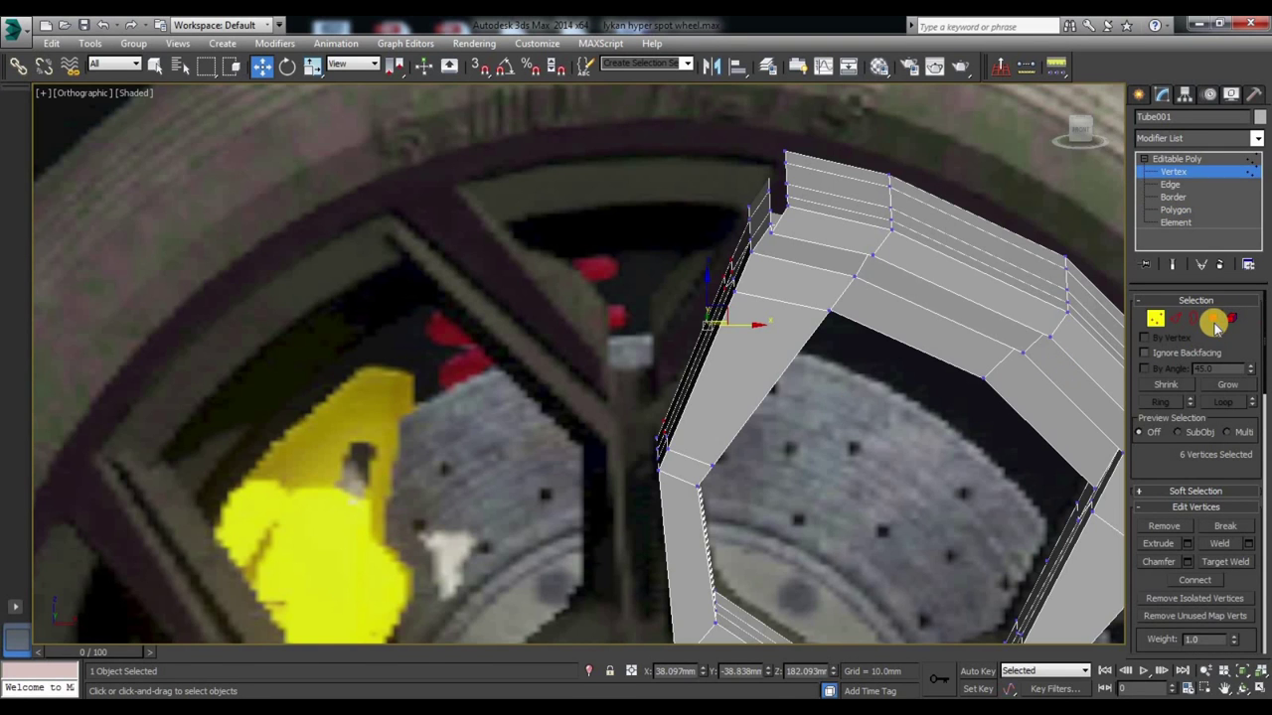
left_click(1213, 319)
mouse_move(900, 393)
middle_mouse_down("alt")
mouse_move(945, 397)
mouse_move(905, 381)
mouse_move(959, 365)
mouse_move(916, 380)
mouse_move(794, 358)
middle_mouse_up("alt")
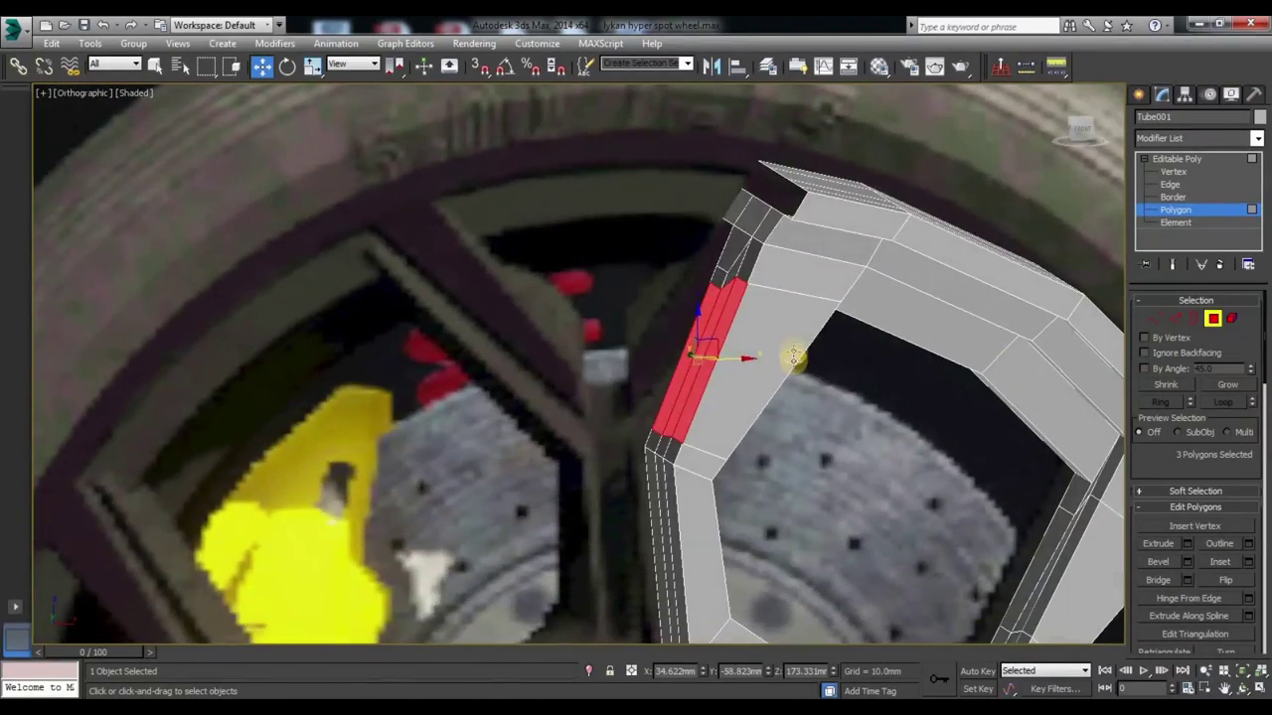
right_click(700, 348)
left_click(530, 404)
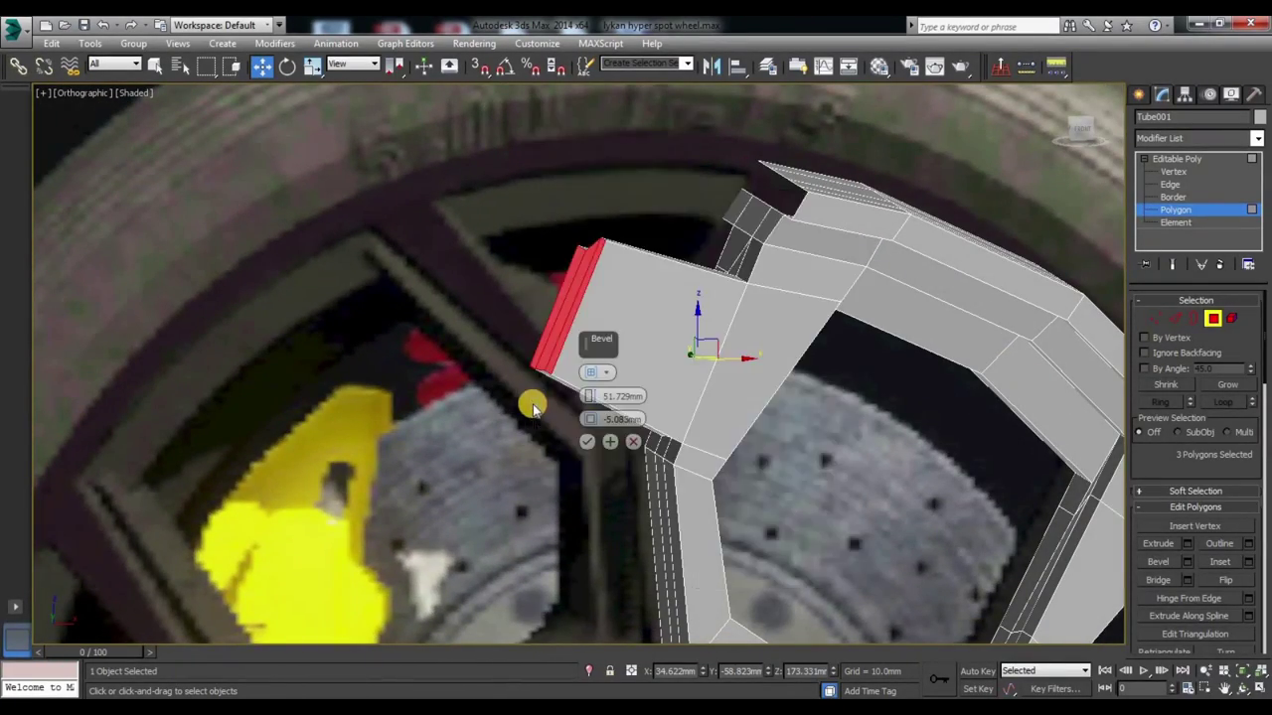
middle_click_drag(531, 404, 586, 418, "alt")
mouse_move(586, 417)
left_mouse_down()
mouse_move(590, 360)
mouse_move(591, 425)
left_mouse_up()
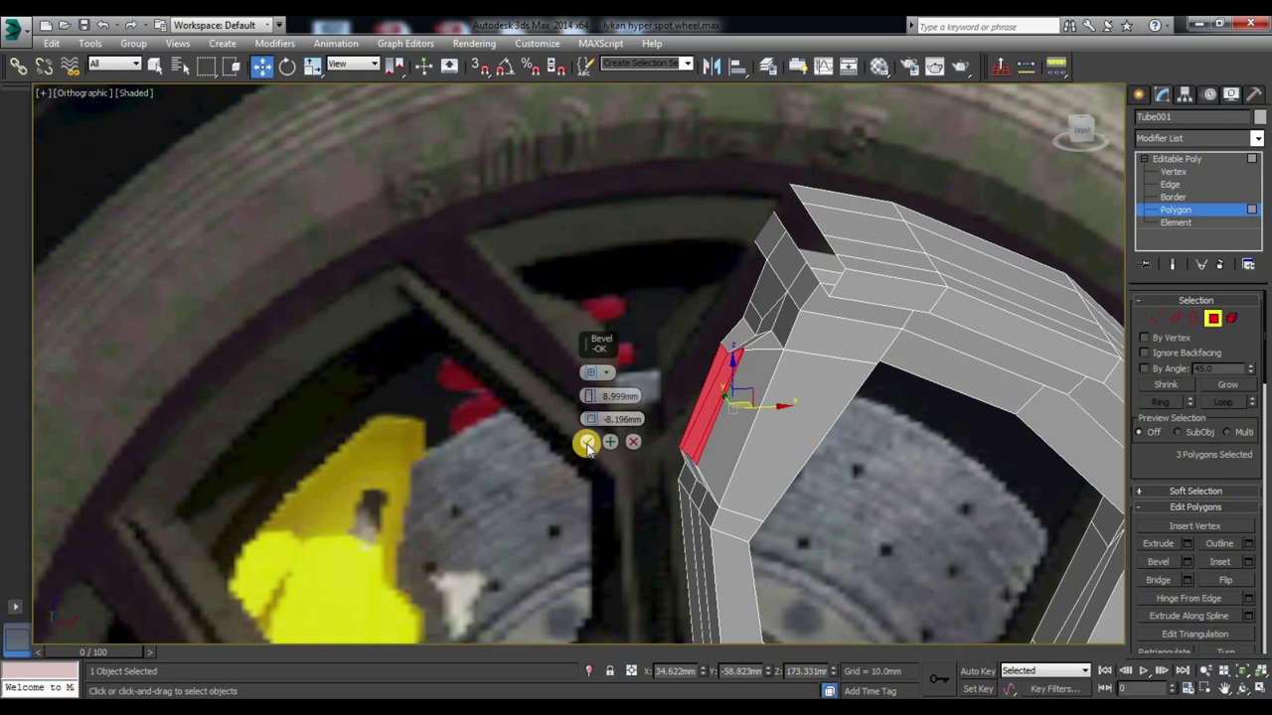
mouse_move(703, 470)
middle_mouse_down("alt")
mouse_move(824, 425)
mouse_move(801, 400)
mouse_move(729, 475)
mouse_move(710, 458)
middle_mouse_up("alt")
Step: In Front view, move the four beveled lip vertices to fit the reference
left_click(1086, 130)
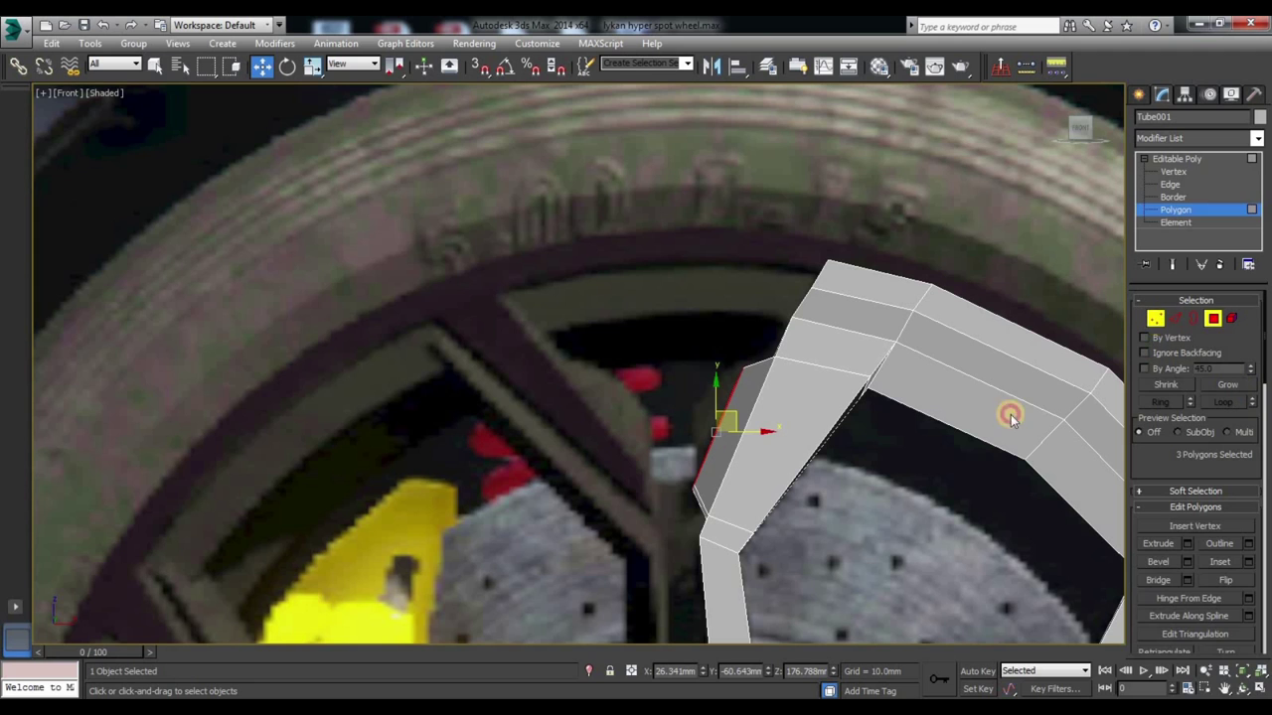
key("1")
left_click_drag(703, 497, 706, 491)
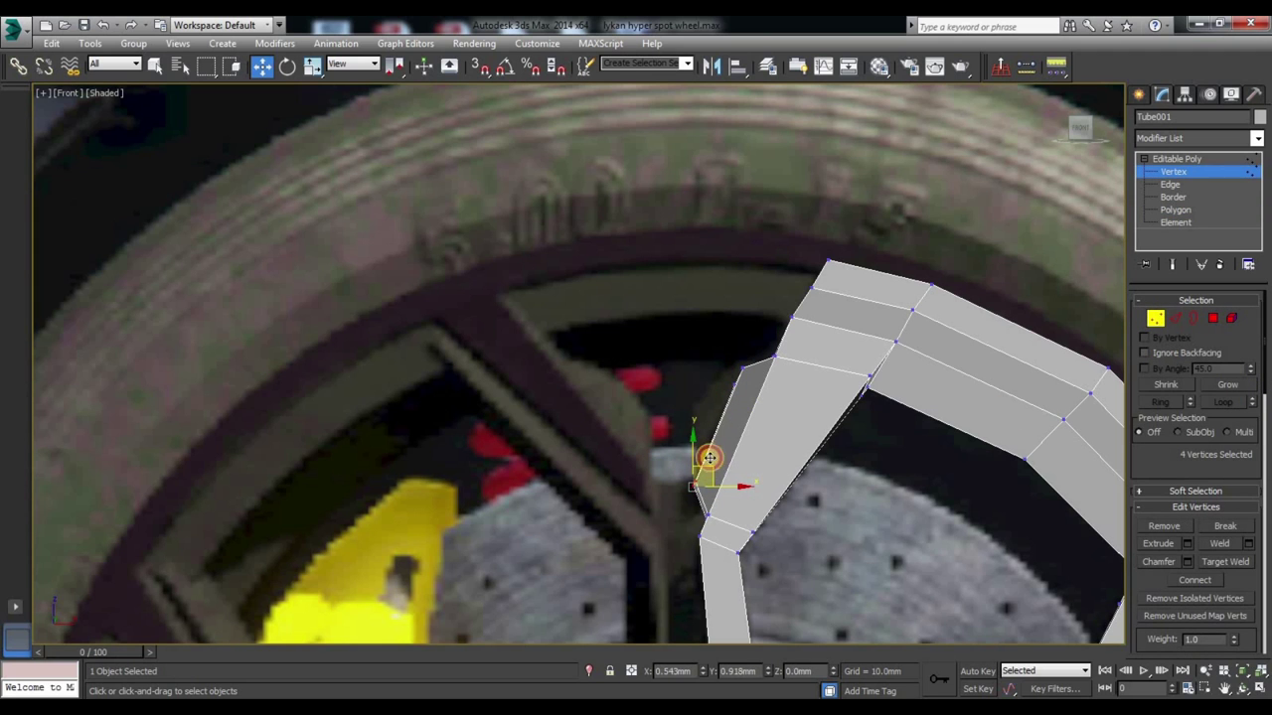
scroll(730, 507, "up", 3)
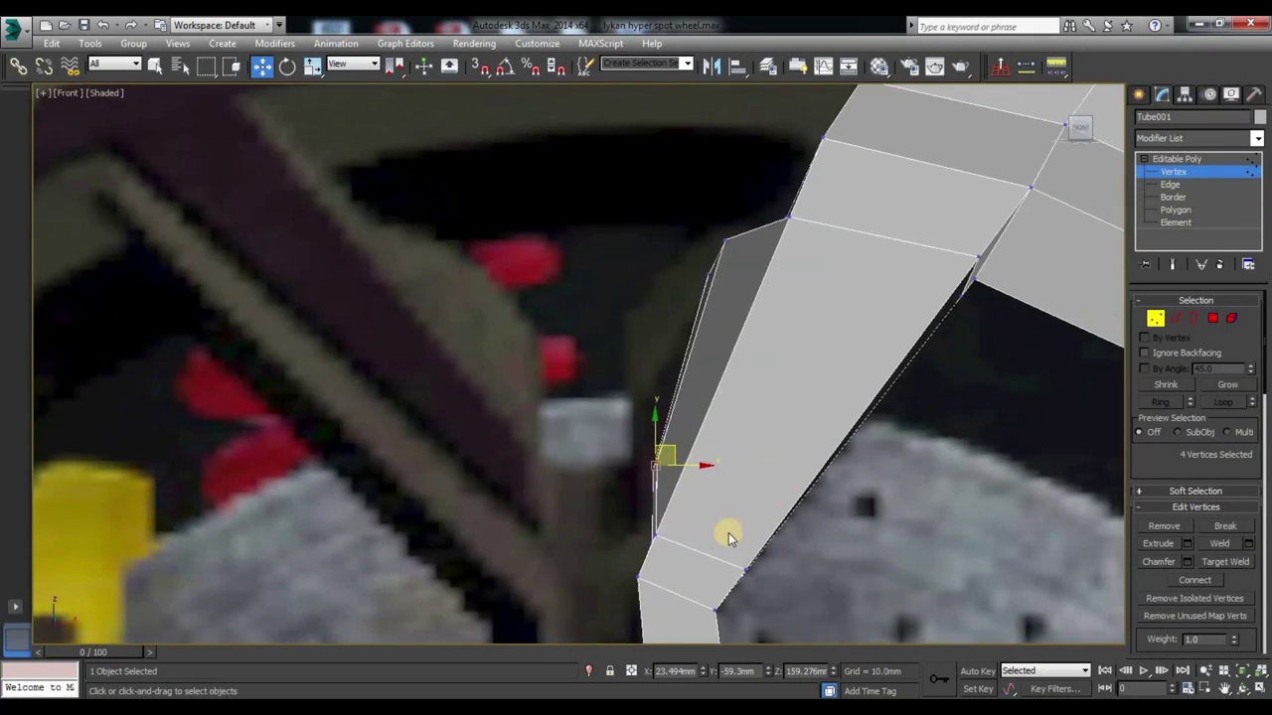
mouse_move(672, 438)
left_mouse_down()
mouse_move(647, 417)
mouse_move(667, 443)
mouse_move(650, 442)
left_mouse_up()
middle_click_drag(665, 224, 660, 329)
left_click_drag(667, 317, 726, 397)
left_click_drag(723, 344, 753, 336)
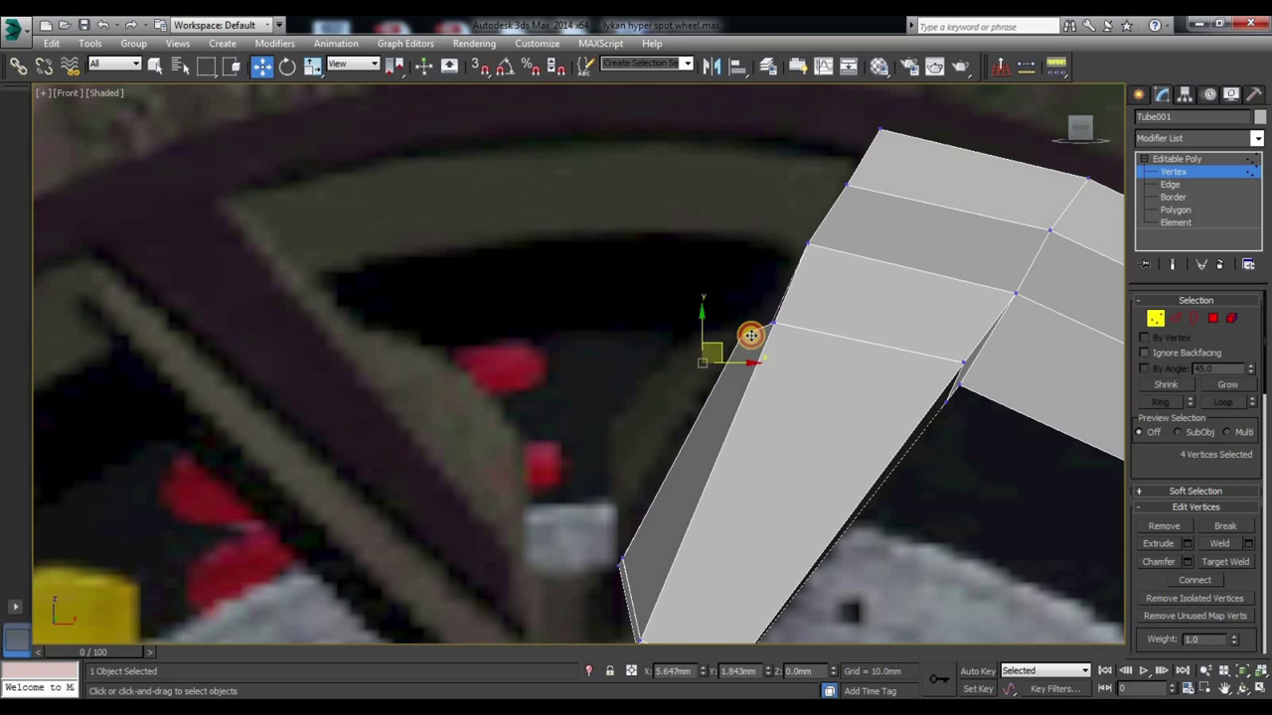
scroll(750, 335, "down", 2)
left_click(756, 472)
scroll(943, 506, "down", 3)
mouse_move(806, 553)
middle_mouse_down()
mouse_move(719, 492)
mouse_move(650, 372)
mouse_move(701, 463)
middle_mouse_up()
Step: Select the spoke's three side polygons and commit the bevel on them
left_click(1212, 318)
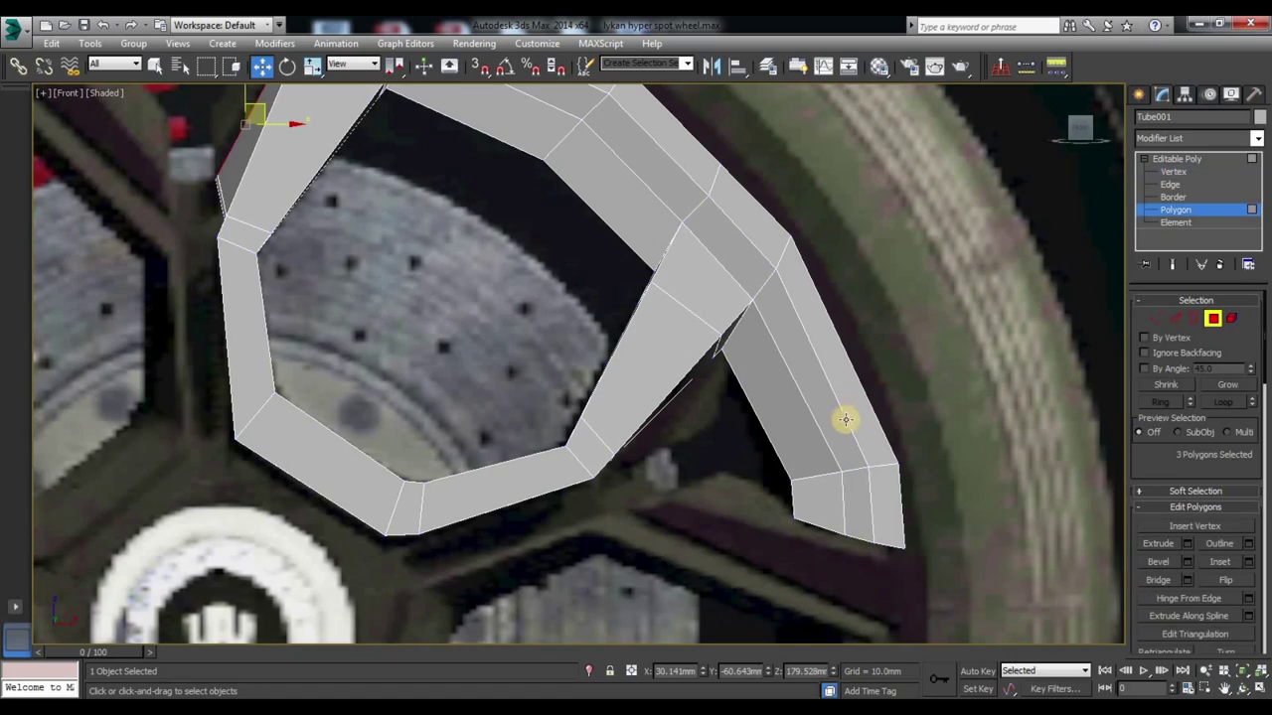
middle_click_drag(789, 440, 630, 307, "alt")
left_click(629, 307)
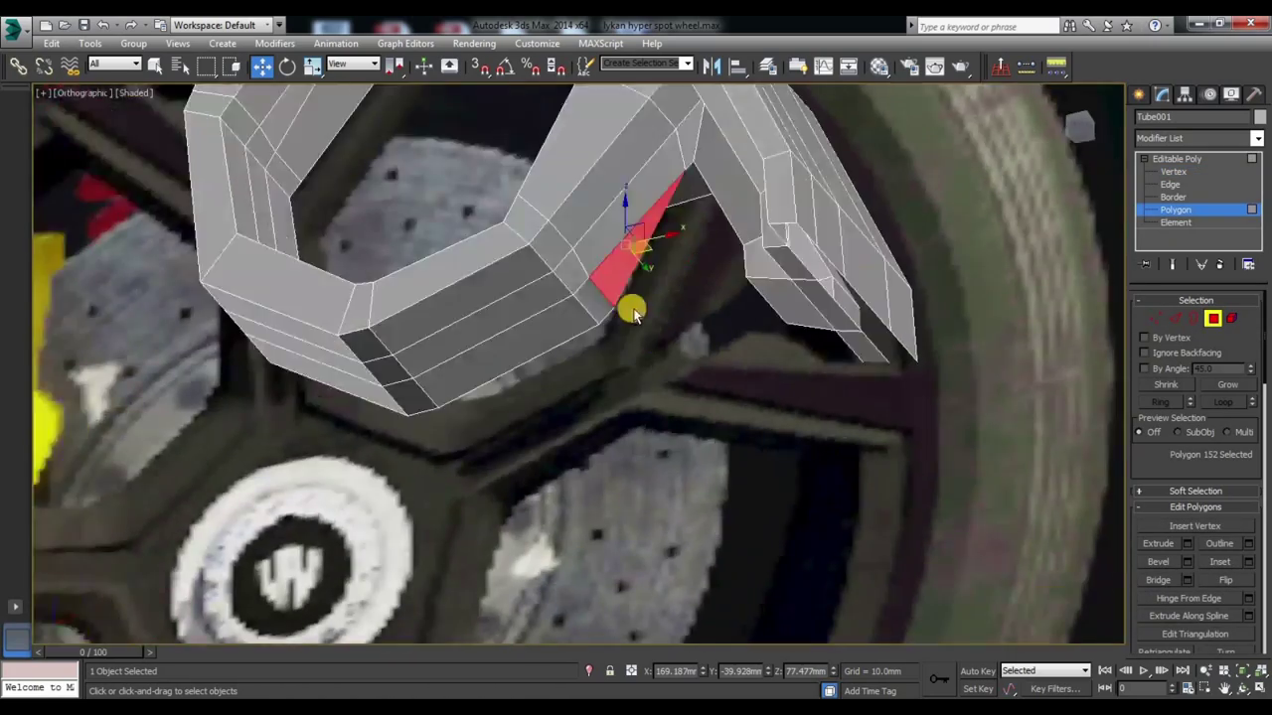
left_click(607, 159, "ctrl")
left_click(626, 199, "ctrl")
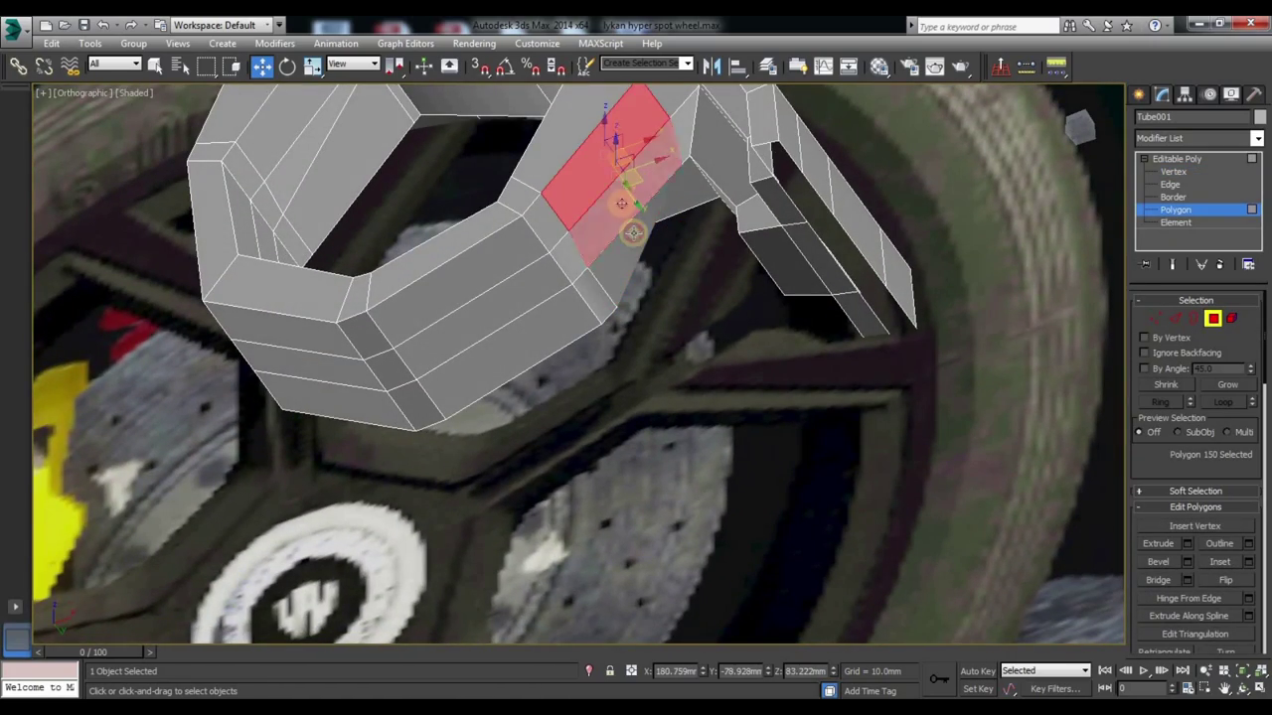
right_click(619, 234)
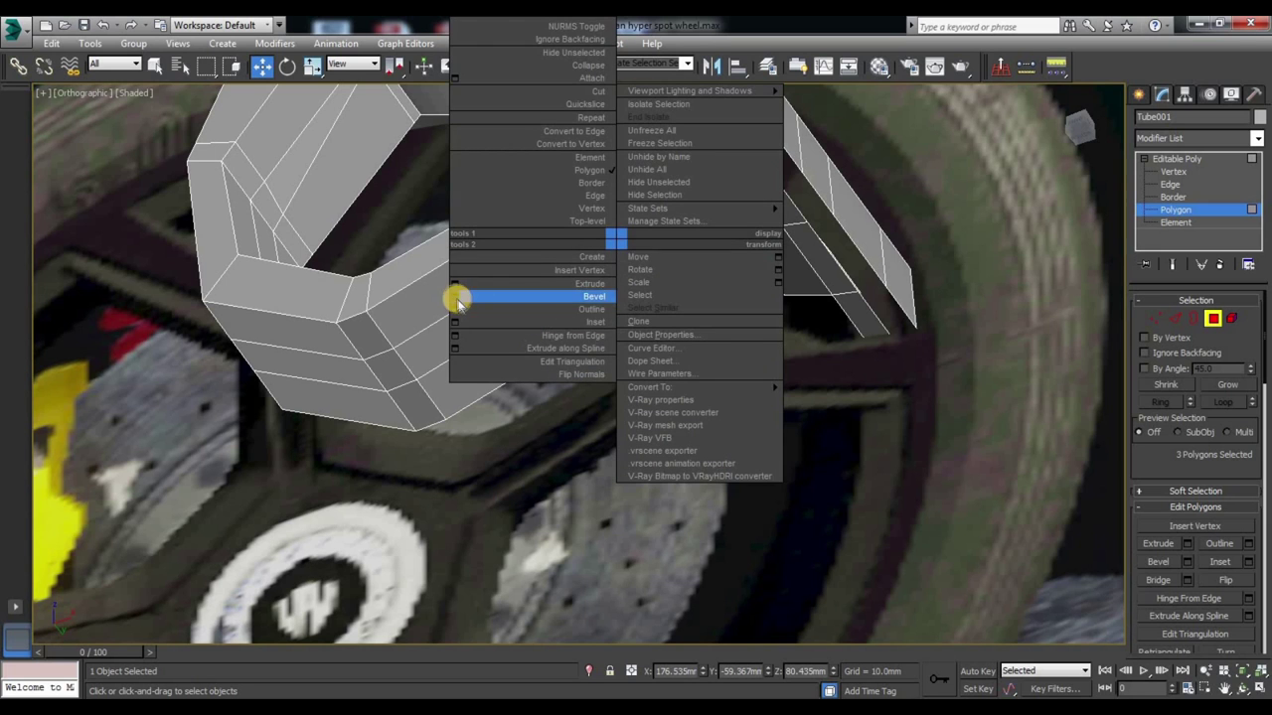
left_click(454, 295)
left_click(587, 441)
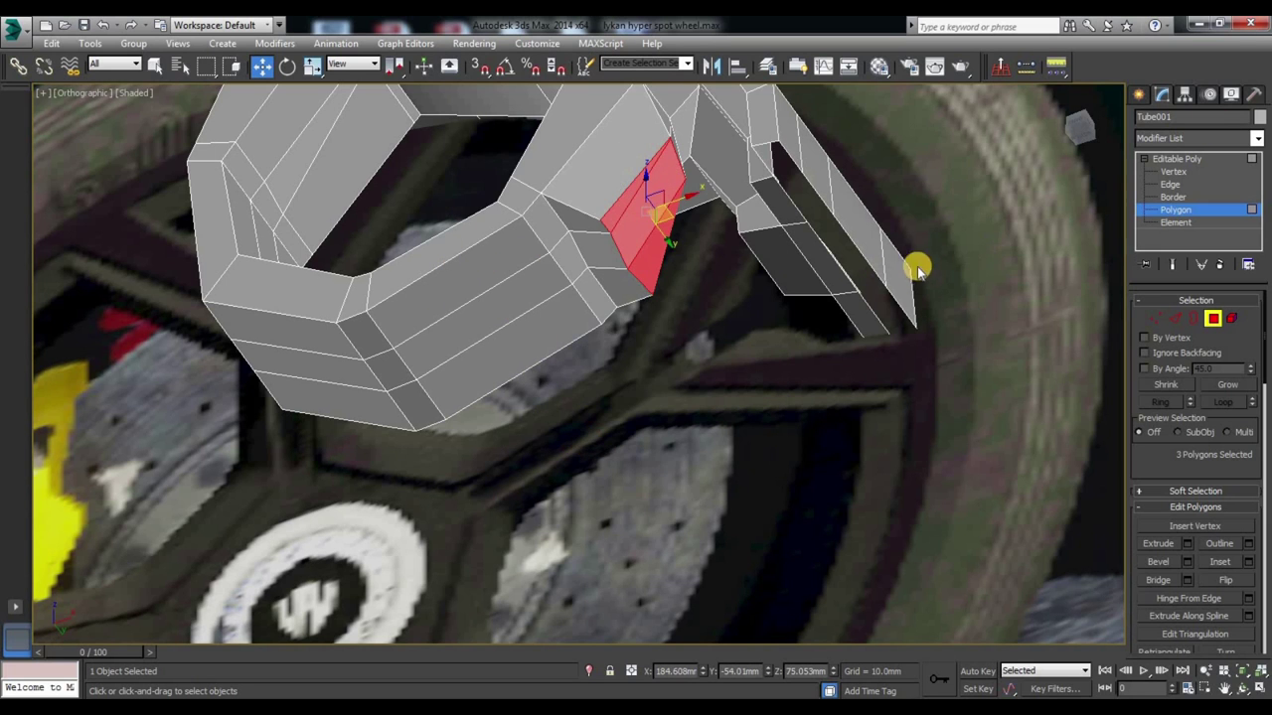
Step: At Vertex level in a front view, select the four vertices at the spoke tip
middle_click_drag(904, 279, 928, 337, "alt")
left_click(1078, 127)
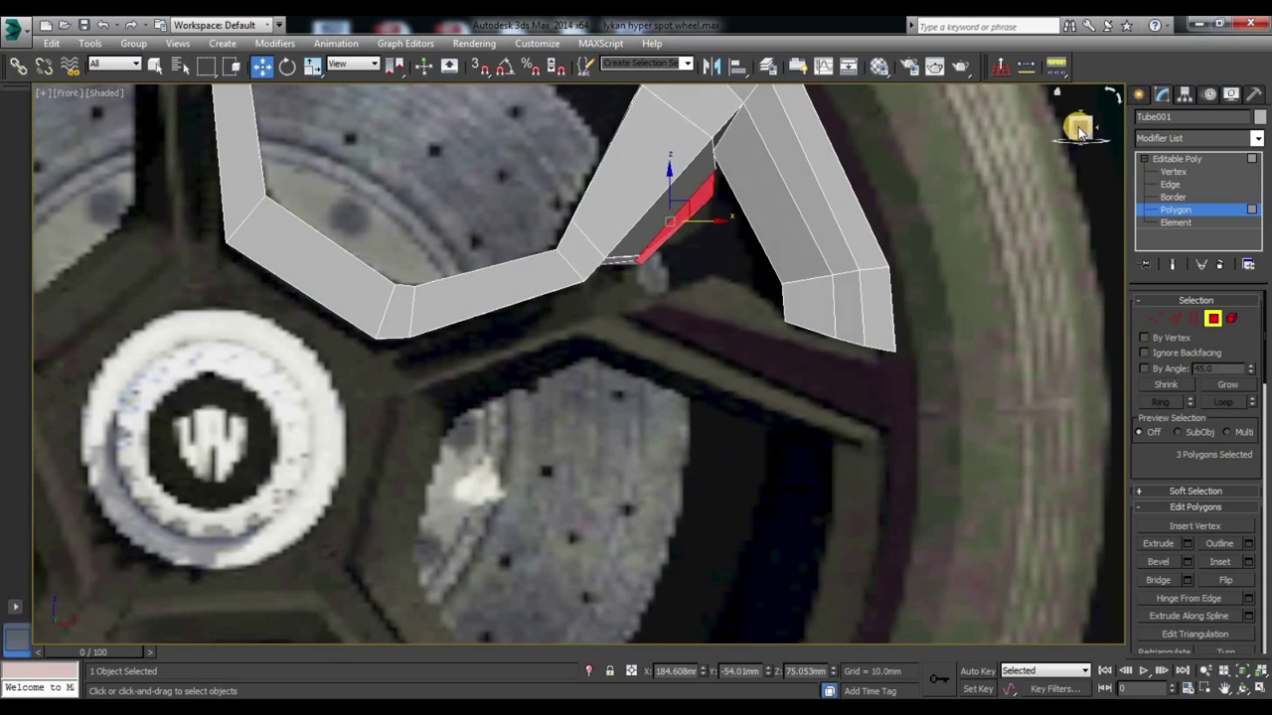
middle_click_drag(830, 267, 808, 238, "alt")
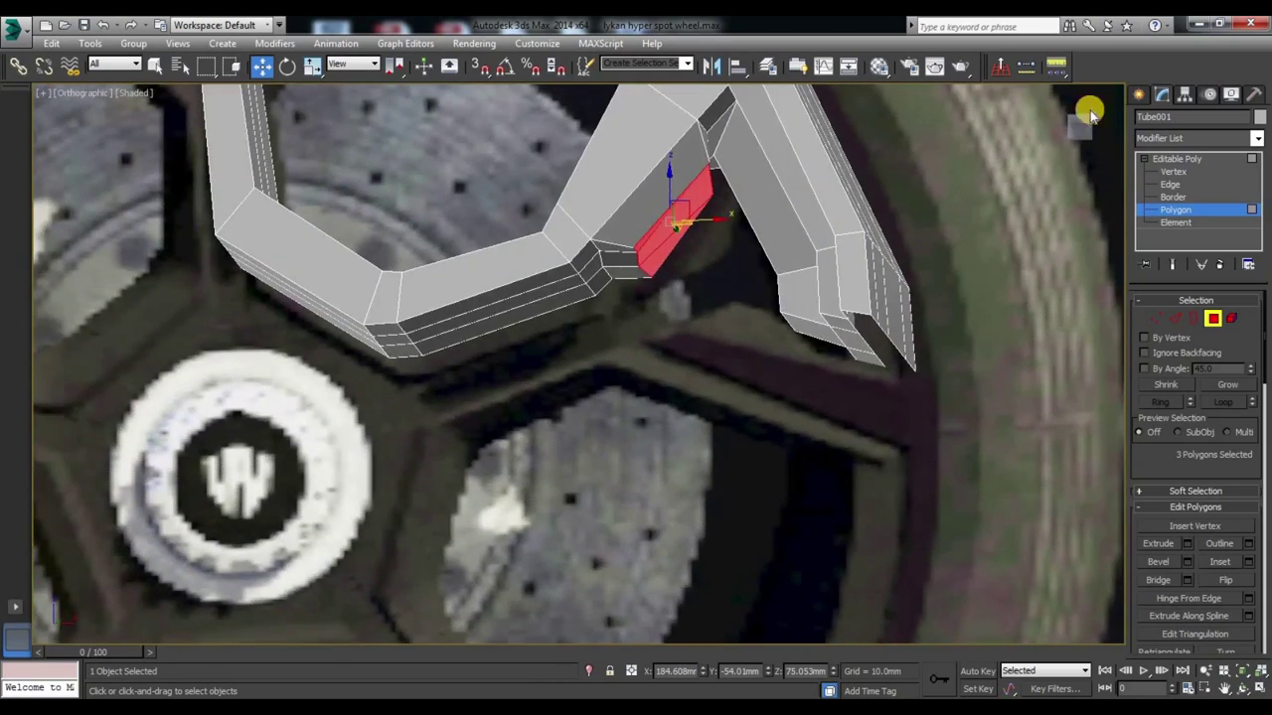
left_click_drag(1087, 108, 1078, 124)
left_click(1158, 319)
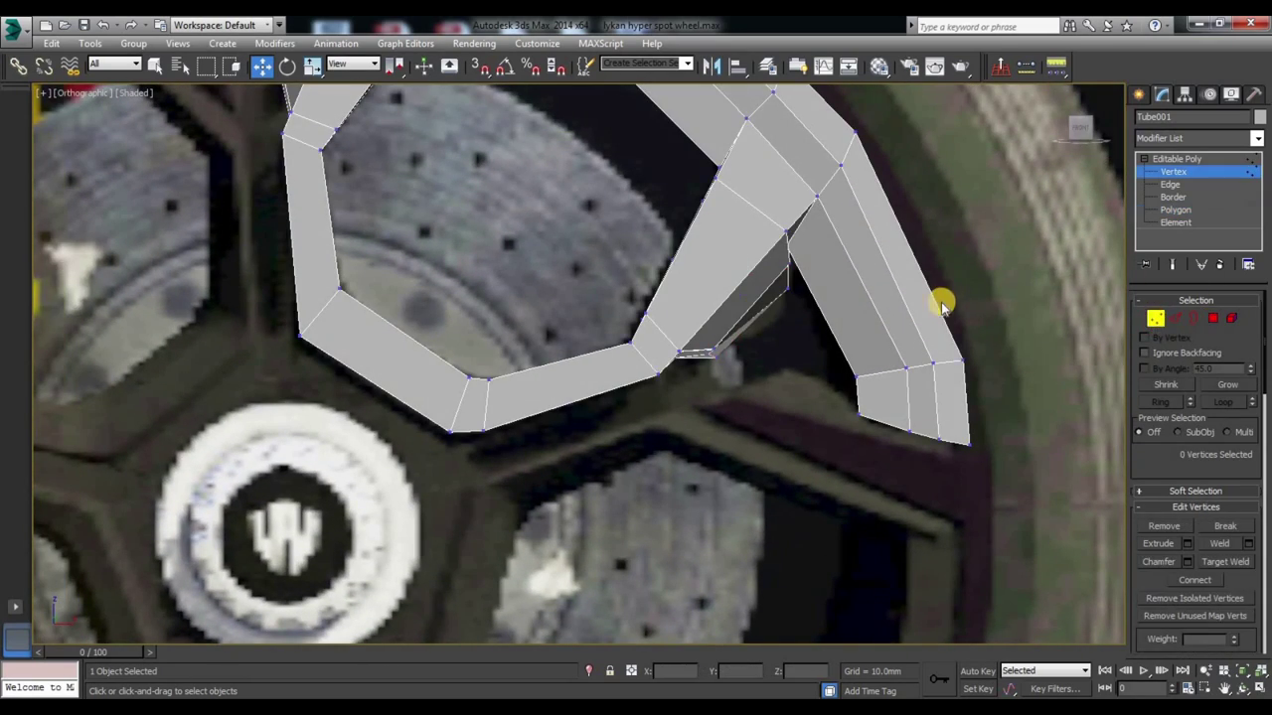
left_click(722, 368)
key("r")
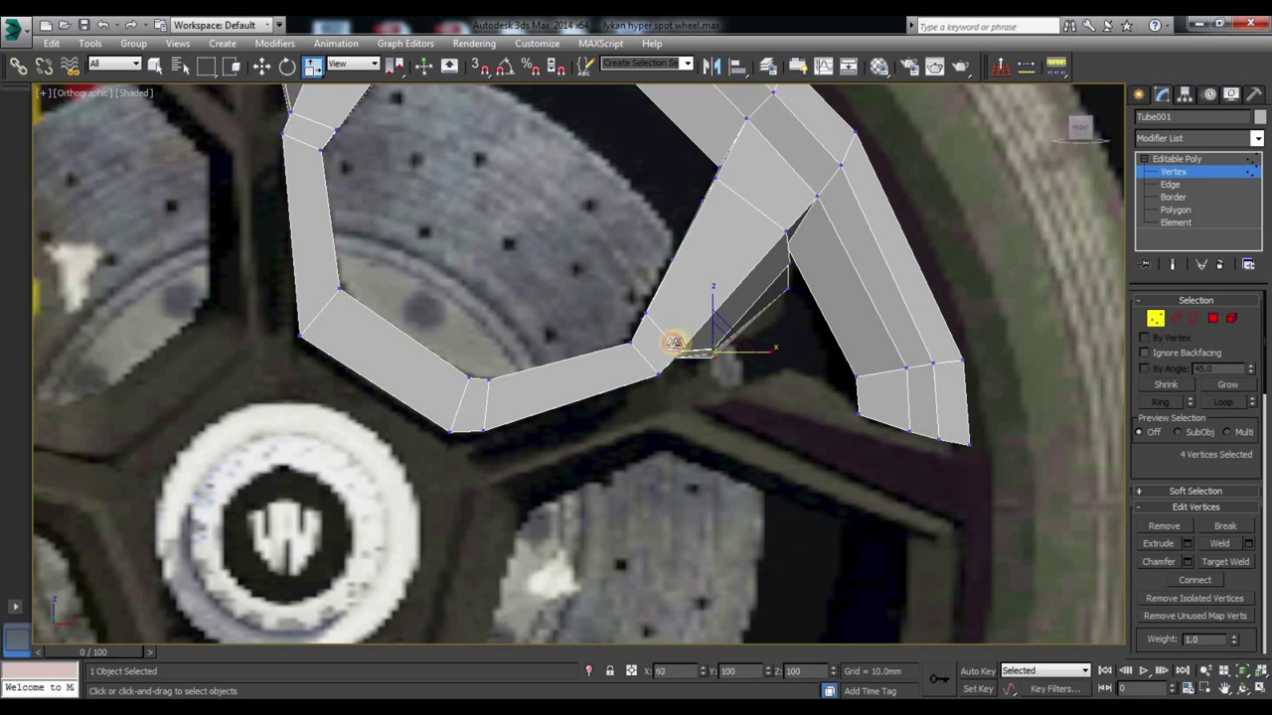
Step: From a side view, reselect the vertices at the spoke corner
mouse_move(838, 374)
middle_mouse_down("alt")
mouse_move(809, 361)
mouse_move(838, 241)
mouse_move(884, 293)
mouse_move(874, 369)
mouse_move(772, 327)
mouse_move(772, 308)
middle_mouse_up("alt")
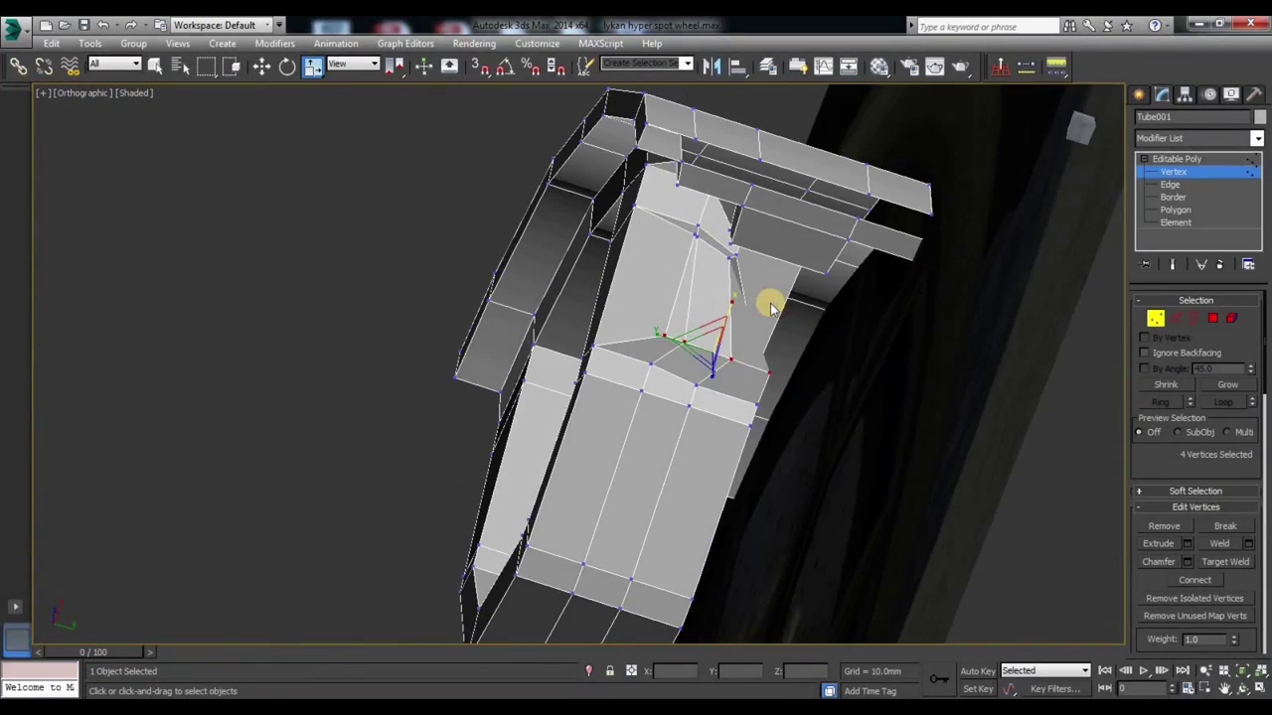
left_click(693, 234)
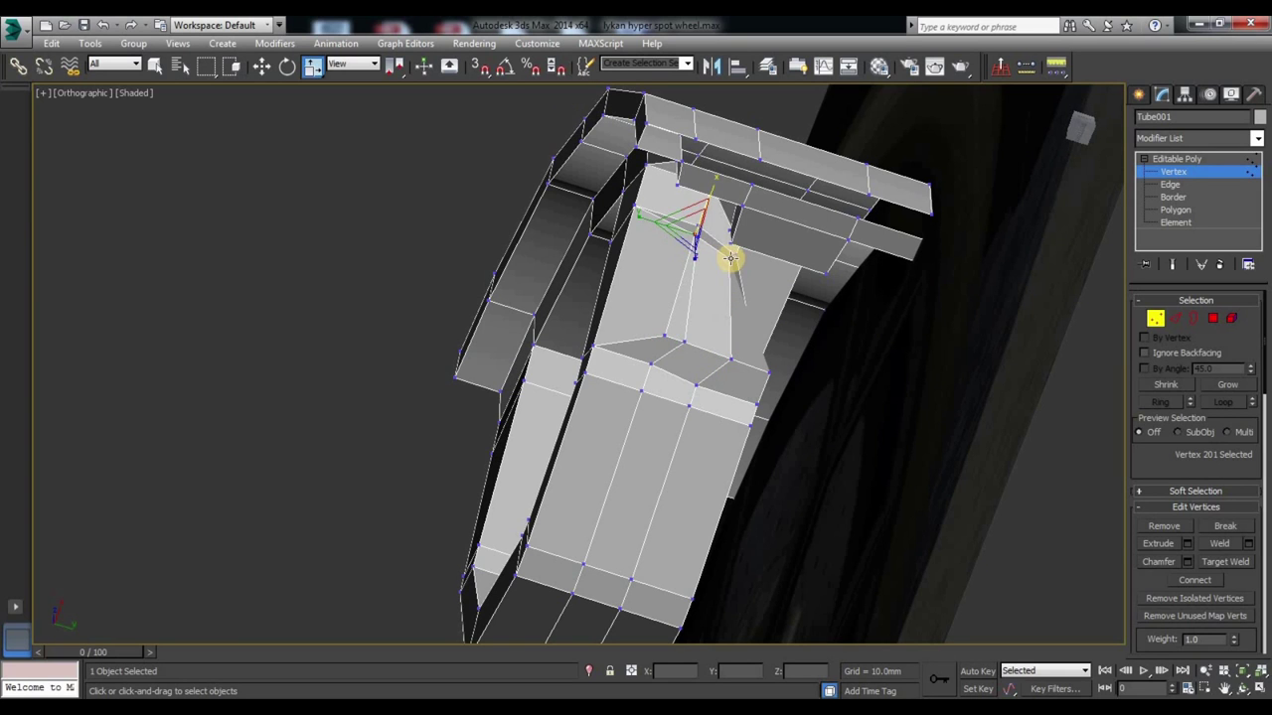
left_click(731, 258)
key("super")
left_click(695, 238)
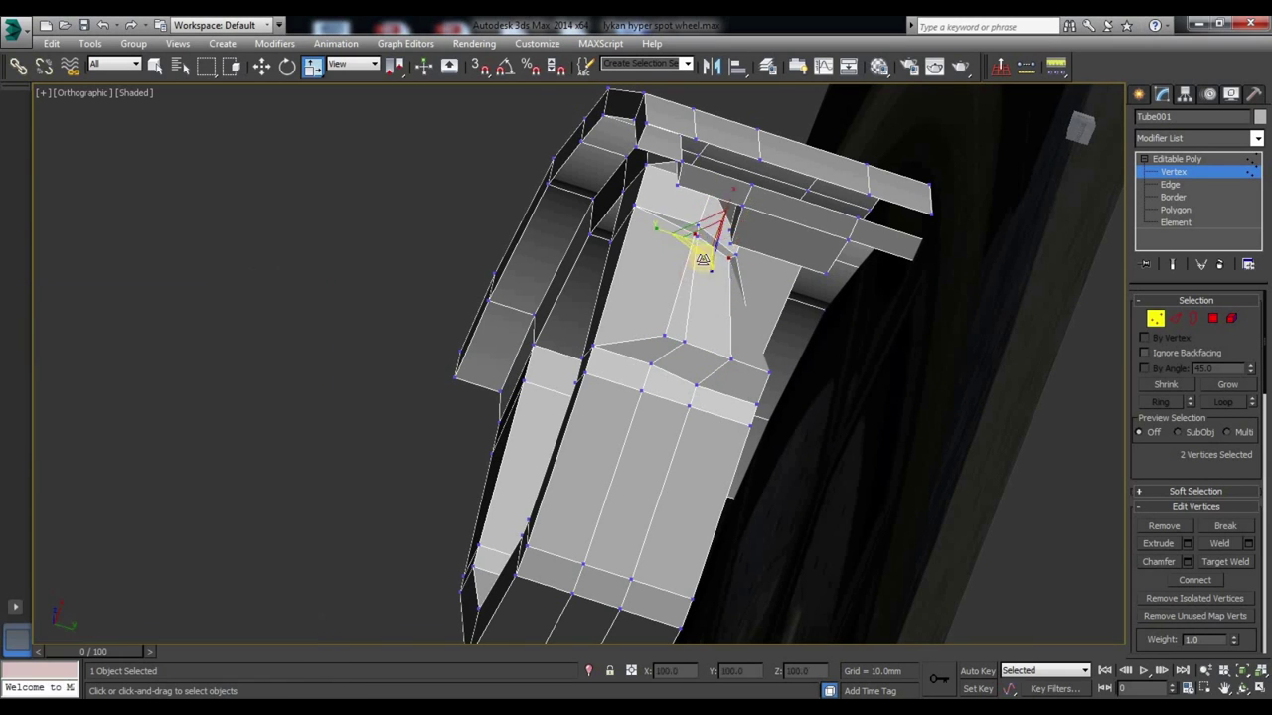
scroll(695, 235, "up", 3)
scroll(685, 227, "up", 3)
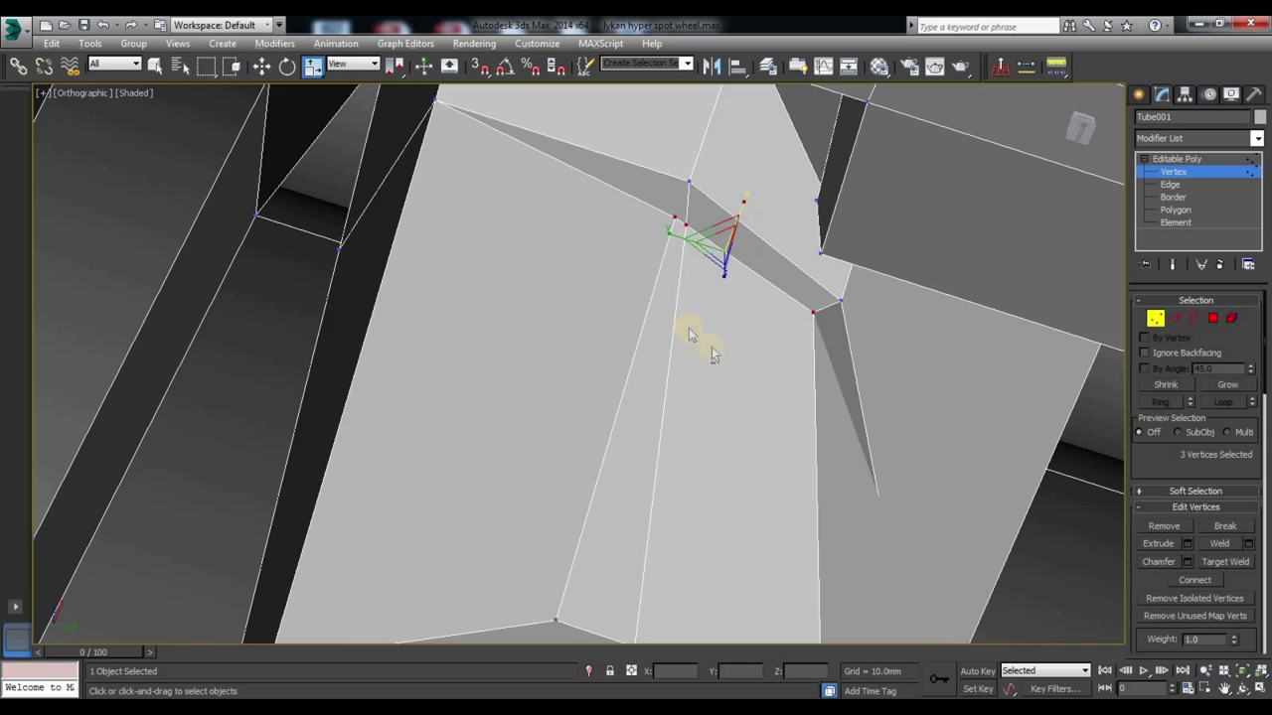
scroll(711, 350, "down", 3)
scroll(789, 431, "down", 3)
scroll(610, 483, "down", 2)
left_click(930, 284)
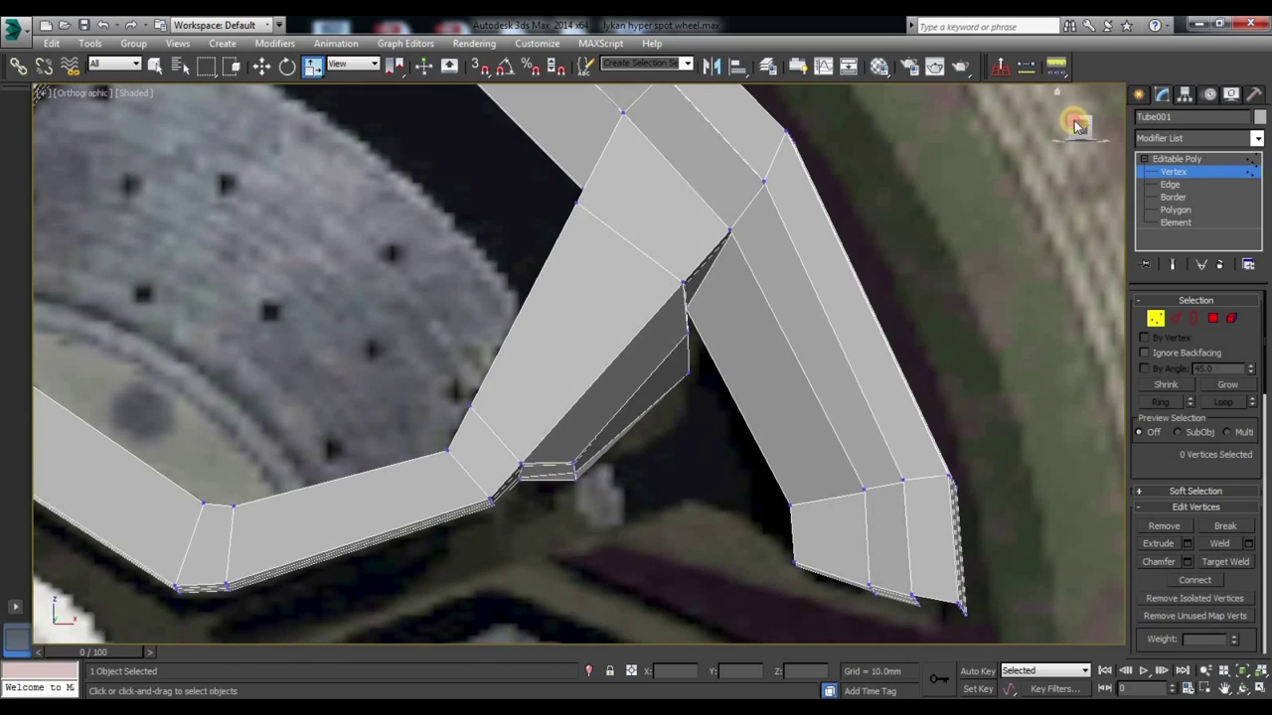
middle_click_drag(639, 460, 605, 403)
Step: Move the spoke tip vertices about -3.9 mm to line up with the inner ring
key("w")
left_click_drag(596, 368, 605, 386)
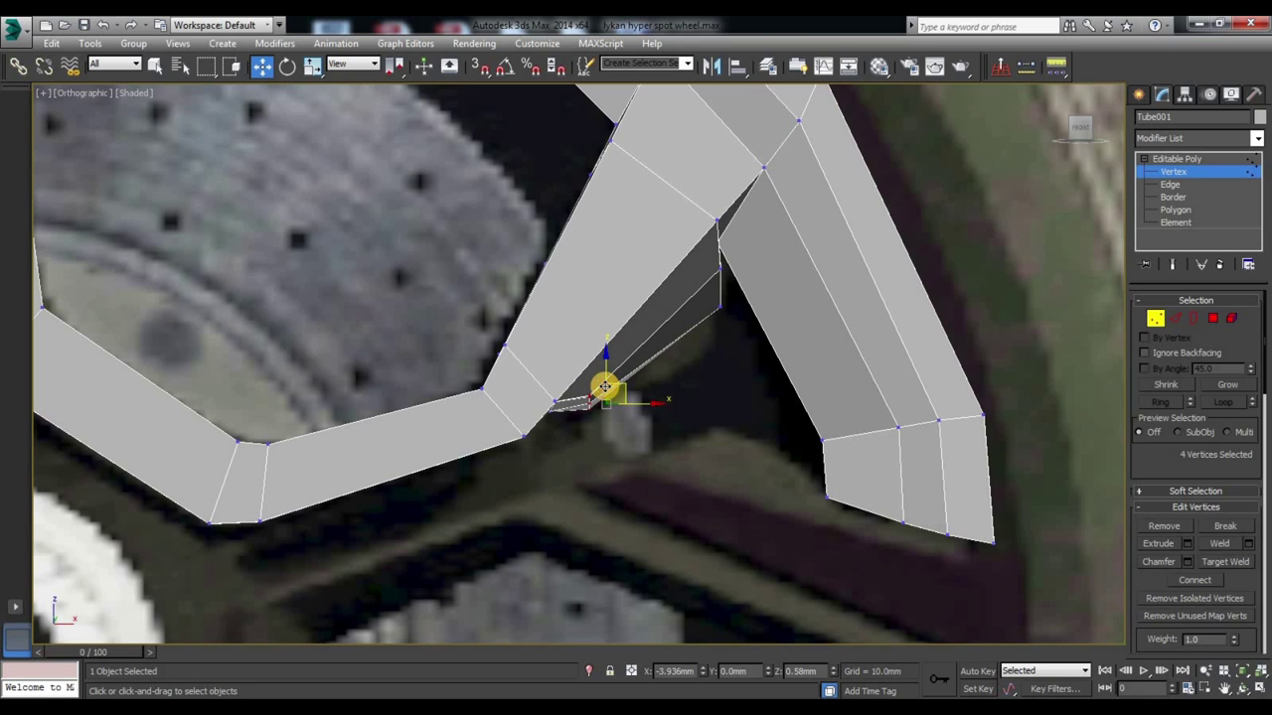
middle_click_drag(321, 364, 527, 417)
left_click(426, 347)
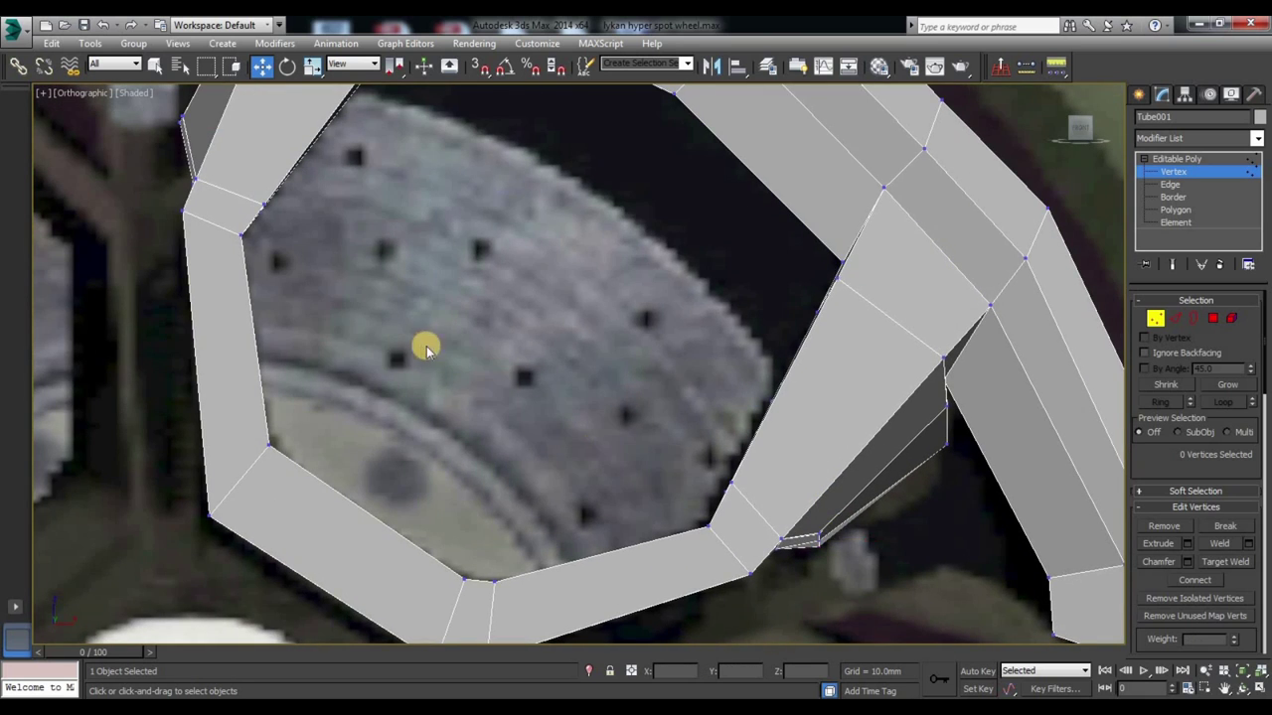
middle_click_drag(426, 347, 503, 502)
middle_click_drag(428, 412, 309, 254)
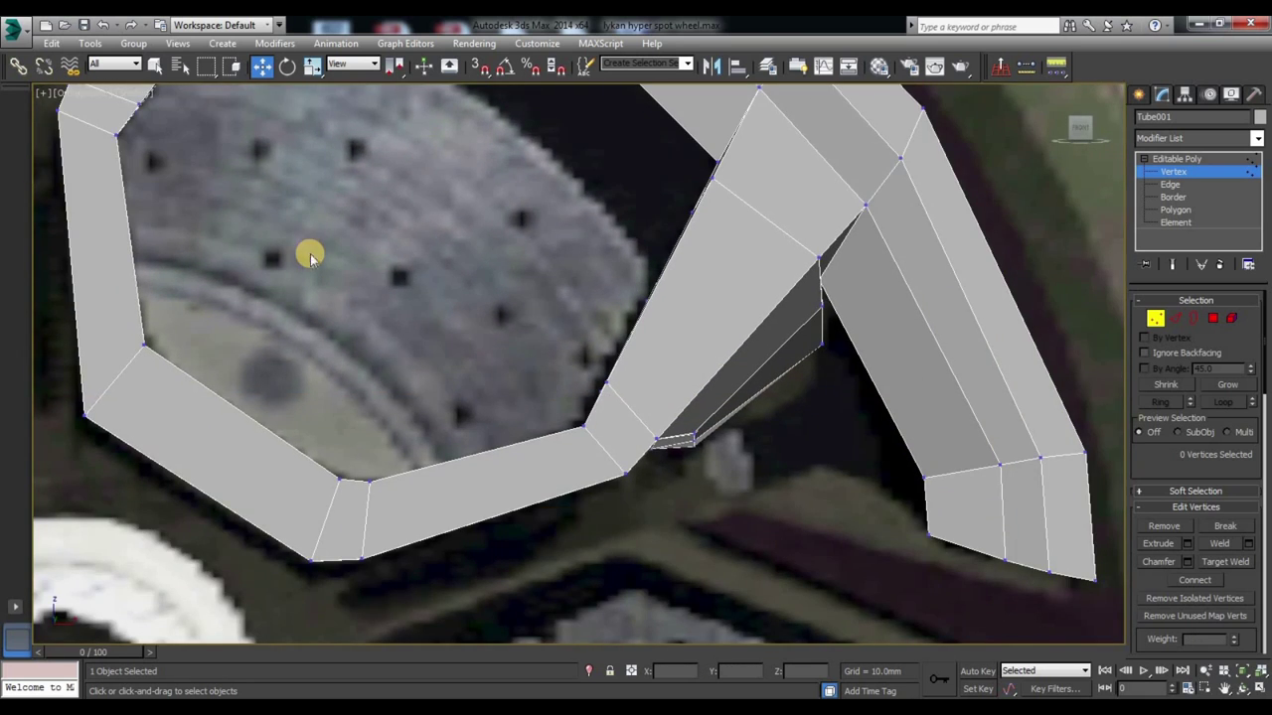
Step: Bevel the three spoke side polygons with 5.622mm height and 0.562mm outline
left_click(1211, 321)
mouse_move(805, 427)
middle_mouse_down("alt")
mouse_move(752, 355)
mouse_move(779, 350)
mouse_move(818, 375)
mouse_move(818, 427)
mouse_move(759, 380)
middle_mouse_up("alt")
right_click(759, 380)
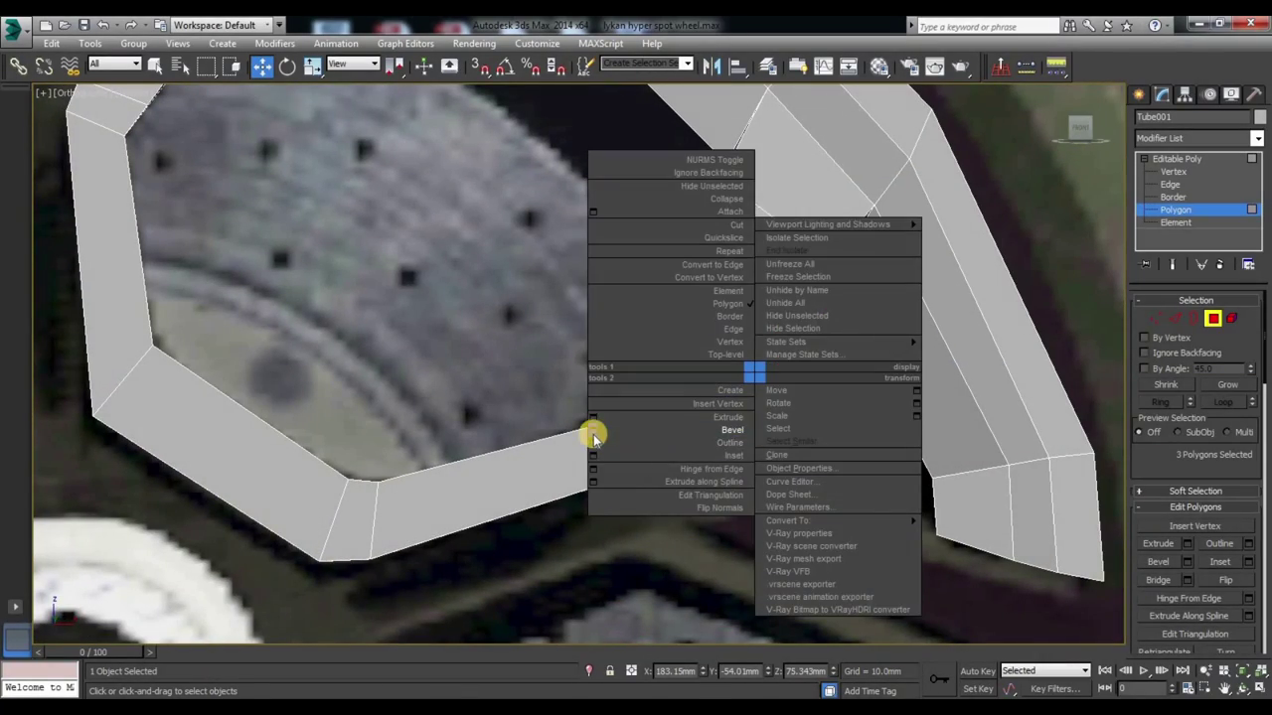
left_click(593, 434)
mouse_move(637, 467)
middle_mouse_down("alt")
mouse_move(815, 446)
mouse_move(752, 378)
mouse_move(766, 406)
mouse_move(590, 440)
middle_mouse_up("alt")
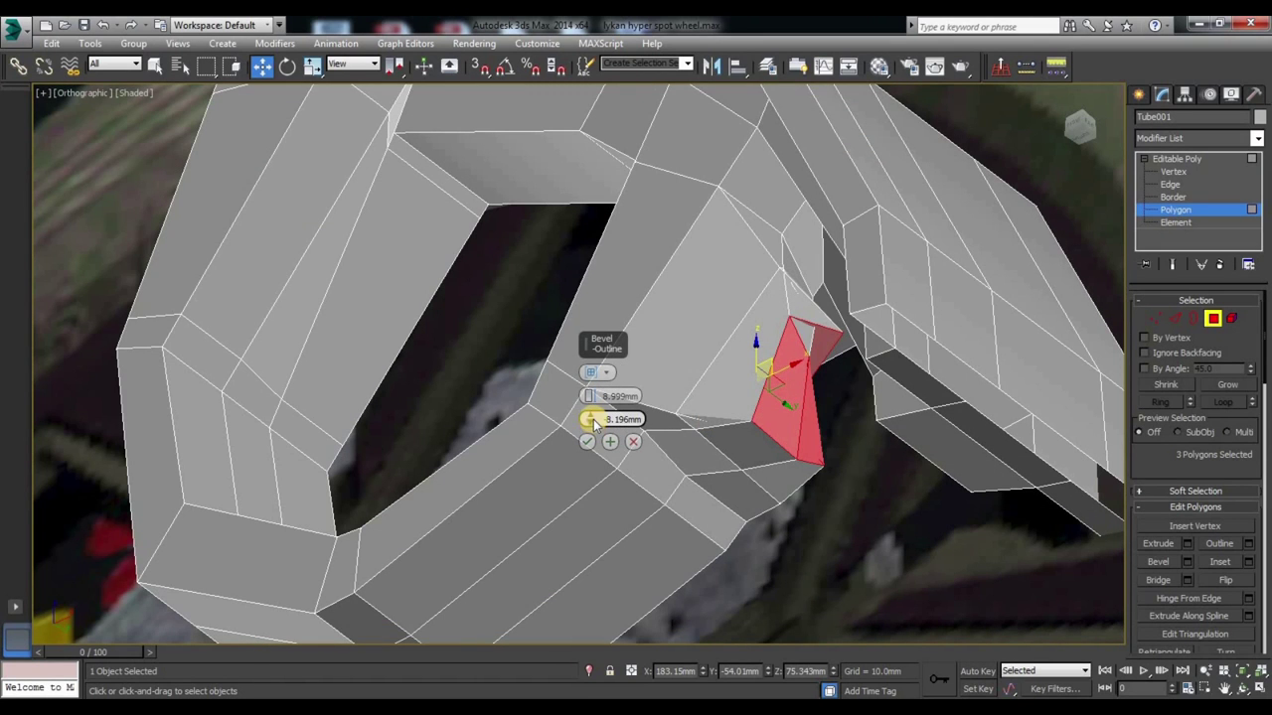
right_click(589, 422)
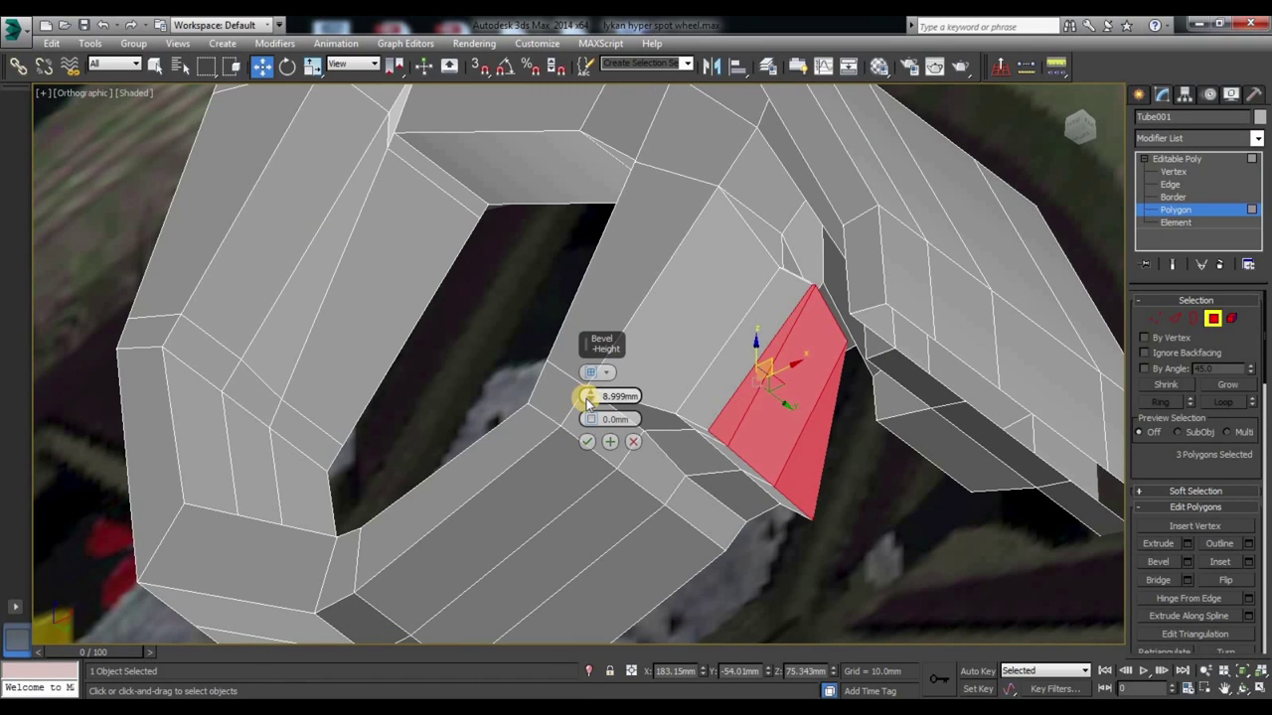
right_click(586, 397)
left_click_drag(587, 398, 590, 372)
mouse_move(590, 421)
left_mouse_down()
mouse_move(587, 399)
mouse_move(591, 418)
left_mouse_up()
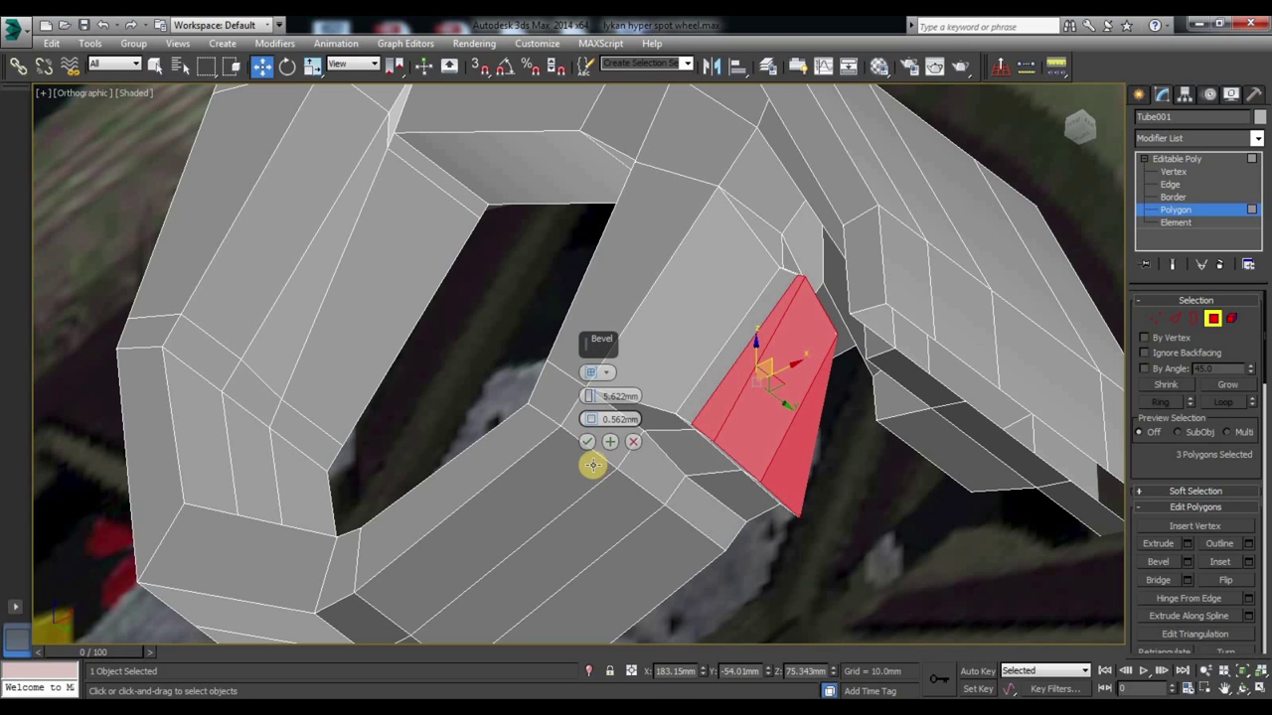
Step: Nudge the bevelled polygons slightly down-left and commit the bevel
left_click_drag(1075, 123, 679, 250)
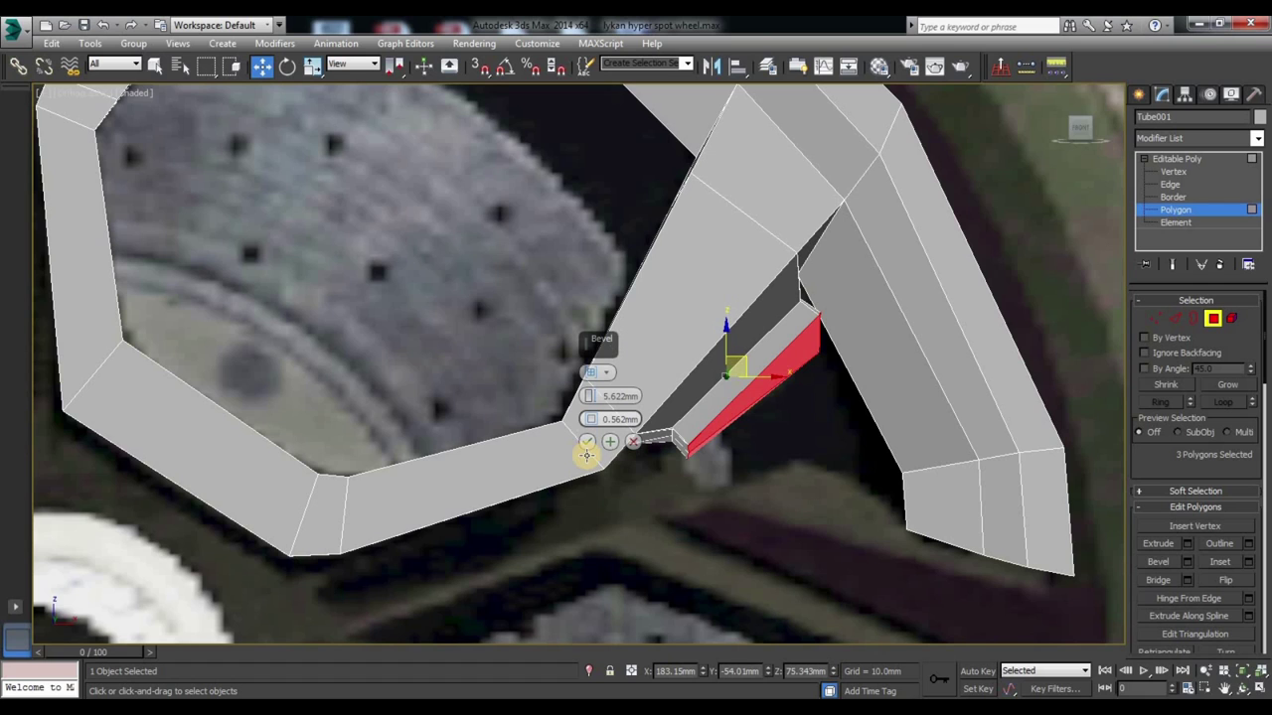
mouse_move(747, 362)
left_mouse_down()
mouse_move(738, 380)
mouse_move(747, 369)
mouse_move(758, 398)
left_mouse_up()
left_click(586, 441)
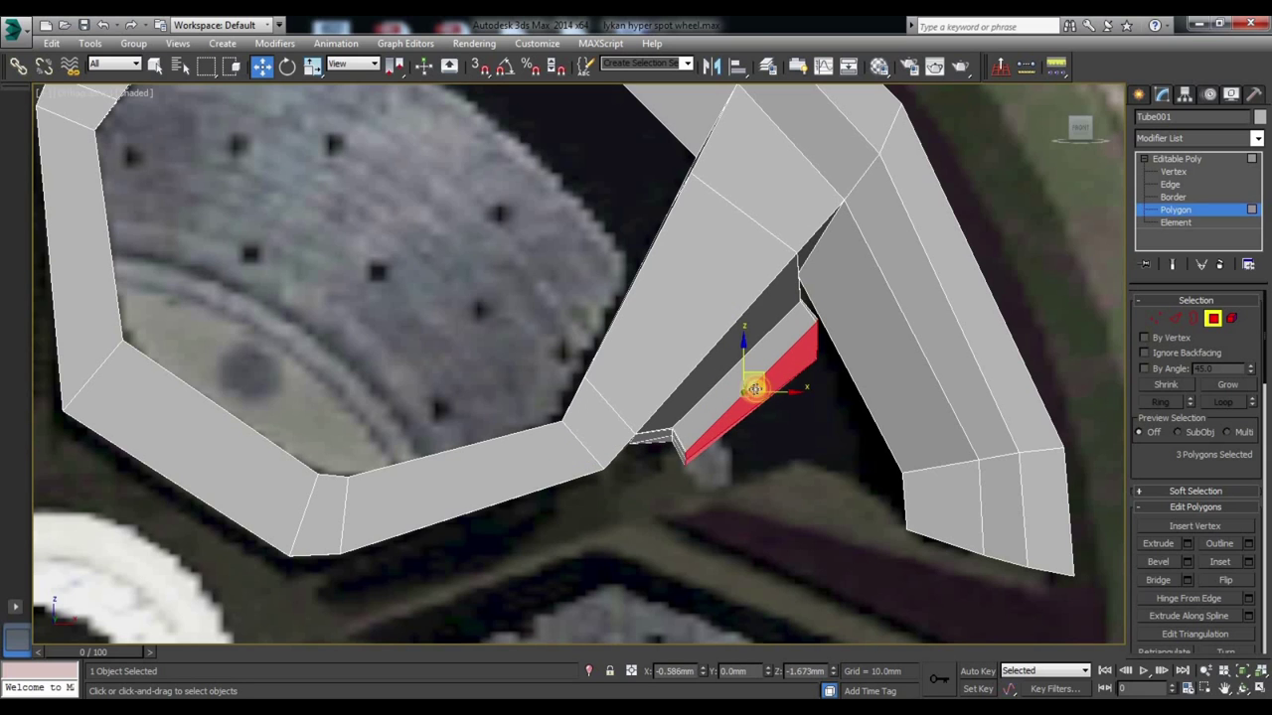
mouse_move(456, 395)
middle_mouse_down("alt")
mouse_move(494, 444)
mouse_move(510, 401)
middle_mouse_up("alt")
left_click(1156, 319)
Step: Select three vertices on the bevelled spoke edge and scale them closer together
mouse_move(767, 483)
middle_mouse_down("alt")
mouse_move(721, 417)
mouse_move(687, 400)
mouse_move(687, 415)
mouse_move(566, 414)
middle_mouse_up("alt")
left_click(448, 307)
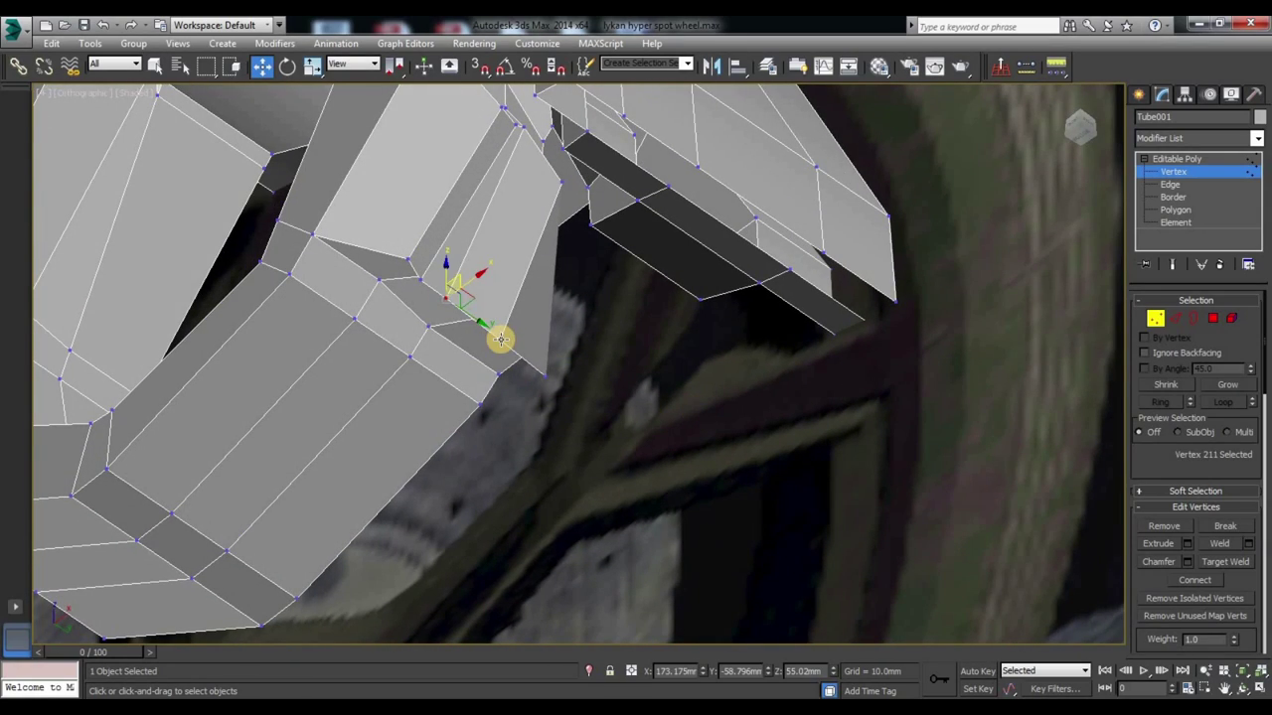
left_click(500, 338, "ctrl")
left_click(544, 376, "ctrl")
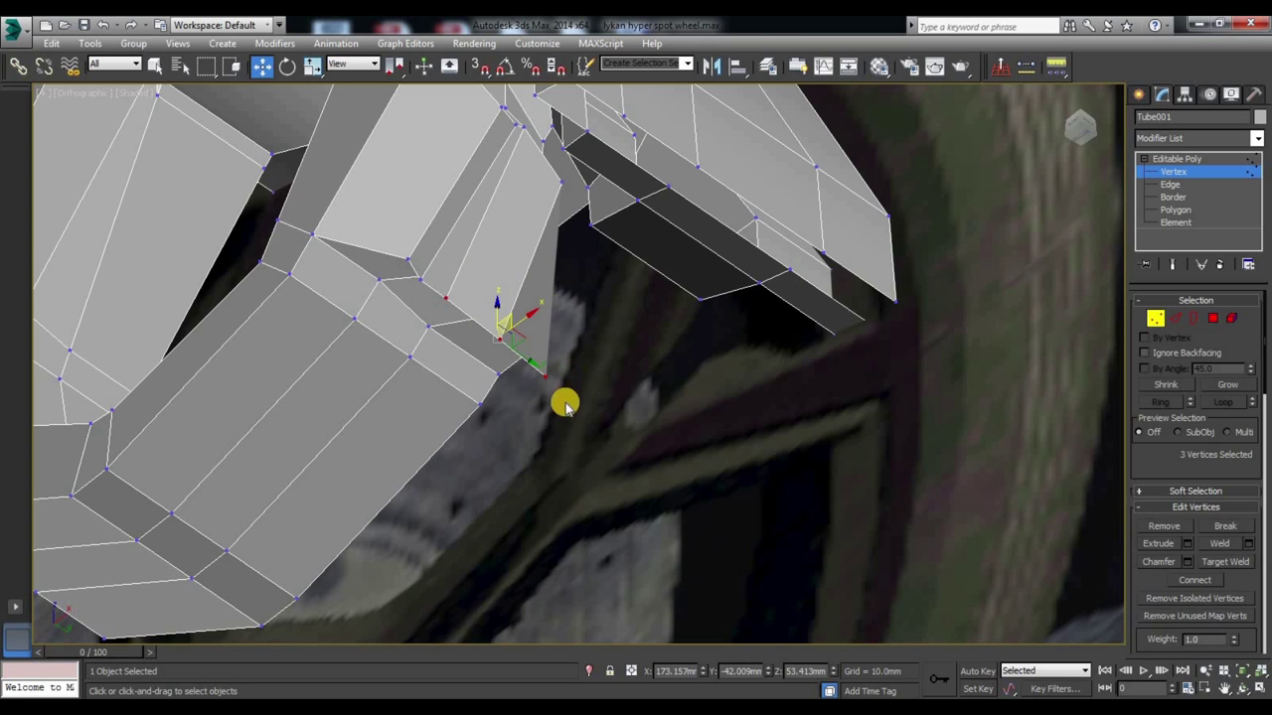
key("r")
mouse_move(551, 413)
middle_mouse_down("alt")
mouse_move(582, 425)
mouse_move(576, 402)
middle_mouse_up("alt")
left_click_drag(477, 304, 491, 331)
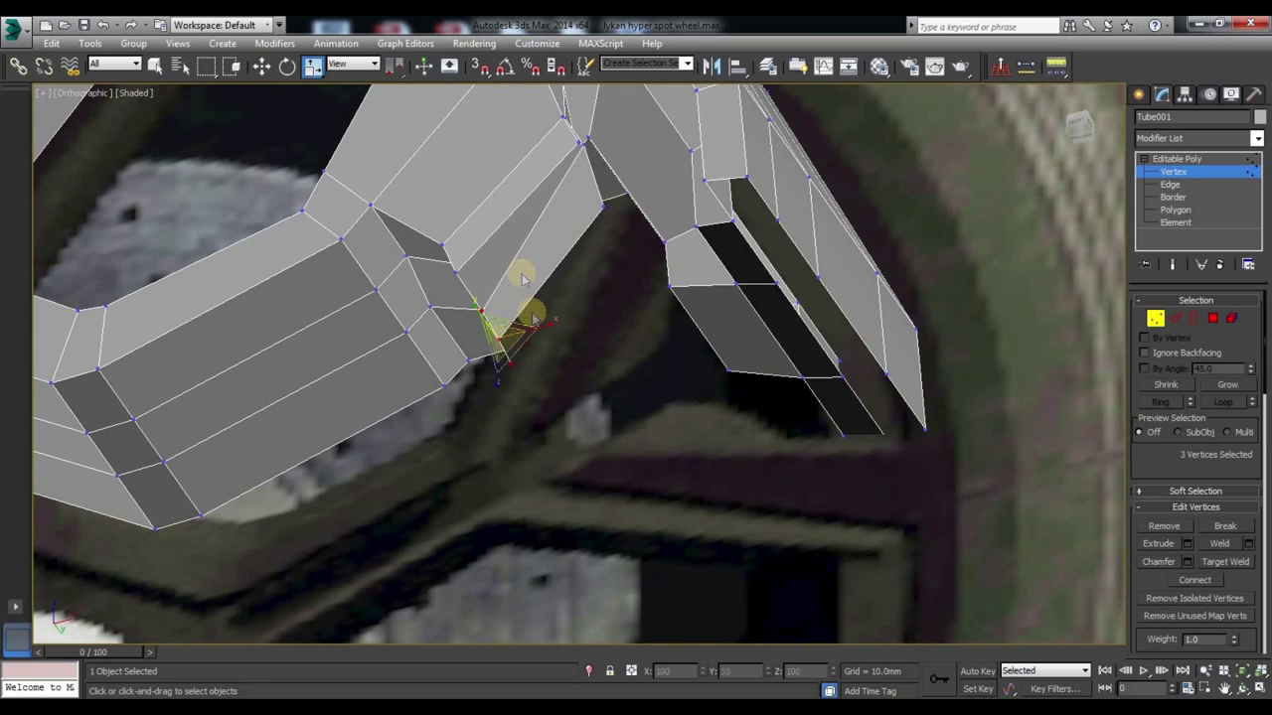
Step: Raise the selected vertices and shift them right, undoing the last move
mouse_move(511, 259)
middle_mouse_down("alt")
mouse_move(545, 284)
mouse_move(549, 306)
mouse_move(530, 287)
mouse_move(557, 292)
mouse_move(559, 320)
mouse_move(530, 286)
mouse_move(499, 391)
middle_mouse_up("alt")
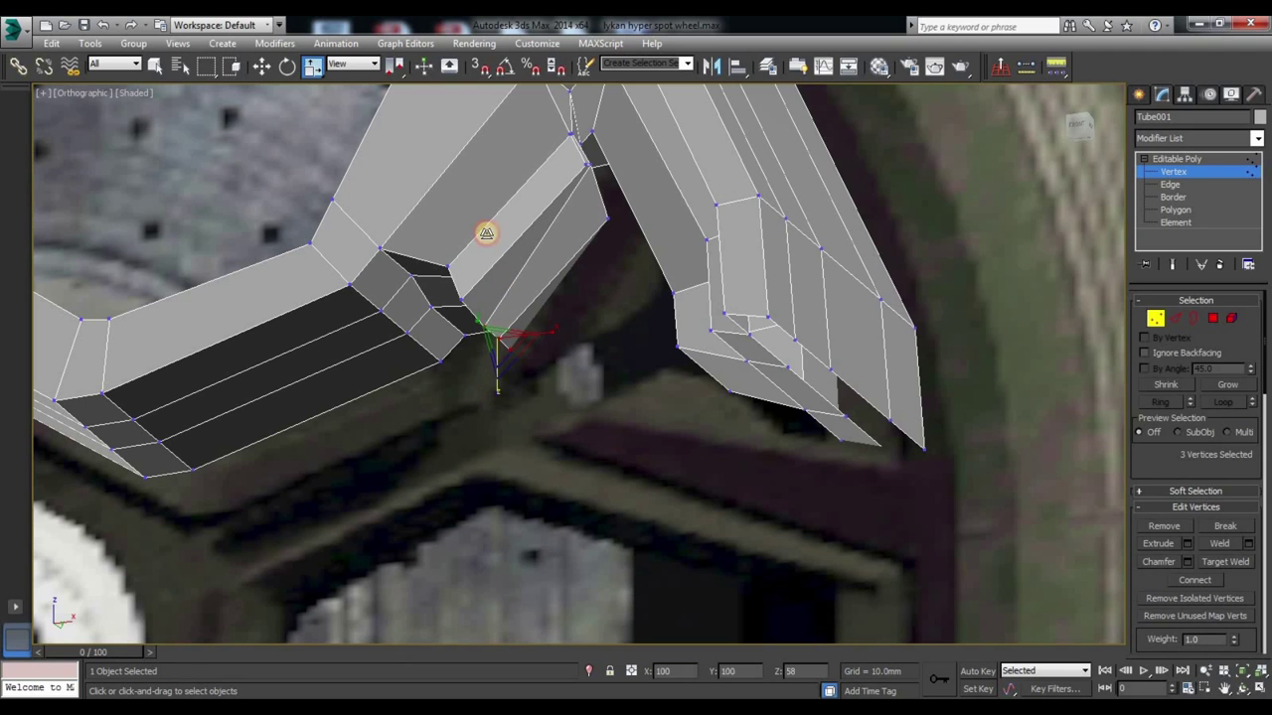
left_click_drag(1075, 124, 752, 389)
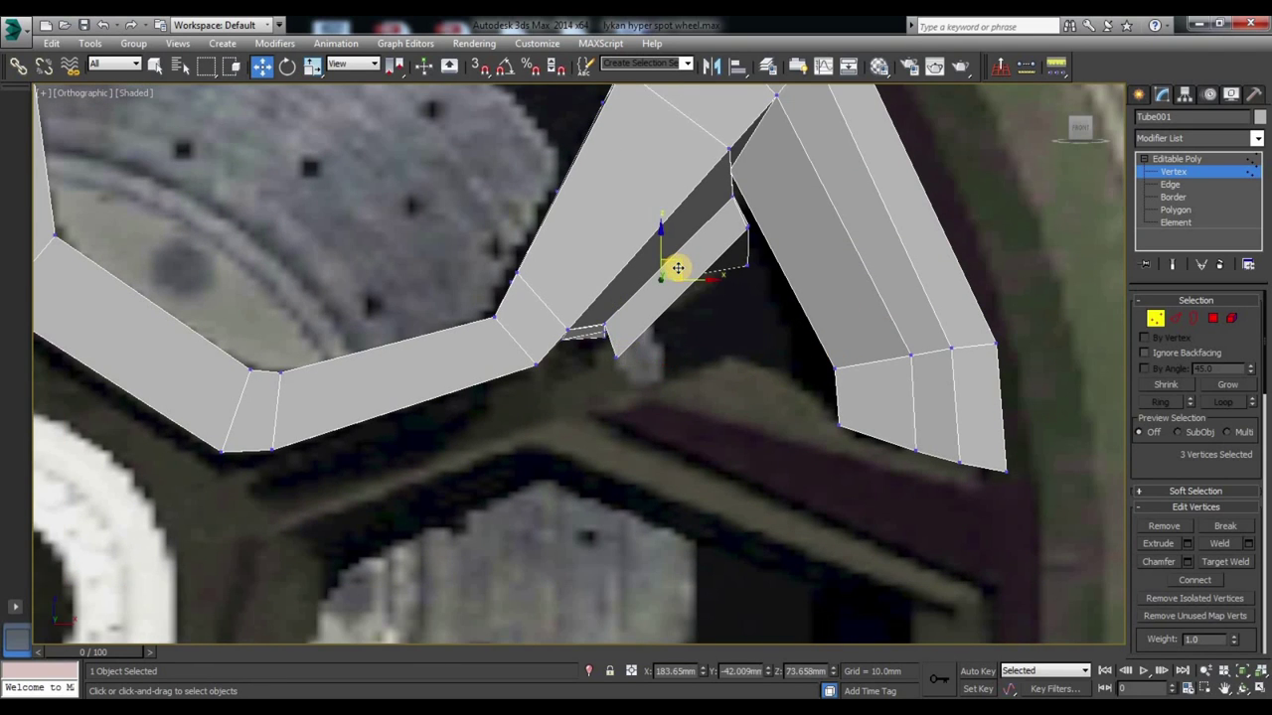
mouse_move(806, 463)
middle_mouse_down("alt")
mouse_move(728, 402)
mouse_move(772, 331)
mouse_move(802, 332)
mouse_move(805, 444)
mouse_move(815, 431)
middle_mouse_up("alt")
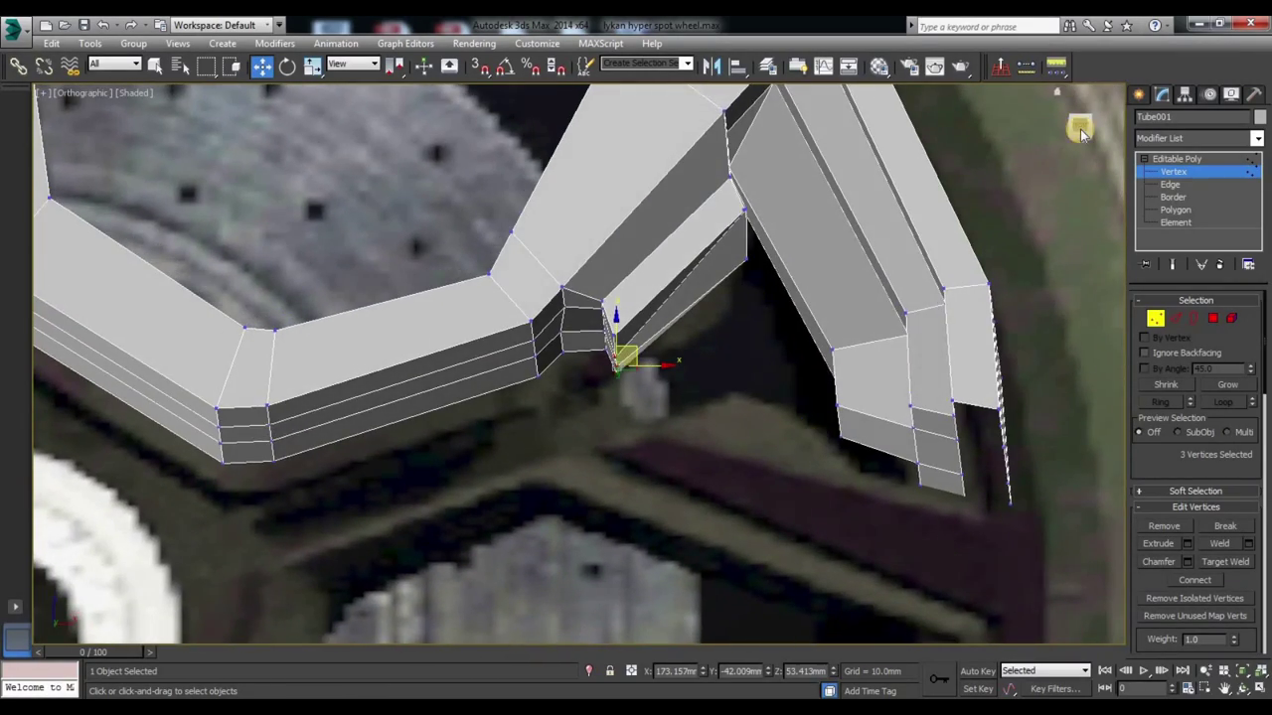
left_click_drag(1064, 134, 1081, 135)
middle_click_drag(721, 435, 721, 428, "alt")
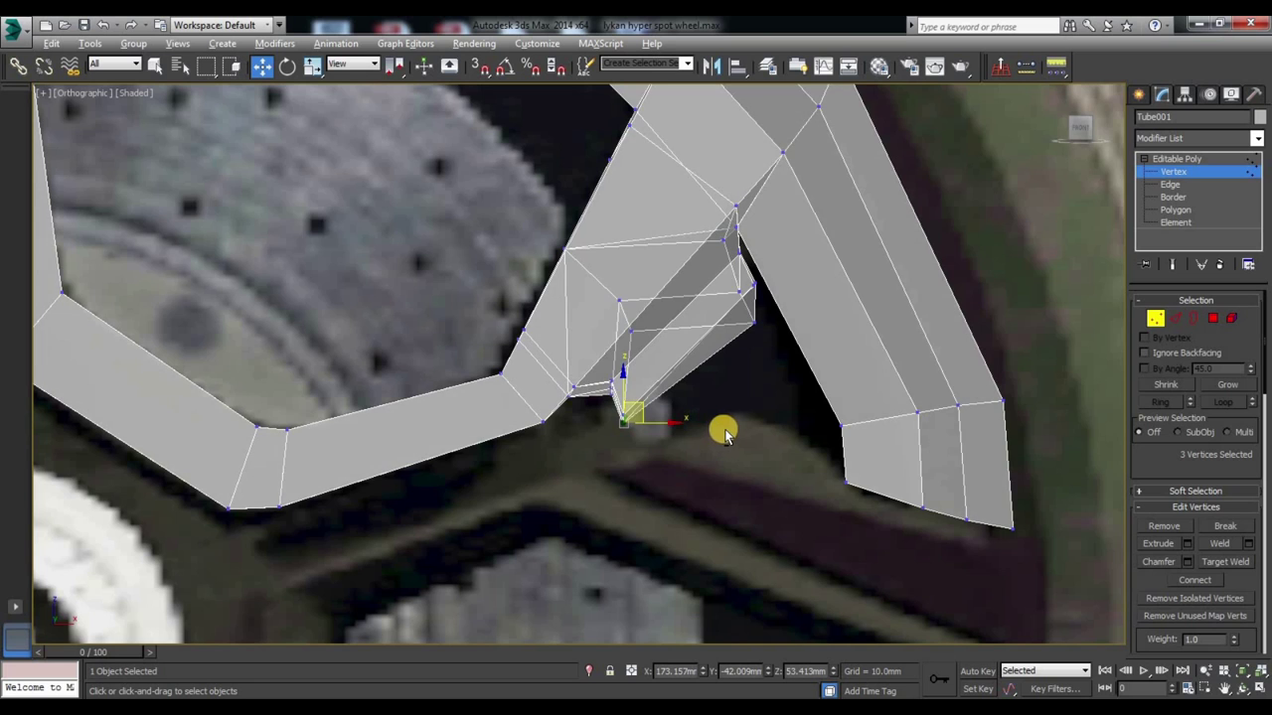
scroll(646, 427, "up", 2)
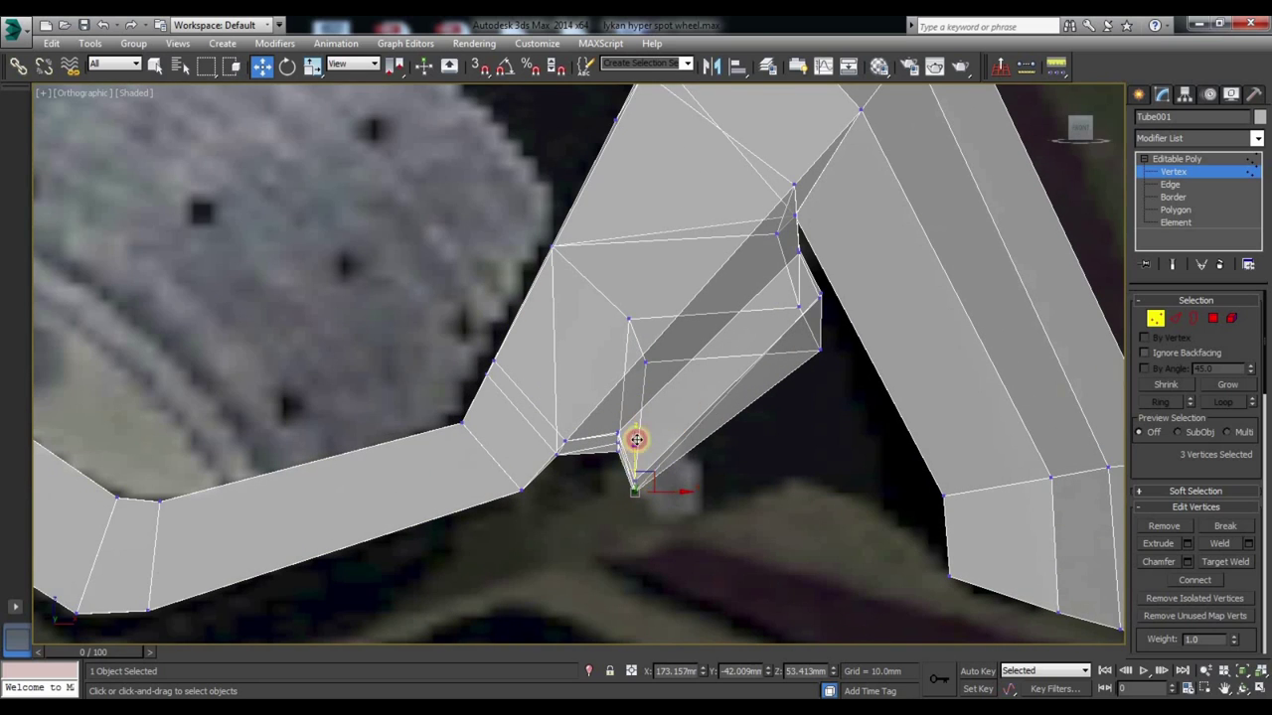
left_click_drag(636, 439, 647, 385)
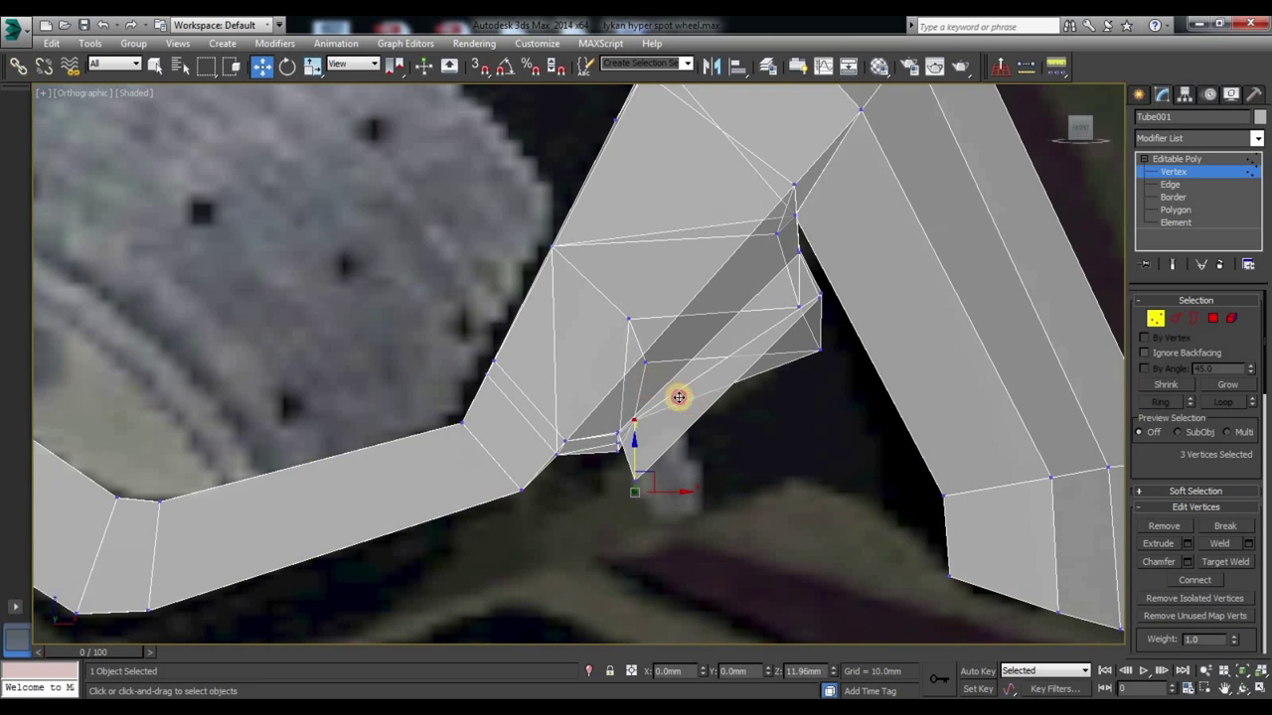
left_click_drag(633, 482, 687, 461)
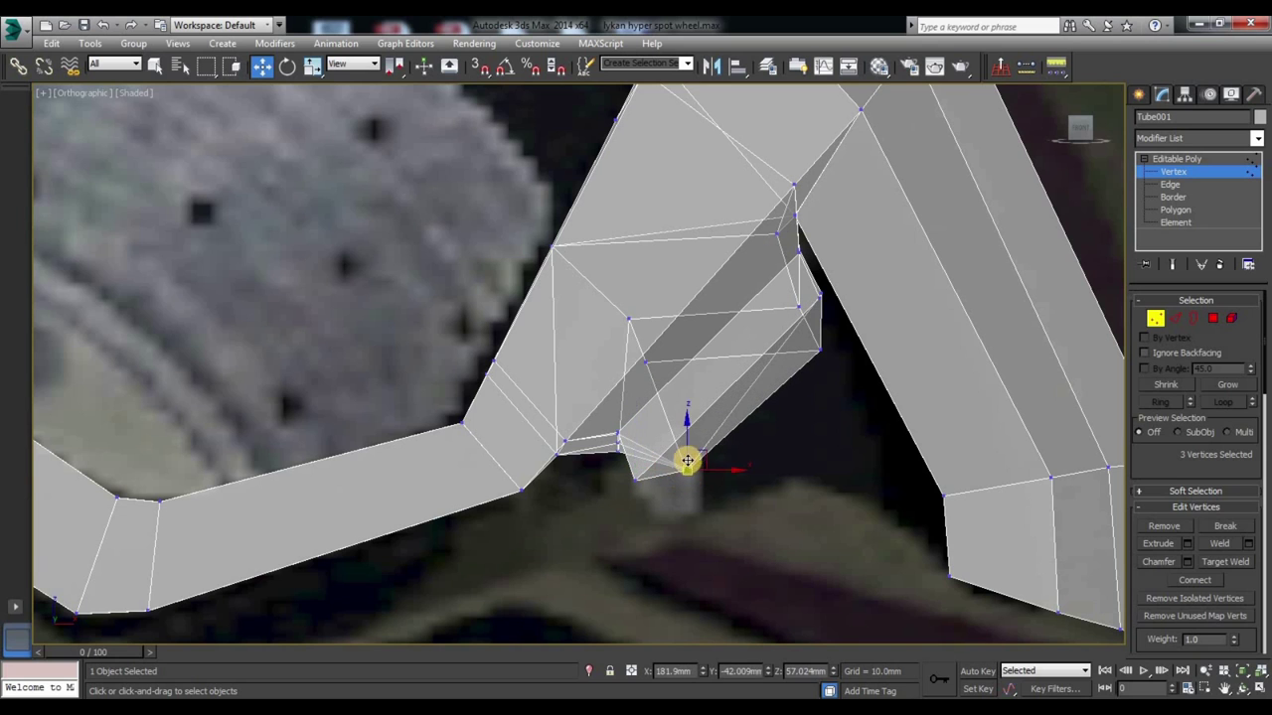
middle_click_drag(1056, 291, 1051, 284, "alt")
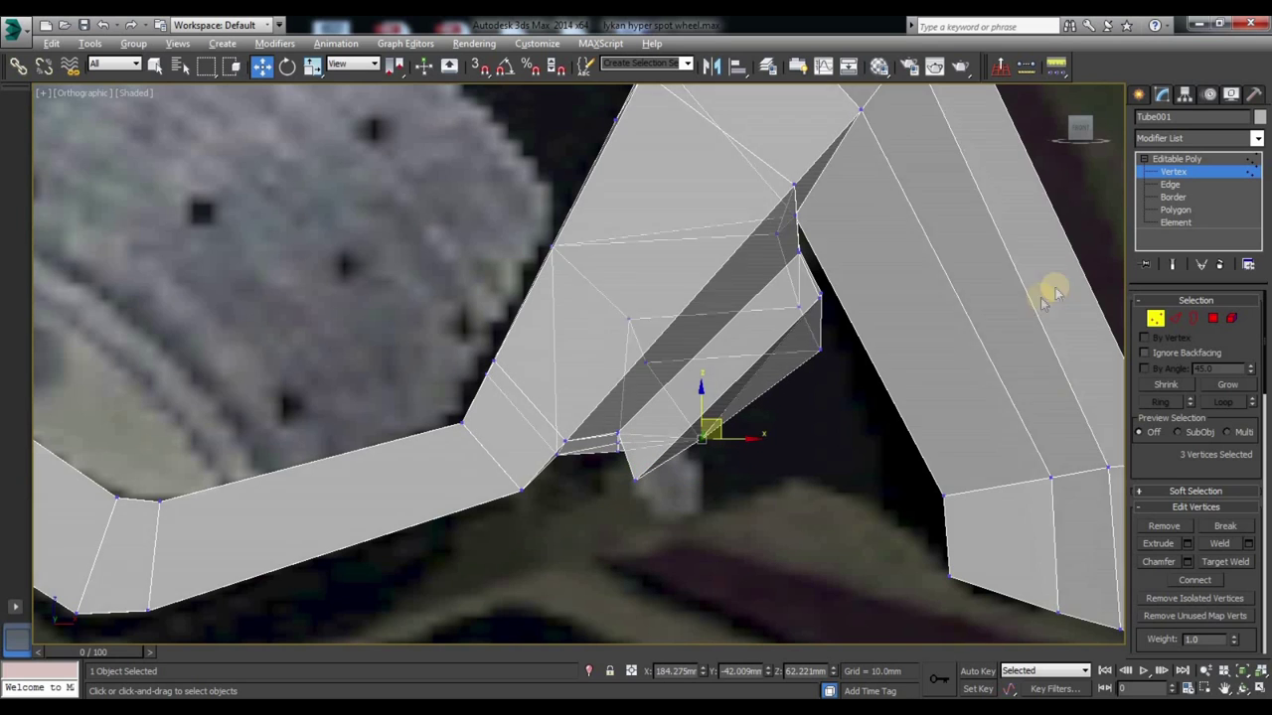
mouse_move(809, 510)
middle_mouse_down("alt")
mouse_move(772, 426)
mouse_move(833, 393)
mouse_move(846, 432)
mouse_move(825, 506)
mouse_move(818, 491)
mouse_move(833, 484)
middle_mouse_up("alt")
key("ctrl+z")
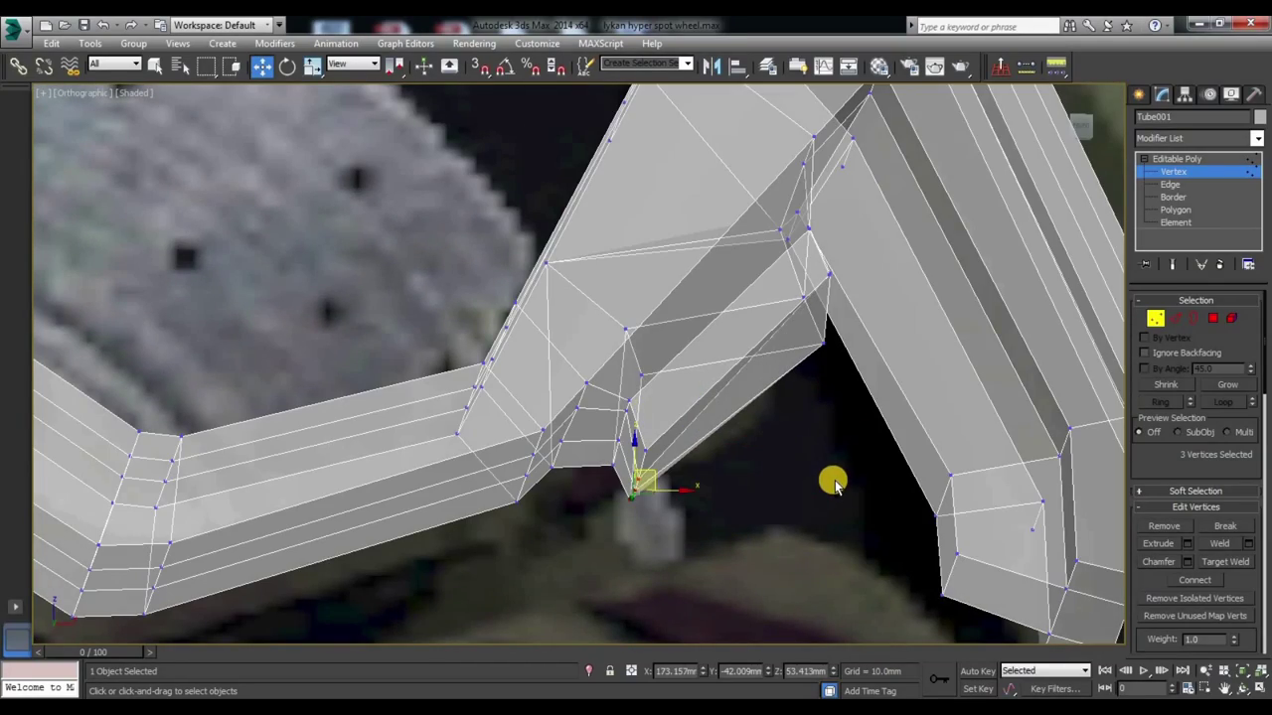
mouse_move(732, 475)
middle_mouse_down("alt")
mouse_move(752, 377)
mouse_move(732, 406)
mouse_move(753, 369)
mouse_move(664, 353)
middle_mouse_up("alt")
key("alt+x")
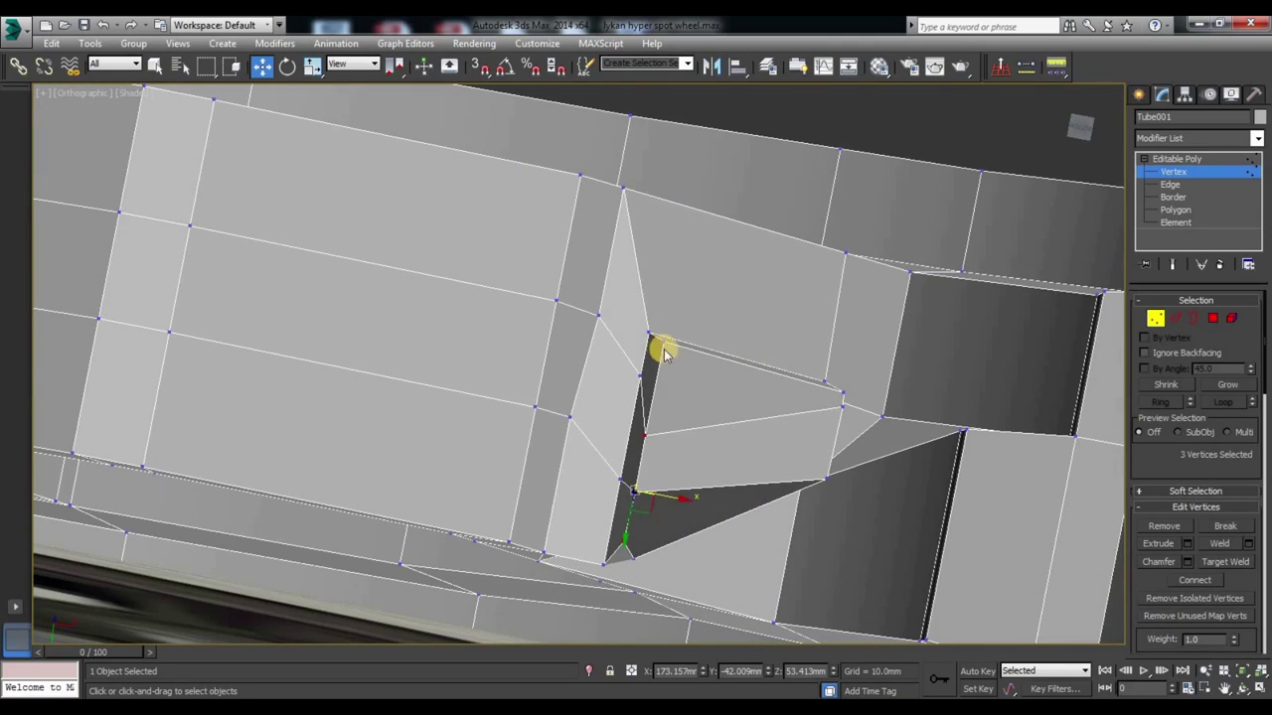
mouse_move(743, 419)
middle_mouse_down("alt")
mouse_move(701, 494)
mouse_move(644, 533)
mouse_move(659, 516)
middle_mouse_up("alt")
Step: Pull the vertices closer vertically, then slide them up-right along the edge in Front view
left_click_drag(597, 439, 635, 456)
mouse_move(701, 503)
middle_mouse_down("alt")
mouse_move(772, 384)
mouse_move(784, 397)
mouse_move(761, 505)
middle_mouse_up("alt")
scroll(762, 504, "up", 2)
scroll(761, 505, "up", 2)
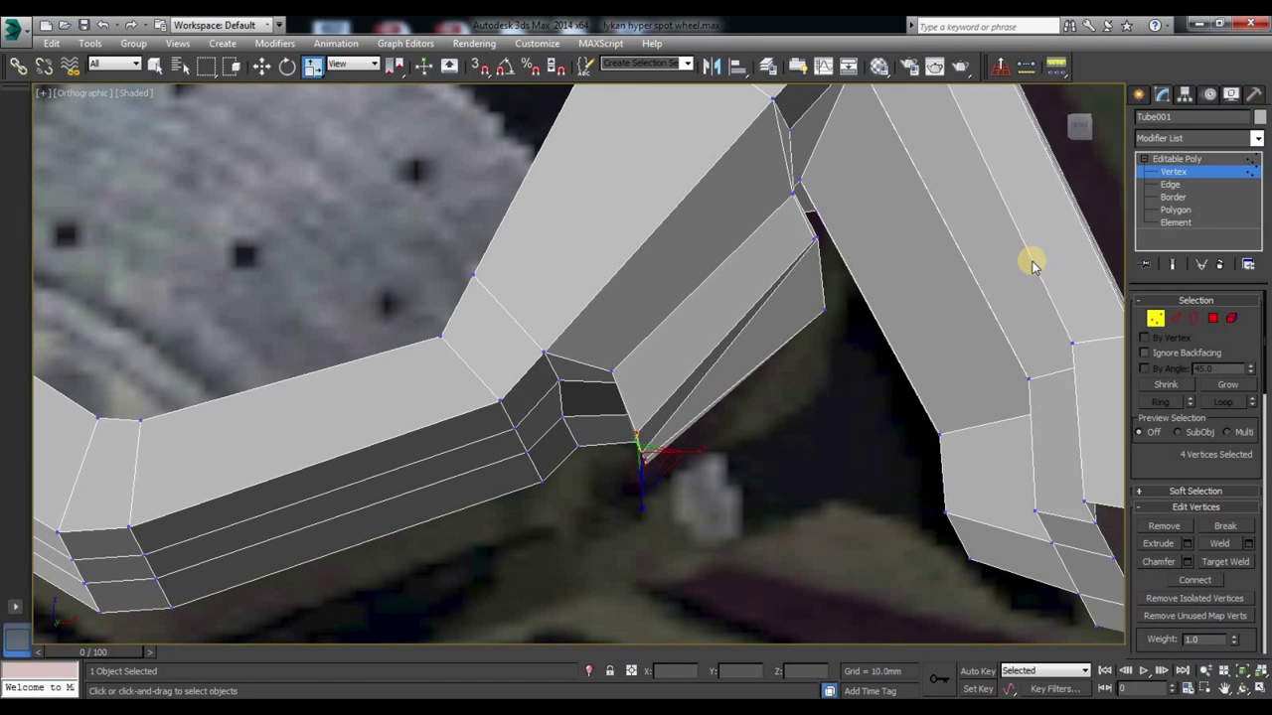
left_click(1065, 119)
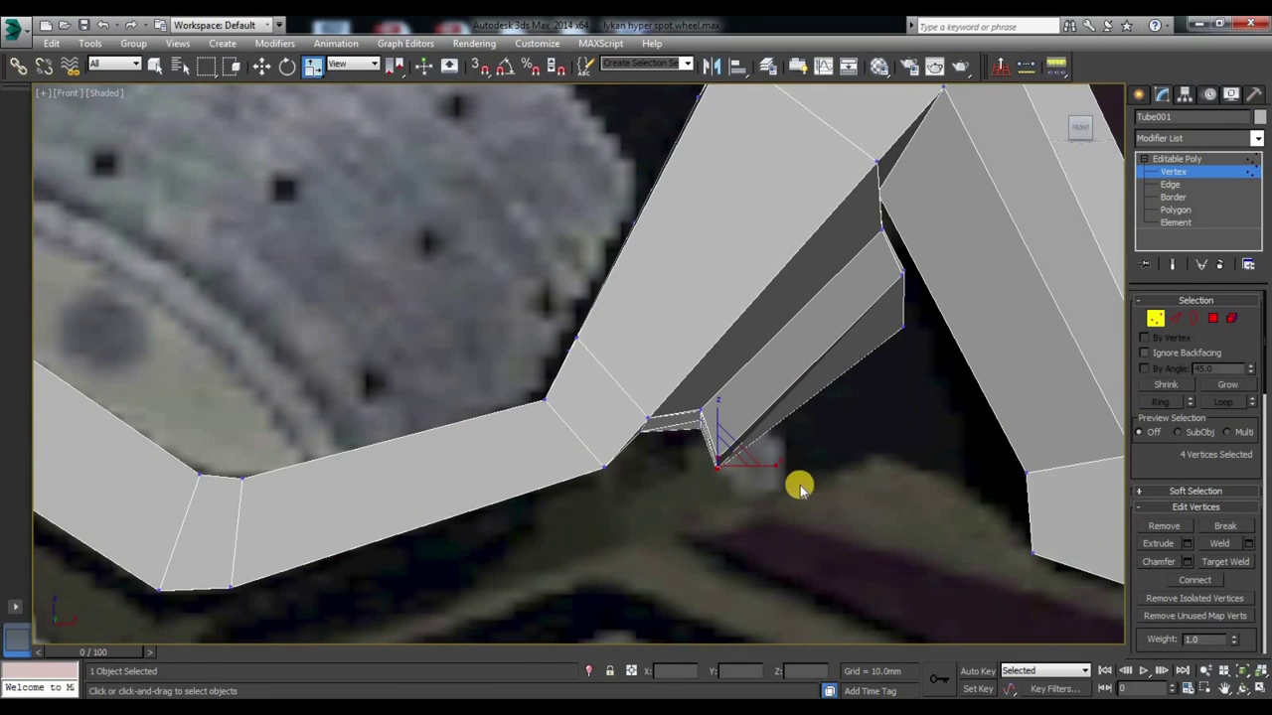
key("w")
left_click_drag(756, 427, 813, 375)
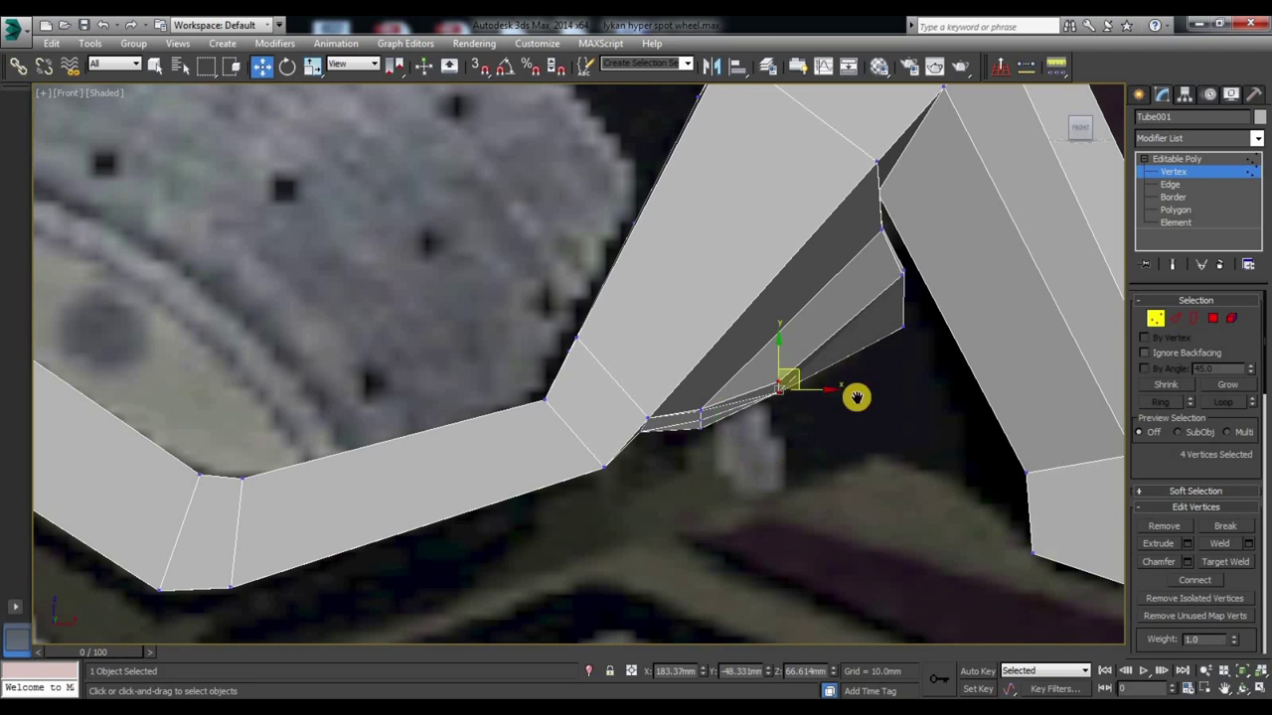
middle_click_drag(855, 397, 1030, 378)
Step: Select three spoke-tip vertices and scale them in toward each other
left_click(1210, 322)
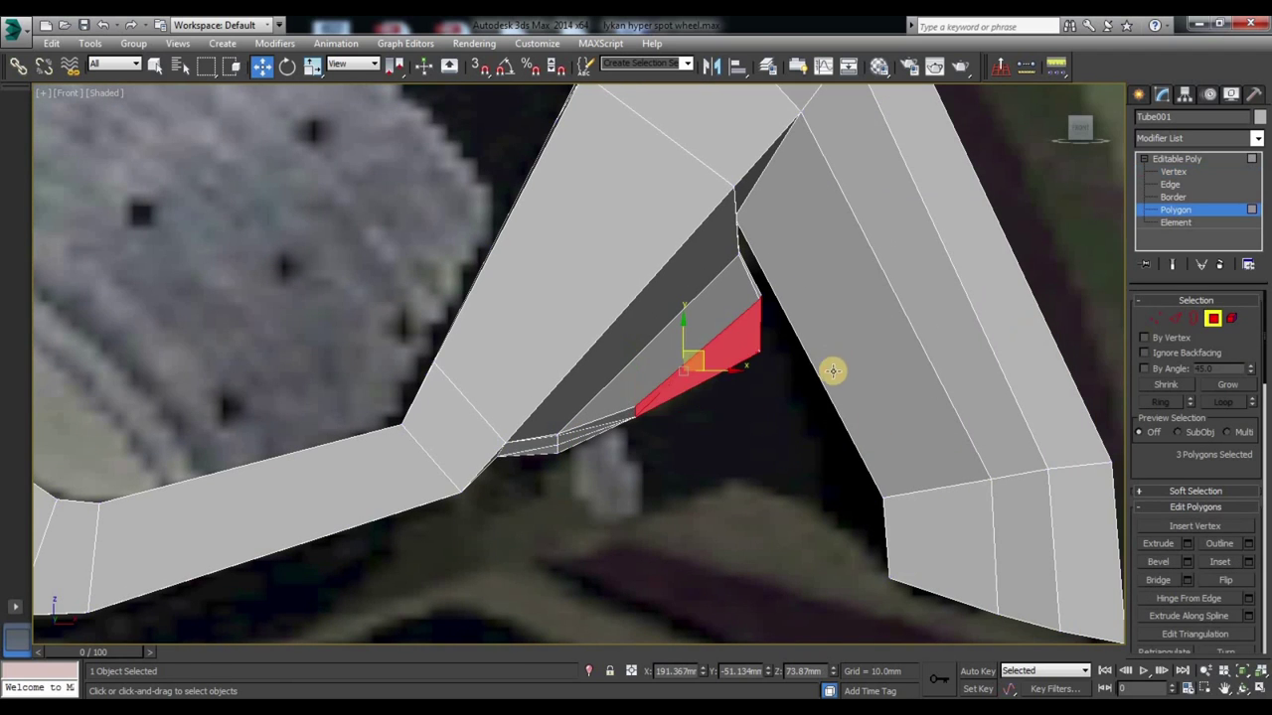
middle_click_drag(885, 394, 823, 317, "alt")
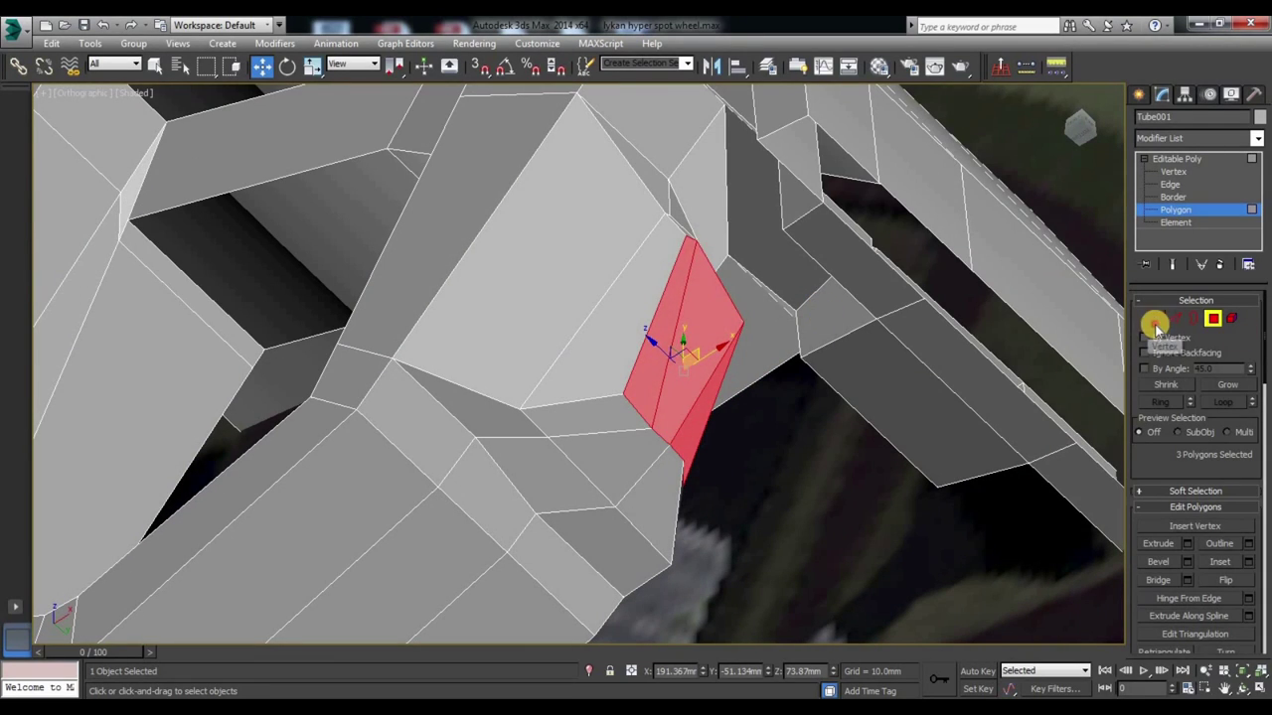
left_click(1155, 320)
left_click(686, 247)
scroll(684, 251, "up", 2)
scroll(669, 356, "up", 3)
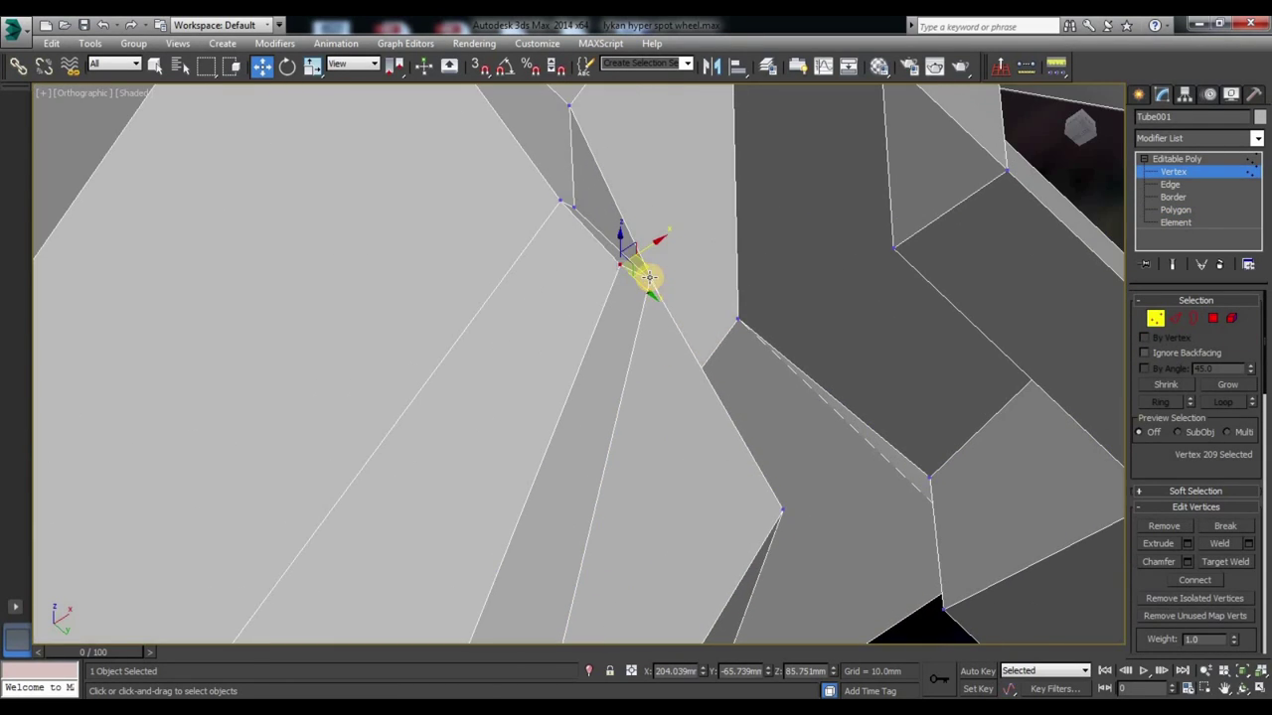
left_click(785, 510, "ctrl")
scroll(815, 381, "up", 2)
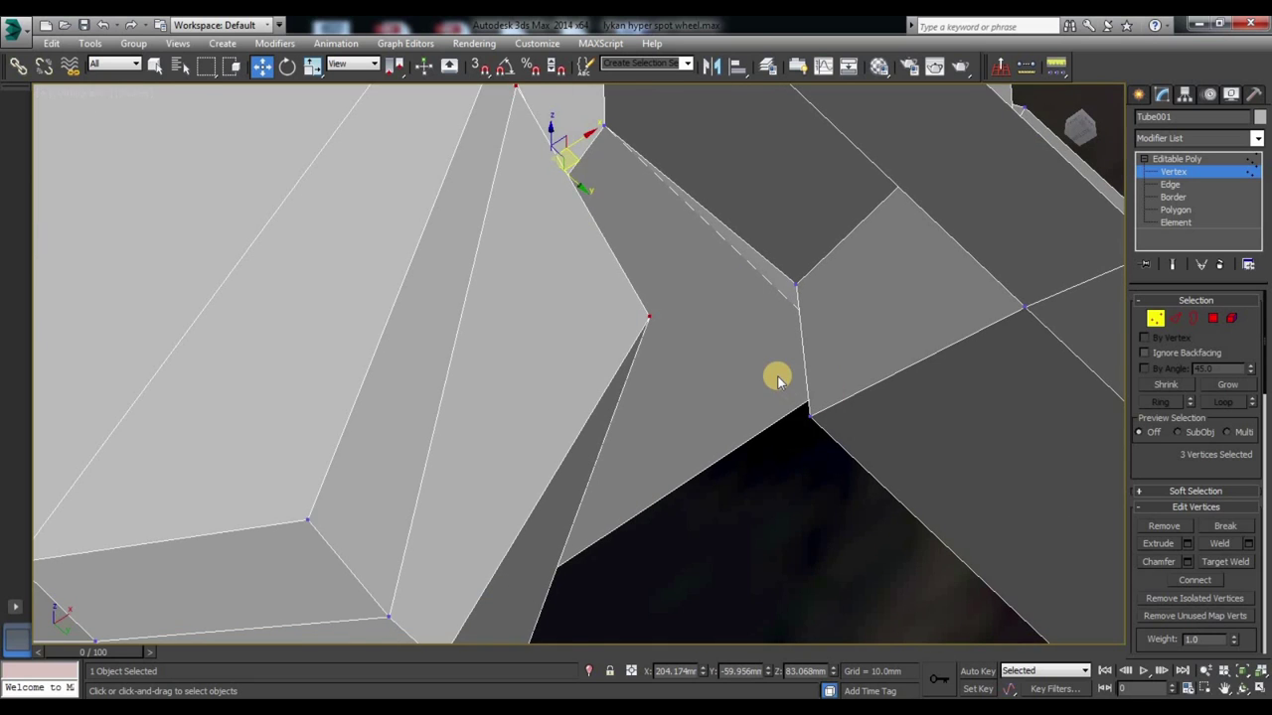
scroll(778, 381, "down", 2)
scroll(829, 289, "up", 2)
scroll(834, 307, "up", 3)
scroll(854, 311, "up", 2)
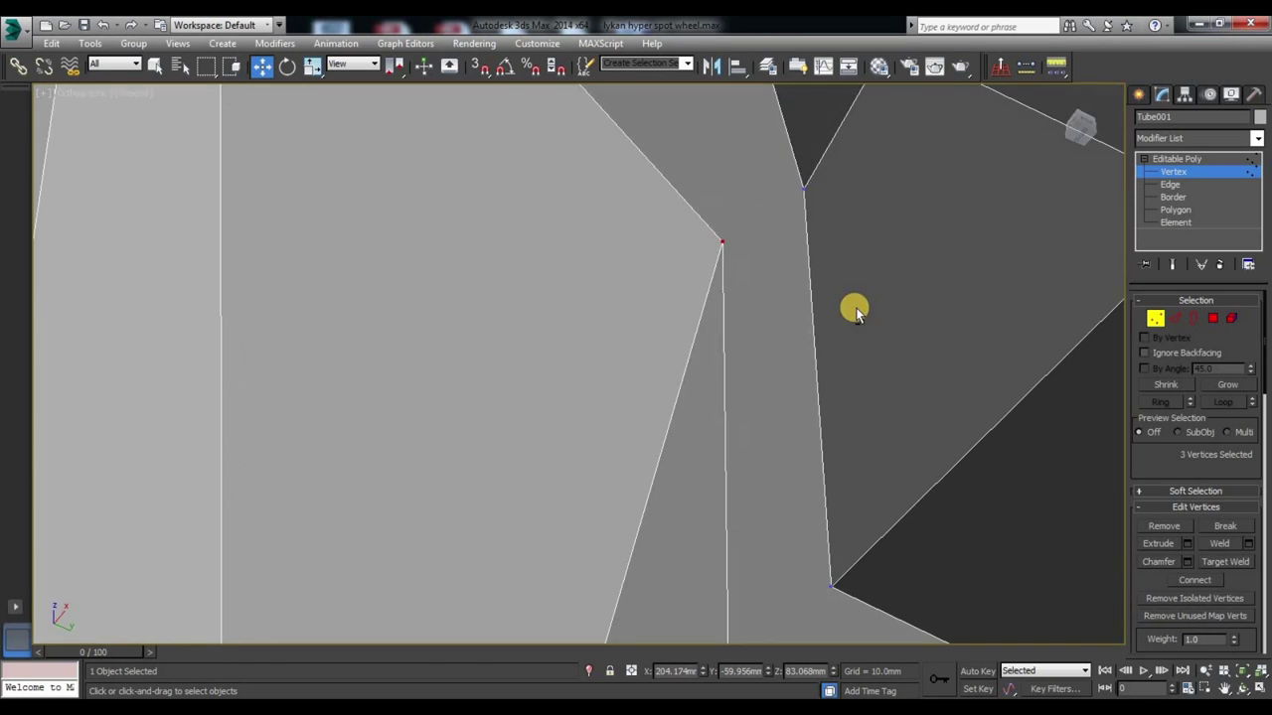
scroll(711, 270, "down", 5)
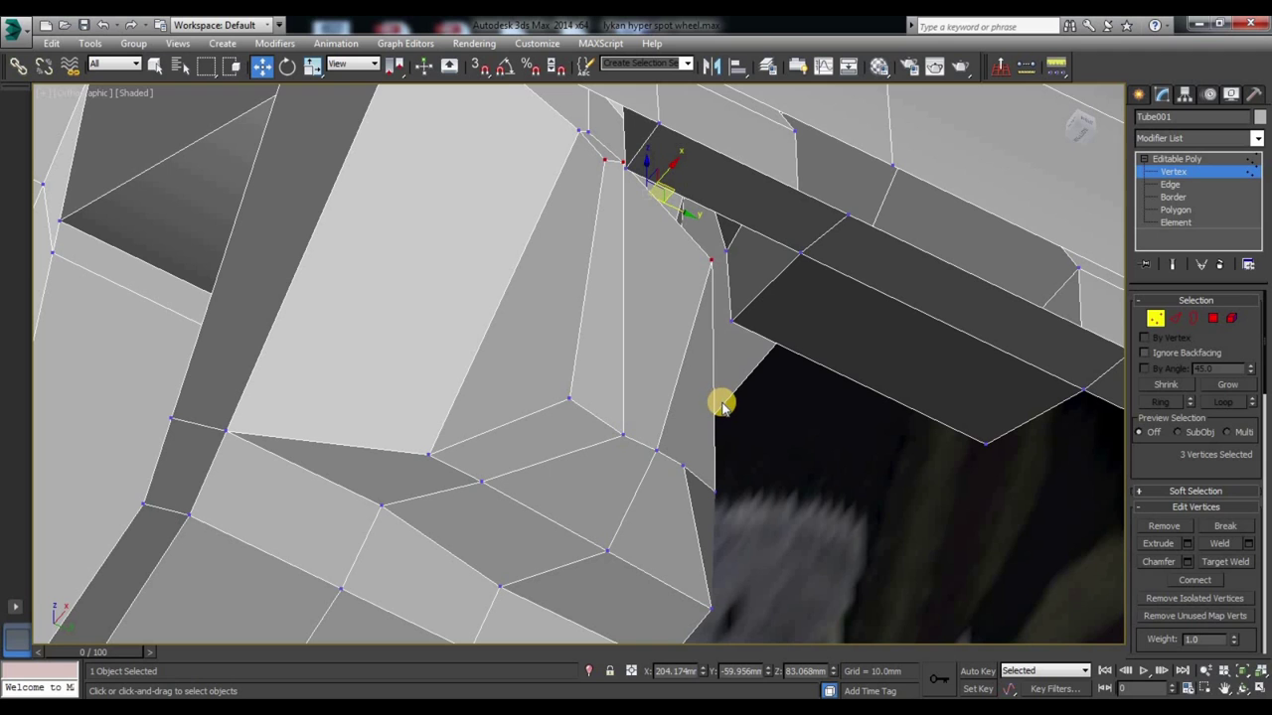
mouse_move(727, 290)
middle_mouse_down("alt")
mouse_move(732, 301)
mouse_move(749, 289)
mouse_move(677, 218)
middle_mouse_up("alt")
key("r")
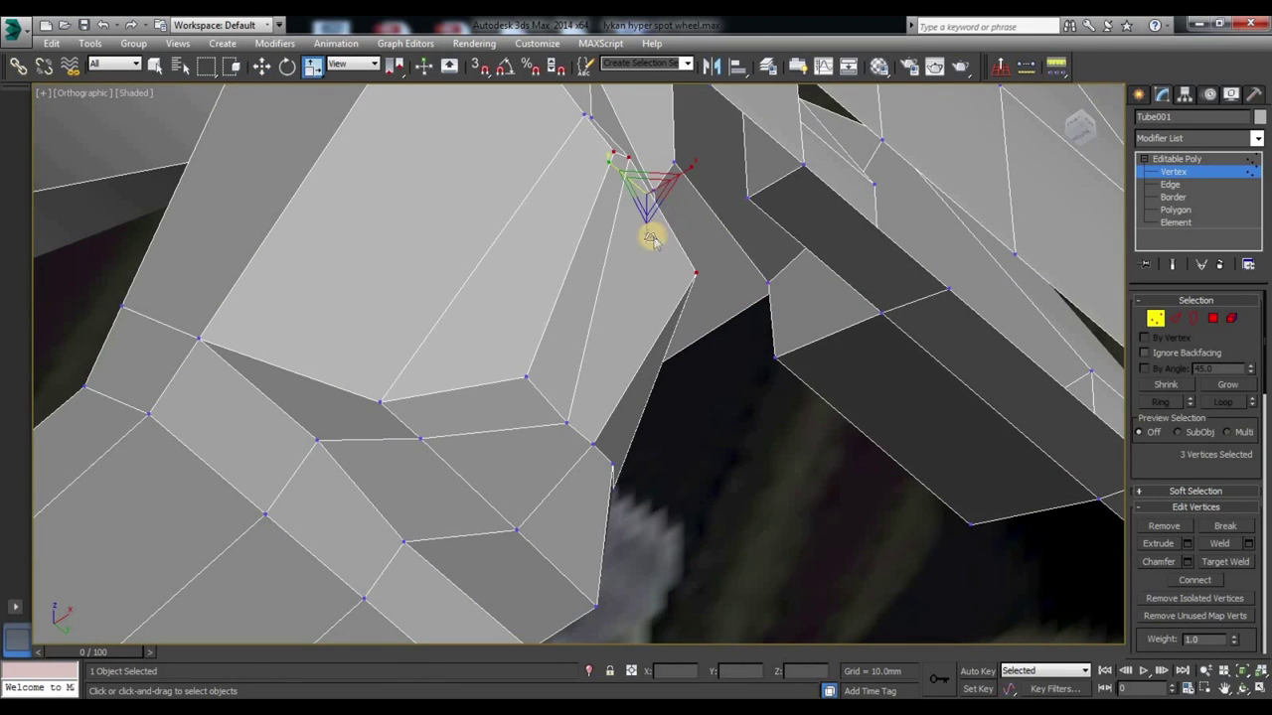
left_click_drag(611, 165, 619, 173)
Step: Try moving a single tip vertex, cancel the moves, and add a neighbouring vertex
left_click(637, 205)
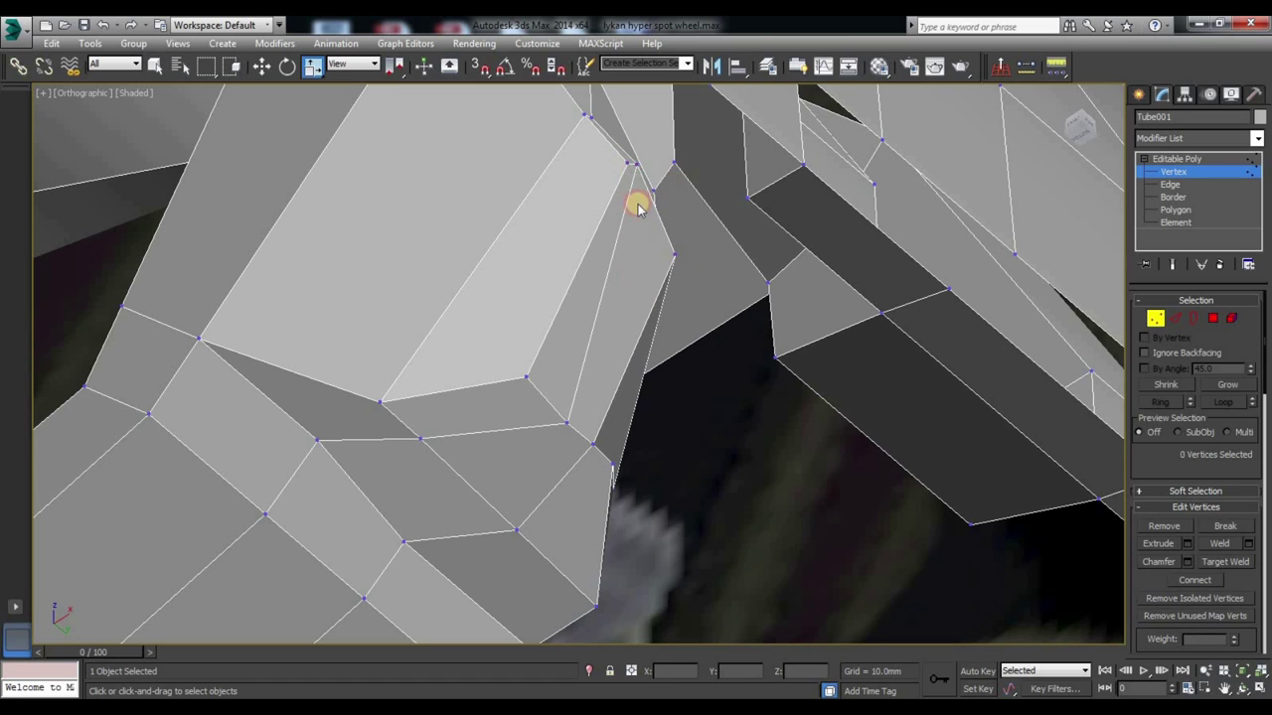
key("w")
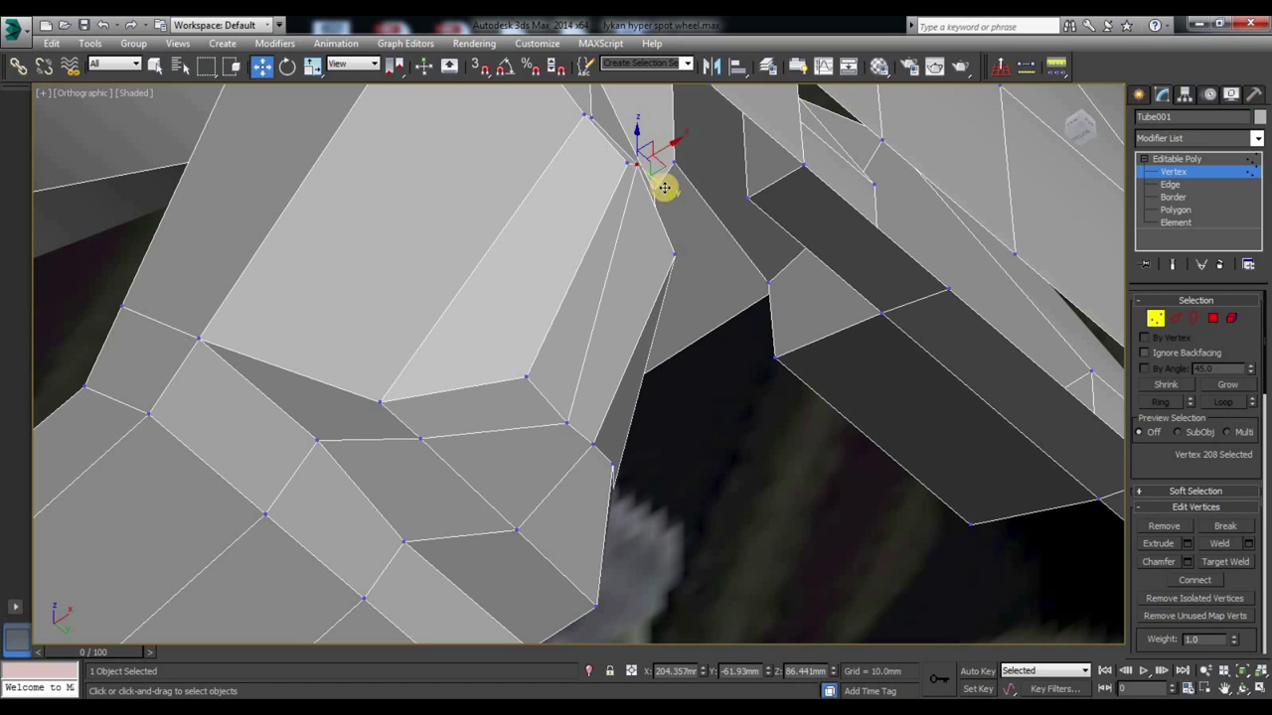
left_click_drag(667, 189, 676, 237)
right_click(676, 237)
middle_click_drag(891, 288, 688, 207, "alt")
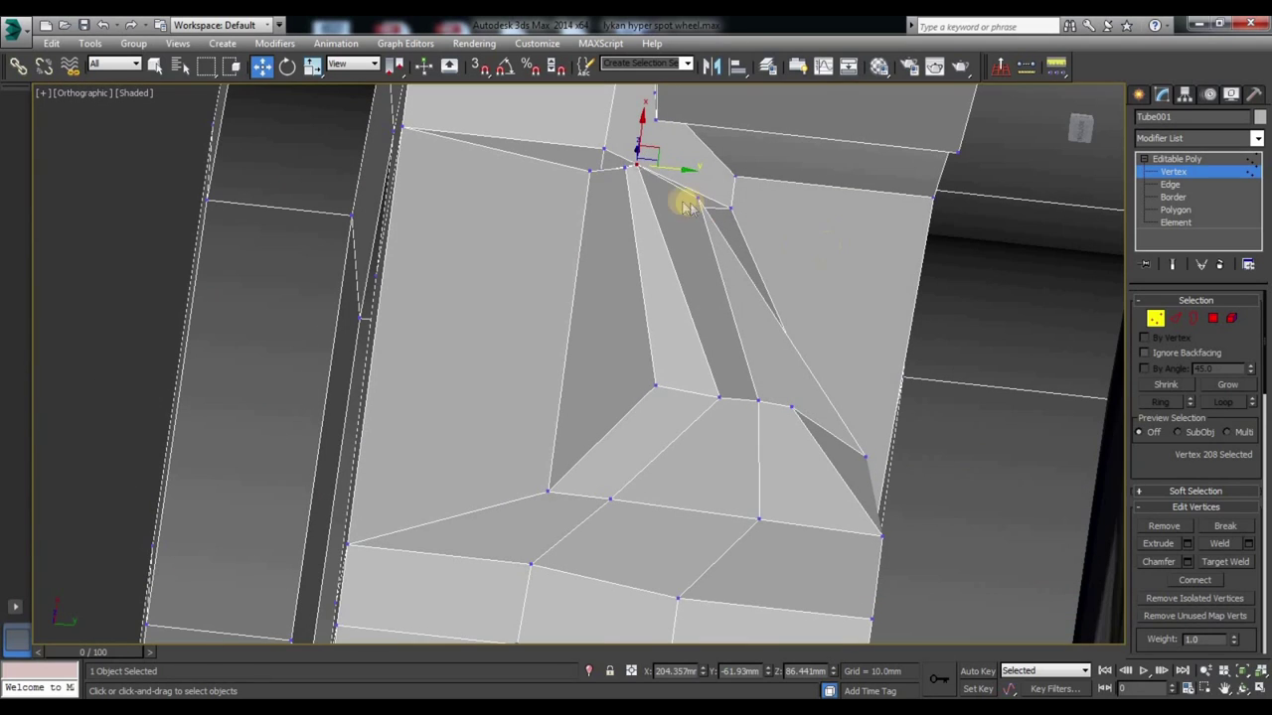
left_click_drag(687, 172, 664, 137)
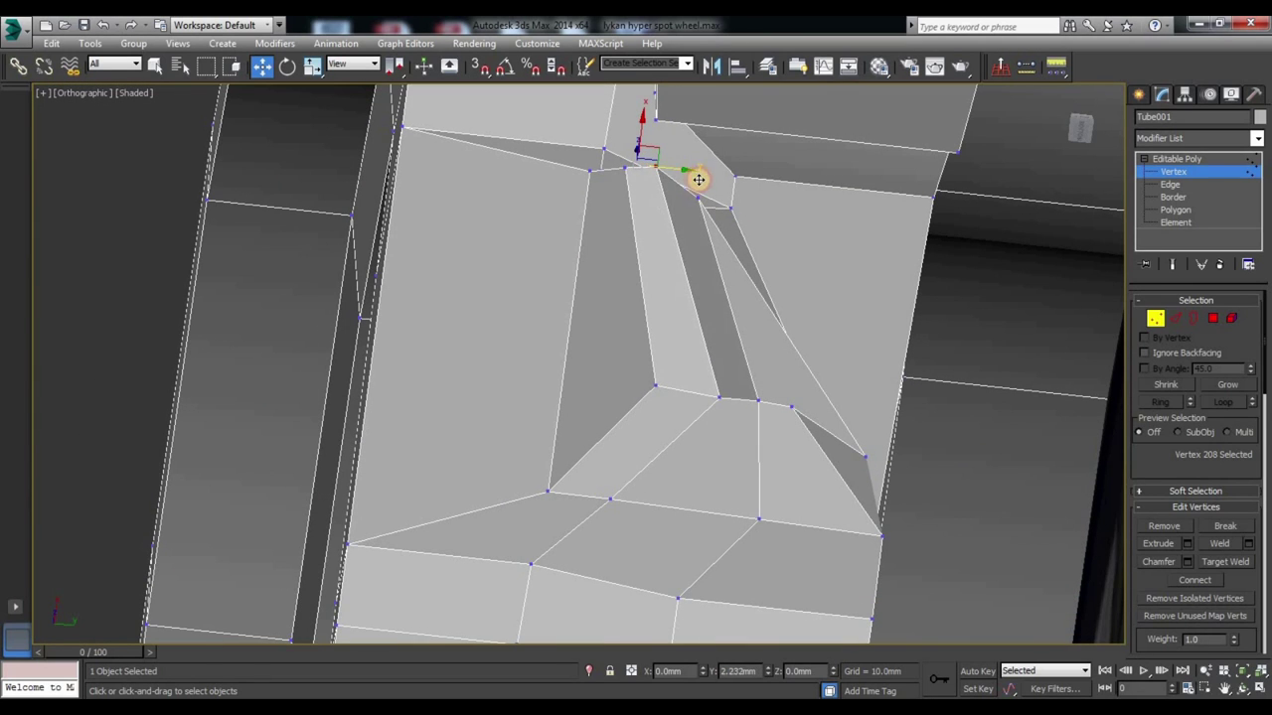
right_click(667, 137)
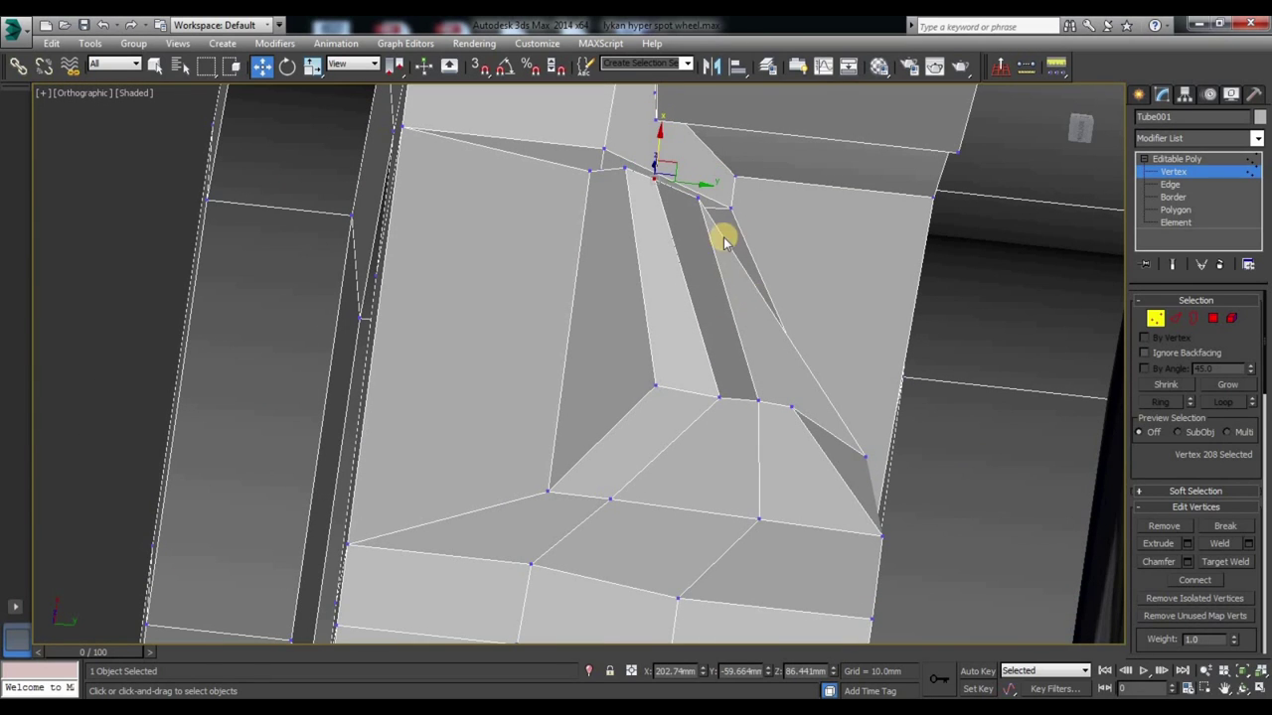
left_click(621, 166, "ctrl")
Step: Scale the selected vertices together and move them right to widen the thin strip
mouse_move(813, 228)
middle_mouse_down("alt")
mouse_move(888, 278)
mouse_move(914, 321)
mouse_move(919, 308)
middle_mouse_up("alt")
key("r")
mouse_move(656, 241)
left_mouse_down()
mouse_move(672, 107)
mouse_move(641, 261)
left_mouse_up()
mouse_move(666, 193)
left_mouse_down()
mouse_move(672, 93)
mouse_move(662, 232)
left_mouse_up()
middle_click_drag(614, 397, 645, 539)
key("w")
left_click_drag(702, 310, 662, 322)
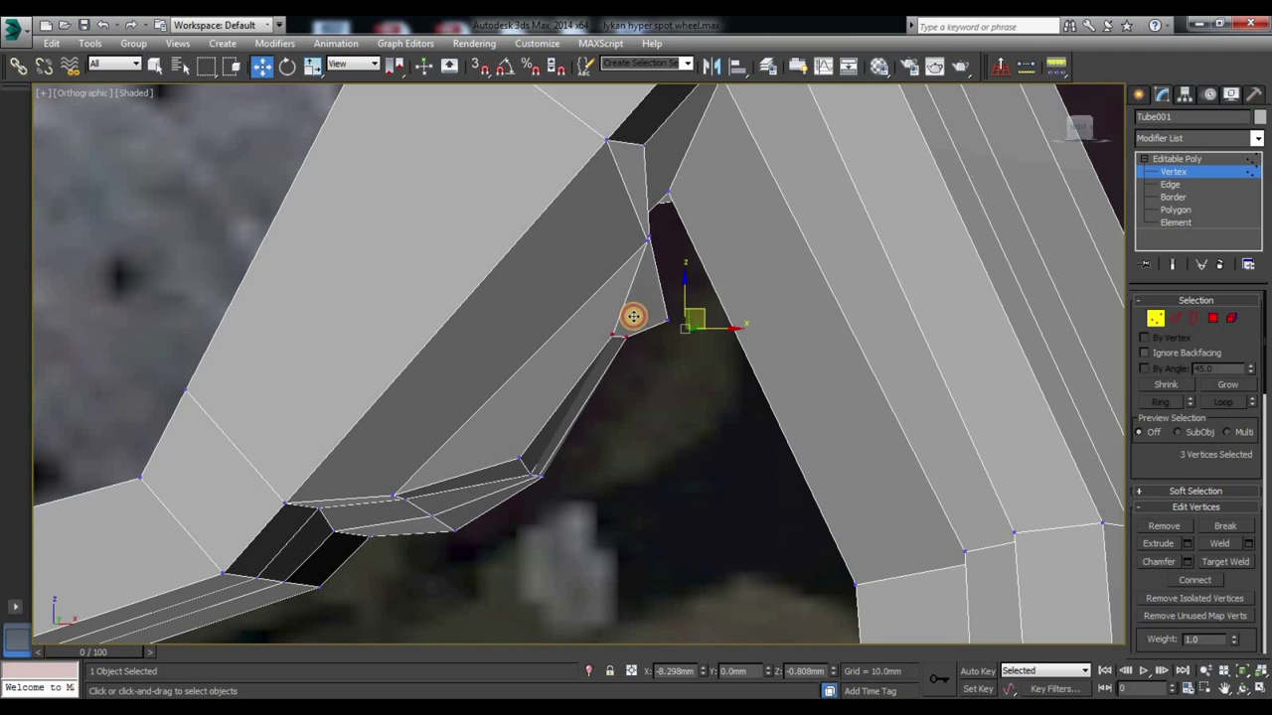
left_click_drag(662, 322, 730, 368)
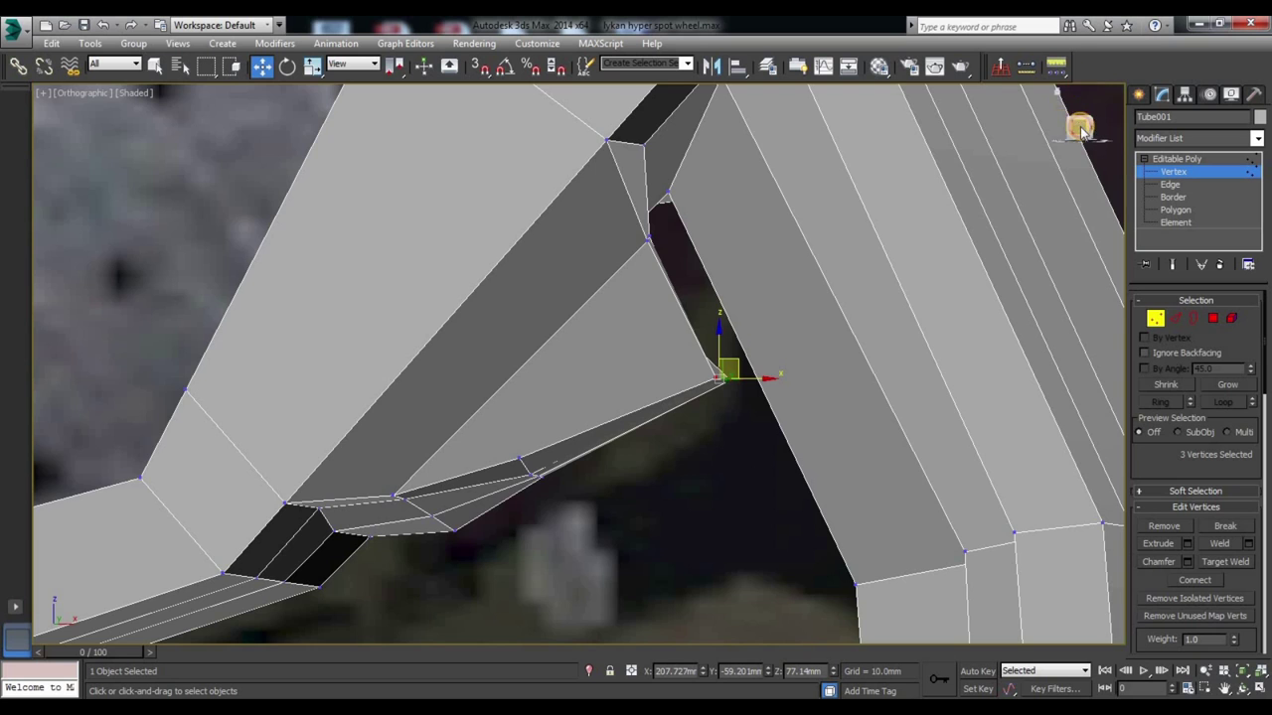
Step: In the front view, pull the tip vertices up-left to round the inner rim-spoke corner
left_click(1081, 129)
key("f")
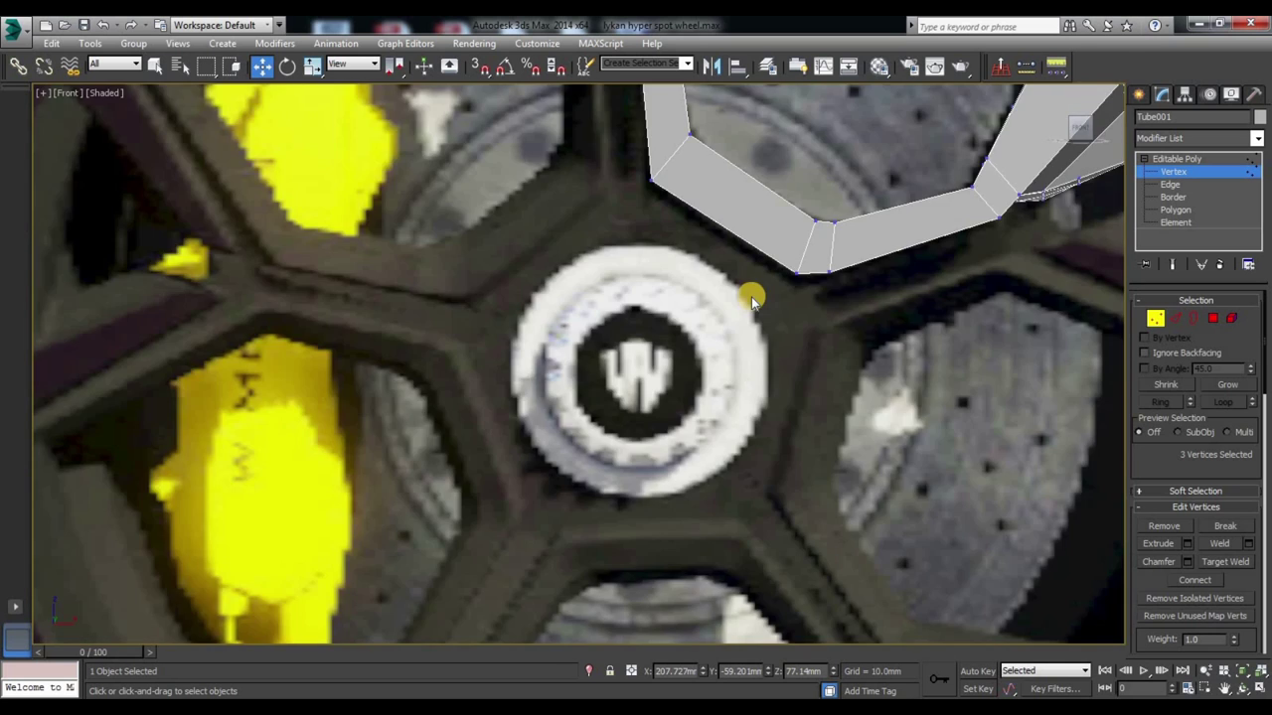
scroll(672, 274, "down", 3)
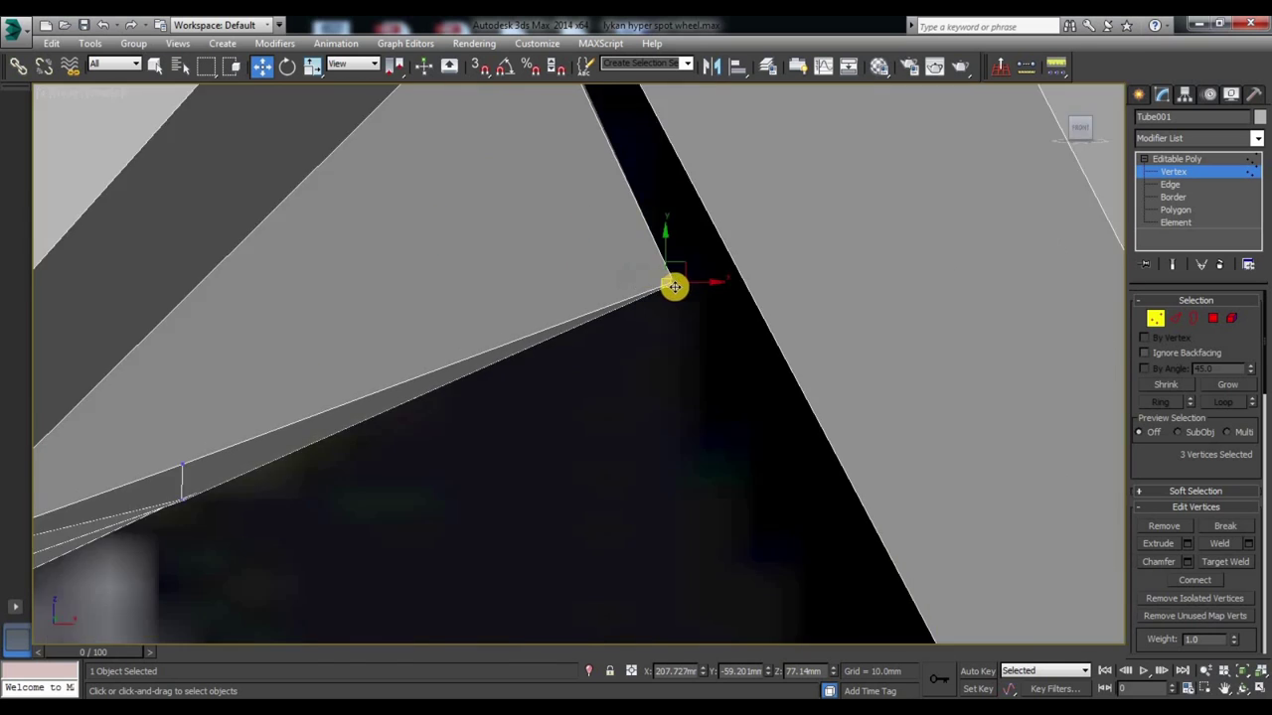
scroll(672, 278, "down", 3)
middle_click_drag(670, 331, 693, 380)
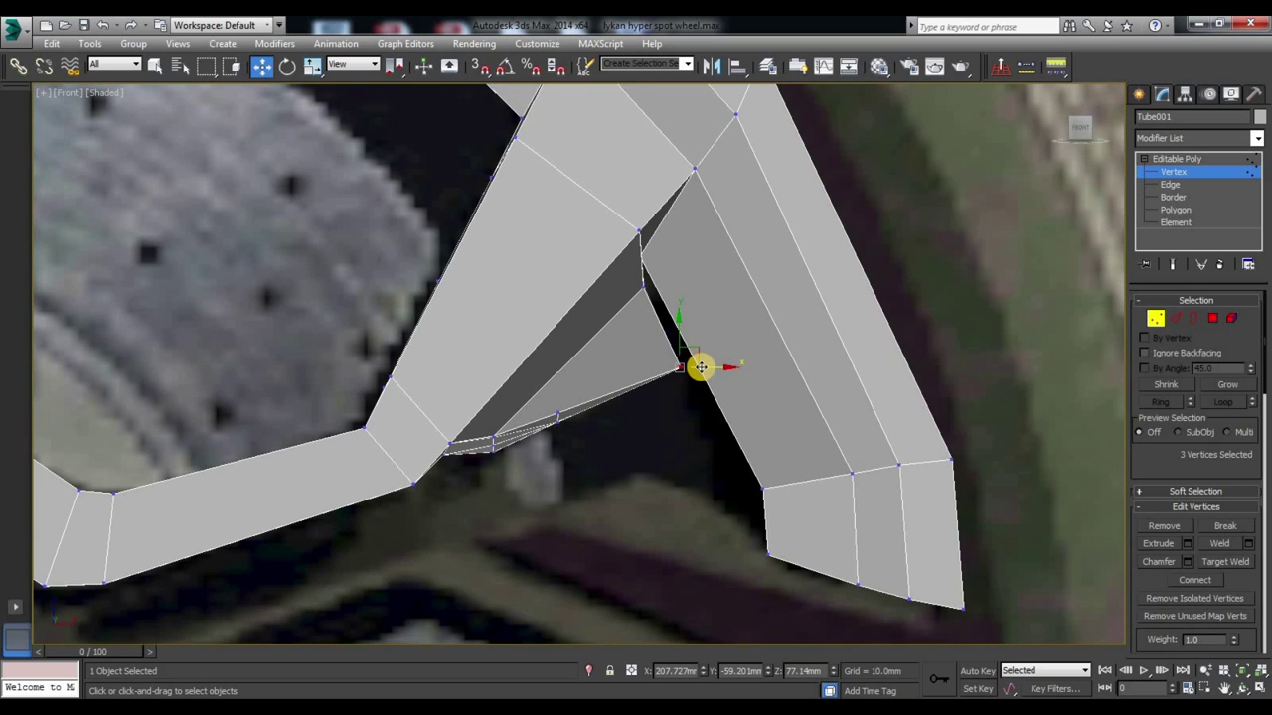
scroll(700, 368, "up", 2)
mouse_move(679, 356)
left_mouse_down()
mouse_move(580, 301)
mouse_move(618, 354)
left_mouse_up()
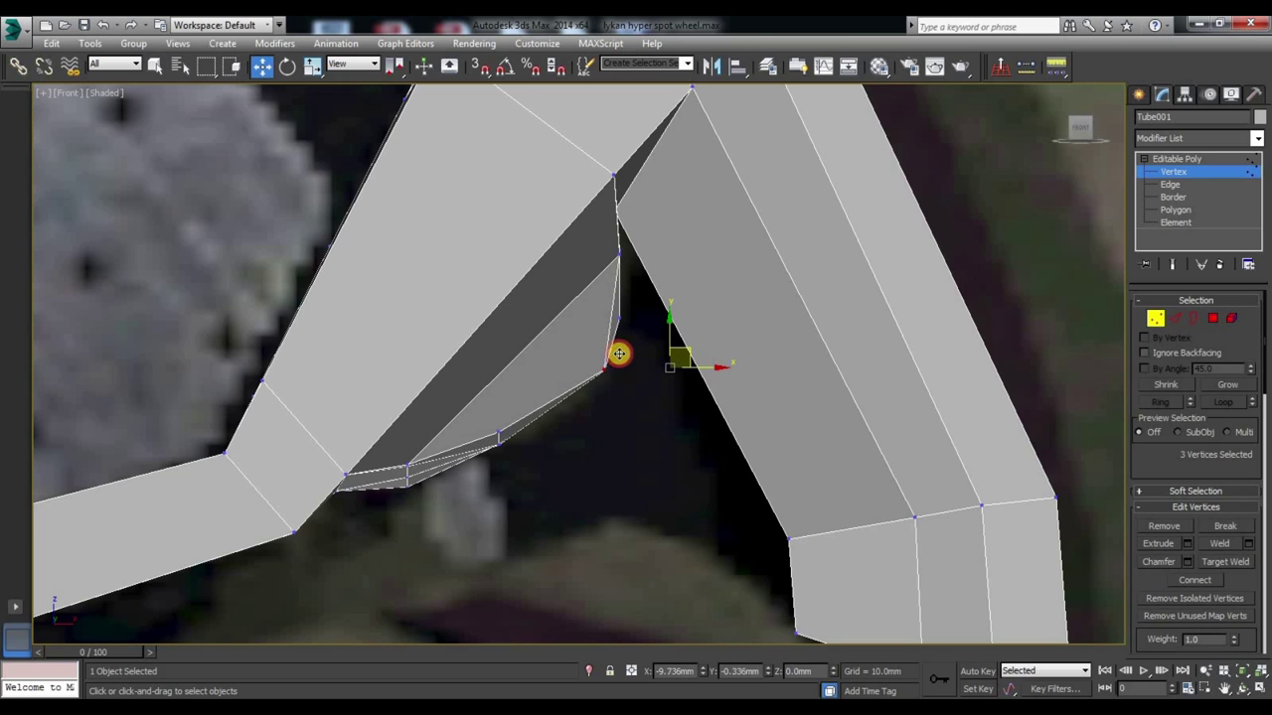
left_click_drag(521, 467, 509, 427)
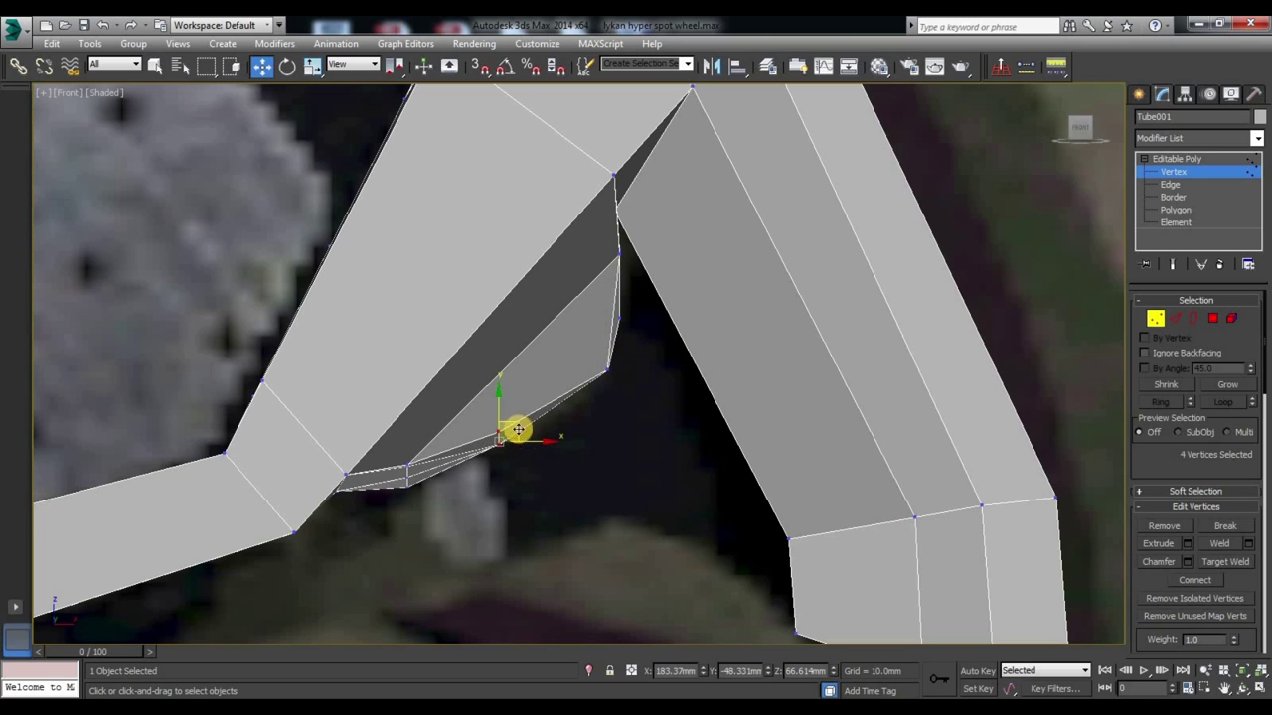
left_click_drag(588, 356, 636, 385, "alt")
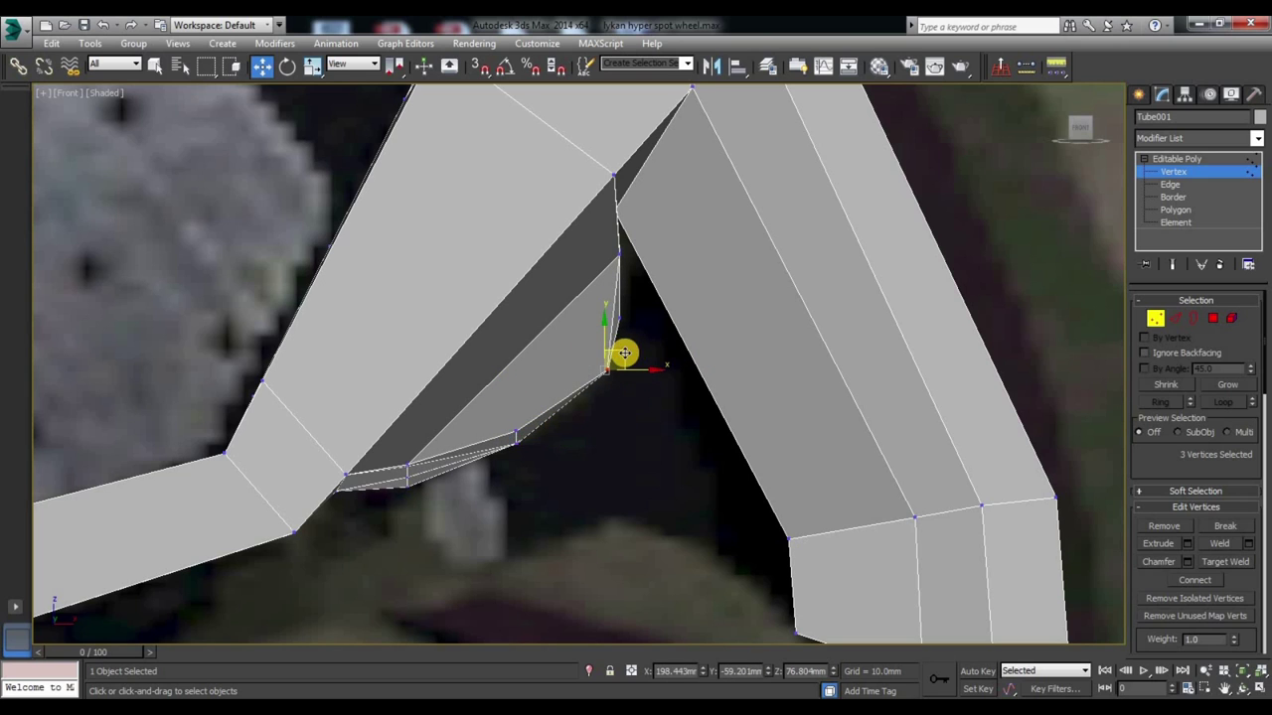
middle_click_drag(636, 448, 459, 415)
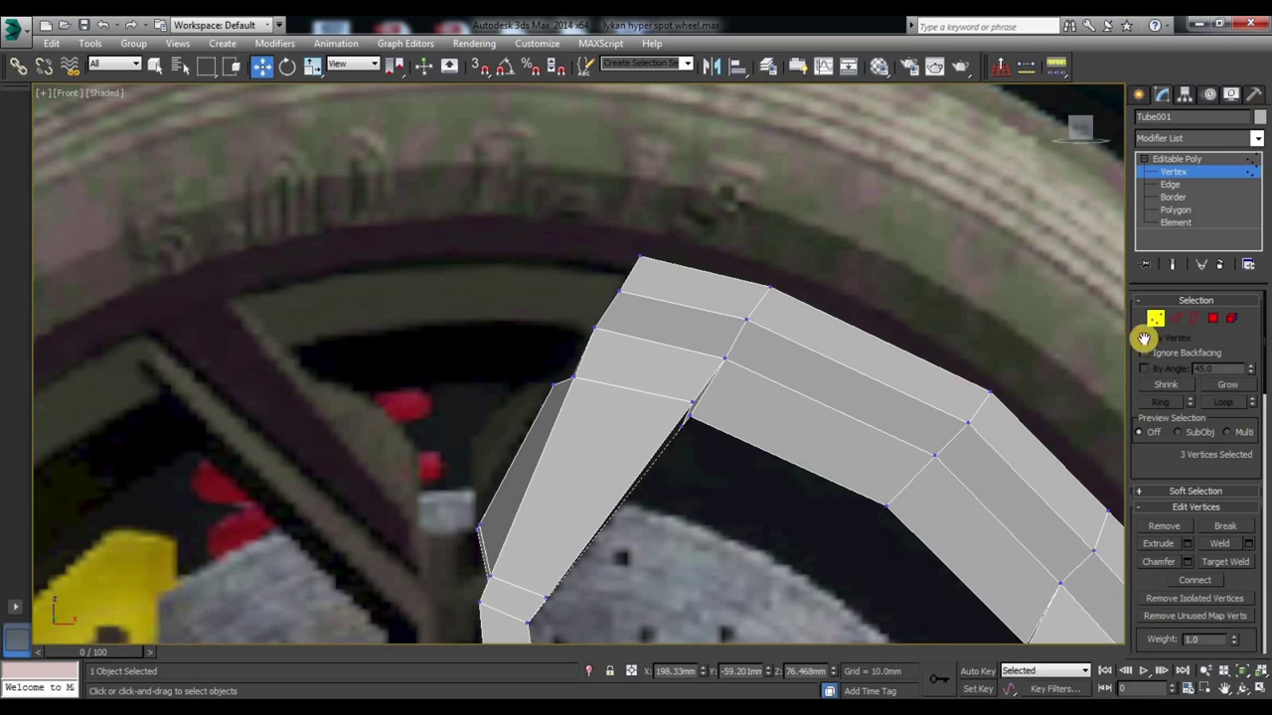
left_click(1216, 320)
mouse_move(808, 222)
middle_mouse_down("alt")
mouse_move(553, 252)
mouse_move(599, 279)
mouse_move(559, 241)
middle_mouse_up("alt")
Step: Select a strip of three rim side polygons and preview a 5.622mm bevel with 0.562mm outline
left_click(562, 256)
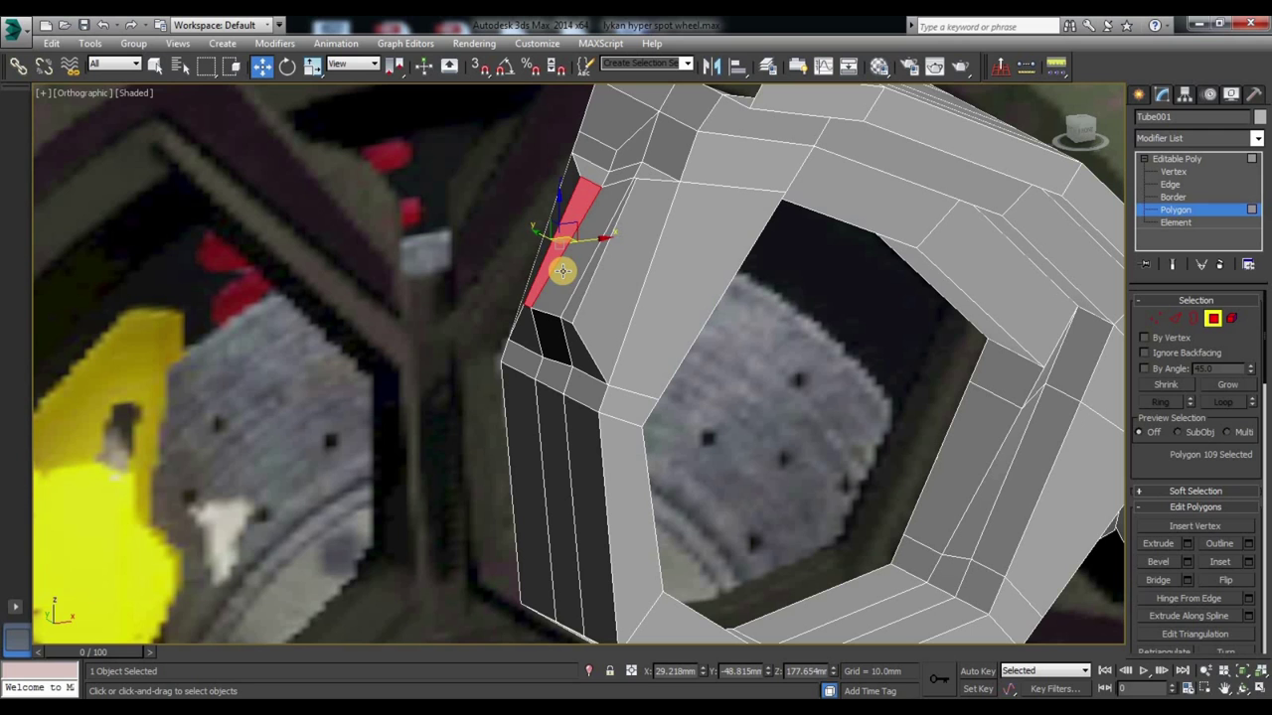
left_click(564, 306, "ctrl")
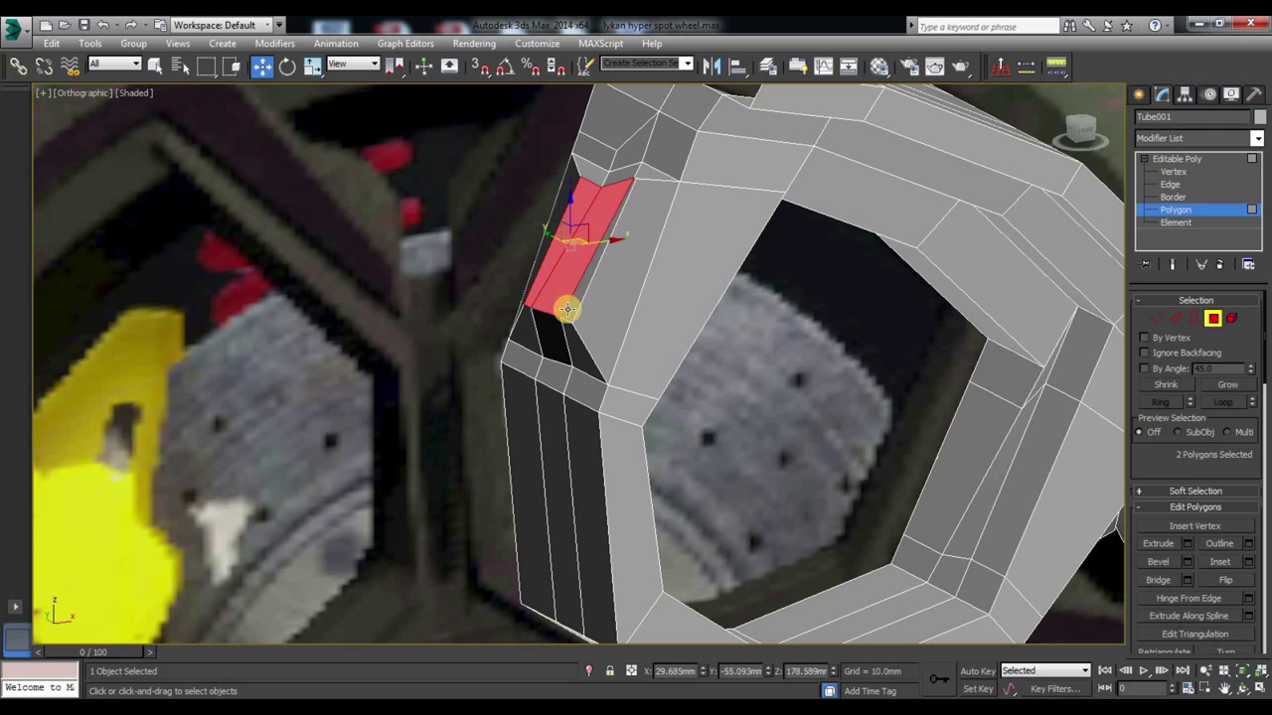
left_click(1083, 135)
right_click(522, 294)
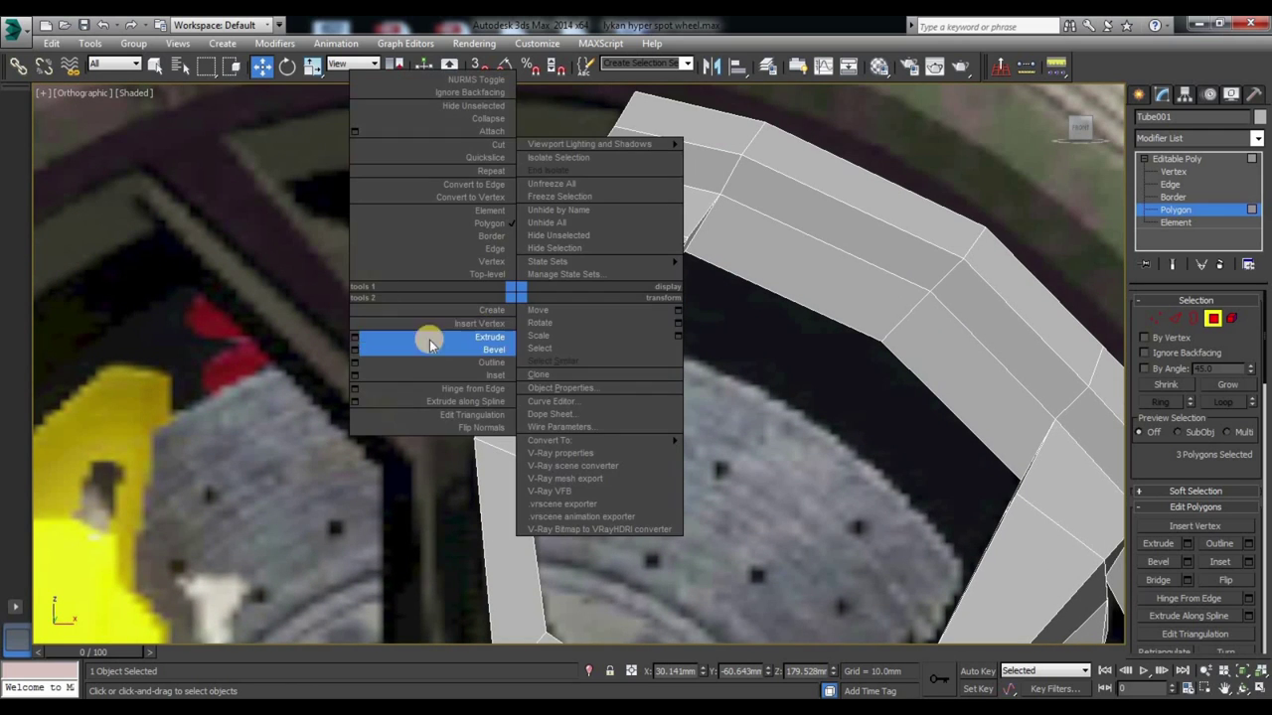
left_click(354, 353)
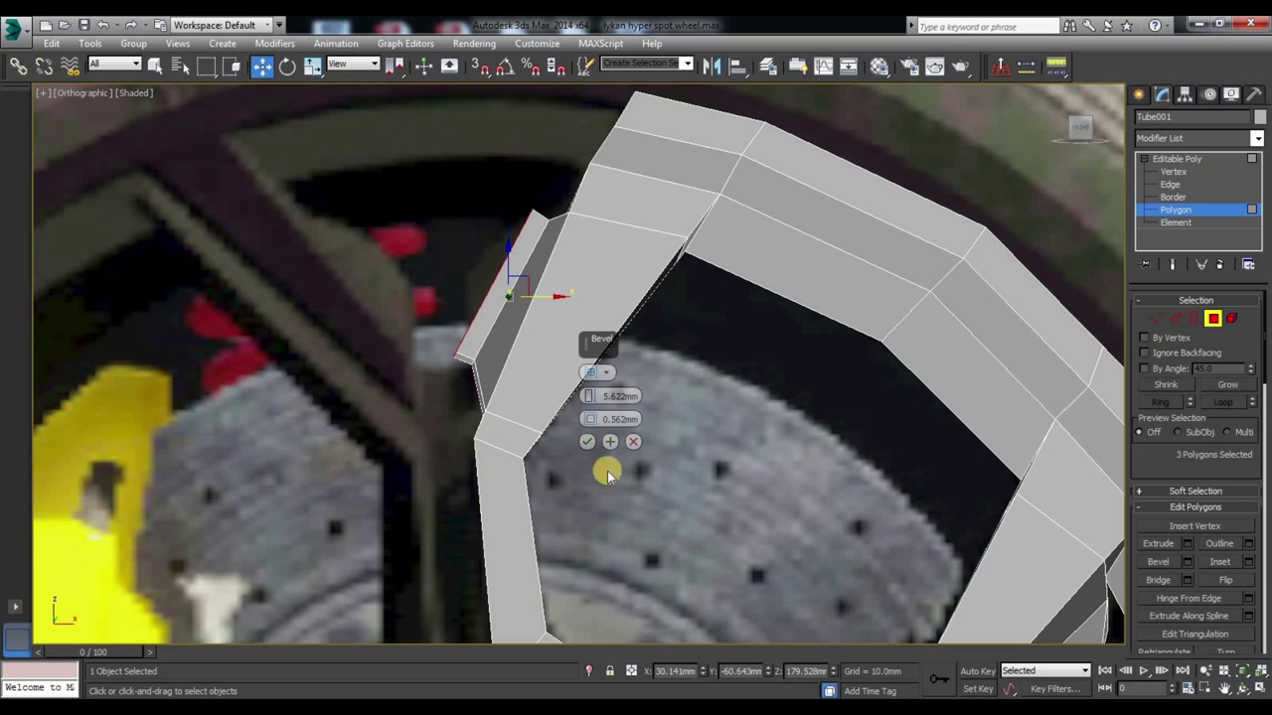
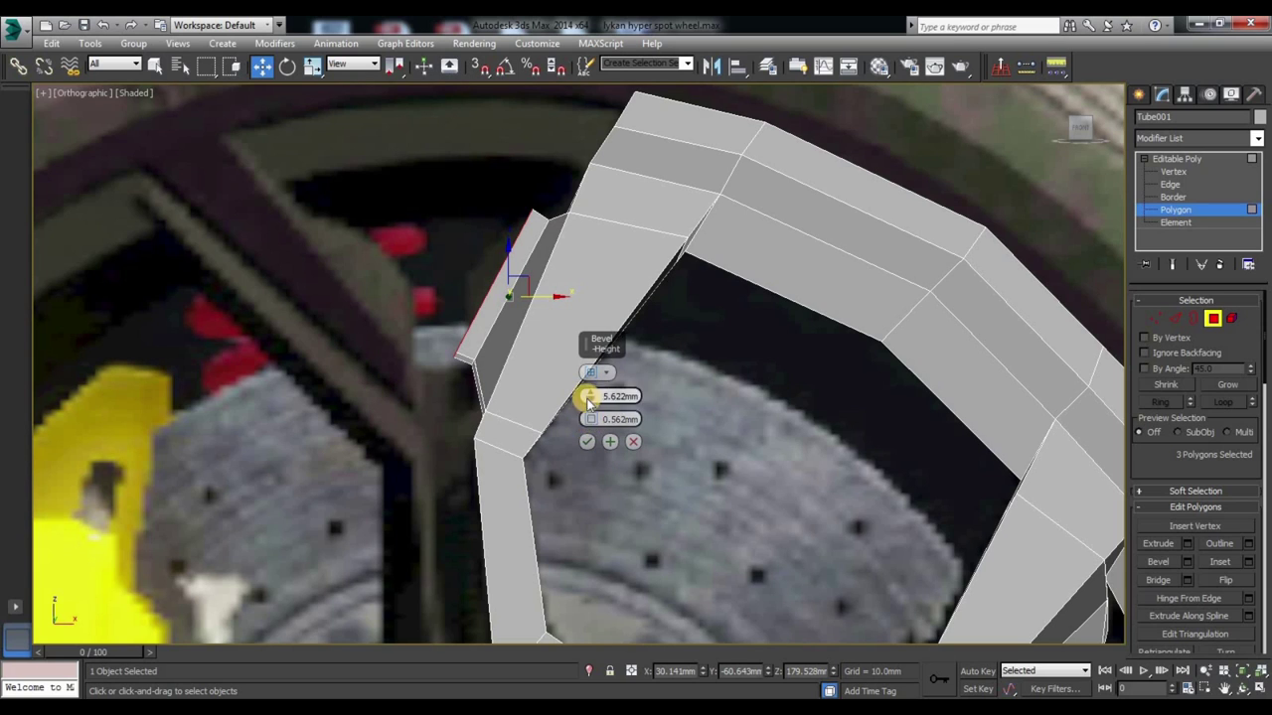
Step: Adjust the bevel height on the spoke's three end polygons and confirm the bevel
mouse_move(483, 411)
middle_mouse_down("alt")
mouse_move(547, 432)
mouse_move(590, 395)
middle_mouse_up("alt")
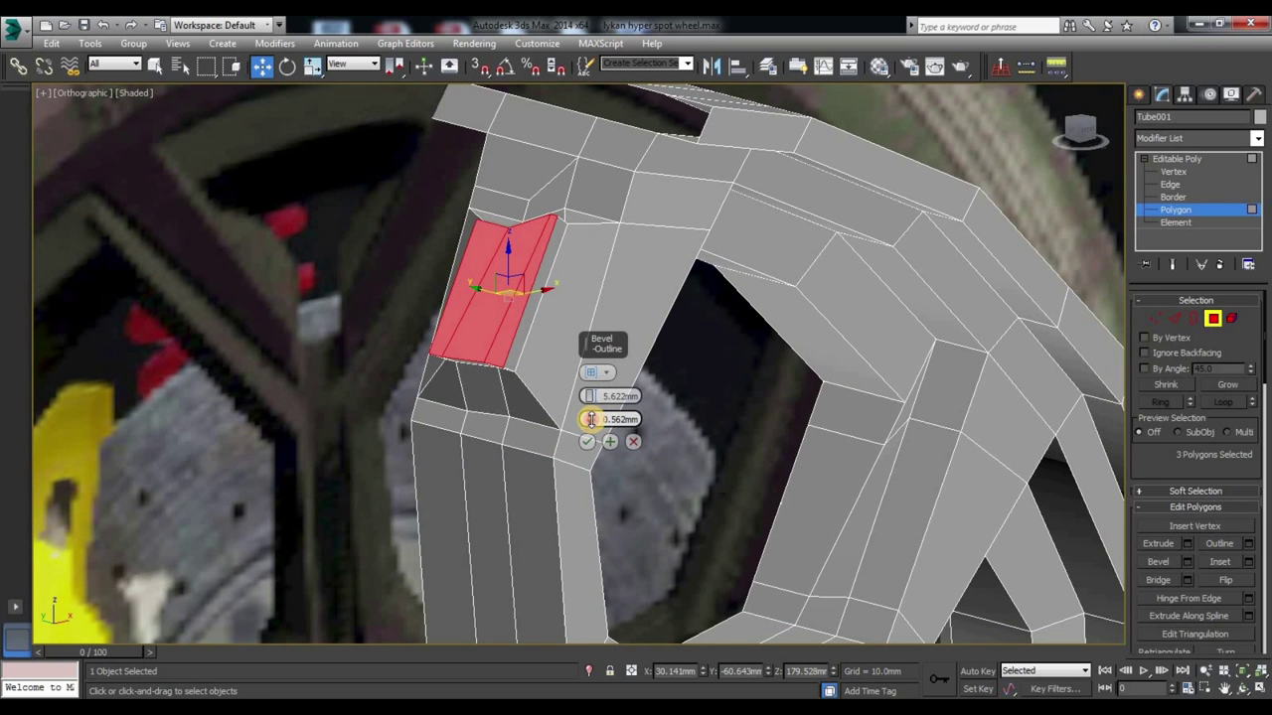
left_click_drag(590, 394, 587, 417)
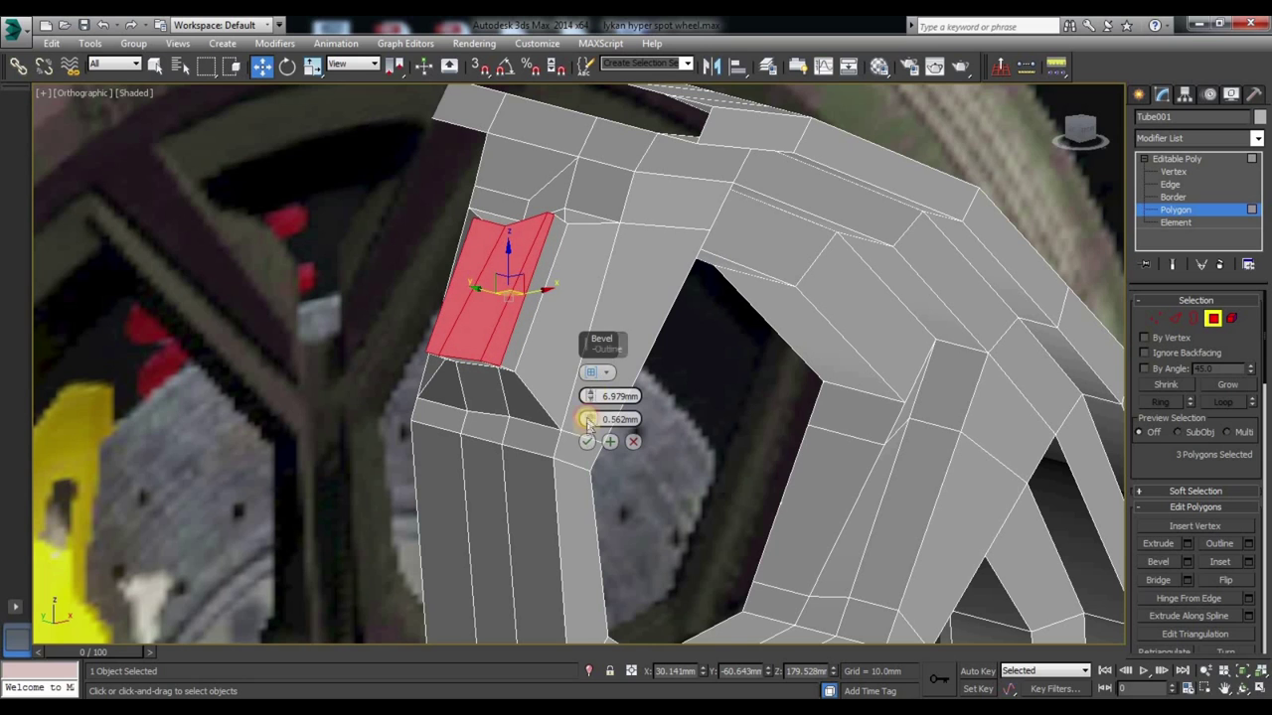
left_click(586, 441)
Step: At Vertex level, select the four upper vertices around the bevelled spoke end
left_click(1155, 320)
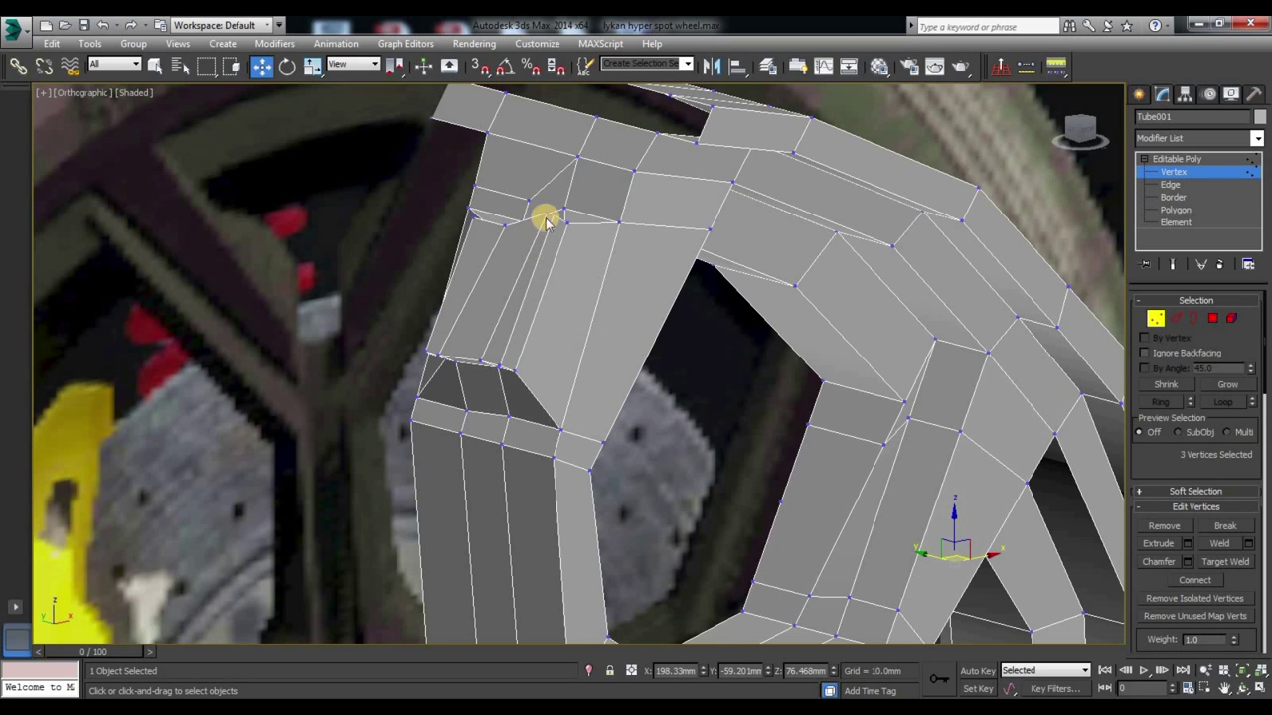
middle_click_drag(1015, 169, 488, 233, "alt")
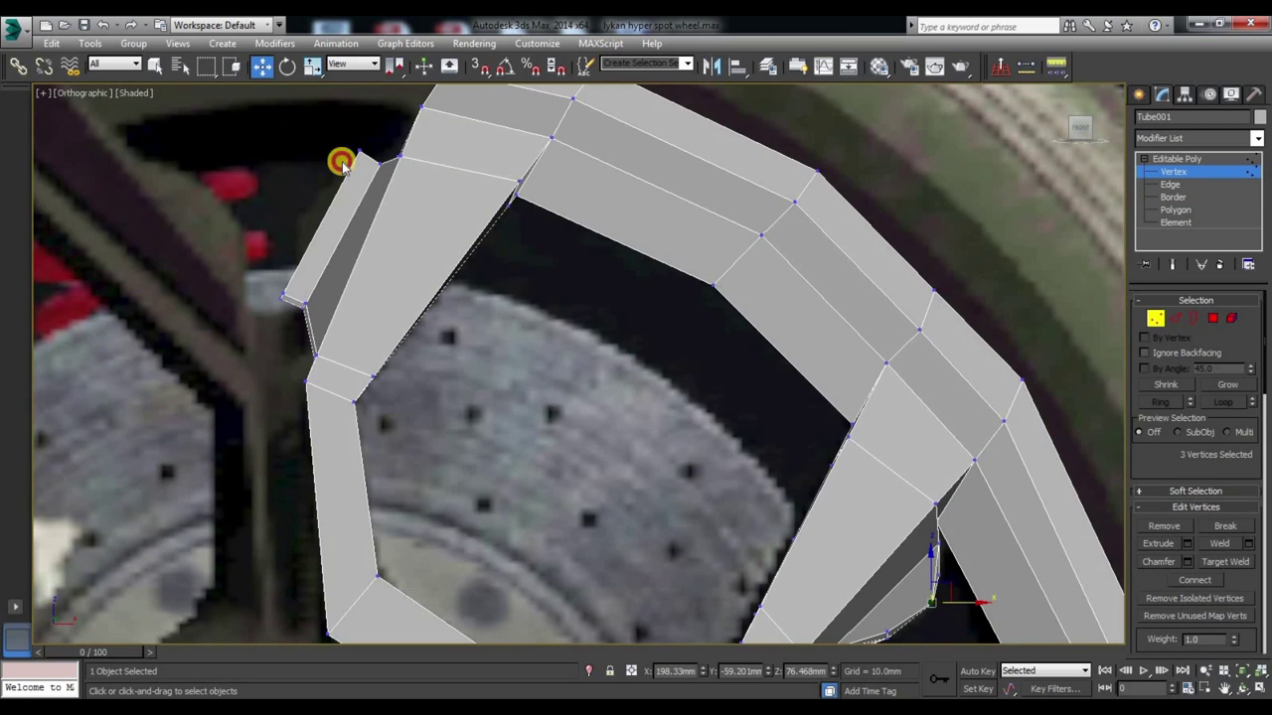
left_click_drag(356, 173, 358, 169)
mouse_move(263, 277)
middle_mouse_down("alt")
mouse_move(369, 307)
mouse_move(350, 176)
middle_mouse_up("alt")
left_click(315, 135, "ctrl")
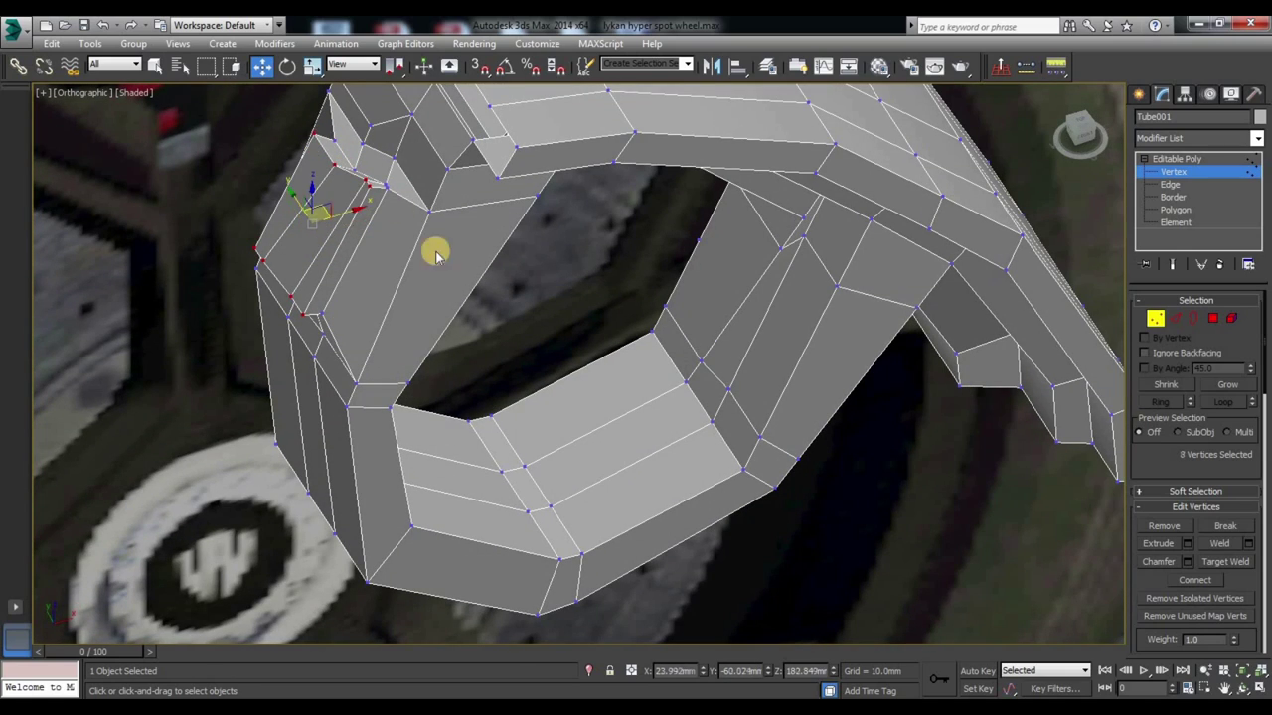
scroll(418, 290, "up", 3)
scroll(368, 247, "up", 2)
middle_click_drag(561, 197, 610, 403)
mouse_move(519, 397)
middle_mouse_down("alt")
mouse_move(566, 457)
mouse_move(577, 498)
middle_mouse_up("alt")
mouse_move(517, 467)
middle_mouse_down("alt")
mouse_move(571, 533)
mouse_move(610, 530)
middle_mouse_up("alt")
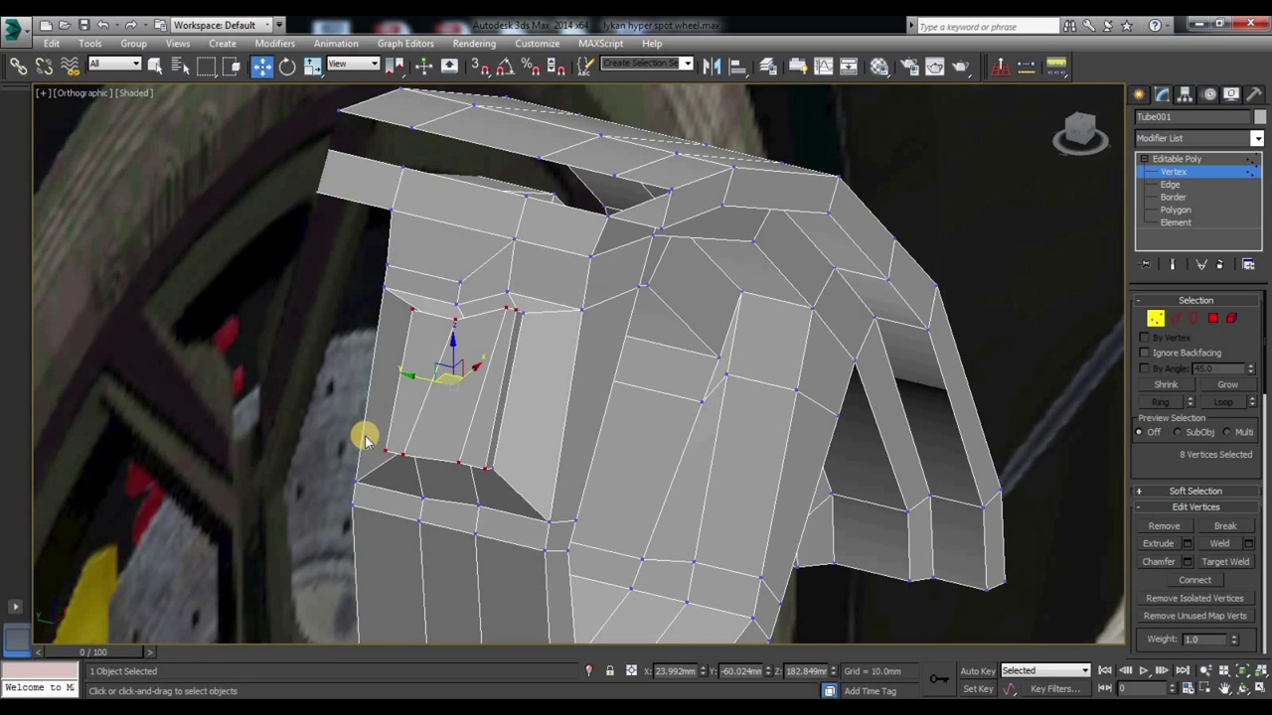
left_click_drag(557, 519, 558, 519, "alt")
Step: Scale the four selected vertices inward to taper the recessed pocket
key("r")
mouse_move(472, 260)
left_mouse_down()
mouse_move(441, 378)
mouse_move(474, 255)
mouse_move(446, 335)
left_mouse_up()
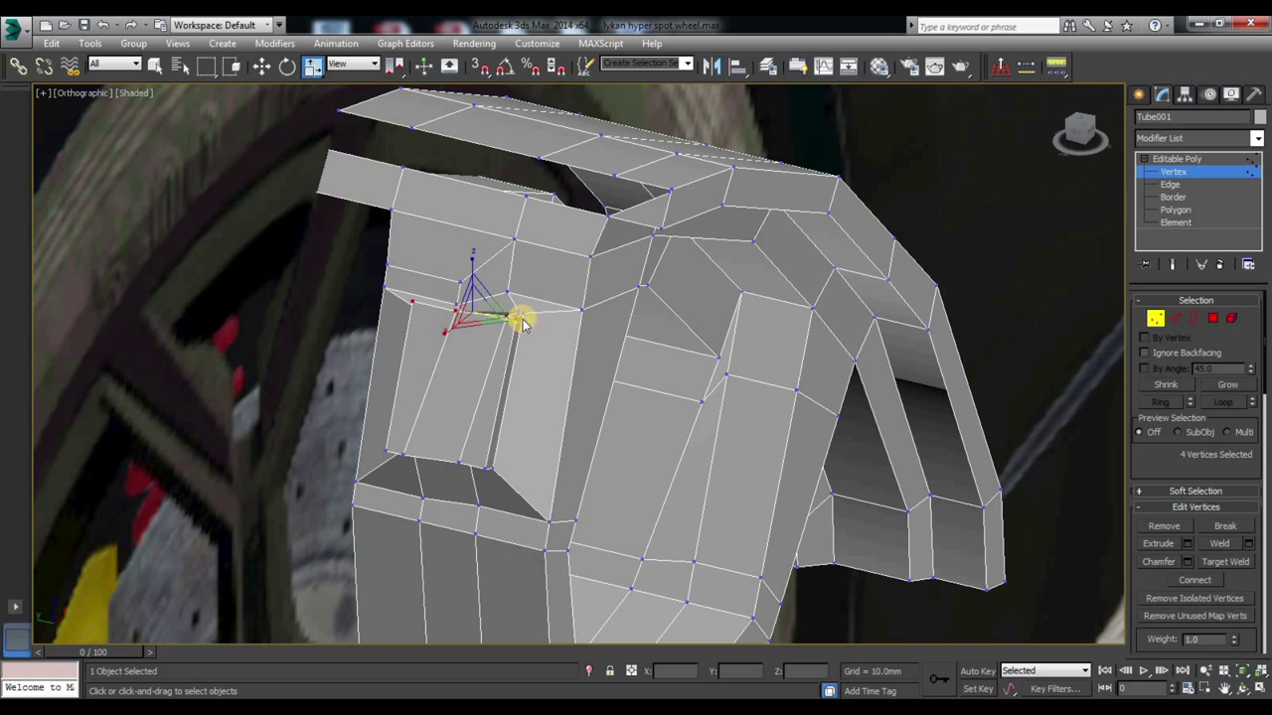
left_click_drag(523, 324, 529, 403)
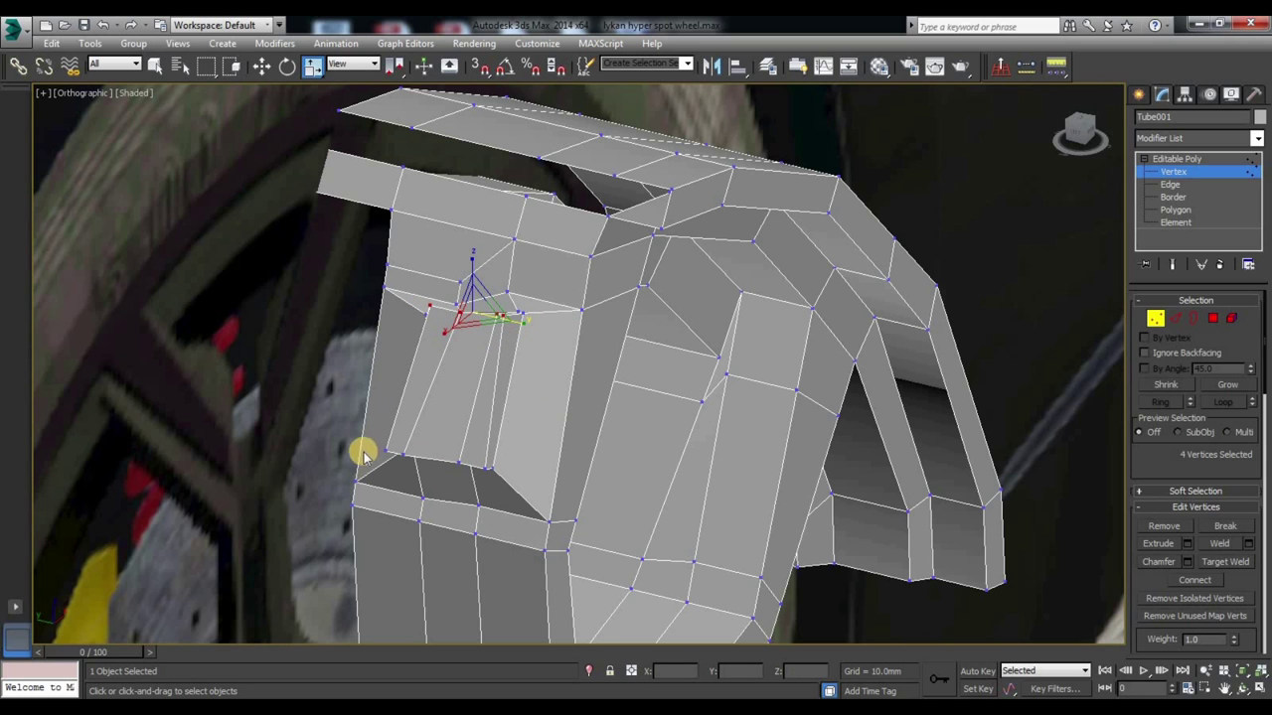
scroll(488, 320, "up", 3)
scroll(531, 405, "up", 3)
Step: Move the bevel-corner vertex and the neighbouring lower vertex into new positions
left_click(534, 398)
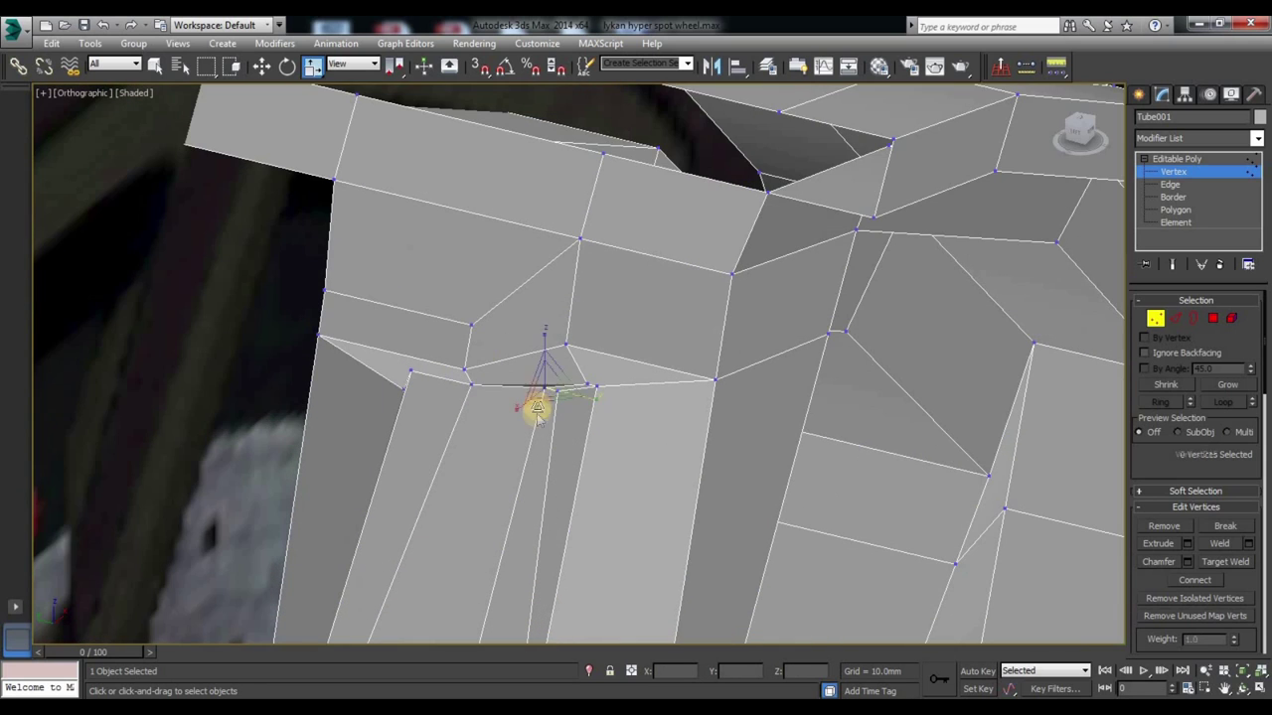
key("w")
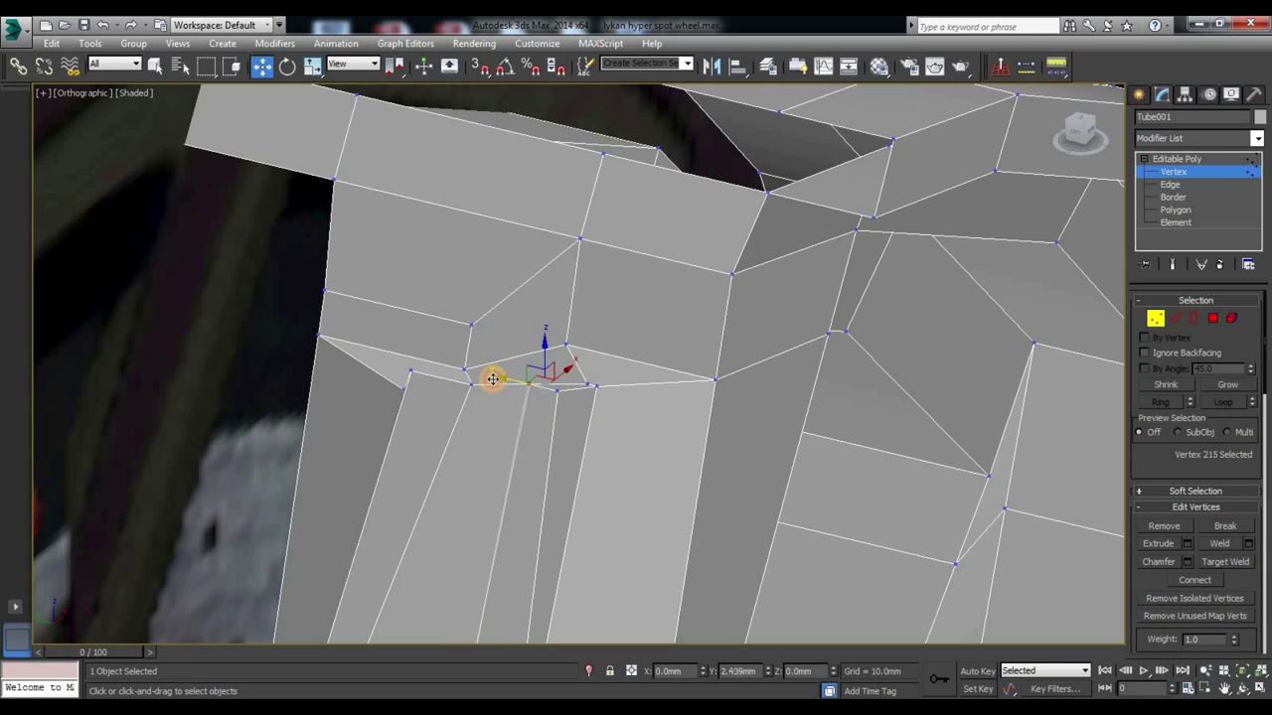
left_click_drag(527, 346, 525, 360)
mouse_move(656, 439)
middle_mouse_down("alt")
mouse_move(540, 454)
mouse_move(607, 443)
mouse_move(654, 381)
middle_mouse_up("alt")
mouse_move(607, 333)
left_mouse_down()
mouse_move(630, 332)
mouse_move(636, 307)
mouse_move(642, 318)
left_mouse_up()
mouse_move(642, 318)
middle_mouse_down("alt")
mouse_move(696, 341)
mouse_move(641, 471)
middle_mouse_up("alt")
left_click(644, 468)
mouse_move(604, 457)
left_mouse_down()
mouse_move(567, 454)
mouse_move(511, 478)
left_mouse_up()
left_click(533, 452)
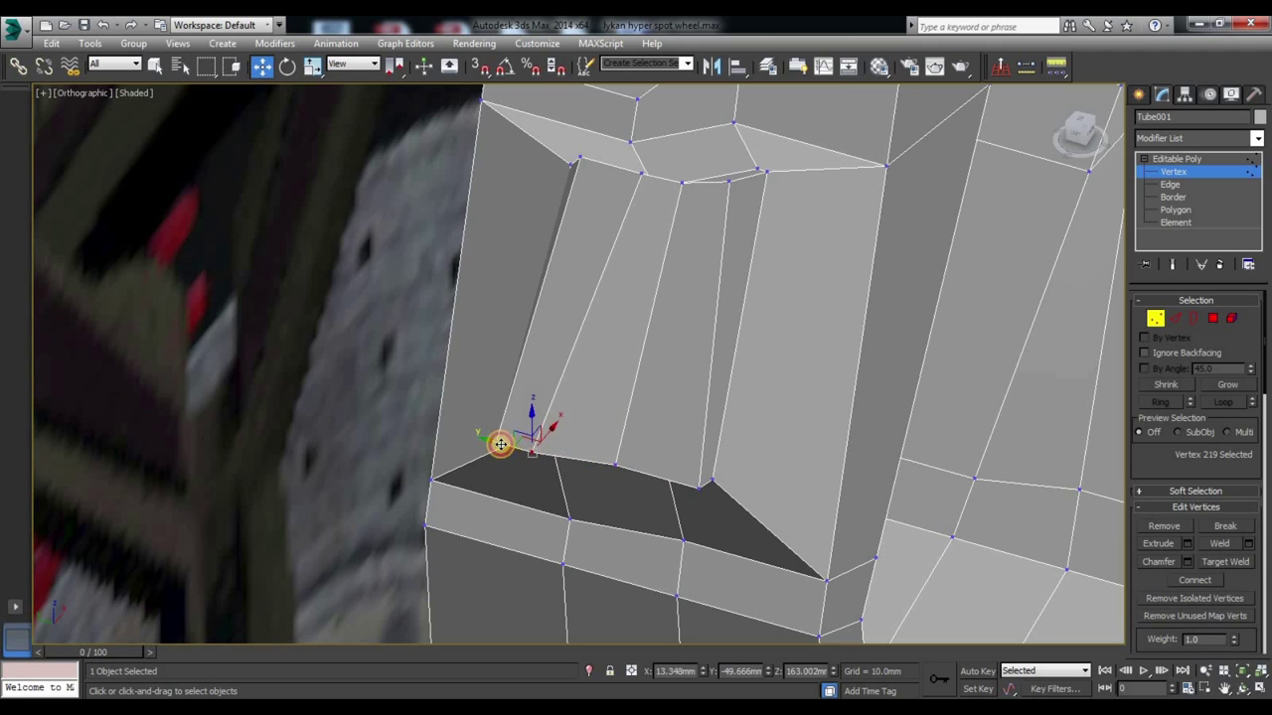
middle_click_drag(604, 431, 556, 457, "alt")
Step: Select eight upper and lower vertices of the inset face and scale them closer together
left_click(454, 453, "ctrl")
left_click(573, 475, "ctrl")
left_click(653, 497, "ctrl")
left_click(683, 190, "ctrl")
left_click(638, 192, "ctrl")
left_click(597, 185, "ctrl")
left_click(535, 166, "ctrl")
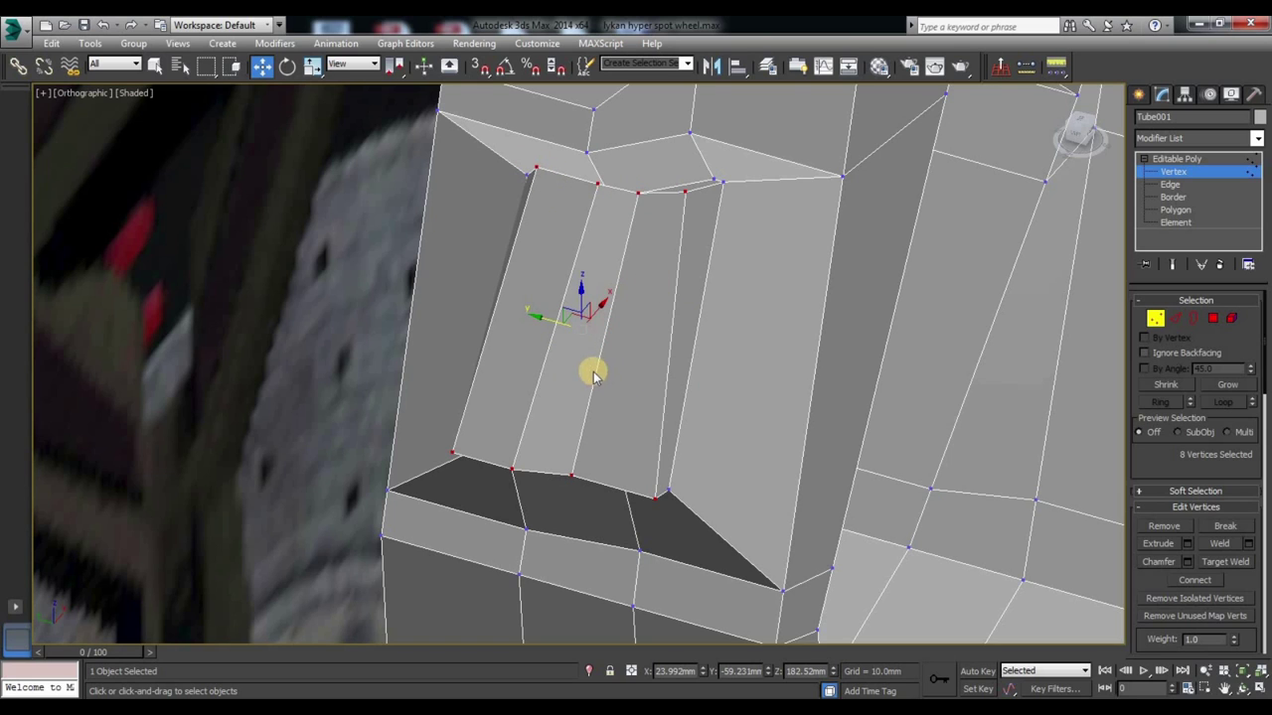
key("r")
left_click_drag(633, 341, 589, 339)
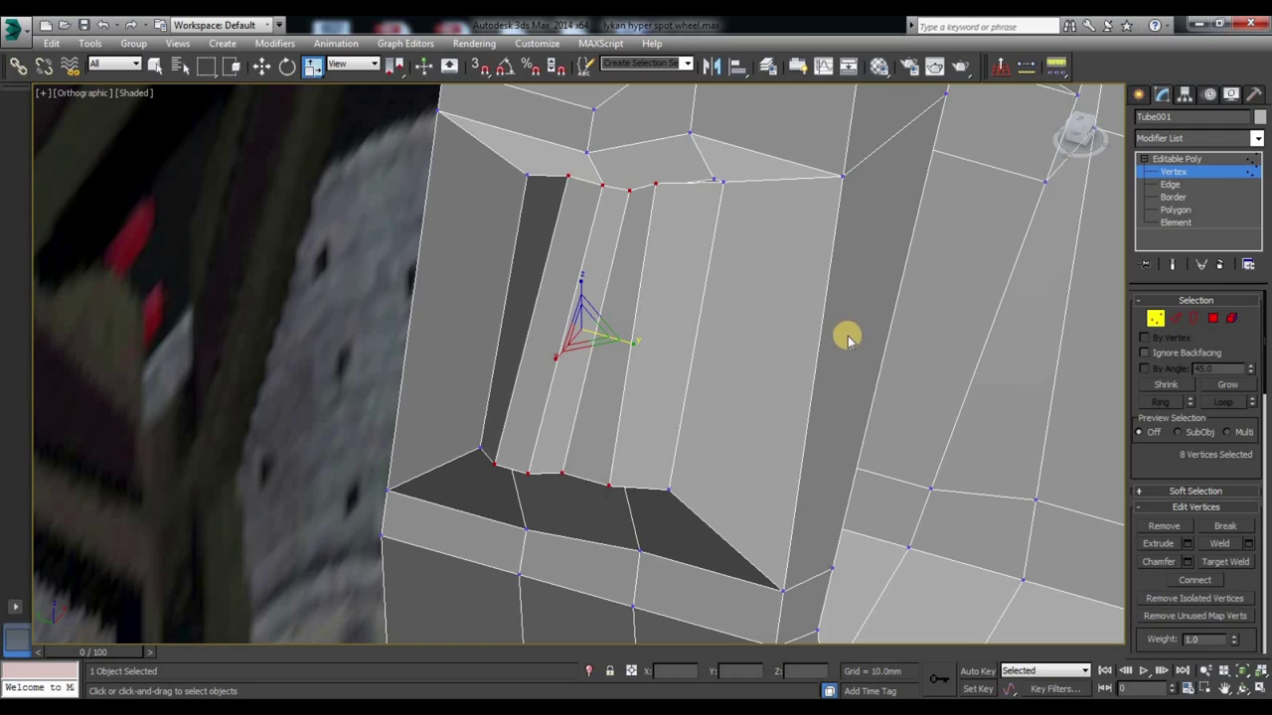
Step: Move the lower-left corner vertices and the top vertex flush with the spoke's outer side edge
mouse_move(851, 384)
middle_mouse_down("alt")
mouse_move(786, 418)
mouse_move(757, 390)
middle_mouse_up("alt")
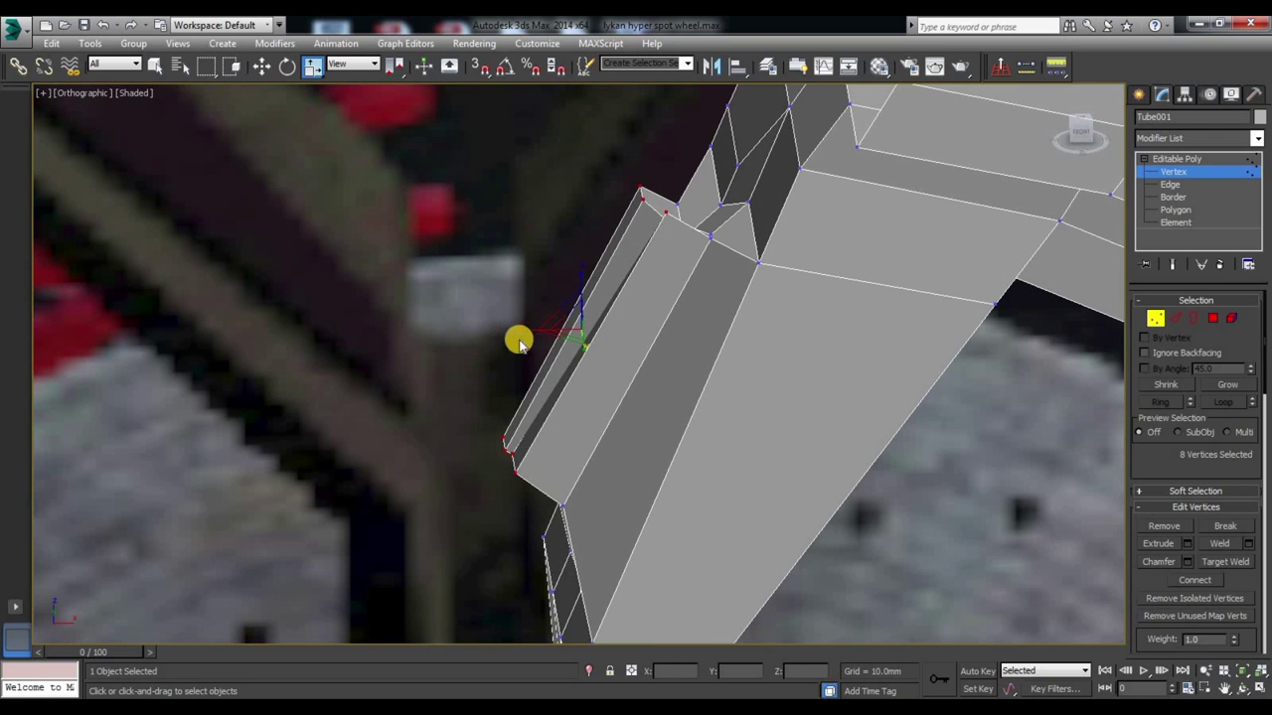
mouse_move(761, 303)
middle_mouse_down()
mouse_move(804, 395)
mouse_move(880, 176)
mouse_move(945, 289)
middle_mouse_up()
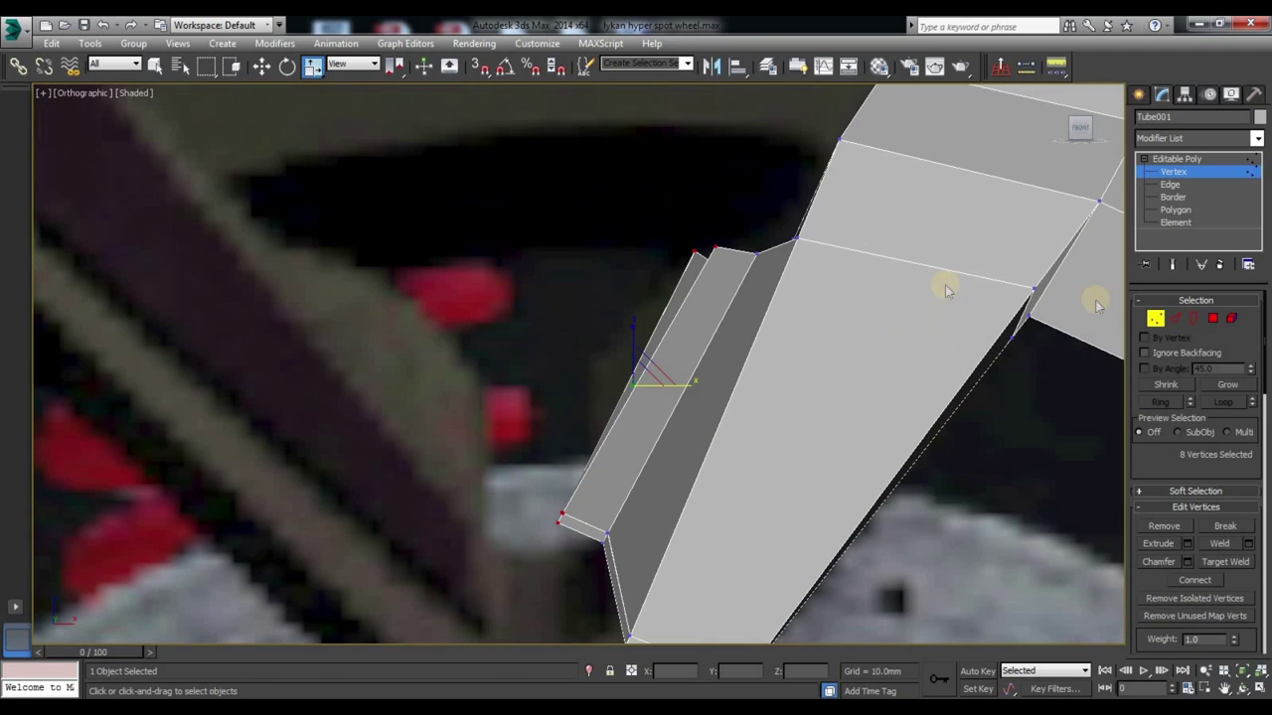
left_click_drag(528, 507, 585, 552)
key("w")
mouse_move(575, 505)
left_mouse_down()
mouse_move(626, 438)
mouse_move(669, 421)
mouse_move(613, 352)
mouse_move(664, 212)
left_mouse_up()
mouse_move(723, 278)
left_mouse_down()
mouse_move(725, 260)
mouse_move(744, 321)
mouse_move(730, 238)
left_mouse_up()
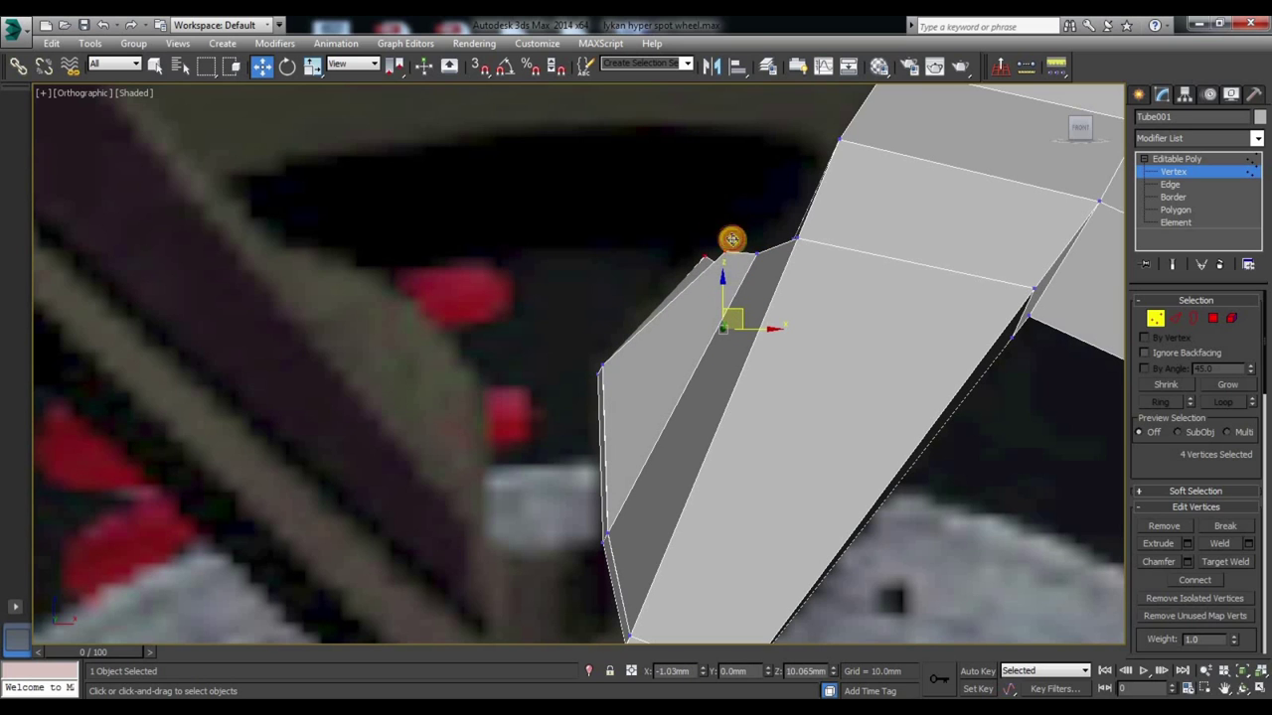
scroll(573, 349, "down", 3)
mouse_move(573, 348)
middle_mouse_down("alt")
mouse_move(605, 374)
mouse_move(437, 417)
middle_mouse_up("alt")
scroll(437, 418, "up", 2)
scroll(426, 378, "up", 3)
mouse_move(506, 378)
left_mouse_down()
mouse_move(506, 355)
mouse_move(549, 332)
mouse_move(463, 346)
left_mouse_up()
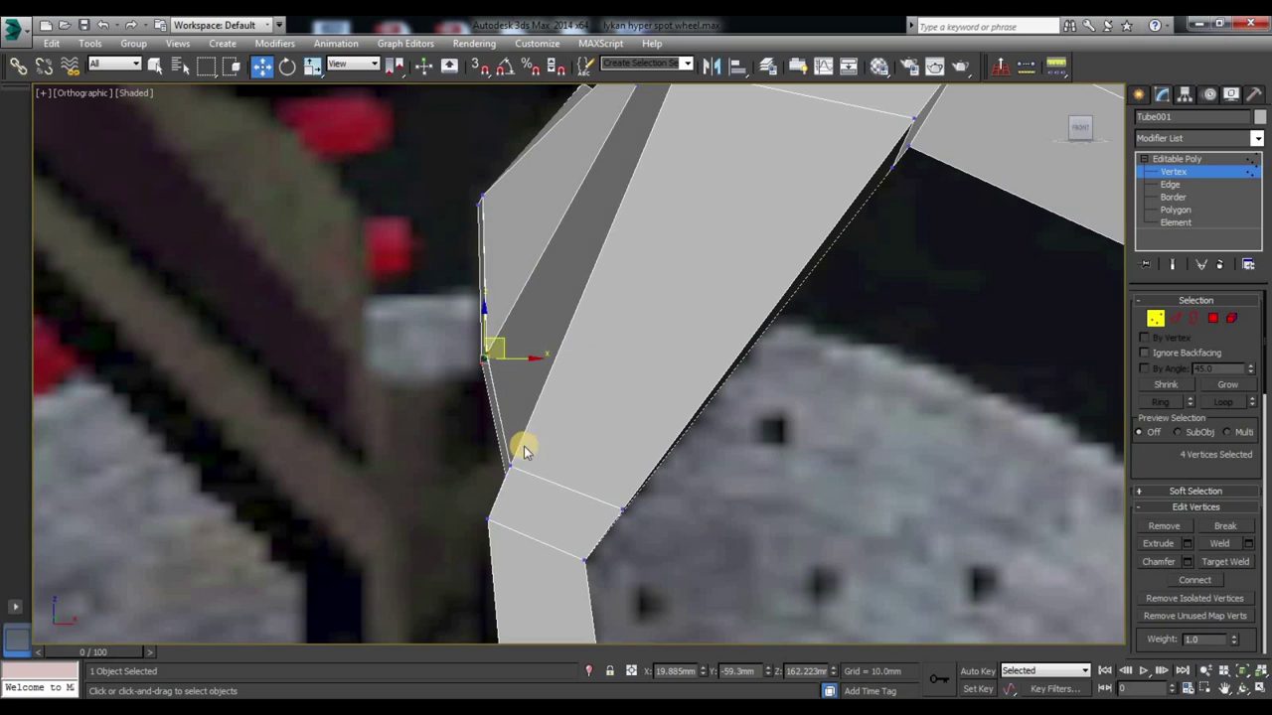
Step: Shift the selected corner vertices further left
middle_click_drag(523, 446, 608, 443)
scroll(689, 377, "down", 2)
scroll(499, 391, "down", 3)
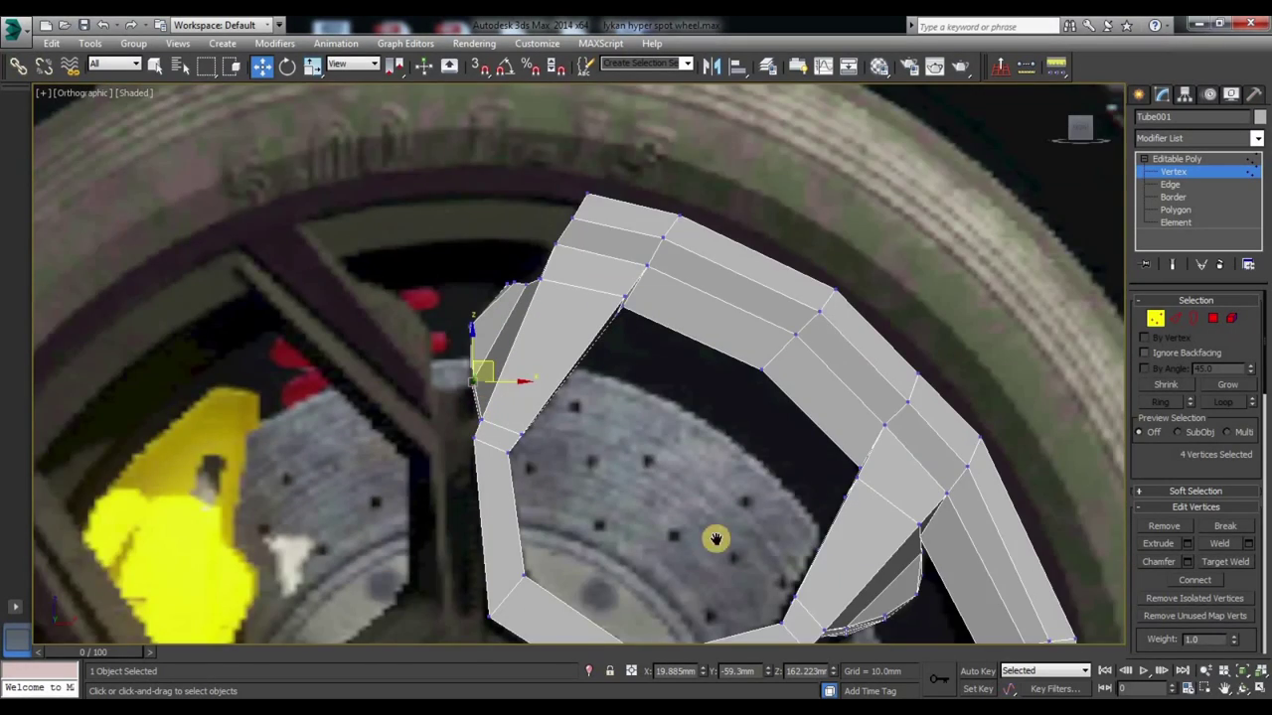
scroll(556, 372, "up", 1)
scroll(560, 427, "up", 3)
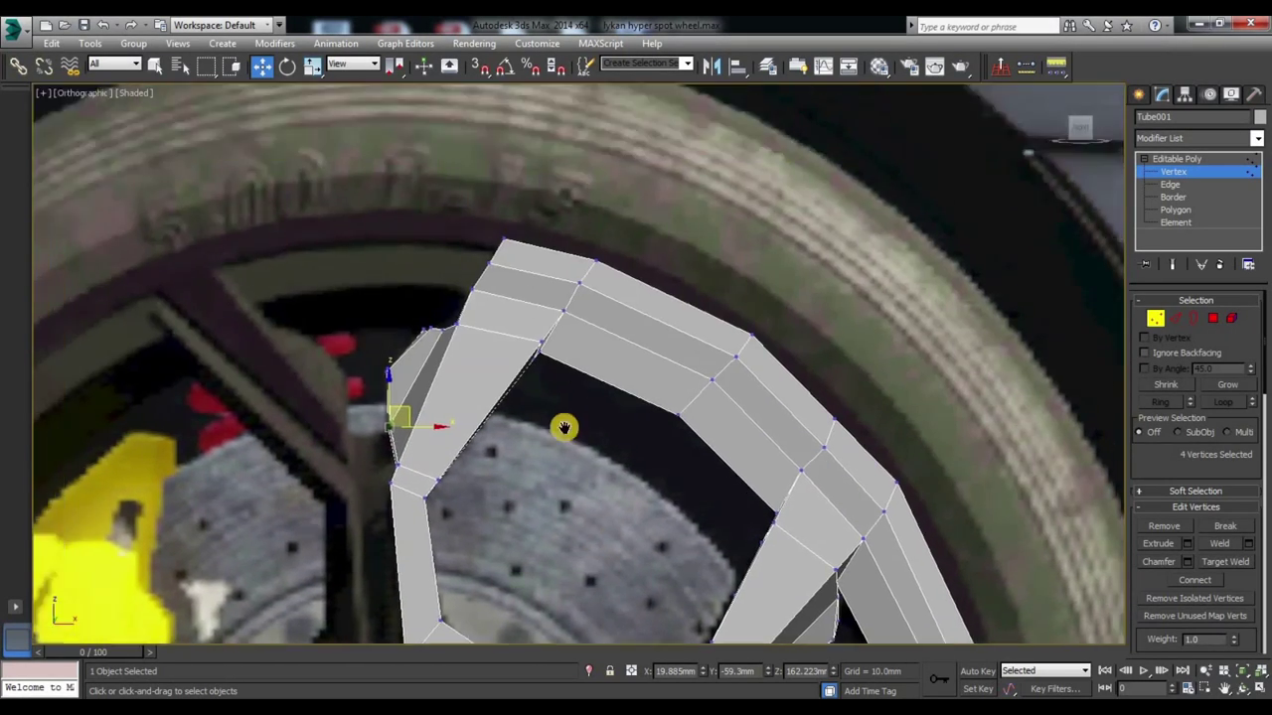
scroll(644, 263, "up", 3)
Step: Select four vertices at the spoke end and move them down and left in the front view
left_click(644, 263)
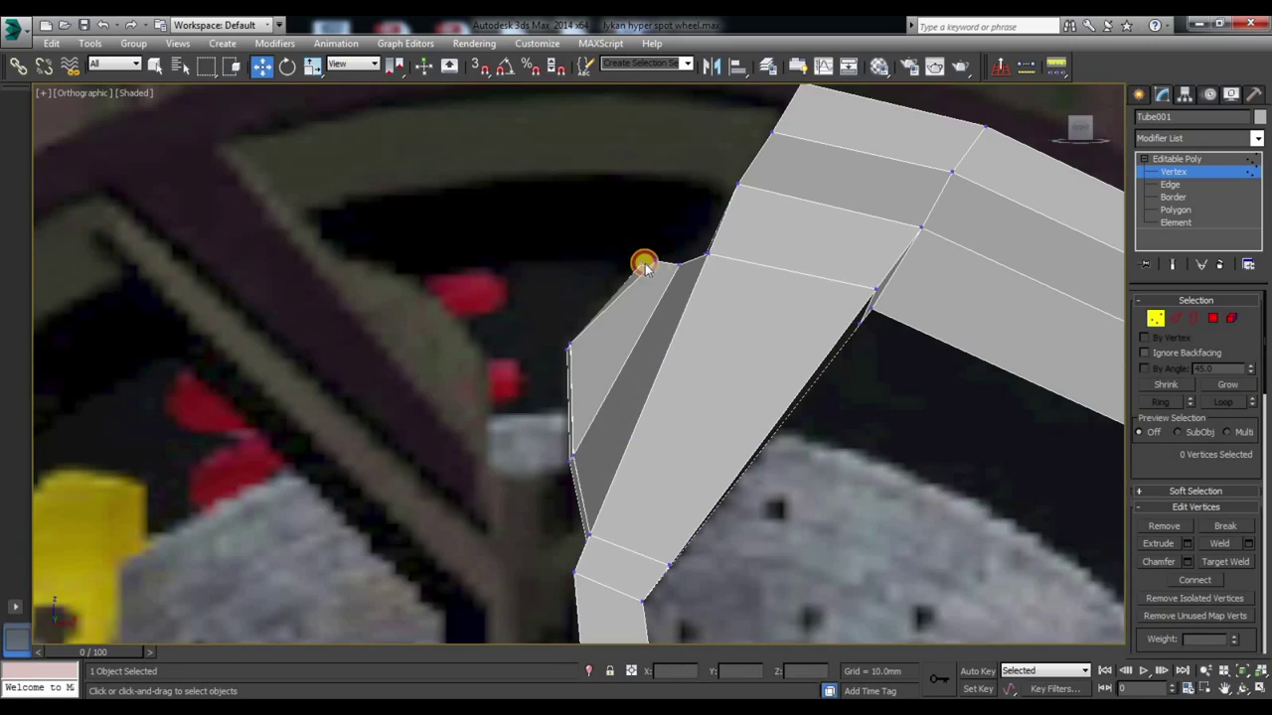
left_click_drag(663, 278, 665, 280)
mouse_move(684, 318)
middle_mouse_down("alt")
mouse_move(701, 327)
mouse_move(704, 374)
mouse_move(738, 410)
mouse_move(709, 432)
mouse_move(713, 333)
middle_mouse_up("alt")
key("r")
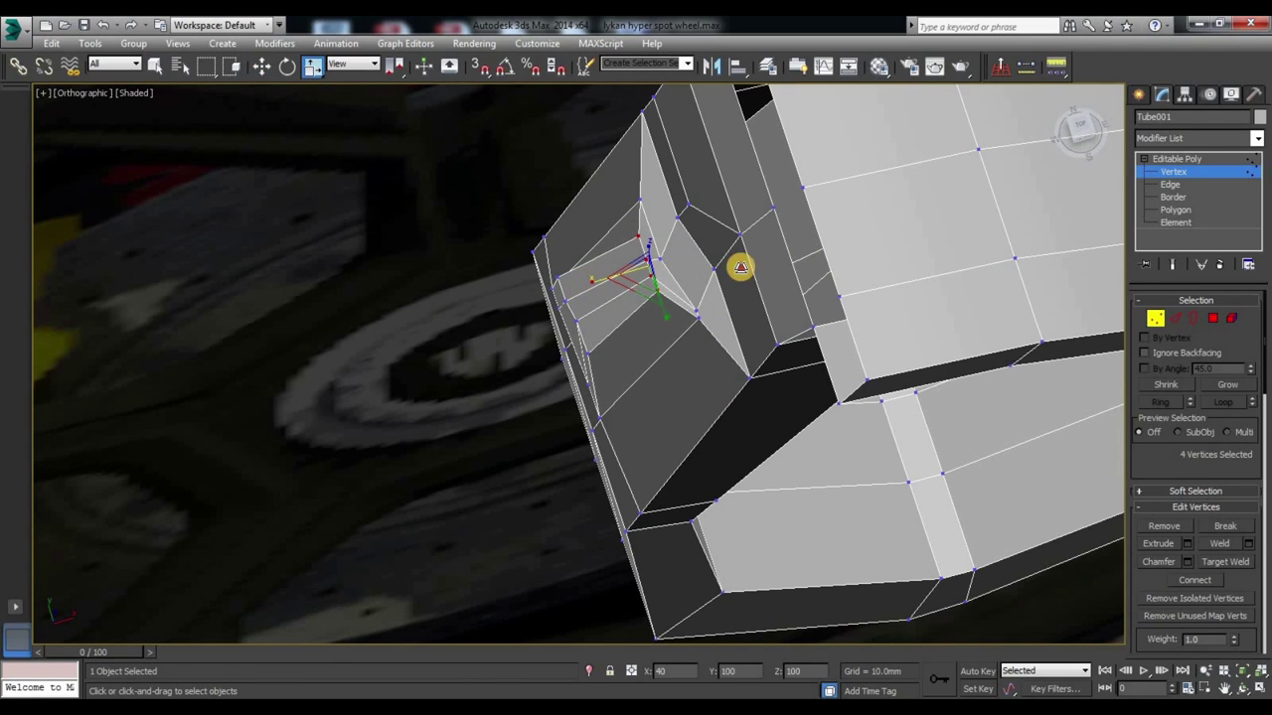
key("f")
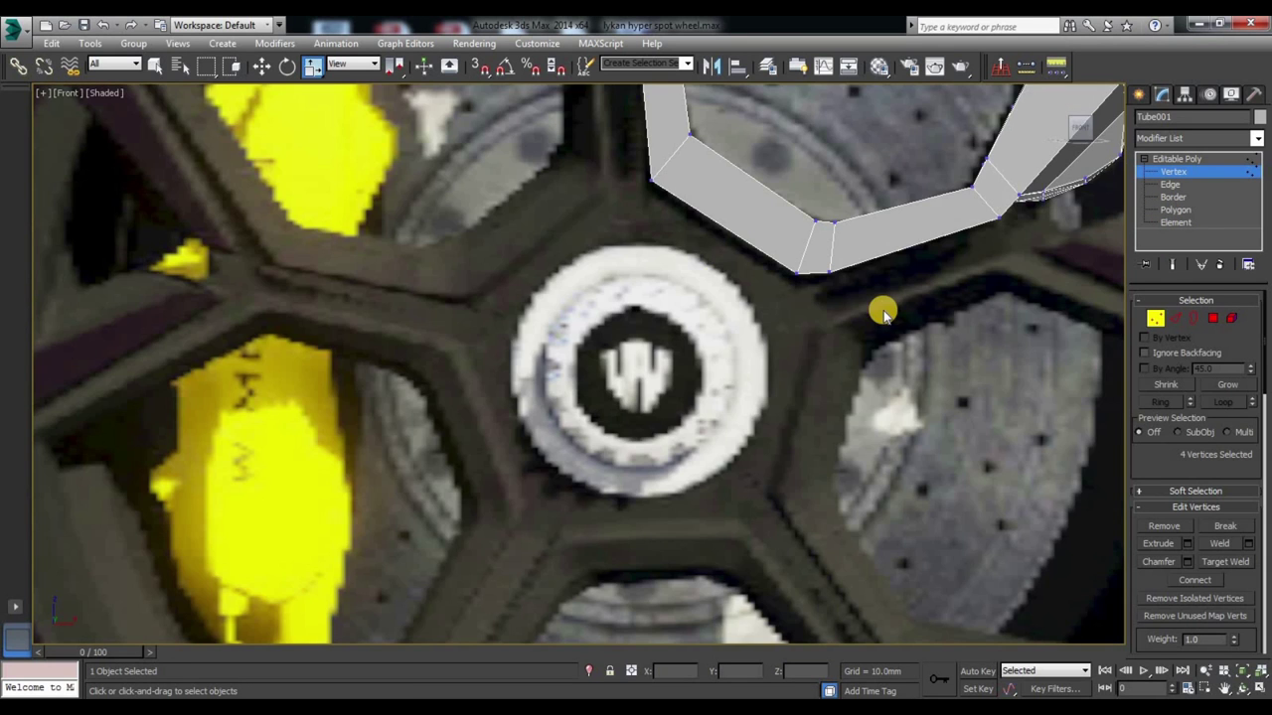
scroll(743, 285, "down", 3)
scroll(669, 293, "down", 3)
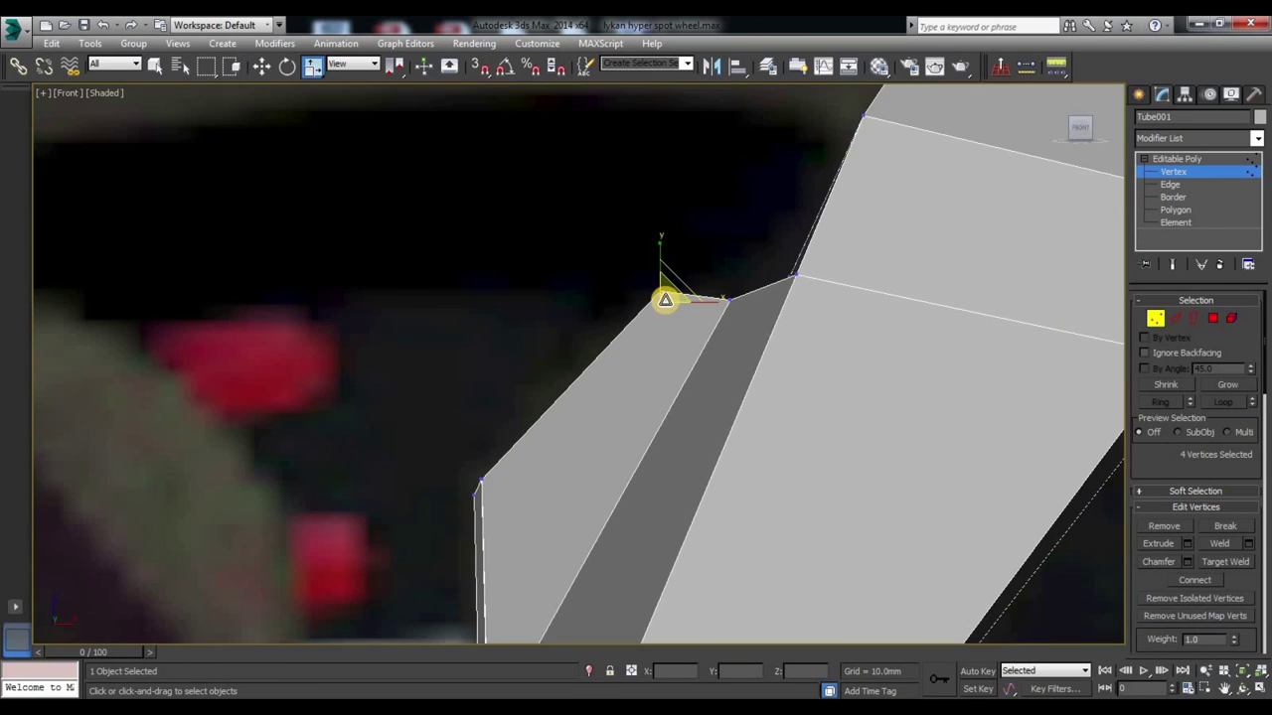
scroll(665, 295, "down", 2)
scroll(681, 327, "down", 2)
scroll(562, 380, "up", 2)
key("w")
left_click_drag(605, 385, 452, 397)
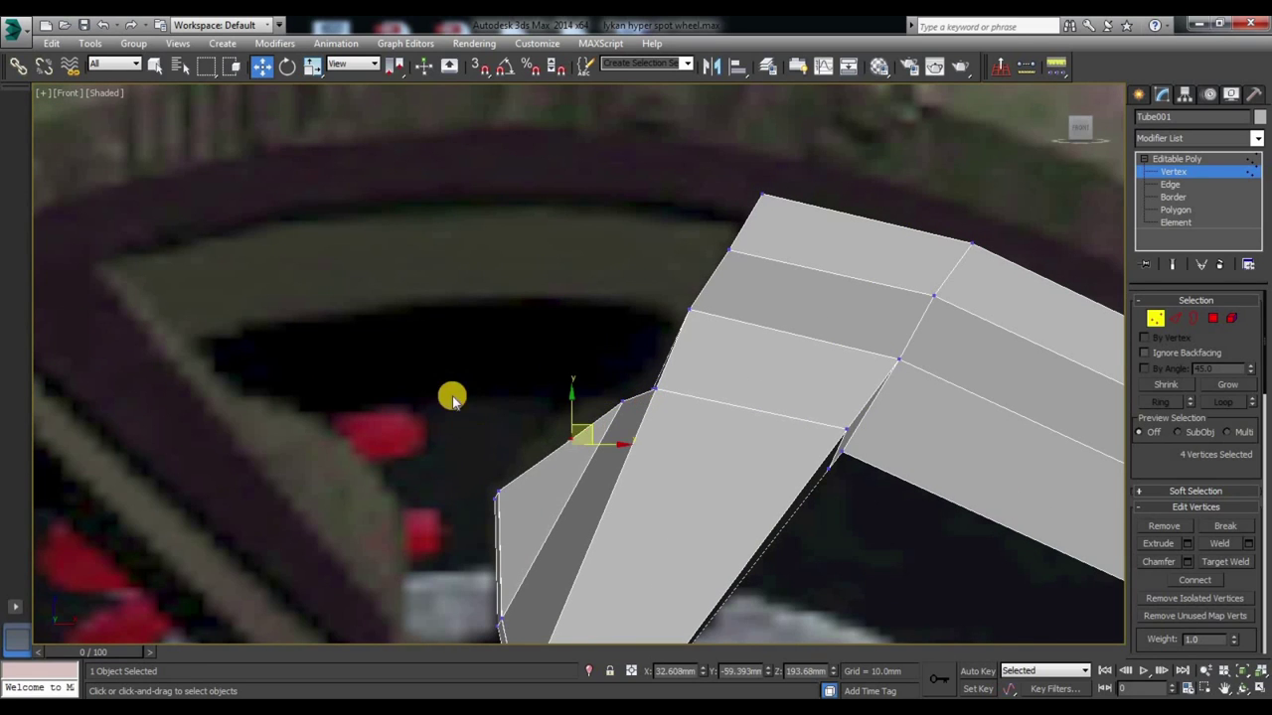
left_click_drag(586, 427, 594, 394)
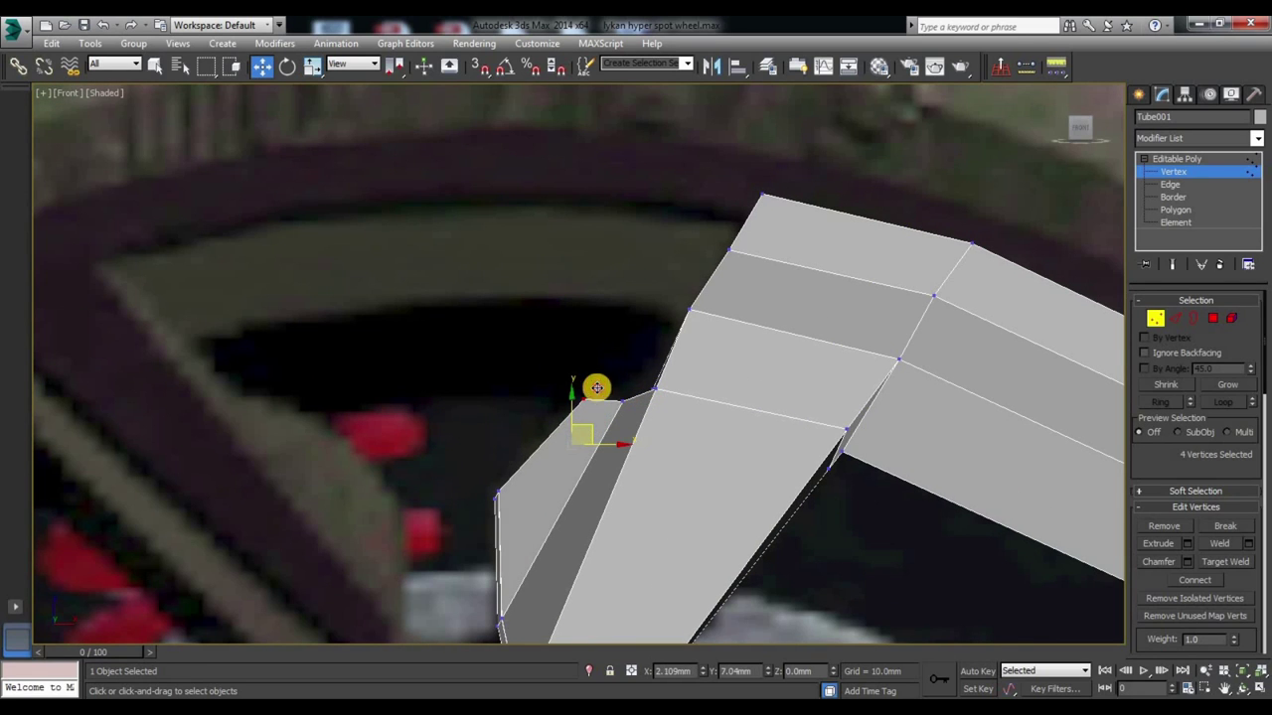
scroll(647, 404, "down", 5)
scroll(315, 287, "up", 2)
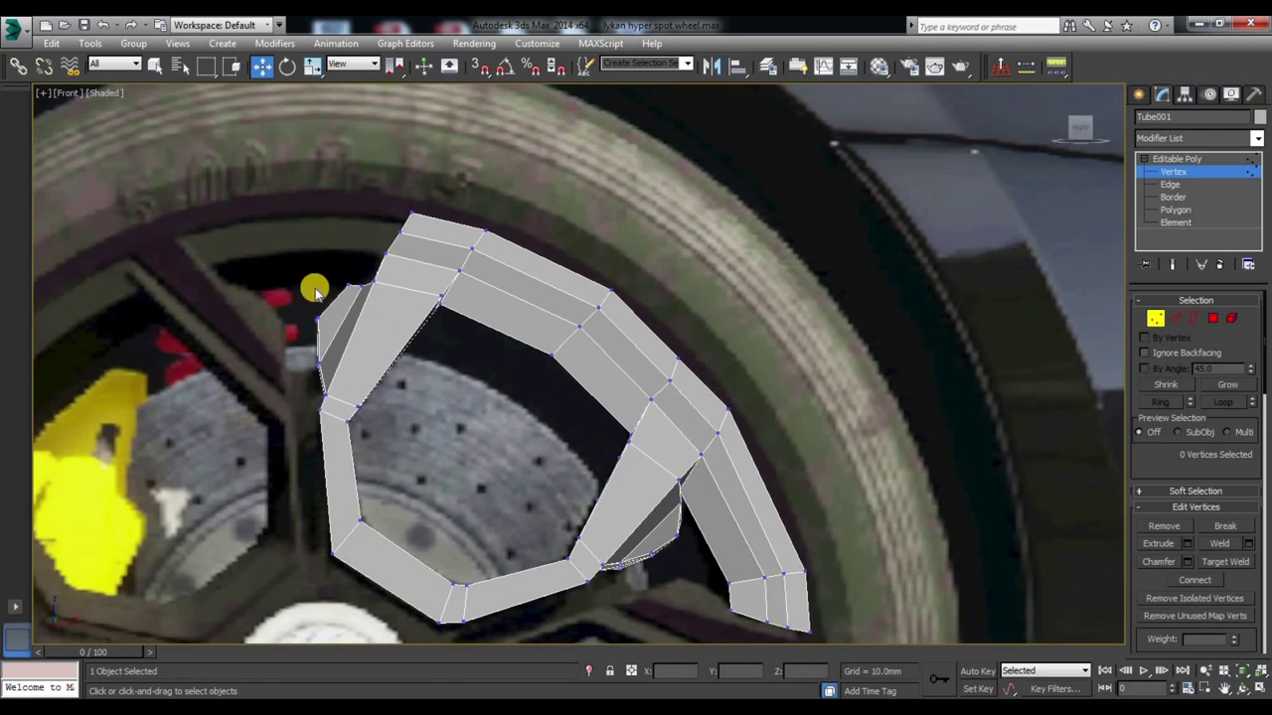
scroll(404, 271, "up", 3)
Step: Raise three vertices at the spoke's upper inner corner into line, then go to Polygon level
left_click(404, 270)
left_click(417, 280)
scroll(463, 264, "up", 3)
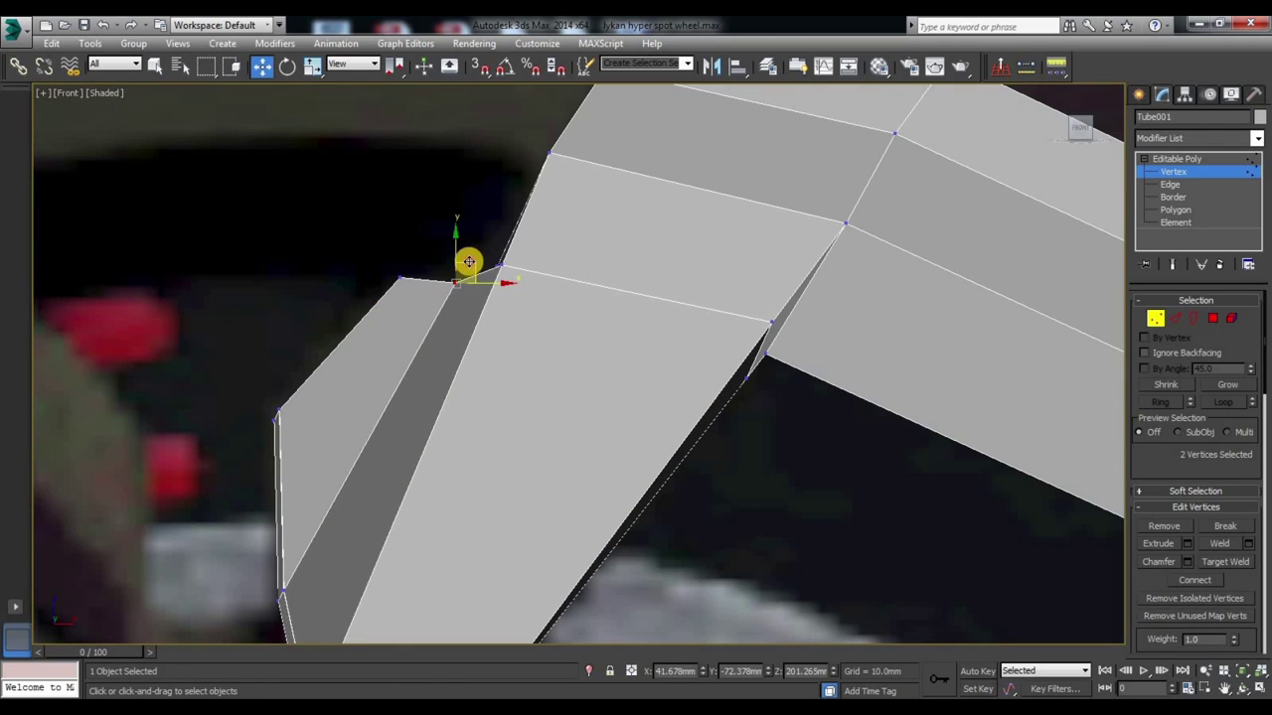
left_click(402, 280, "ctrl")
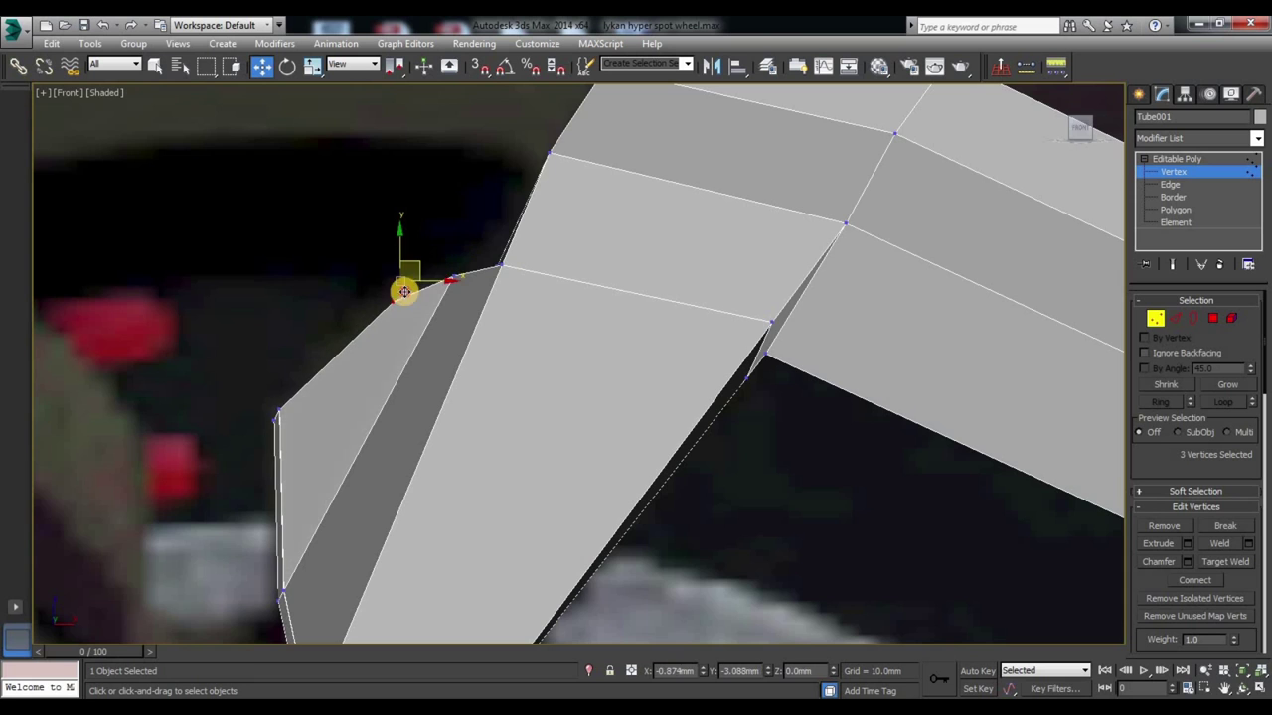
scroll(488, 500, "down", 2)
scroll(483, 455, "down", 2)
scroll(496, 422, "up", 3)
left_click_drag(486, 427, 488, 421)
scroll(571, 480, "down", 4)
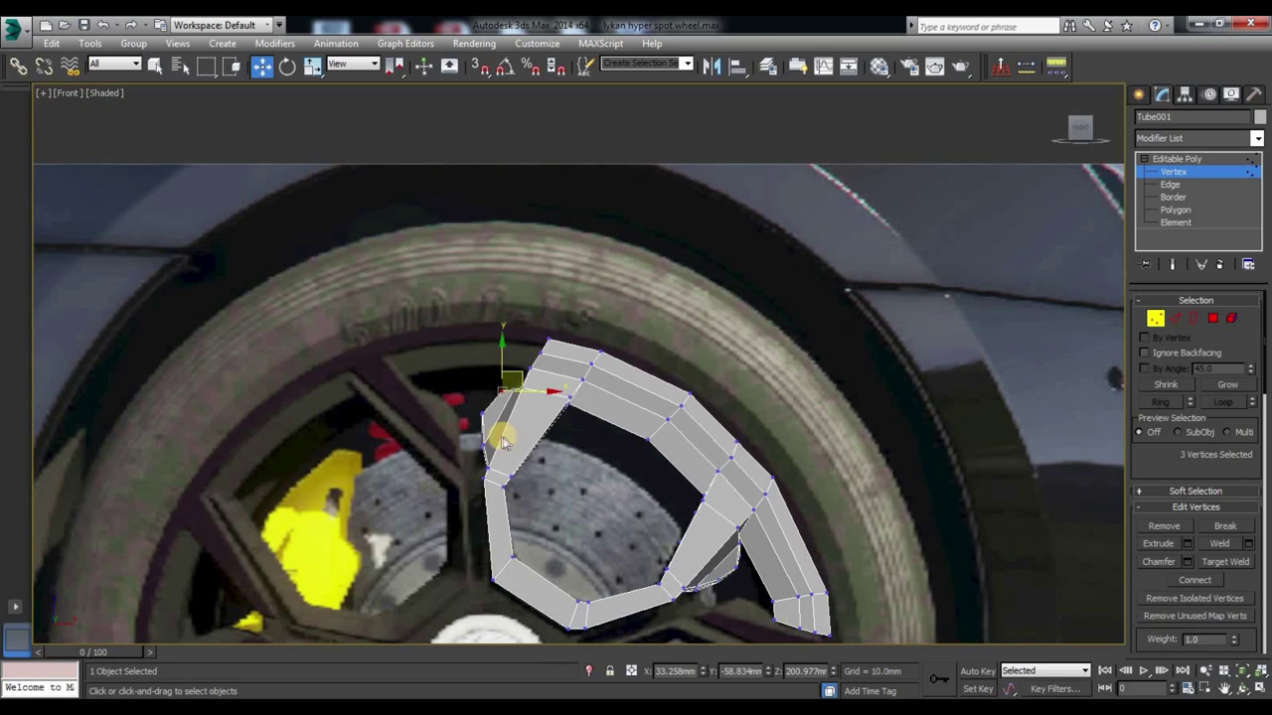
scroll(504, 442, "up", 3)
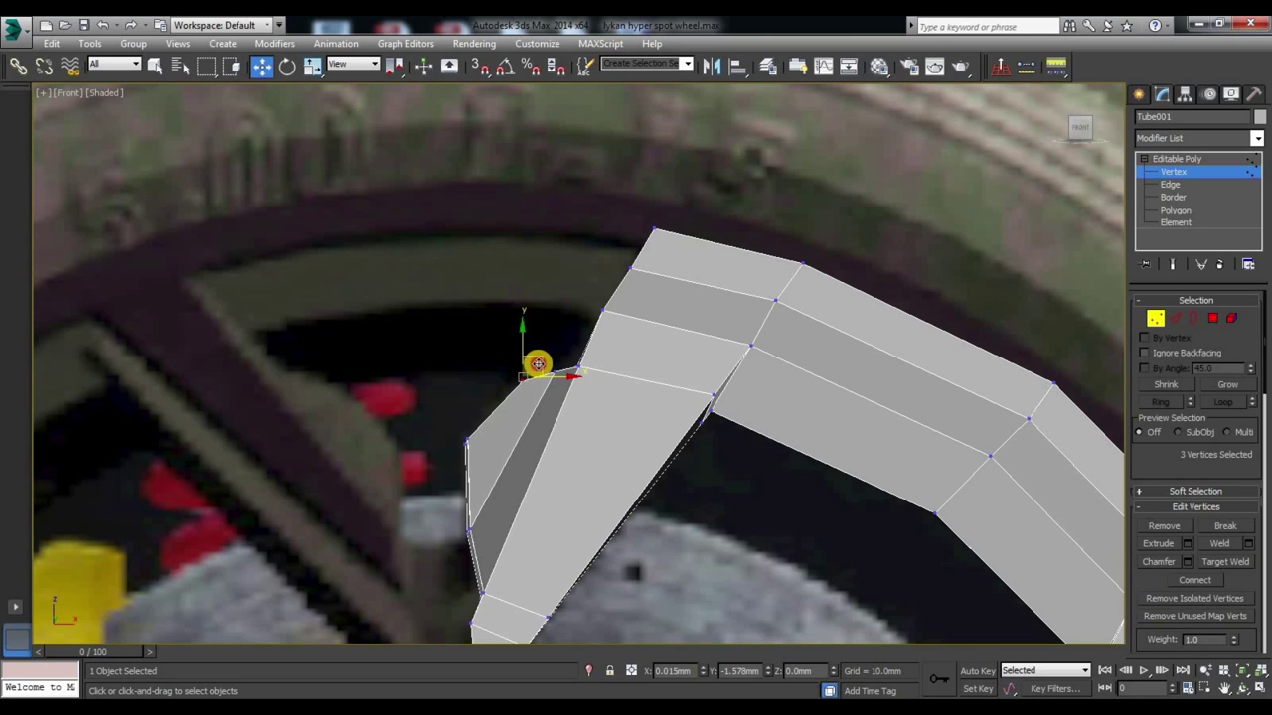
scroll(537, 367, "down", 4)
key("4")
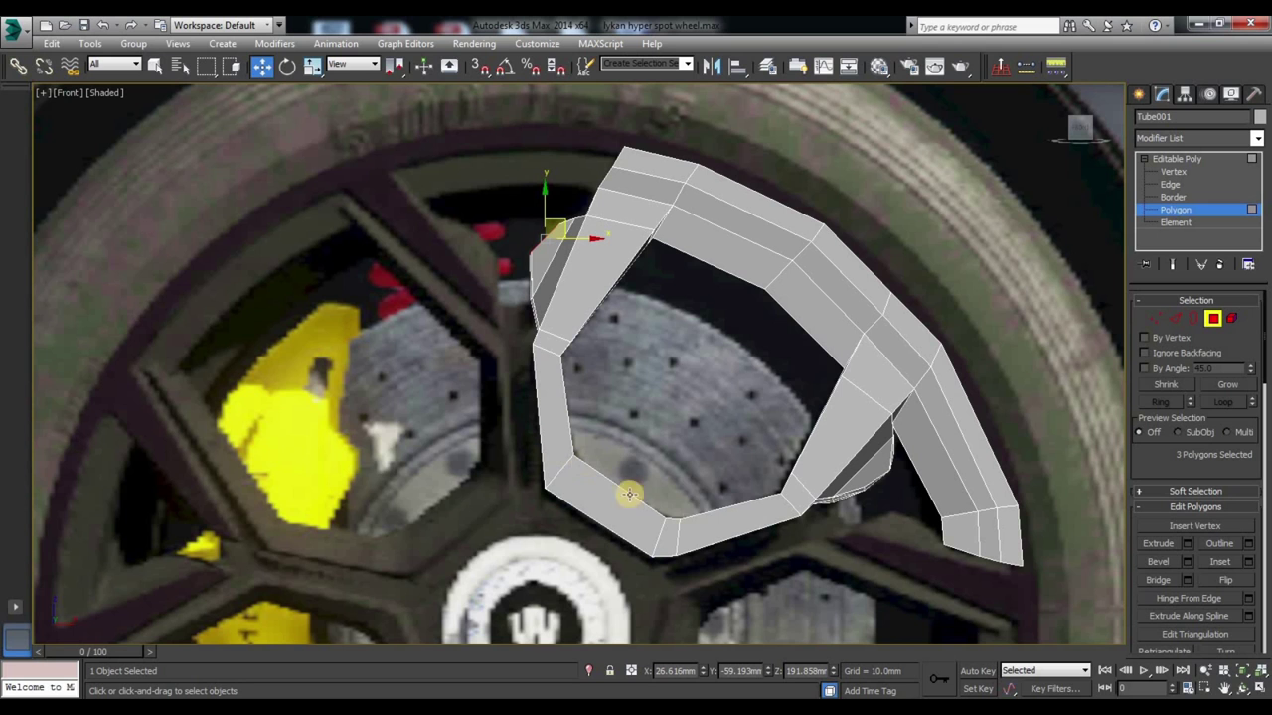
Step: Select a band of eight faces along the ring's lower outer edge
middle_click_drag(584, 392, 517, 338, "alt")
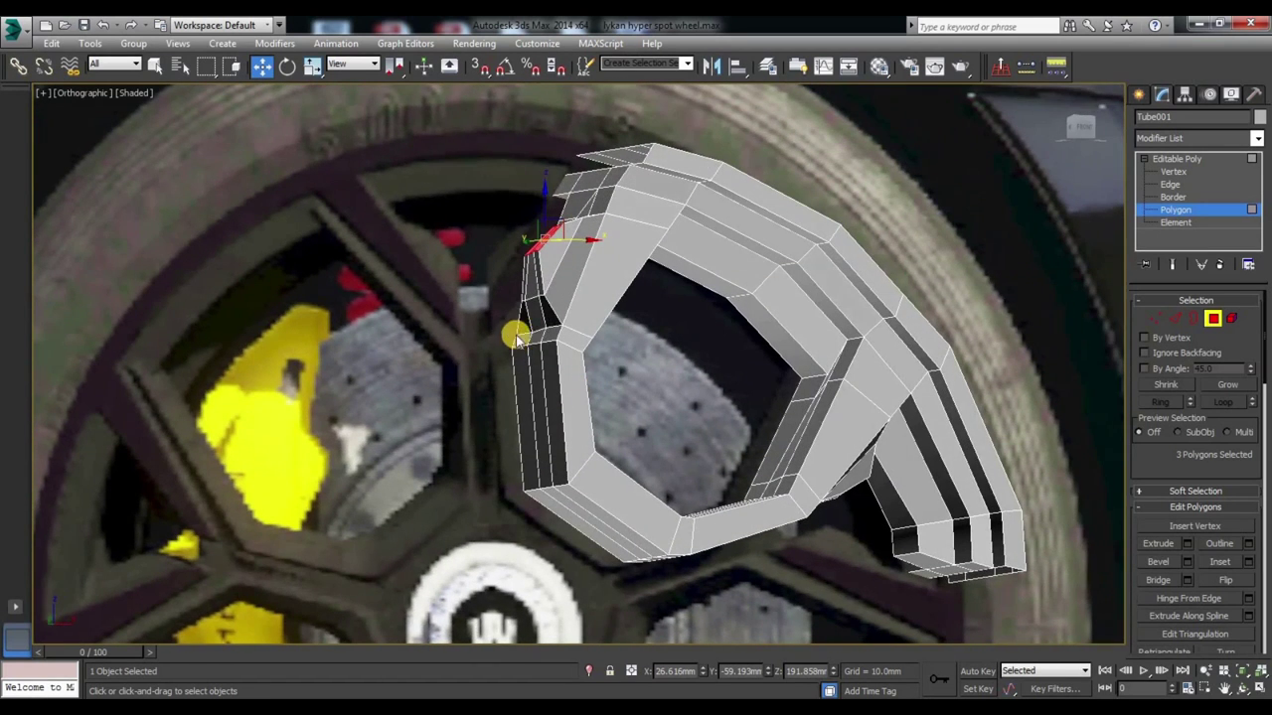
left_click(535, 315)
left_click(535, 414, "ctrl")
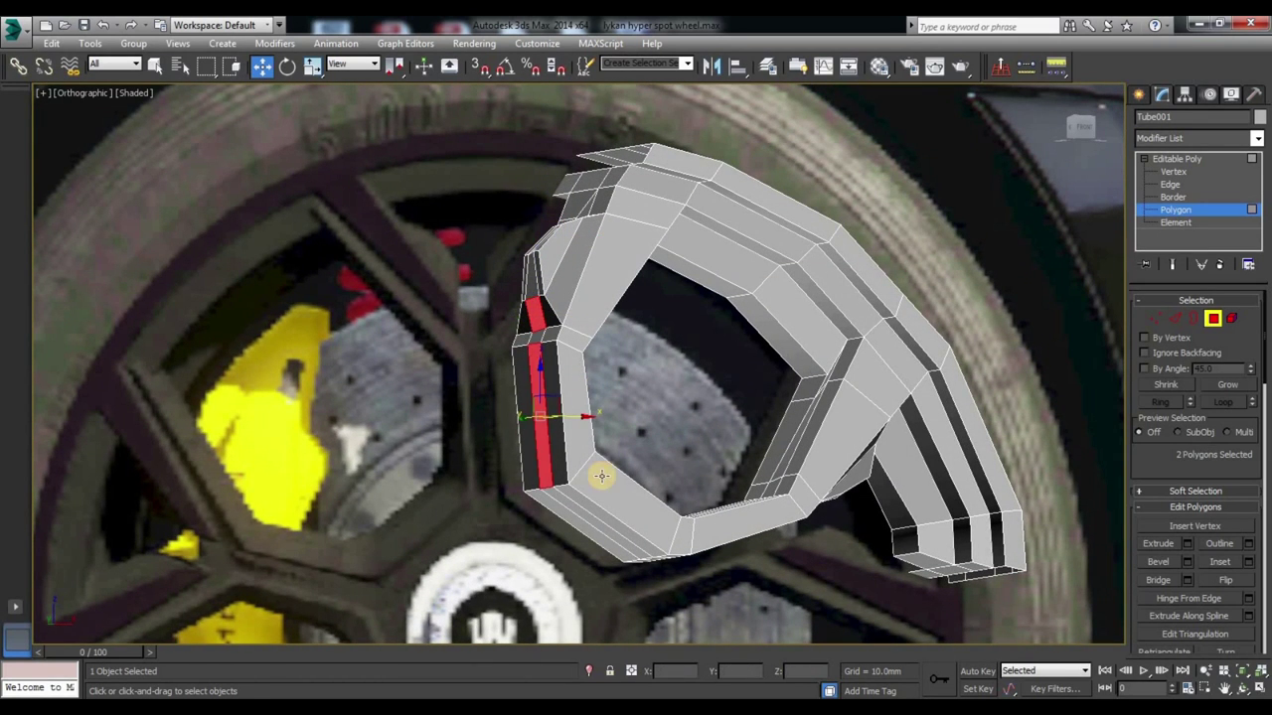
left_click(587, 369, "ctrl")
middle_click_drag(587, 368, 560, 406, "alt")
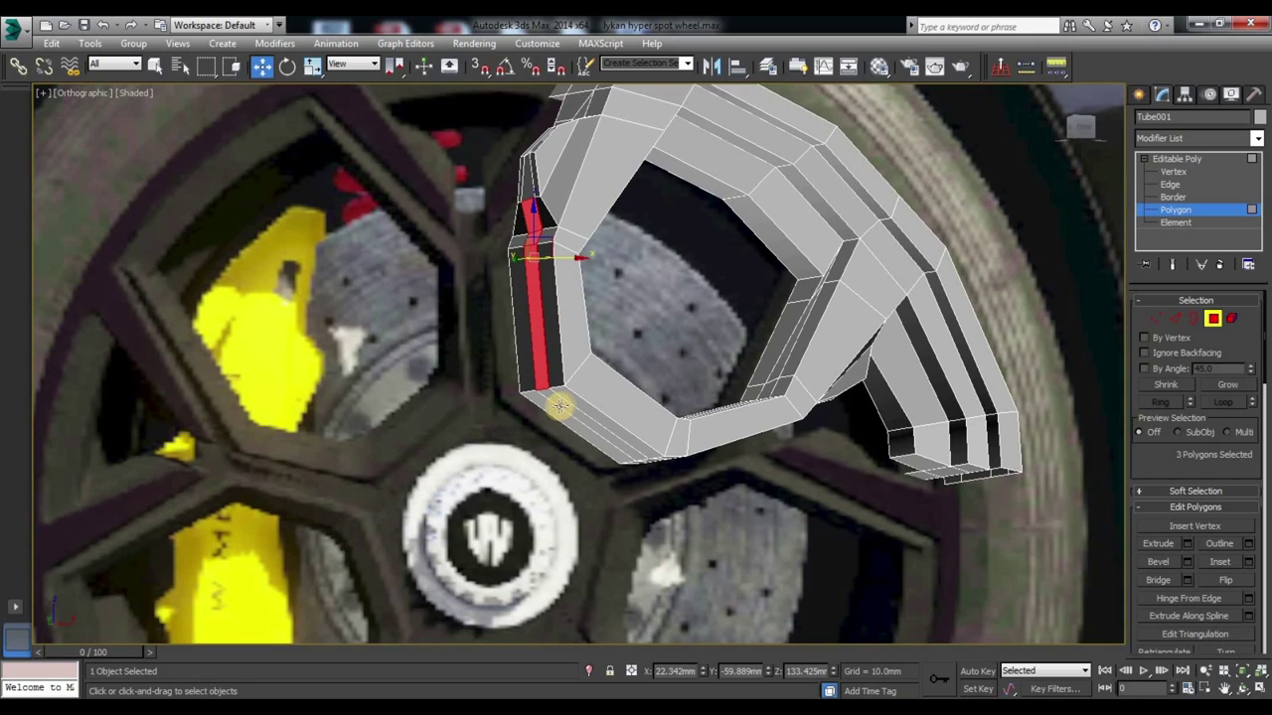
left_click(559, 406, "ctrl")
mouse_move(582, 454)
middle_mouse_down("alt")
mouse_move(687, 463)
mouse_move(669, 440)
mouse_move(578, 440)
middle_mouse_up("alt")
left_click(616, 420, "ctrl")
left_click(686, 402, "ctrl")
left_click(726, 398, "ctrl")
left_click(735, 385, "ctrl")
mouse_move(647, 397)
middle_mouse_down("alt")
mouse_move(573, 425)
mouse_move(577, 375)
mouse_move(583, 440)
mouse_move(581, 427)
middle_mouse_up("alt")
left_click(1083, 131)
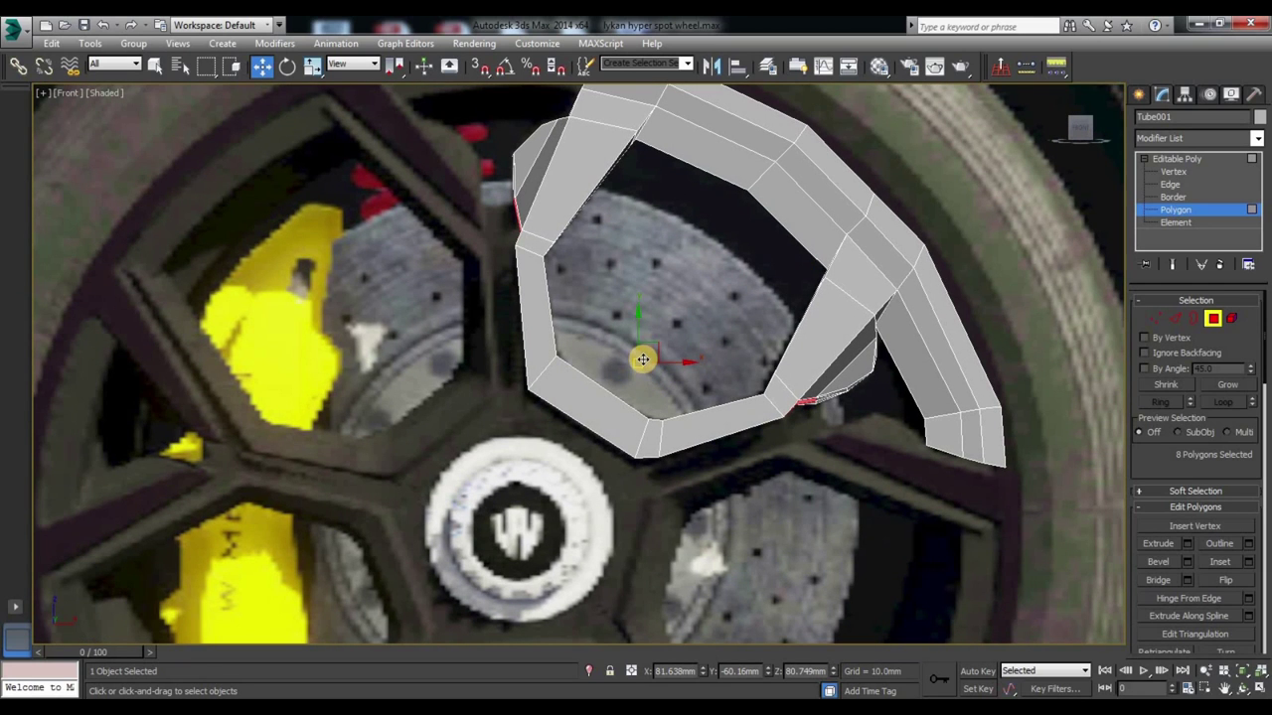
Step: Bevel the face band with 14.916mm height and a 0.561mm outline
middle_click_drag(636, 363, 645, 364, "alt")
scroll(644, 363, "up", 1)
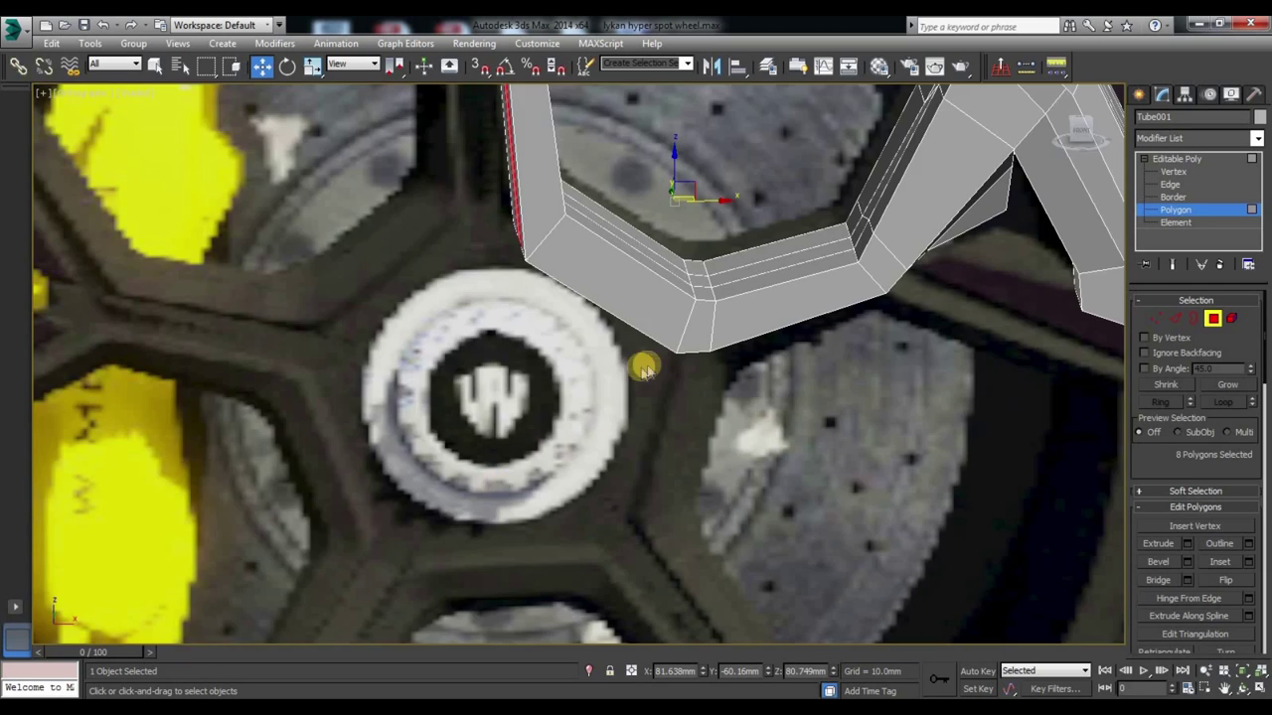
right_click(647, 318)
left_click(472, 388)
left_click_drag(587, 422, 483, 409)
mouse_move(484, 410)
middle_mouse_down("alt")
mouse_move(496, 296)
mouse_move(484, 316)
middle_mouse_up("alt")
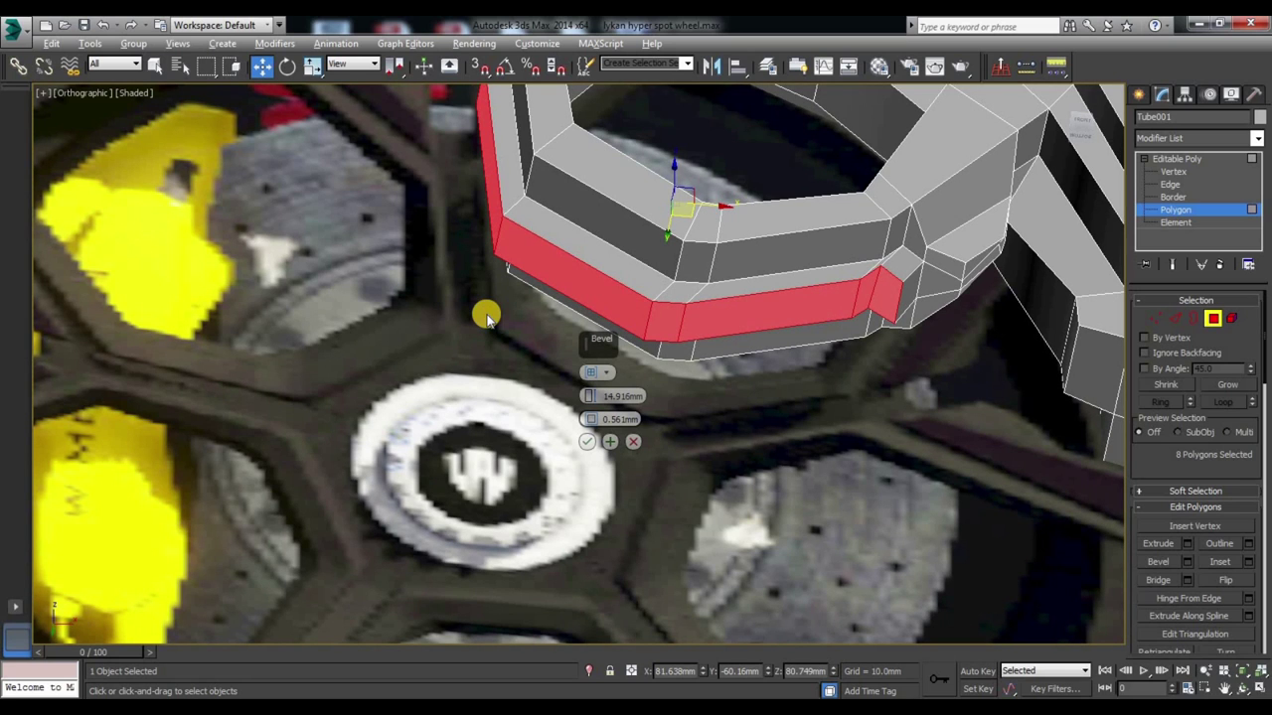
left_click(587, 444)
mouse_move(645, 368)
middle_mouse_down("alt")
mouse_move(634, 490)
mouse_move(648, 469)
middle_mouse_up("alt")
mouse_move(1078, 129)
middle_mouse_down("alt")
mouse_move(673, 406)
mouse_move(657, 344)
middle_mouse_up("alt")
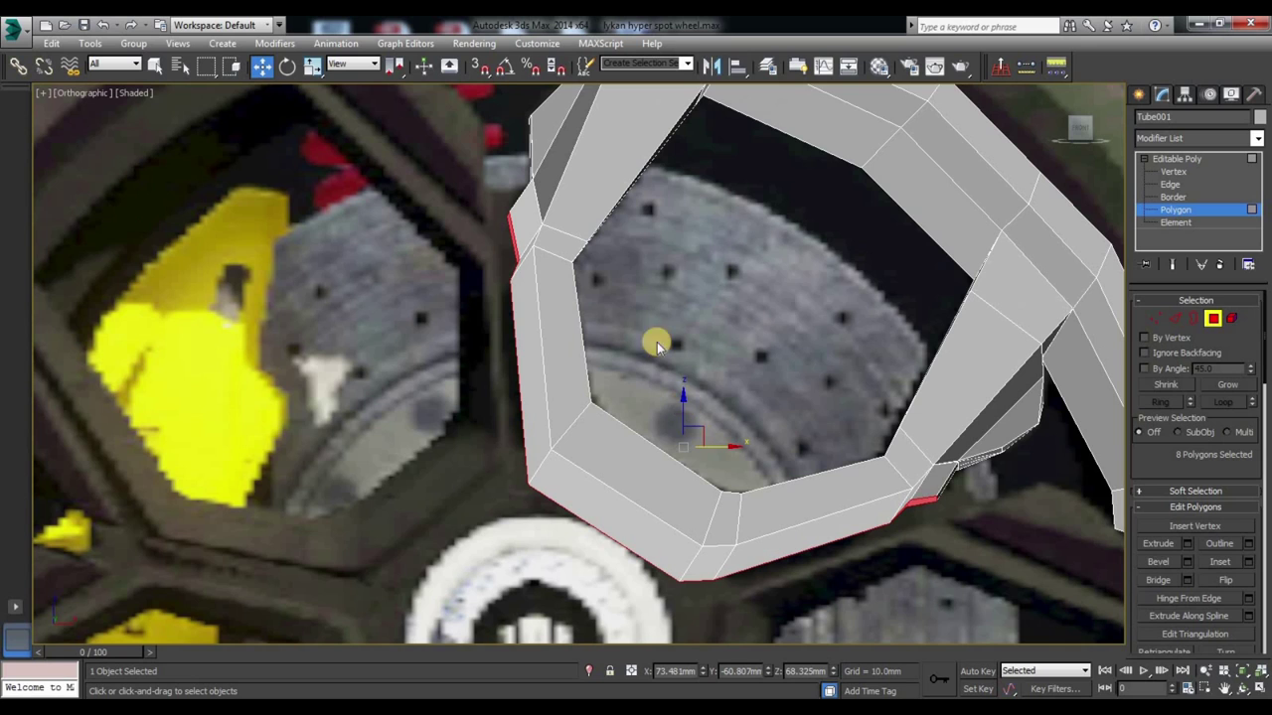
Step: In Front view at Vertex level, raise the two vertices on the spoke's left edge slightly
key("1")
scroll(616, 284, "up", 5)
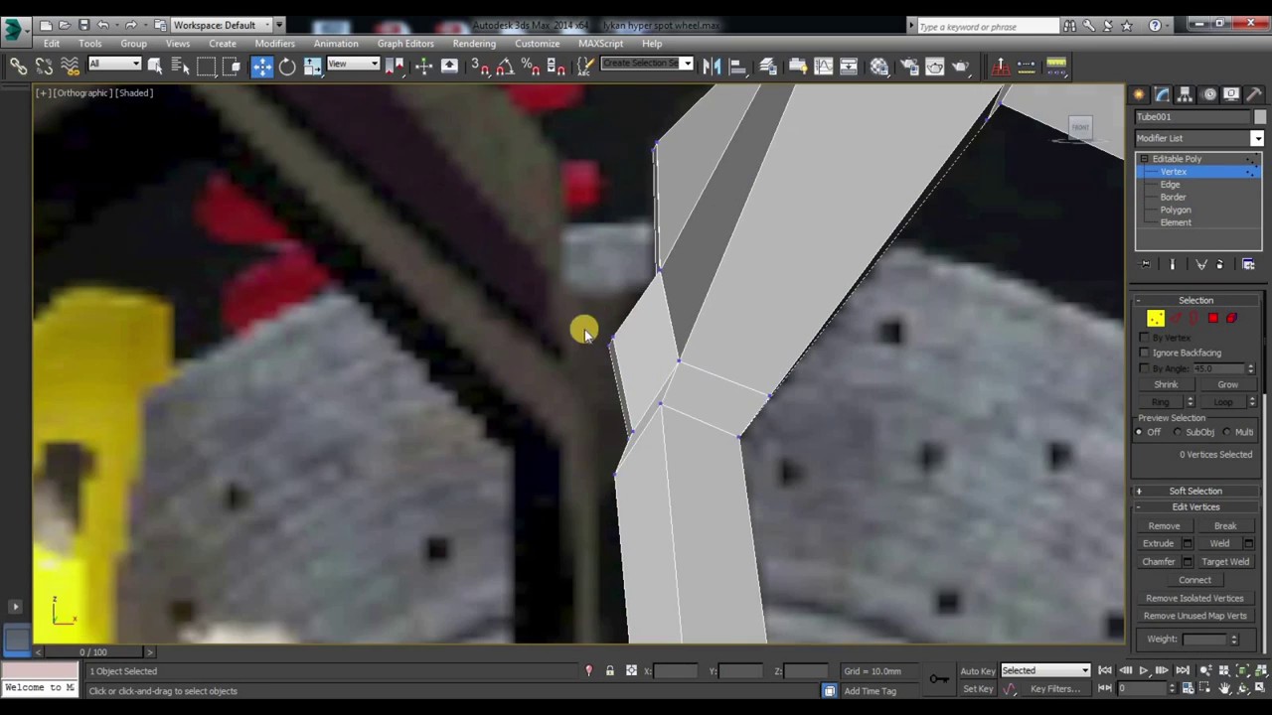
scroll(574, 305, "down", 5)
key("f")
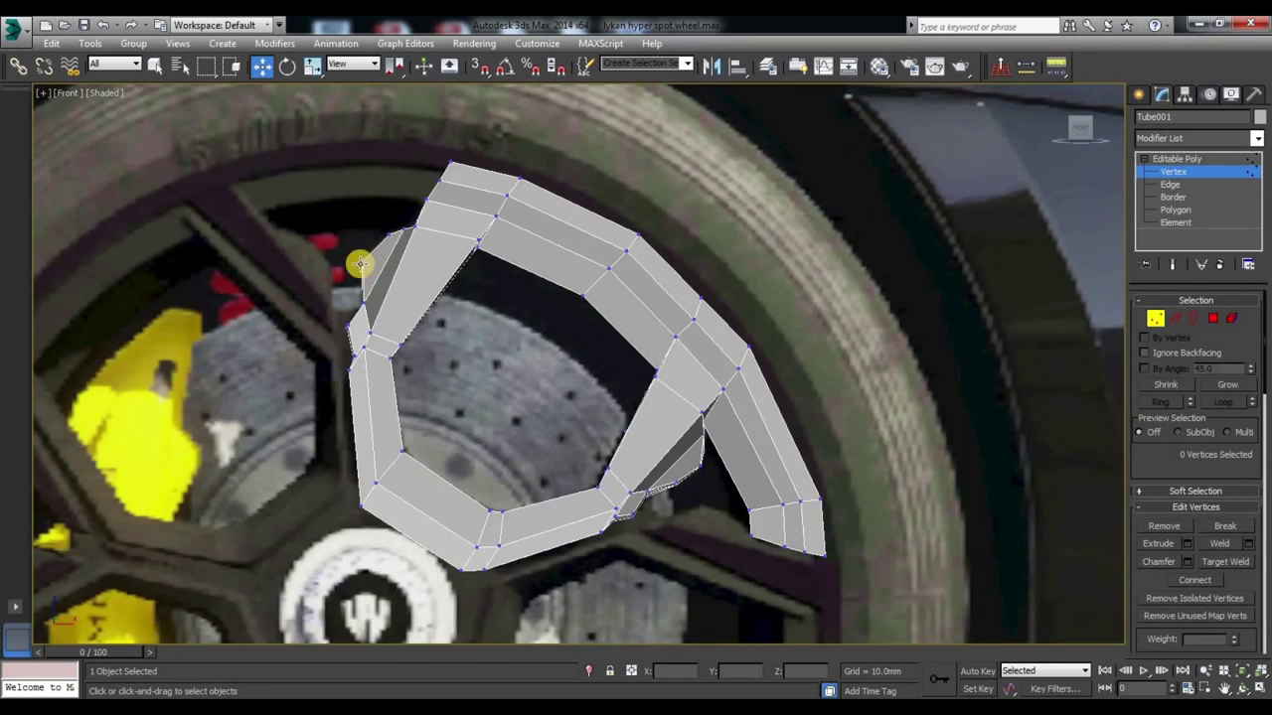
scroll(500, 327, "up", 5)
left_click_drag(515, 298, 563, 347)
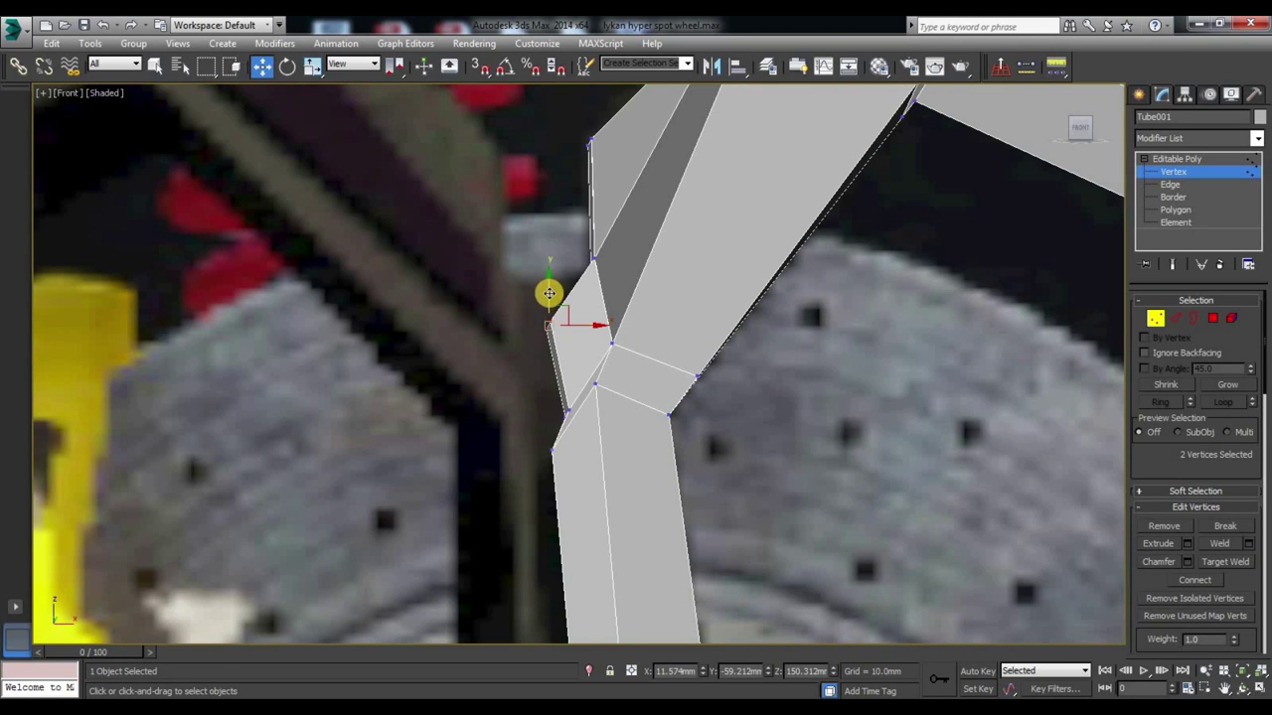
left_click_drag(543, 255, 594, 301)
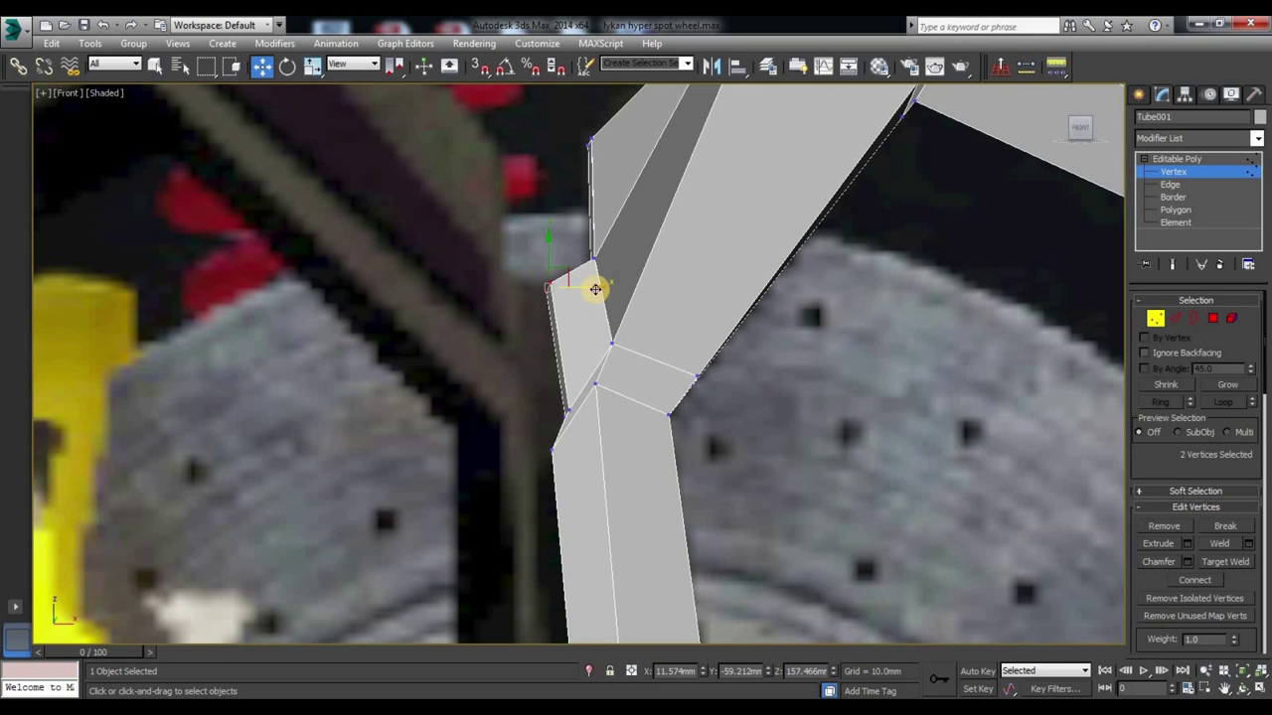
key("r")
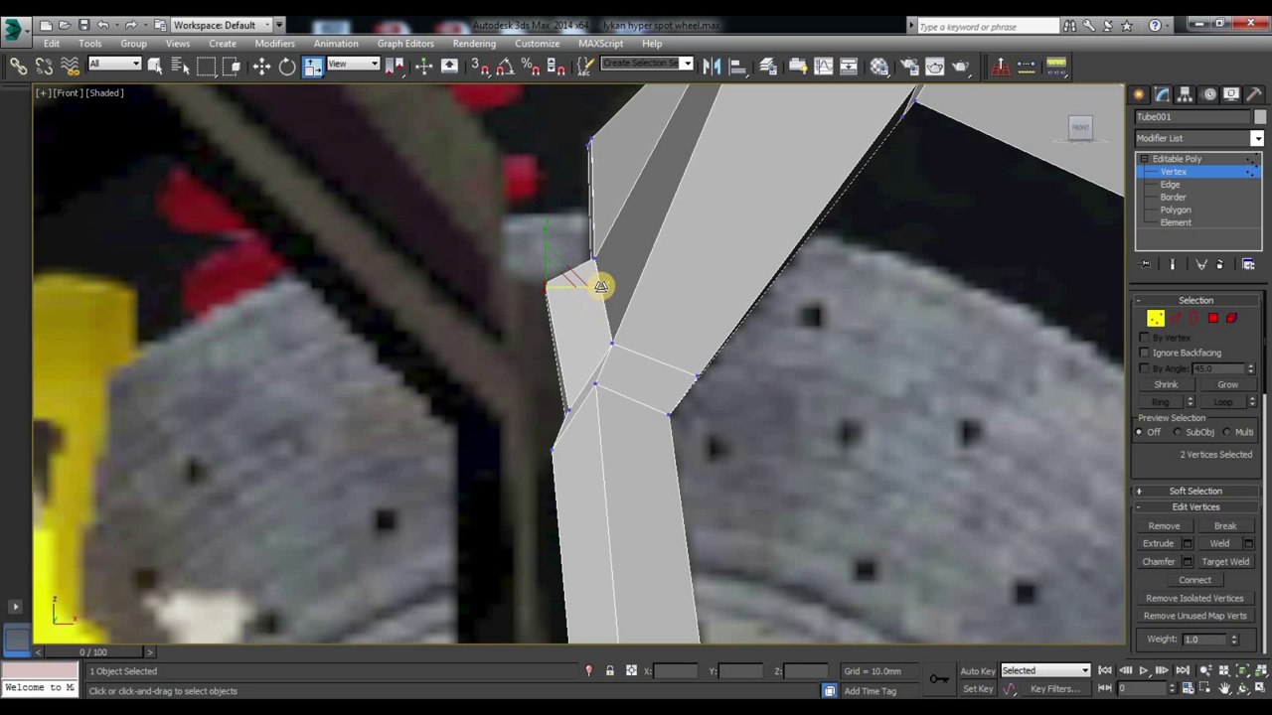
Step: From an angled view, select another vertex pair and shift it slightly left
mouse_move(548, 426)
middle_mouse_down("alt")
mouse_move(613, 446)
mouse_move(576, 440)
middle_mouse_up("alt")
left_click_drag(1080, 135, 1079, 127)
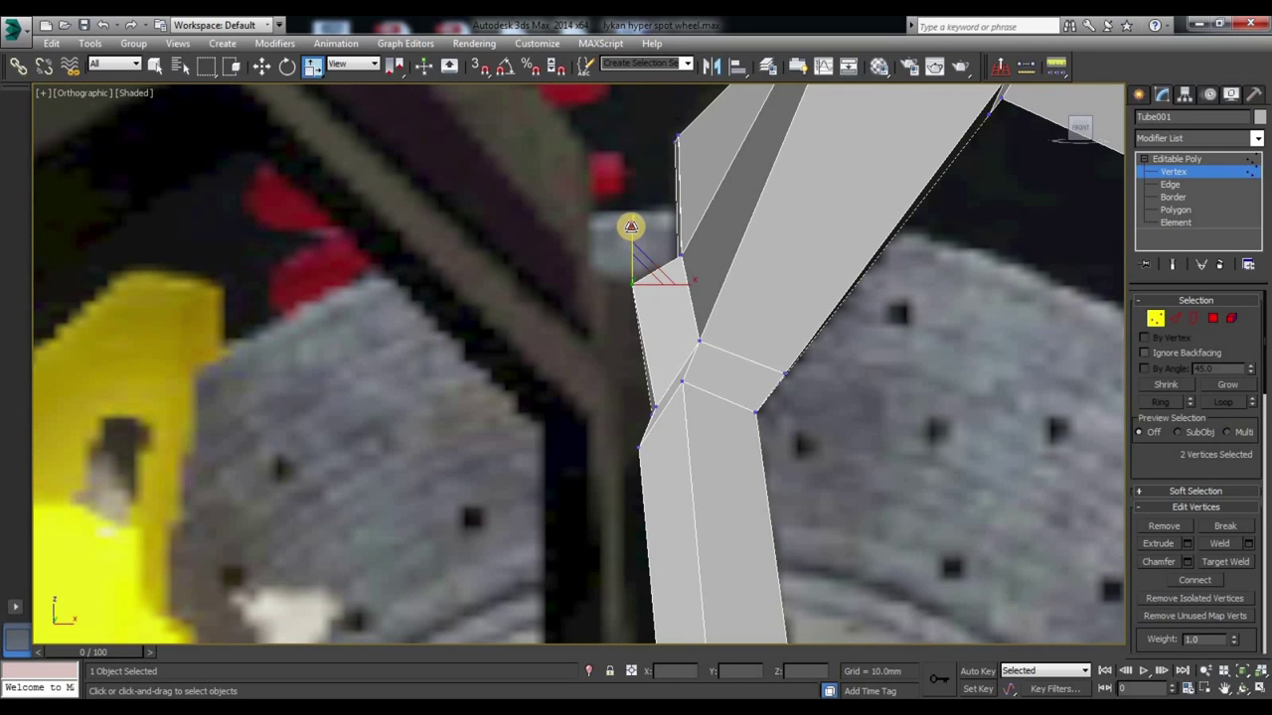
middle_click_drag(693, 402, 673, 392, "alt")
mouse_move(1073, 130)
left_mouse_down()
mouse_move(886, 255)
mouse_move(910, 179)
left_mouse_up()
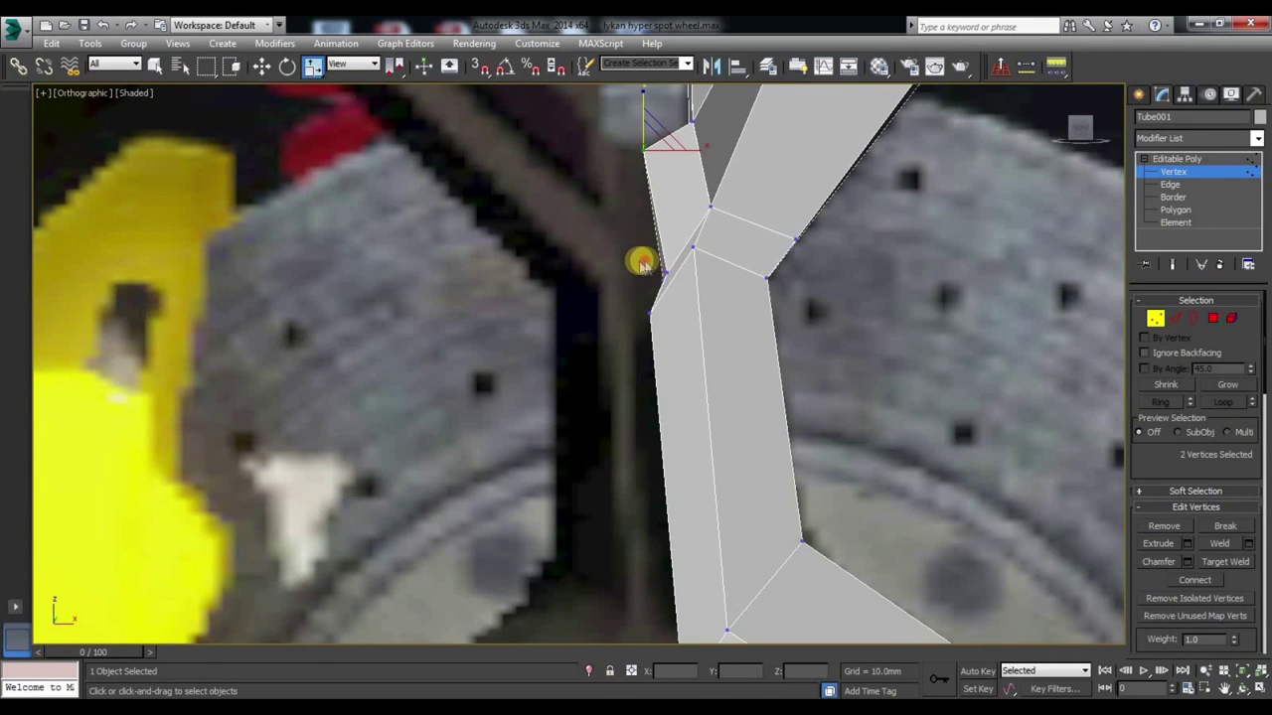
mouse_move(638, 262)
left_mouse_down()
mouse_move(673, 288)
mouse_move(696, 278)
left_mouse_up()
key("w")
key("r")
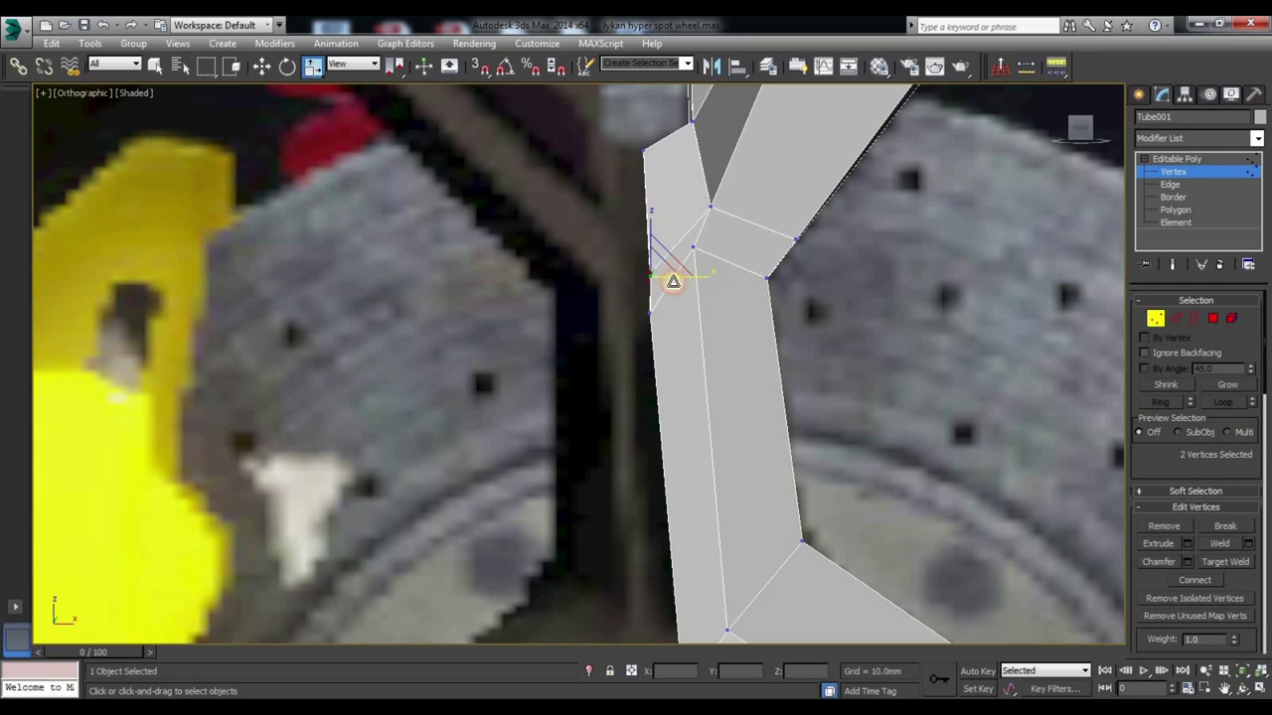
key("w")
scroll(690, 275, "up", 2)
middle_click_drag(689, 275, 644, 417)
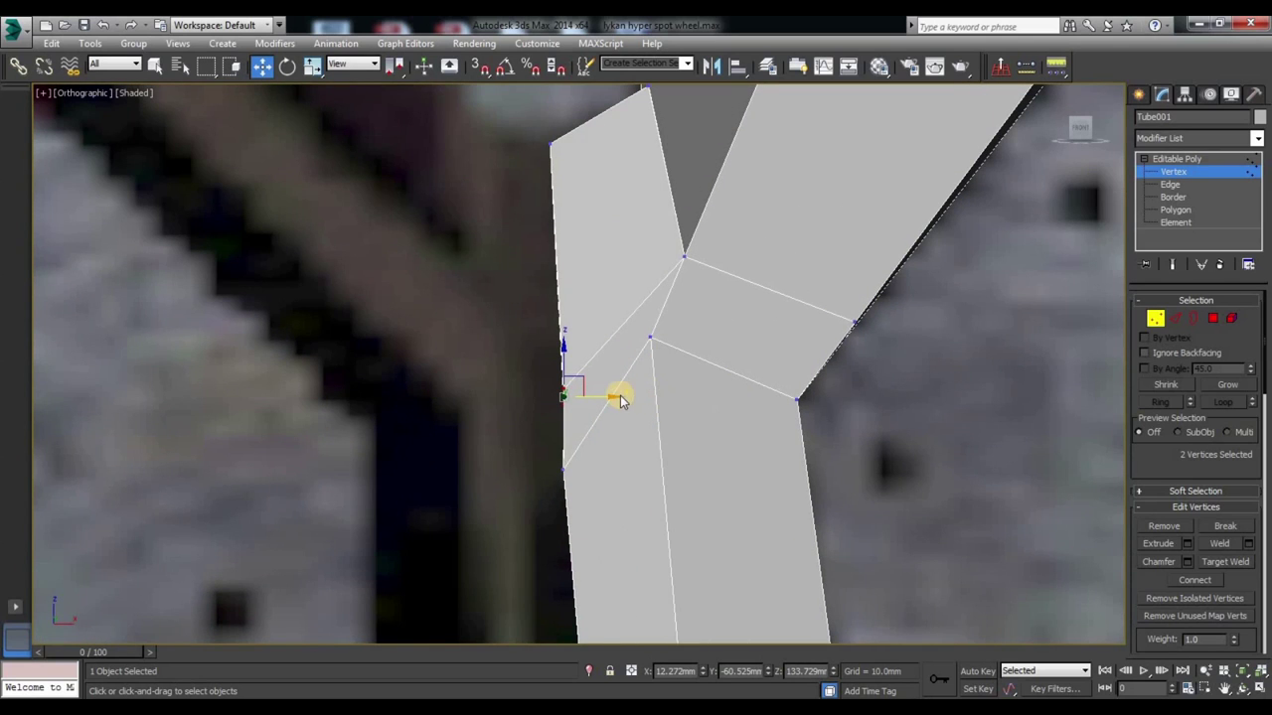
left_click_drag(614, 396, 615, 397)
Step: Reposition the selected vertices on the tube's left face and fine-tune their position
key("r")
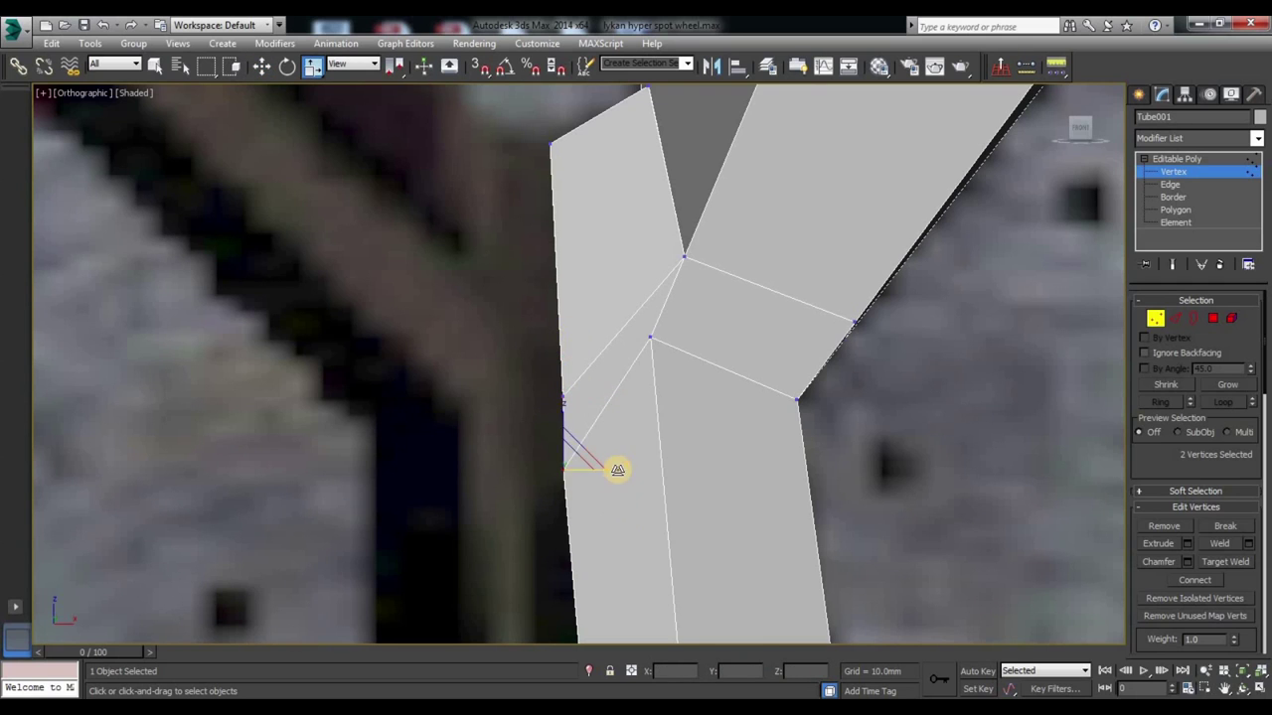
scroll(617, 468, "down", 2)
scroll(636, 440, "down", 2)
middle_click_drag(658, 494, 681, 321)
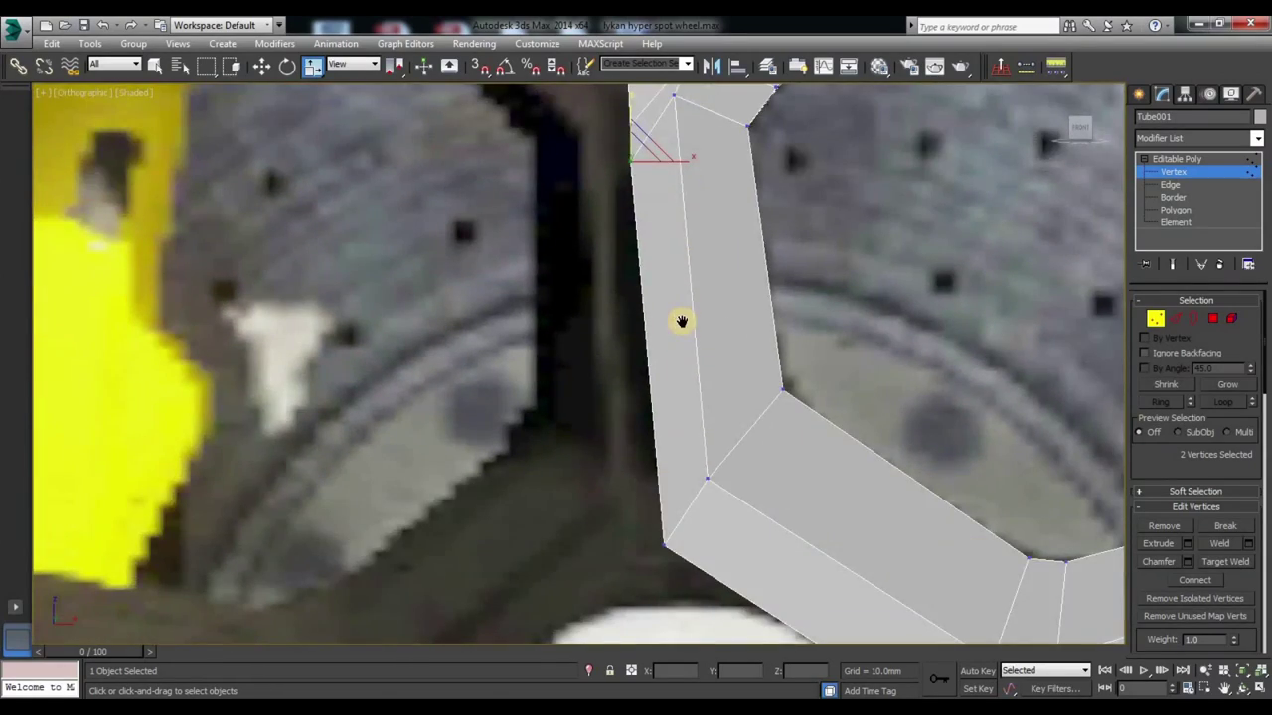
scroll(636, 314, "down", 2)
middle_click_drag(648, 370, 657, 406)
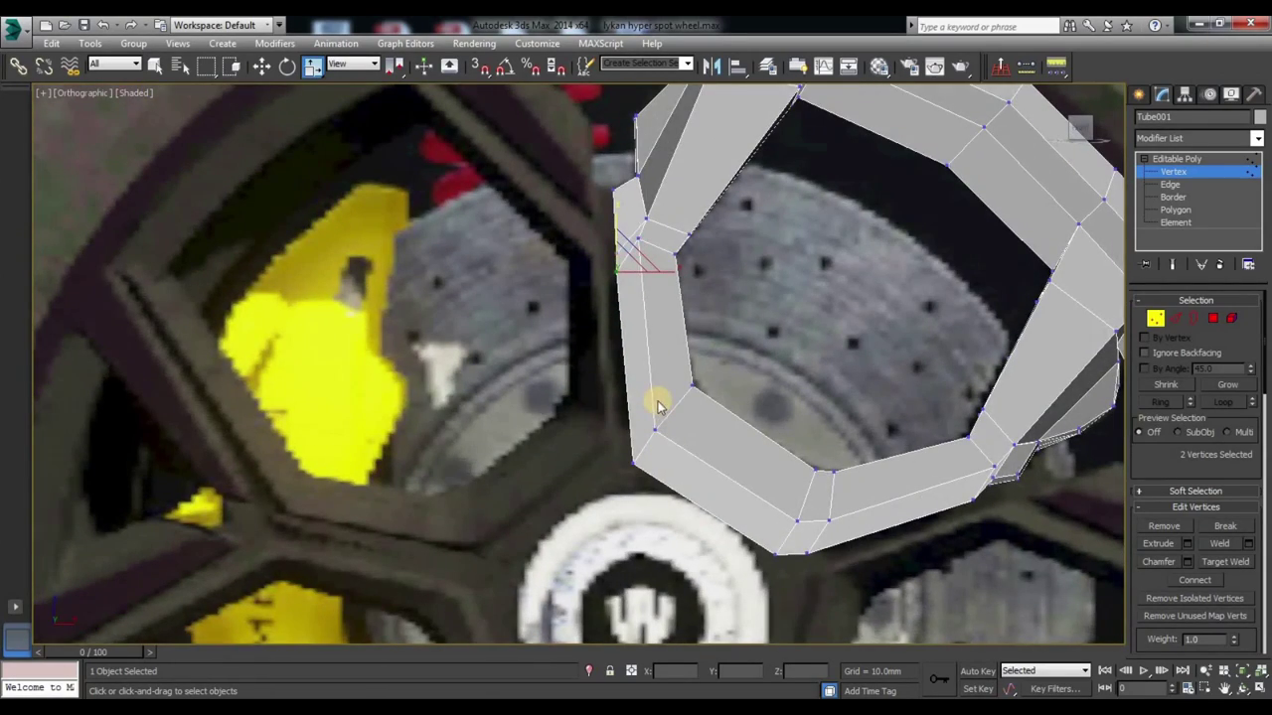
scroll(652, 341, "up", 3)
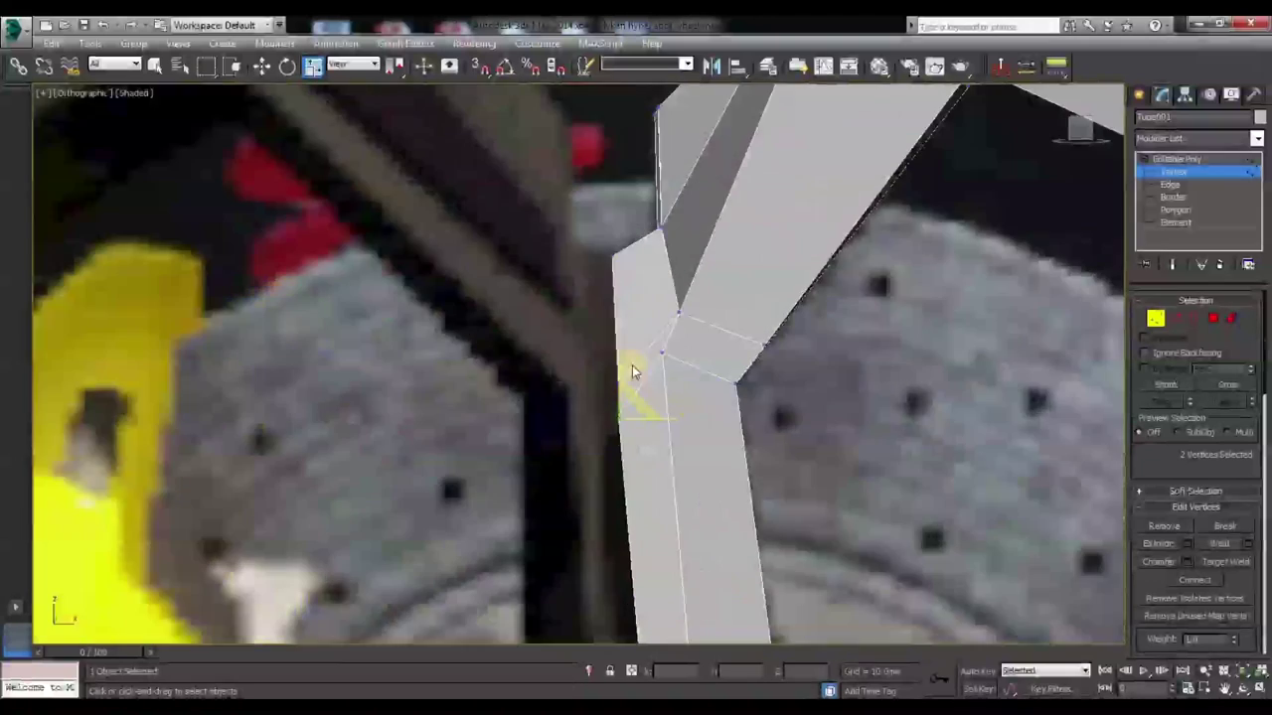
scroll(630, 364, "up", 3)
left_click_drag(696, 285, 550, 267)
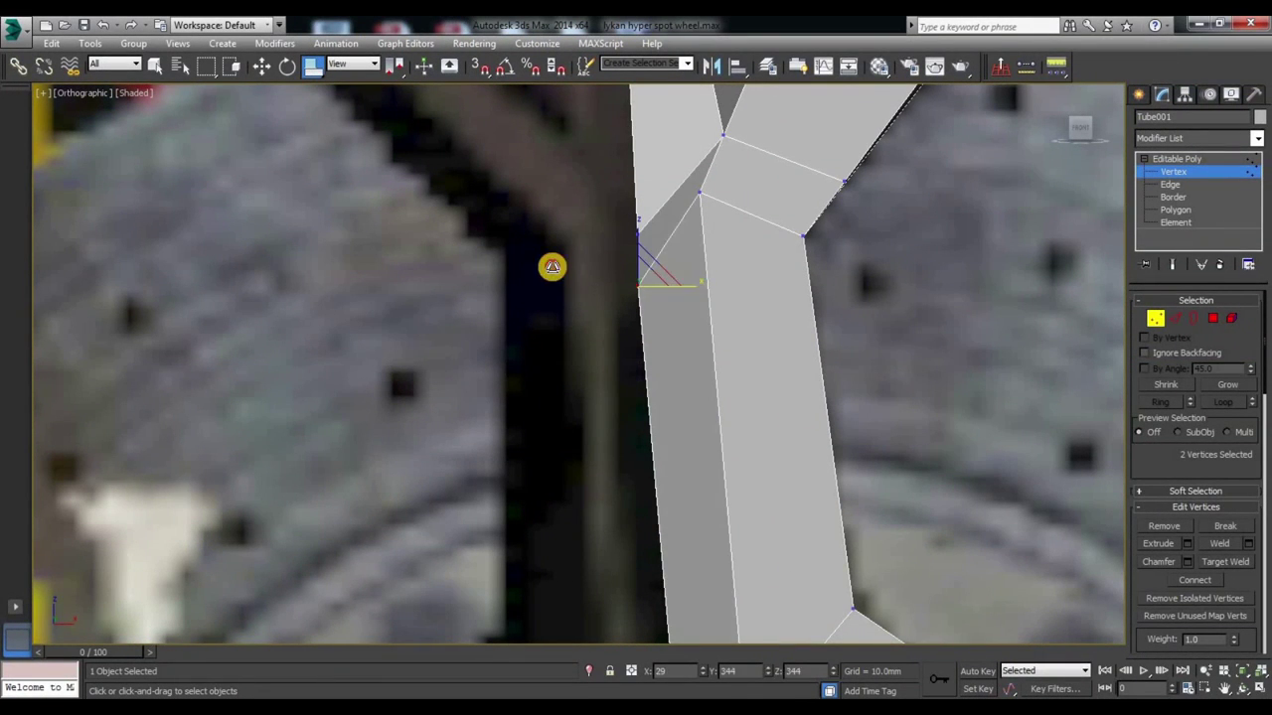
left_click_drag(695, 284, 678, 288)
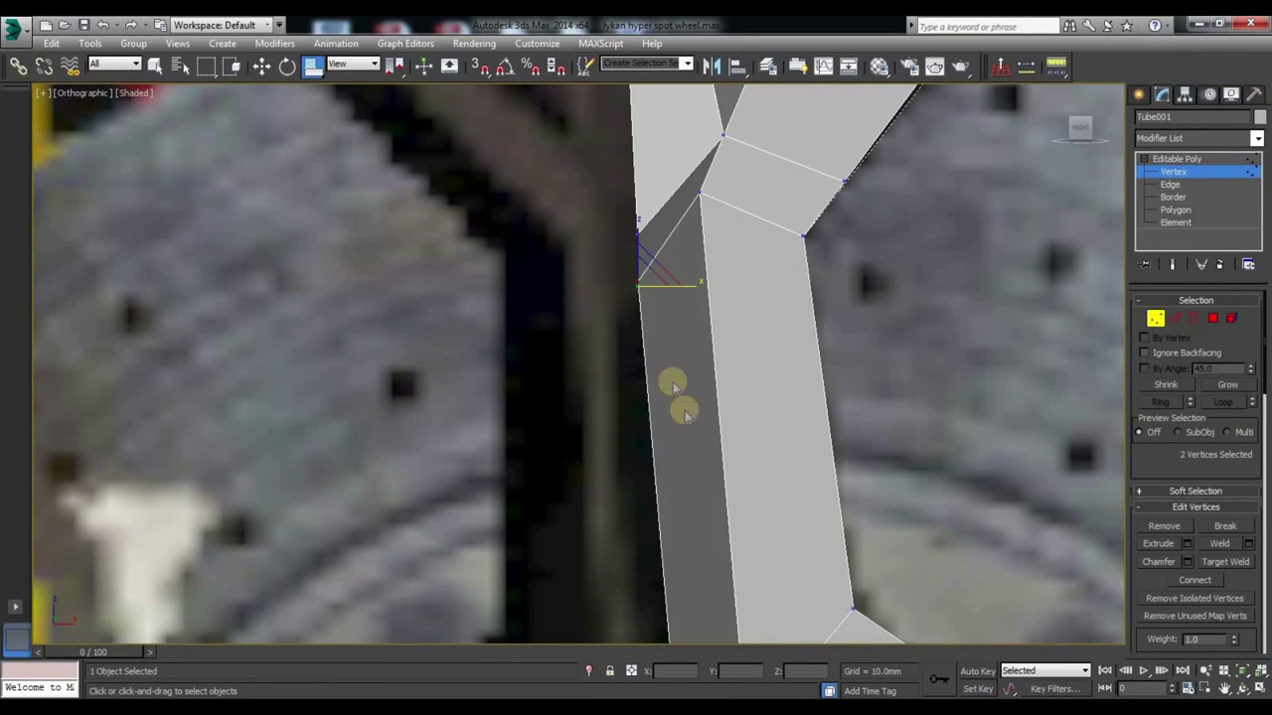
Step: Inspect the tube from other sides and check the Scale tool's numeric input and modes
middle_click_drag(677, 392, 718, 415, "alt")
key("shift+z")
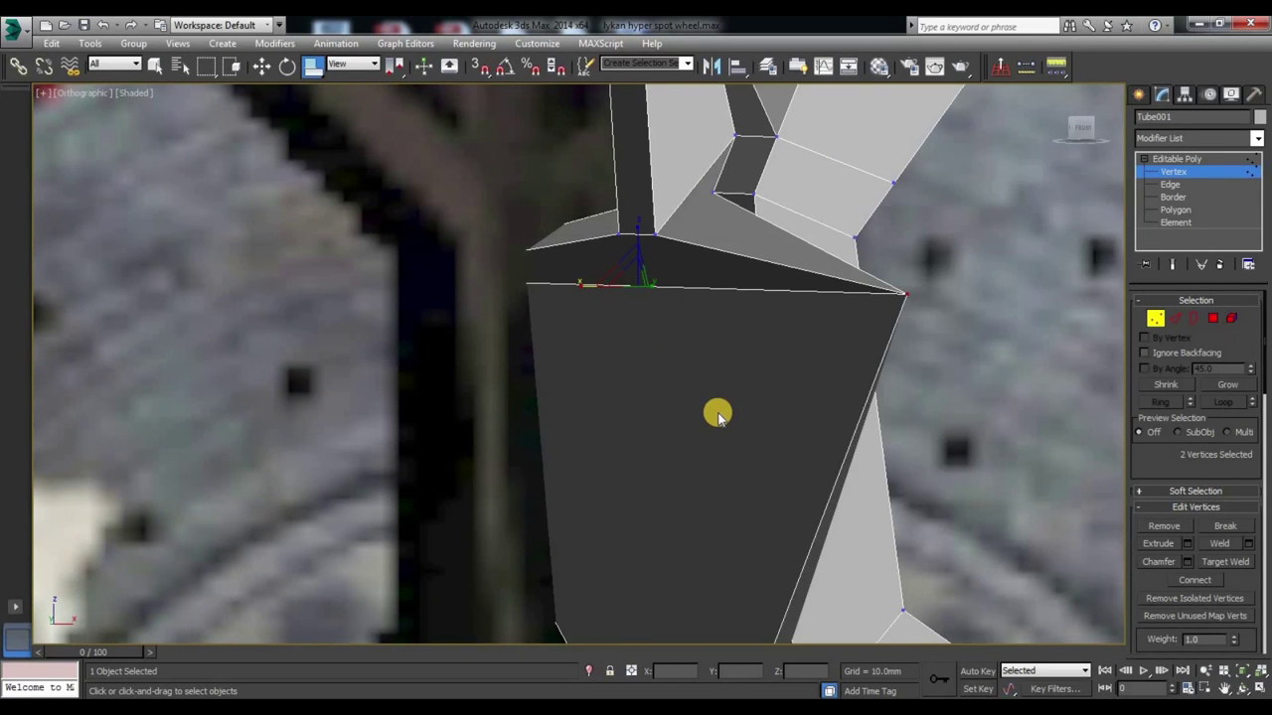
key("shift+z")
middle_click_drag(717, 415, 792, 420, "alt")
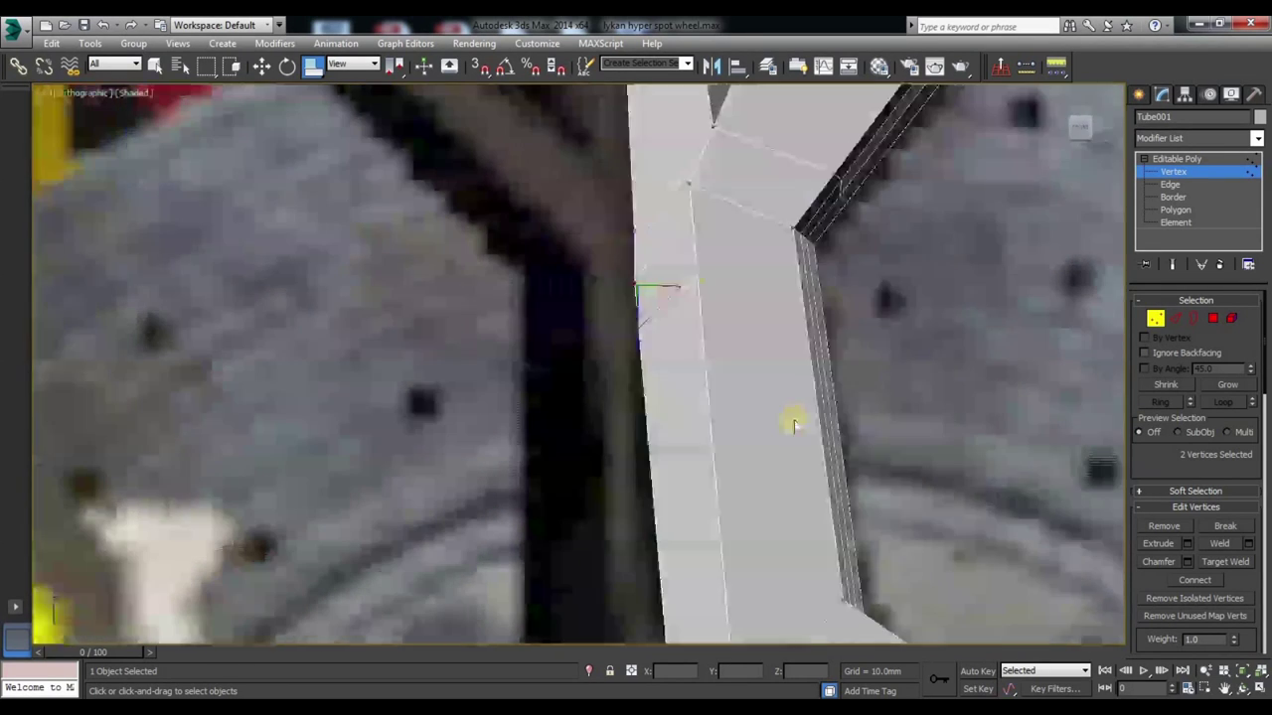
left_click(1079, 125)
right_click(313, 75)
left_click(1182, 241)
left_click(313, 75)
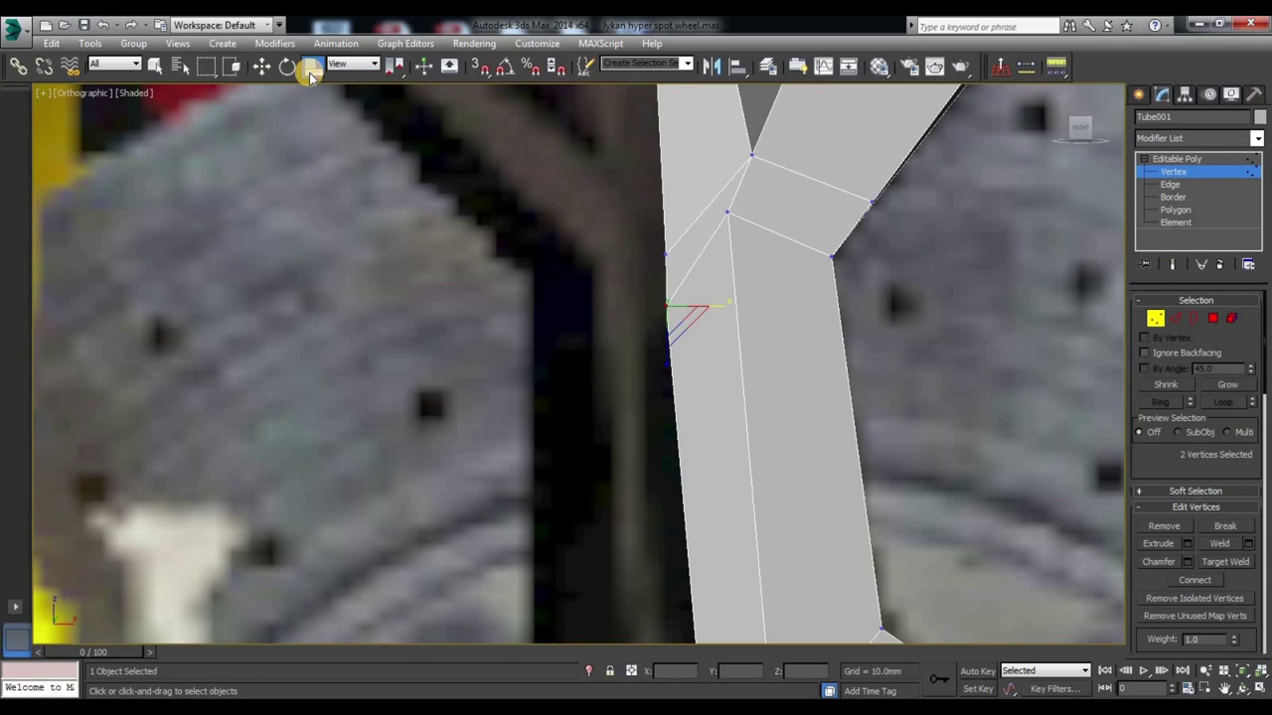
left_click_drag(314, 79, 314, 117)
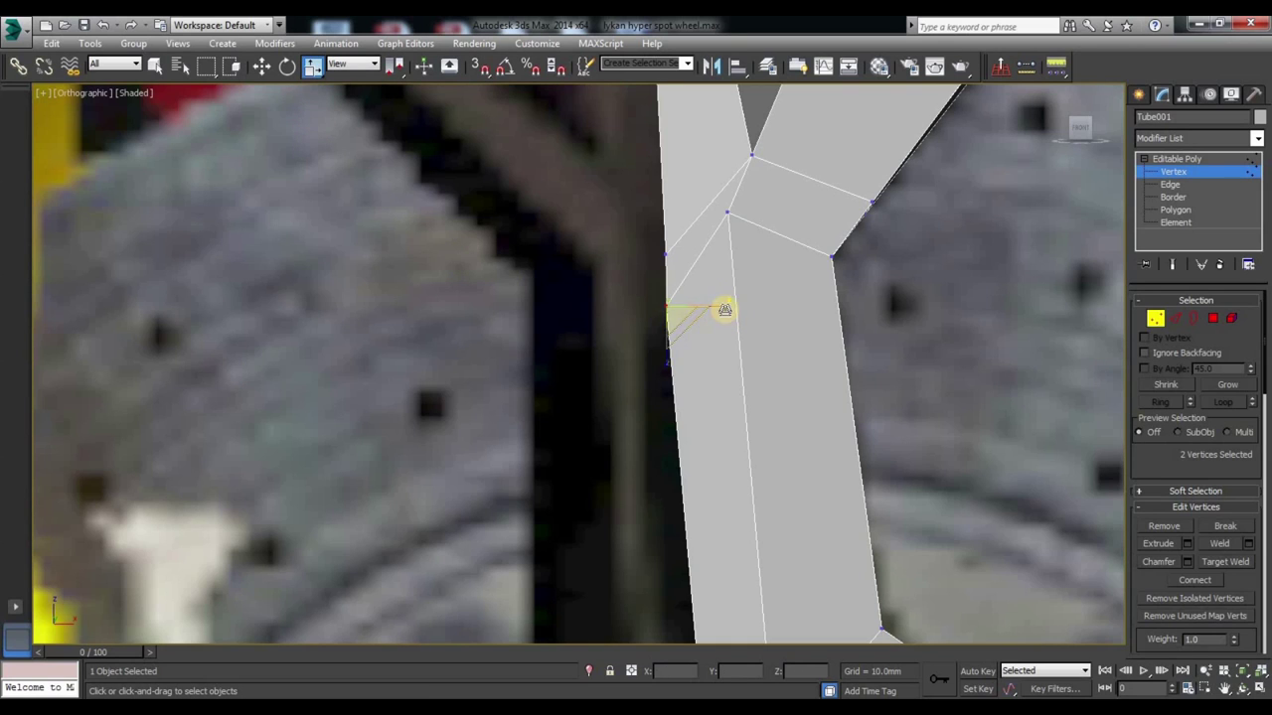
middle_click_drag(738, 406, 731, 407, "alt")
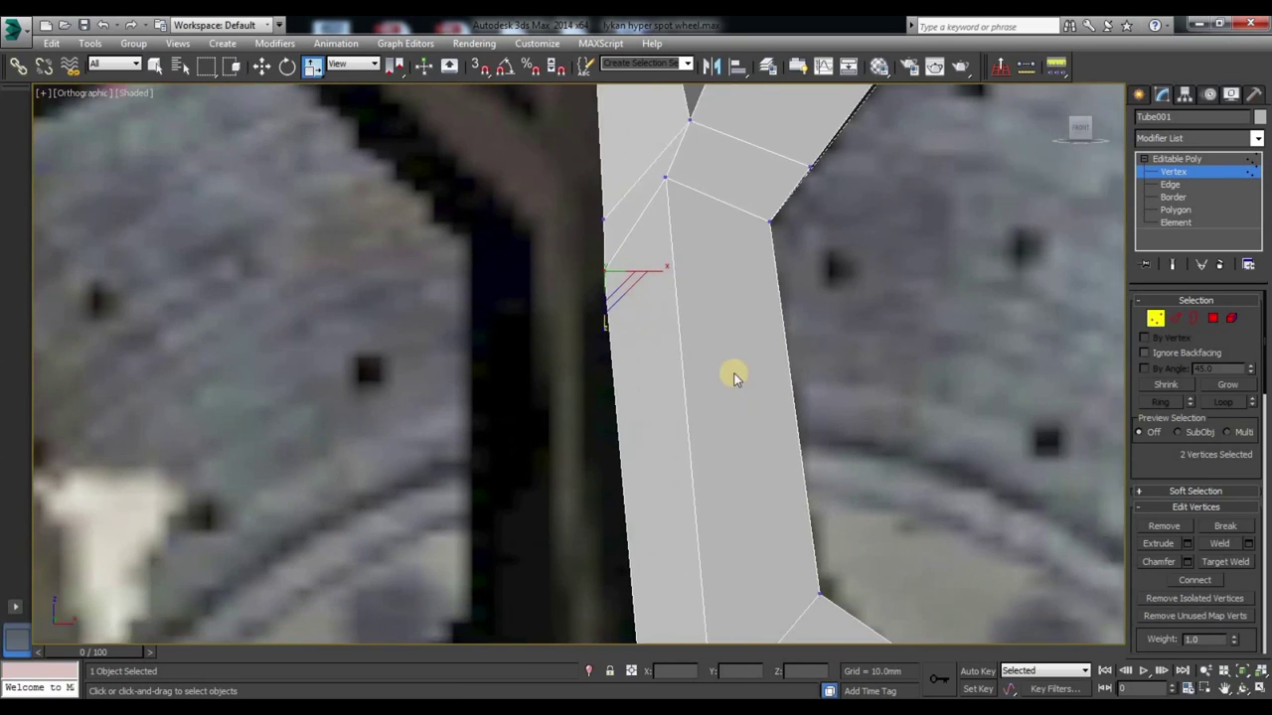
Step: Pull the lower corner vertices of the spoke's bend down and to the left
key("w")
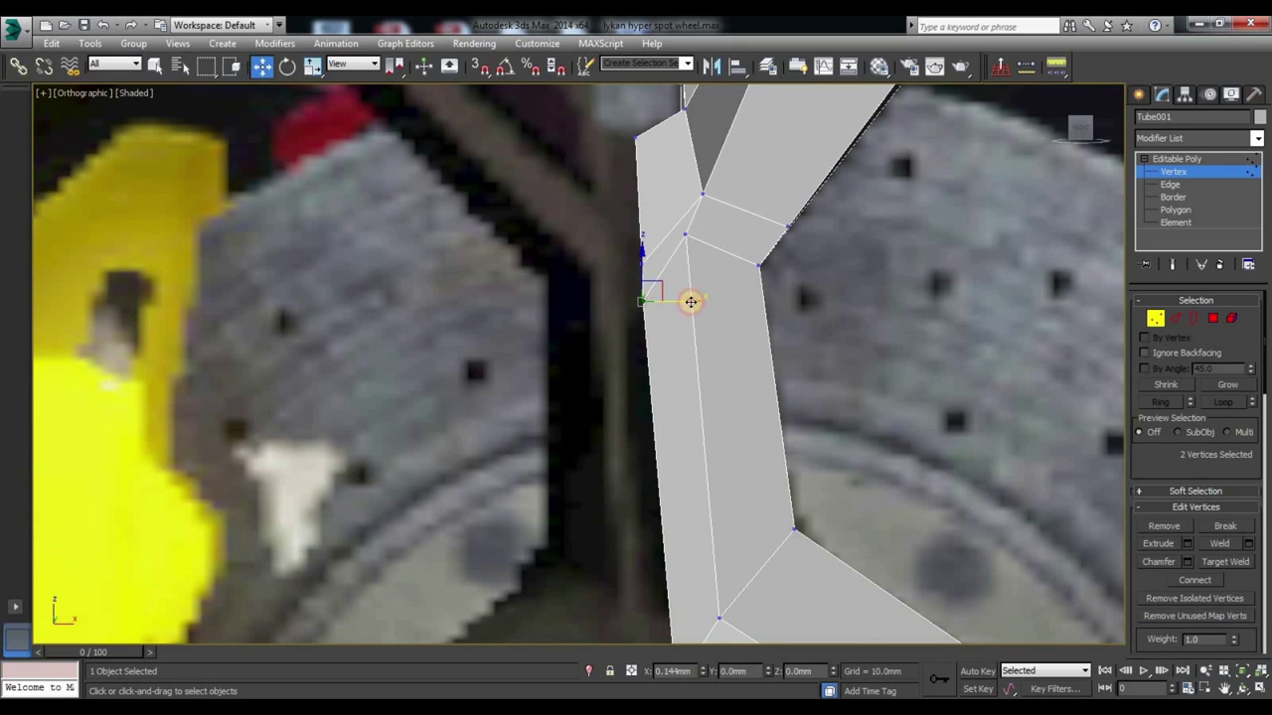
middle_click_drag(709, 497, 641, 504, "alt")
left_click(668, 512)
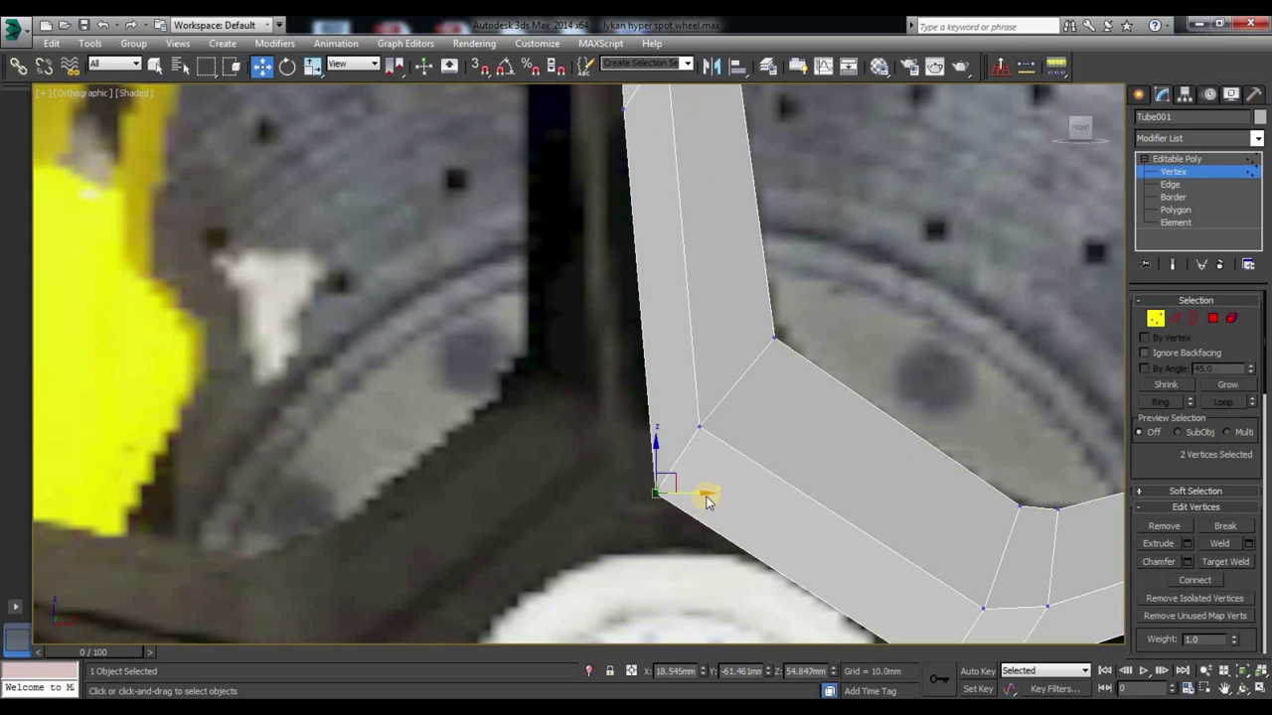
mouse_move(702, 490)
left_mouse_down()
mouse_move(645, 489)
mouse_move(647, 506)
left_mouse_up()
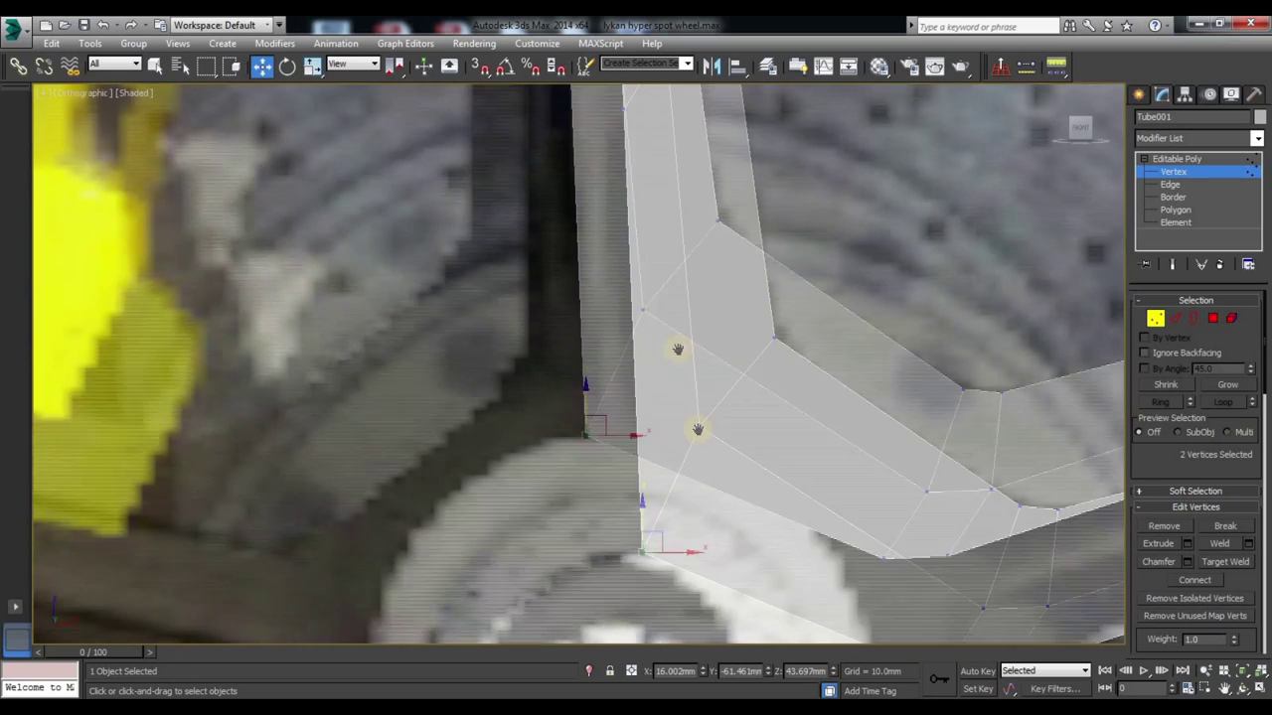
mouse_move(646, 506)
middle_mouse_down()
mouse_move(675, 356)
mouse_move(703, 475)
mouse_move(636, 338)
middle_mouse_up()
middle_click_drag(778, 554, 711, 459)
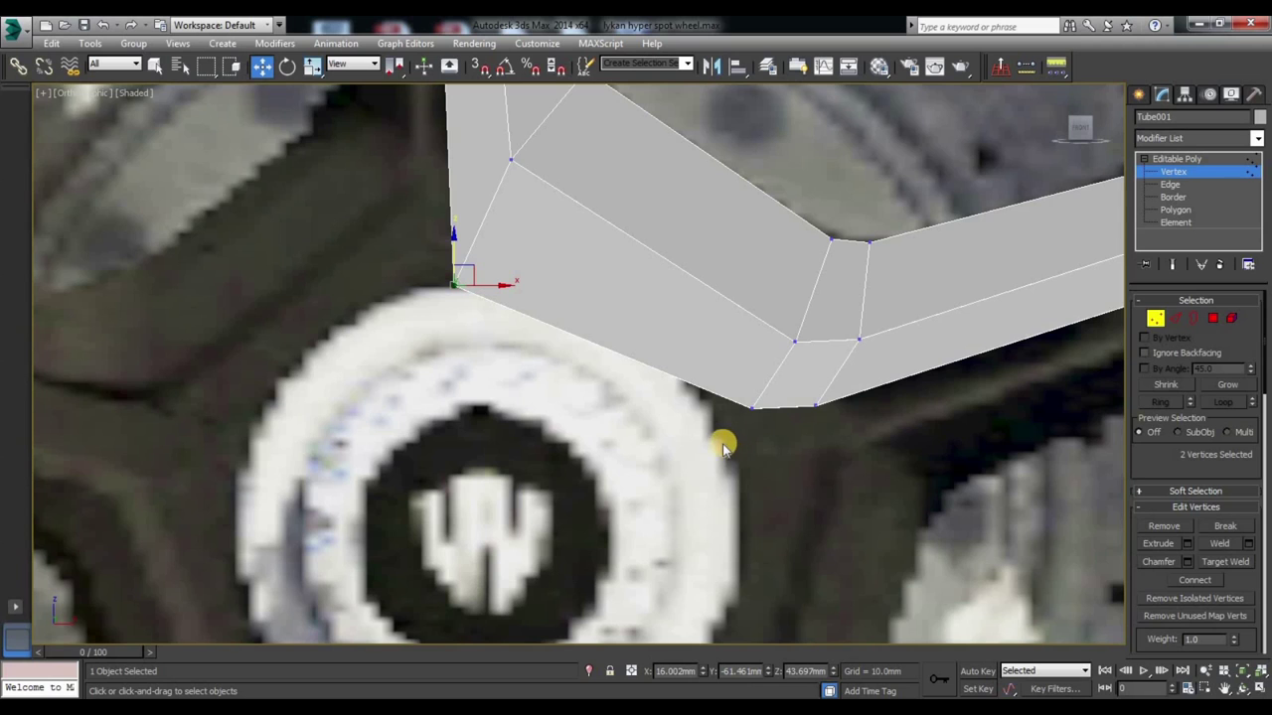
Step: Move the inner corner vertex near the hub left and down toward the hub
scroll(743, 473, "down", 2)
scroll(745, 517, "down", 5)
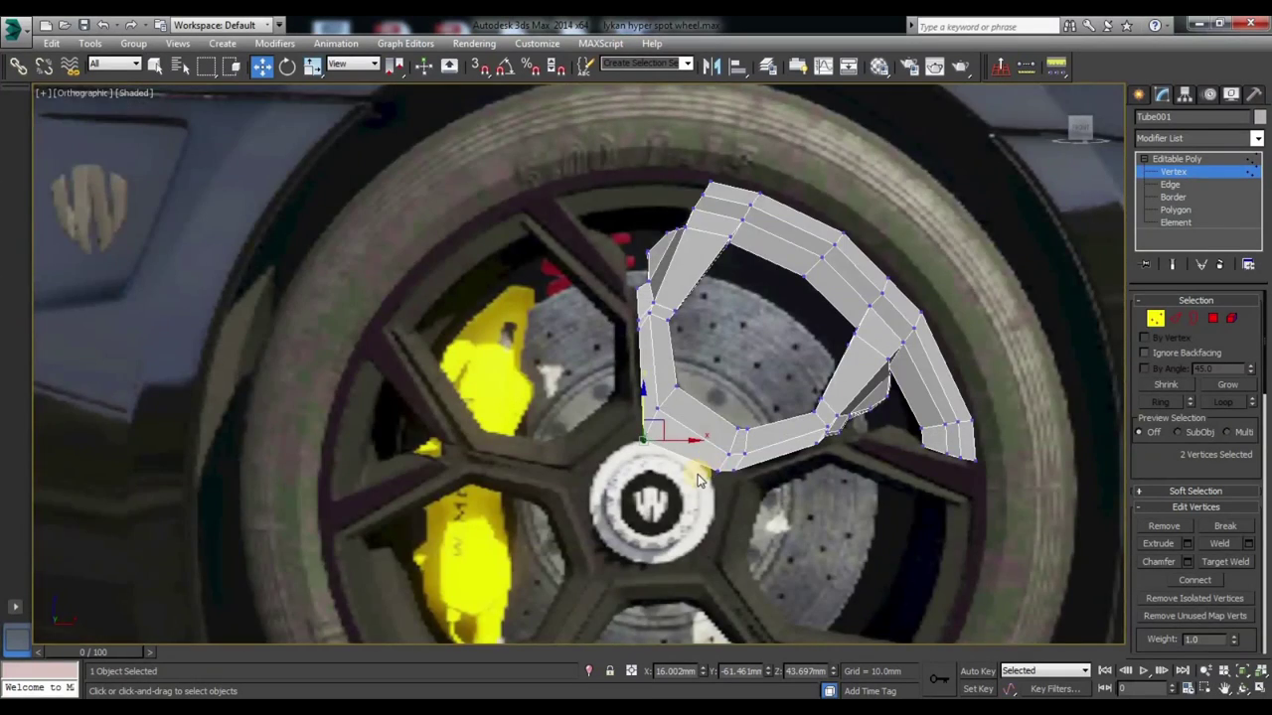
scroll(747, 468, "up", 4)
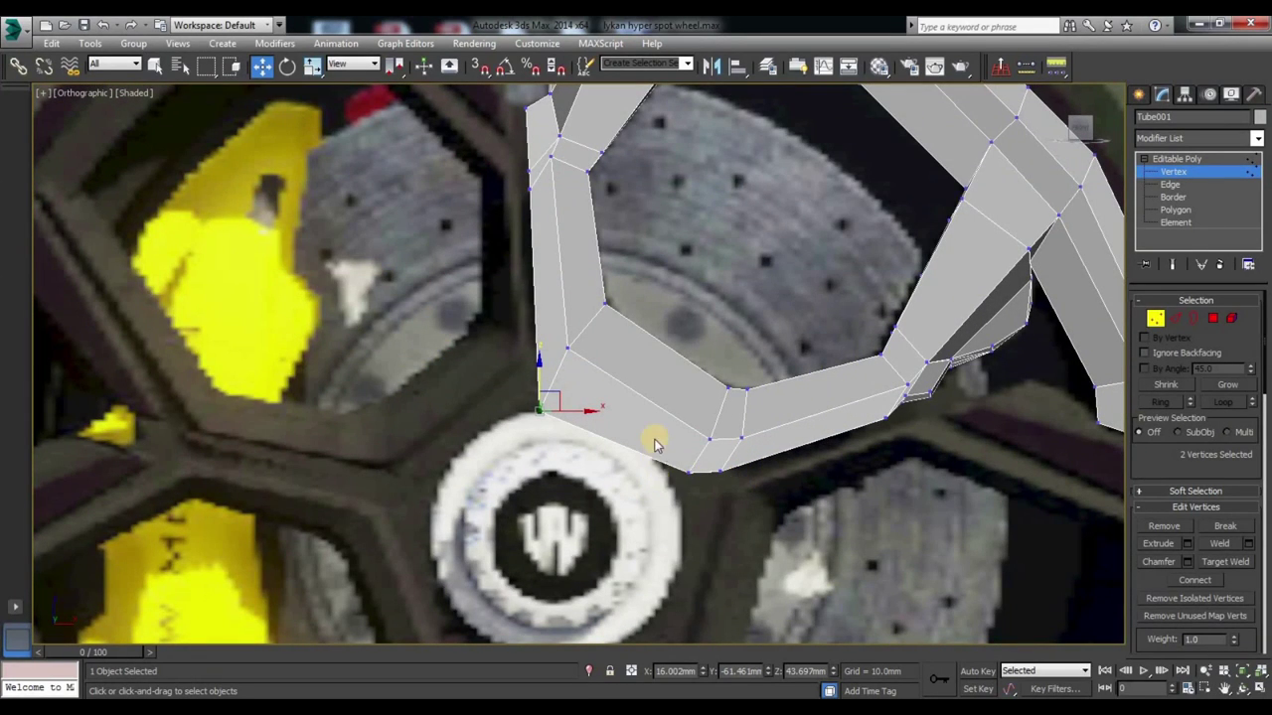
left_click(691, 469)
left_click_drag(727, 476, 699, 479)
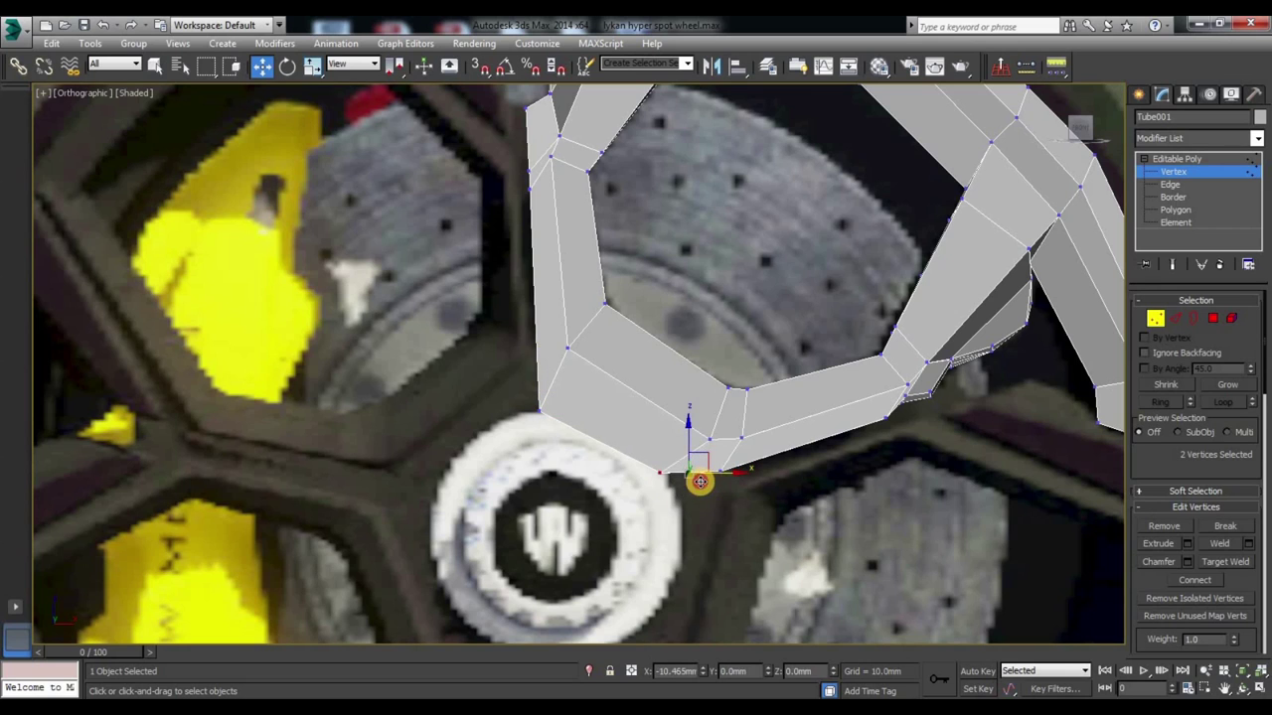
scroll(699, 480, "up", 3)
left_click_drag(656, 414, 702, 478)
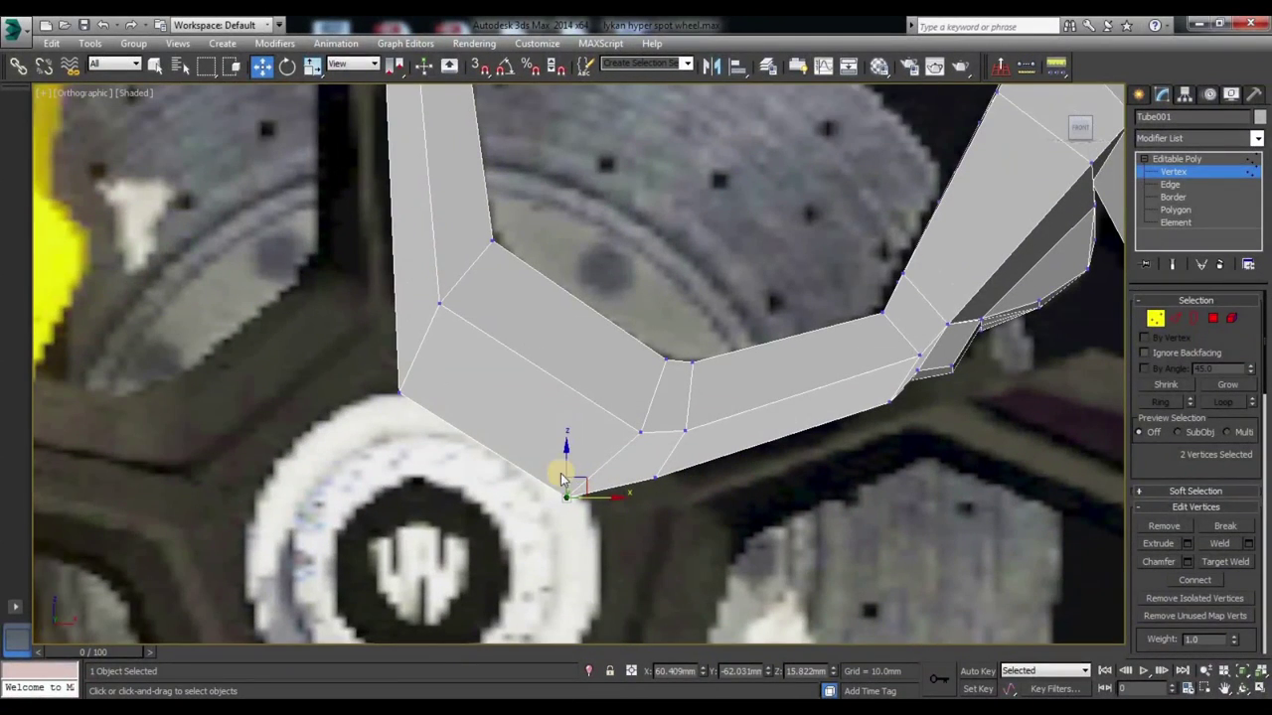
Step: Select the two stacked corner vertices, check them from an orbit, and switch to Front view
left_click(676, 504)
scroll(676, 492, "up", 4)
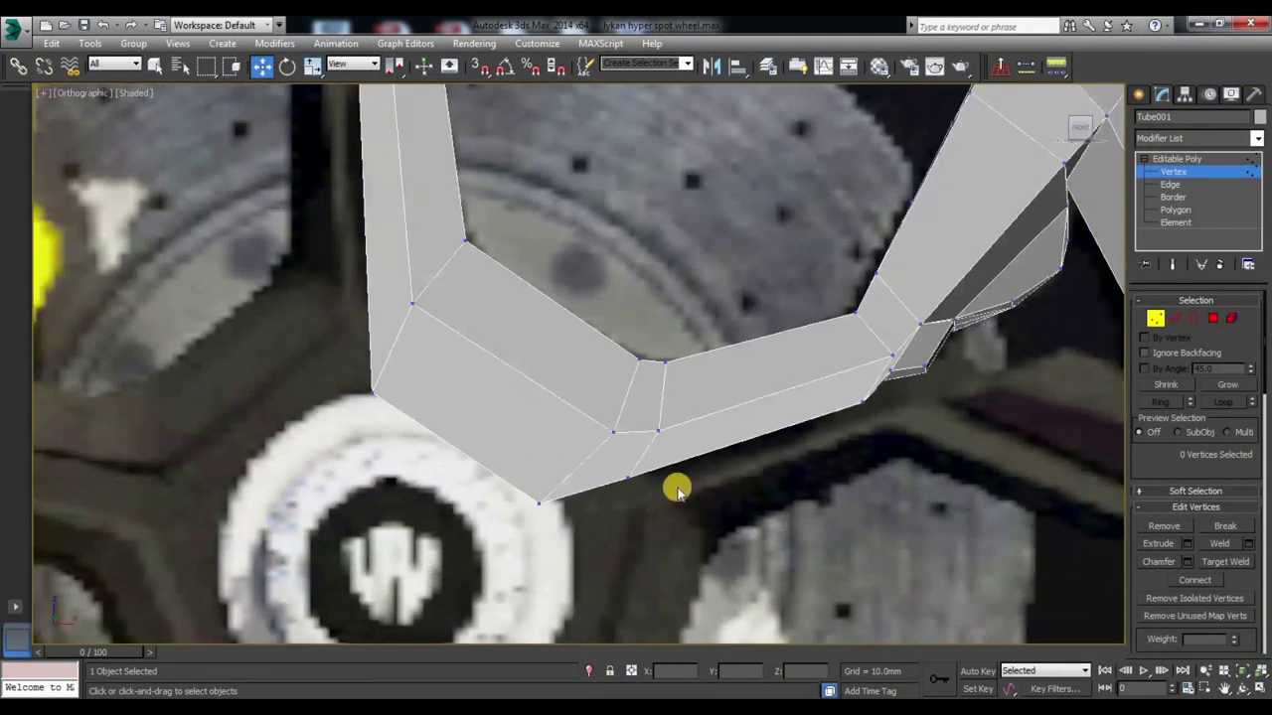
left_click_drag(705, 542, 711, 547)
mouse_move(726, 567)
middle_mouse_down("alt")
mouse_move(1058, 191)
mouse_move(941, 402)
mouse_move(902, 405)
middle_mouse_up("alt")
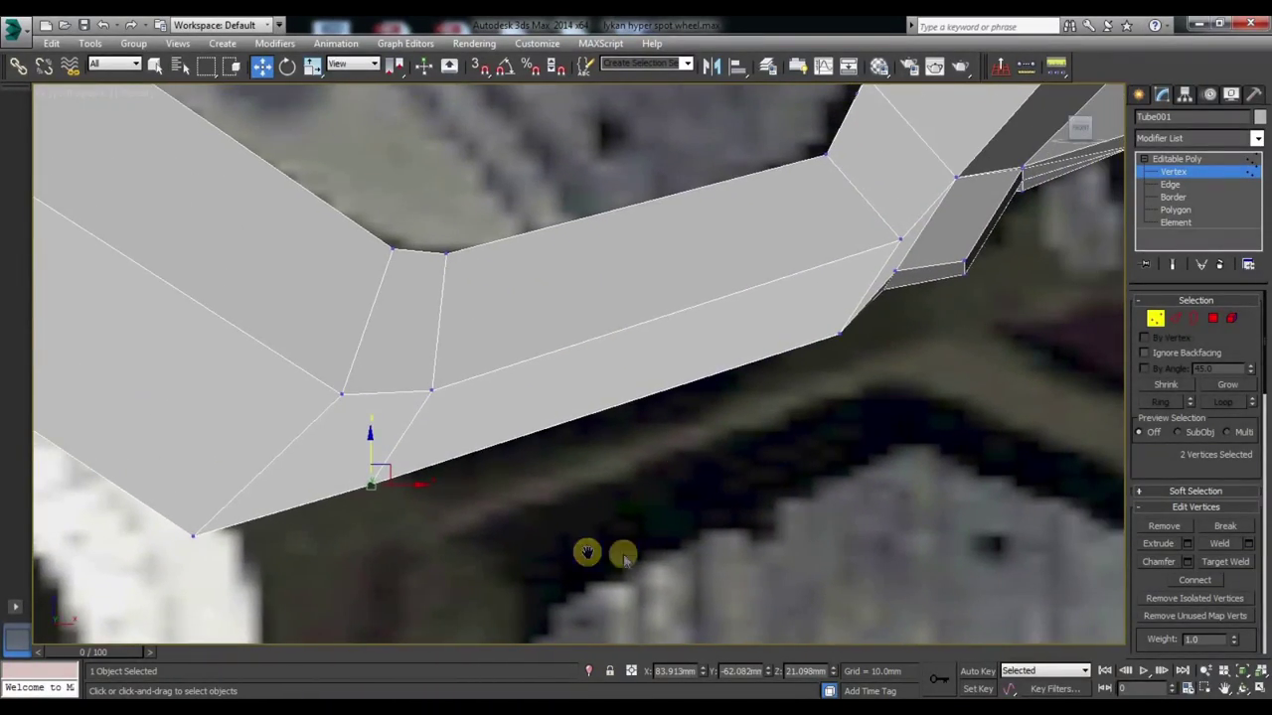
middle_click_drag(604, 550, 762, 305, "alt")
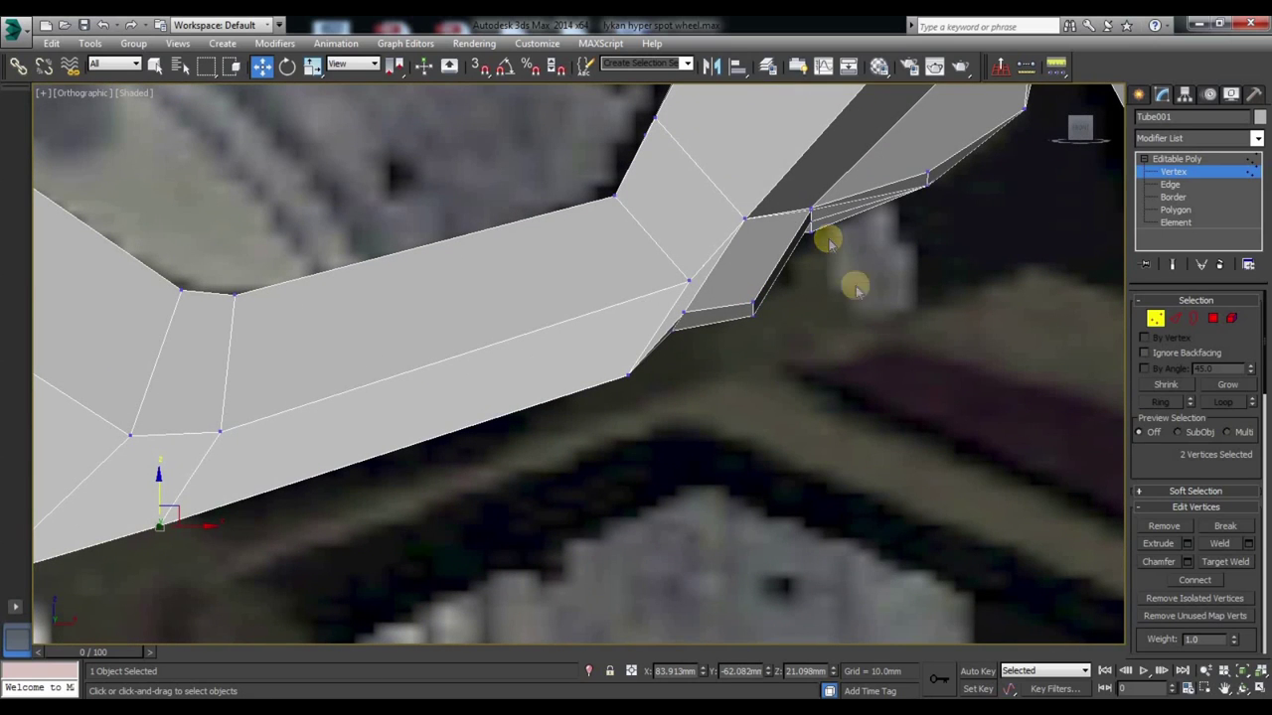
left_click(1040, 139)
Step: Box-select the two vertices where the spoke's lower edge meets the adjacent segment
scroll(630, 264, "up", 3)
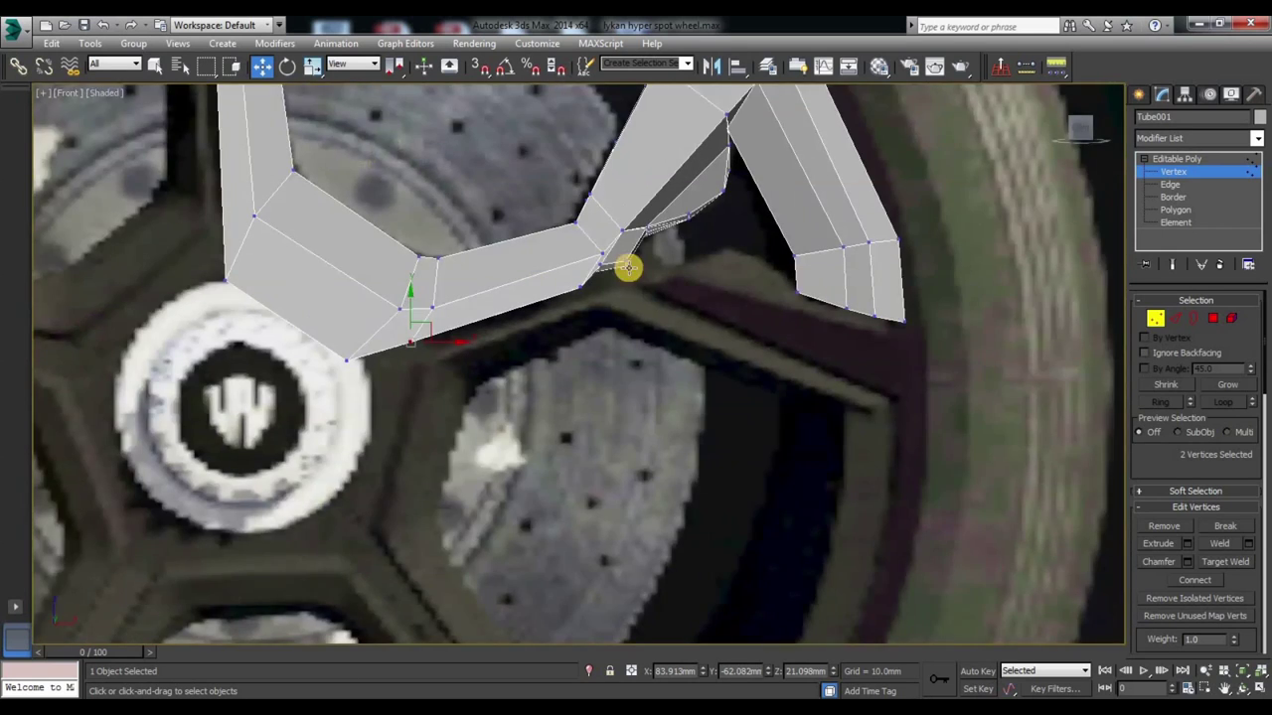
scroll(679, 332, "up", 3)
scroll(633, 358, "up", 2)
scroll(633, 357, "up", 2)
mouse_move(553, 297)
left_mouse_down()
mouse_move(616, 333)
mouse_move(627, 289)
mouse_move(607, 263)
mouse_move(698, 296)
left_mouse_up()
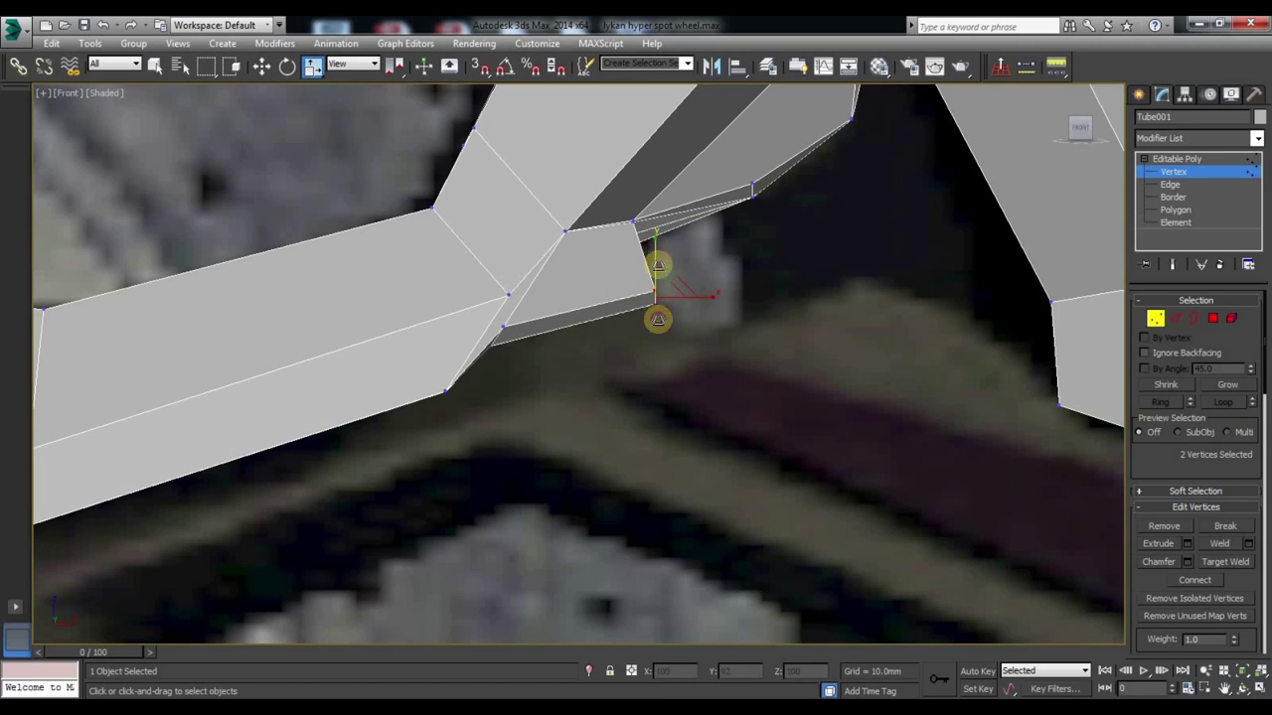
key("r")
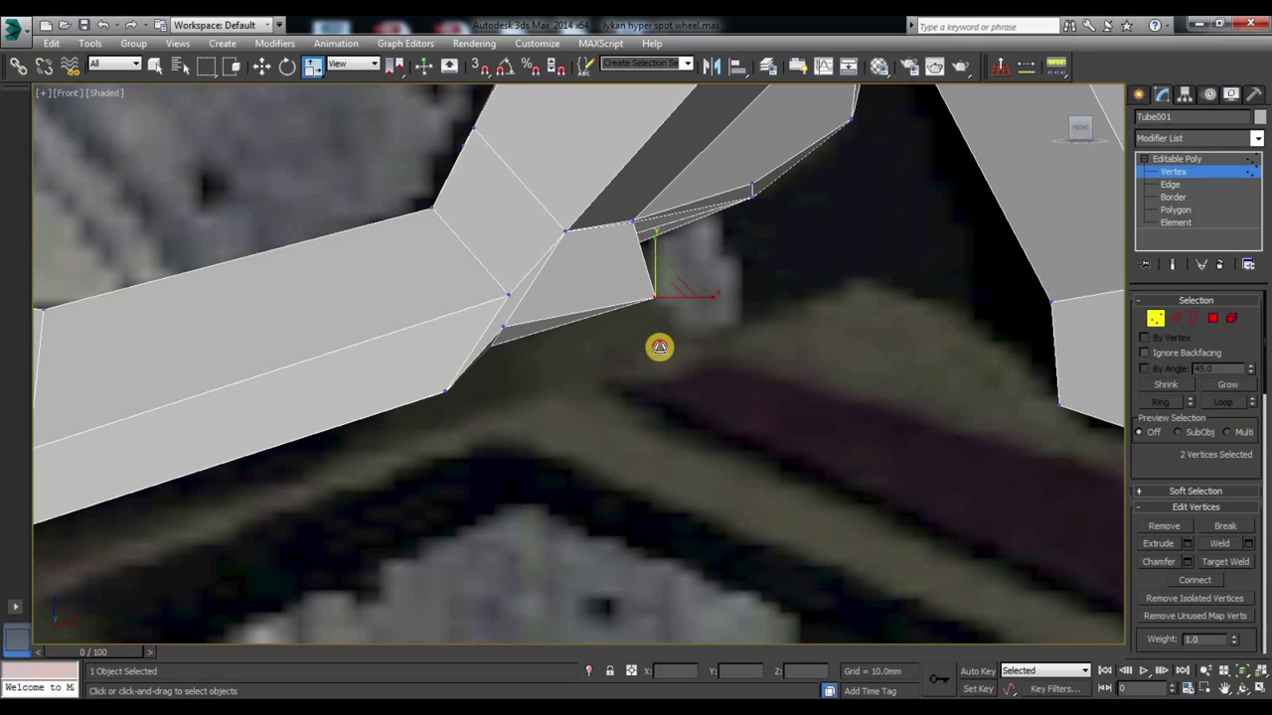
left_click_drag(532, 381, 531, 379)
left_click(490, 345)
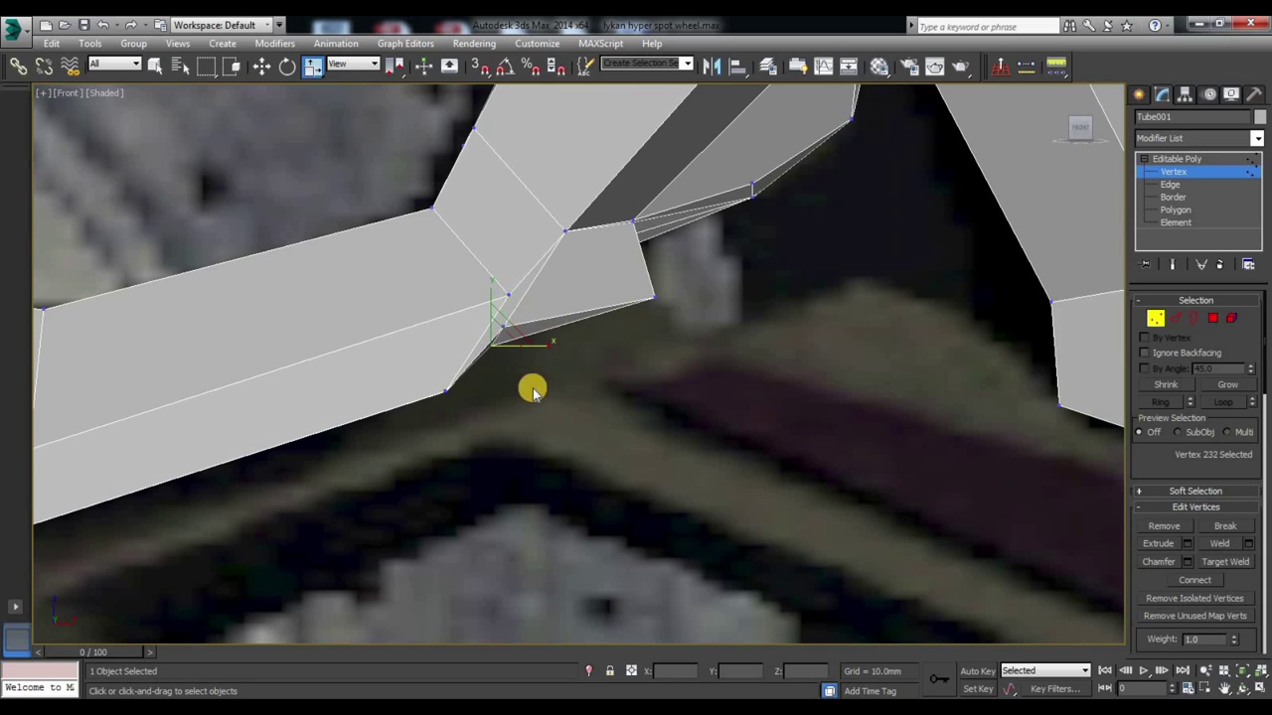
left_click(493, 331)
left_click_drag(527, 367, 492, 318)
Step: Constrain Move to a two-axis plane and shift the junction vertices to reshape the mesh
mouse_move(610, 406)
middle_mouse_down("alt")
mouse_move(610, 384)
mouse_move(659, 401)
mouse_move(1015, 177)
mouse_move(511, 386)
middle_mouse_up("alt")
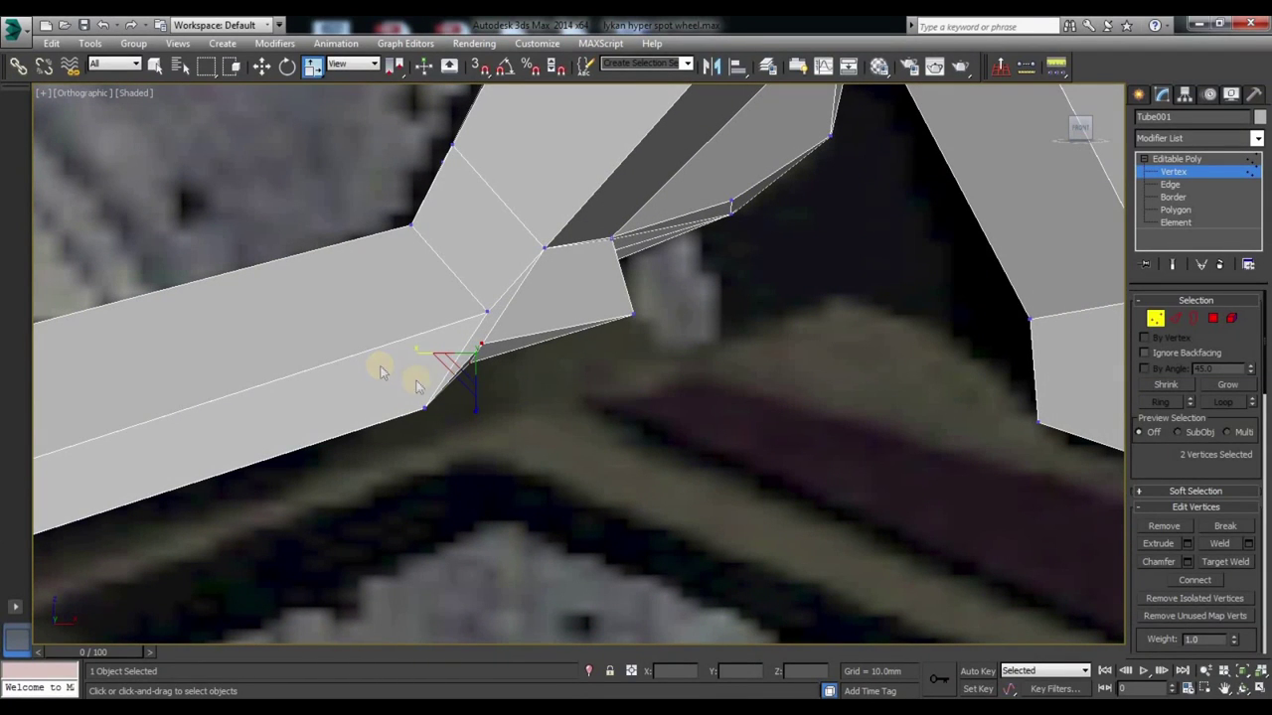
left_click(467, 363)
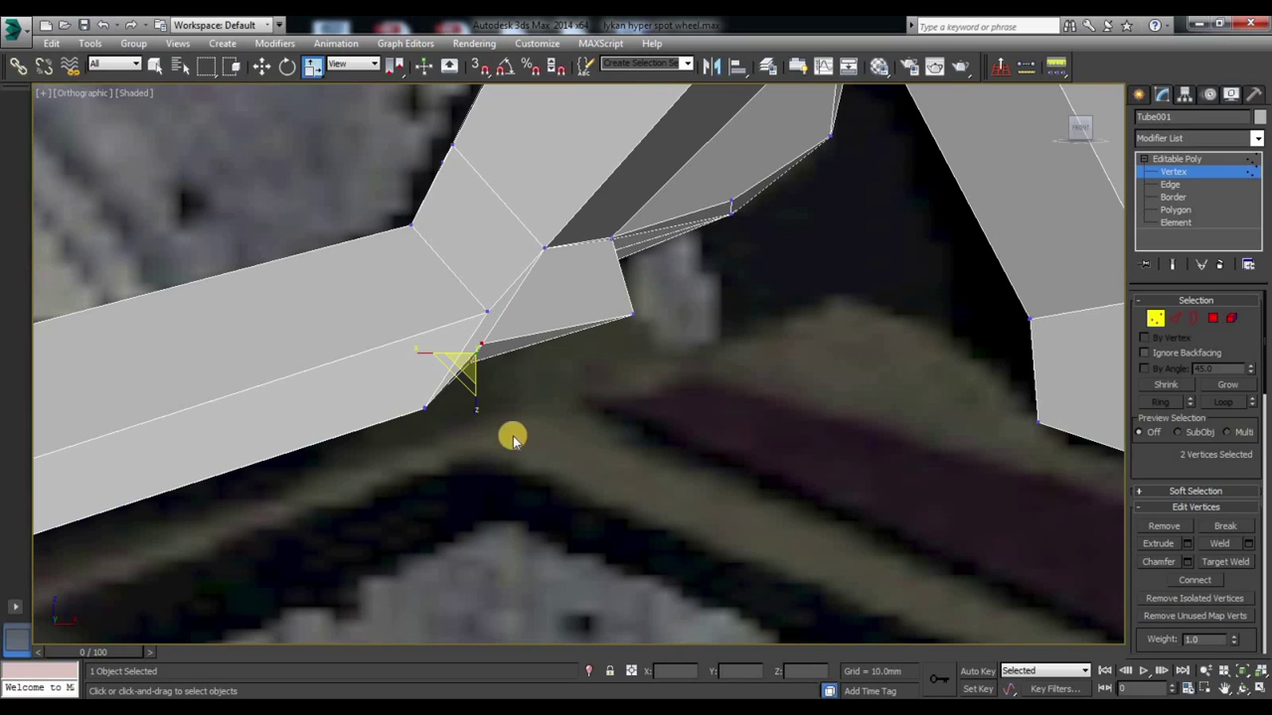
key("w")
left_click_drag(488, 341, 527, 346)
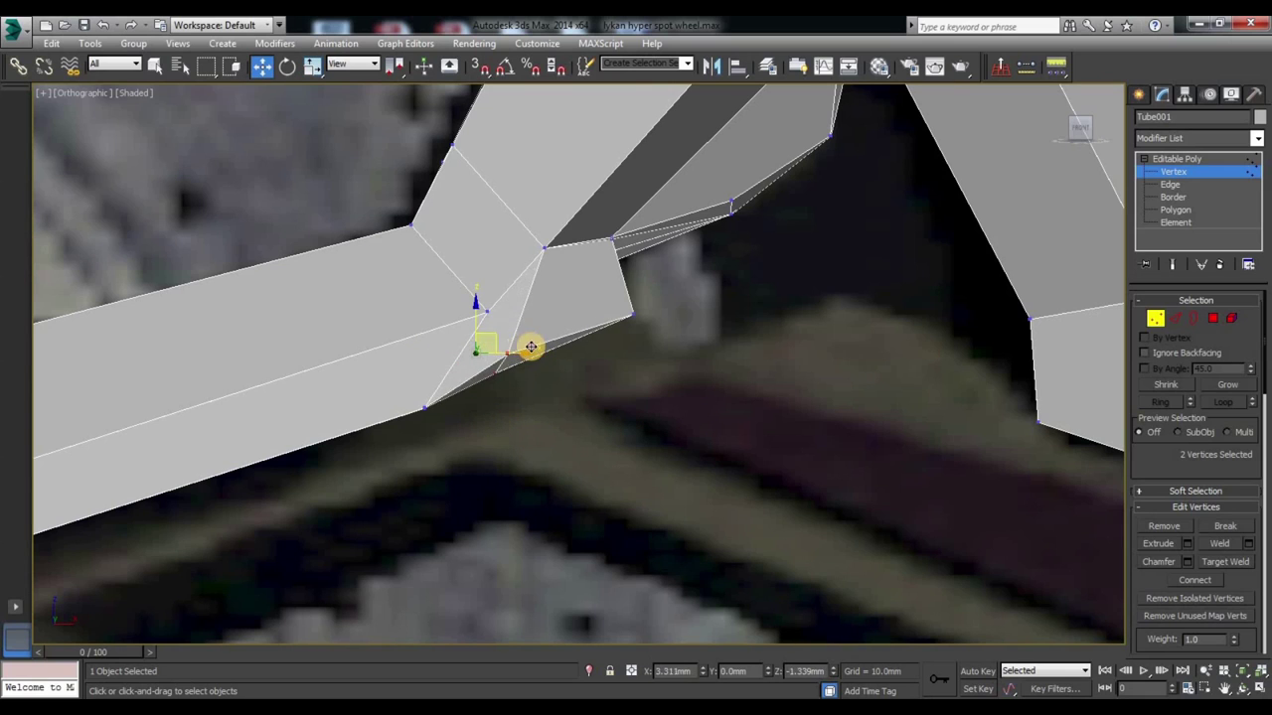
key("e")
key("q")
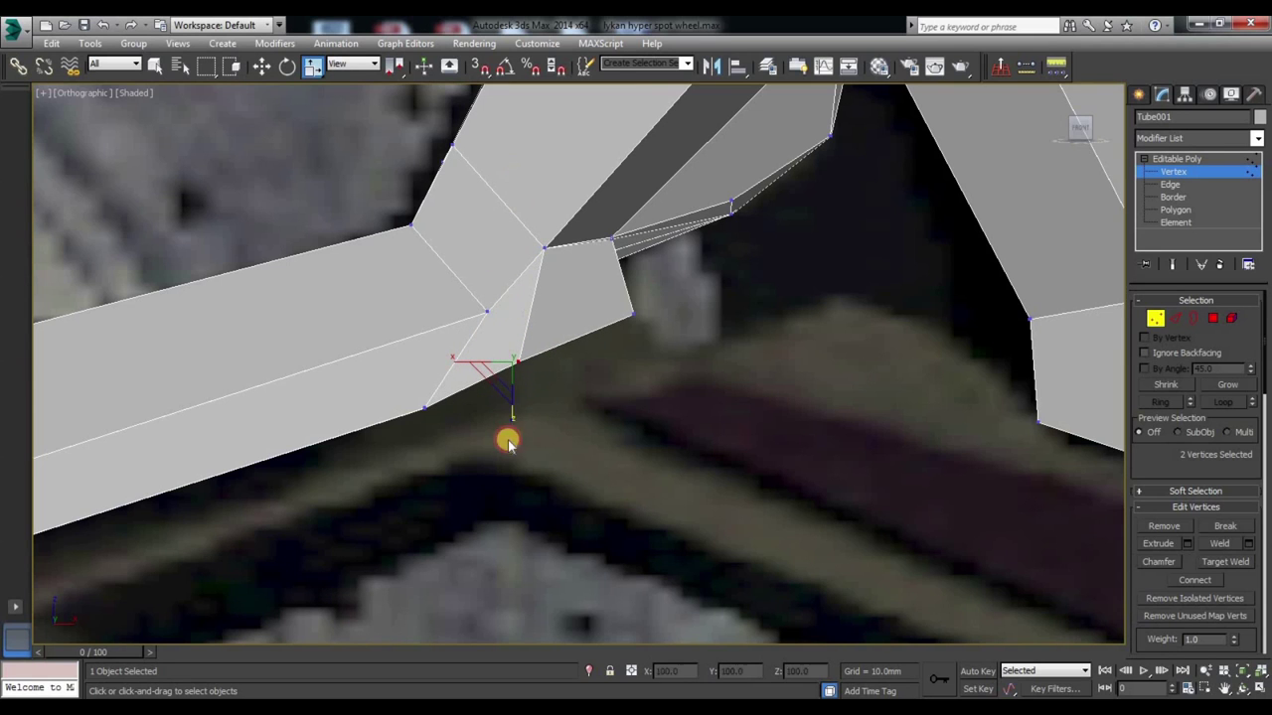
Step: In Front view, nudge the junction vertices right, then move them up and right
mouse_move(738, 488)
middle_mouse_down("alt")
mouse_move(650, 443)
mouse_move(692, 422)
mouse_move(729, 483)
middle_mouse_up("alt")
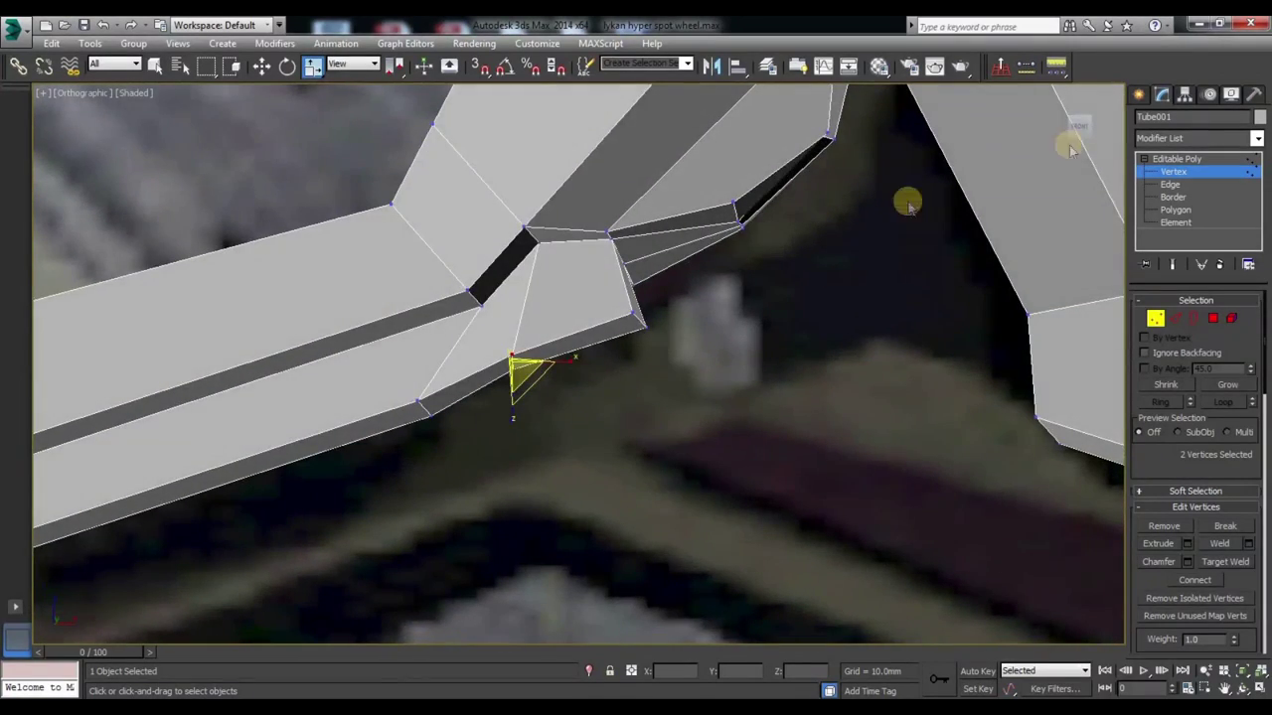
scroll(447, 503, "down", 5)
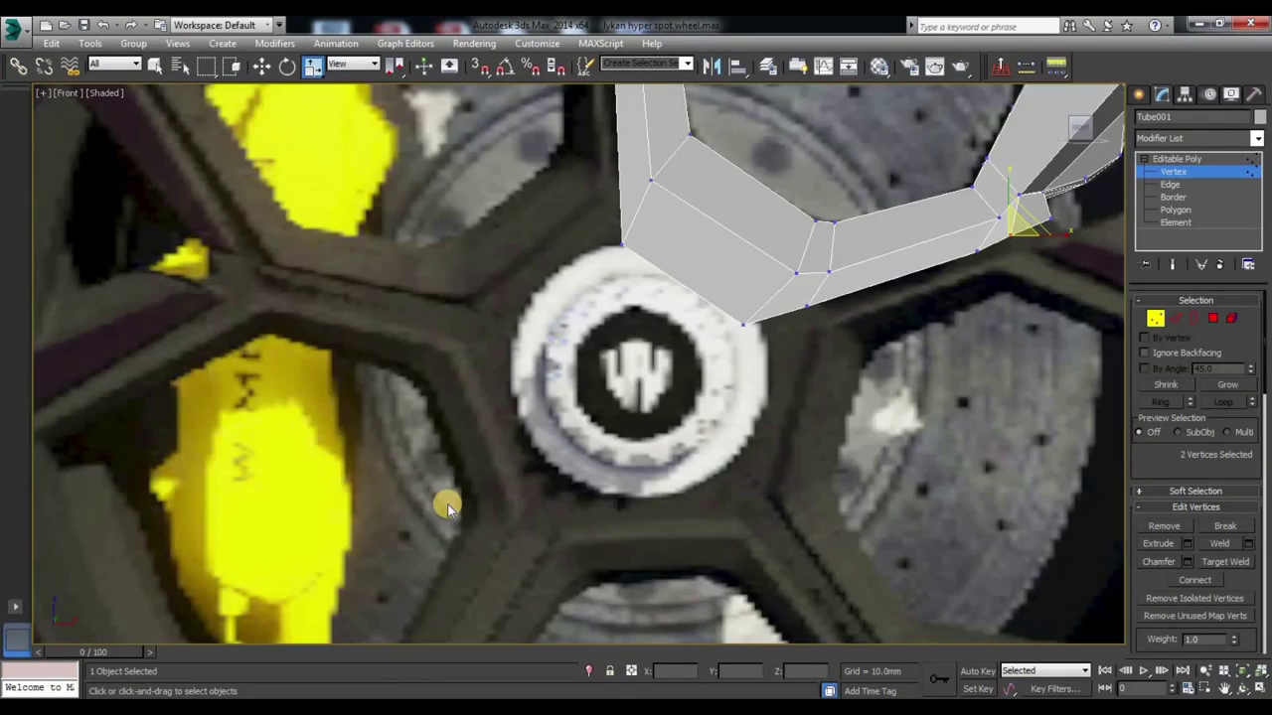
scroll(582, 508, "up", 6)
middle_click_drag(583, 508, 315, 412)
key("f")
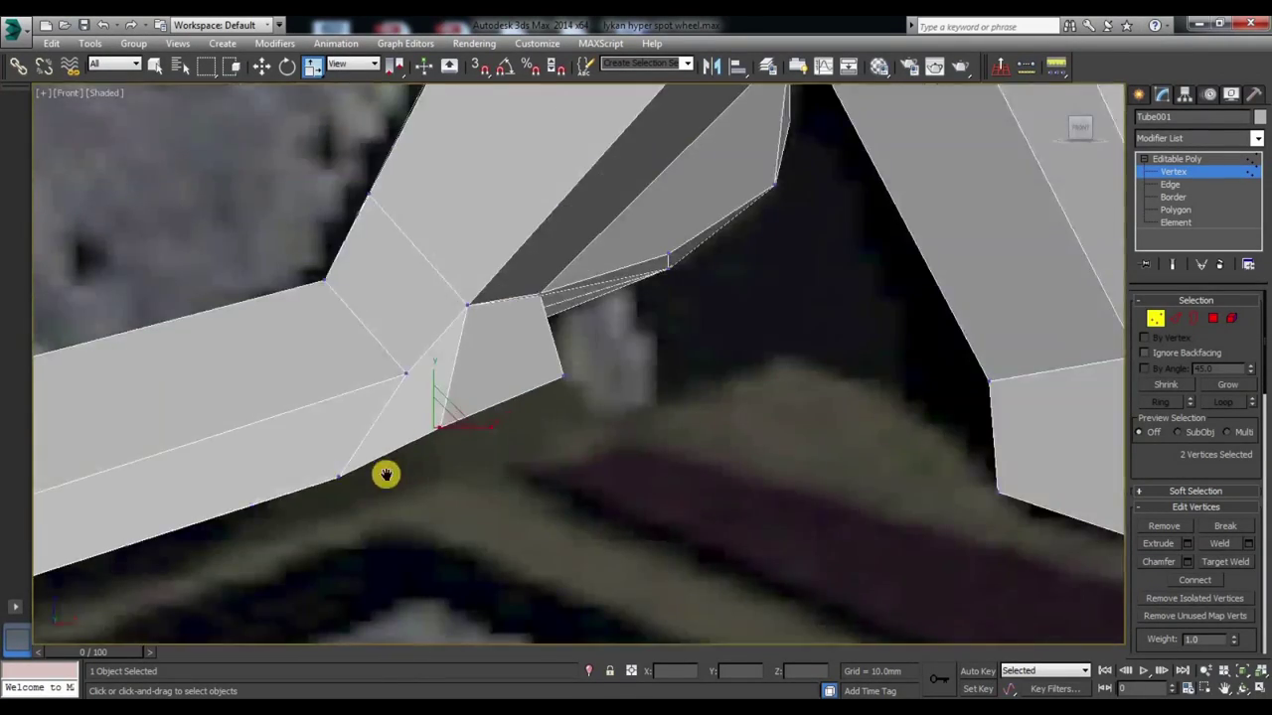
middle_click_drag(387, 474, 546, 455)
key("w")
mouse_move(595, 401)
left_mouse_down()
mouse_move(620, 387)
mouse_move(576, 359)
left_mouse_up()
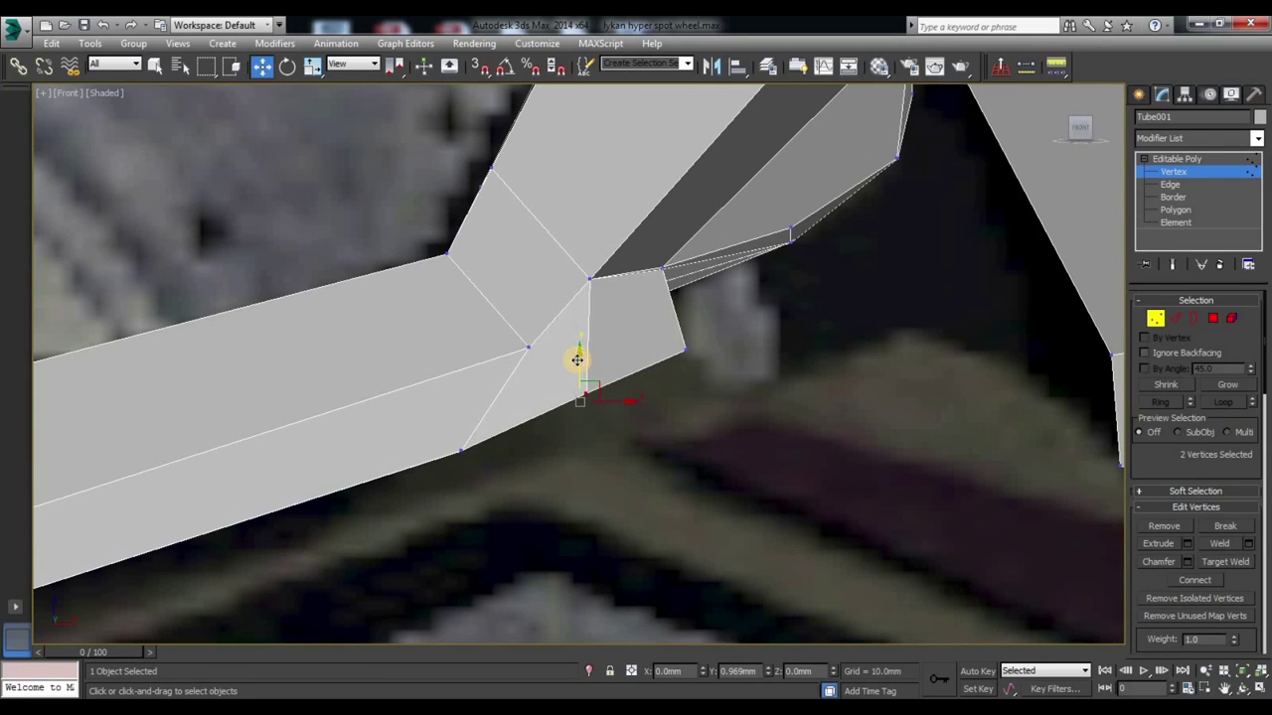
mouse_move(647, 483)
middle_mouse_down("alt")
mouse_move(579, 482)
mouse_move(630, 491)
mouse_move(630, 460)
mouse_move(1044, 133)
mouse_move(675, 519)
mouse_move(740, 392)
mouse_move(851, 432)
mouse_move(900, 395)
middle_mouse_up("alt")
left_click_drag(835, 403, 889, 384)
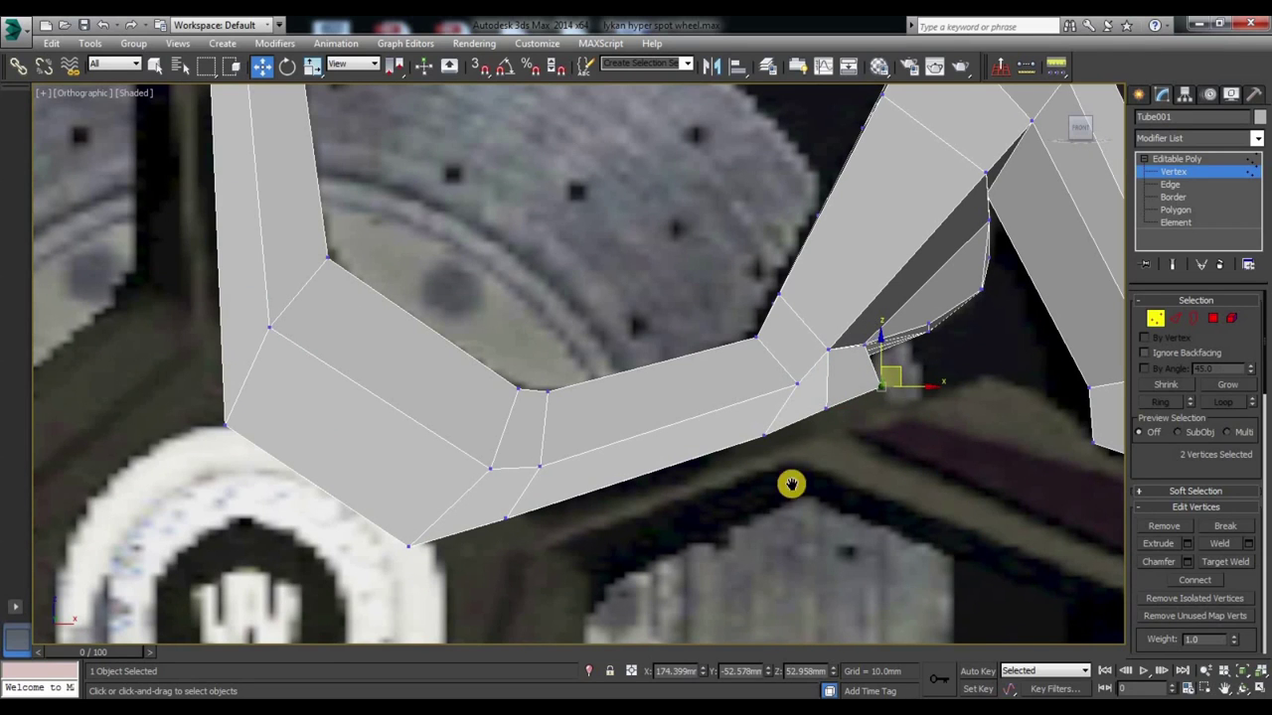
middle_click_drag(792, 482, 682, 502, "alt")
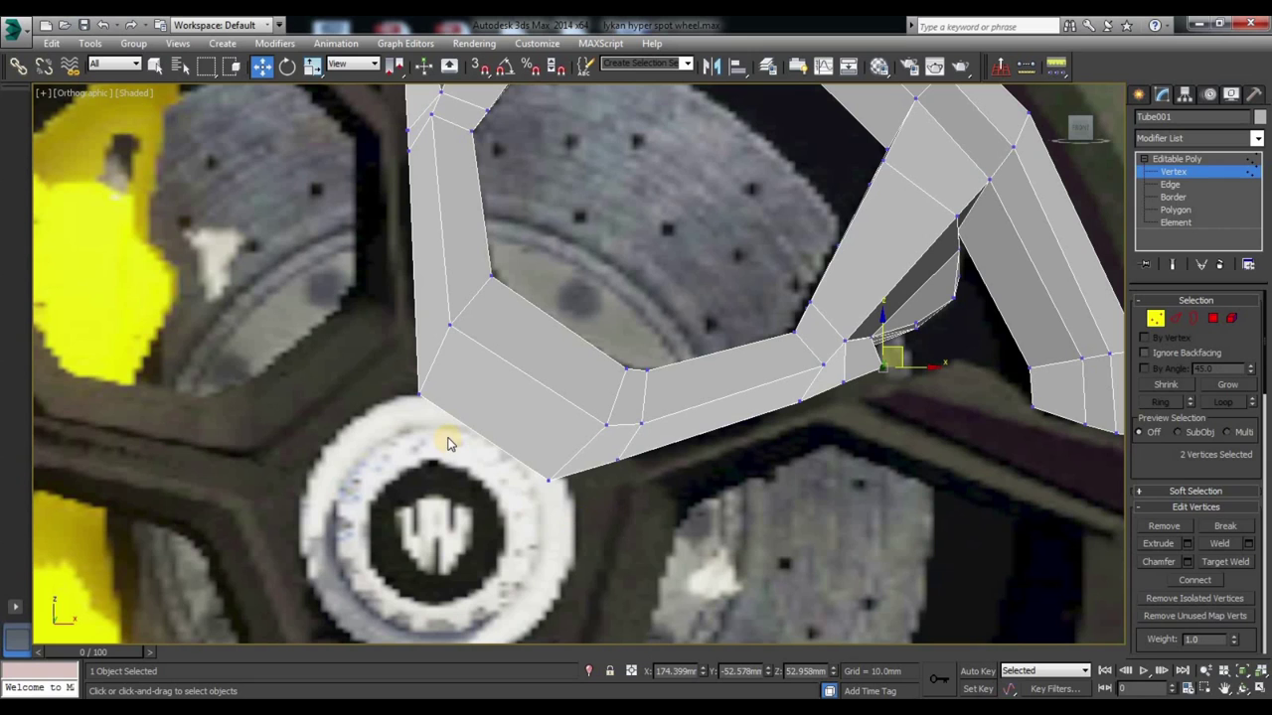
middle_click_drag(574, 297, 566, 298)
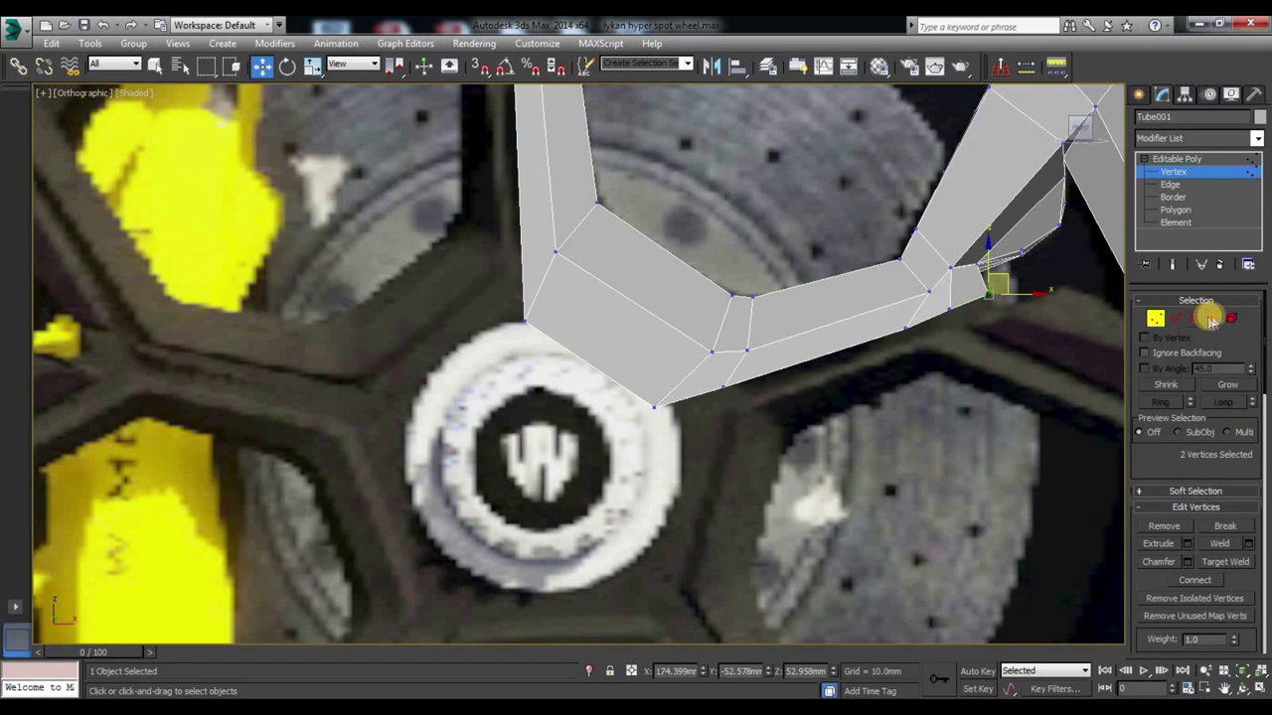
Step: At Polygon level, apply and confirm the extrusion of the selected polygons
key("4")
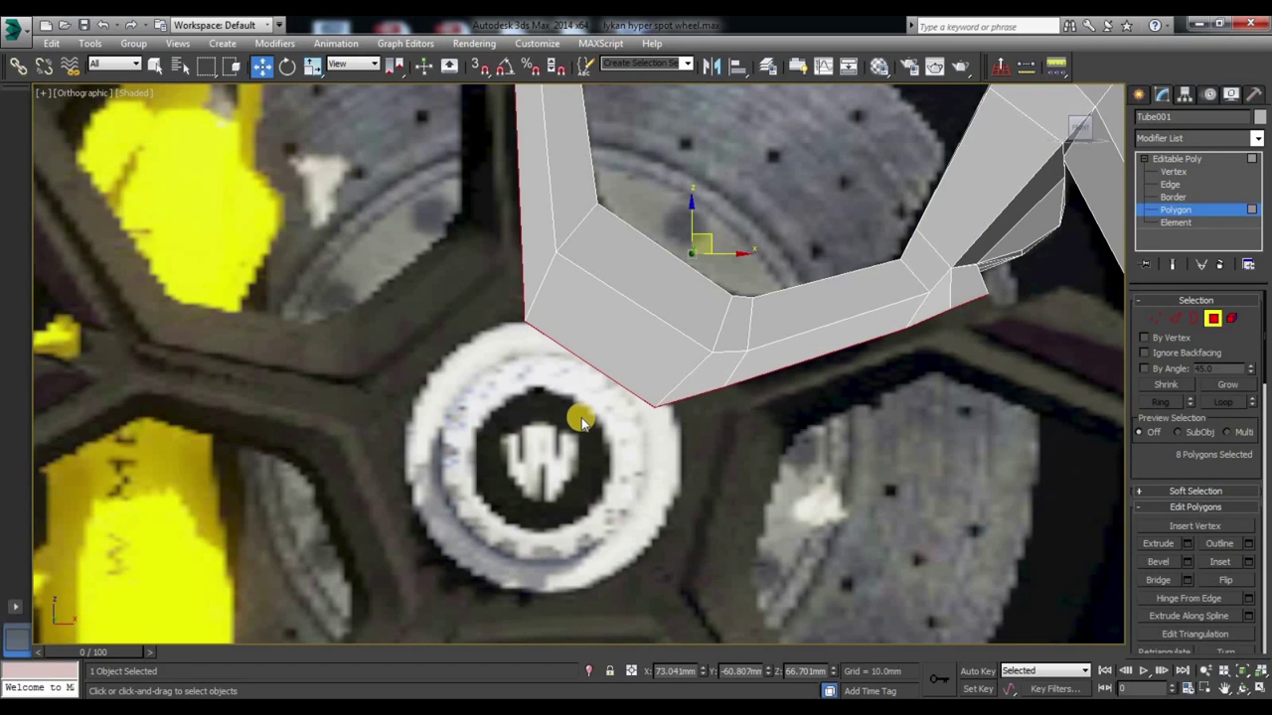
mouse_move(609, 396)
middle_mouse_down("alt")
mouse_move(620, 366)
mouse_move(605, 388)
middle_mouse_up("alt")
left_click(1082, 129)
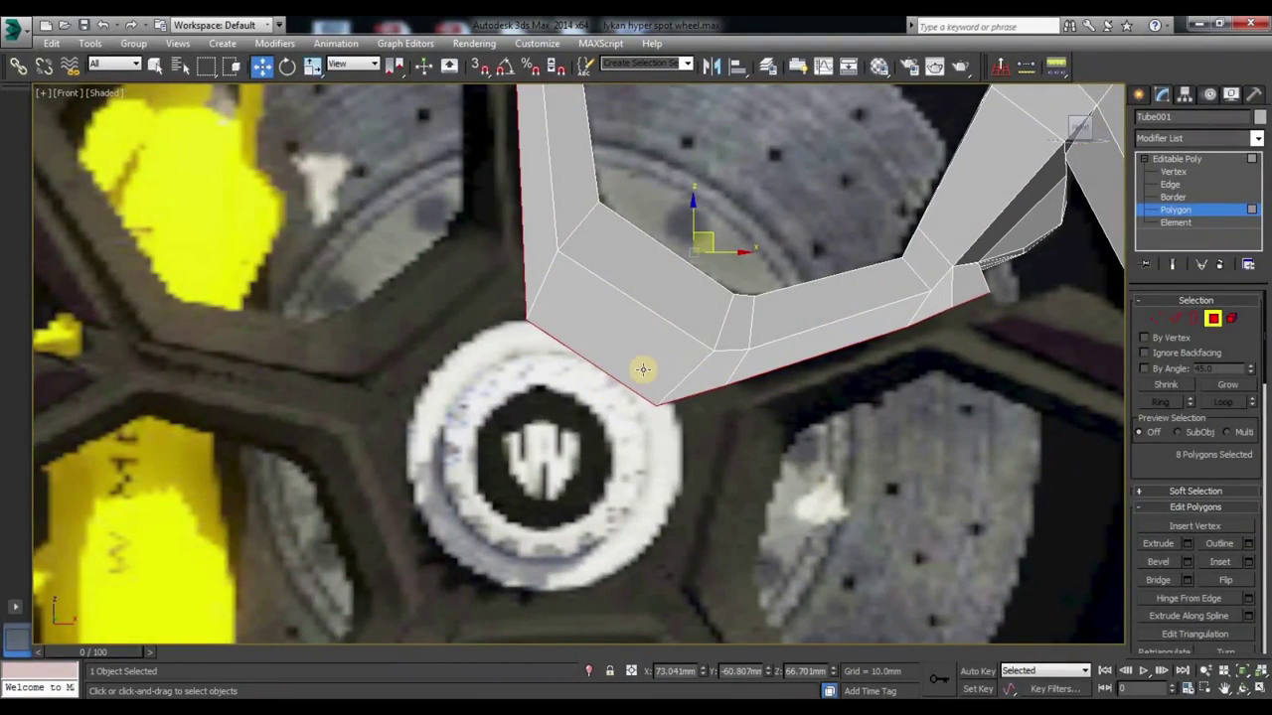
right_click(587, 349)
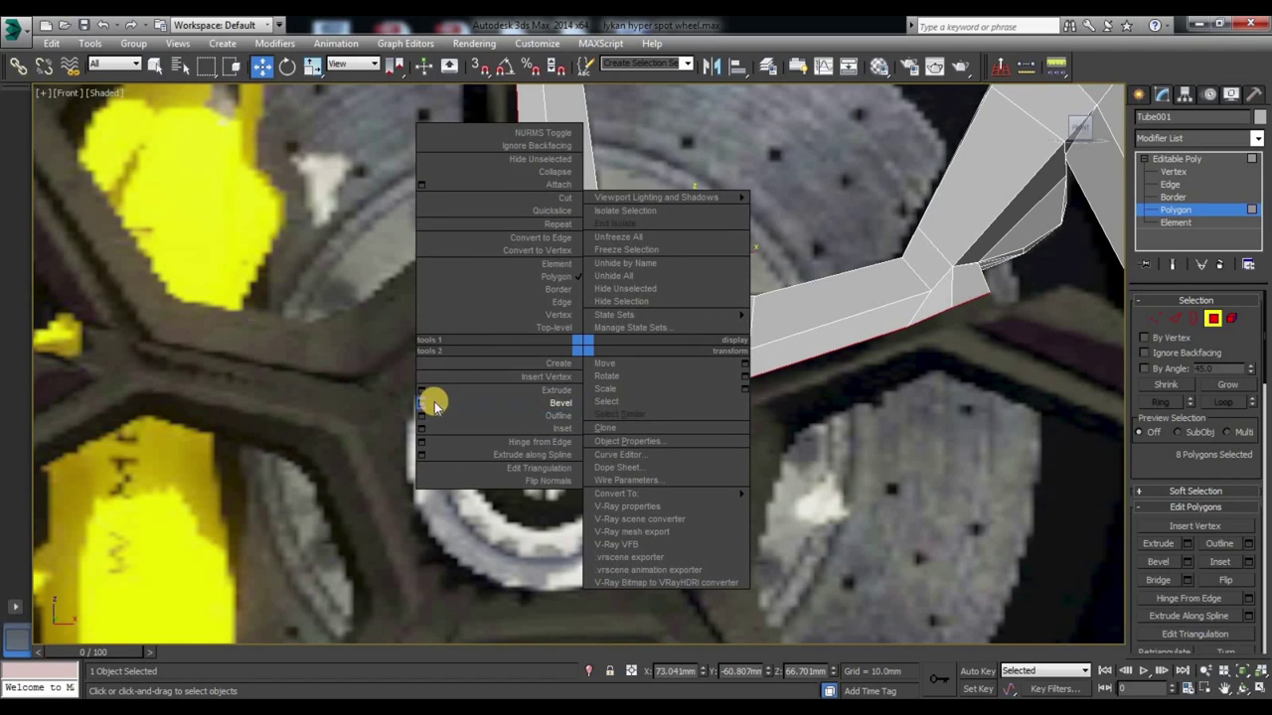
left_click(421, 392)
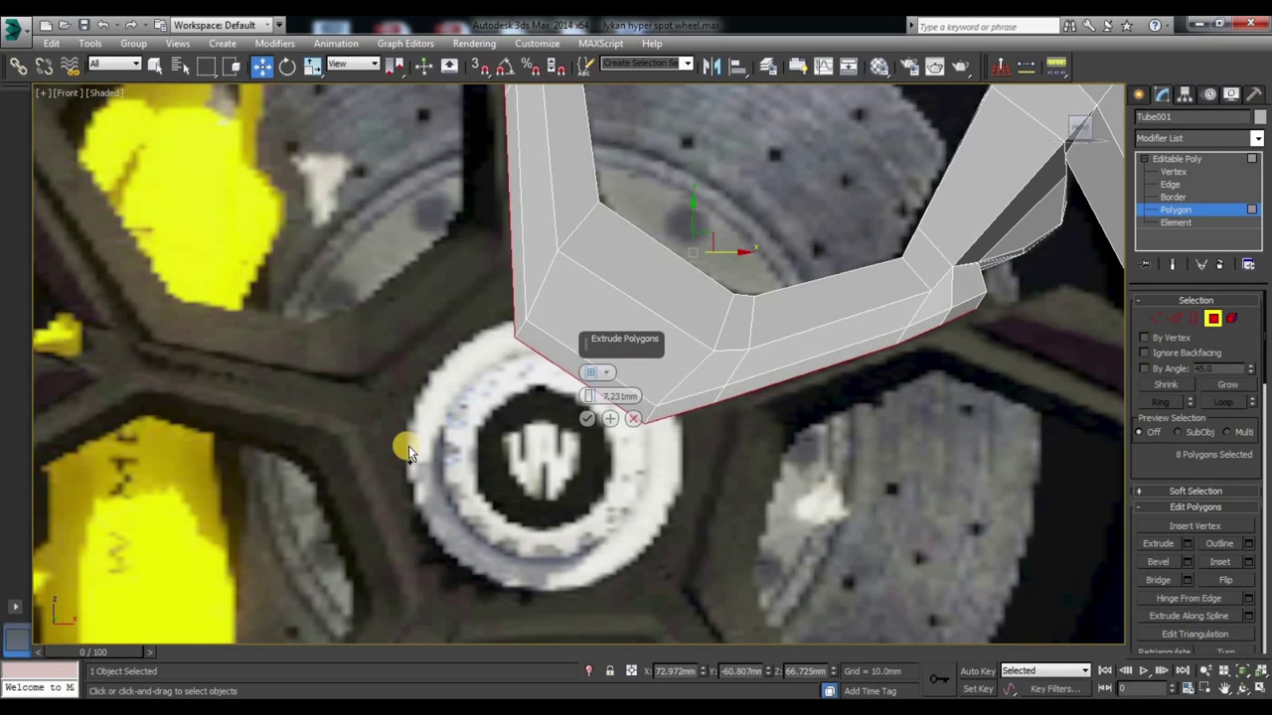
left_click(632, 418)
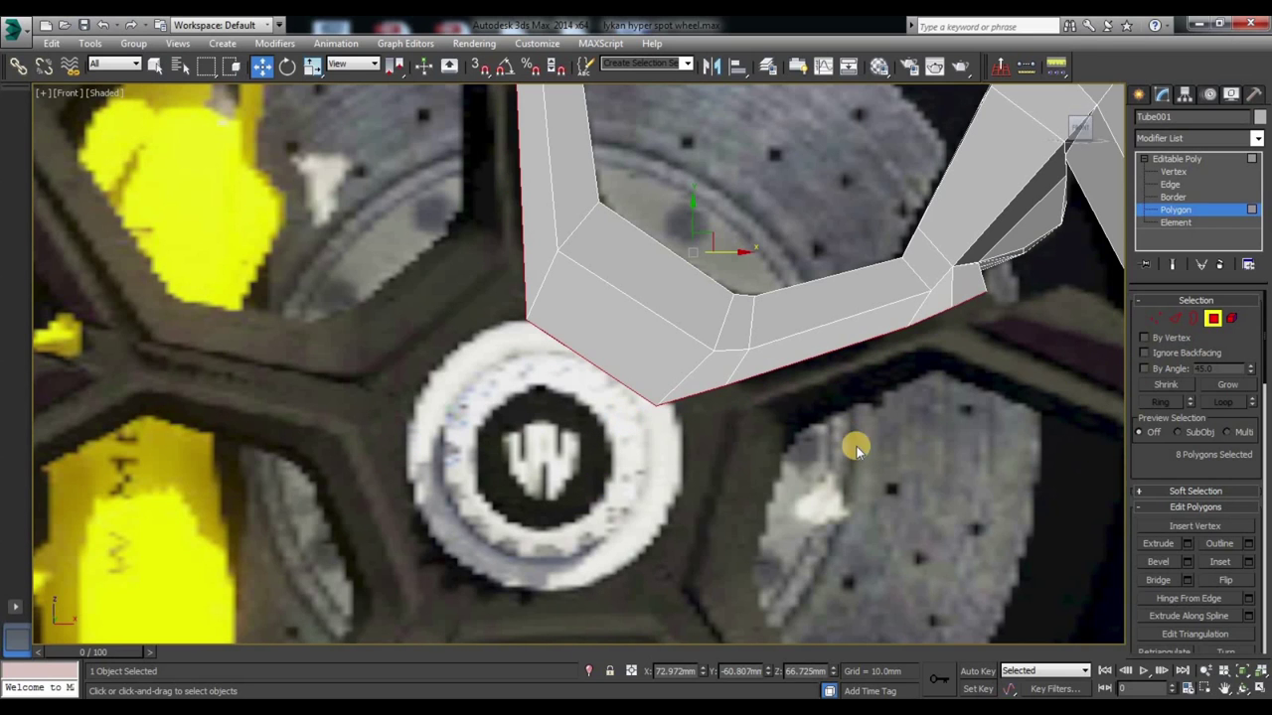
Step: Extrude the spoke's lower end face (polygon 124) 29.496mm toward the hub
middle_click_drag(664, 477, 690, 431, "alt")
left_click(635, 355)
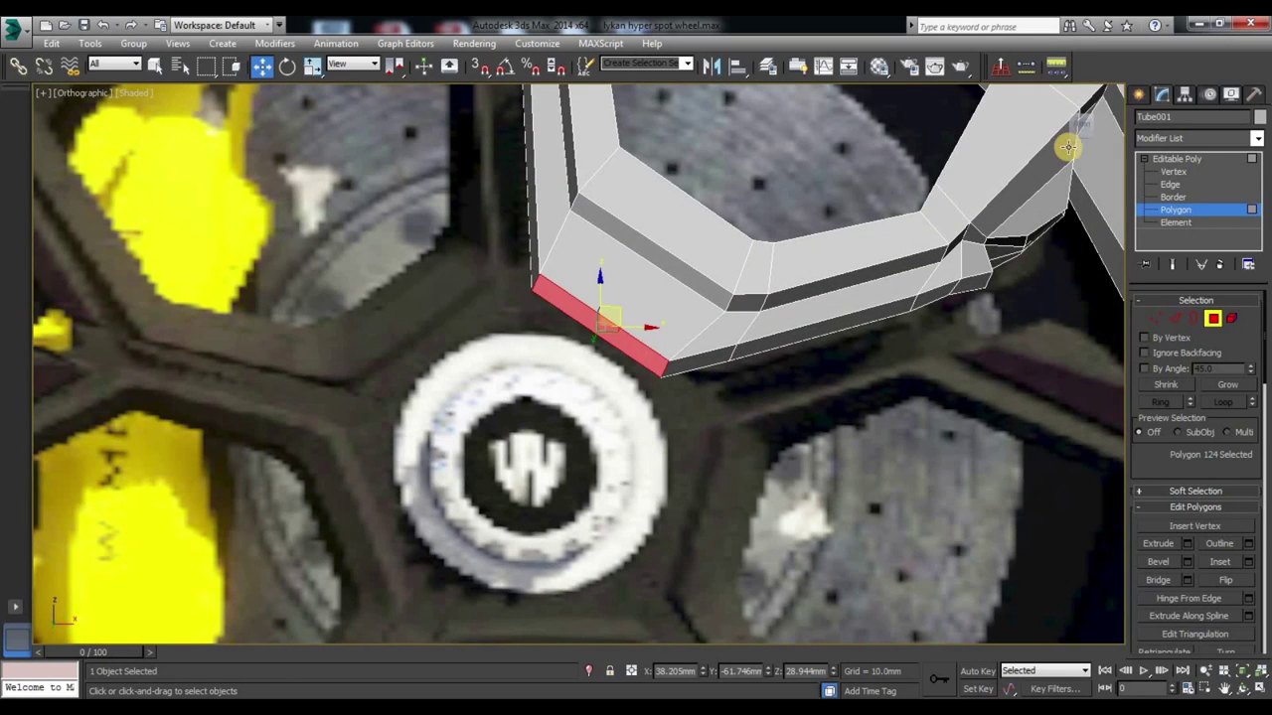
key("f")
right_click(566, 376)
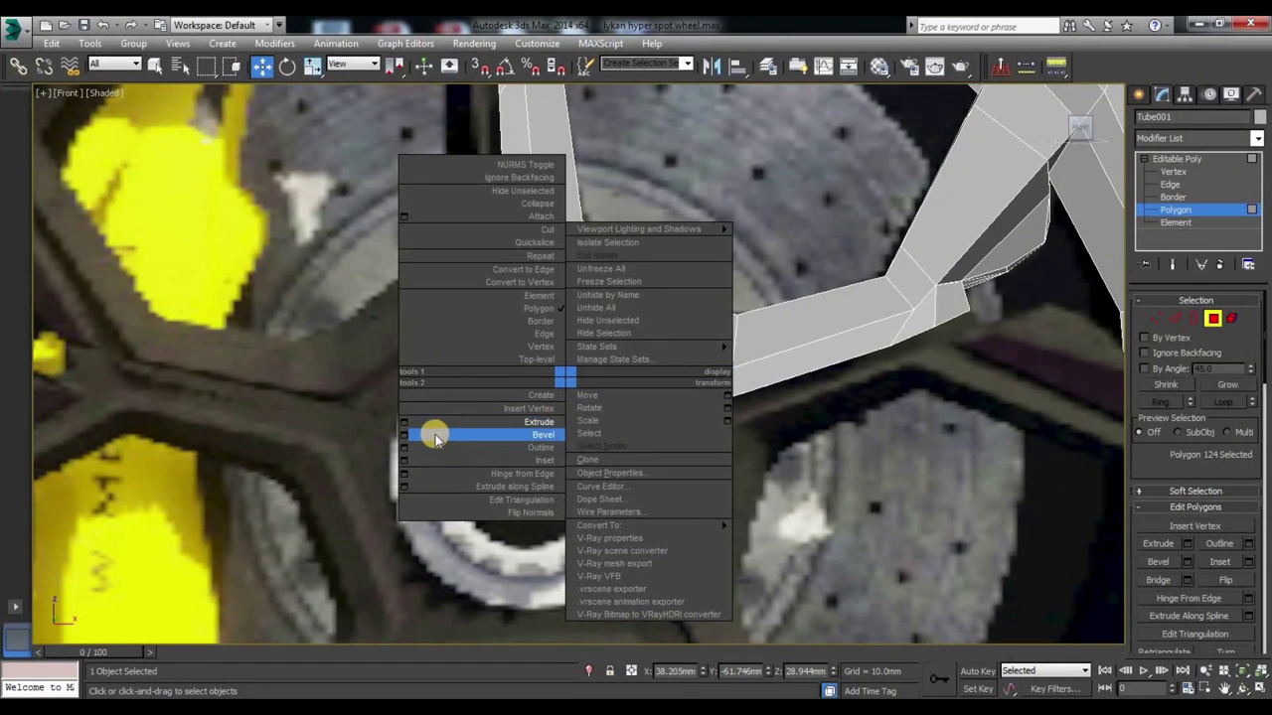
left_click(405, 422)
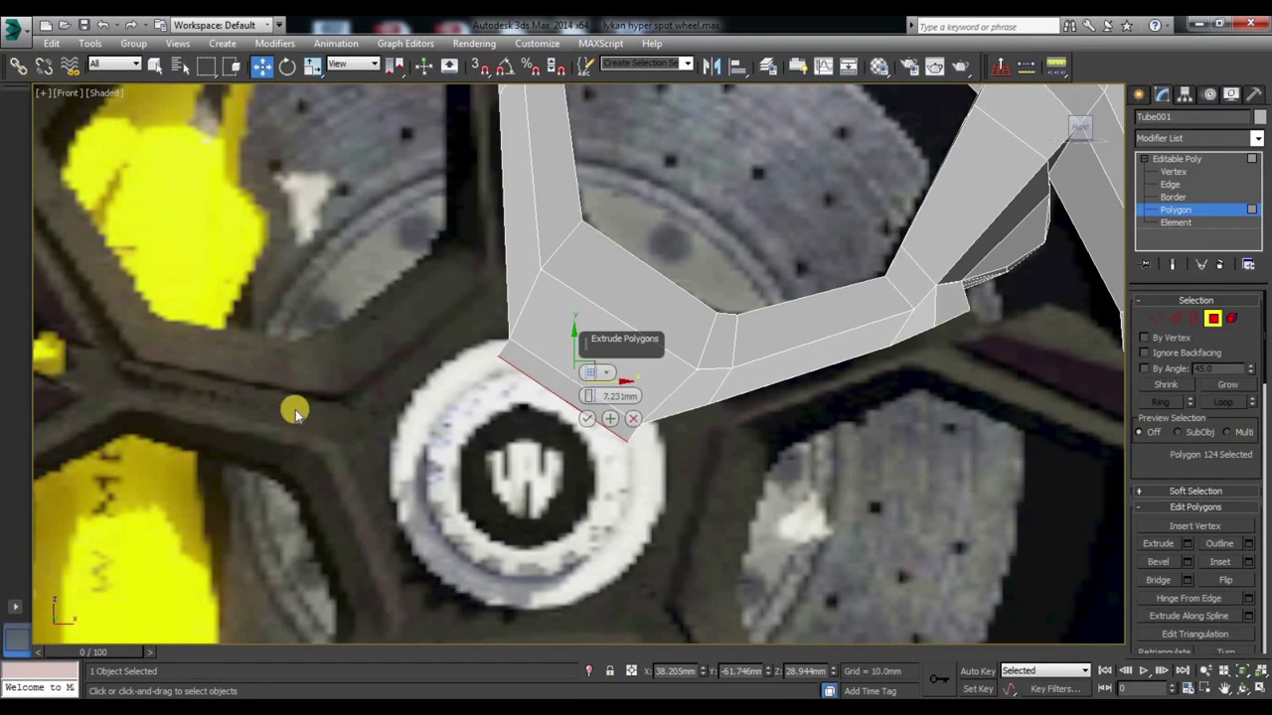
left_click_drag(581, 402, 596, 328)
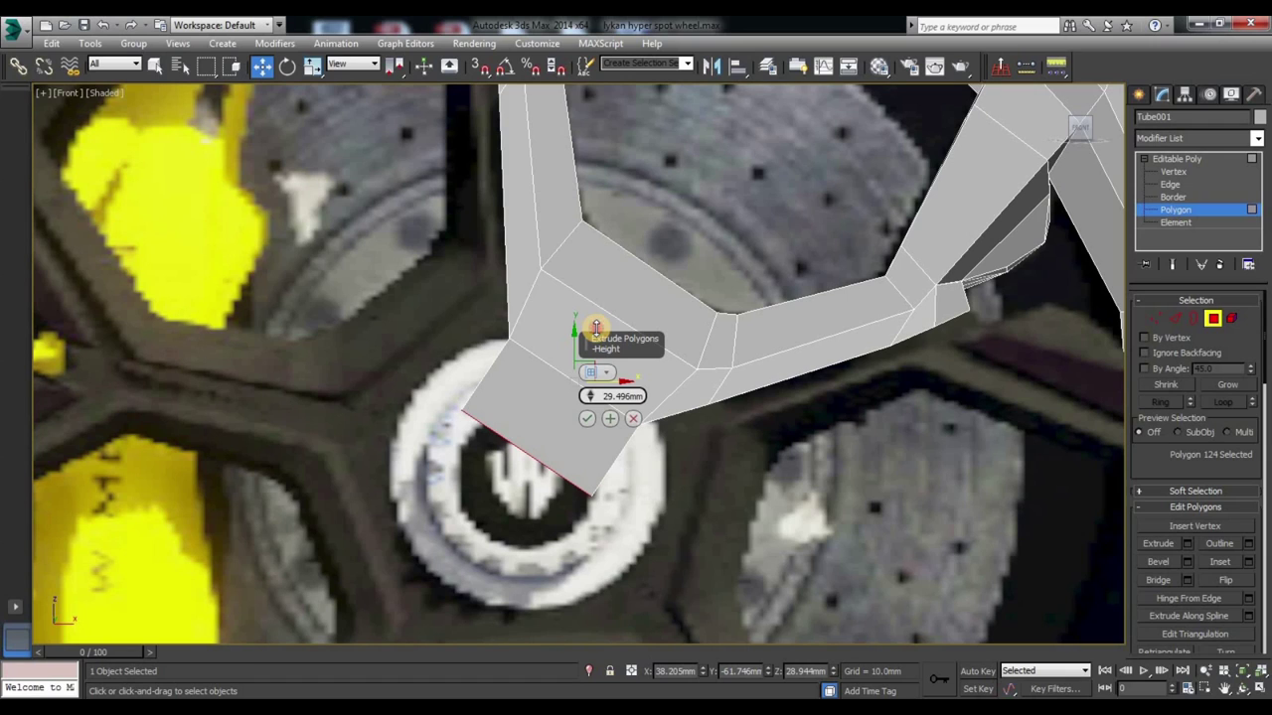
left_click(587, 419)
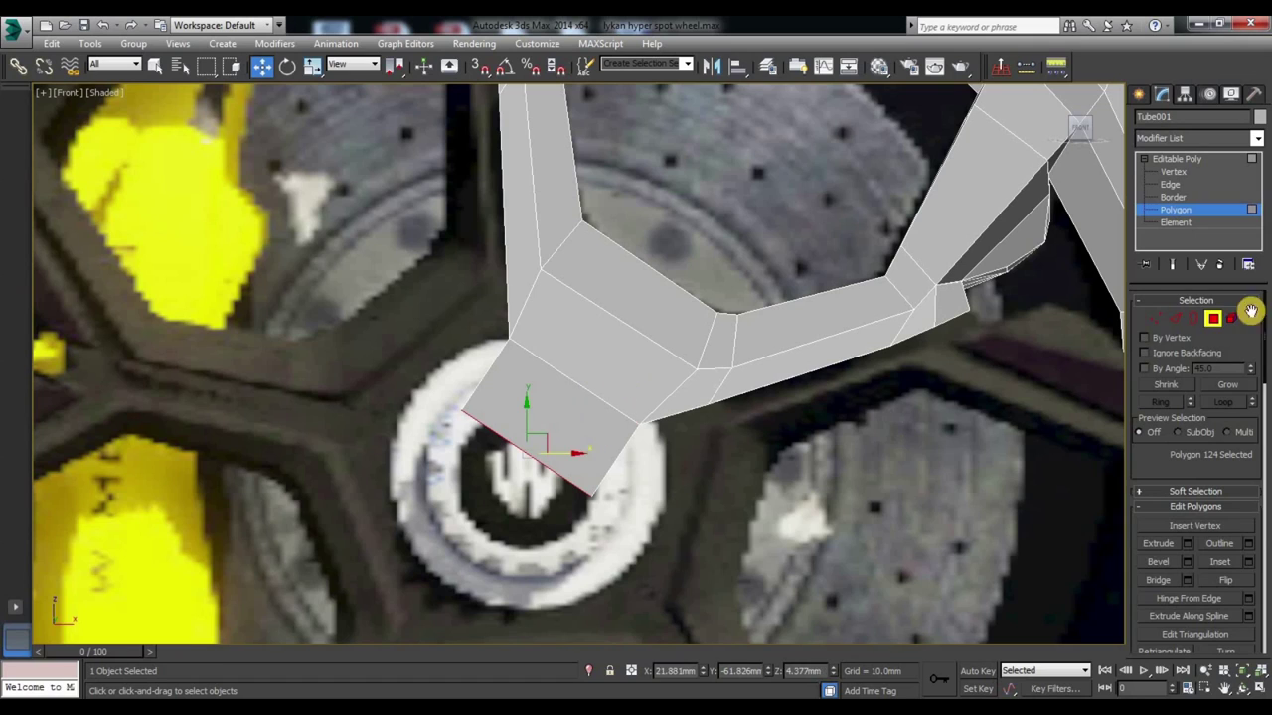
left_click(1155, 318)
Step: Move the corner vertices of the new extruded end right and down to stretch it
left_click_drag(600, 553, 605, 556)
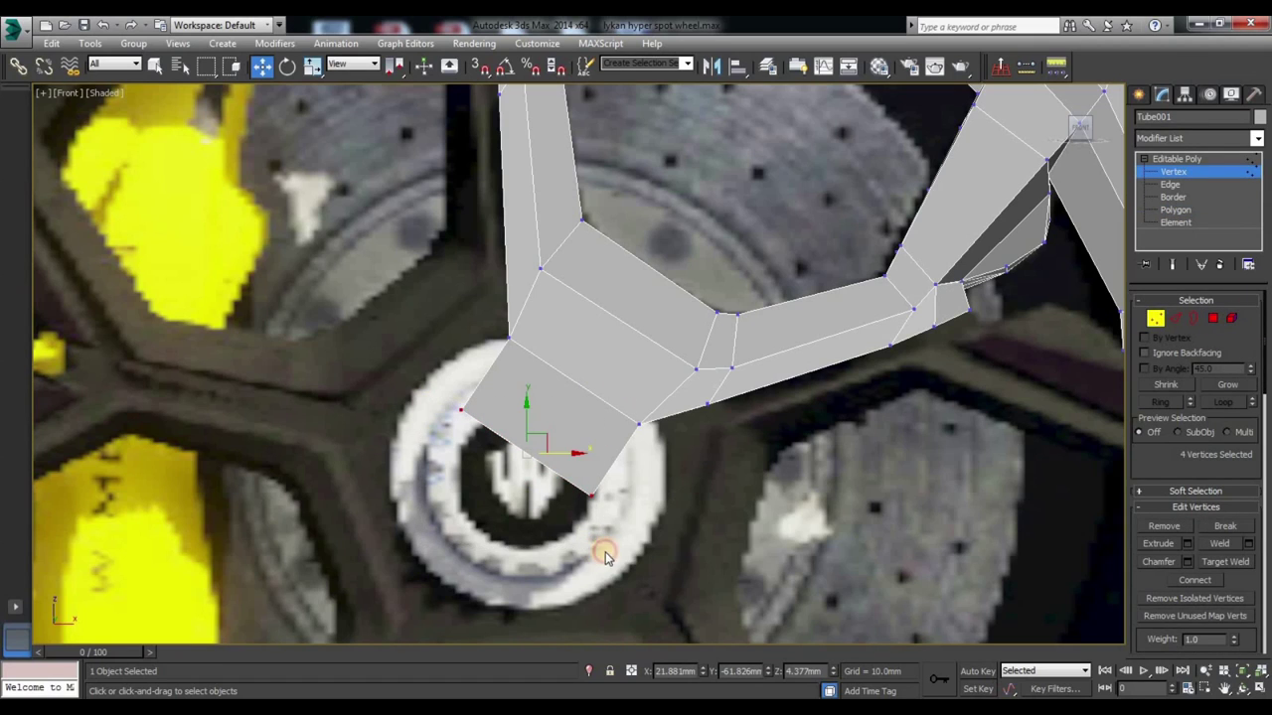
middle_click_drag(544, 517, 1050, 360, "alt")
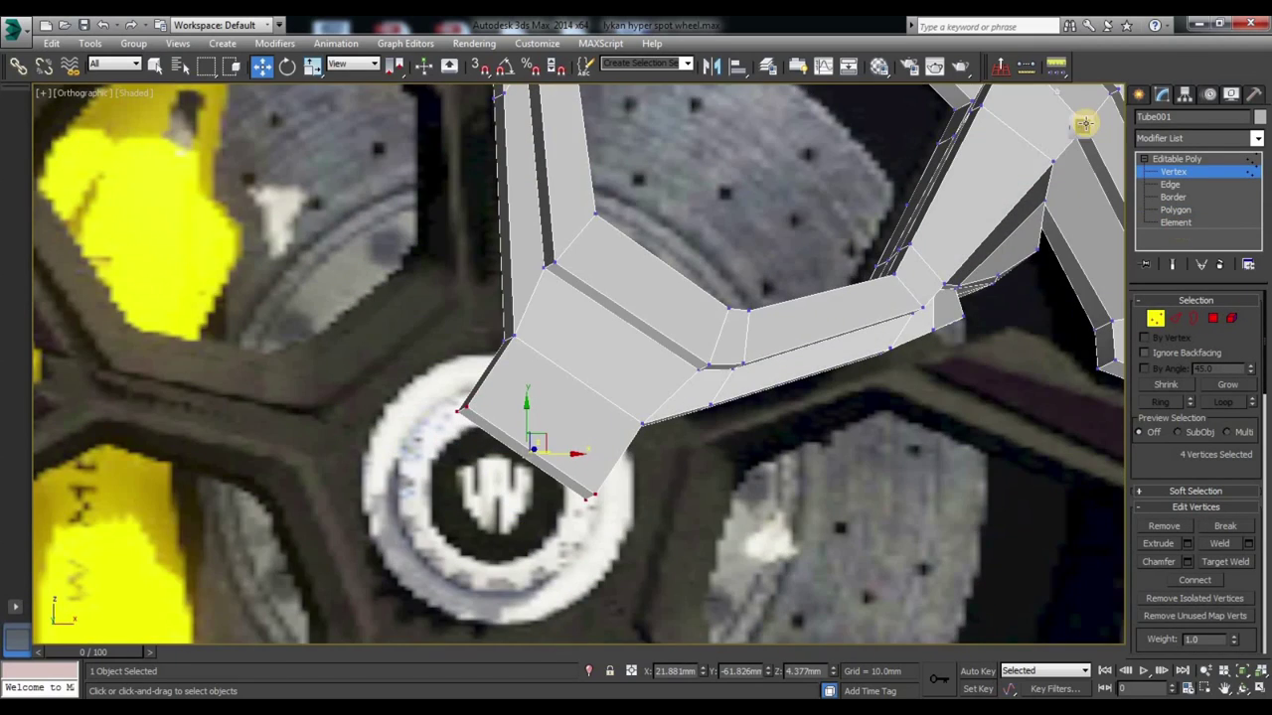
left_click_drag(393, 422, 415, 508)
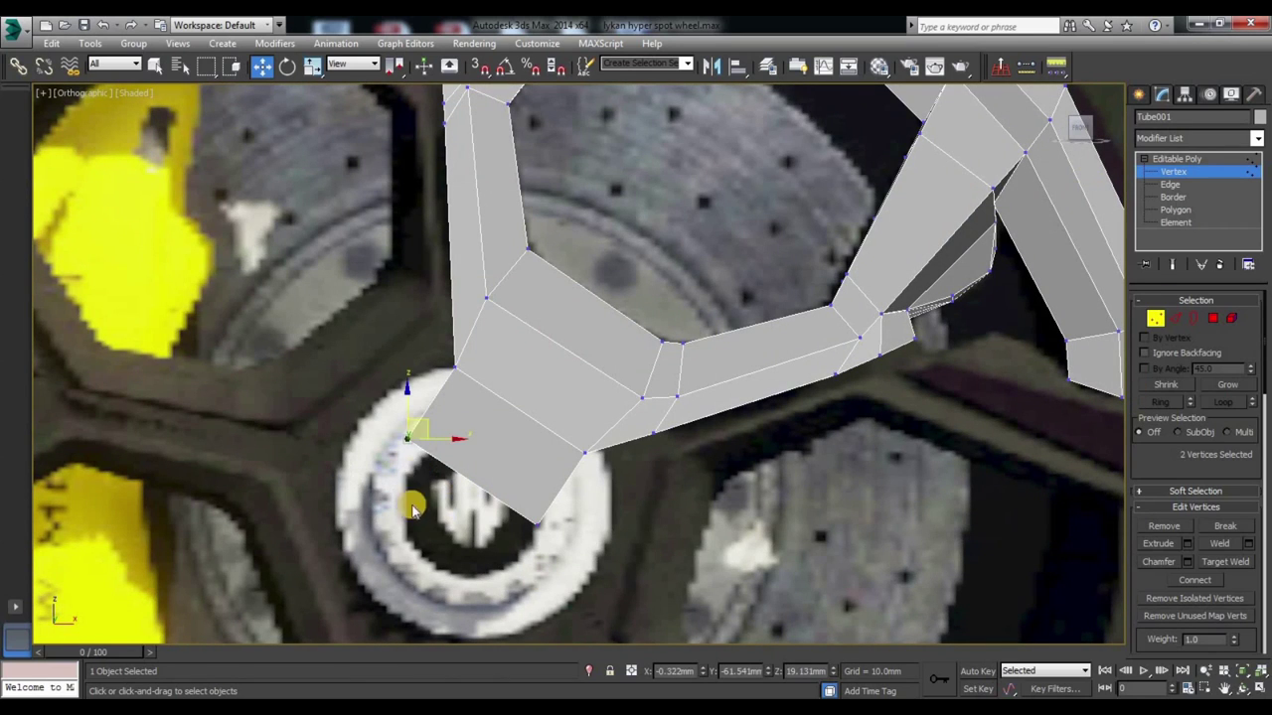
left_click_drag(443, 437, 493, 453)
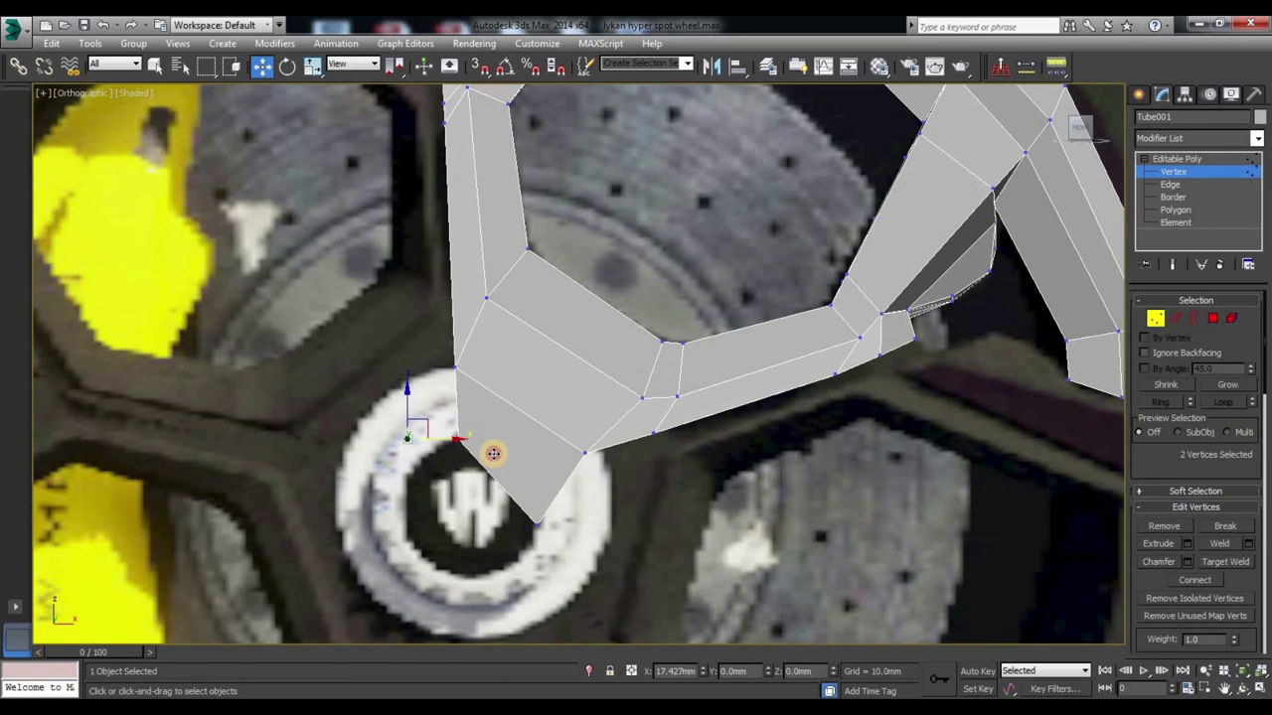
mouse_move(460, 403)
left_mouse_down()
mouse_move(474, 456)
mouse_move(624, 534)
left_mouse_up()
left_click_drag(510, 507, 517, 508)
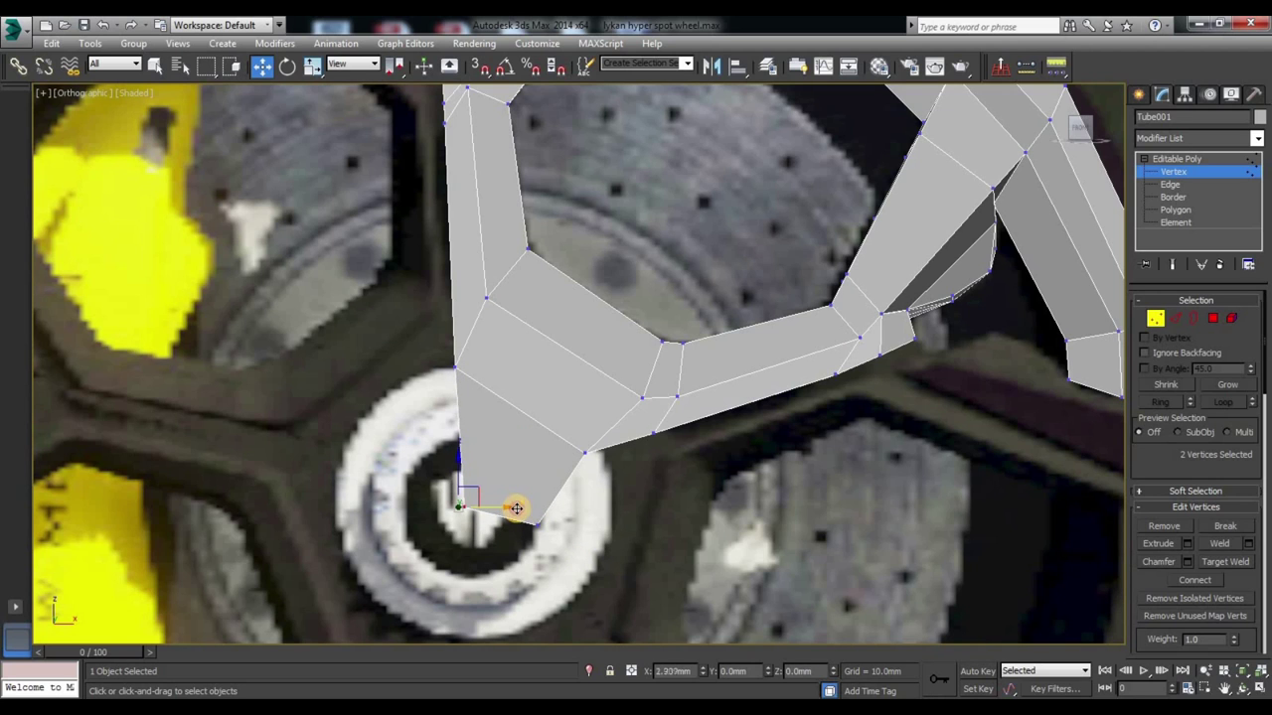
Step: Pull the two tip vertices left toward the hub centre
left_click(596, 564)
middle_click_drag(713, 442, 815, 387)
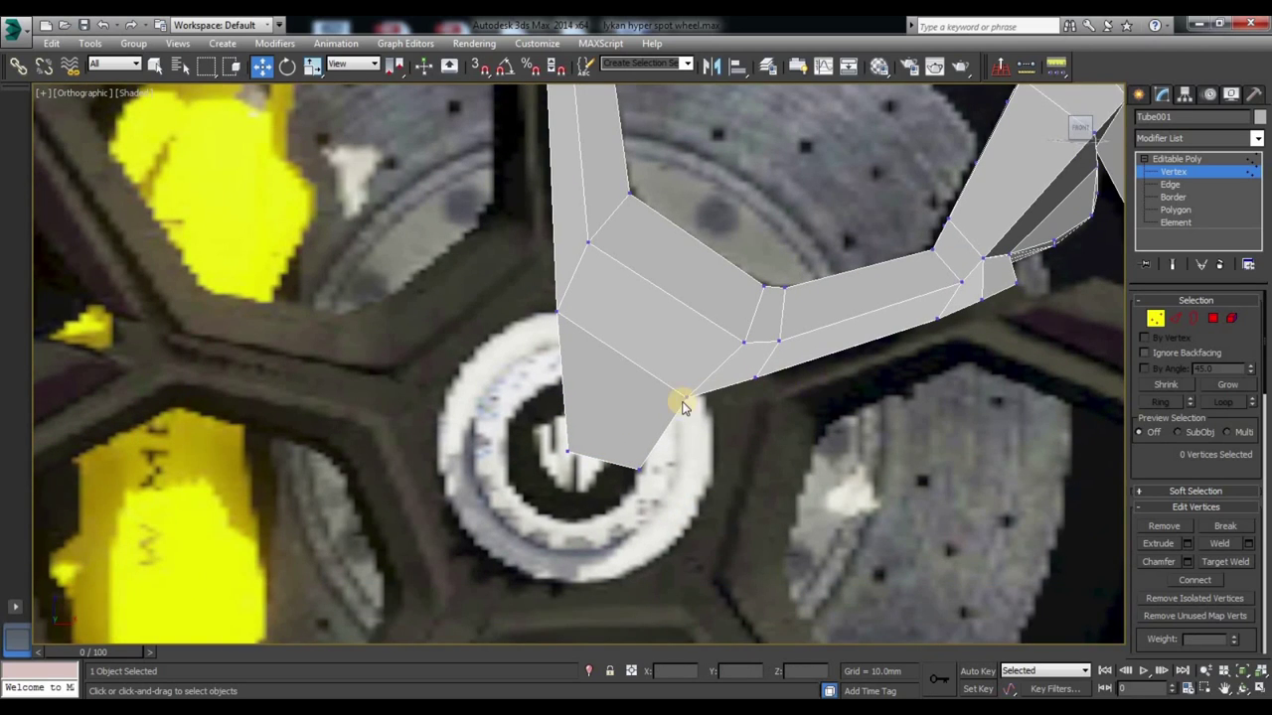
left_click_drag(675, 510, 675, 509)
left_click_drag(632, 455, 607, 444)
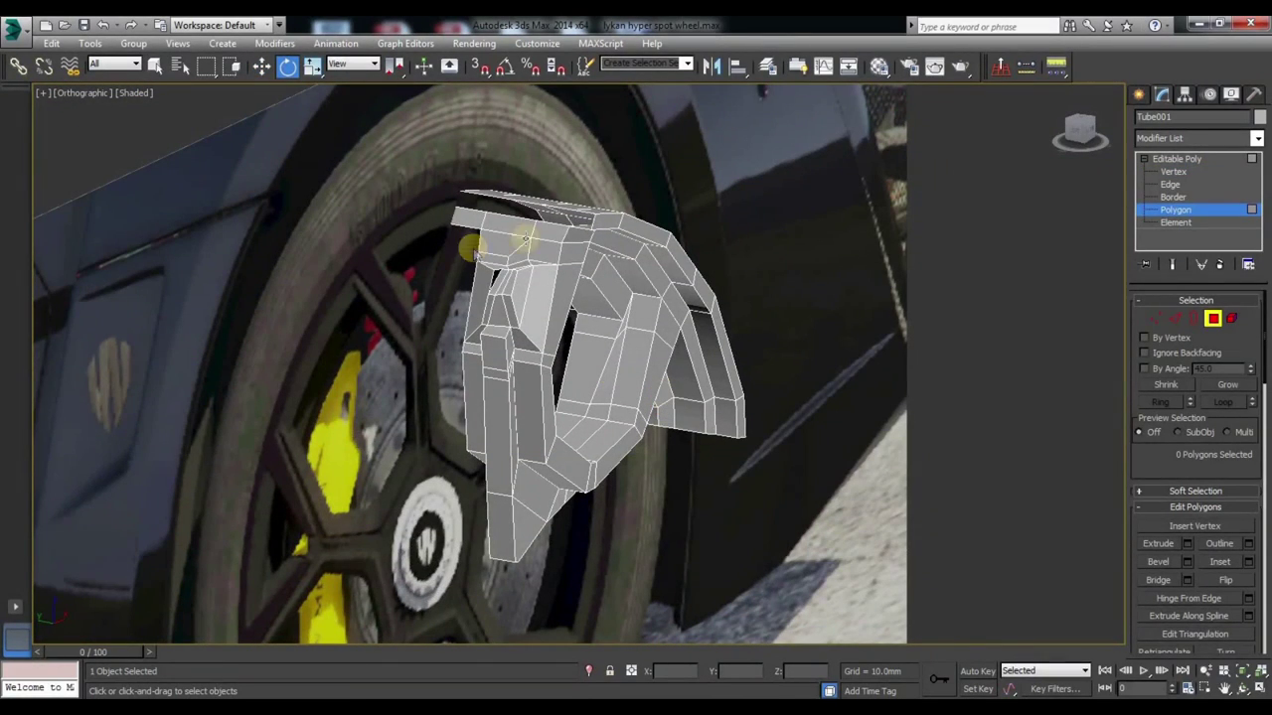
Step: Clear a stray top-polygon selection, reselect Tube001 and enter Polygon level
left_click(545, 226)
left_click(491, 220, "ctrl")
left_click(459, 218, "ctrl")
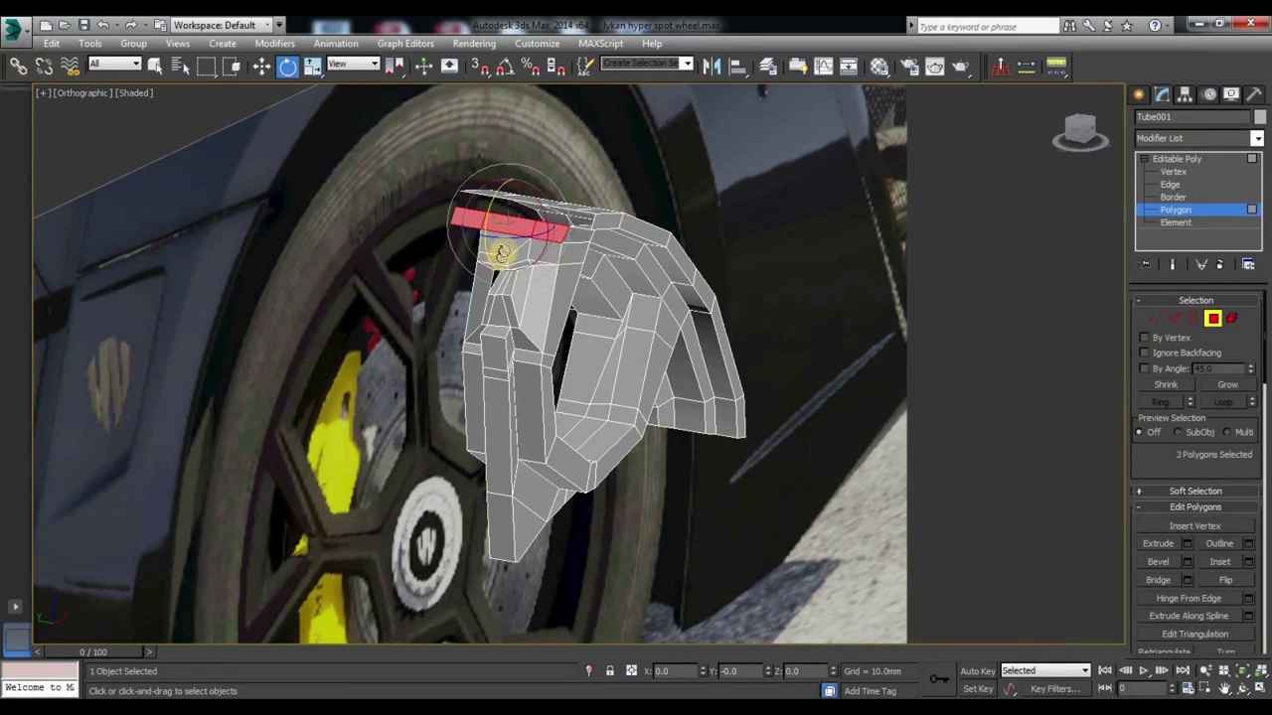
key("ctrl+d")
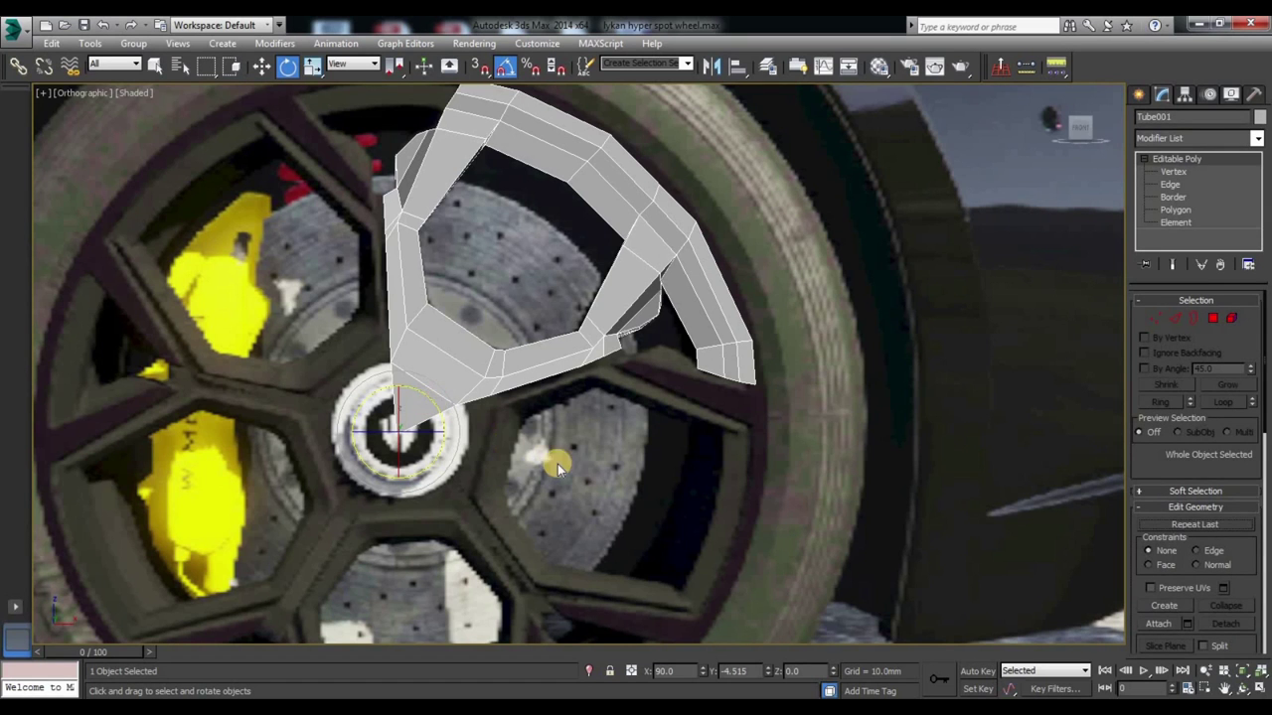
left_click(586, 471)
left_click(431, 348)
left_click(567, 343)
left_click(577, 341)
key("q")
left_click(1213, 318)
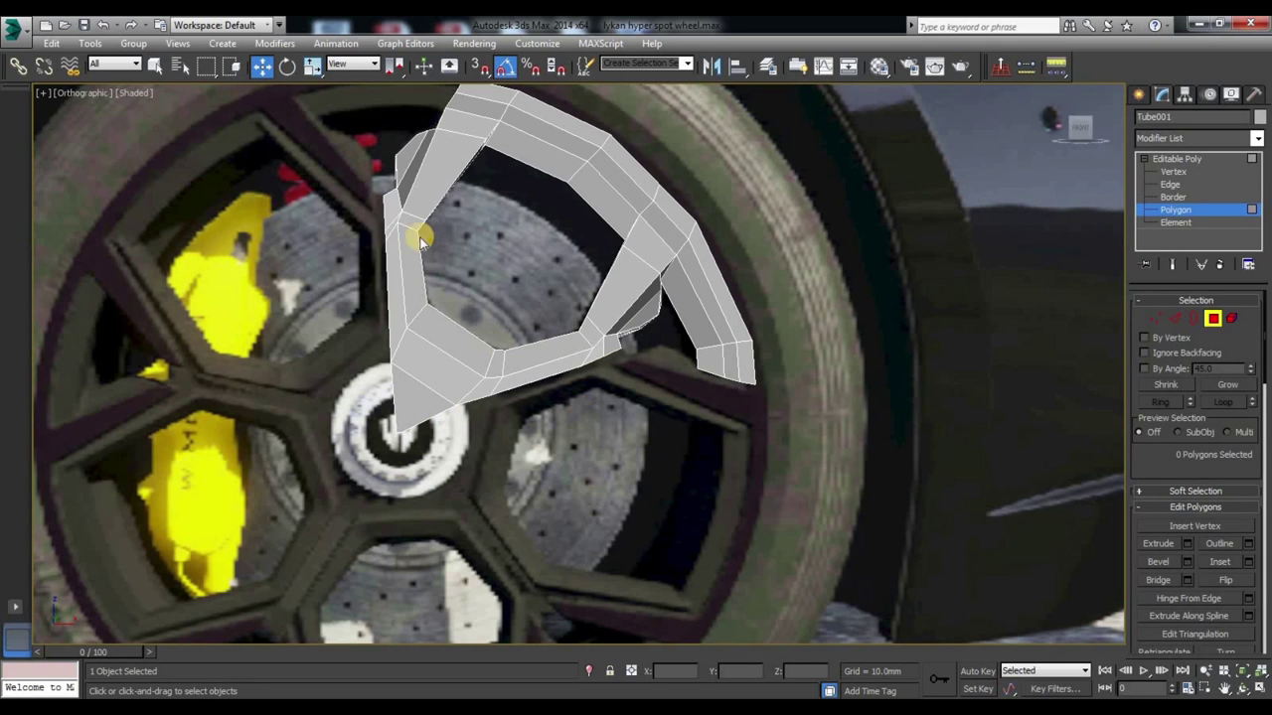
middle_click_drag(610, 429, 532, 340, "alt")
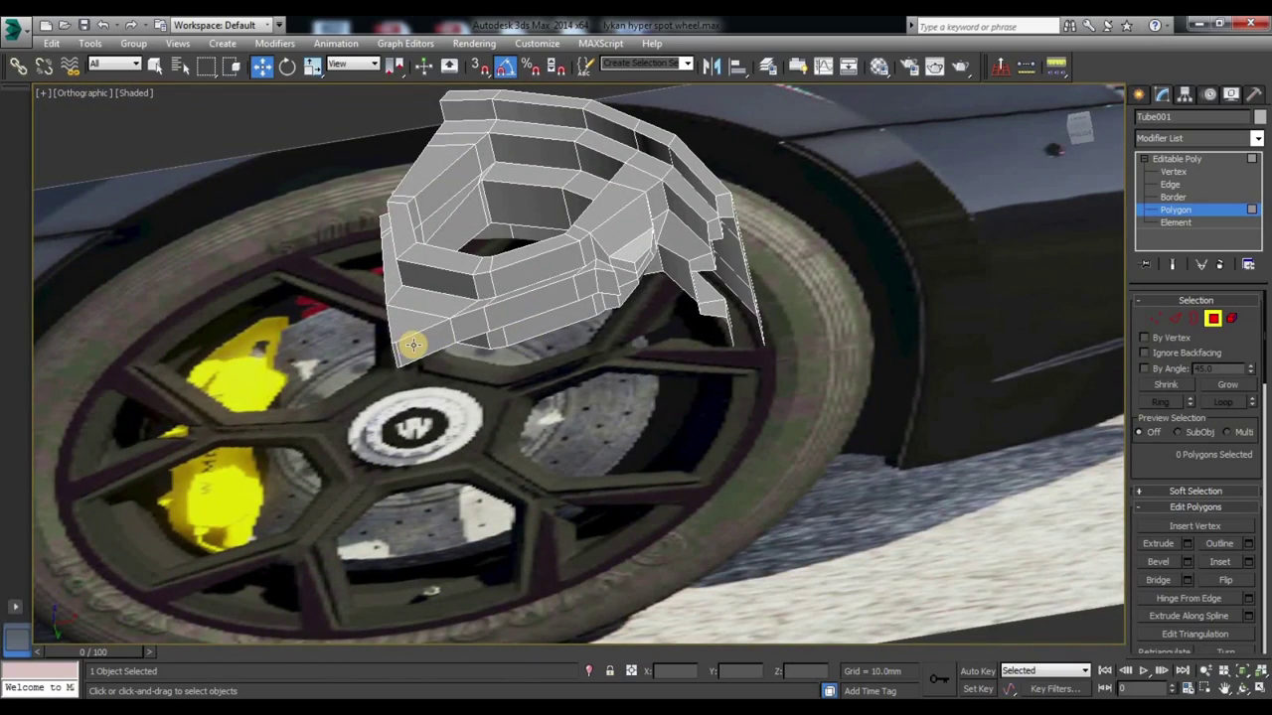
Step: At Edge level, select the 10-edge loop along the spoke and bring up the edge quad menu
left_click(426, 333)
left_click(475, 322, "ctrl")
left_click(521, 309, "ctrl")
left_click(572, 294, "ctrl")
left_click(571, 294, "alt")
left_click(522, 309, "alt")
mouse_move(588, 379)
middle_mouse_down("alt")
mouse_move(606, 393)
mouse_move(544, 407)
middle_mouse_up("alt")
left_click(544, 408)
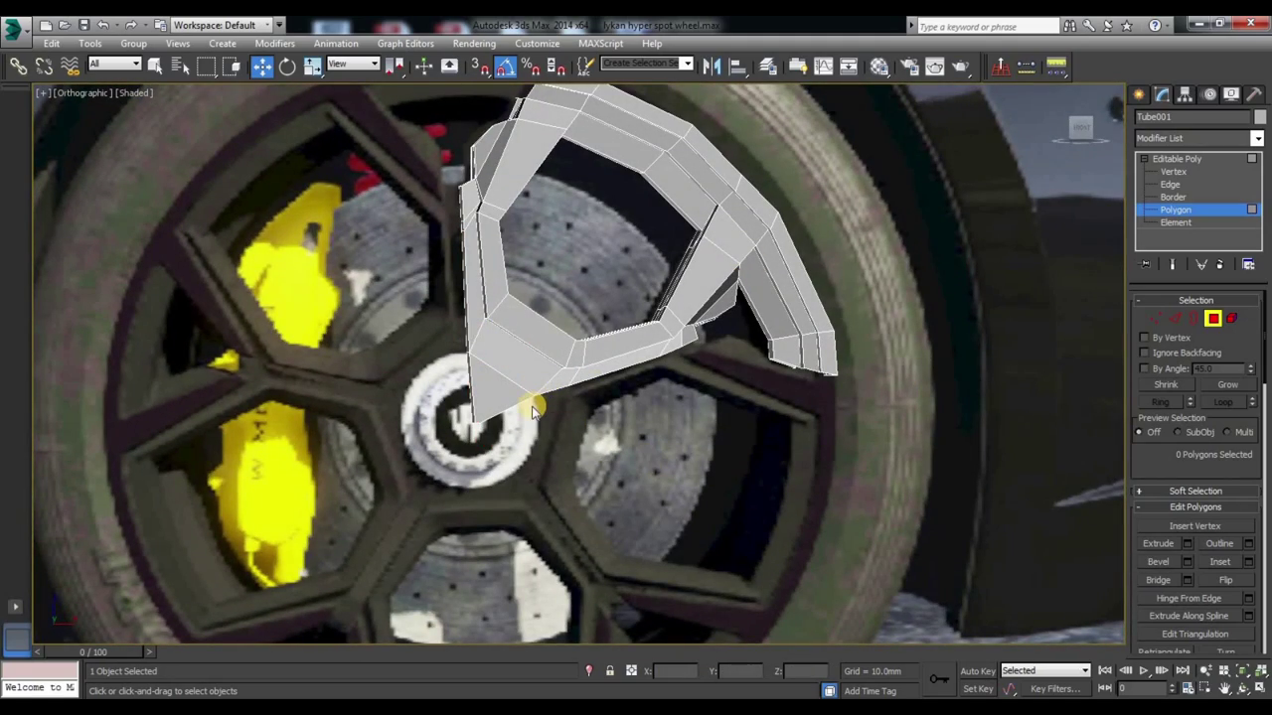
key("2")
double_click(484, 283)
right_click(480, 289)
Step: Connect the selected spoke edges to add a new support loop, sliding it into position
left_click(316, 345)
left_click_drag(588, 419, 852, 414)
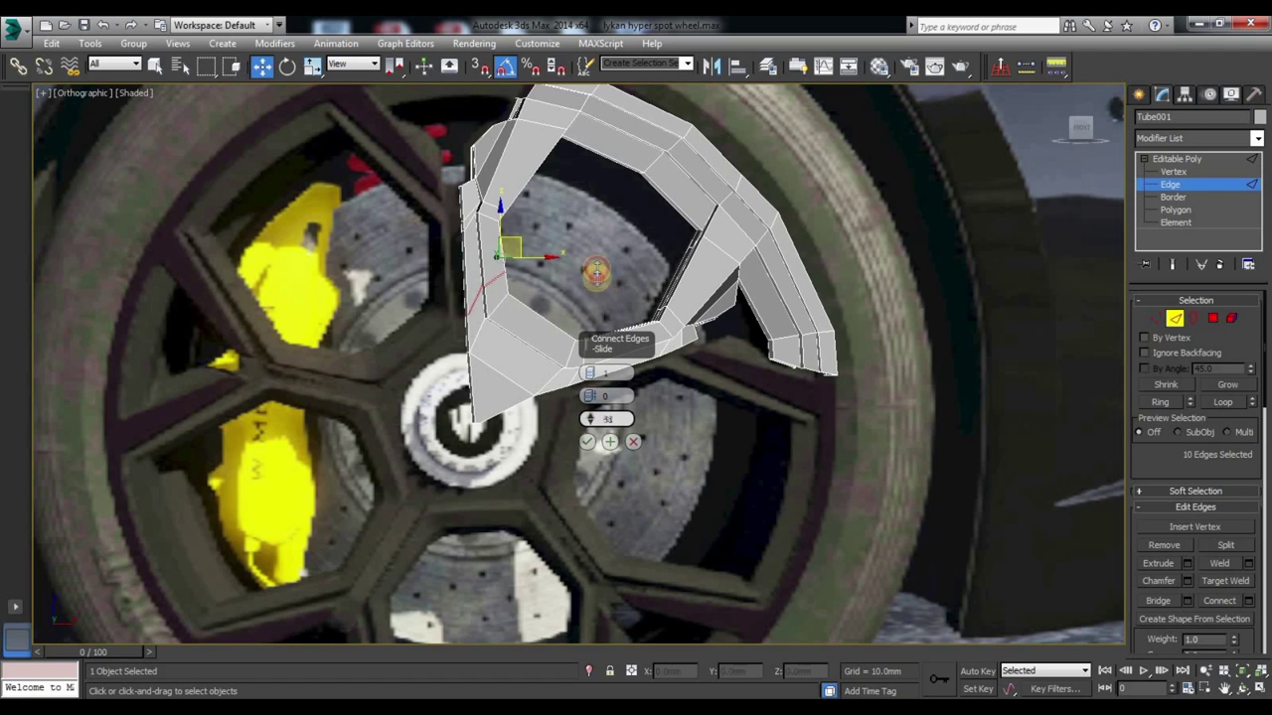
left_click_drag(1081, 134, 1063, 150)
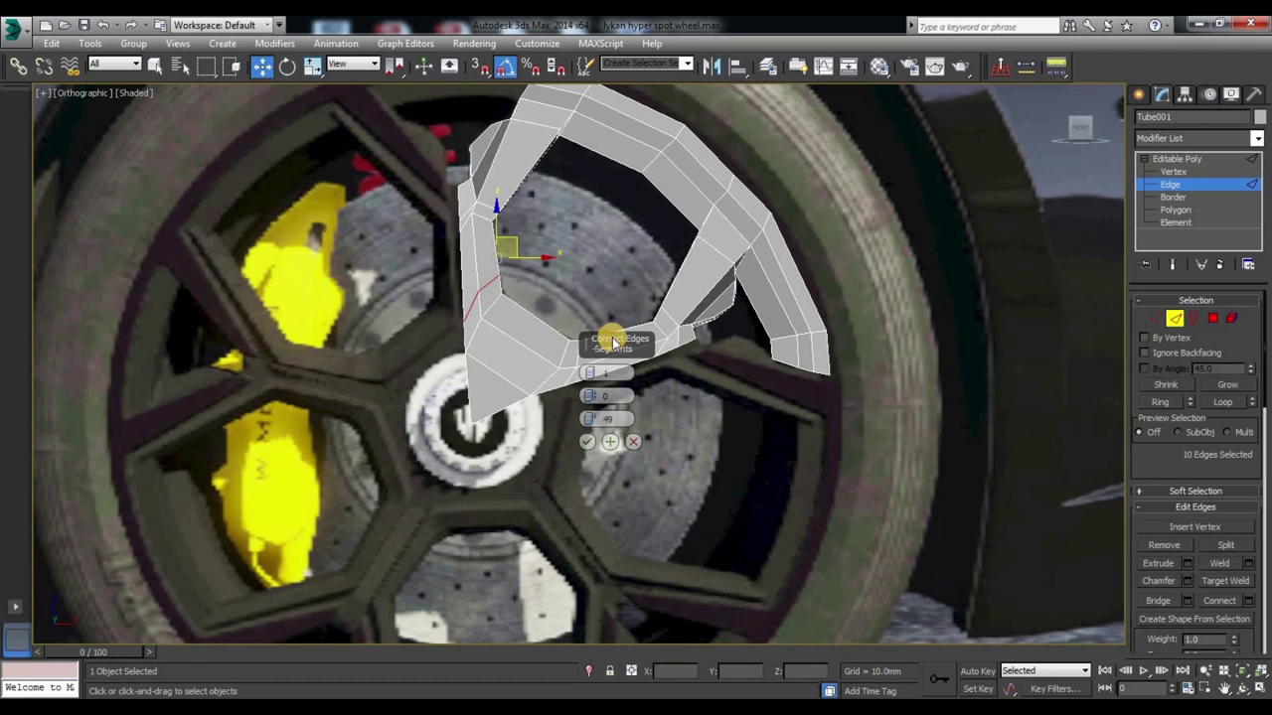
left_click_drag(606, 339, 878, 392)
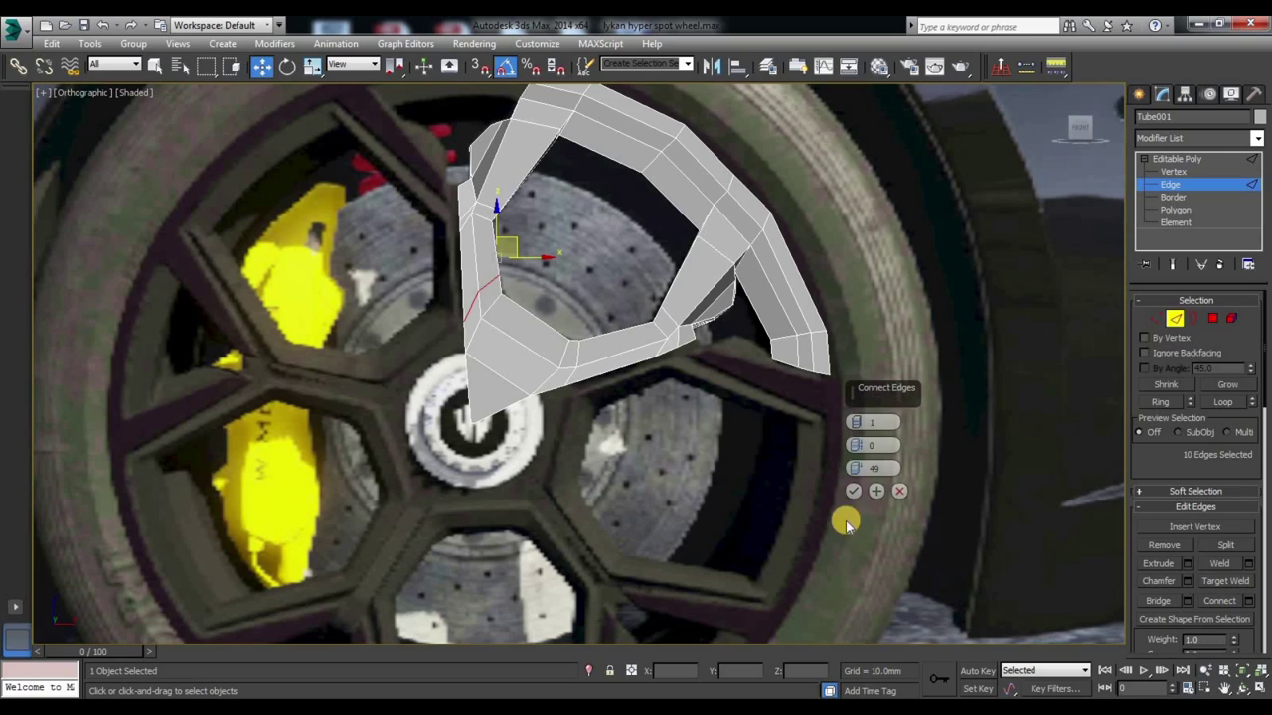
left_click(852, 491)
Step: Select the polygon strip on the spoke's outer side up to the mesh top, then return to object level
left_click(1212, 317)
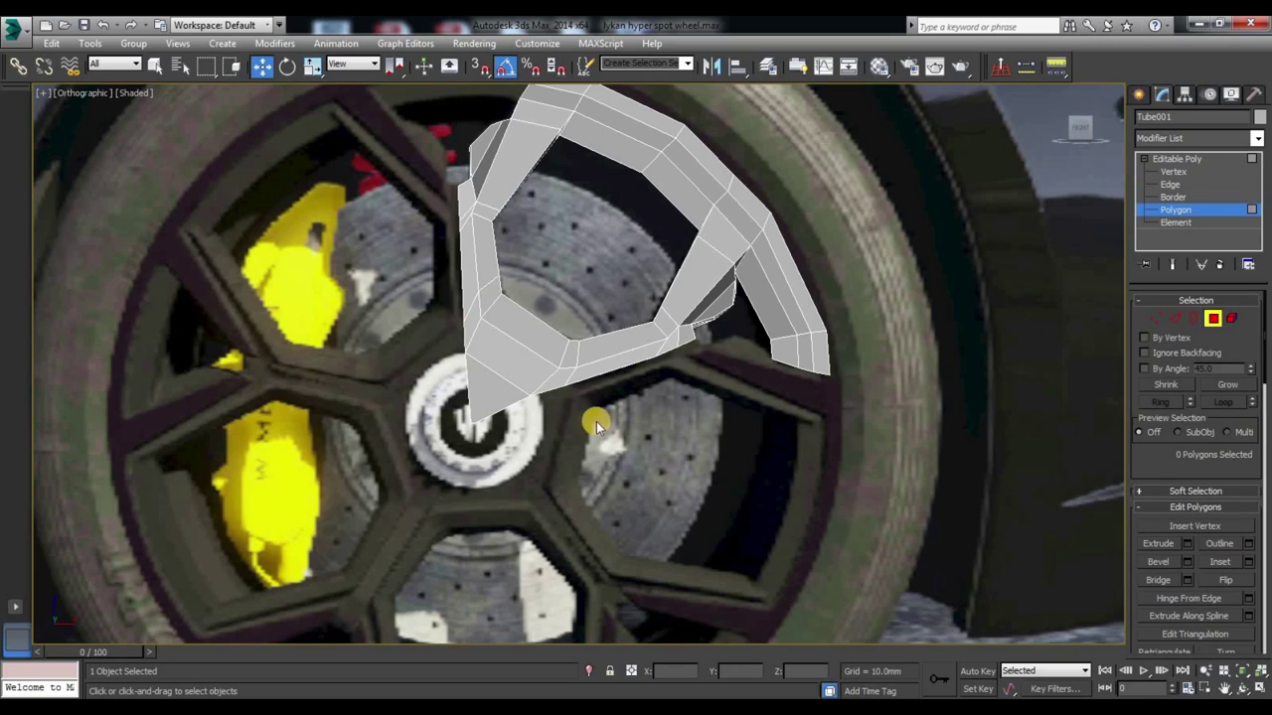
middle_click_drag(574, 370, 661, 364, "alt")
mouse_move(662, 420)
middle_mouse_down("alt")
mouse_move(577, 313)
mouse_move(610, 378)
mouse_move(515, 372)
middle_mouse_up("alt")
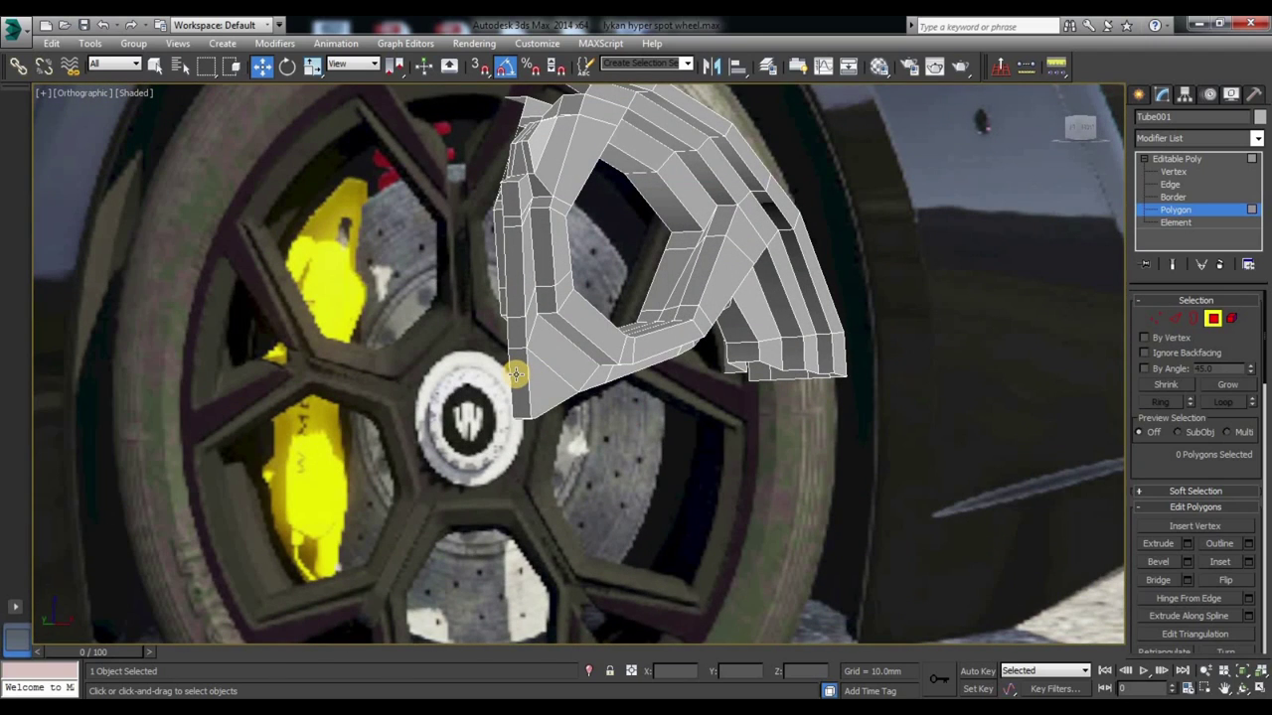
left_click(516, 374)
left_click(506, 227, "ctrl")
left_click(504, 208, "ctrl")
left_click(502, 192, "ctrl")
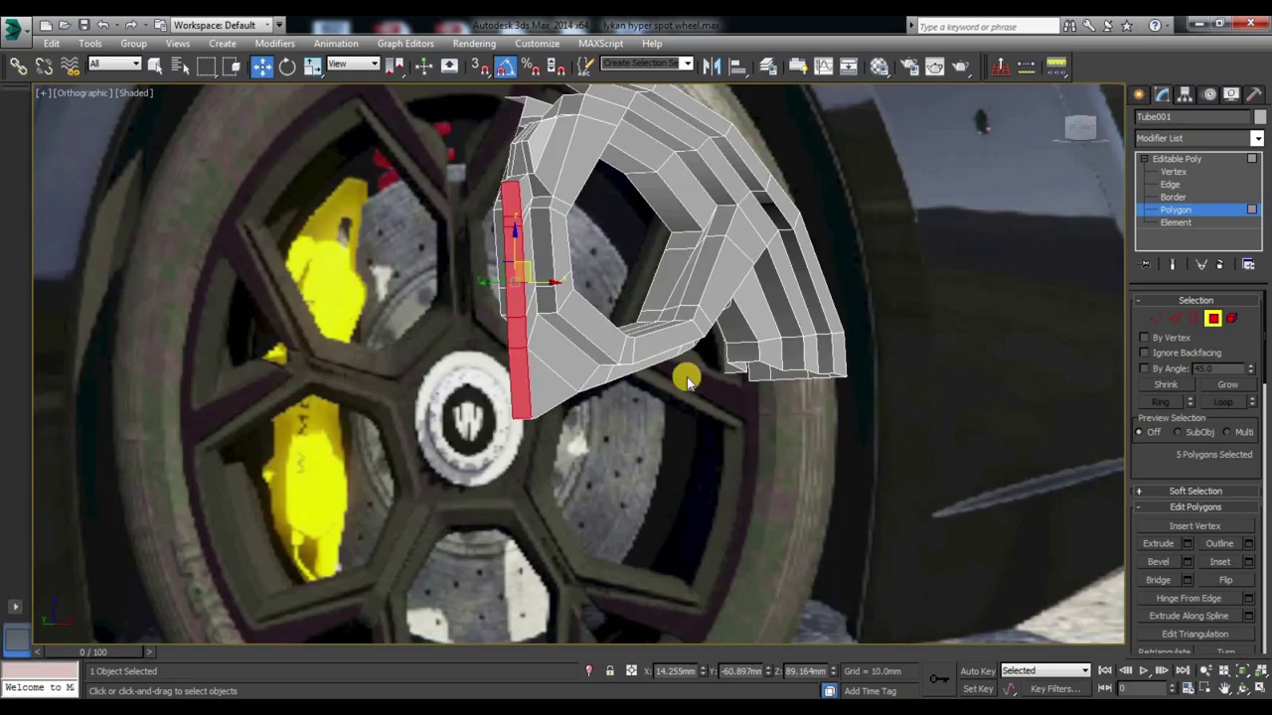
middle_click_drag(685, 378, 989, 197, "alt")
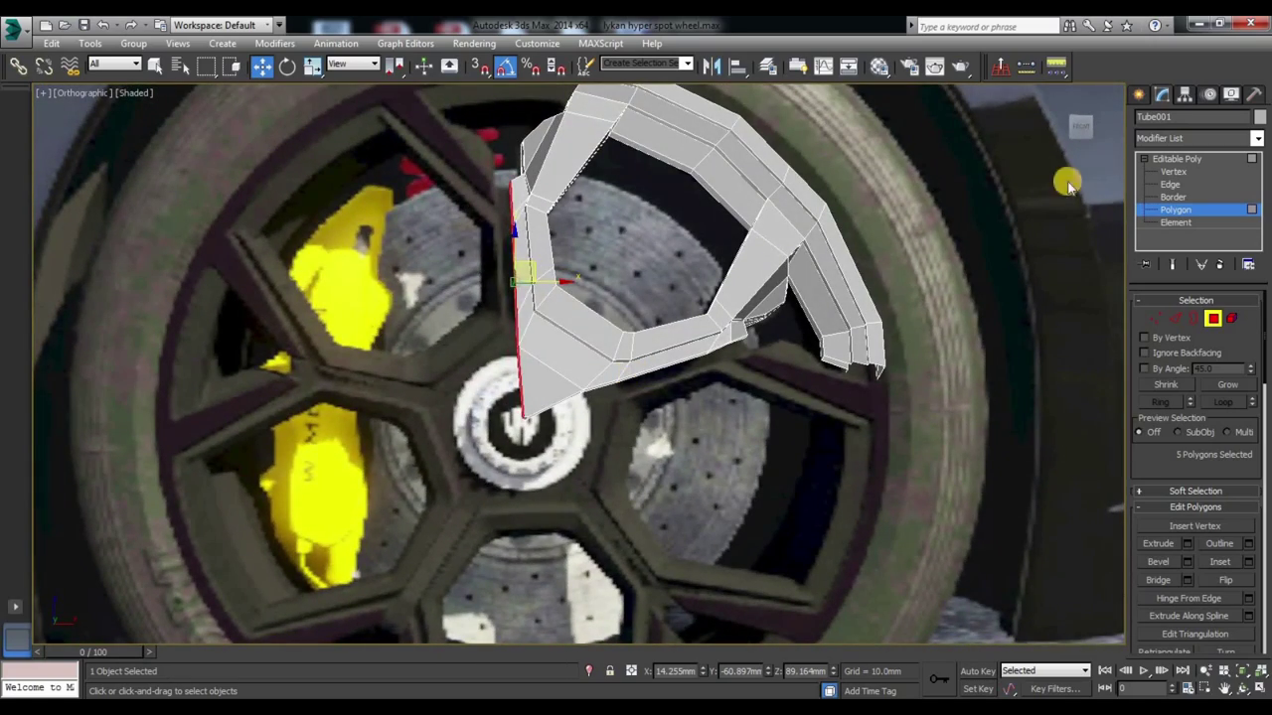
middle_click_drag(1066, 184, 871, 291, "alt")
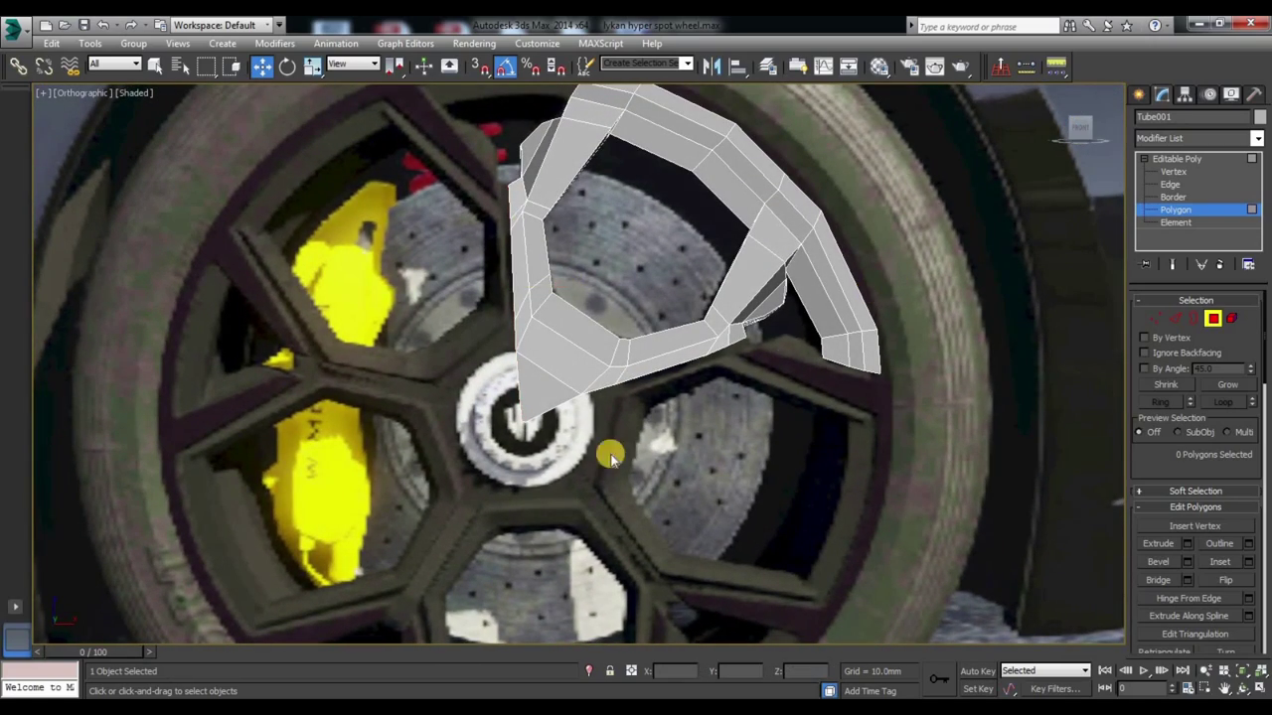
left_click(1177, 159)
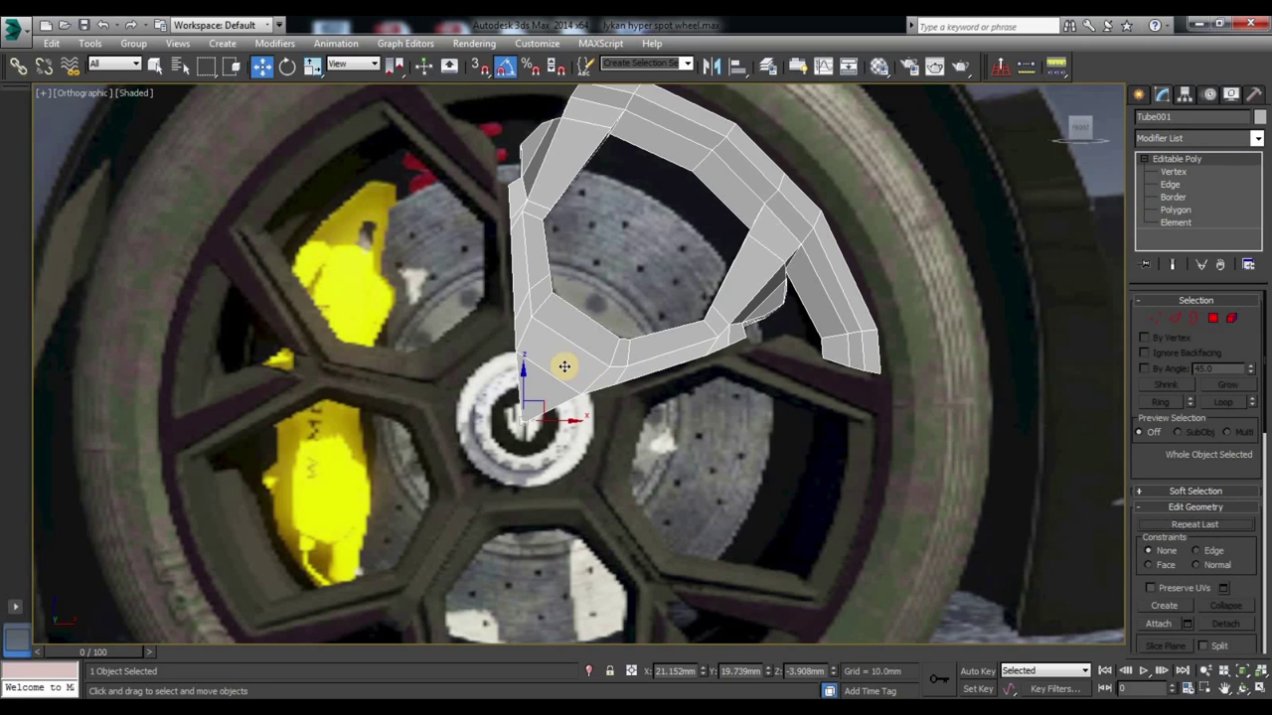
Step: Shift-rotate the spoke around the hub to create rotated copies
key("e")
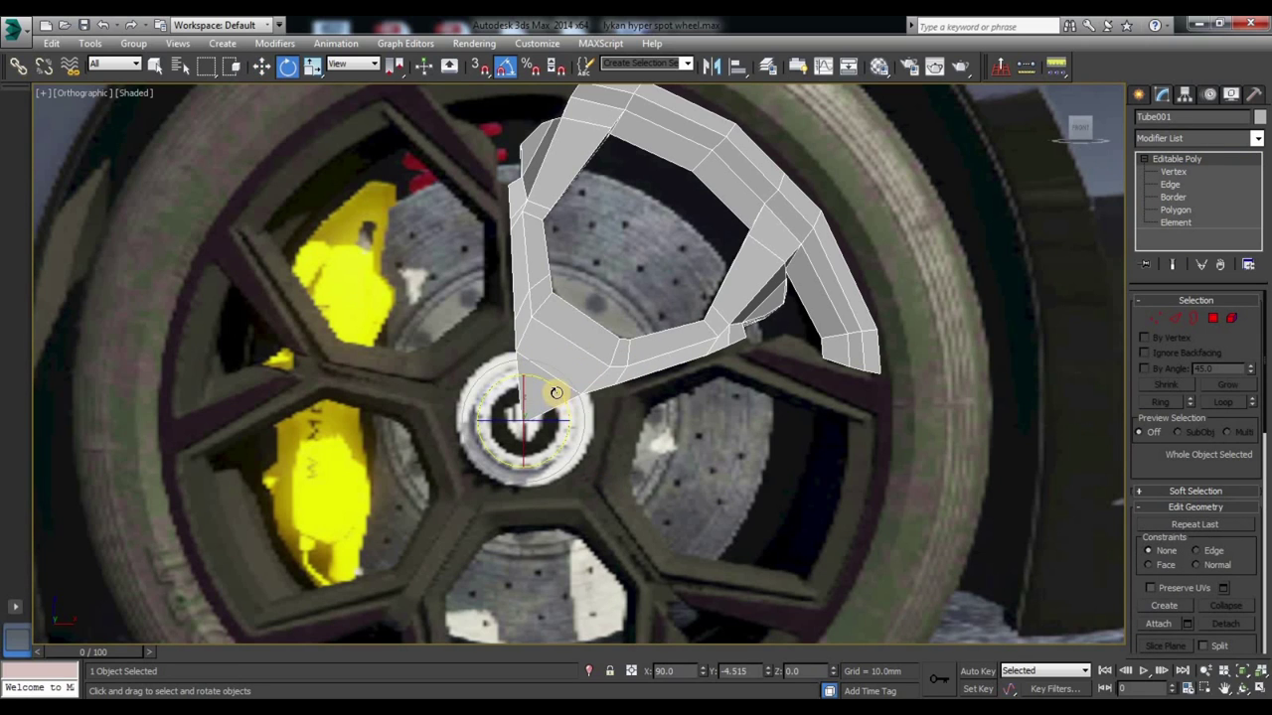
left_click_drag(554, 394, 558, 401, "shift")
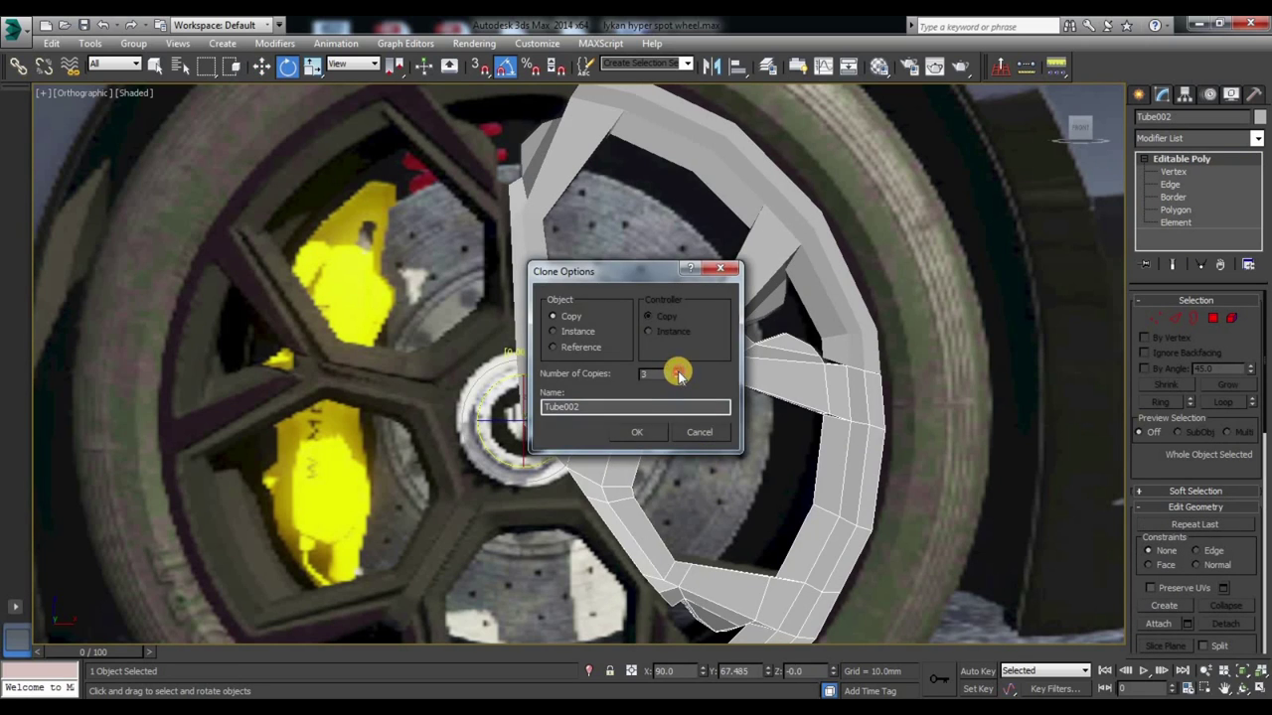
left_click(651, 437)
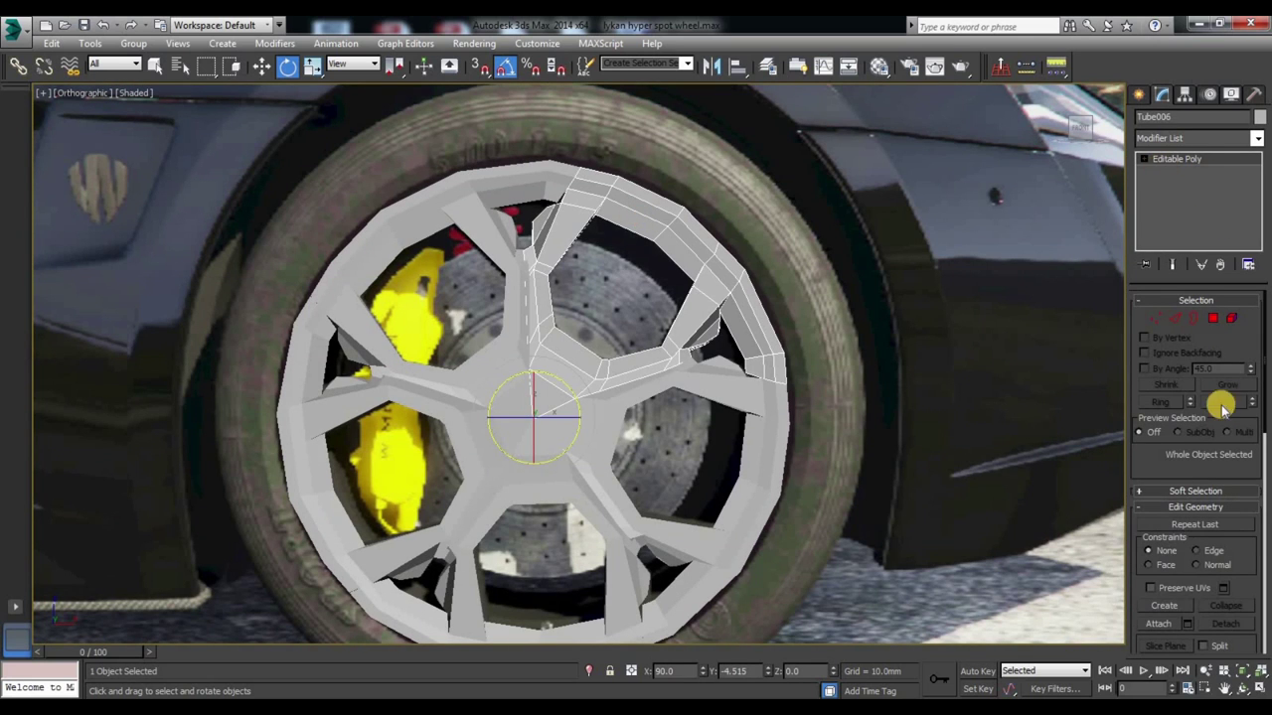
Step: Attach the four spoke copies into the Tube006 wheel mesh
left_click(1159, 623)
left_click(587, 459)
left_click(468, 507)
left_click(496, 529)
left_click(363, 335)
left_click(1158, 625)
Step: Reselect the combined wheel with the Move tool active
left_click(977, 601)
key("w")
left_click(551, 394)
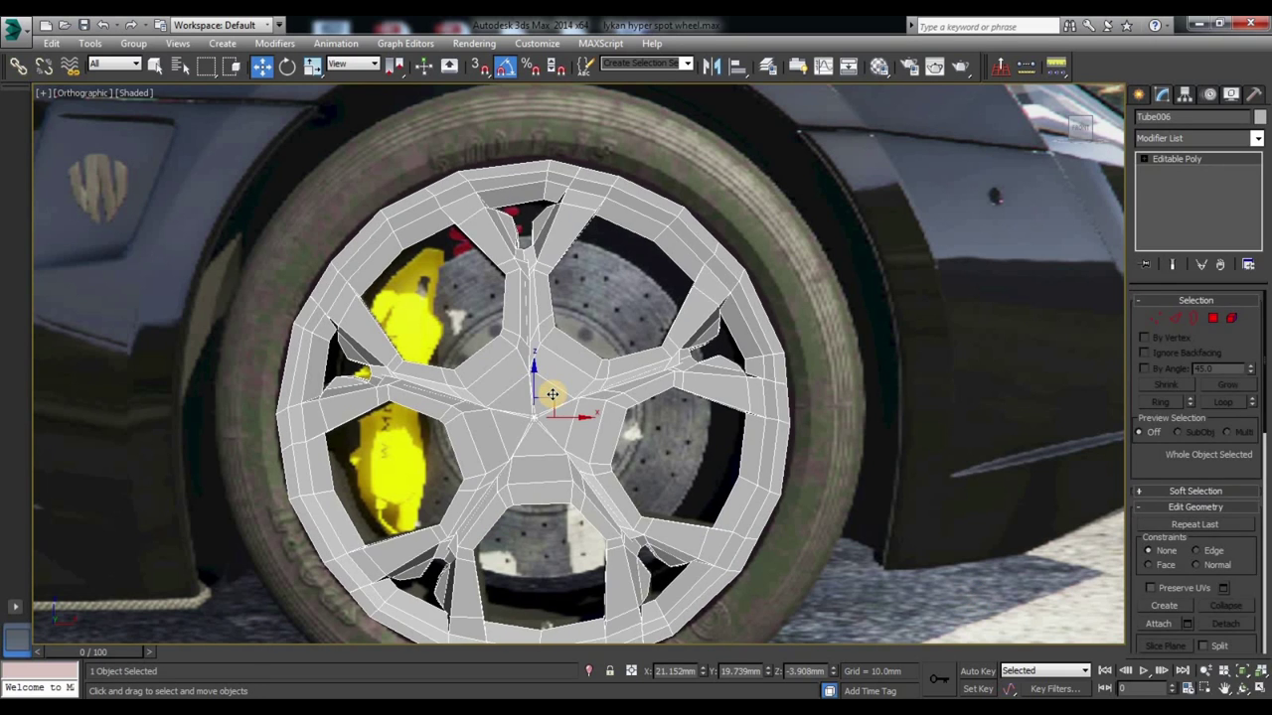
middle_click_drag(551, 395, 523, 376)
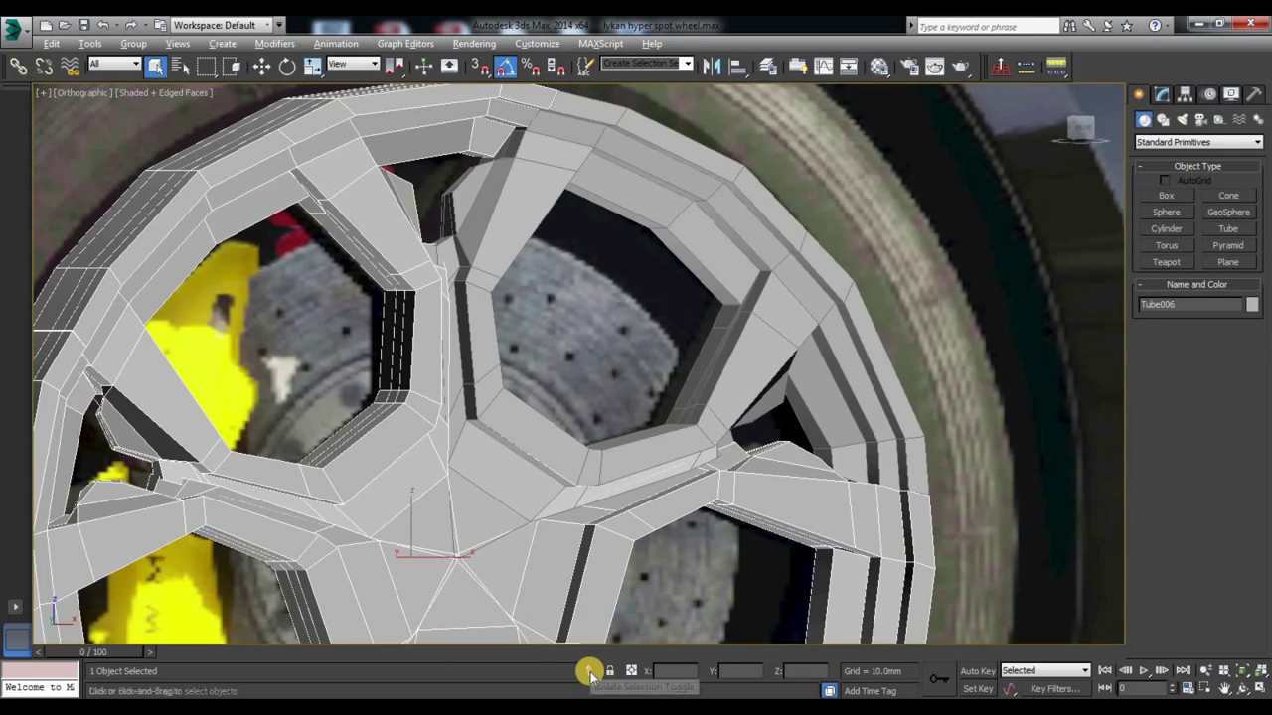
Step: Isolate the wheel, select Tube006, and enter Vertex mode in the Modify panel
left_click(589, 673)
left_click(905, 409)
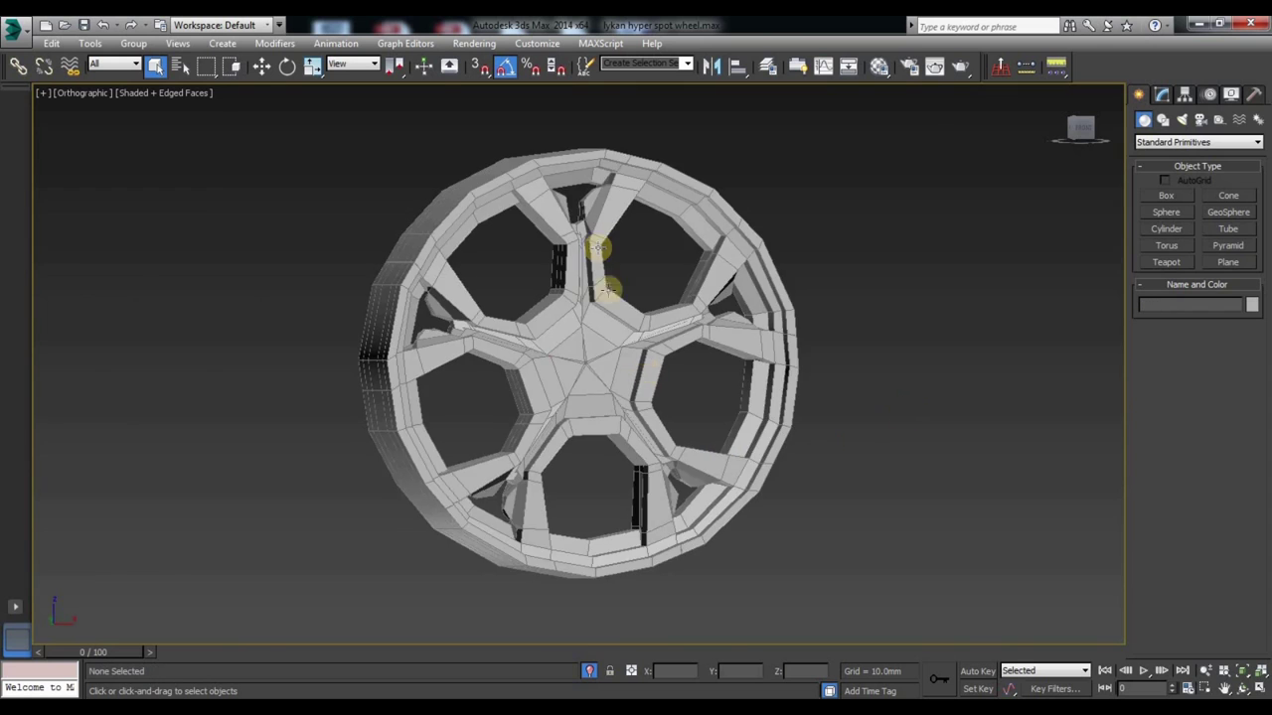
scroll(608, 268, "up", 5)
middle_click_drag(758, 295, 531, 344)
left_click(603, 419)
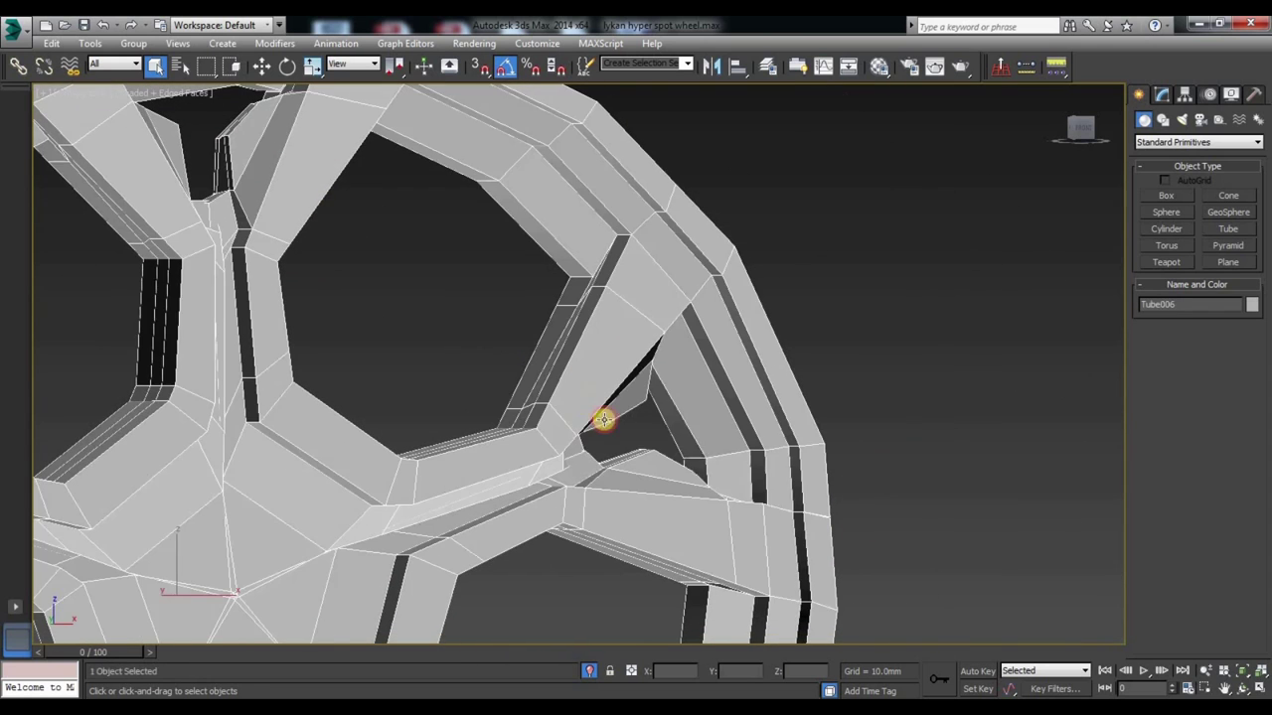
left_click(1161, 93)
left_click(1154, 317)
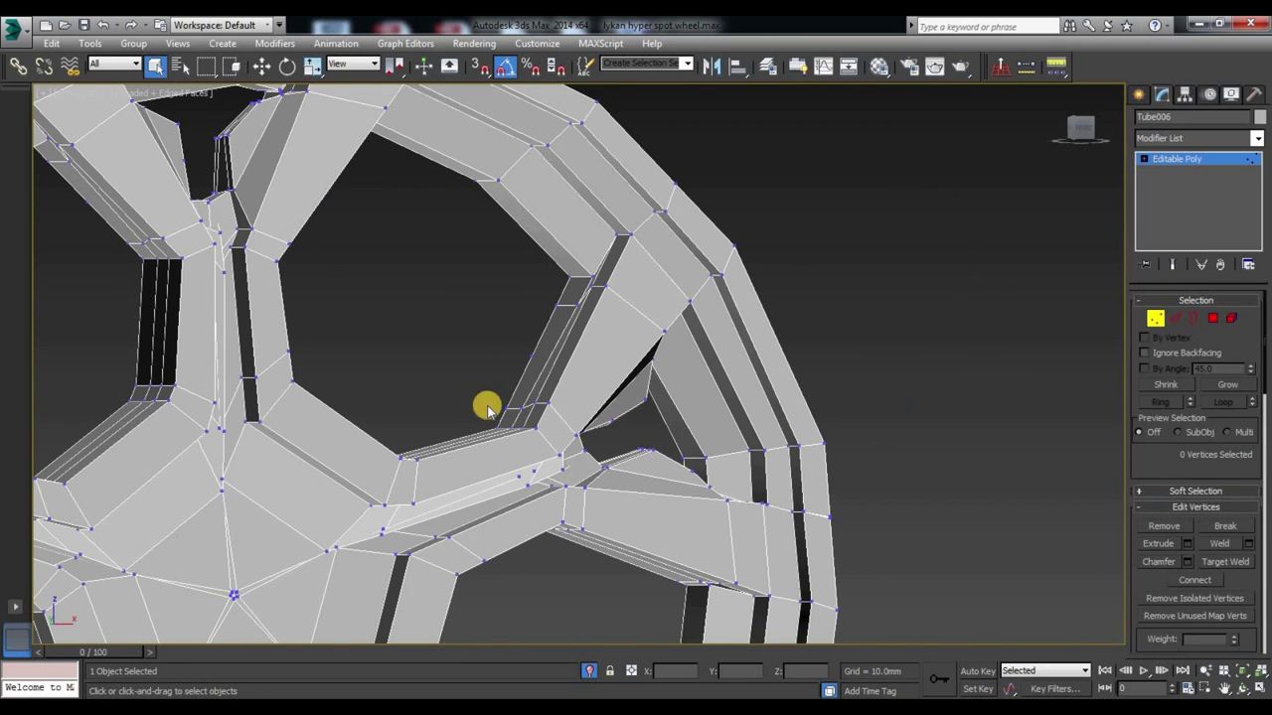
Step: Select the two vertices at the spoke-joint sliver, then narrow to the single sliver vertex
mouse_move(687, 487)
middle_mouse_down("alt")
mouse_move(619, 500)
mouse_move(545, 440)
mouse_move(573, 460)
mouse_move(593, 425)
middle_mouse_up("alt")
scroll(596, 438, "up", 2)
scroll(616, 477, "up", 2)
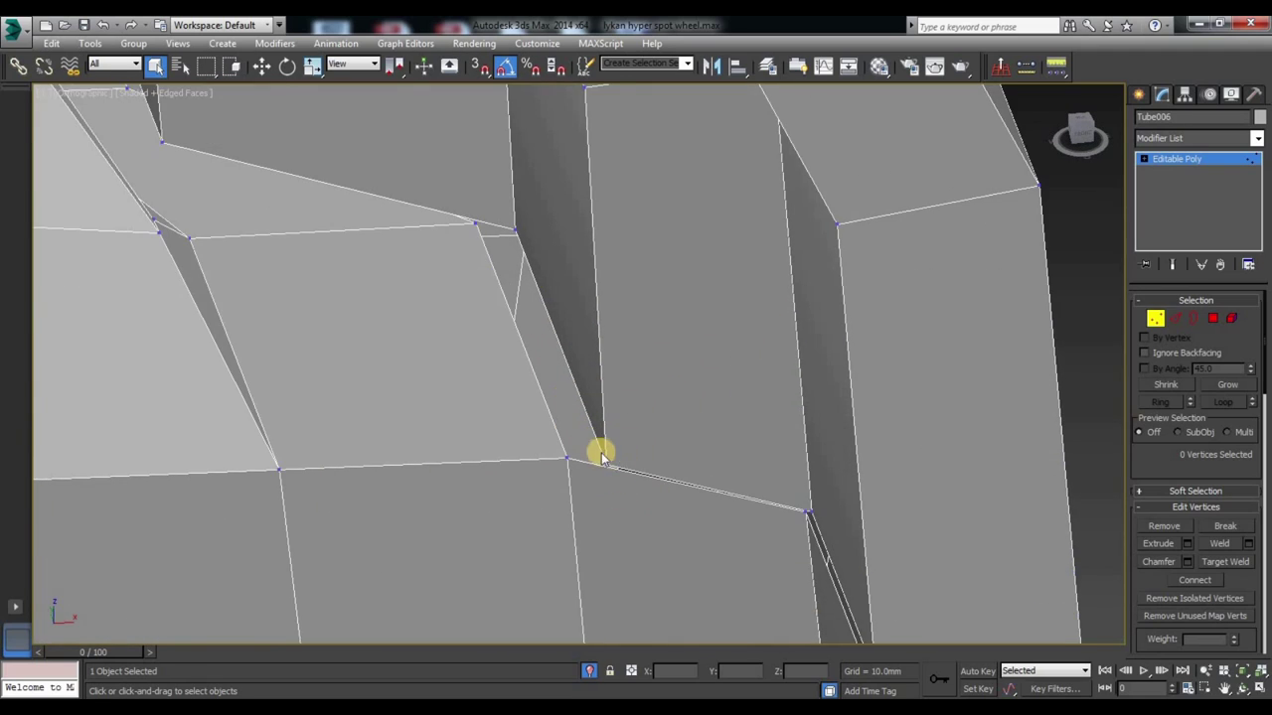
scroll(601, 449, "down", 2)
scroll(604, 449, "down", 2)
scroll(591, 443, "up", 4)
scroll(586, 440, "up", 2)
left_click(643, 503)
left_click(682, 506, "ctrl")
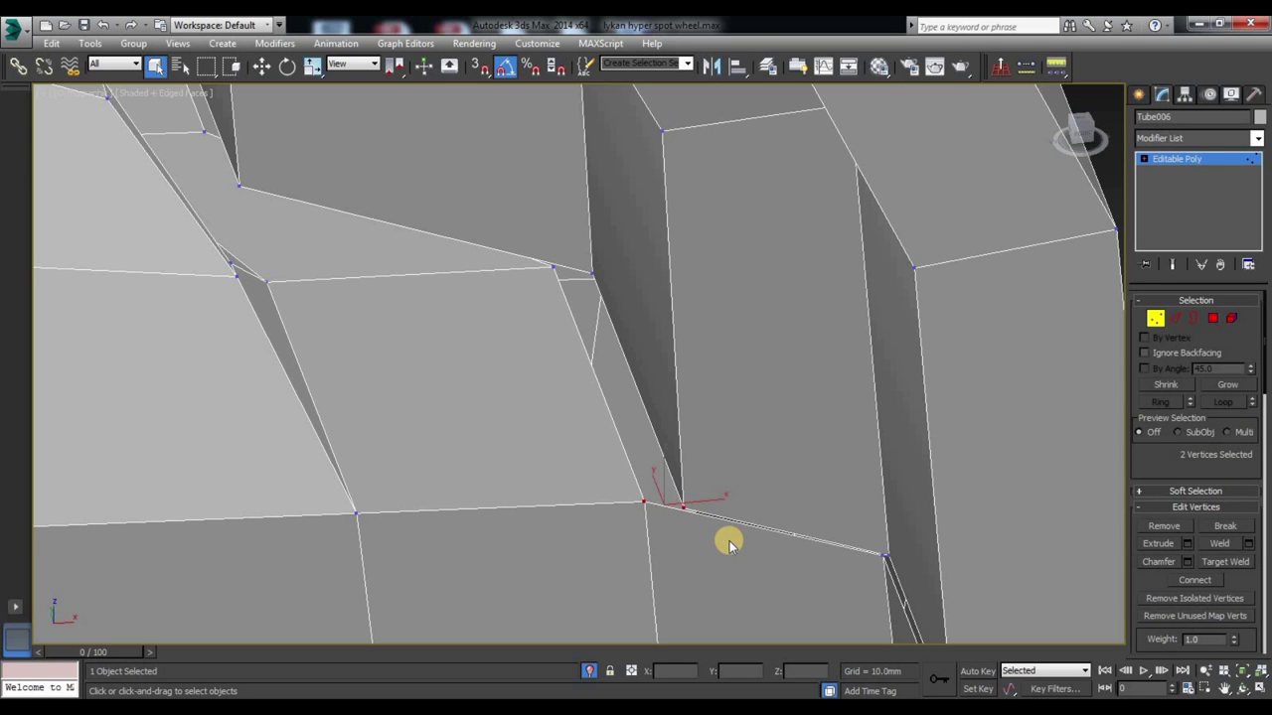
key("w")
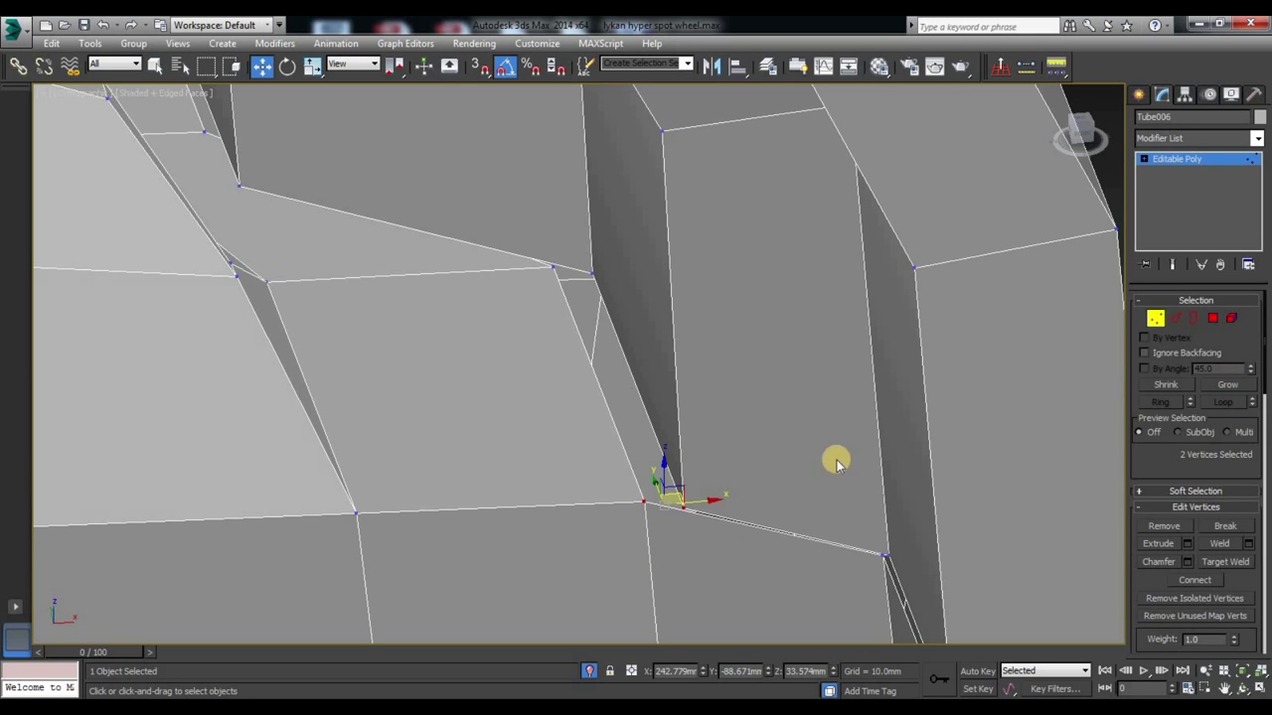
middle_click_drag(835, 463, 549, 429, "alt")
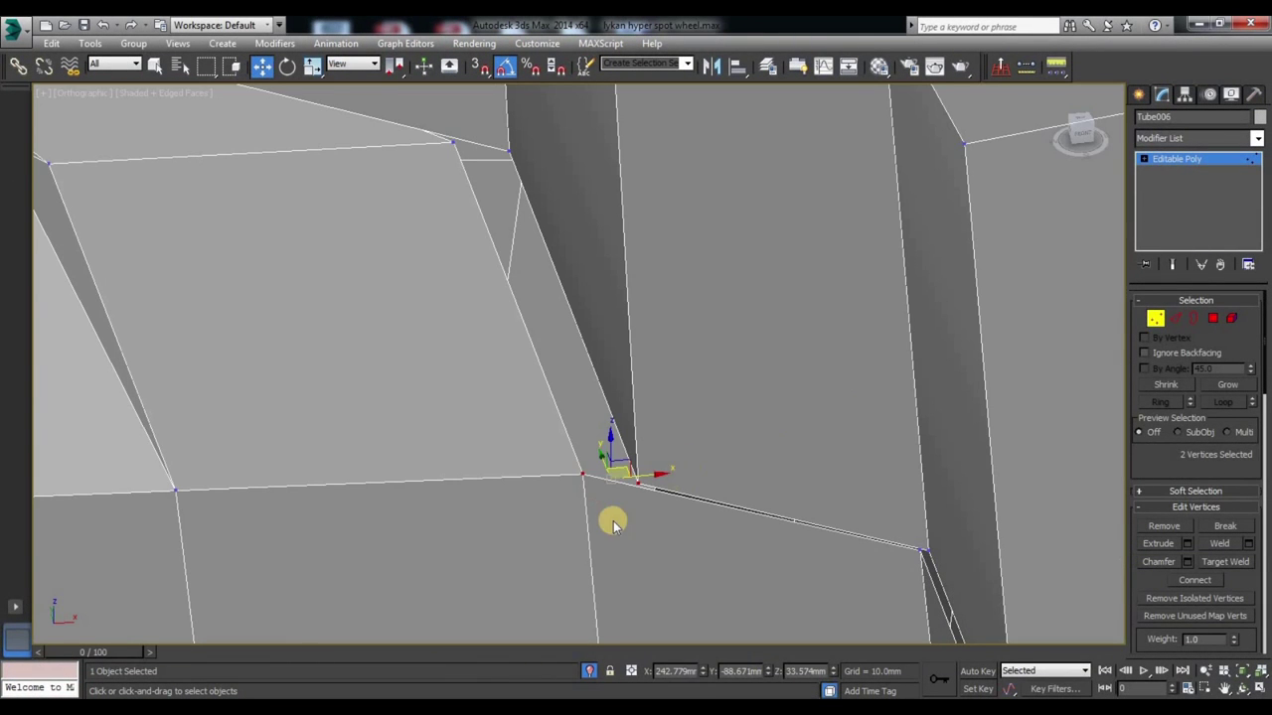
left_click(591, 487)
left_click(581, 475)
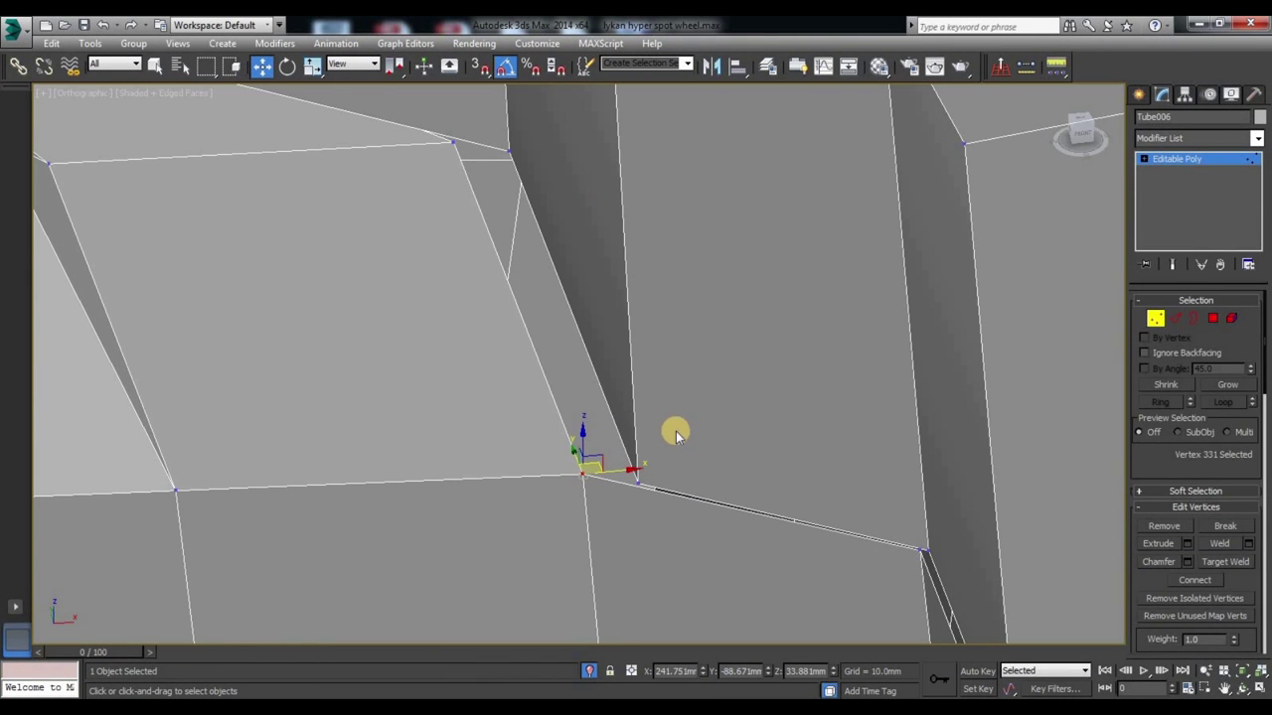
Step: Turn on 3D snapping with Endpoint/Vertex snap from the Snaps Toggle settings
right_click(480, 67)
left_click(751, 250)
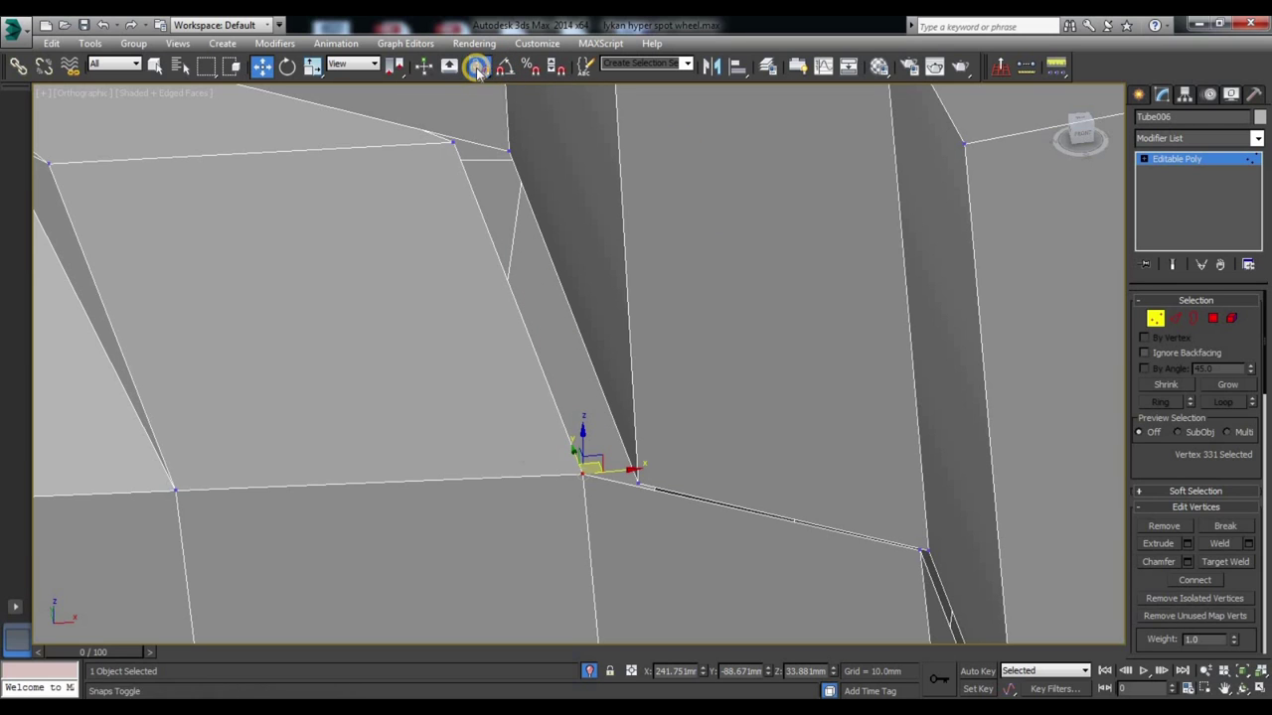
right_click(477, 67)
left_click(610, 380)
left_click(745, 249)
Step: Snap the selected stray vertex onto its neighbouring corner vertex
left_click_drag(607, 468, 638, 473)
middle_click_drag(492, 169, 492, 285)
mouse_move(494, 286)
left_mouse_down()
mouse_move(461, 261)
mouse_move(510, 265)
left_mouse_up()
mouse_move(715, 417)
middle_mouse_down()
mouse_move(580, 392)
mouse_move(627, 275)
middle_mouse_up()
scroll(621, 279, "down", 3)
scroll(621, 281, "down", 2)
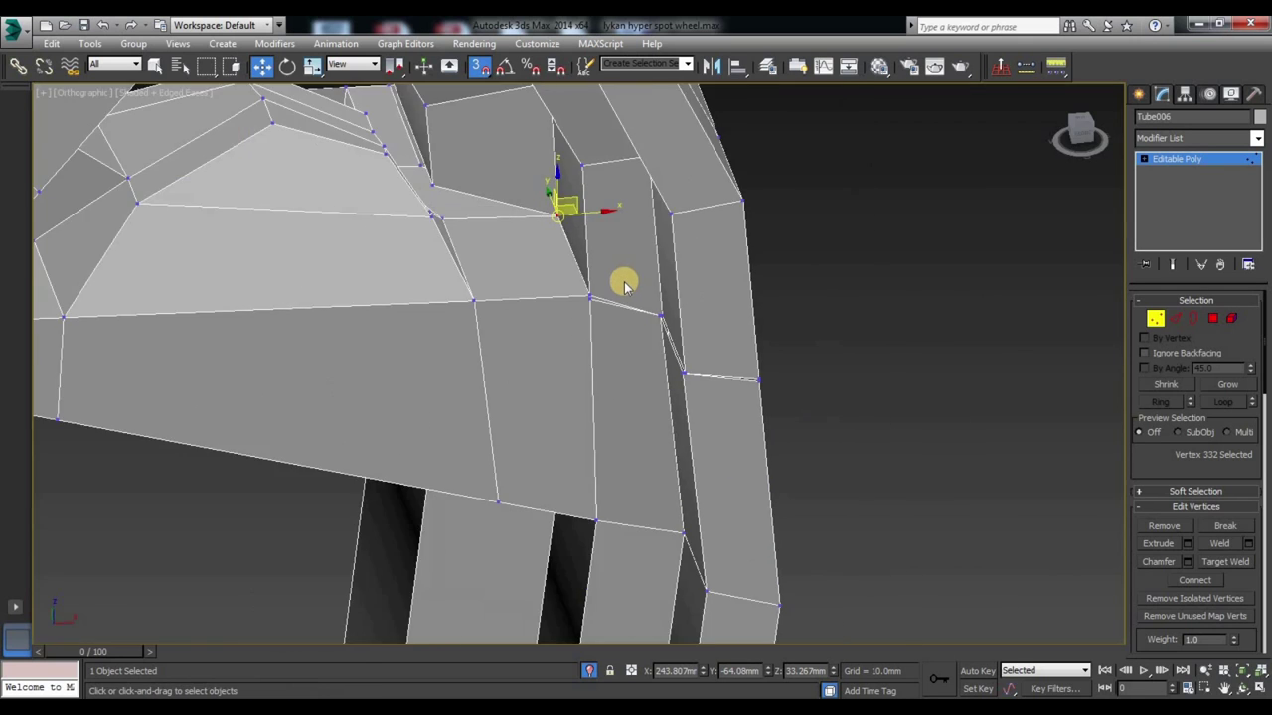
scroll(596, 278, "up", 5)
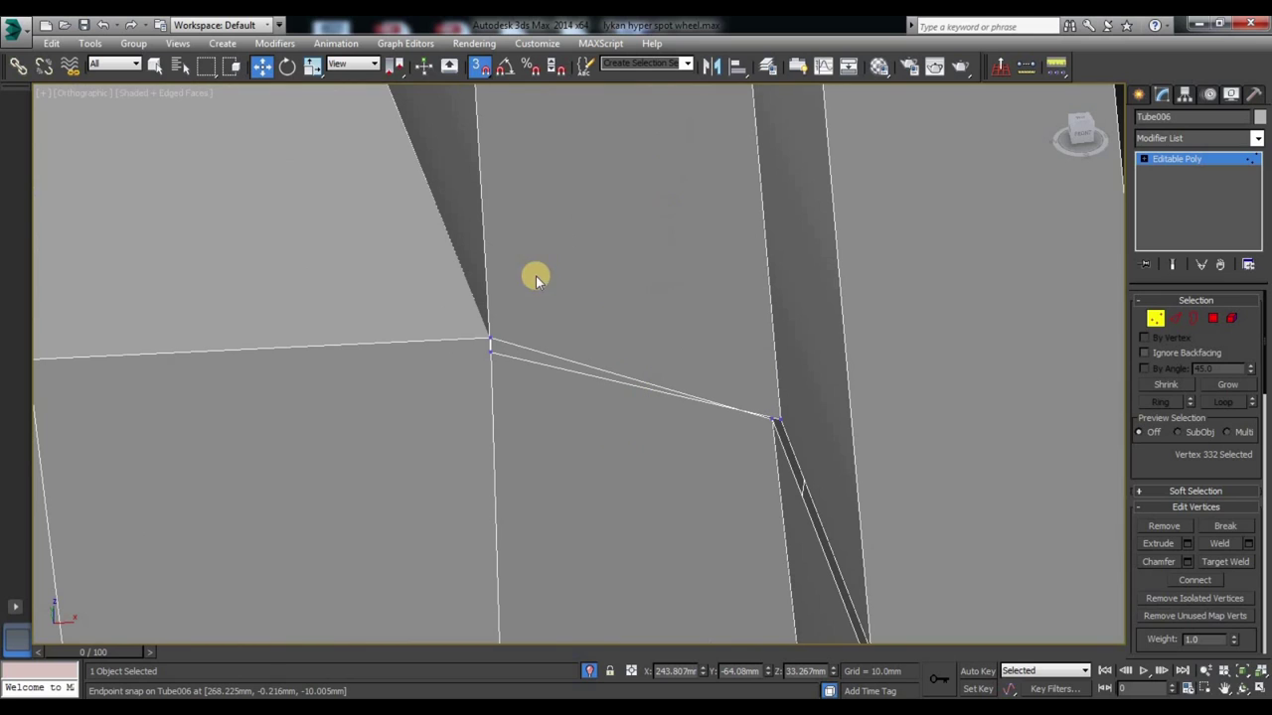
Step: Snap the vertex at the edge's right end up to close the sliver
left_click(489, 354)
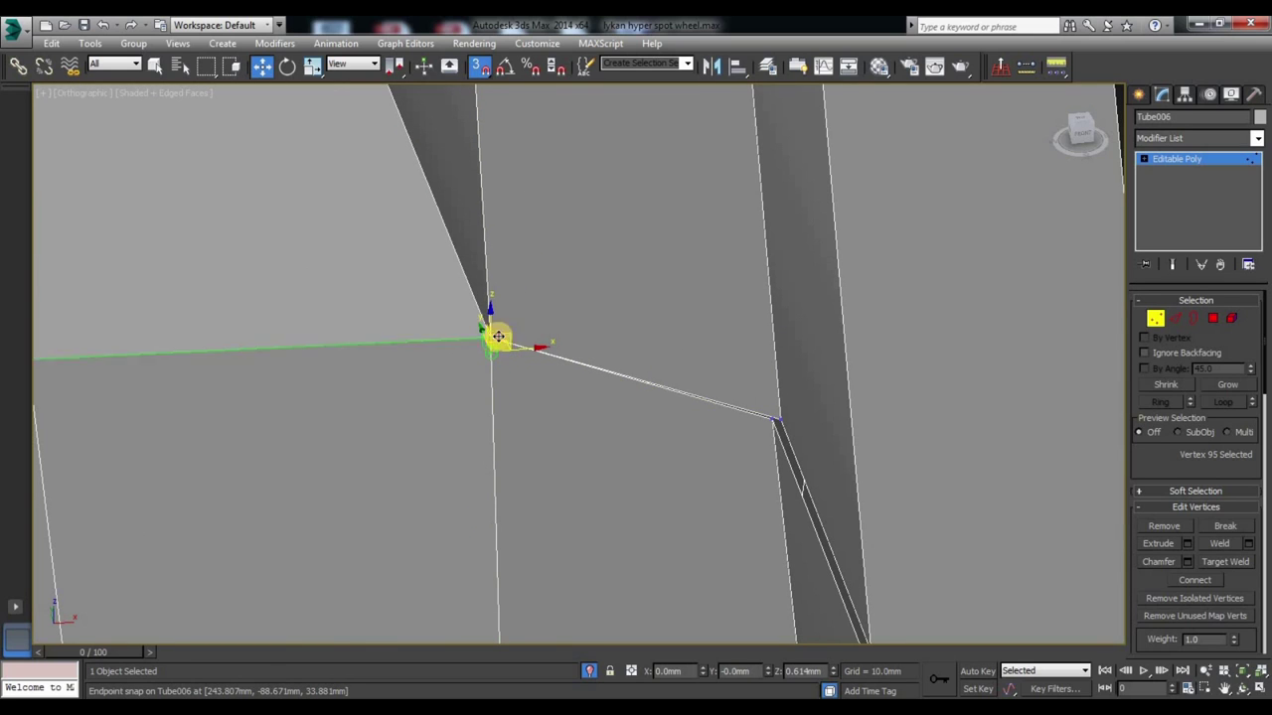
left_click(565, 335)
middle_click_drag(811, 459, 748, 430)
left_click(708, 383)
mouse_move(784, 377)
middle_mouse_down()
mouse_move(630, 446)
mouse_move(411, 415)
middle_mouse_up()
scroll(616, 434, "up", 3)
left_click(619, 430)
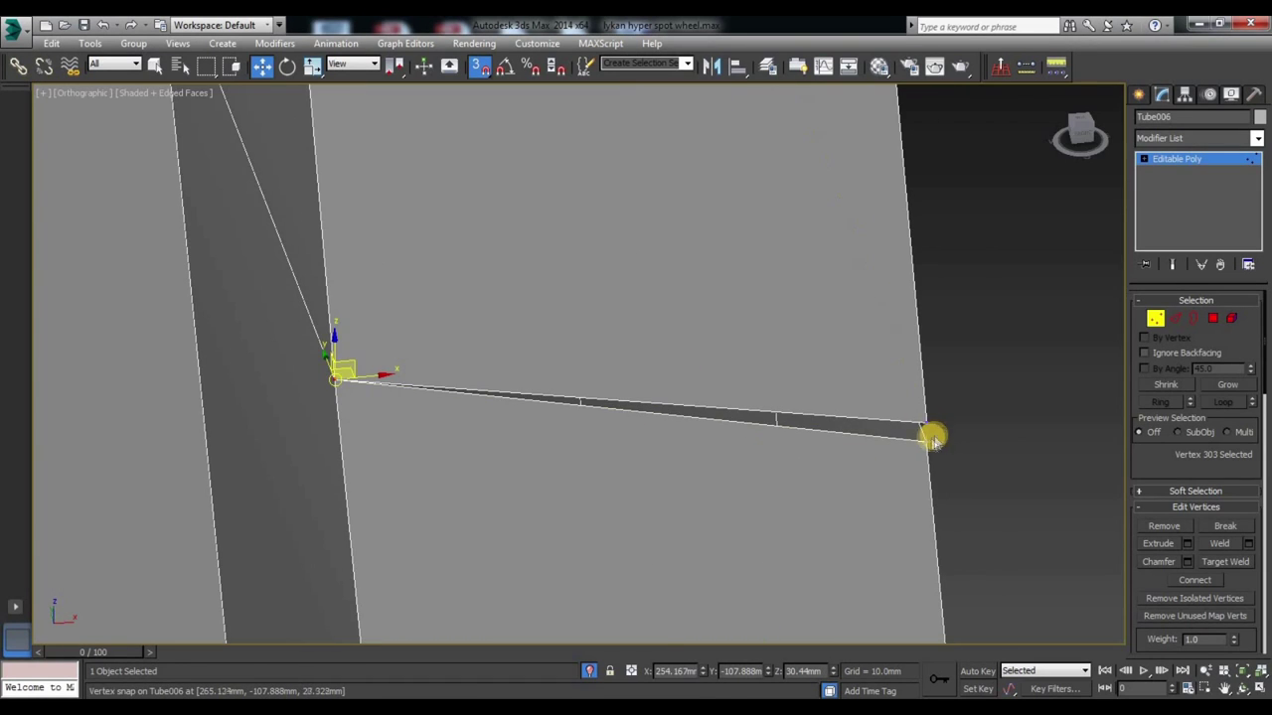
left_click(923, 431)
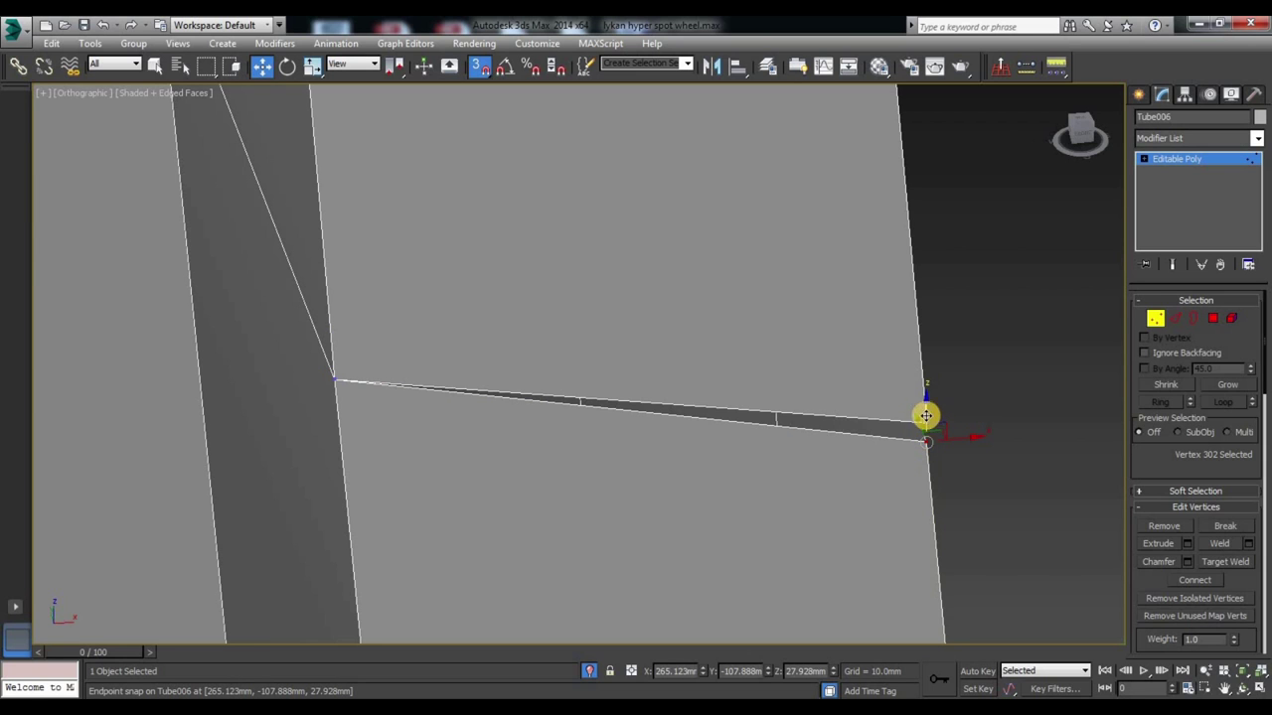
left_click_drag(926, 402, 923, 408)
Step: Frame the next spoke joint and select its stray vertex
mouse_move(736, 414)
middle_mouse_down()
mouse_move(605, 364)
mouse_move(540, 259)
mouse_move(556, 381)
middle_mouse_up()
scroll(557, 380, "down", 3)
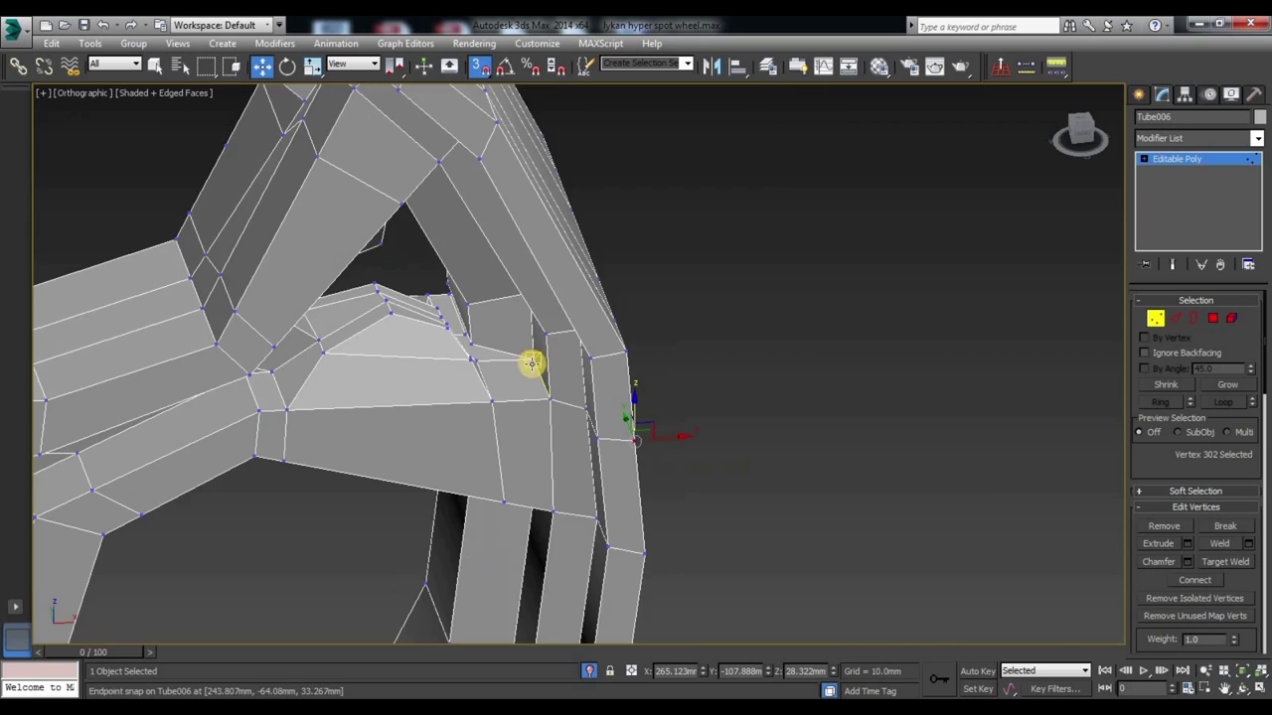
scroll(530, 360, "up", 3)
scroll(693, 454, "up", 2)
middle_click_drag(597, 446, 619, 488)
left_click(627, 487)
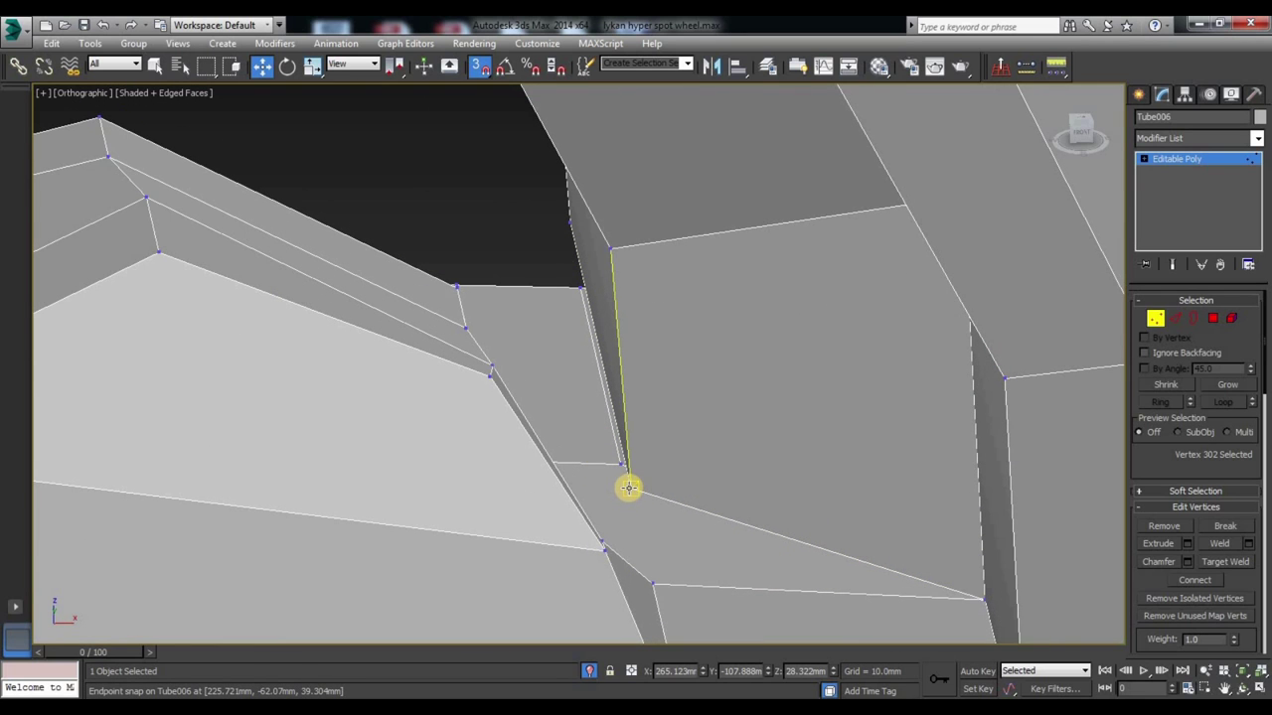
scroll(590, 440, "down", 3)
scroll(758, 434, "up", 3)
mouse_move(718, 406)
middle_mouse_down("alt")
mouse_move(780, 519)
mouse_move(681, 420)
middle_mouse_up("alt")
scroll(701, 503, "up", 3)
mouse_move(709, 527)
left_mouse_down()
mouse_move(653, 489)
mouse_move(654, 473)
left_mouse_up()
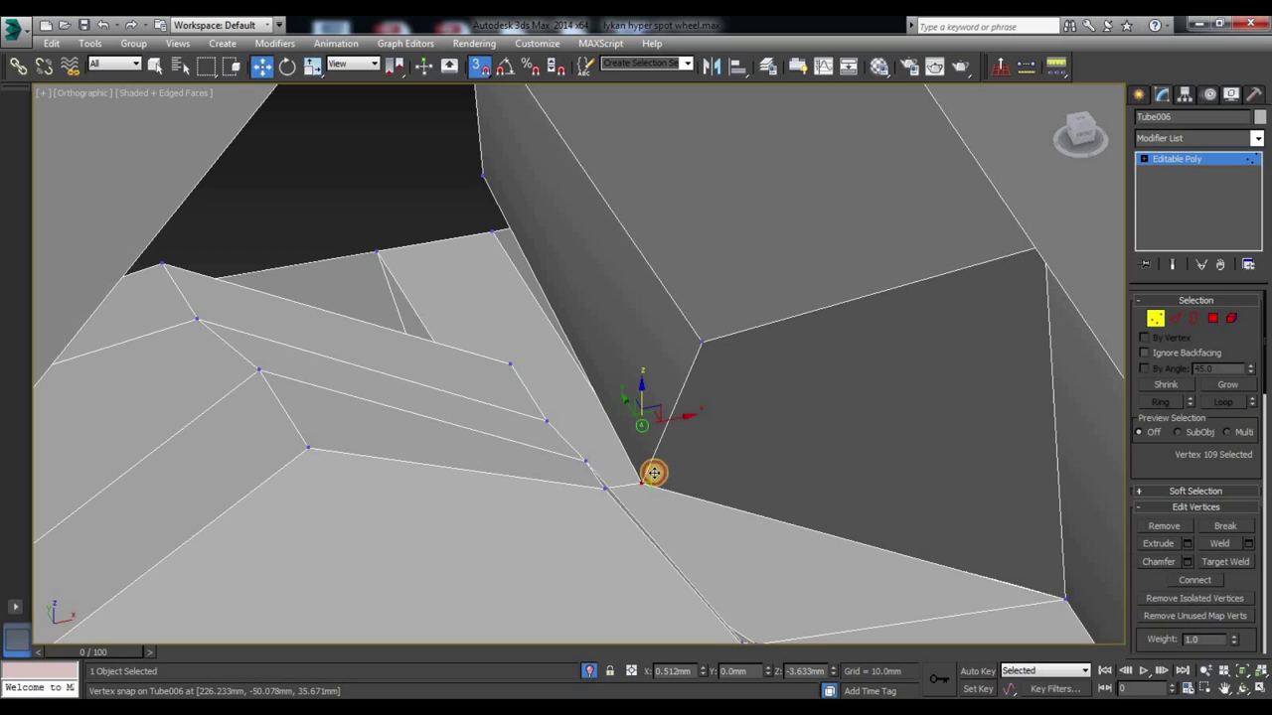
middle_click_drag(613, 415, 761, 473)
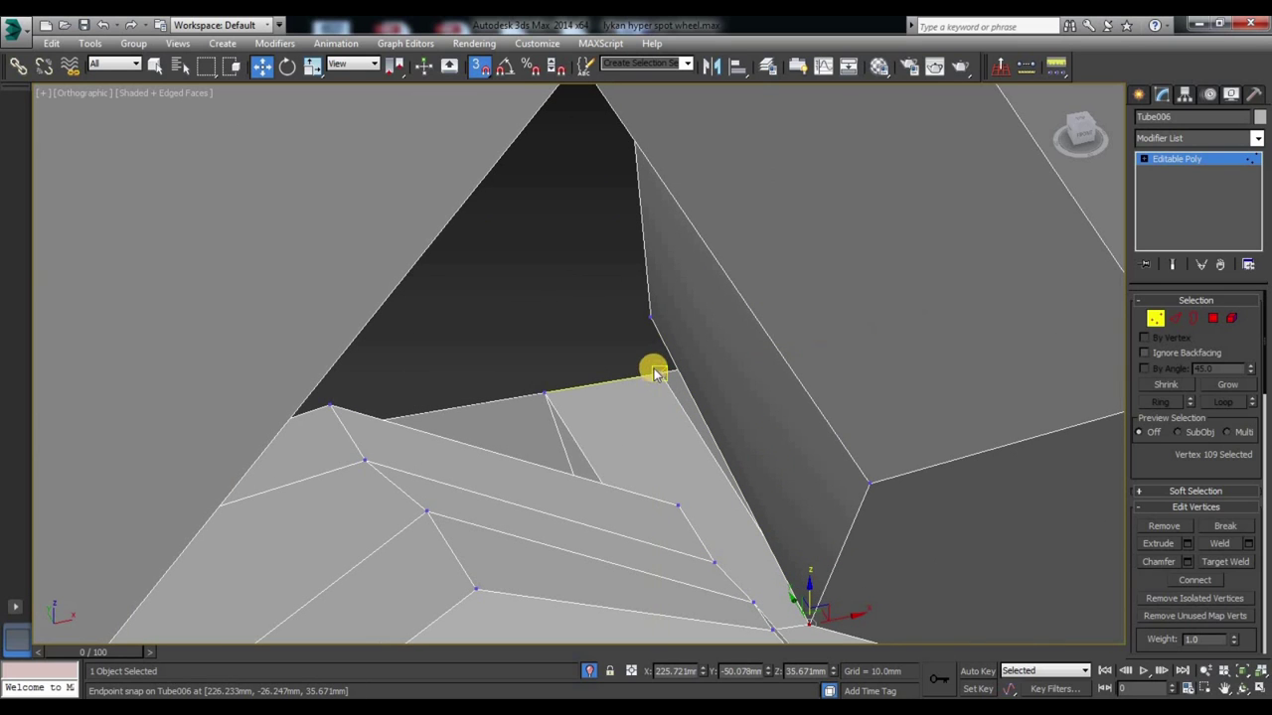
Step: Snap the neighbouring vertex onto the adjacent endpoint and inspect the triangular opening
mouse_move(649, 318)
left_mouse_down()
mouse_move(696, 385)
mouse_move(661, 378)
mouse_move(663, 359)
left_mouse_up()
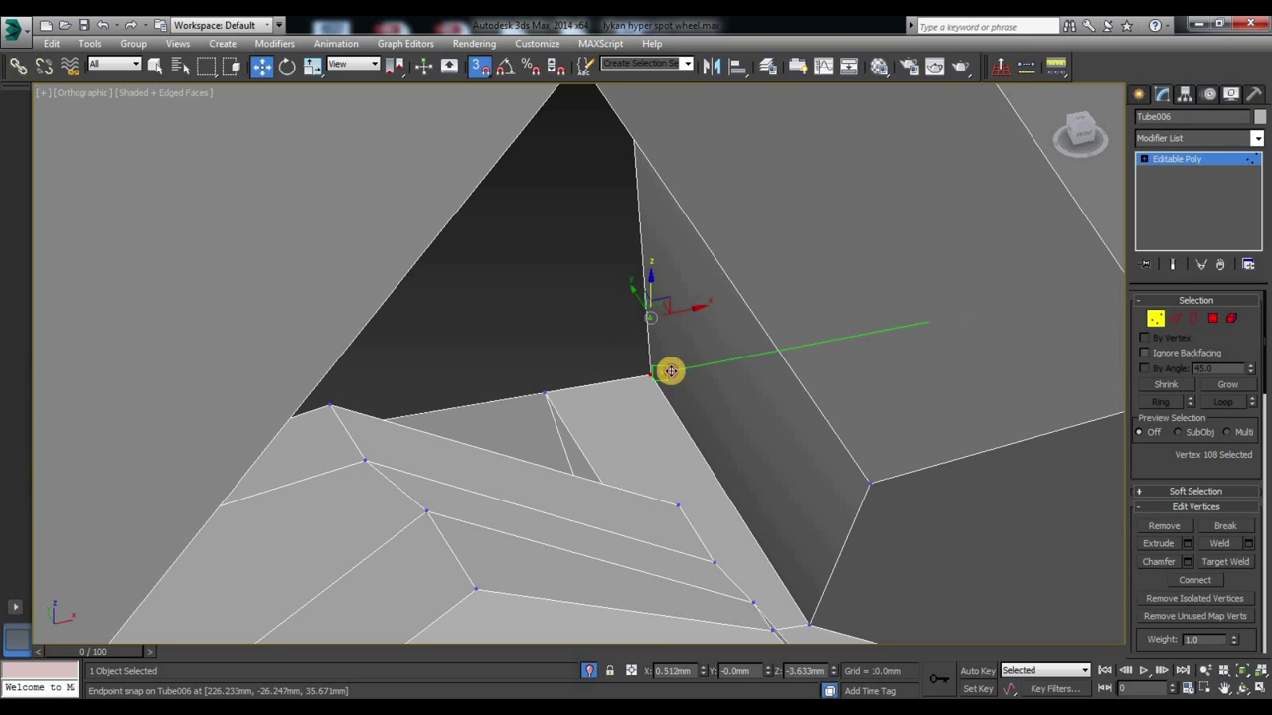
left_click_drag(664, 360, 673, 372)
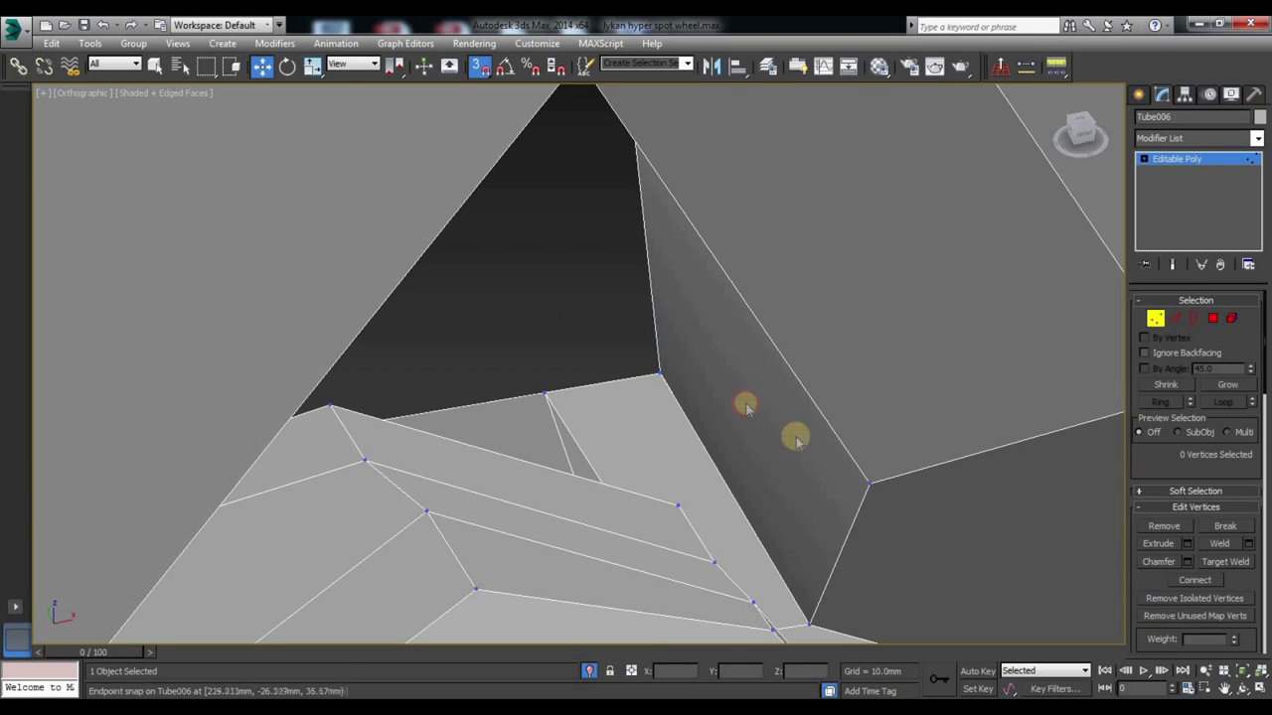
scroll(829, 406, "down", 5)
scroll(709, 432, "up", 3)
mouse_move(710, 432)
middle_mouse_down("alt")
mouse_move(683, 422)
mouse_move(716, 442)
mouse_move(730, 392)
mouse_move(841, 474)
mouse_move(692, 387)
middle_mouse_up("alt")
scroll(731, 377, "down", 5)
scroll(743, 400, "up", 4)
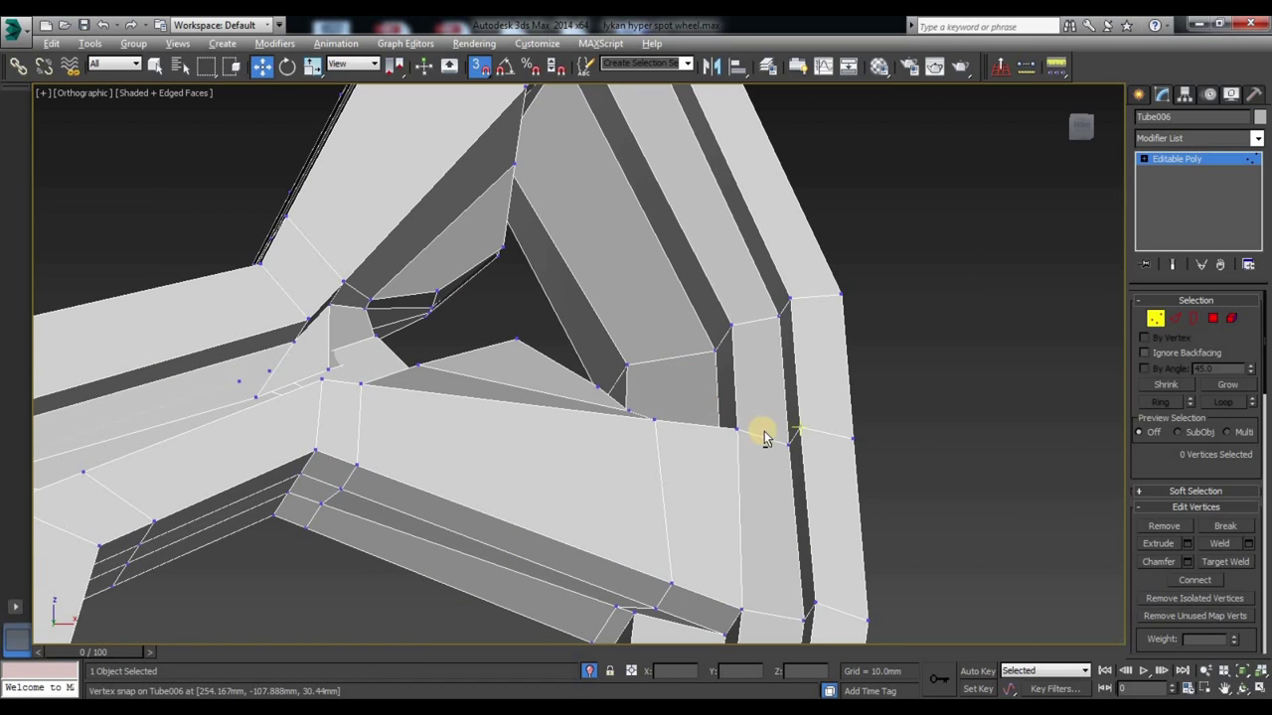
Step: Snap the vertices along the horizontal edge down onto the lower edge
scroll(763, 431, "up", 3)
scroll(726, 446, "up", 2)
scroll(596, 469, "up", 2)
left_click(679, 458)
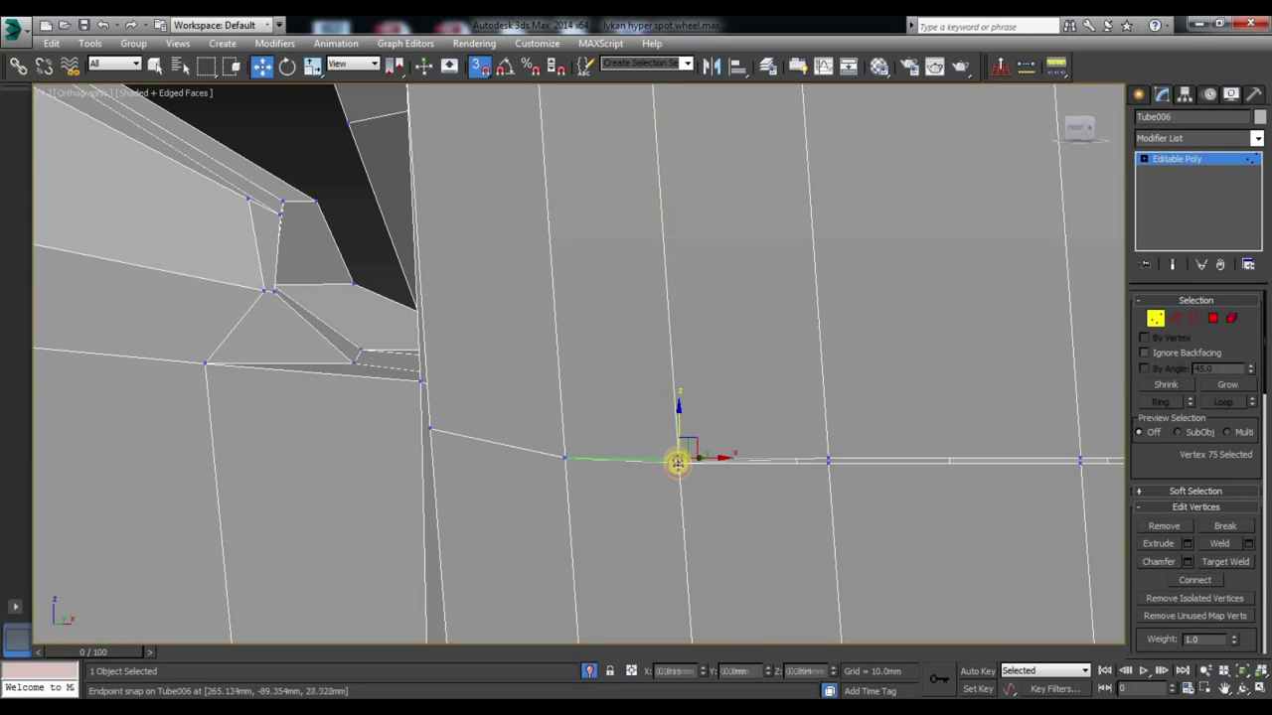
scroll(821, 475, "up", 3)
left_click_drag(819, 417, 832, 474)
mouse_move(832, 474)
middle_mouse_down()
mouse_move(494, 405)
mouse_move(609, 464)
middle_mouse_up()
middle_click_drag(854, 509, 497, 453)
left_click(276, 384)
left_click_drag(275, 340, 276, 399)
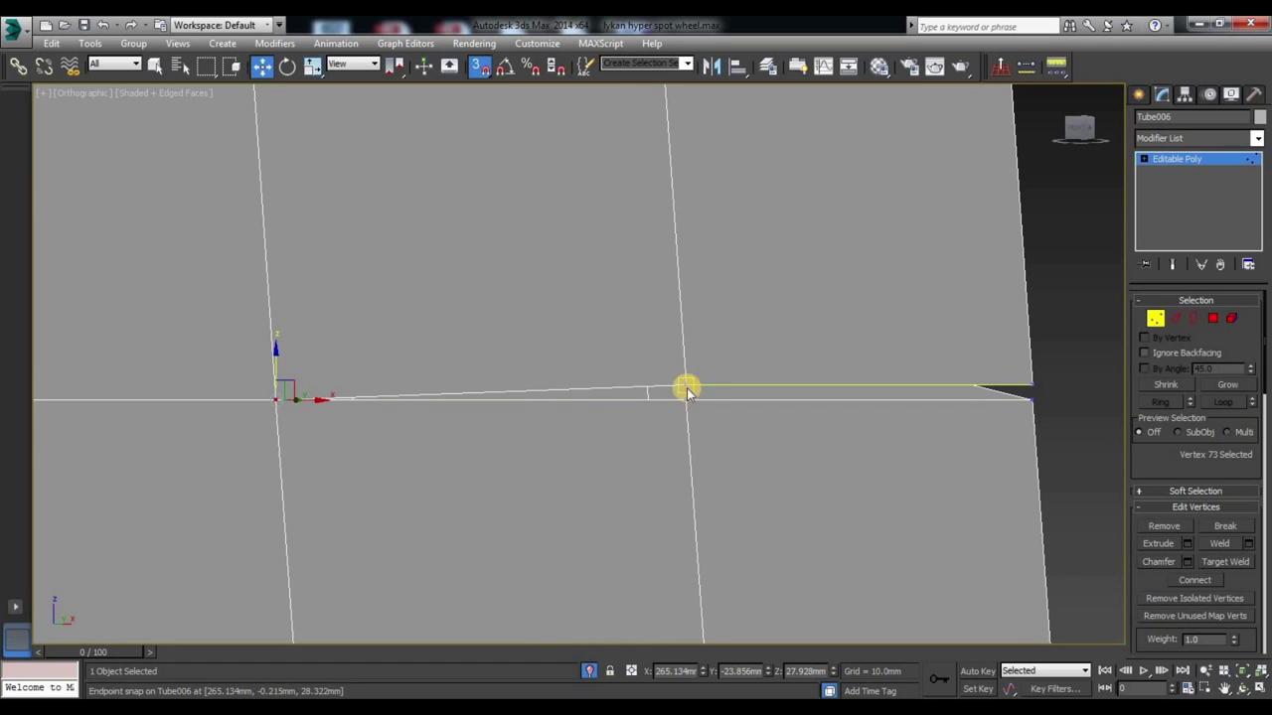
left_click_drag(687, 350, 687, 397)
Step: Snap the corner vertex and its neighbour onto the nearby edge endpoints
mouse_move(980, 448)
middle_mouse_down()
mouse_move(806, 460)
mouse_move(775, 500)
mouse_move(530, 406)
middle_mouse_up()
left_click(531, 406)
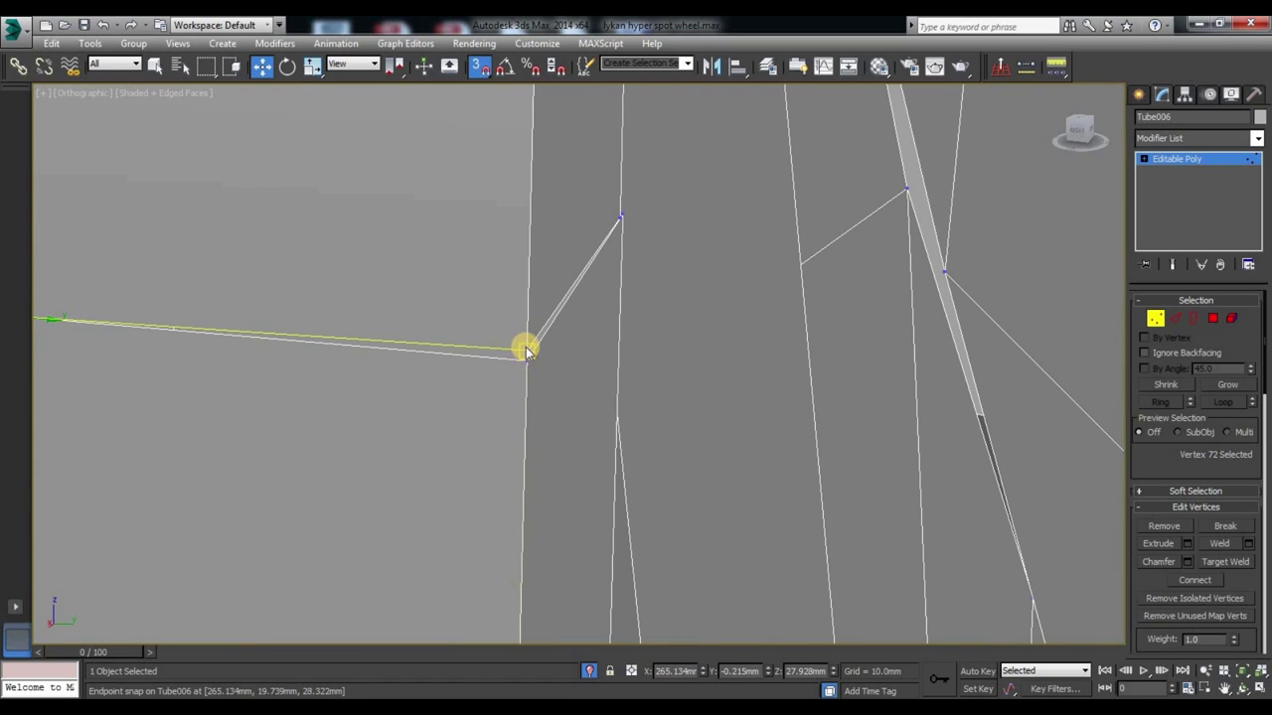
left_click_drag(527, 352, 582, 327)
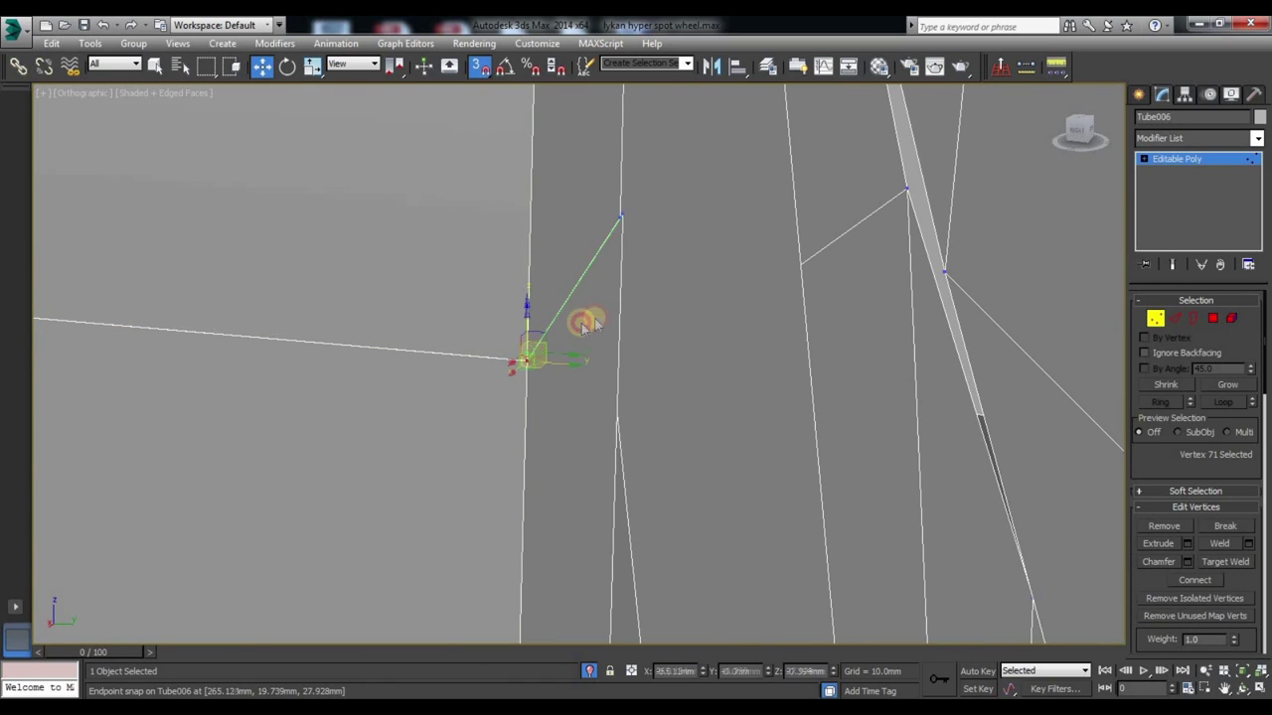
mouse_move(823, 369)
middle_mouse_down("alt")
mouse_move(687, 395)
mouse_move(781, 350)
middle_mouse_up("alt")
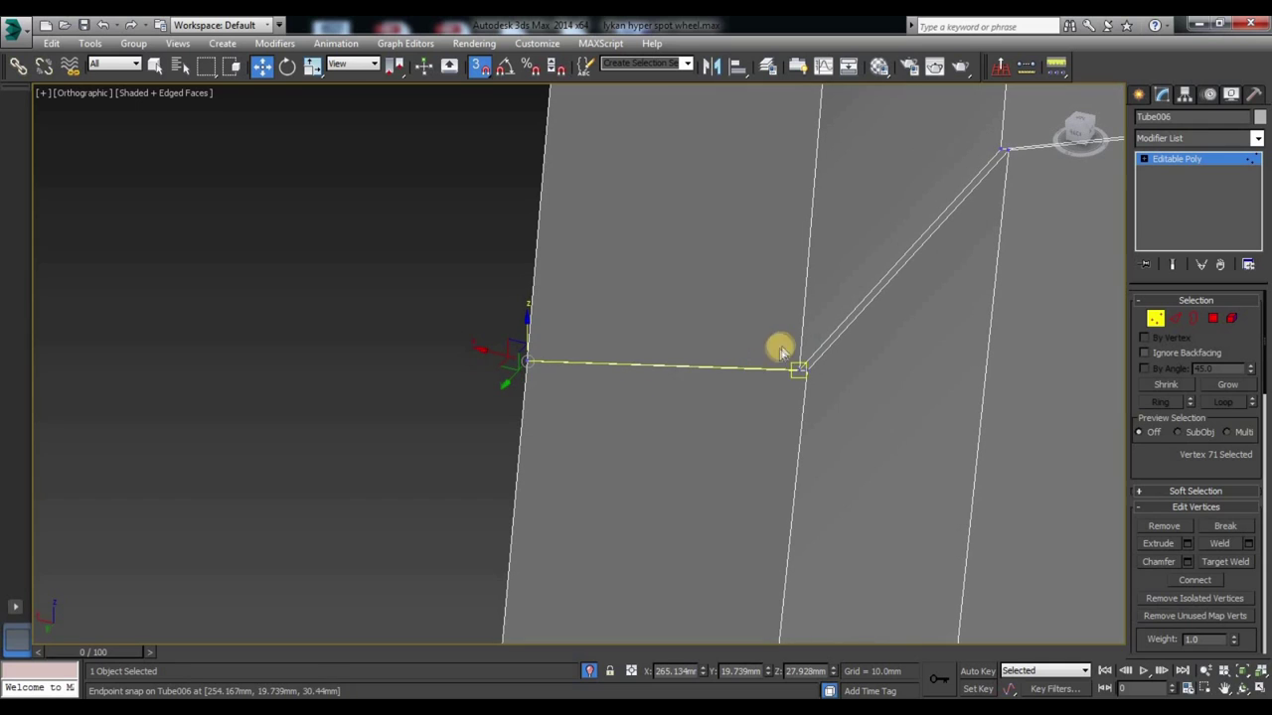
left_click_drag(796, 369, 802, 366)
Step: Snap the vertex at the edge junction onto its nearby endpoint
mouse_move(772, 432)
middle_mouse_down("alt")
mouse_move(824, 468)
mouse_move(346, 479)
middle_mouse_up("alt")
mouse_move(278, 440)
middle_mouse_down("alt")
mouse_move(627, 429)
mouse_move(582, 392)
mouse_move(604, 448)
middle_mouse_up("alt")
left_click_drag(604, 448, 640, 458)
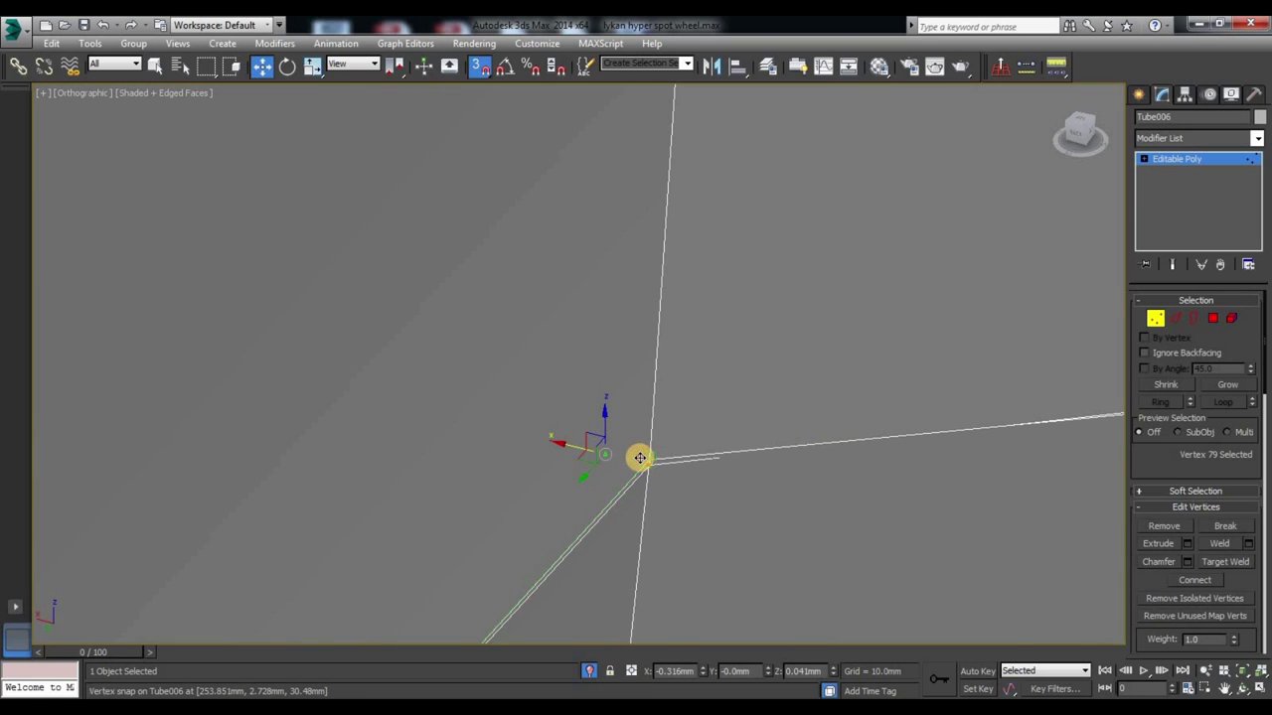
left_click(630, 446)
middle_click_drag(630, 446, 693, 500)
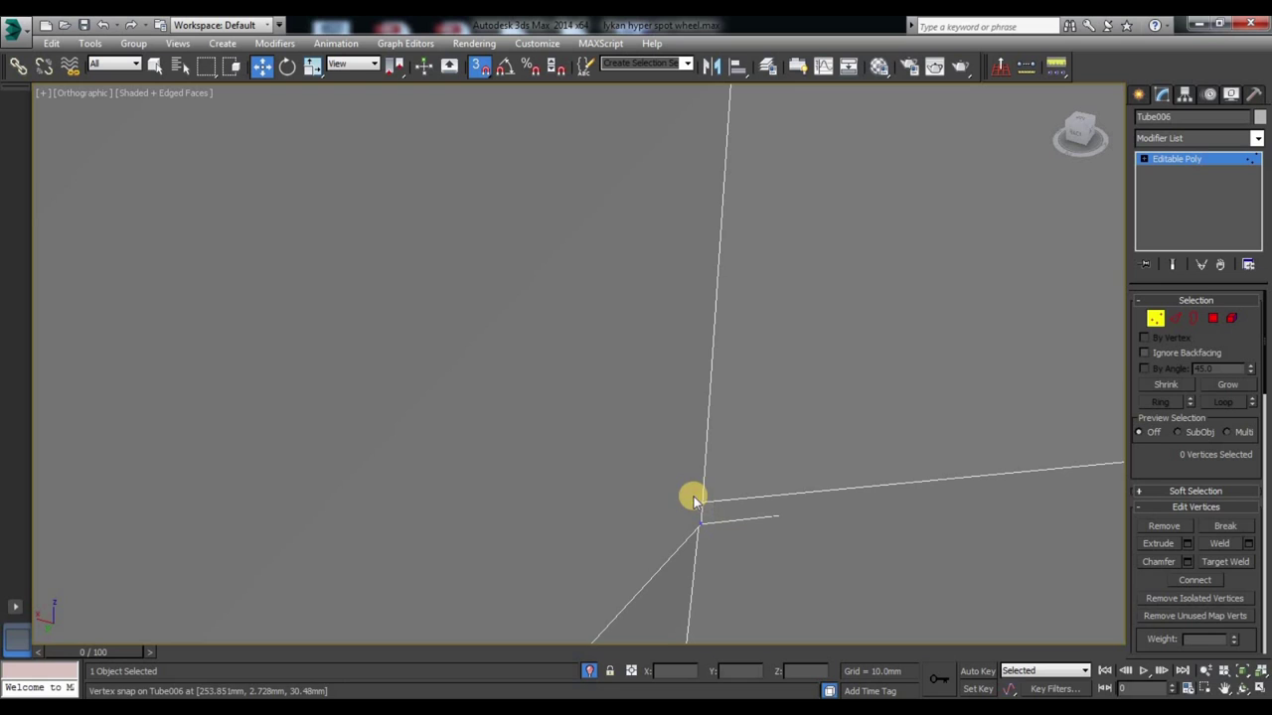
left_click(702, 507)
mouse_move(766, 539)
middle_mouse_down("alt")
mouse_move(588, 374)
mouse_move(512, 438)
mouse_move(719, 386)
mouse_move(613, 387)
middle_mouse_up("alt")
mouse_move(613, 386)
left_mouse_down()
mouse_move(604, 404)
mouse_move(616, 425)
left_mouse_up()
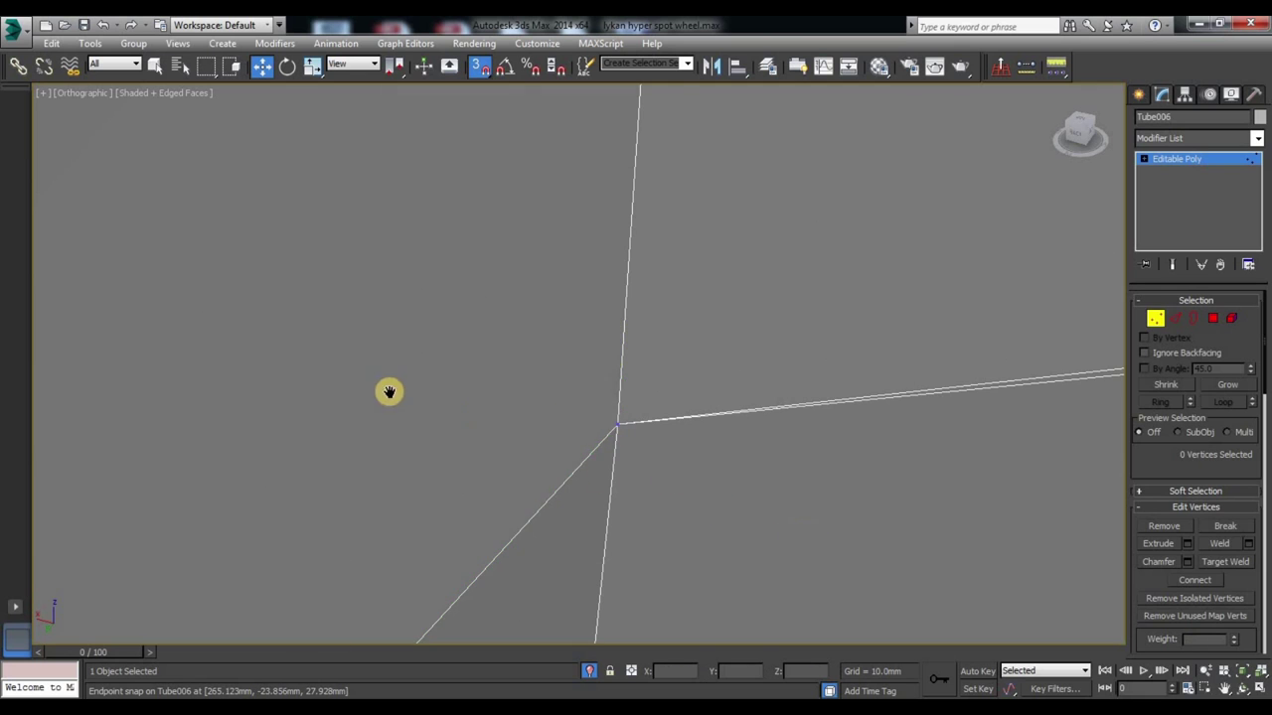
Step: Select the vertex beside the diagonal strip and inspect the wheel recess and spoke faces
scroll(630, 335, "up", 2)
scroll(360, 421, "down", 2)
scroll(626, 402, "down", 2)
scroll(626, 402, "down", 2)
middle_click_drag(526, 431, 519, 437, "alt")
scroll(520, 438, "up", 2)
scroll(553, 523, "up", 2)
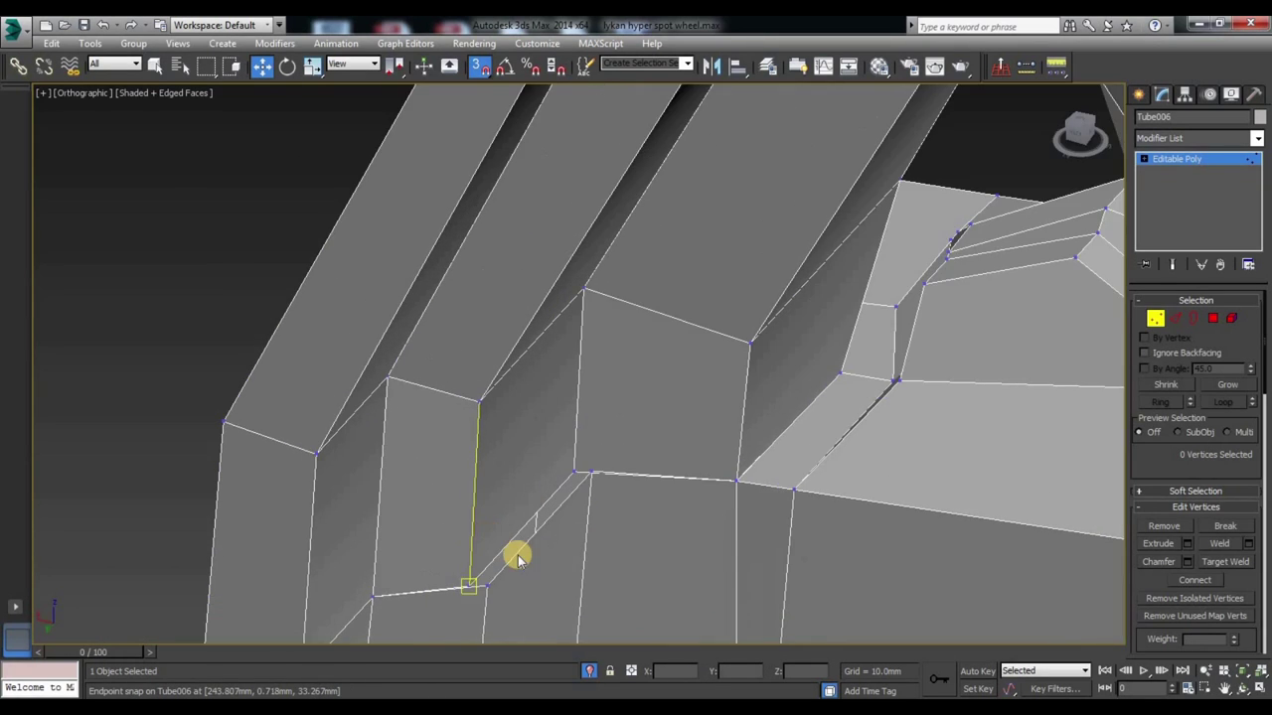
scroll(517, 558, "up", 2)
left_click(489, 496)
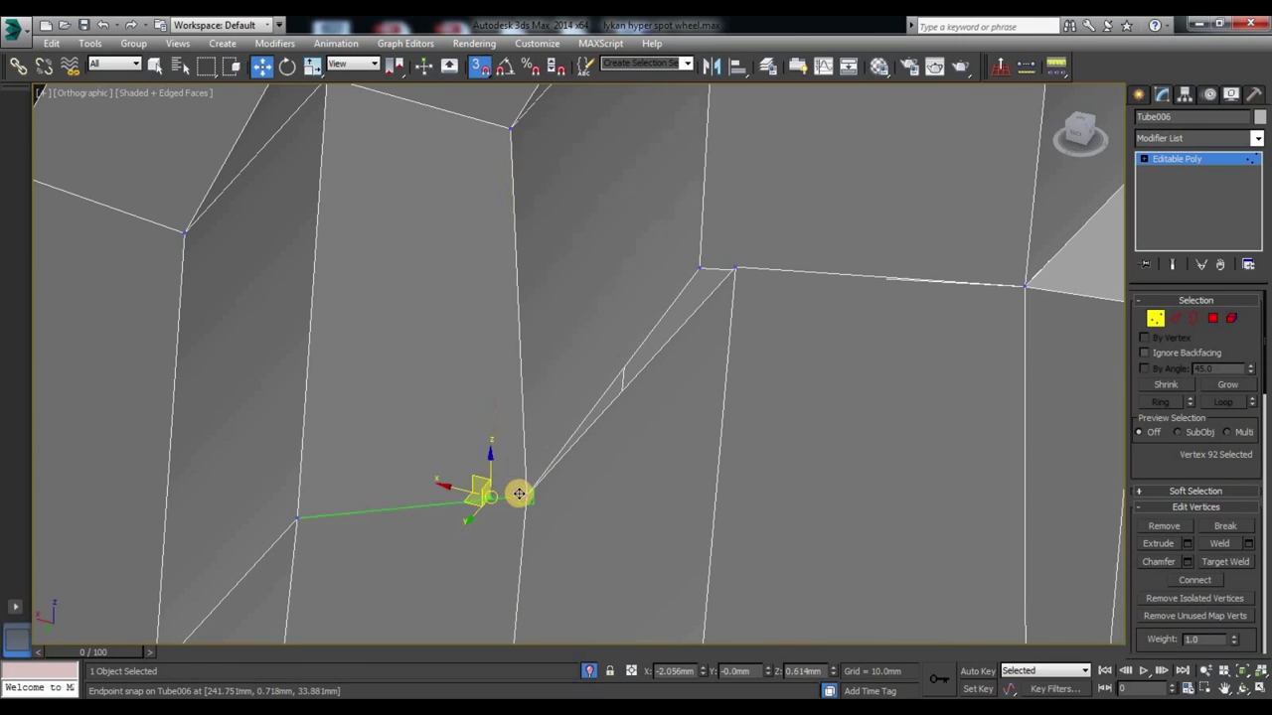
middle_click_drag(520, 491, 407, 462, "alt")
left_click(433, 461)
middle_click_drag(563, 463, 433, 505, "alt")
scroll(437, 492, "down", 1)
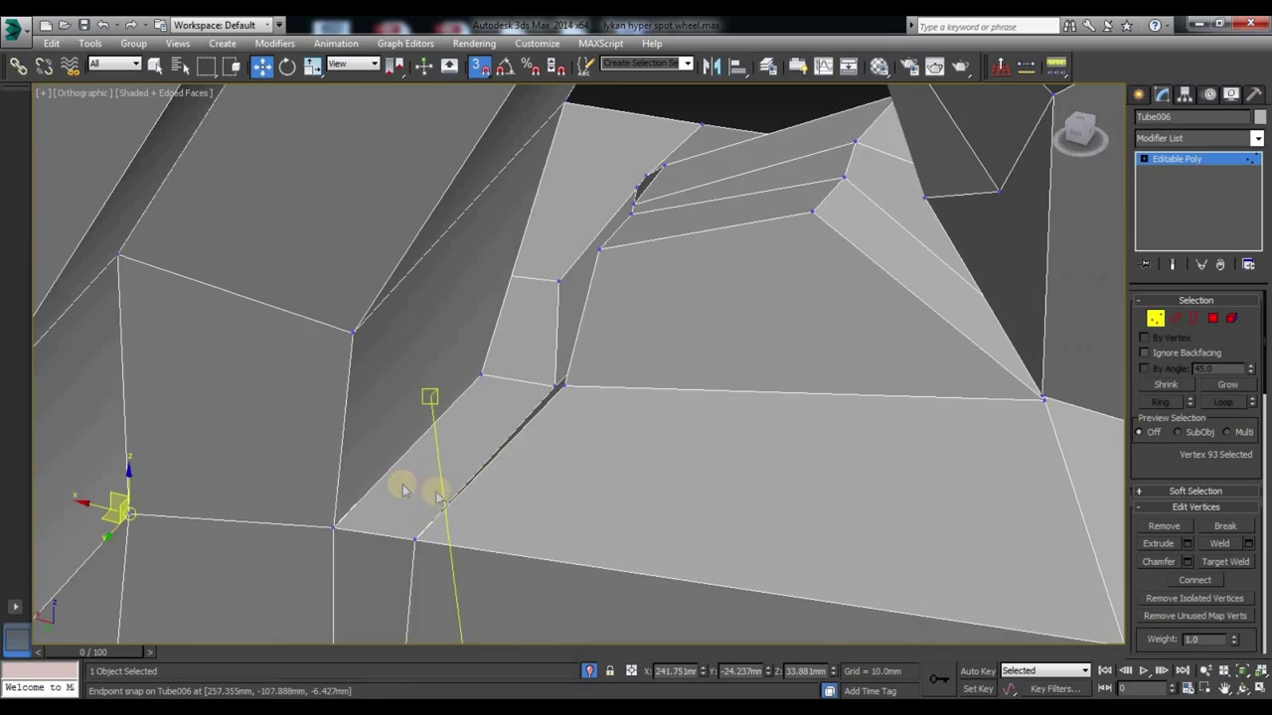
scroll(477, 477, "down", 2)
scroll(532, 472, "down", 2)
scroll(546, 471, "up", 5)
mouse_move(516, 480)
middle_mouse_down("alt")
mouse_move(543, 500)
mouse_move(583, 471)
mouse_move(525, 472)
mouse_move(479, 505)
middle_mouse_up("alt")
middle_click_drag(573, 584, 639, 452)
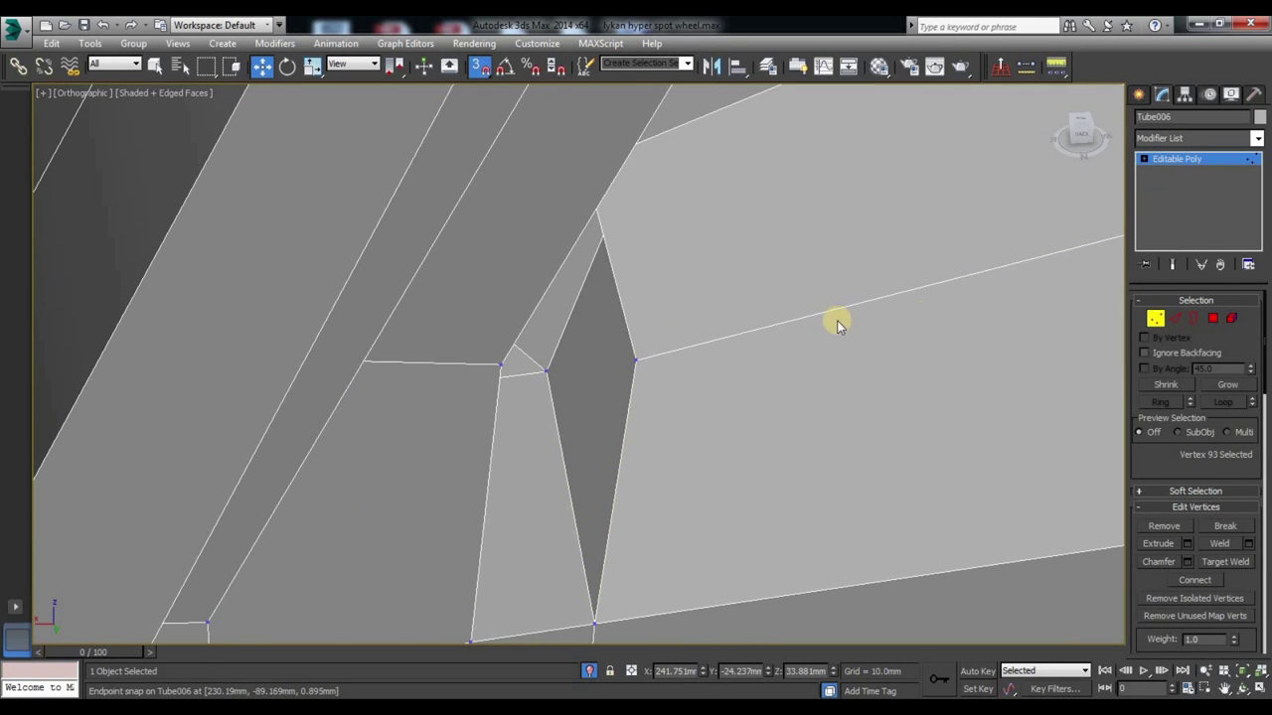
scroll(608, 344, "down", 4)
Step: Select a spoke-edge vertex and orbit around the wheel to frame the spoke strip
scroll(617, 349, "down", 3)
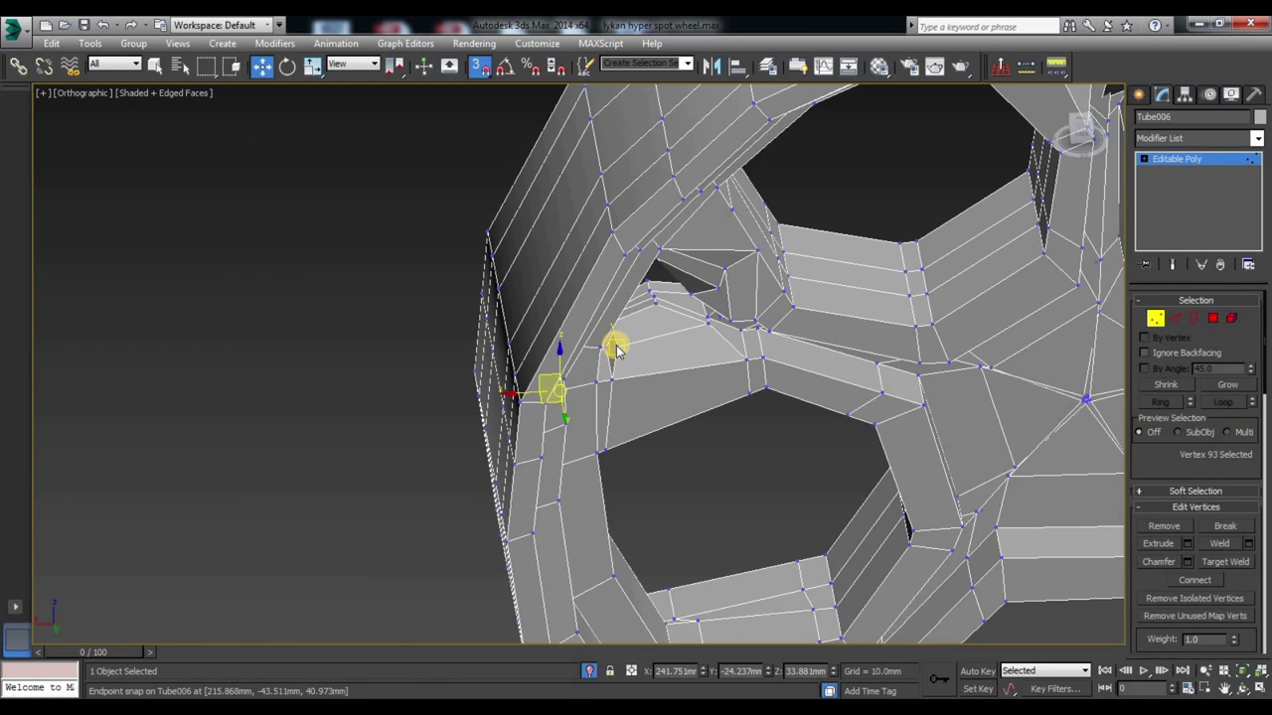
middle_click_drag(617, 343, 632, 198)
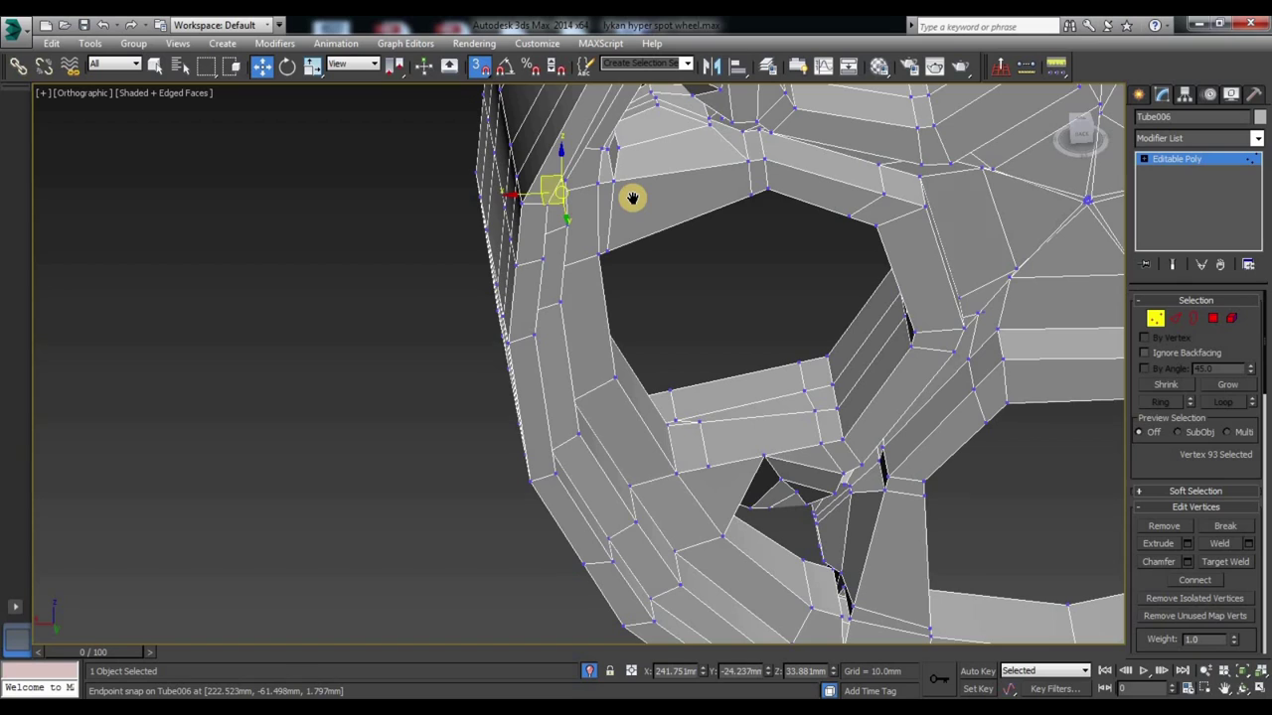
scroll(636, 248, "up", 5)
scroll(626, 253, "up", 2)
left_click(596, 264)
mouse_move(593, 264)
middle_mouse_down("alt")
mouse_move(640, 259)
mouse_move(676, 389)
mouse_move(675, 369)
mouse_move(635, 358)
mouse_move(659, 324)
mouse_move(611, 364)
mouse_move(689, 420)
mouse_move(887, 350)
mouse_move(647, 284)
mouse_move(599, 381)
mouse_move(570, 401)
mouse_move(587, 388)
middle_mouse_up("alt")
scroll(887, 349, "down", 3)
scroll(587, 389, "down", 4)
middle_click_drag(496, 361, 853, 467, "alt")
left_click(906, 376)
middle_click_drag(892, 371, 686, 409, "alt")
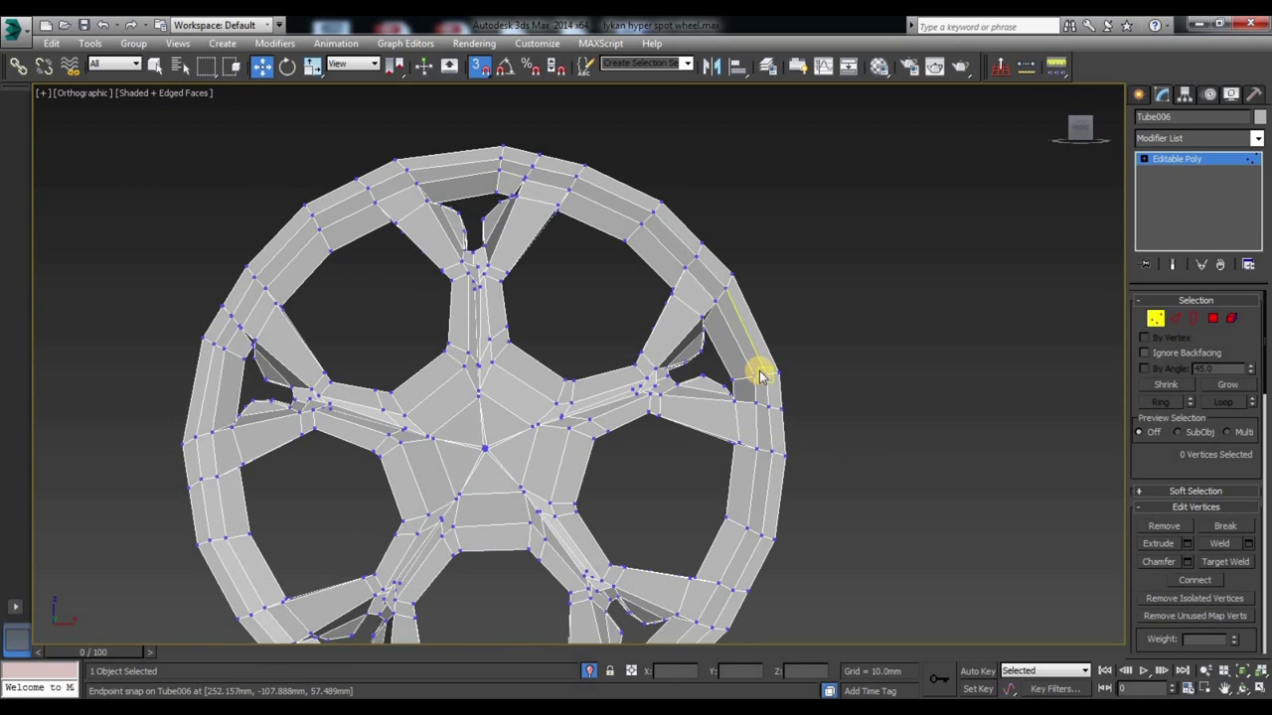
Step: Snap a vertex along the spoke edge onto its neighbouring endpoint
middle_click_drag(533, 391, 608, 261)
scroll(643, 506, "up", 5)
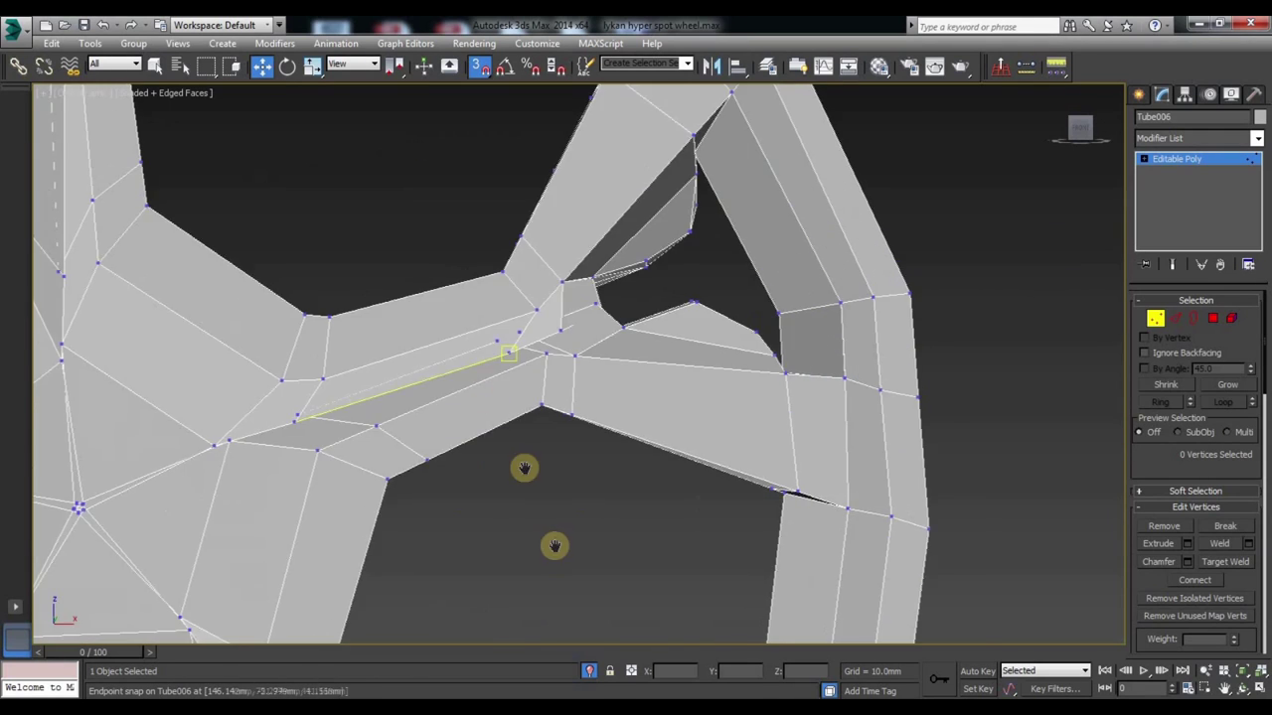
scroll(553, 545, "up", 2)
scroll(463, 531, "up", 2)
scroll(454, 568, "up", 2)
scroll(596, 486, "down", 2)
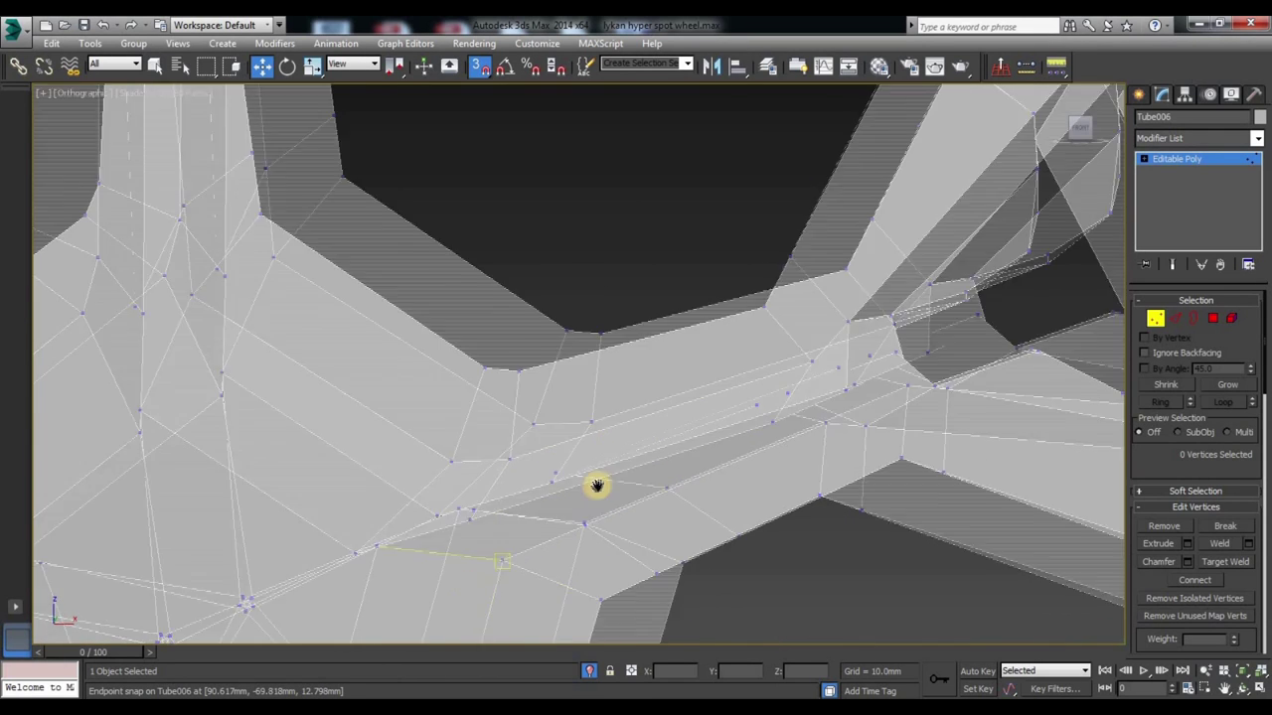
scroll(576, 502, "down", 2)
scroll(496, 536, "down", 1)
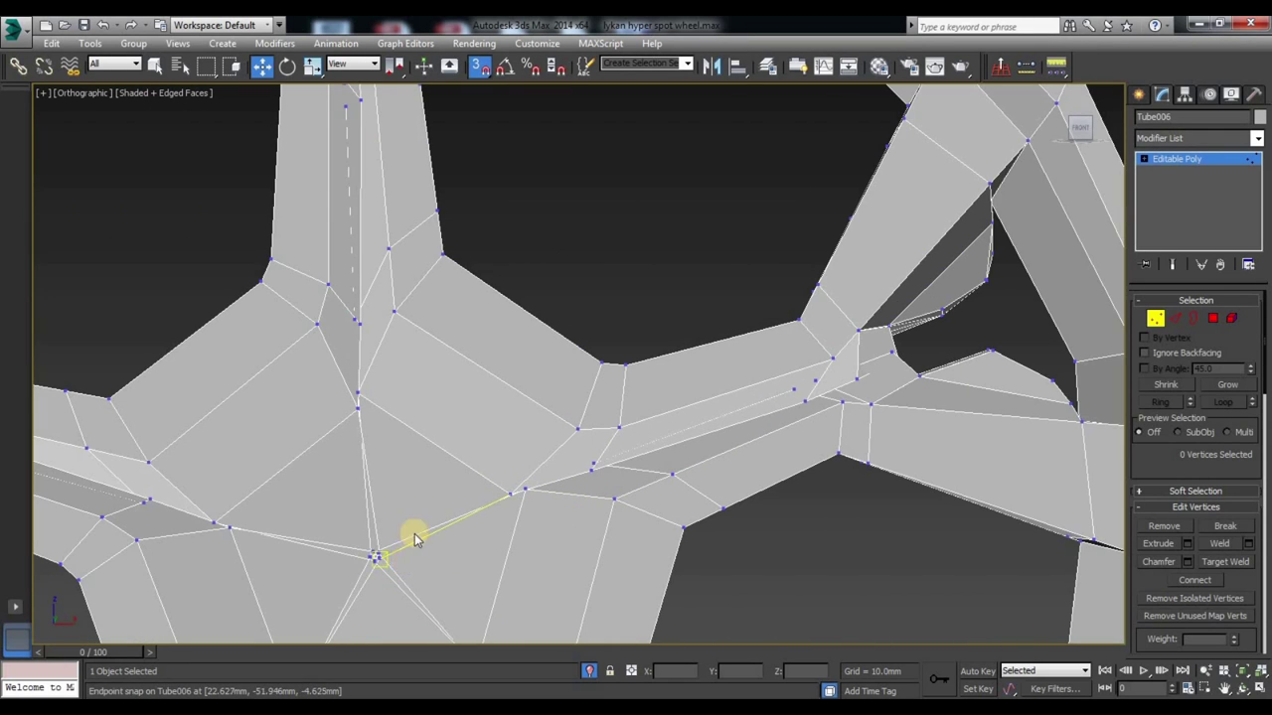
scroll(487, 444, "up", 2)
scroll(553, 483, "up", 2)
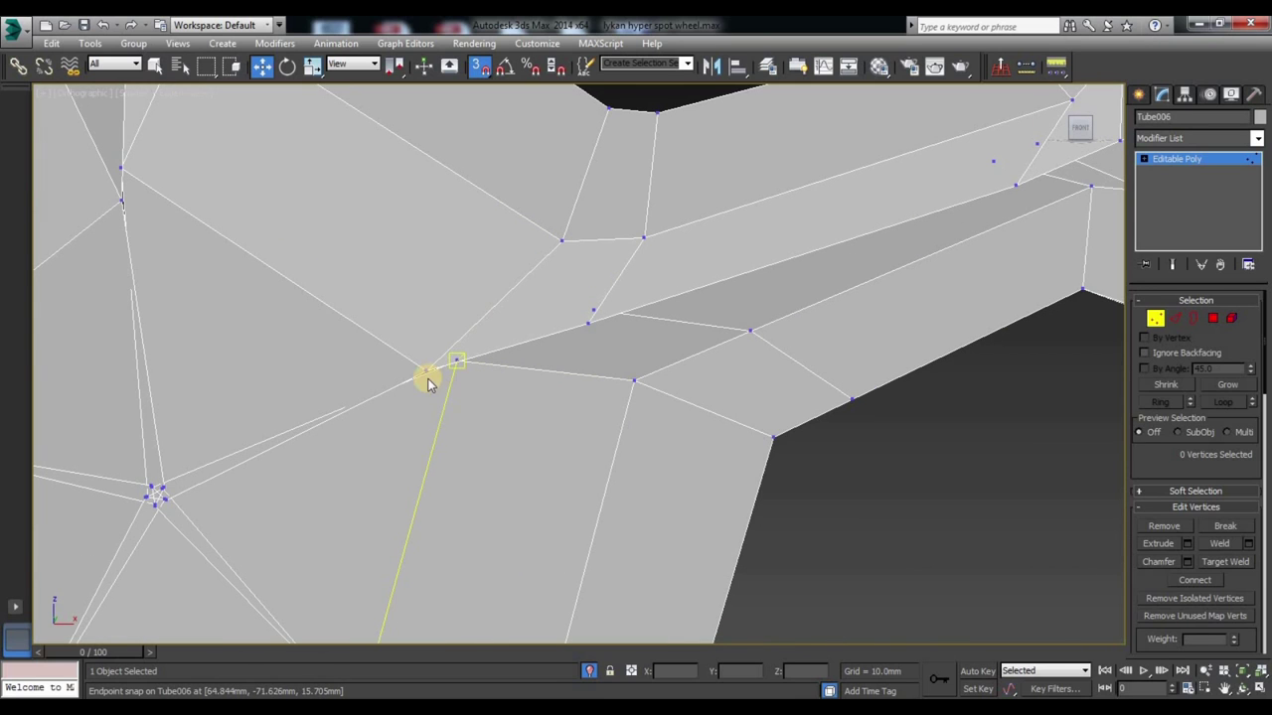
left_click_drag(427, 372, 454, 363)
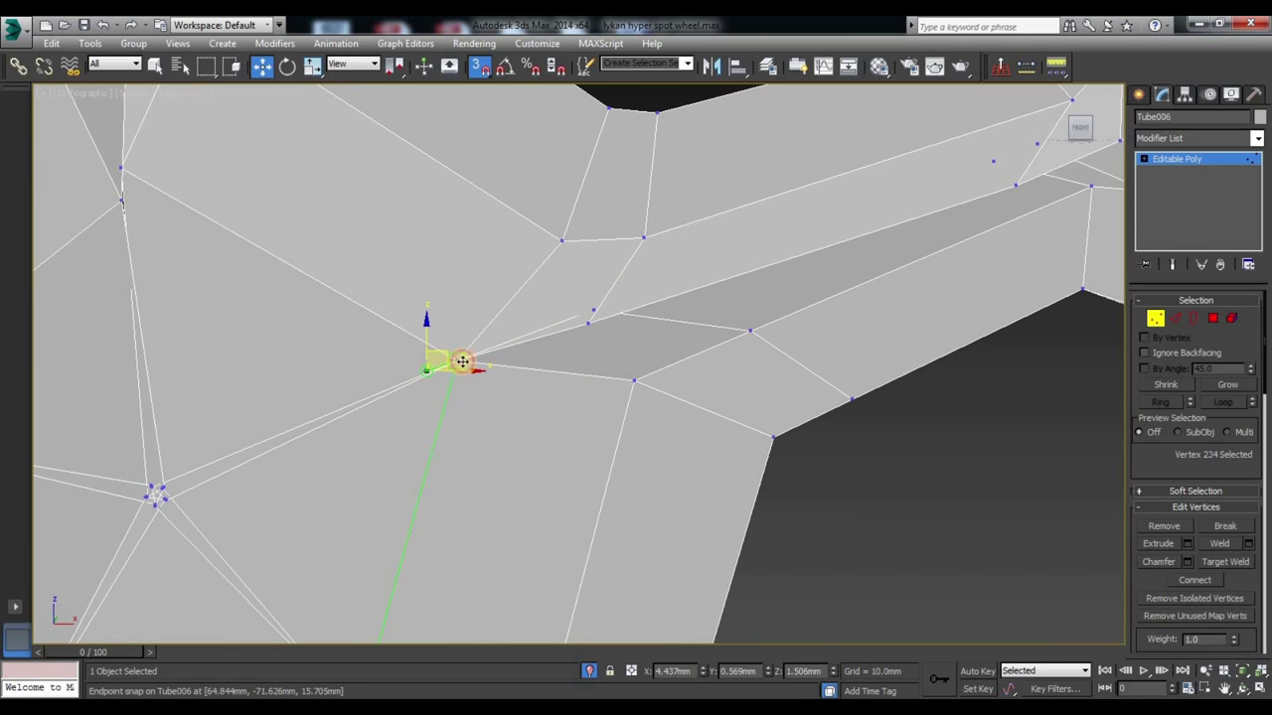
left_click(596, 349)
Step: Snap two more spoke-edge vertices onto adjacent endpoints
scroll(596, 352, "up", 3)
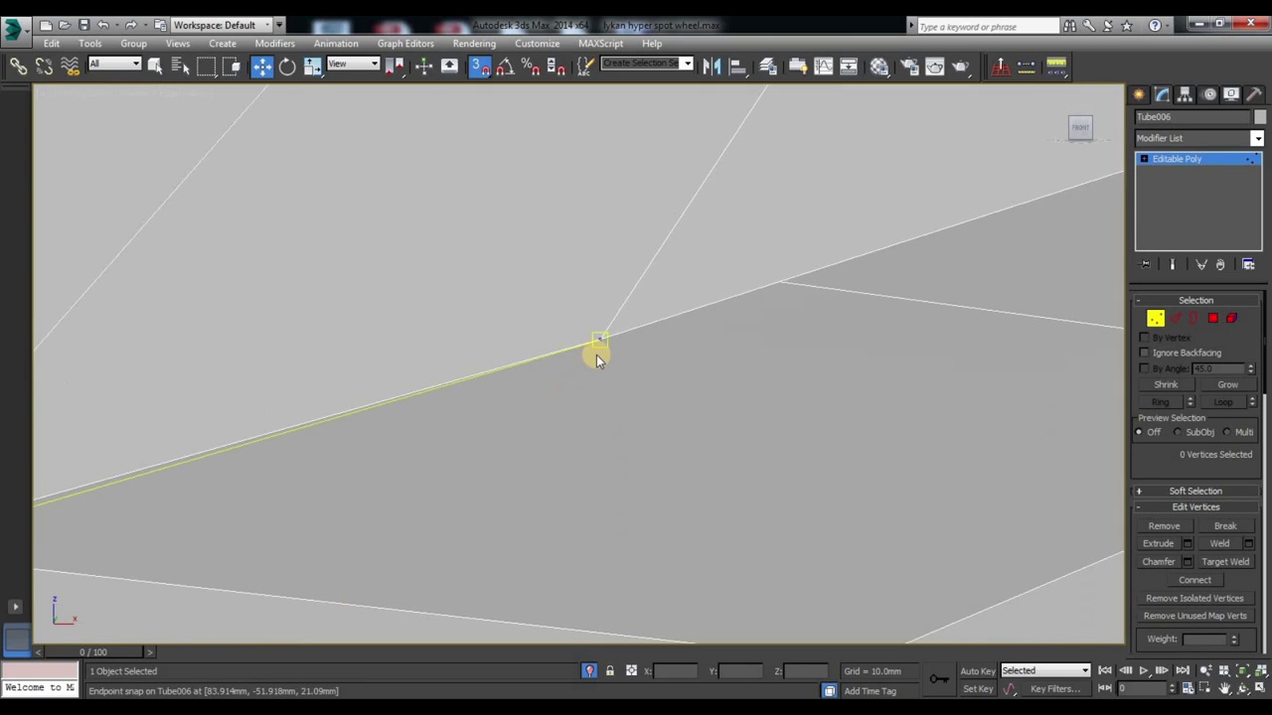
scroll(608, 357, "down", 2)
left_click_drag(610, 356, 610, 335)
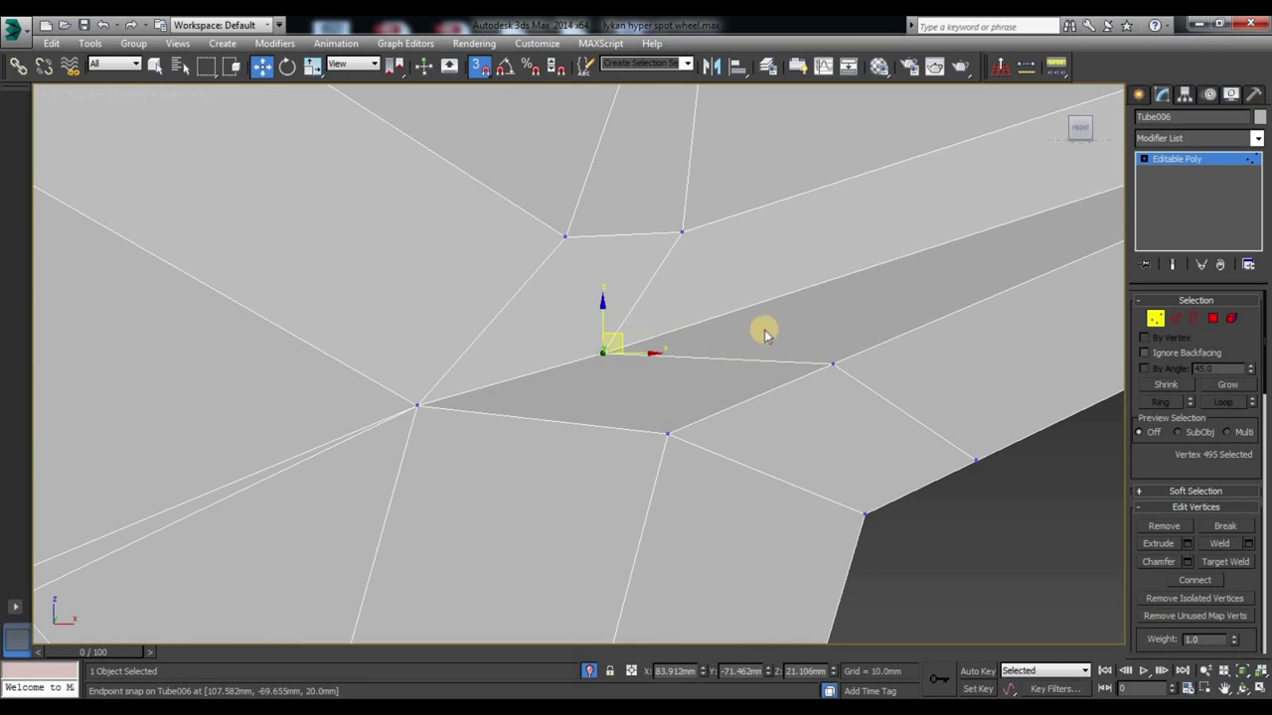
middle_click_drag(761, 329, 729, 344, "alt")
left_click(596, 471)
middle_click_drag(607, 471, 631, 417)
scroll(630, 417, "up", 3)
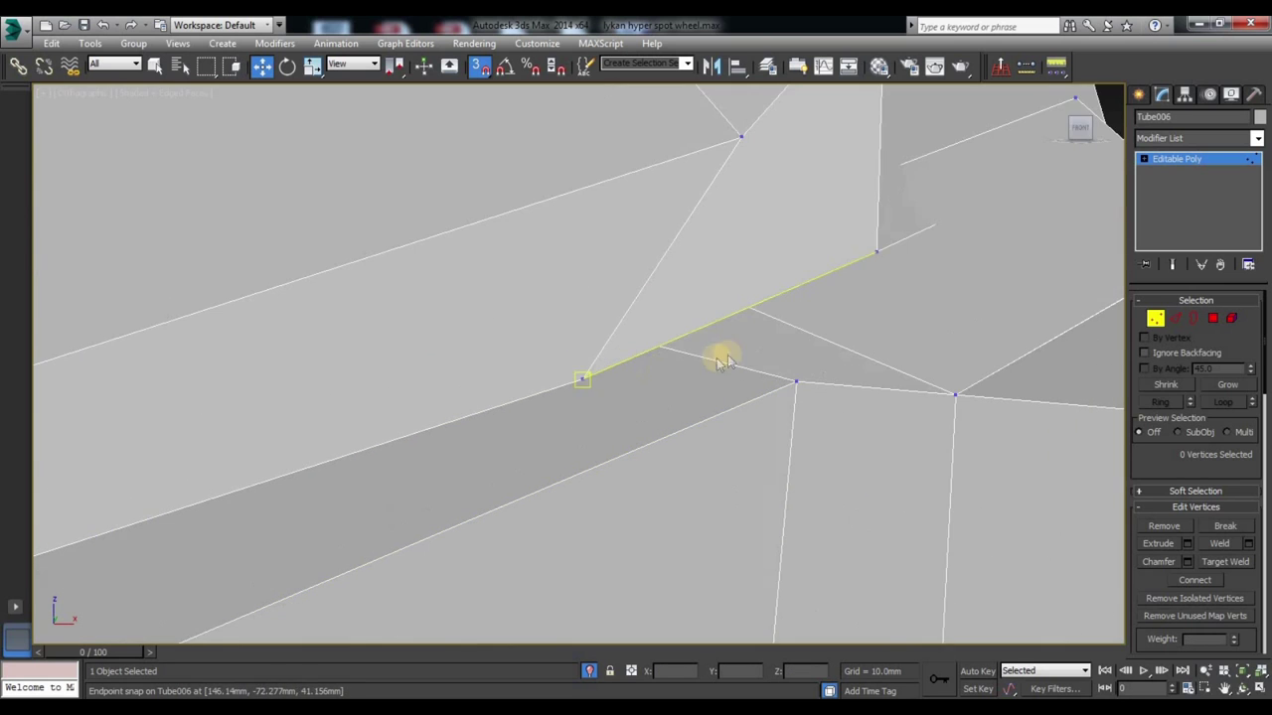
left_click_drag(528, 416, 460, 326)
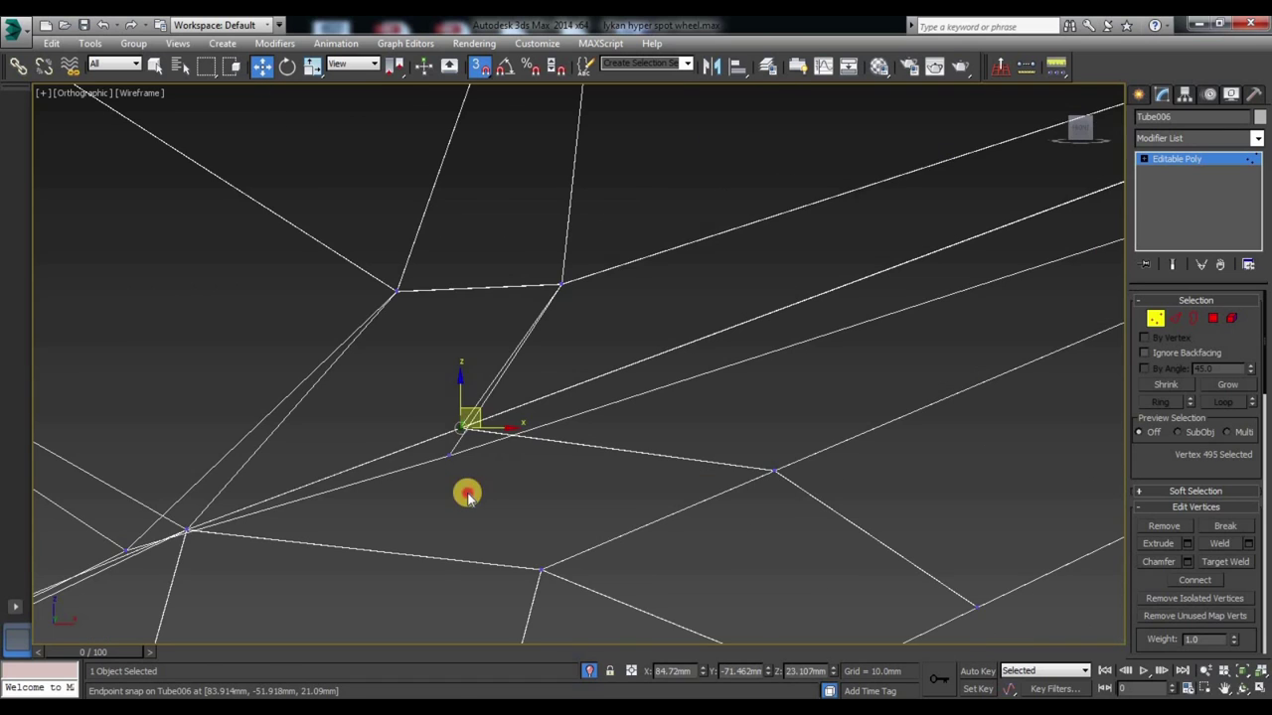
scroll(468, 495, "up", 2)
Step: Snap another spoke-edge vertex onto a nearby endpoint, checking it in wireframe
left_click(468, 446)
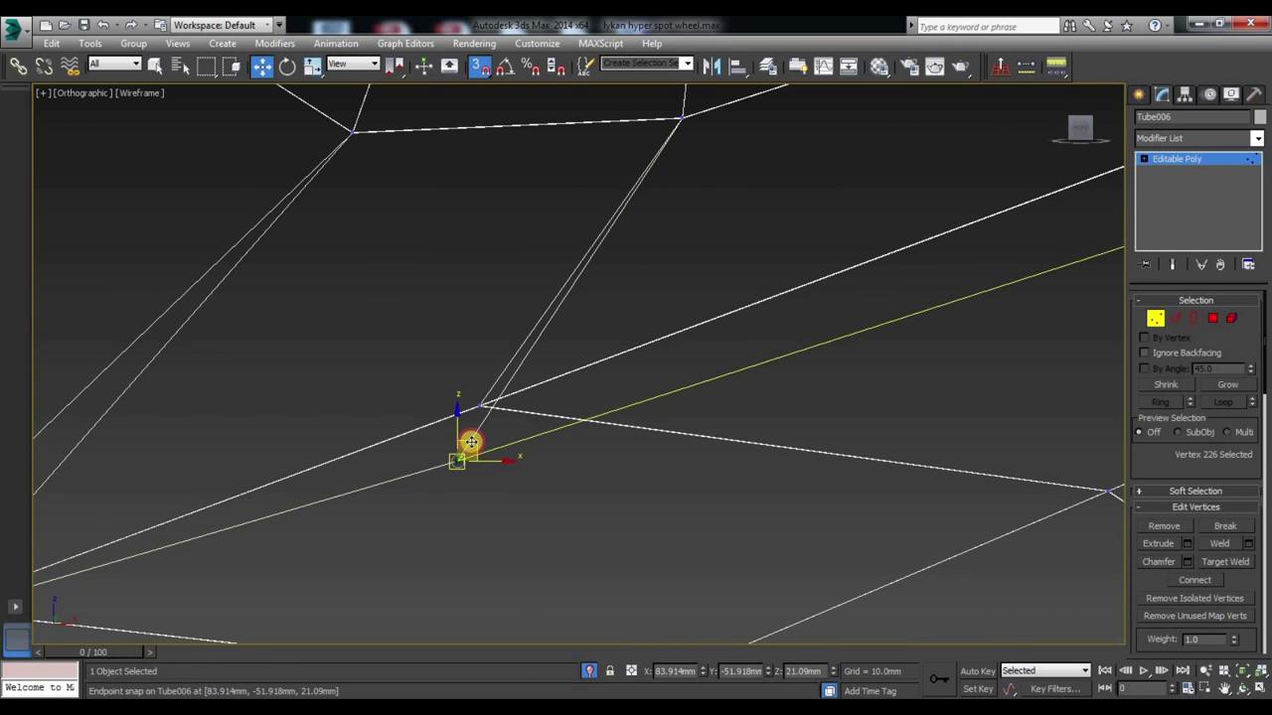
scroll(636, 465, "down", 2)
left_click_drag(636, 465, 725, 437)
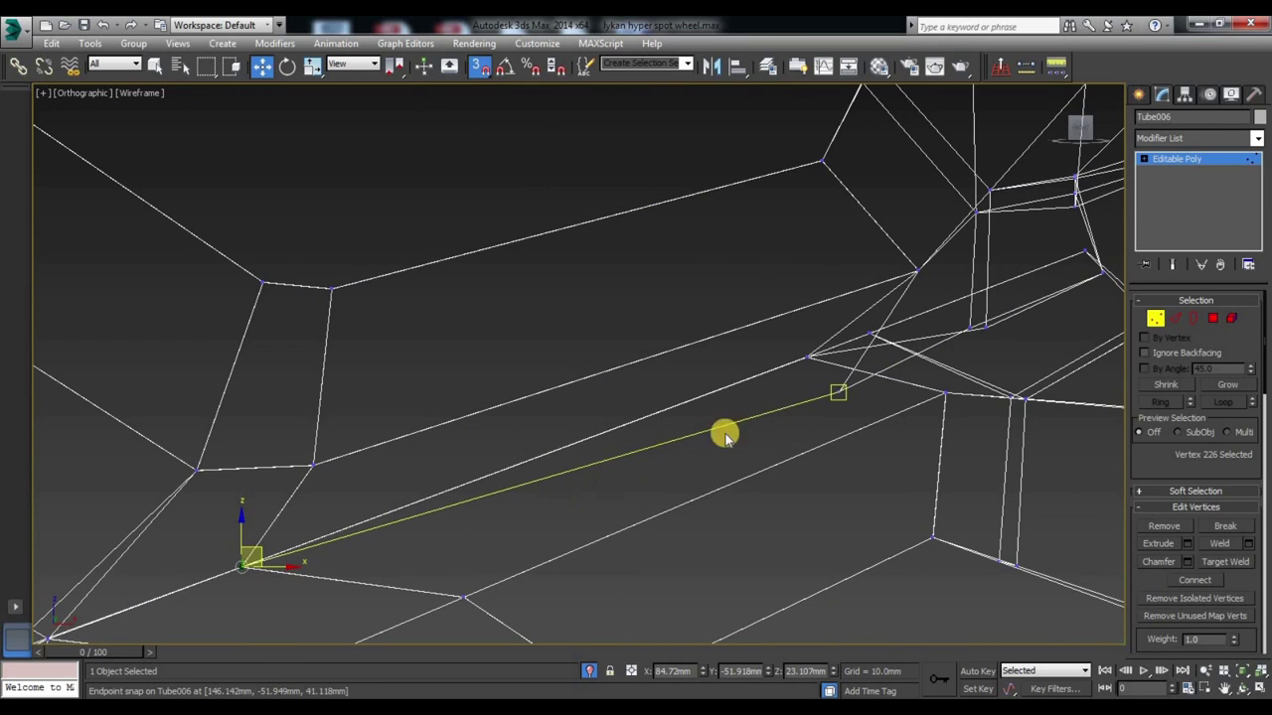
key("F3")
middle_click_drag(780, 437, 705, 465, "alt")
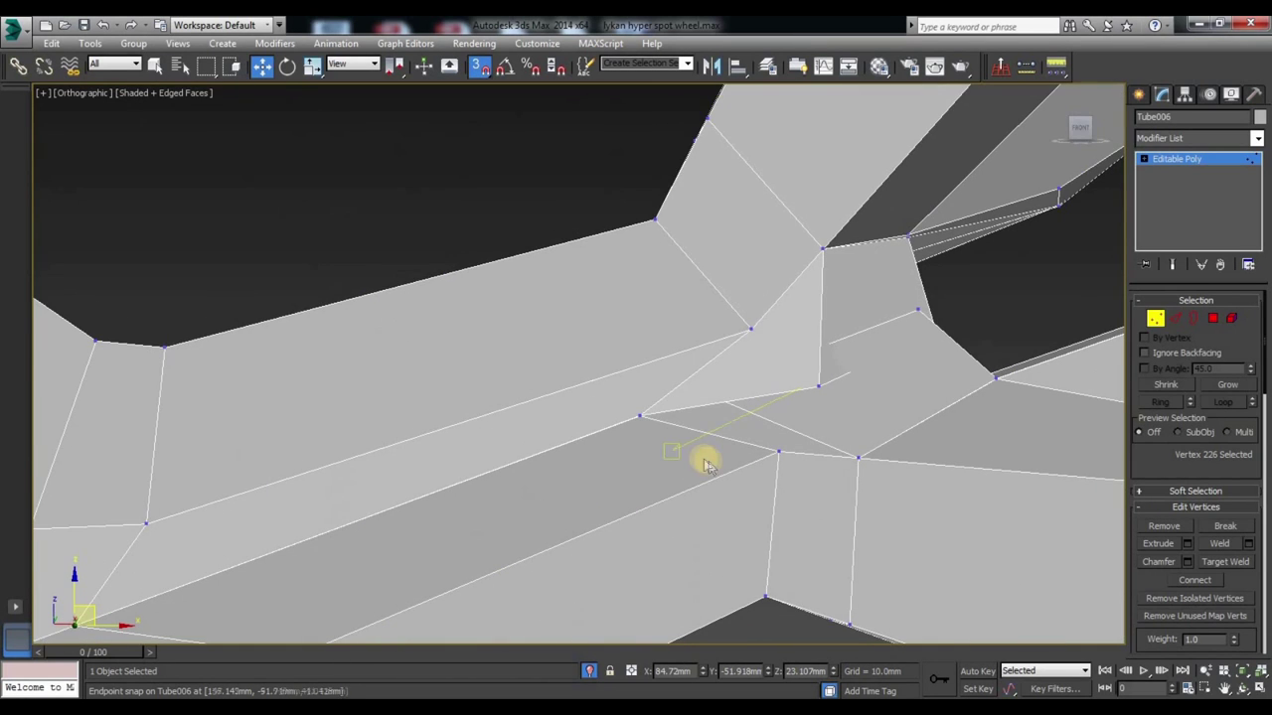
key("F3")
left_click_drag(672, 451, 642, 422)
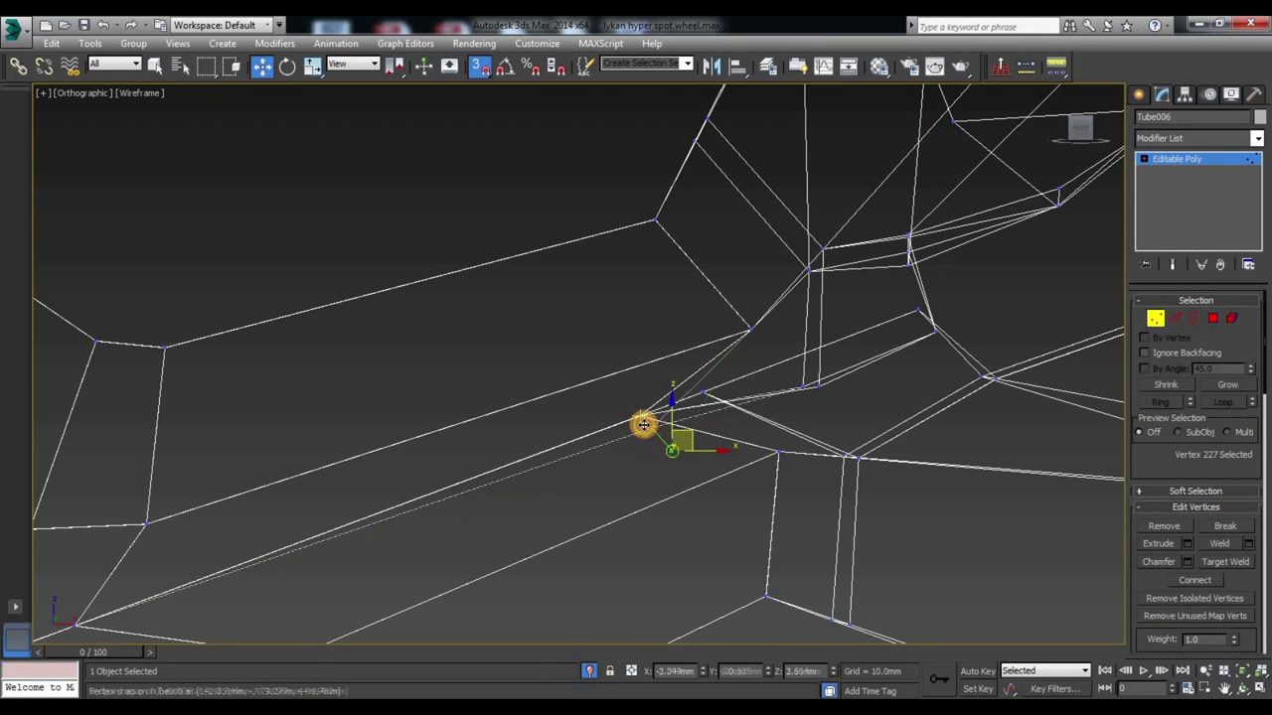
mouse_move(641, 422)
middle_mouse_down("alt")
mouse_move(655, 488)
mouse_move(672, 454)
mouse_move(661, 474)
middle_mouse_up("alt")
key("F3")
key("F3")
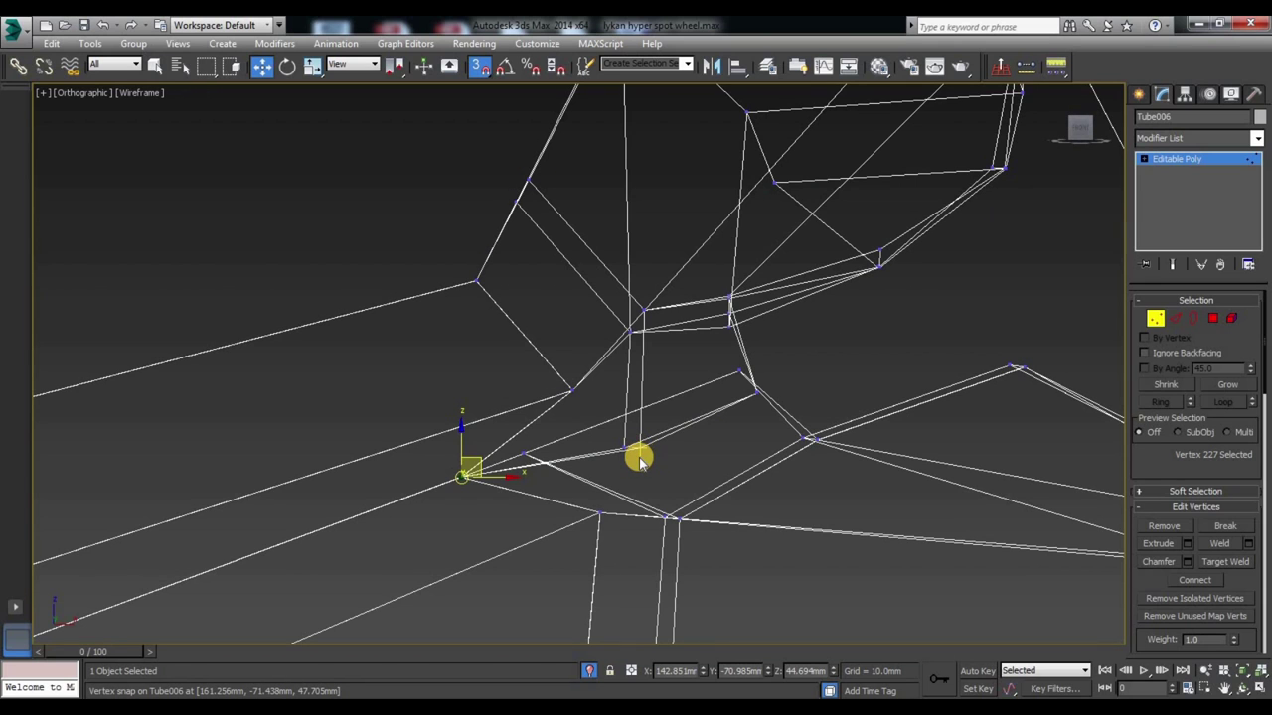
key("F3")
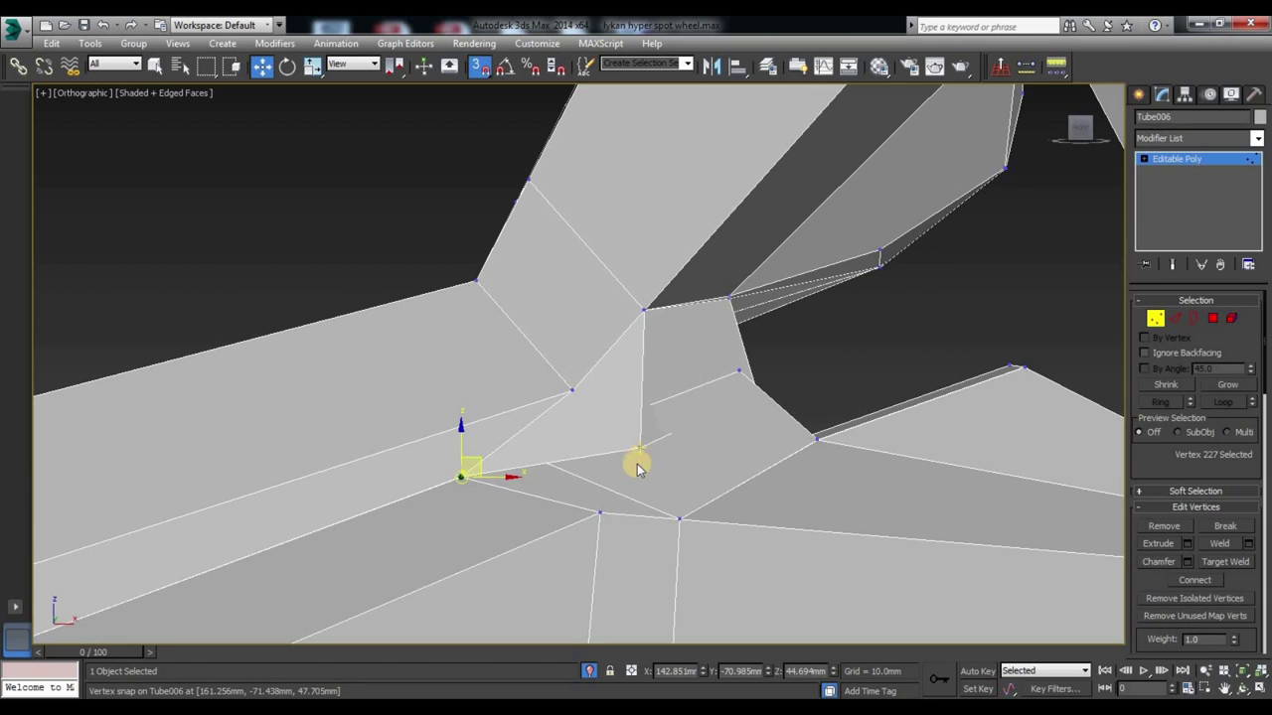
left_click_drag(629, 445, 594, 416)
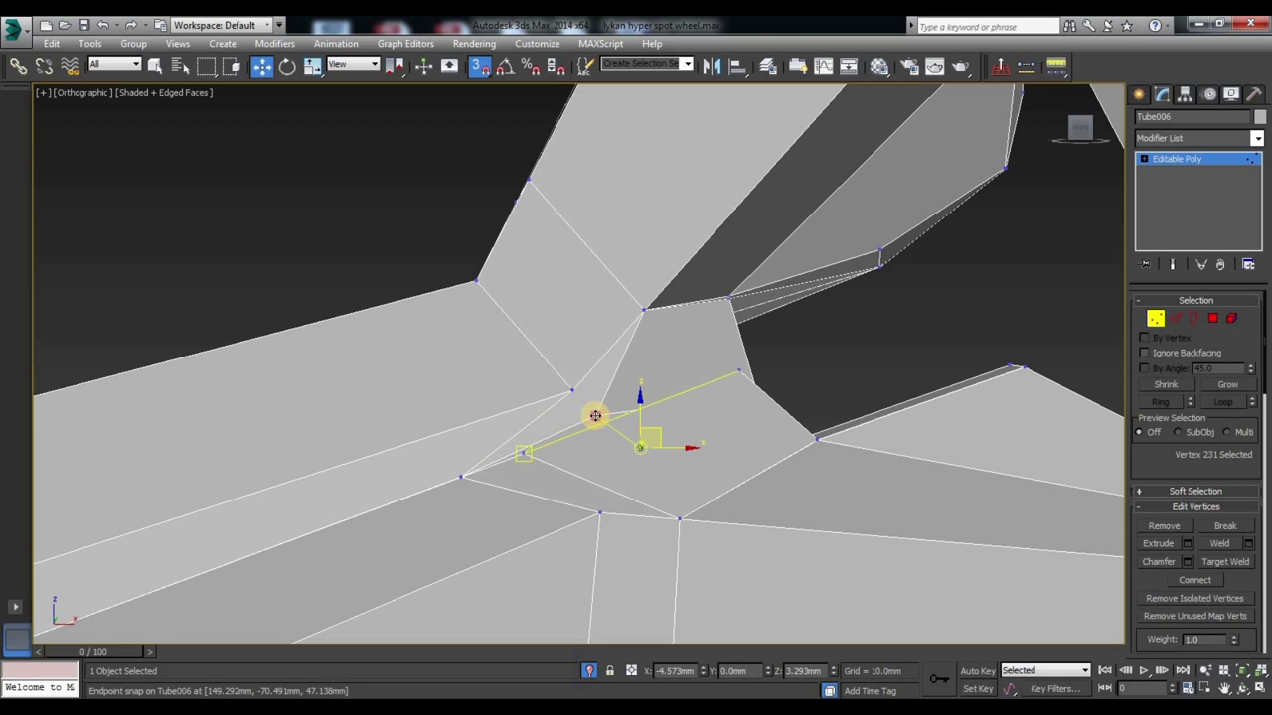
left_click_drag(594, 415, 517, 455)
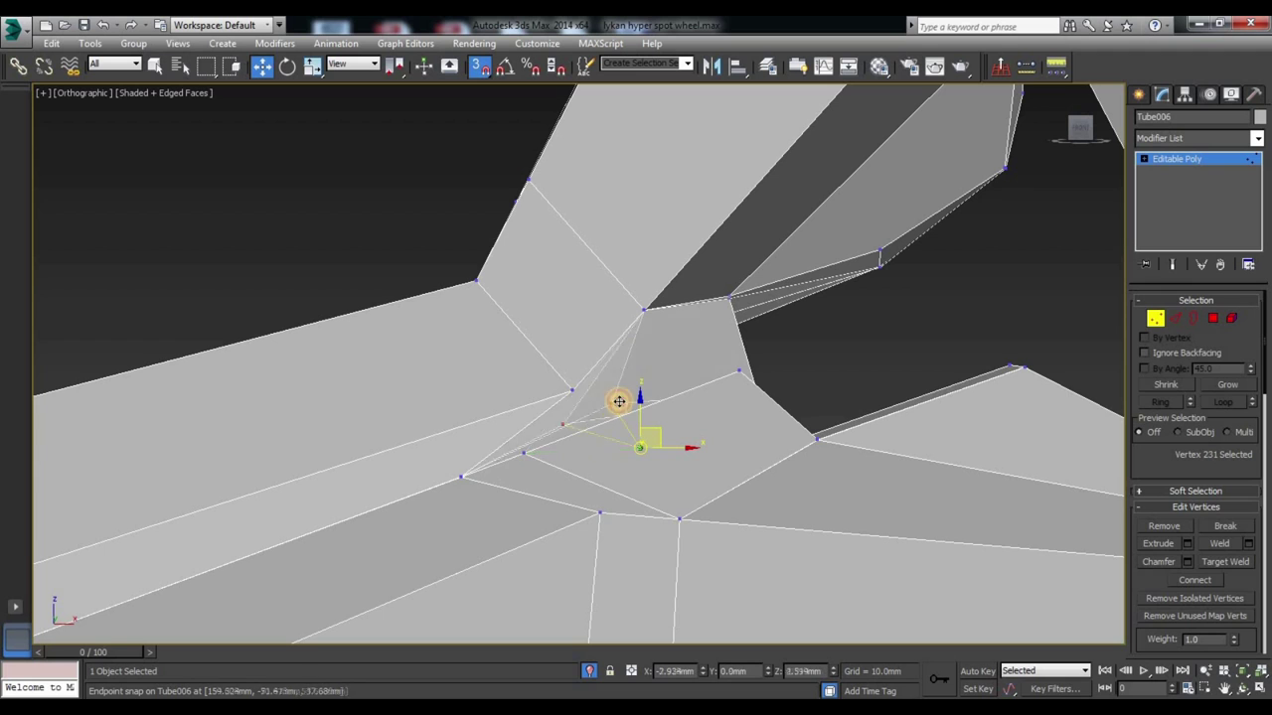
left_click_drag(516, 455, 526, 454)
Step: Move junction vertices up onto nearby edge endpoints
scroll(711, 489, "up", 3)
key("F3")
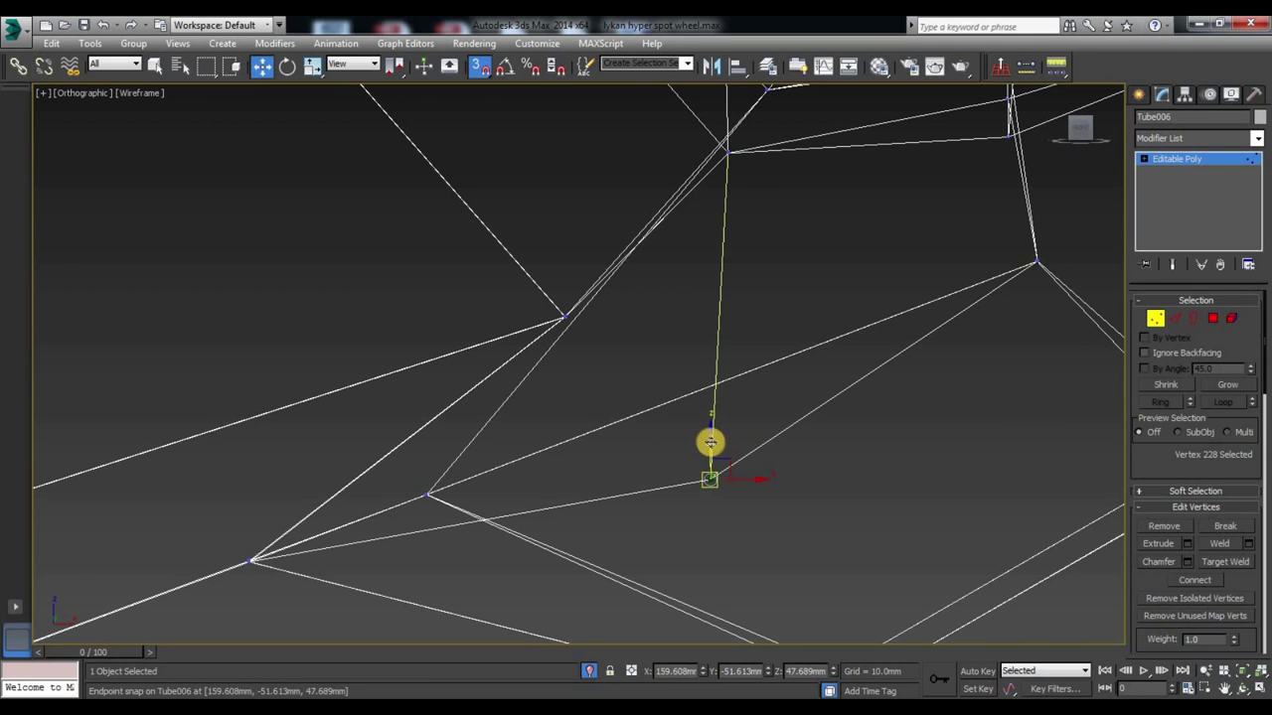
left_click_drag(710, 435, 675, 331)
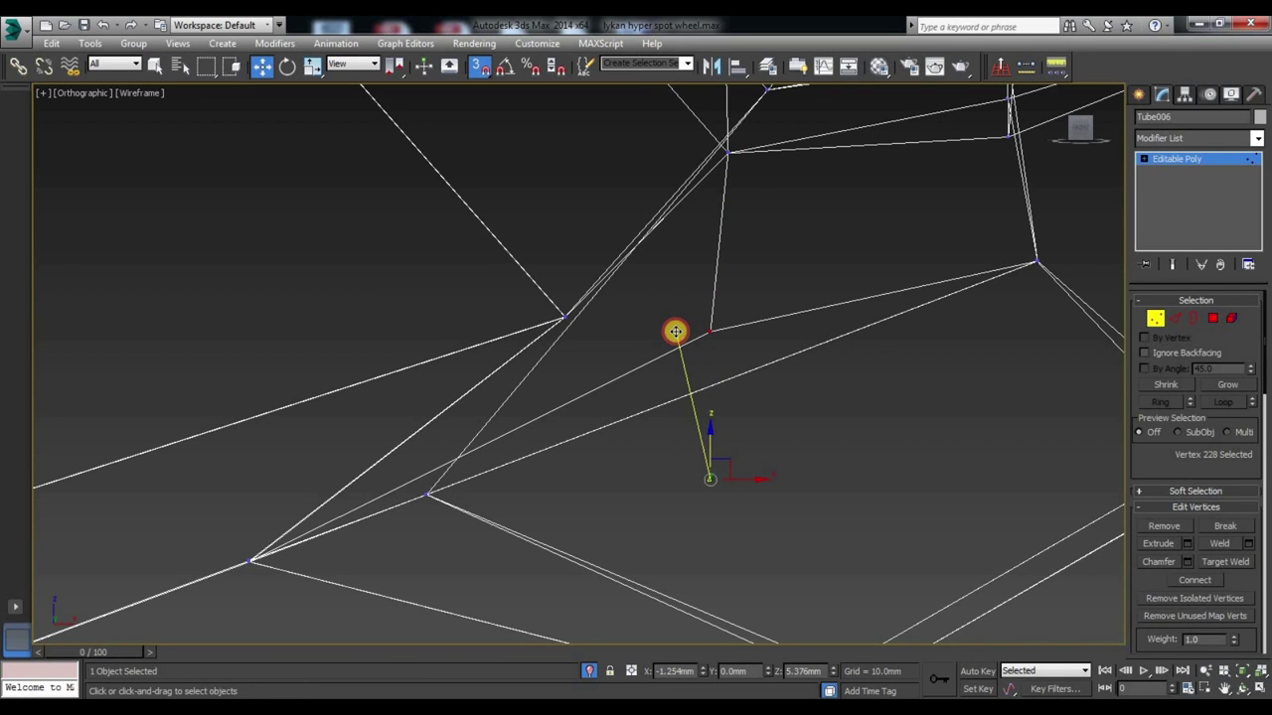
scroll(411, 483, "up", 3)
scroll(417, 488, "up", 3)
left_click_drag(460, 534, 462, 533)
left_click(462, 533)
mouse_move(462, 500)
left_mouse_down()
mouse_move(457, 483)
mouse_move(465, 501)
left_mouse_up()
left_click(452, 534)
Step: Slide two more junction vertices sideways along X
left_click(461, 534)
scroll(386, 524, "down", 2)
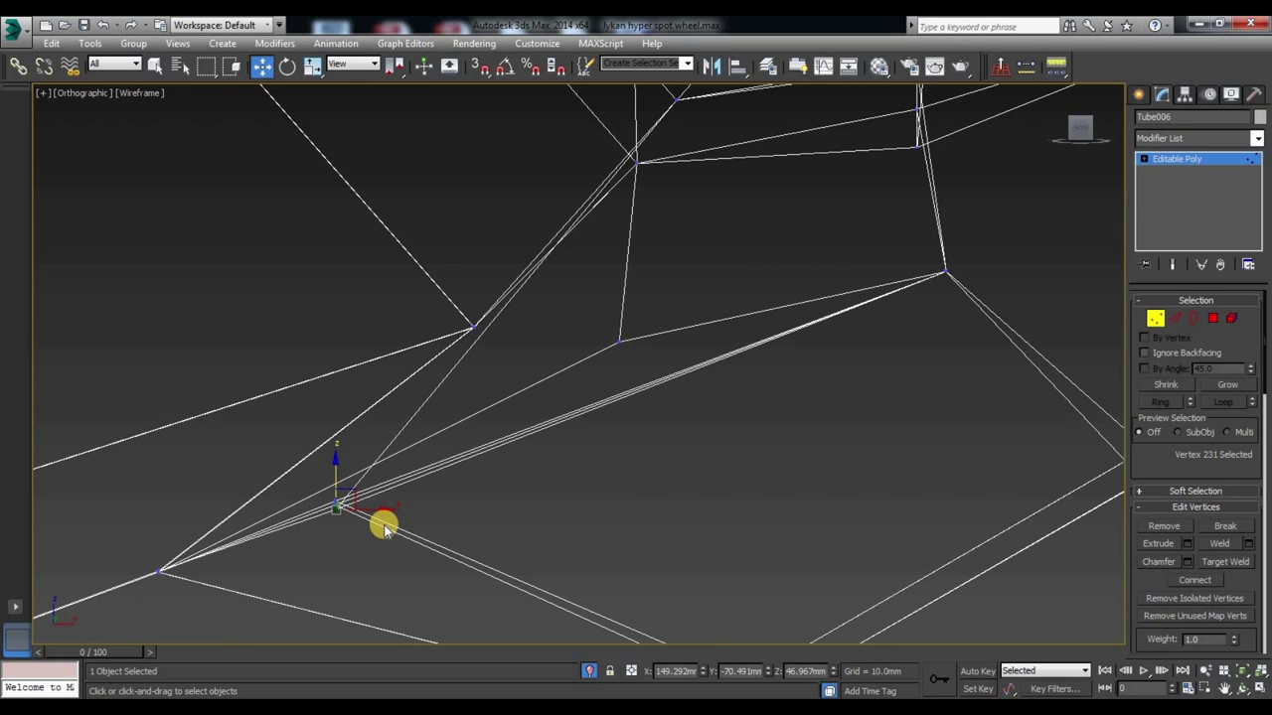
left_click_drag(379, 510, 423, 504)
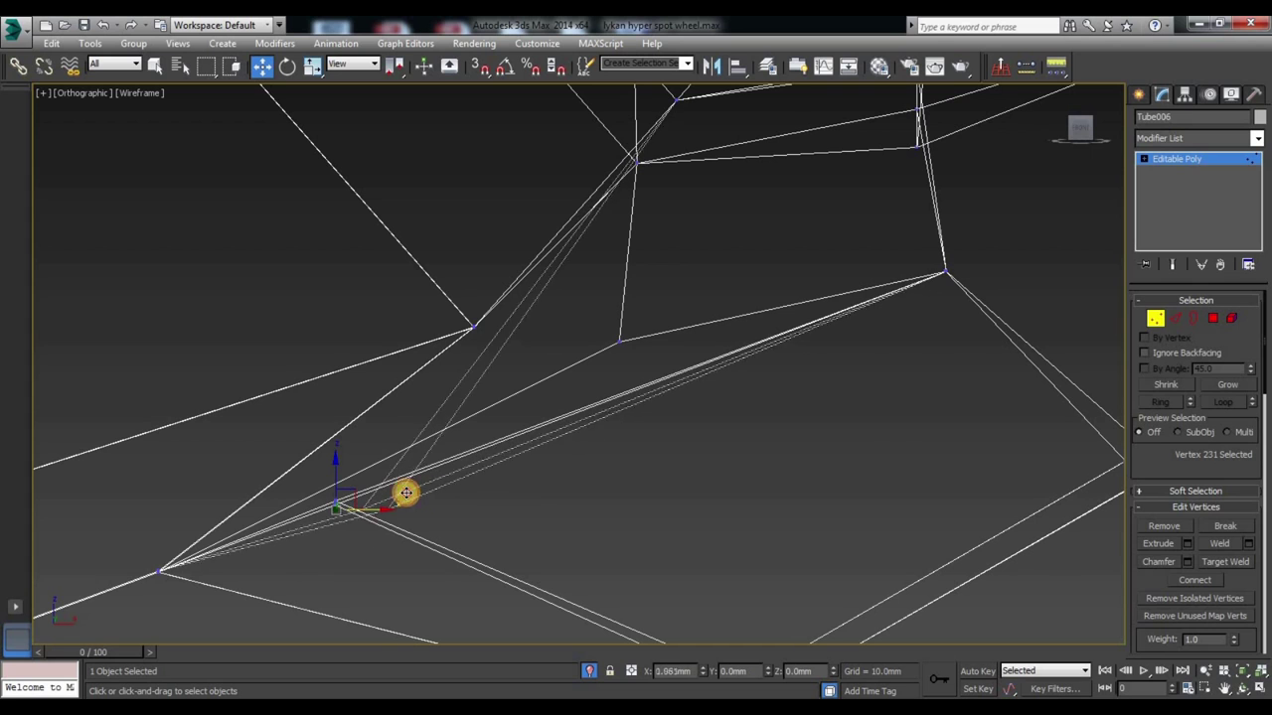
left_click(324, 514)
scroll(348, 492, "up", 3)
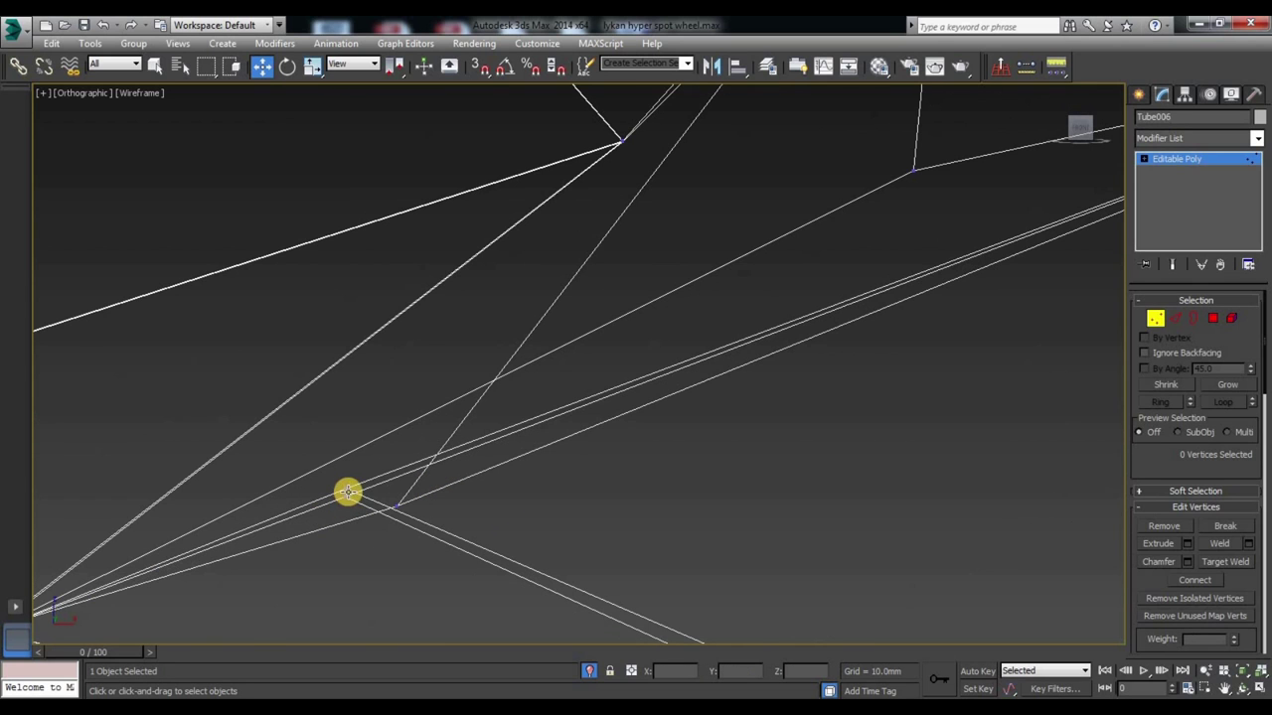
left_click(349, 488)
left_click_drag(392, 488, 734, 564)
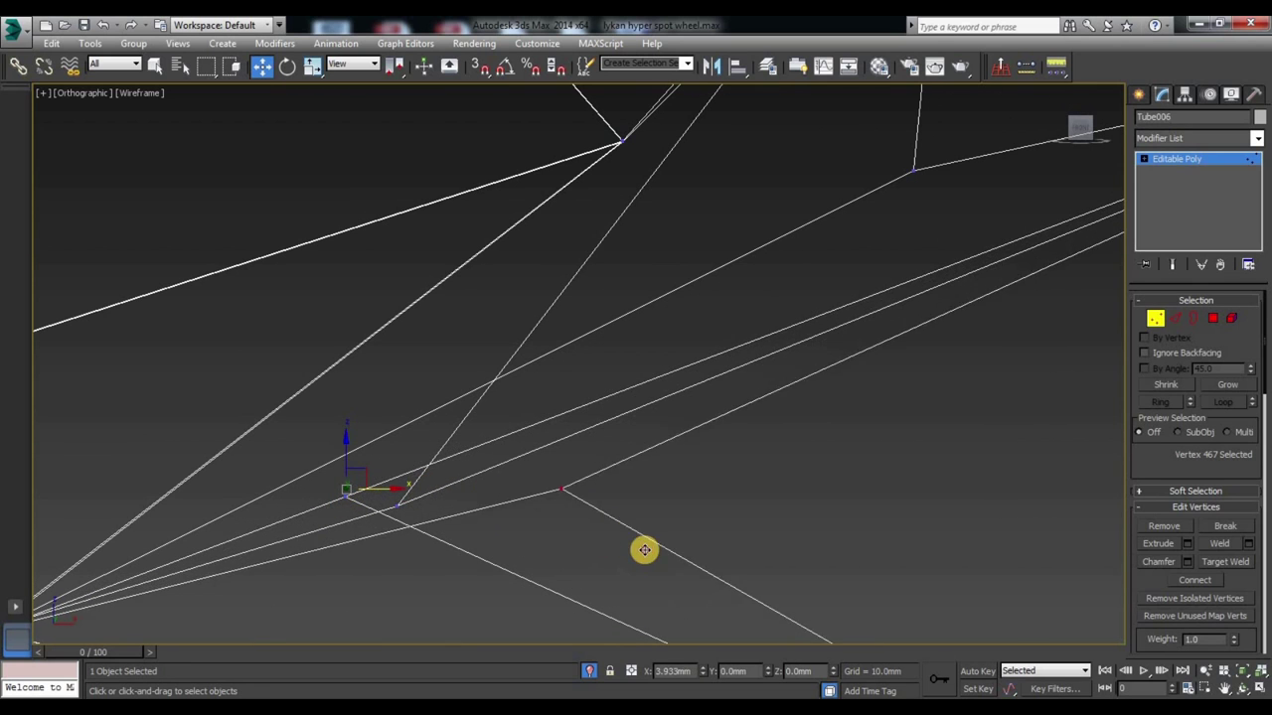
scroll(531, 526, "down", 3)
scroll(532, 518, "down", 2)
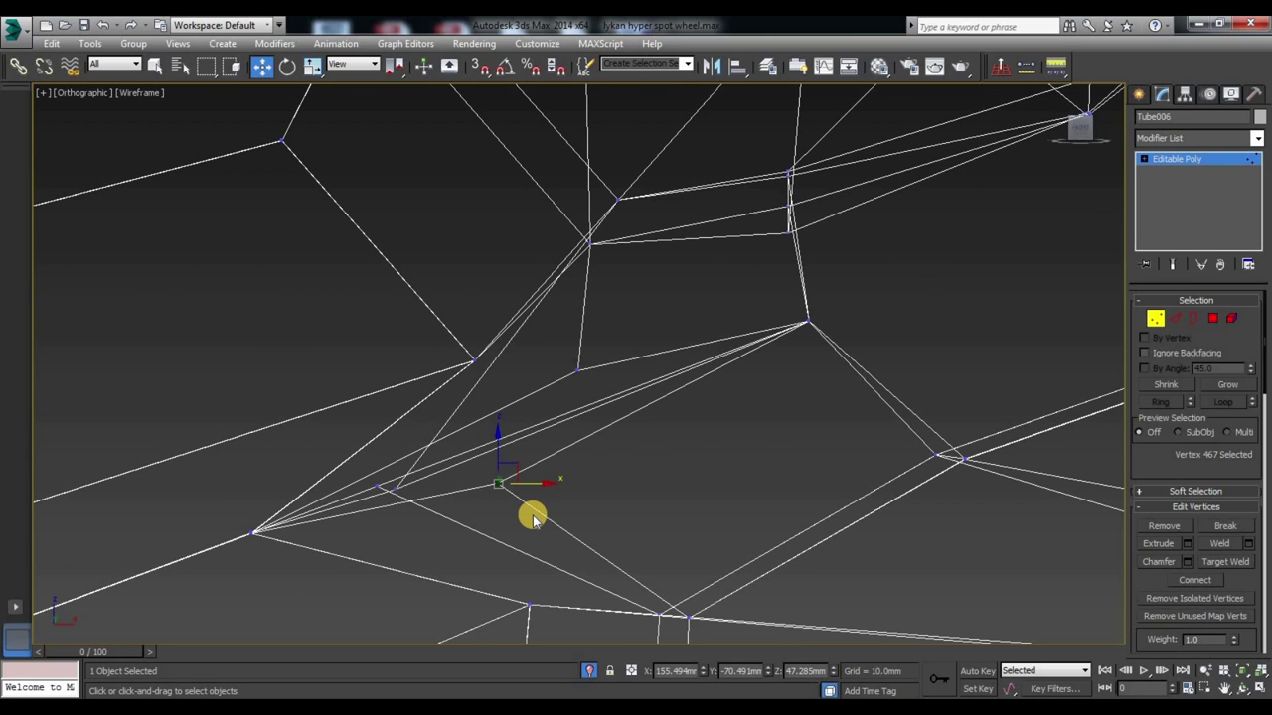
scroll(557, 513, "down", 3)
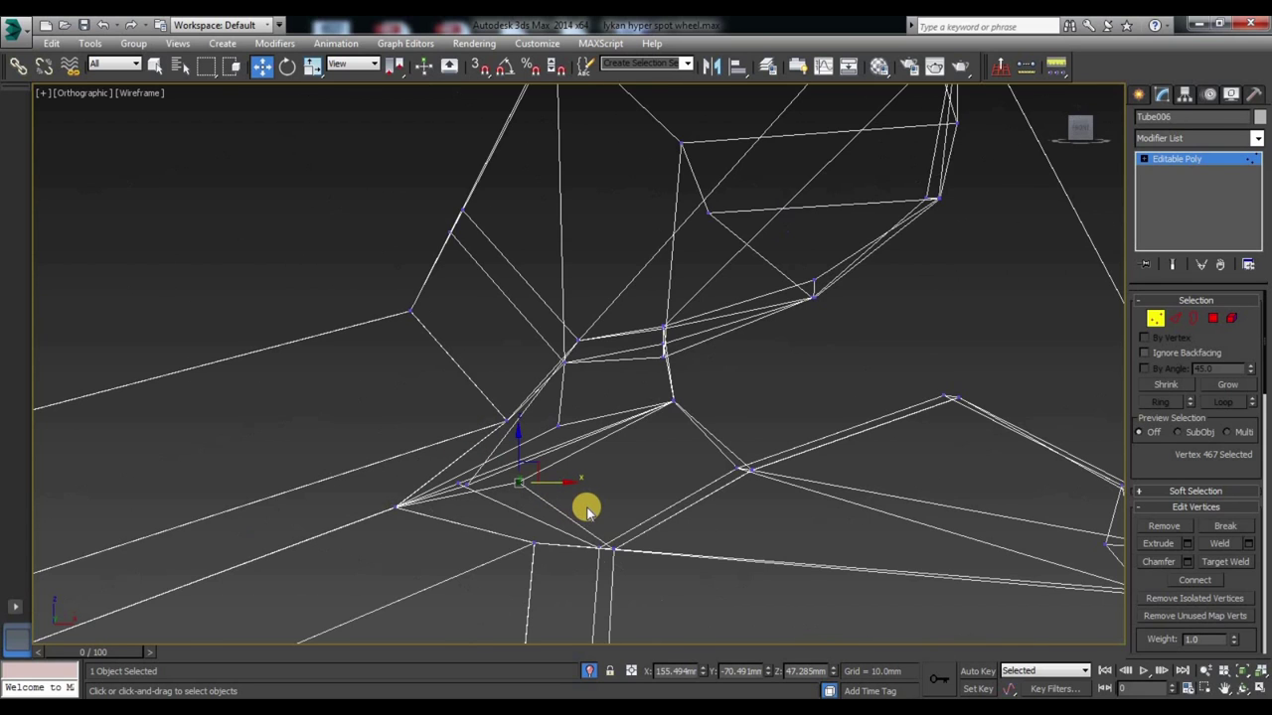
Step: Lower a spoke vertex to Z 18.506mm and pull its neighbour upward
key("F3")
middle_click_drag(582, 457, 606, 445)
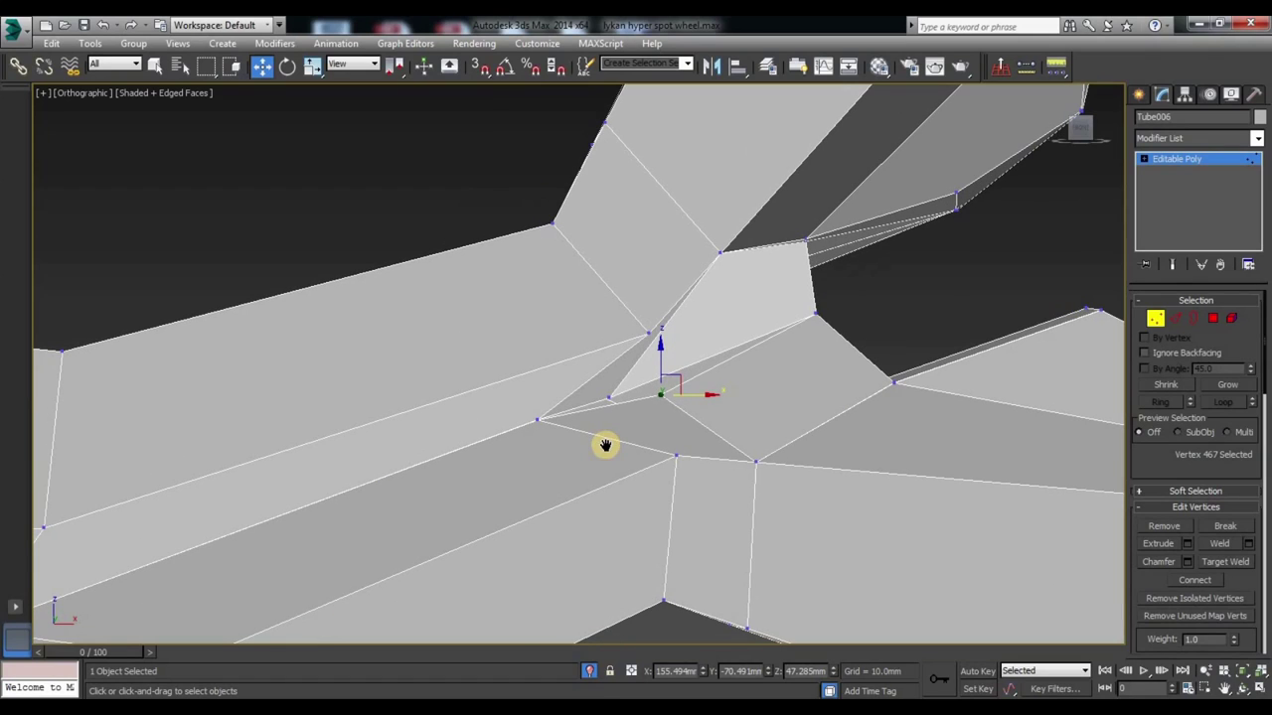
scroll(613, 378, "down", 2)
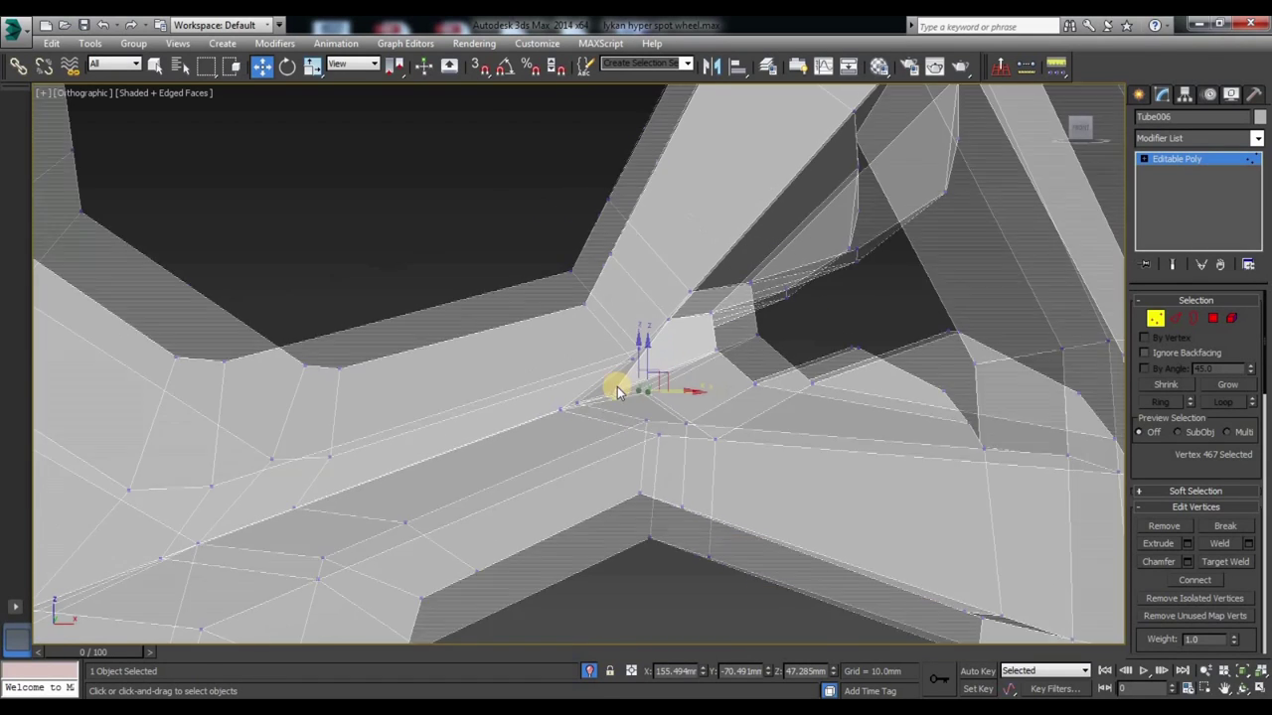
scroll(519, 275, "down", 2)
middle_click_drag(519, 276, 514, 352)
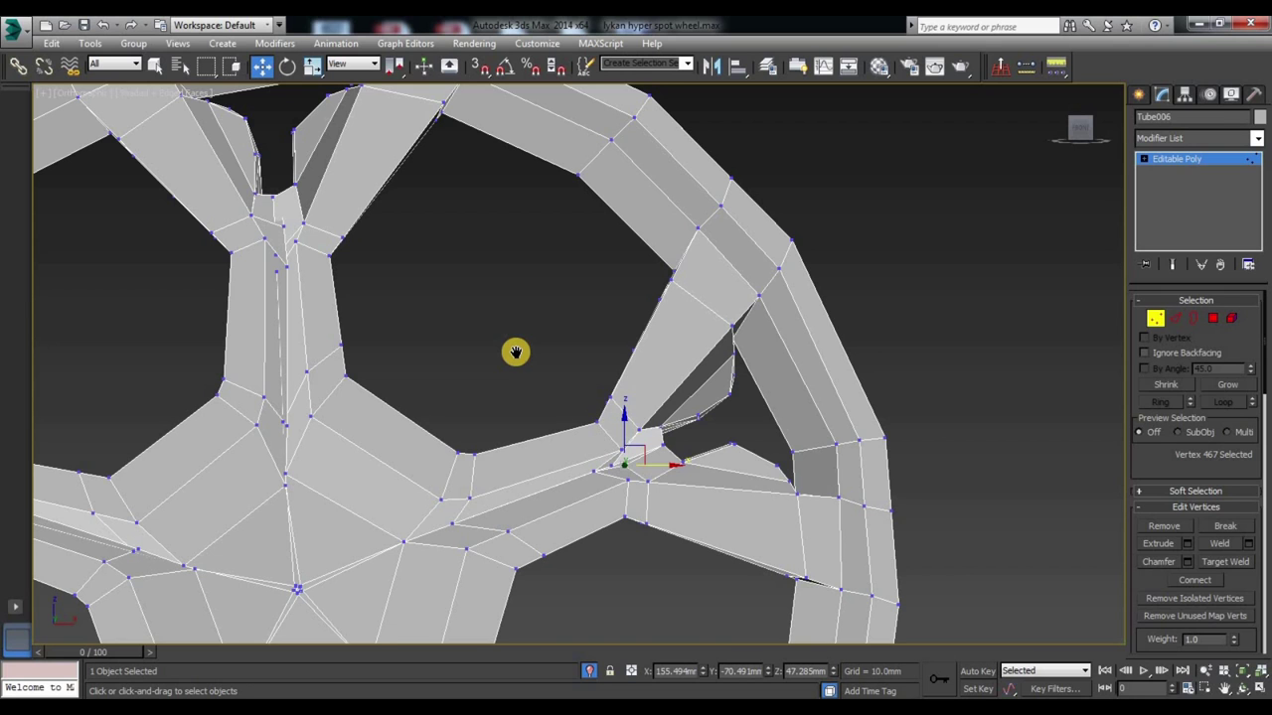
scroll(473, 530, "up", 3)
scroll(483, 547, "up", 1)
left_click(494, 449)
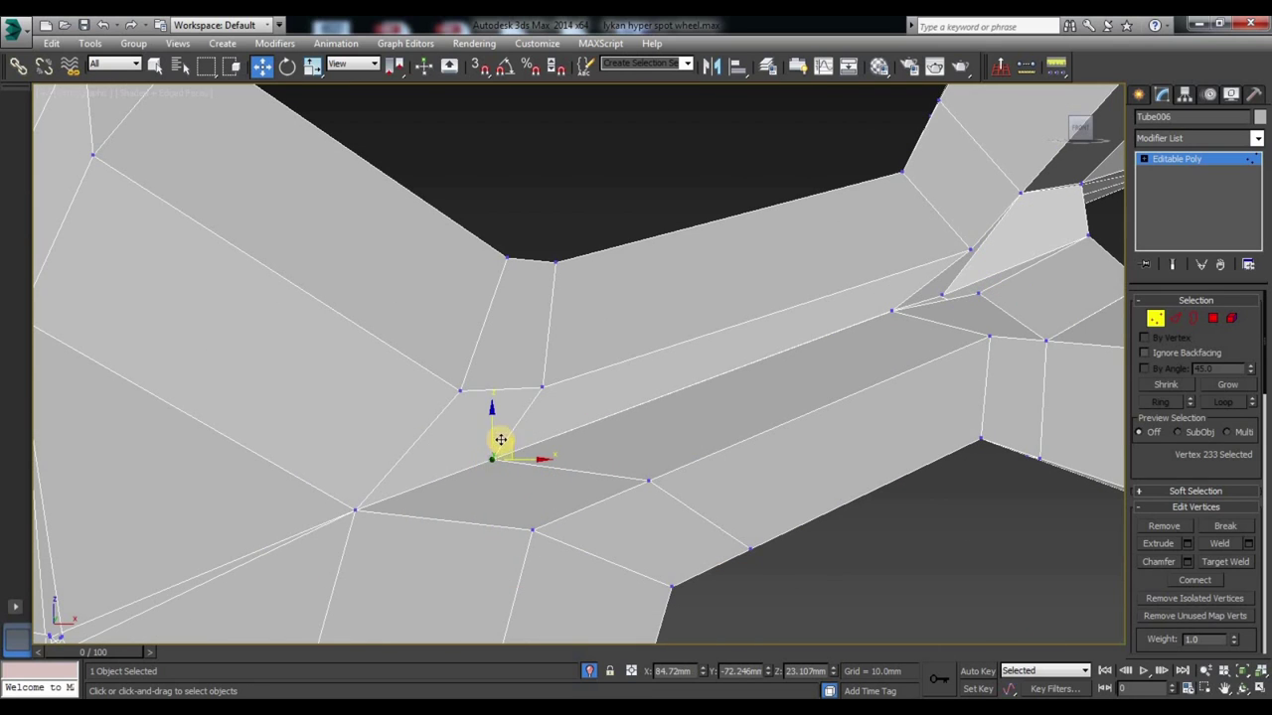
left_click_drag(496, 445, 655, 427)
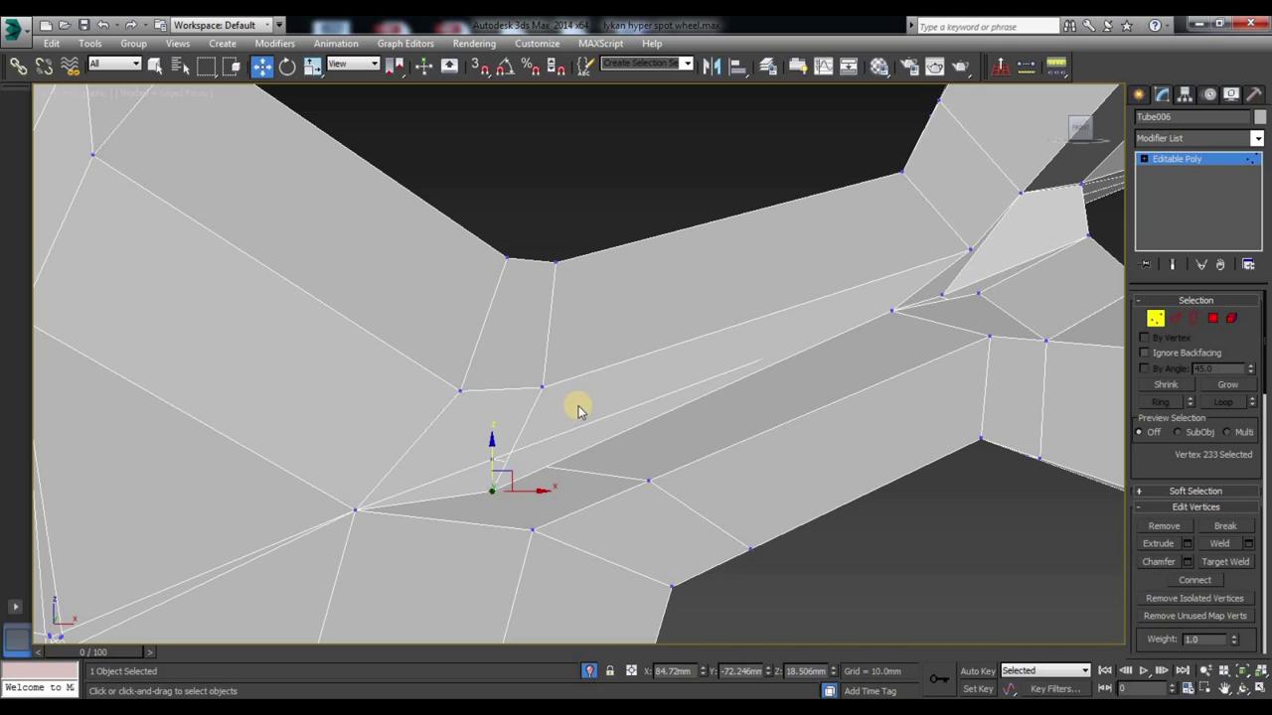
mouse_move(497, 491)
left_mouse_down()
mouse_move(494, 378)
mouse_move(482, 406)
left_mouse_up()
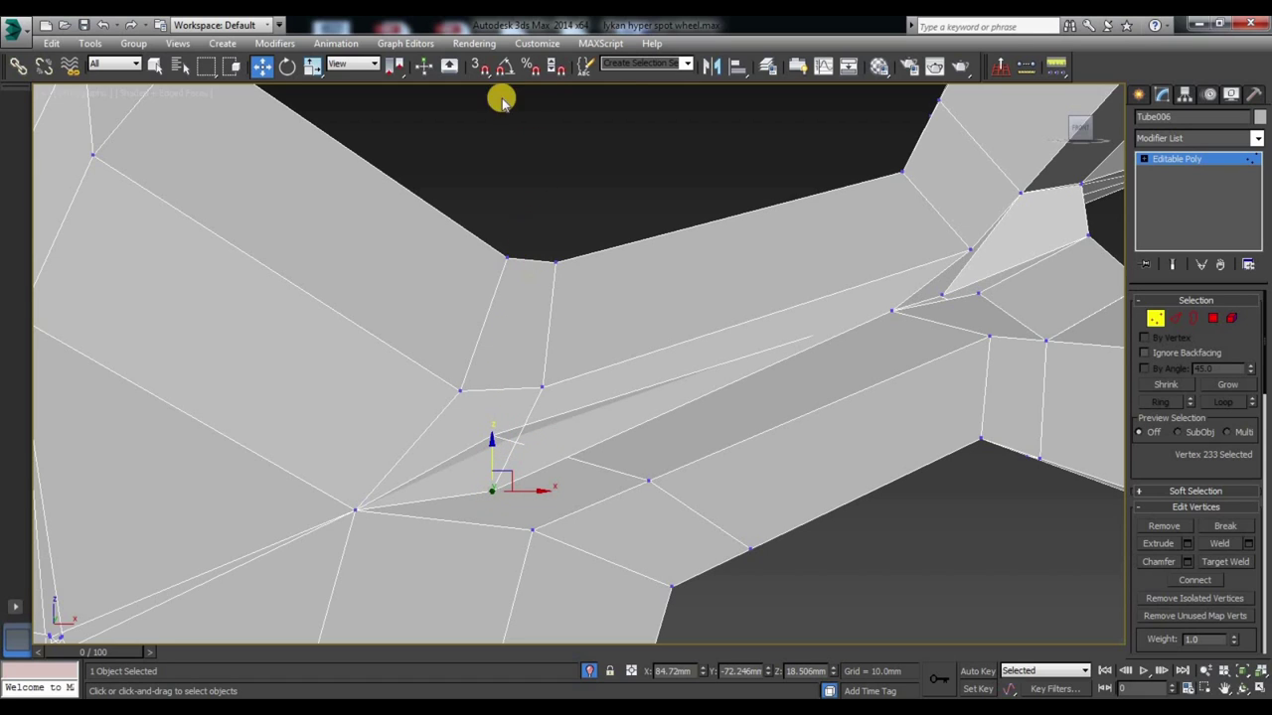
Step: Enable endpoint snapping and snap two junction vertices onto neighbouring points
left_click(480, 66)
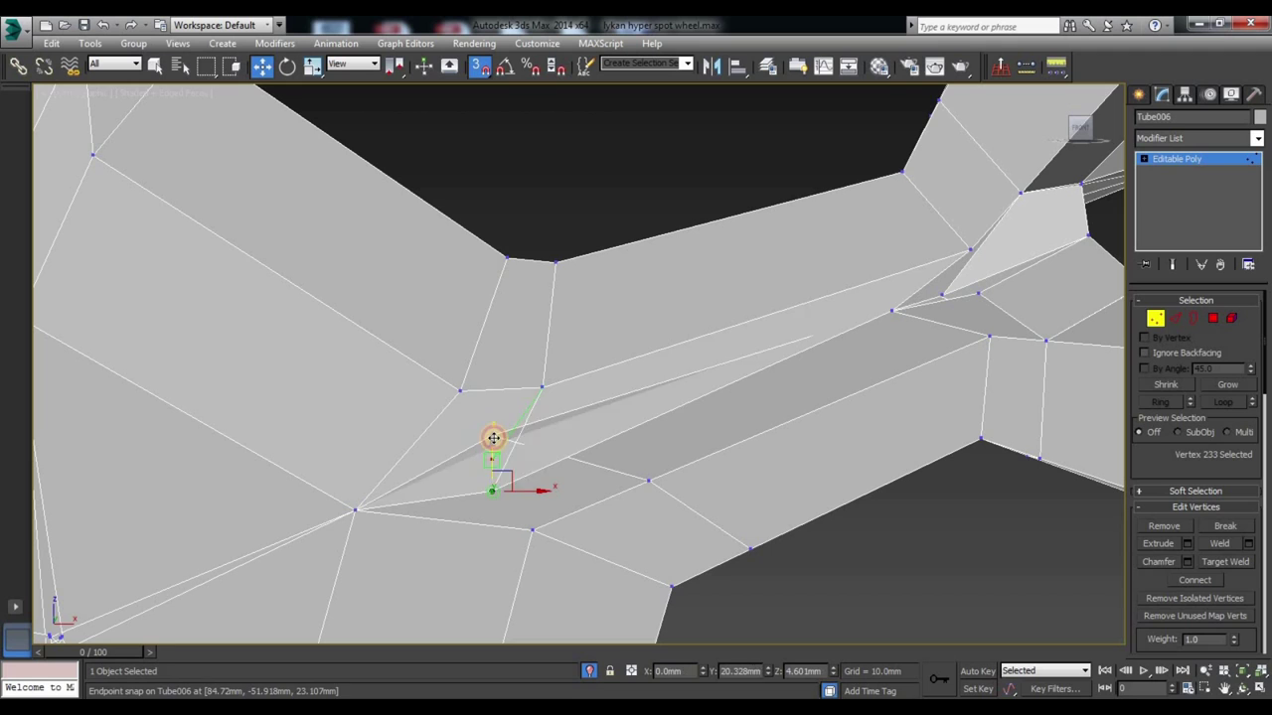
left_click_drag(493, 437, 494, 438)
left_click(463, 420)
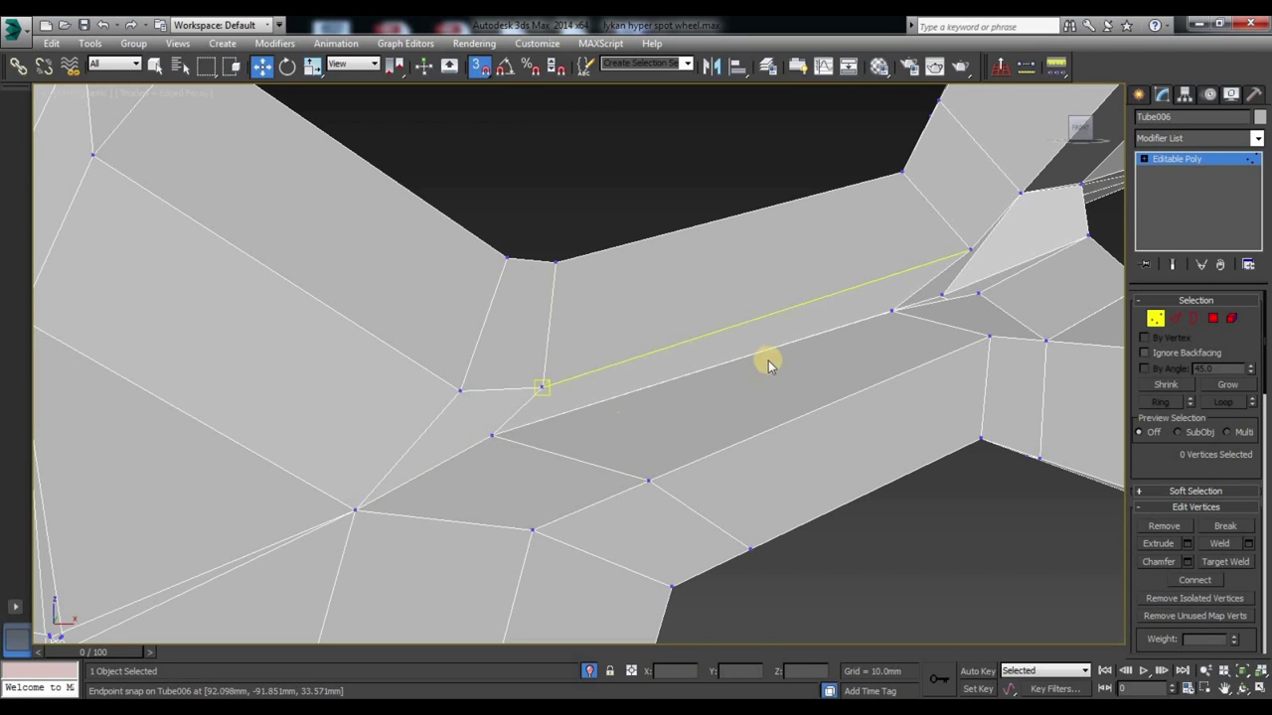
middle_click_drag(768, 363, 652, 458)
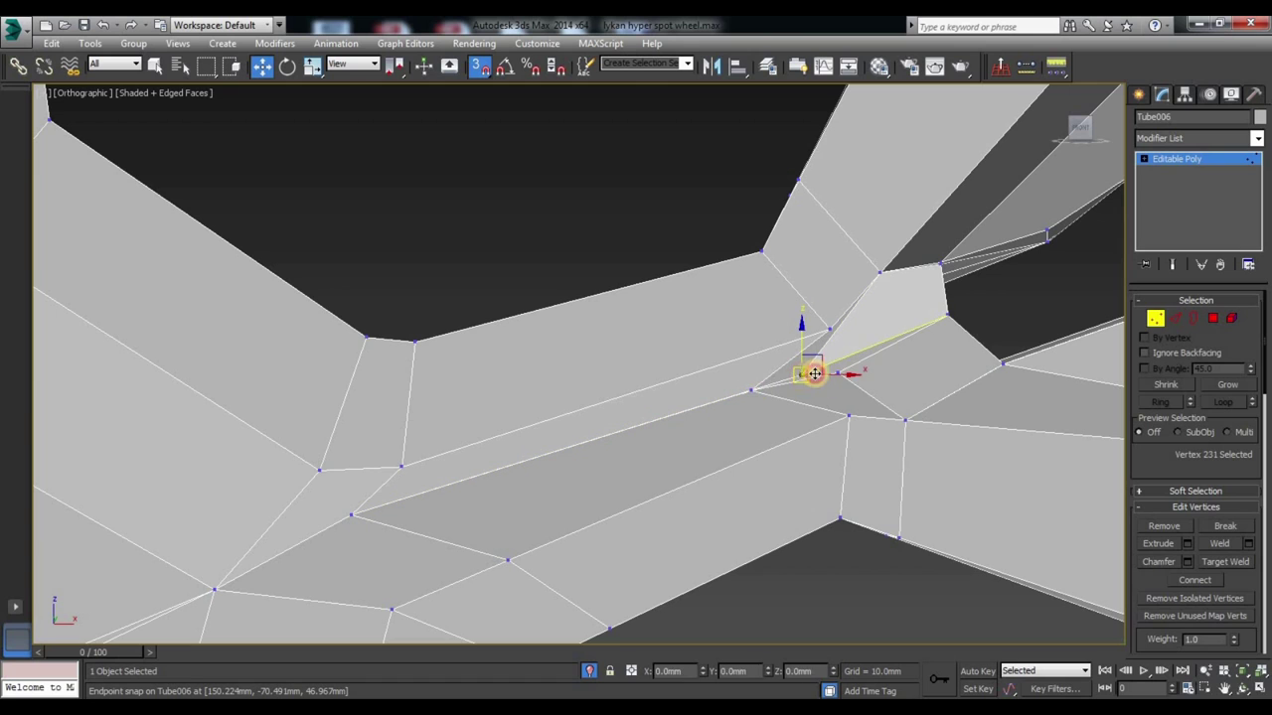
left_click_drag(808, 371, 841, 372)
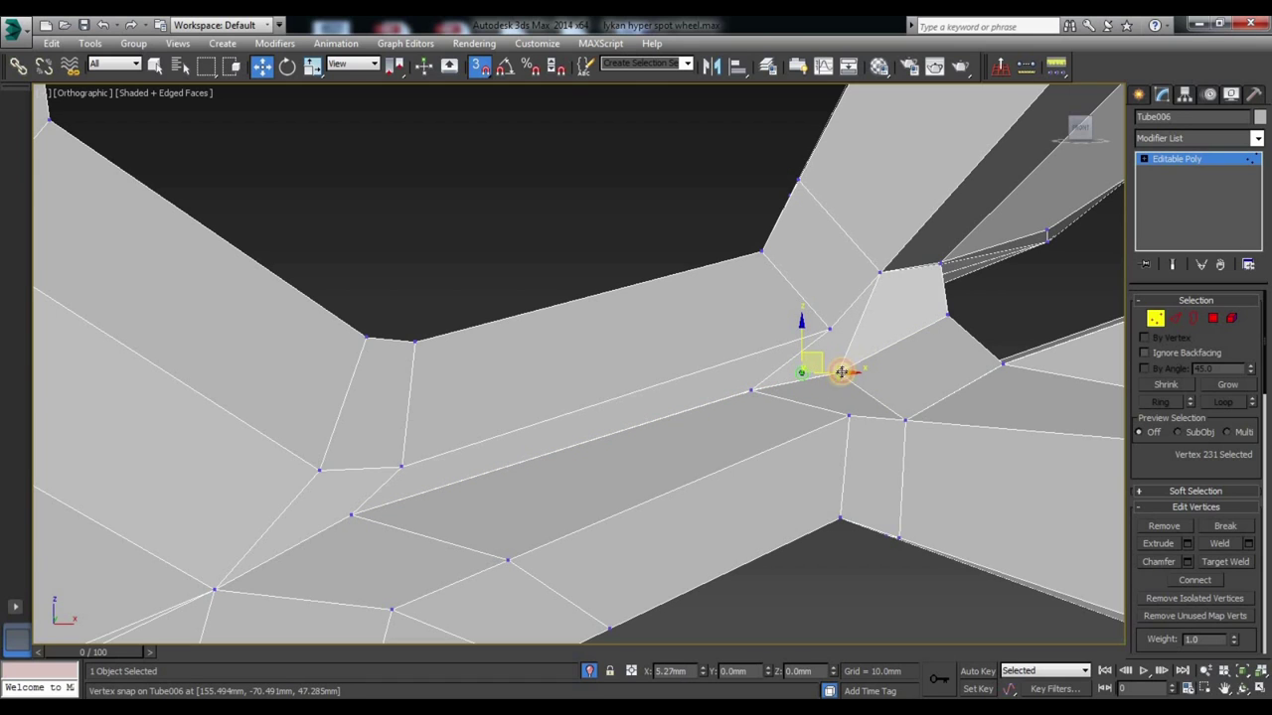
left_click(792, 404)
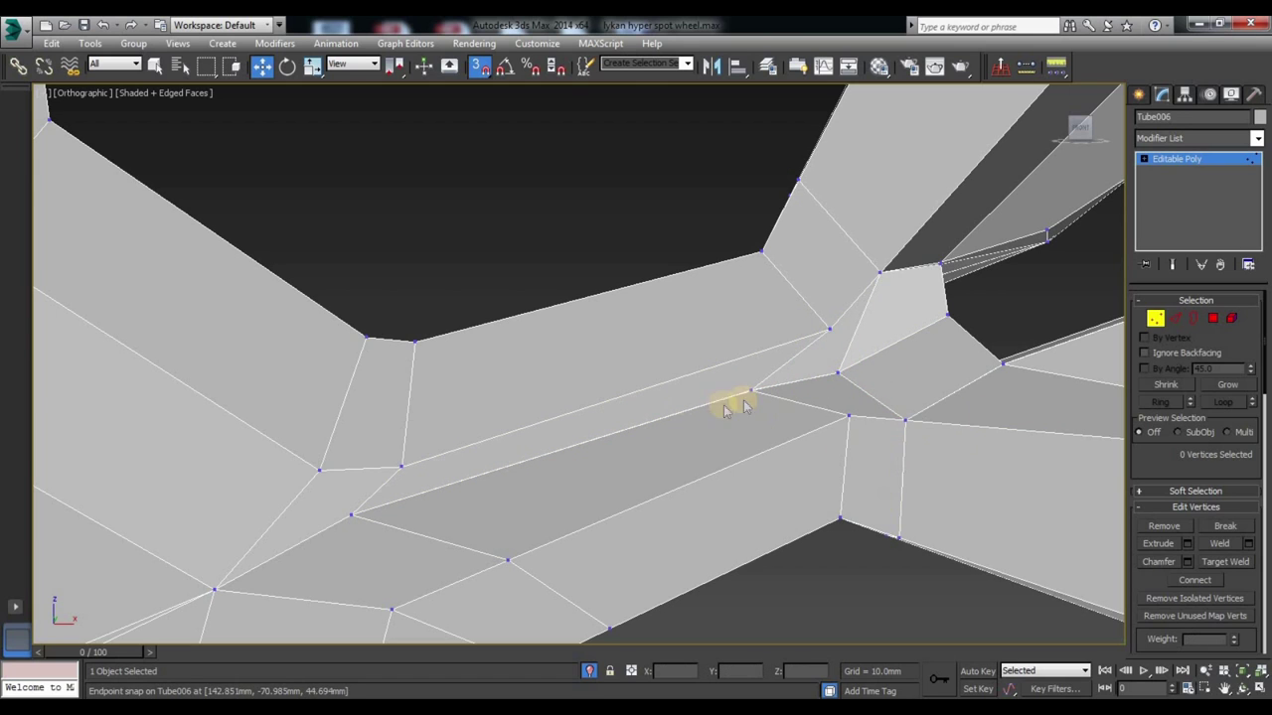
Step: Snap a hidden junction vertex onto its neighbour, working in wireframe view
key("F3")
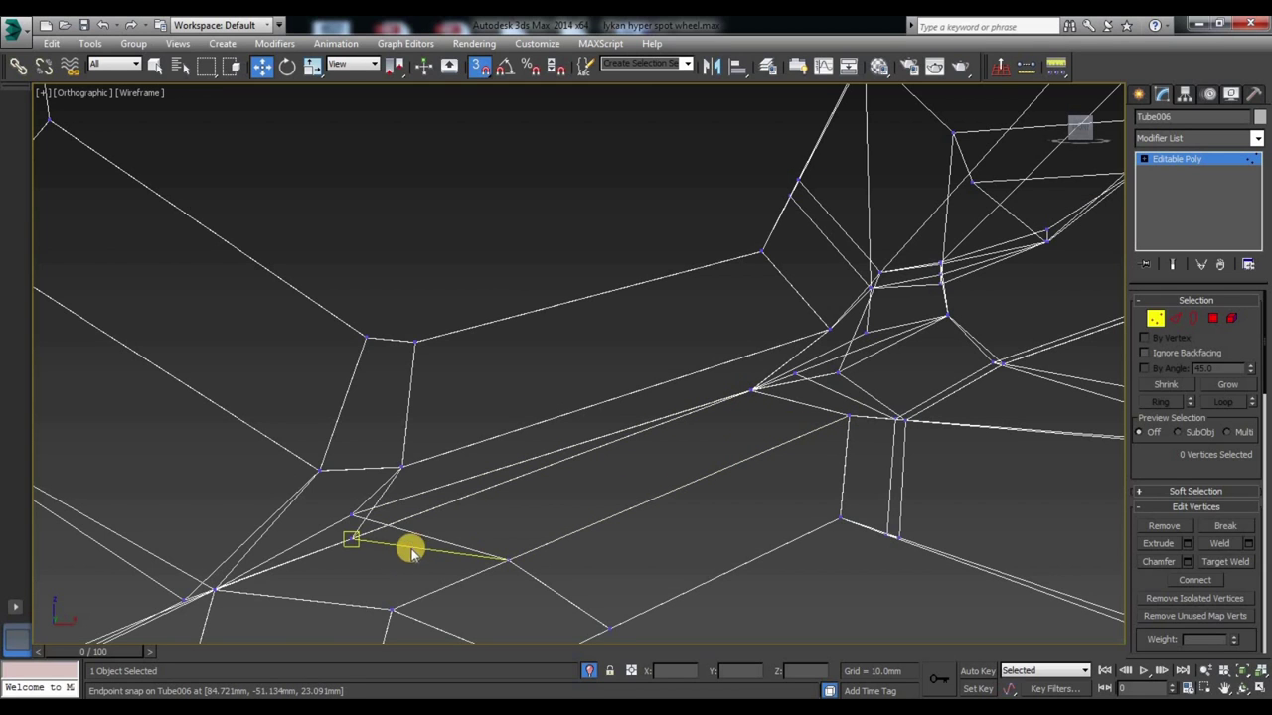
key("F3")
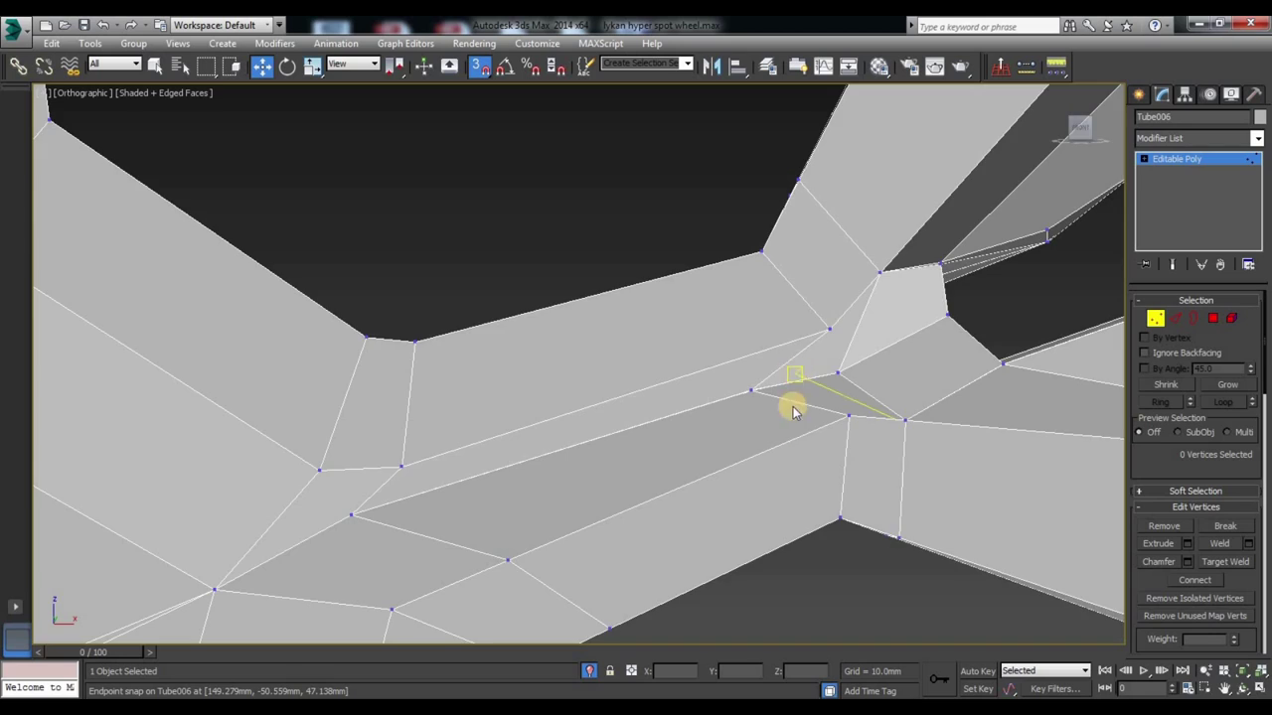
key("F3")
scroll(477, 468, "up", 3)
scroll(540, 560, "up", 2)
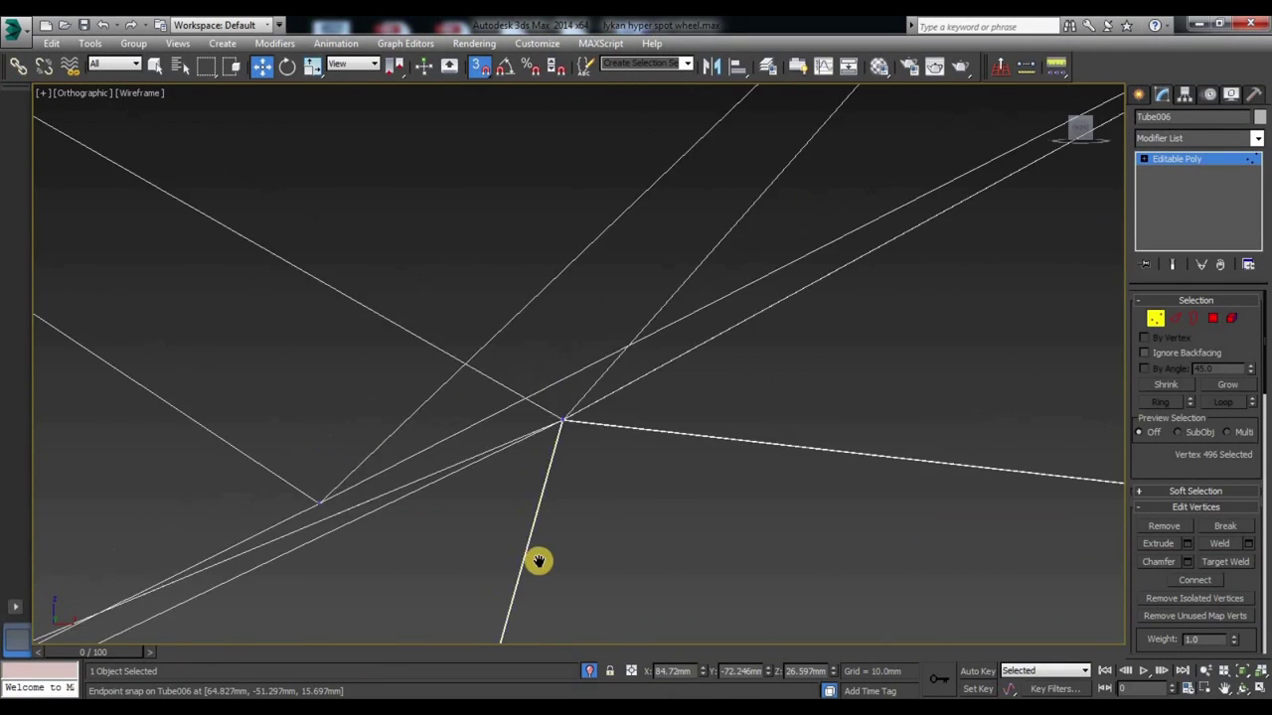
left_click_drag(319, 576, 561, 492)
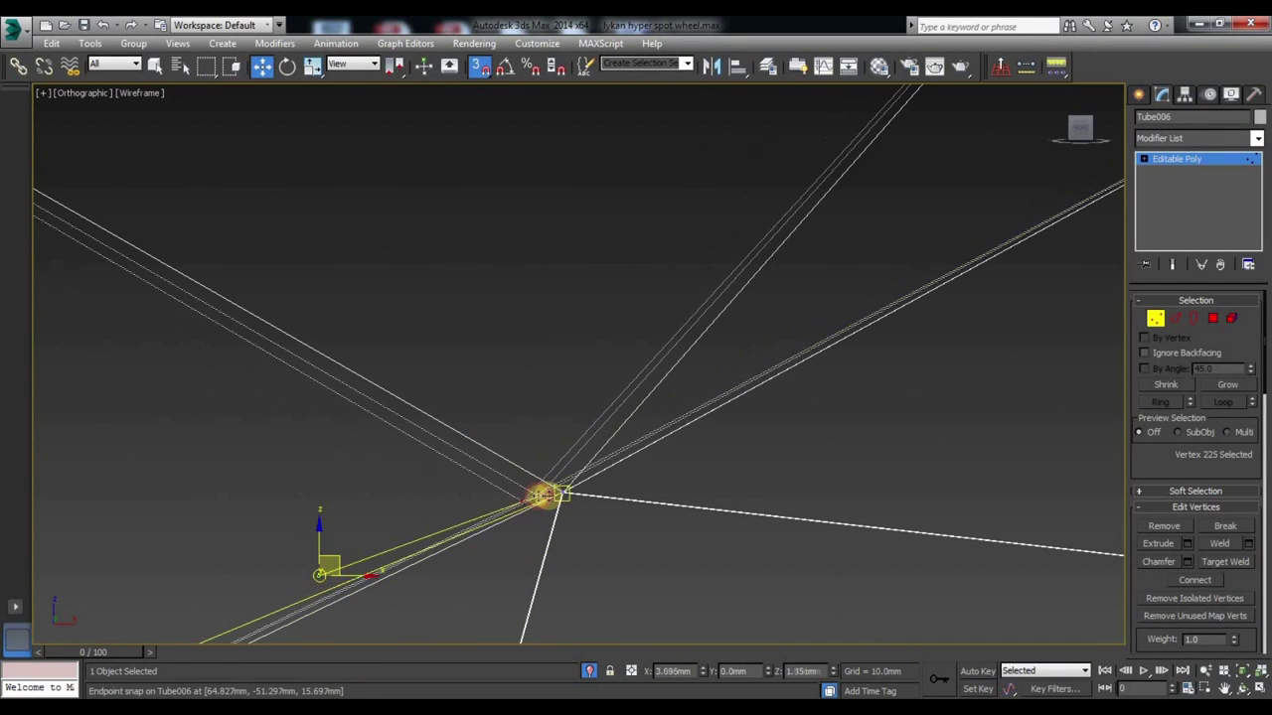
middle_click_drag(561, 492, 500, 447)
scroll(526, 486, "down", 2)
scroll(557, 526, "down", 3)
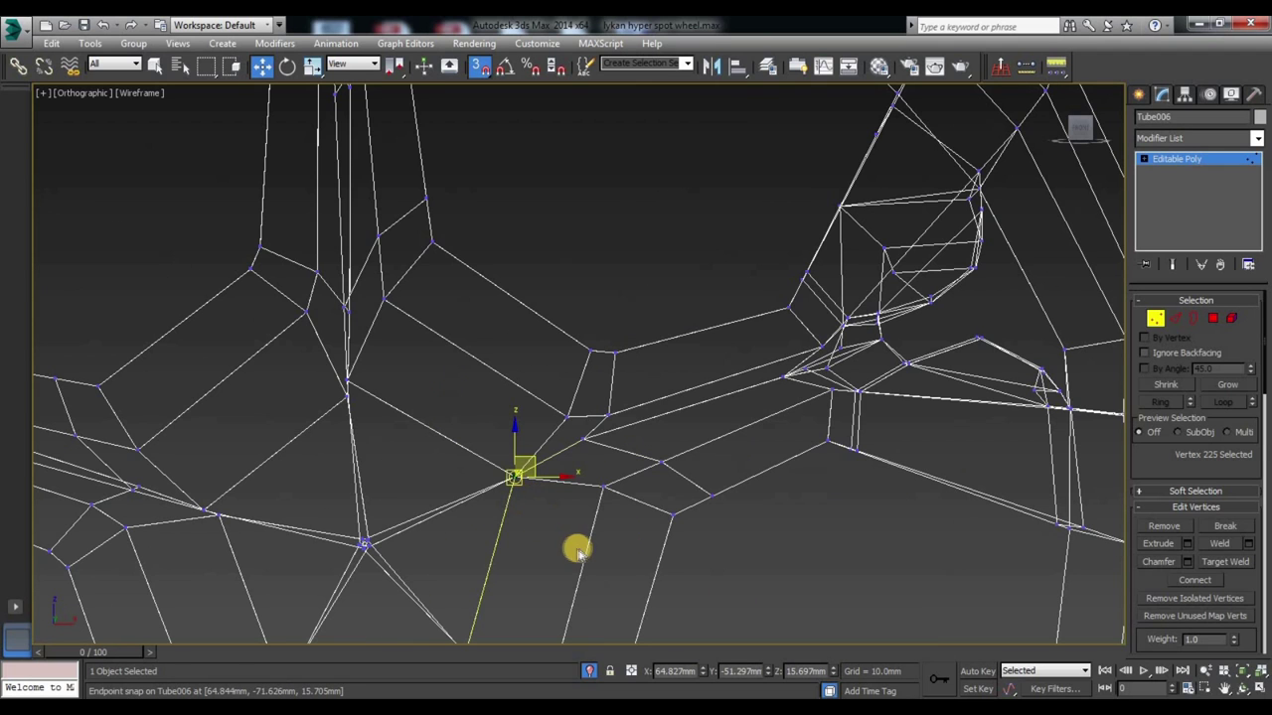
key("F3")
left_click(750, 545)
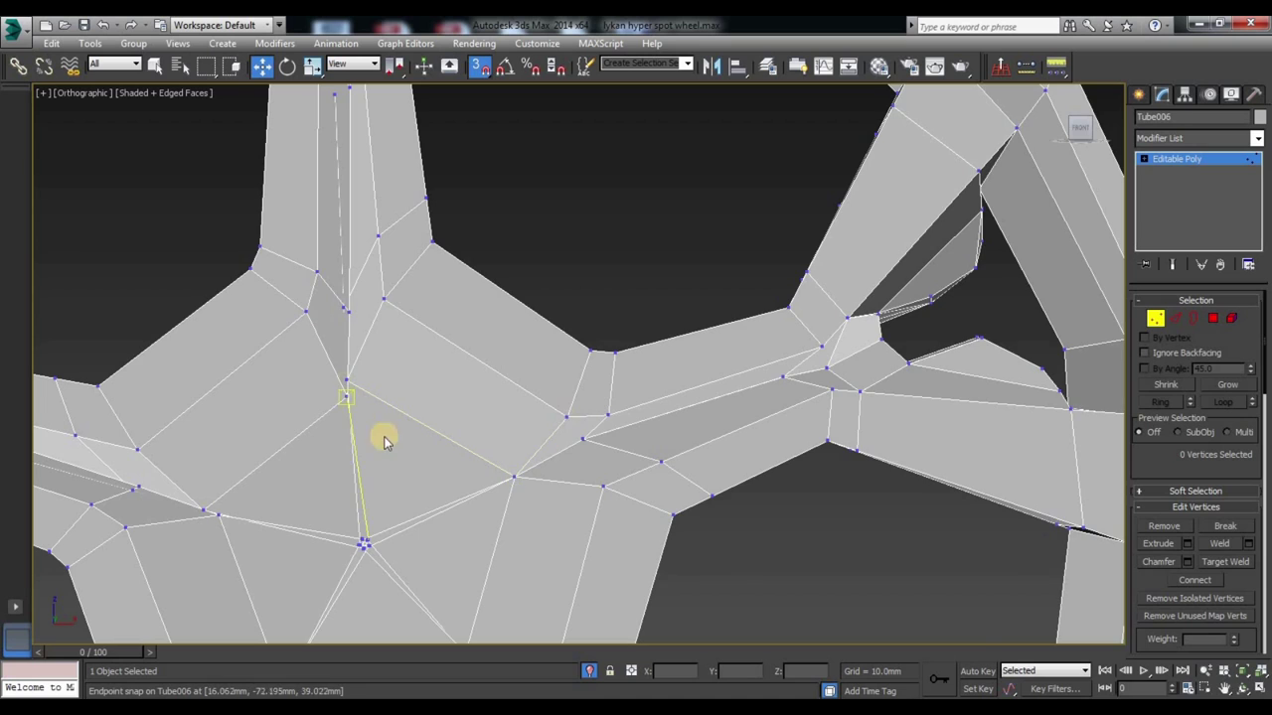
Step: Snap the vertex above the hub point up onto an edge endpoint
scroll(385, 443, "up", 3)
left_click(332, 365)
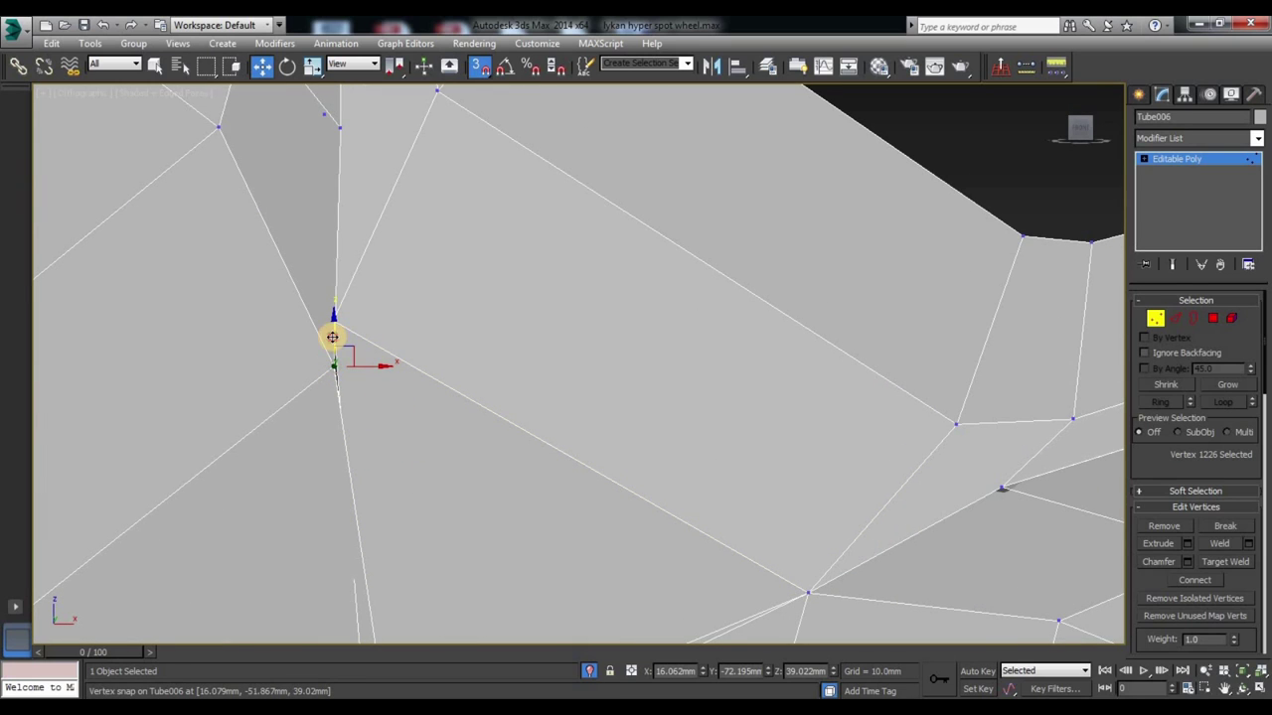
left_click_drag(332, 338, 418, 471)
middle_click_drag(418, 470, 567, 323)
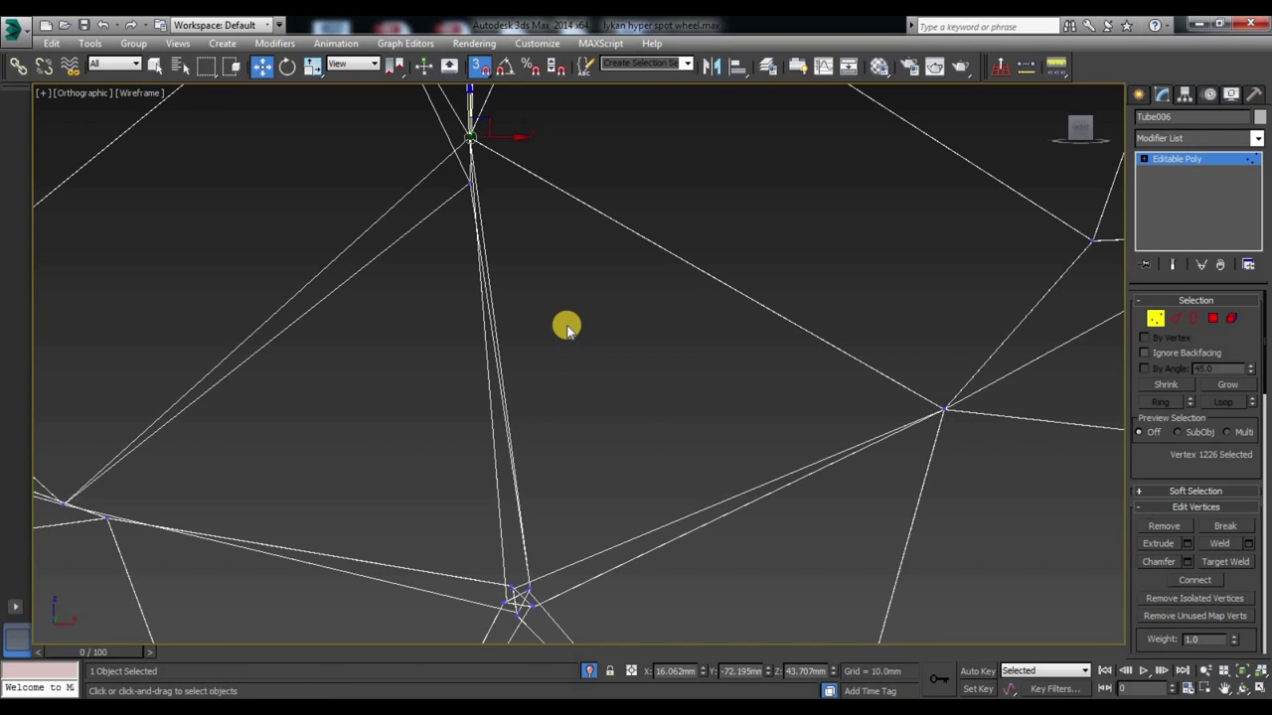
mouse_move(566, 328)
middle_mouse_down()
mouse_move(653, 460)
mouse_move(641, 423)
middle_mouse_up()
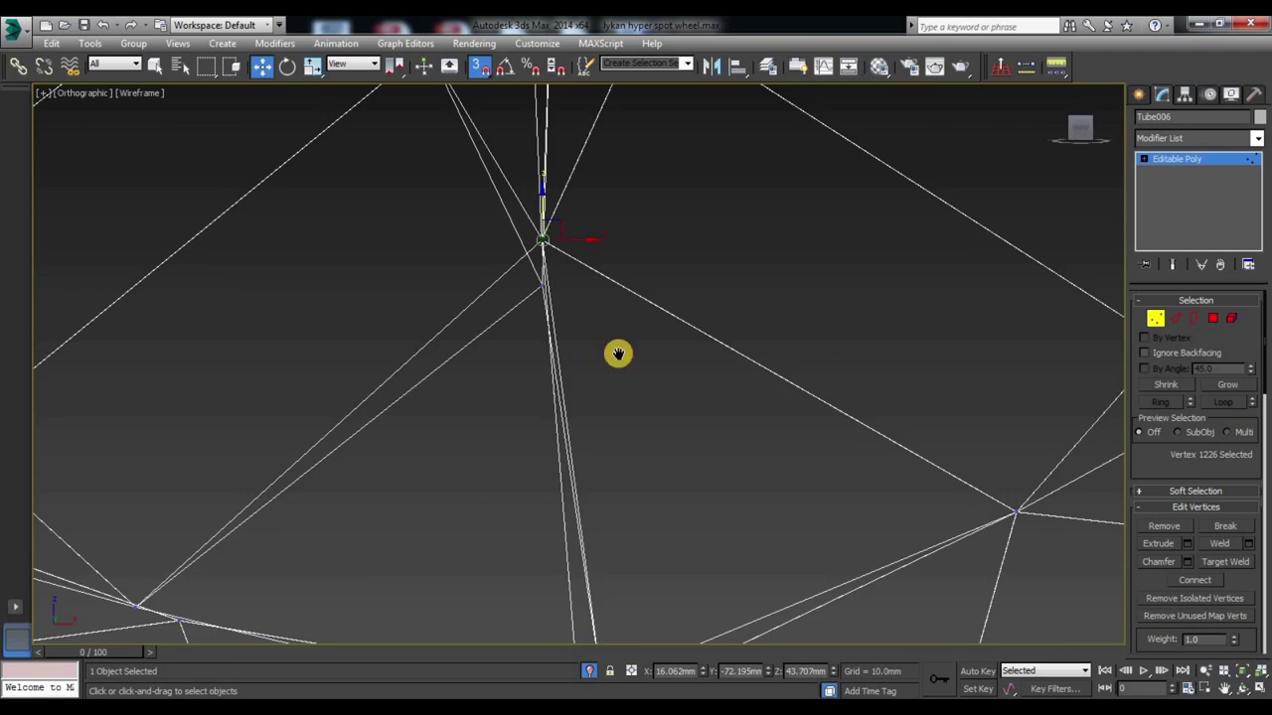
mouse_move(616, 355)
middle_mouse_down("alt")
mouse_move(537, 426)
mouse_move(552, 476)
middle_mouse_up("alt")
left_click_drag(552, 476, 553, 281)
left_click(674, 467)
Step: Pan and zoom around the spoke junction in shaded view to review it
middle_click_drag(680, 338, 602, 193)
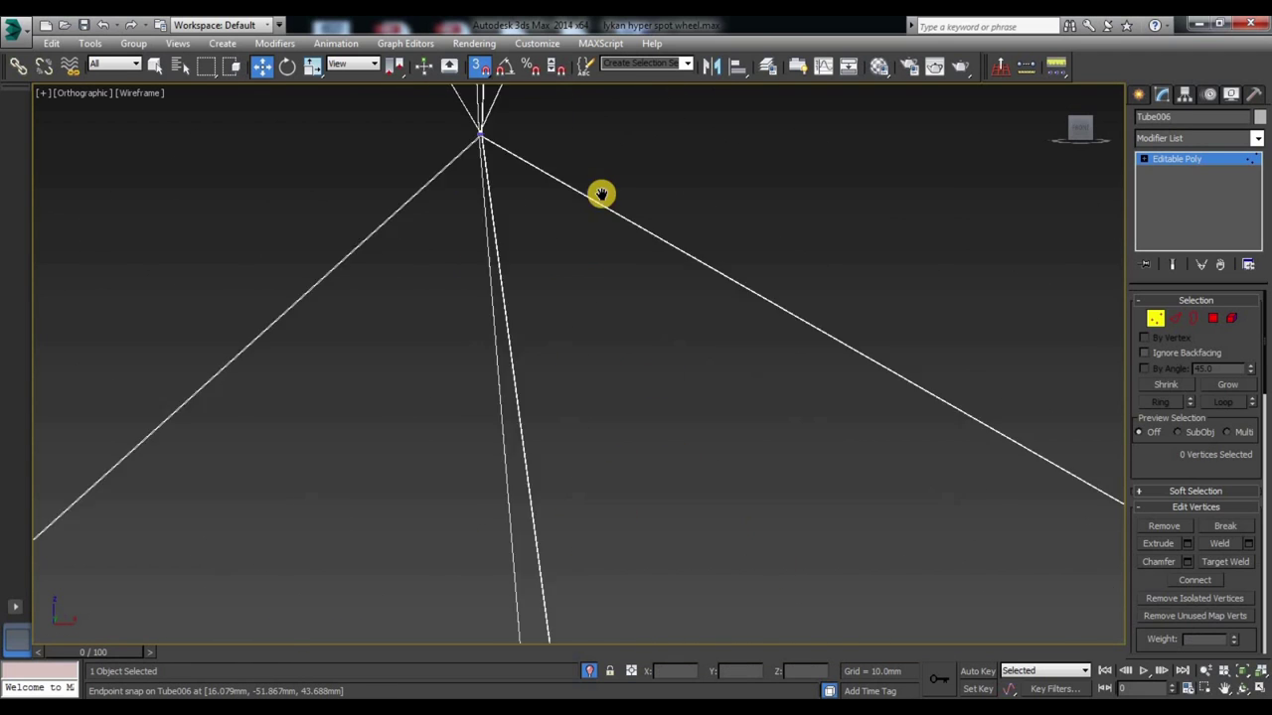
scroll(596, 238, "down", 3)
key("F3")
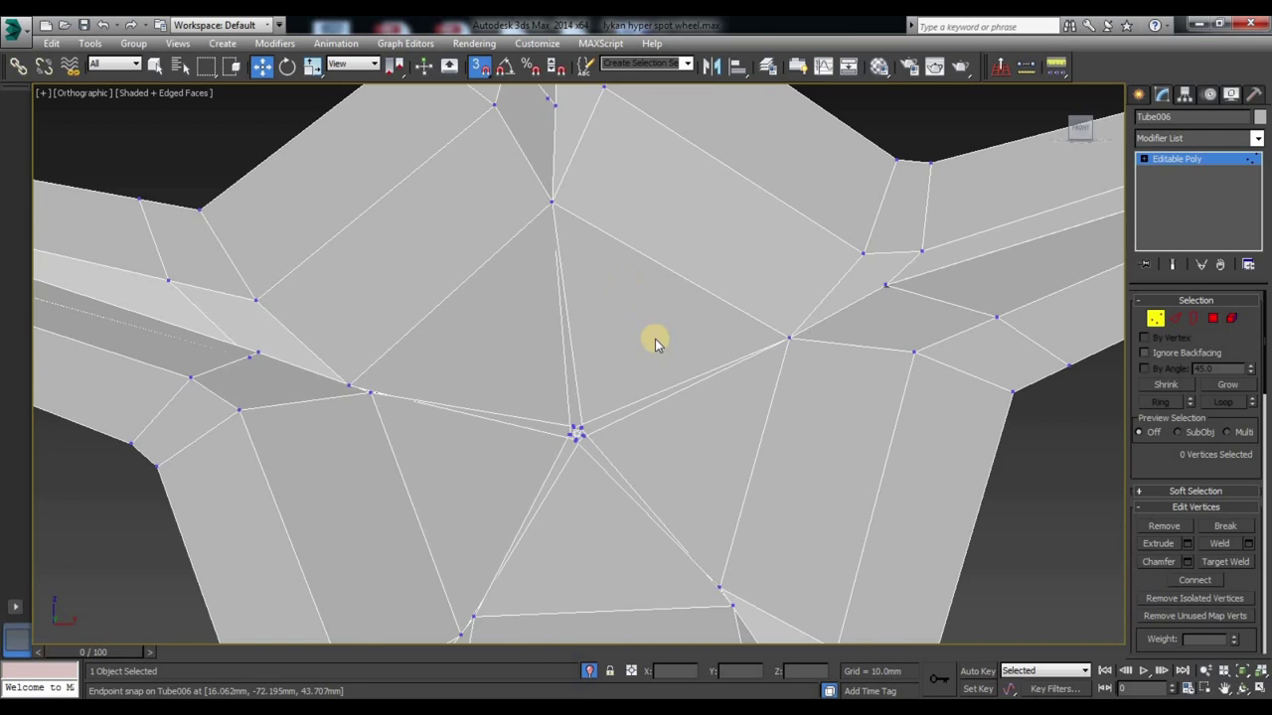
scroll(654, 339, "down", 5)
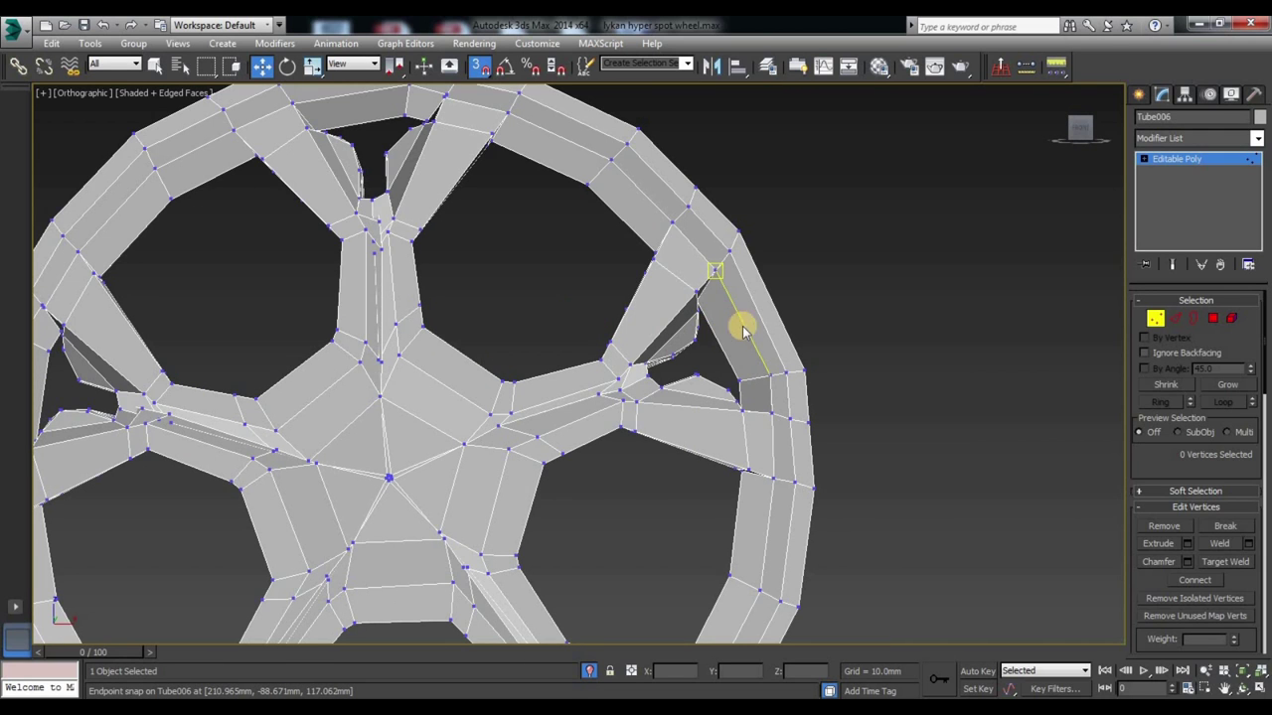
scroll(641, 385, "up", 5)
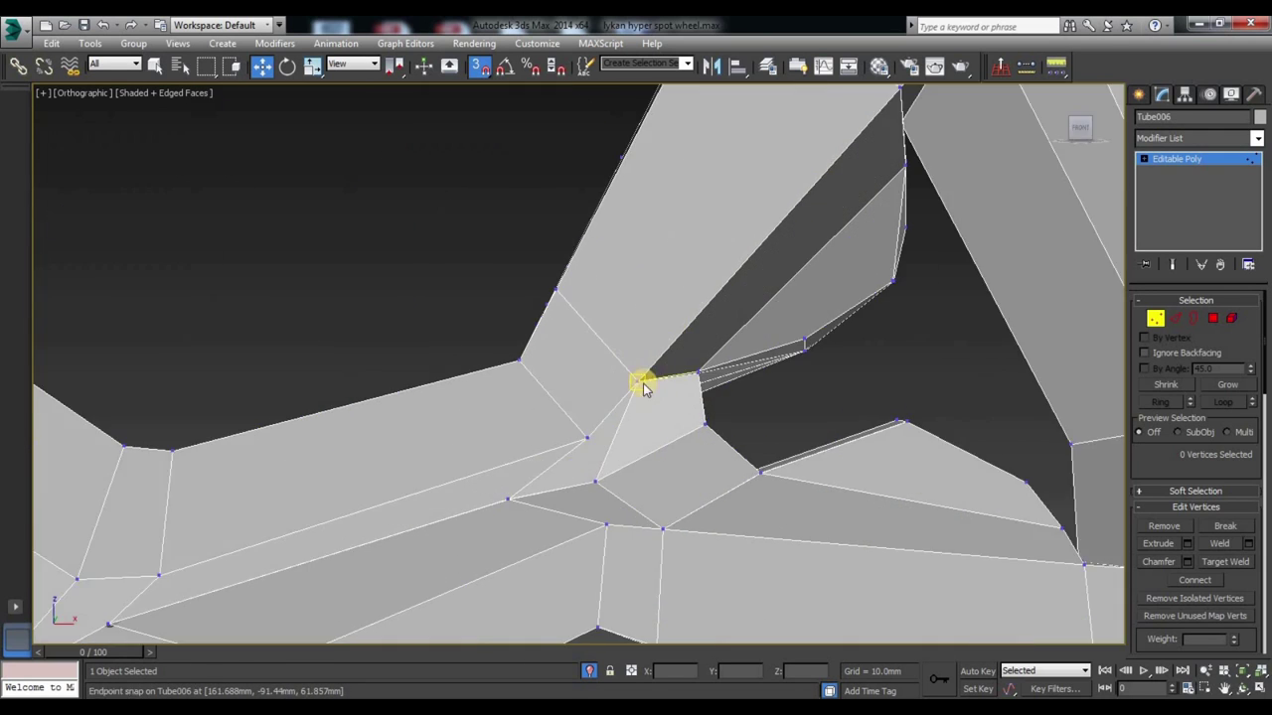
scroll(641, 386, "up", 2)
middle_click_drag(829, 460, 431, 239)
scroll(575, 395, "down", 3)
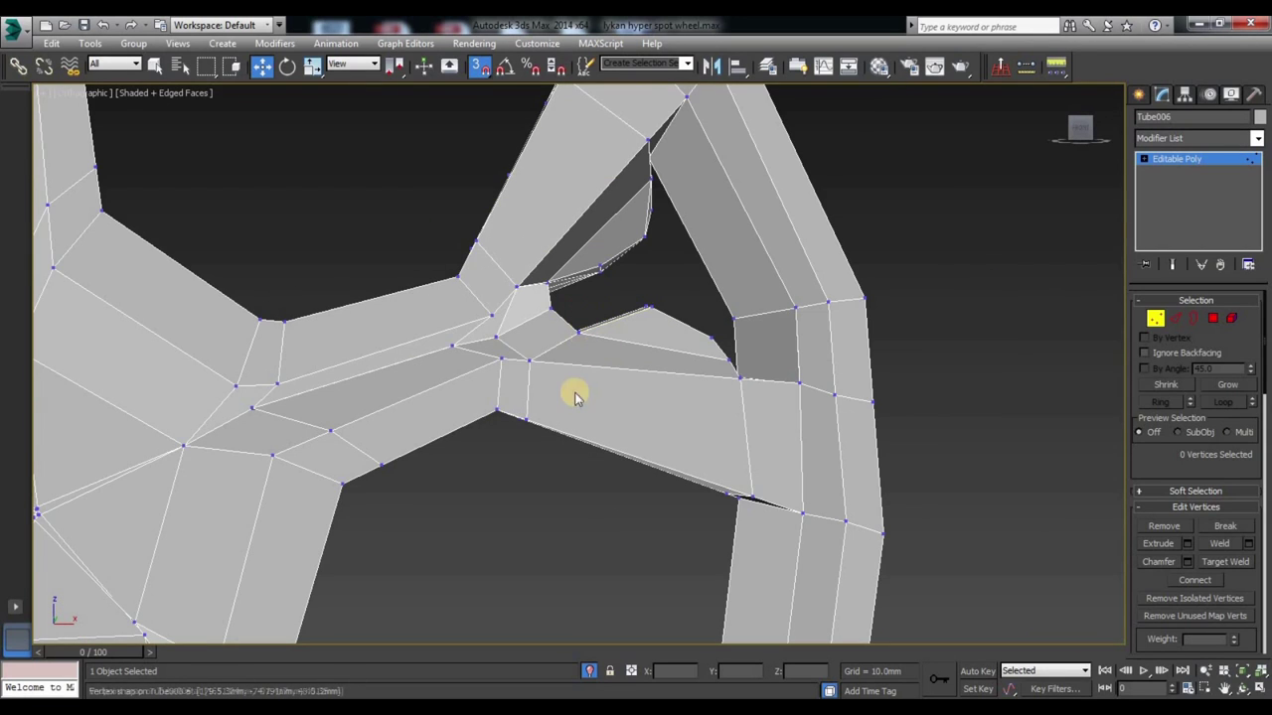
scroll(443, 424, "down", 5)
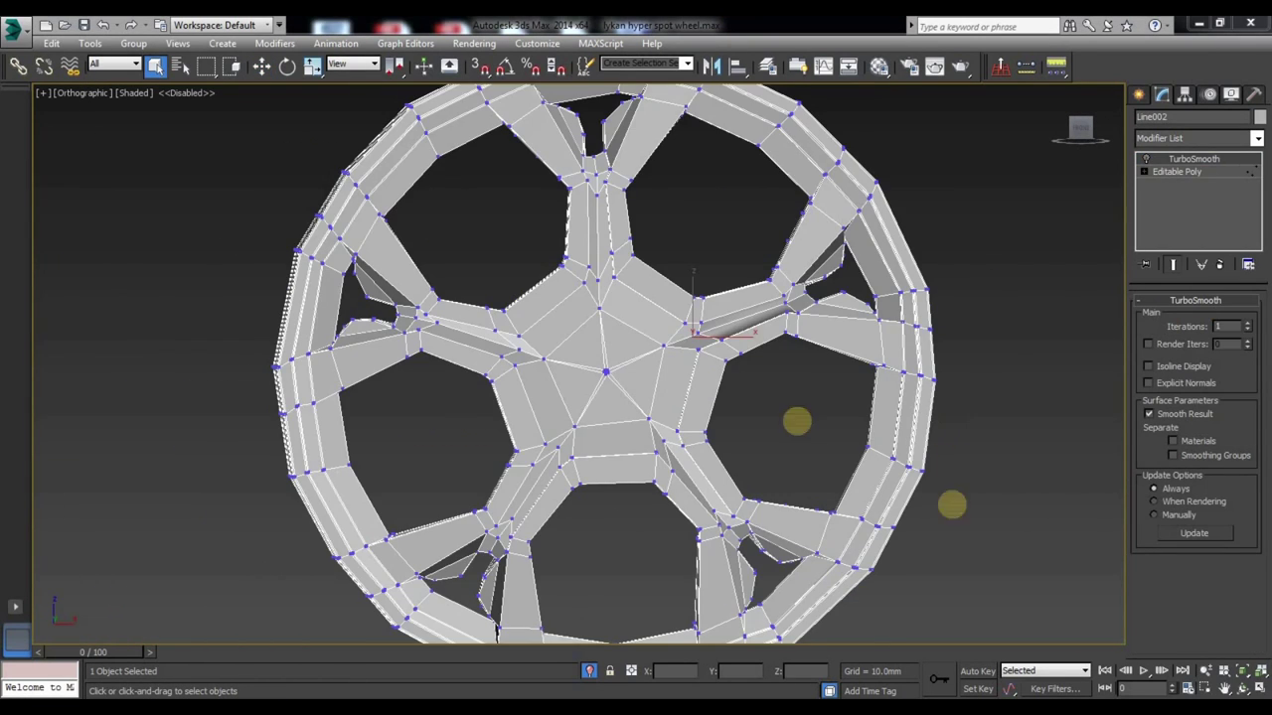
Step: Enter Vertex level of Line002's Editable Poly with the Move tool active
scroll(642, 405, "up", 2)
scroll(547, 362, "up", 3)
middle_click_drag(548, 361, 565, 431)
left_click(1144, 171)
left_click(1172, 185)
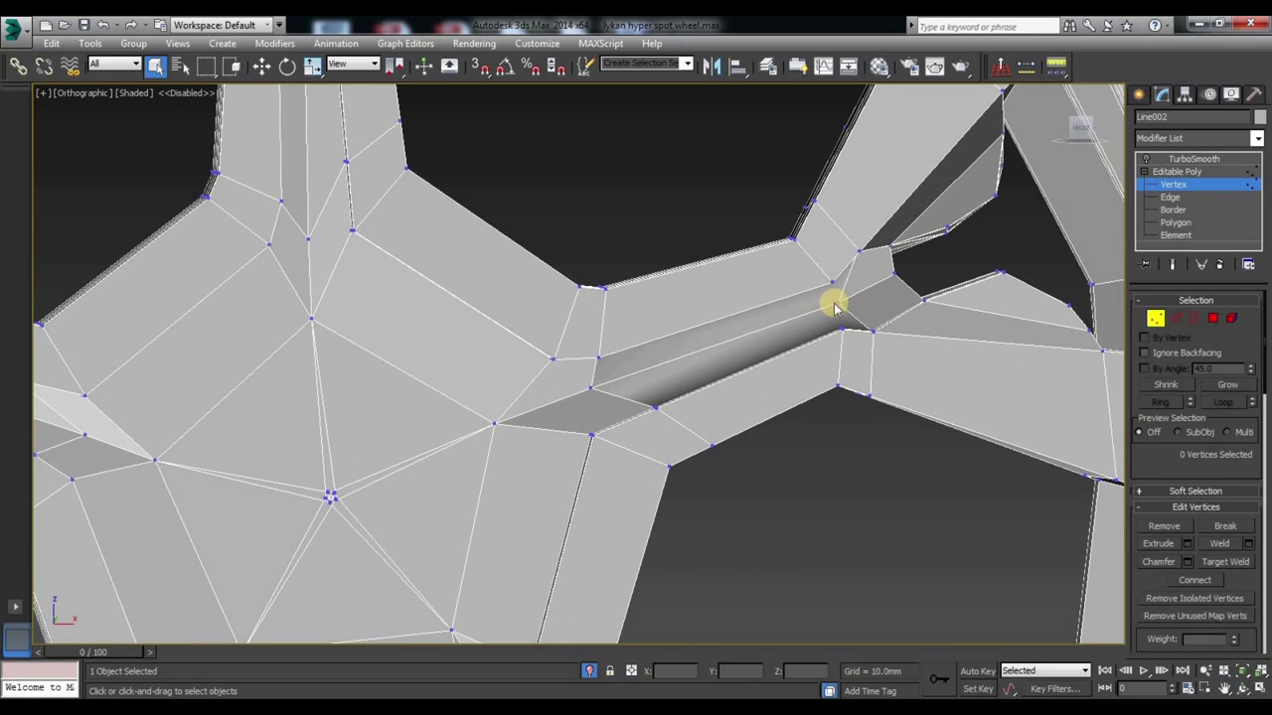
middle_click_drag(892, 444, 789, 474, "alt")
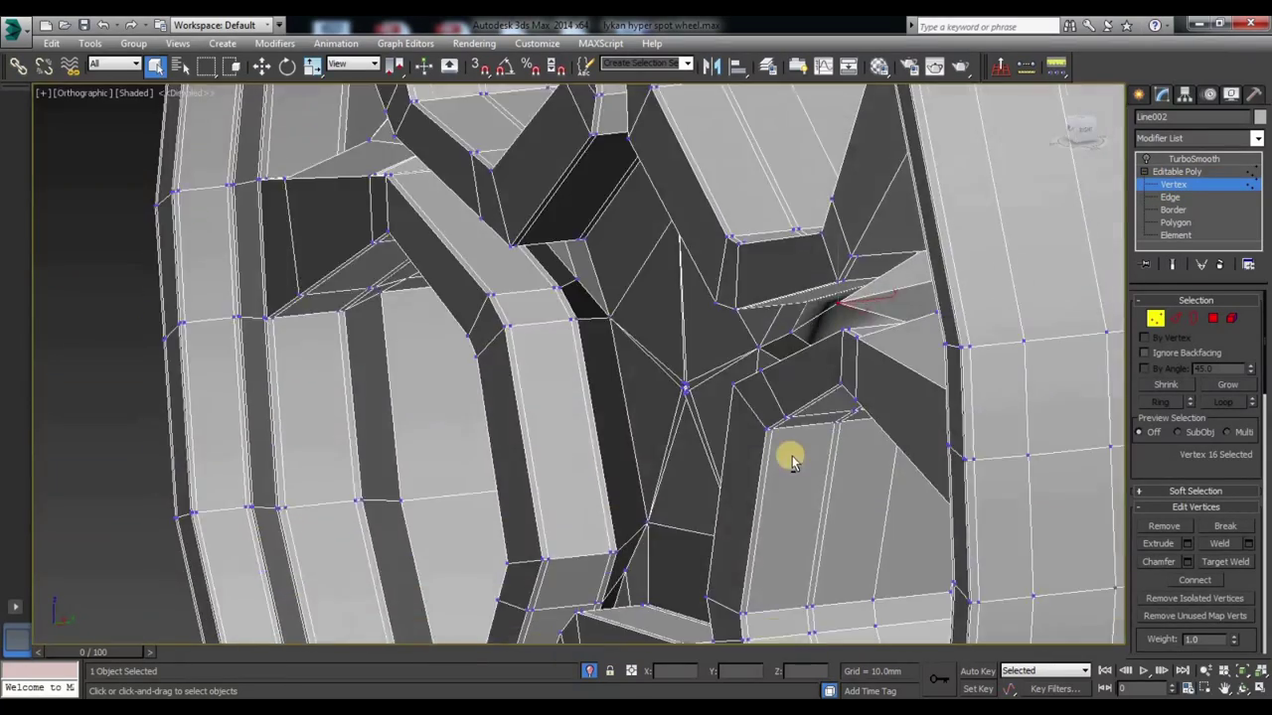
key("w")
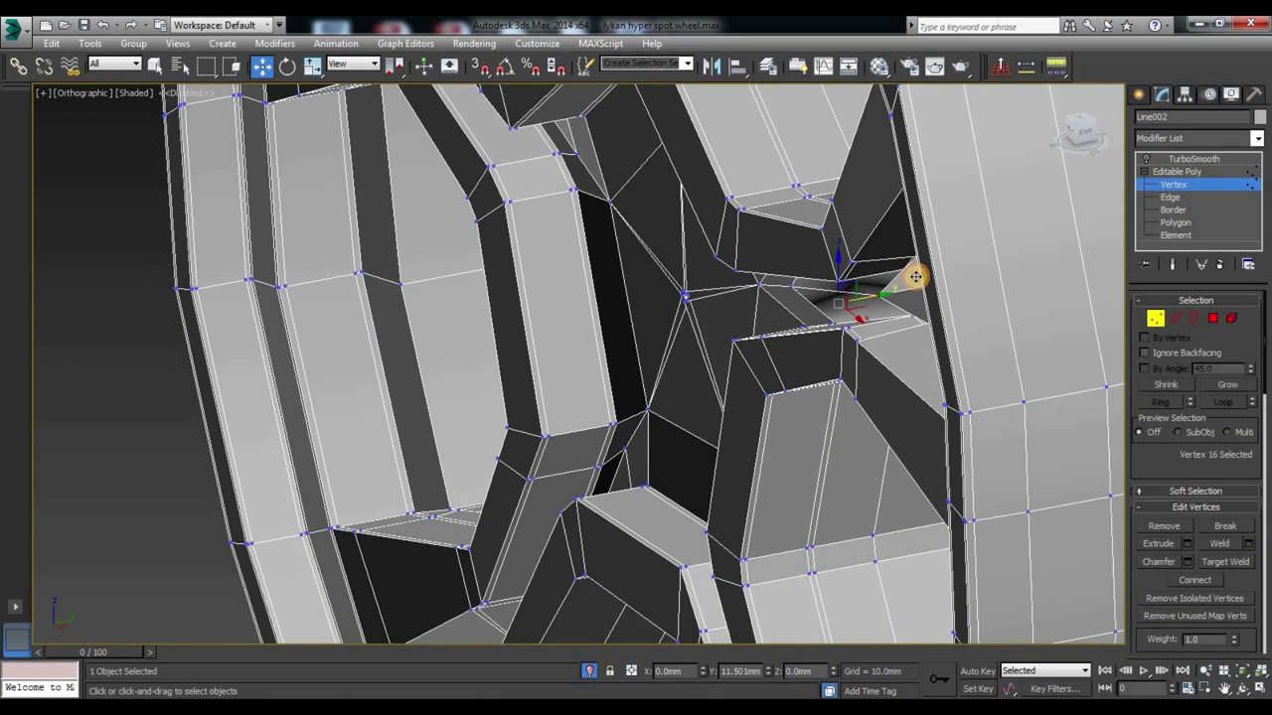
Step: Shift the selected junction vertices about 10mm along Y
scroll(841, 369, "up", 5)
scroll(906, 397, "up", 3)
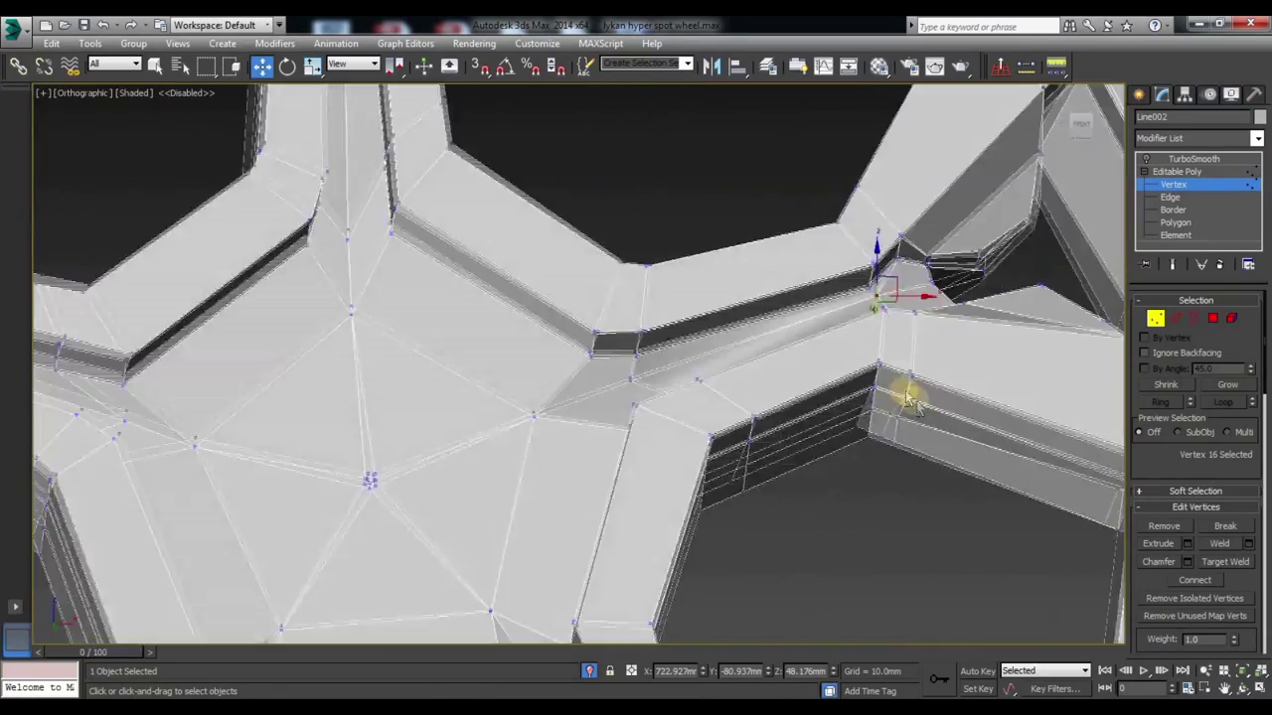
scroll(934, 397, "down", 3)
scroll(973, 382, "down", 3)
scroll(990, 392, "down", 1)
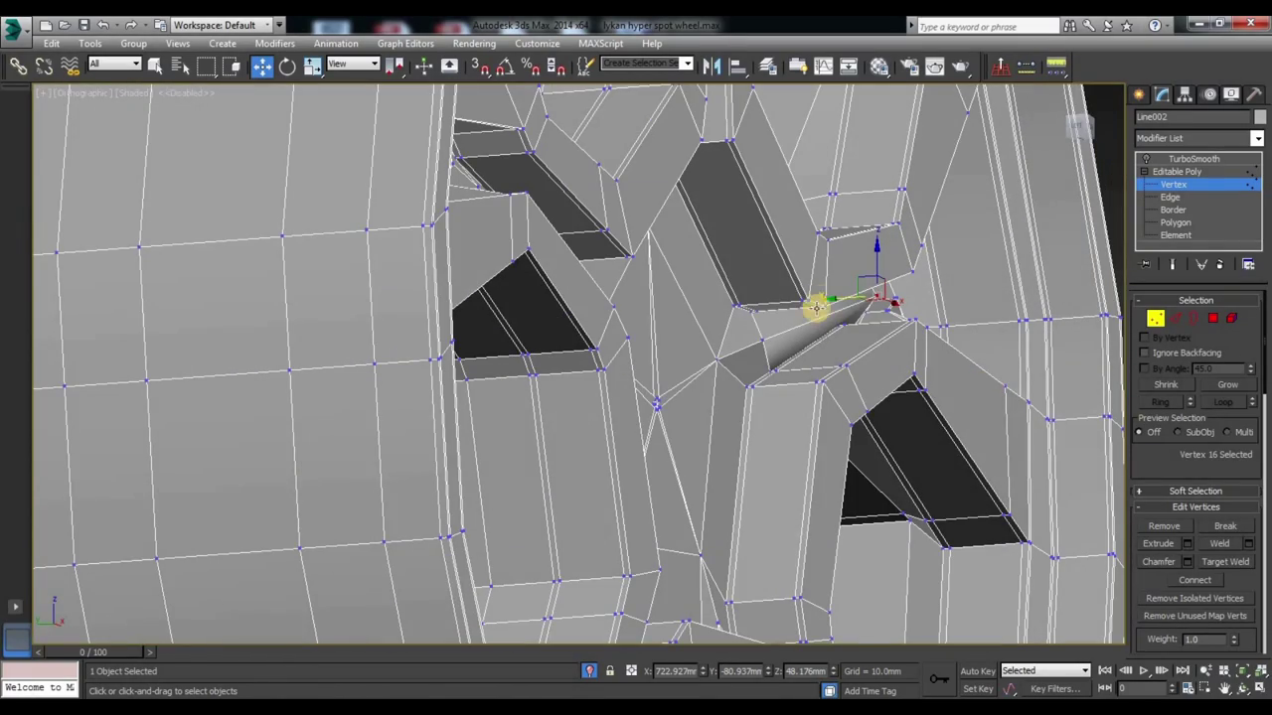
left_click_drag(816, 296, 808, 294)
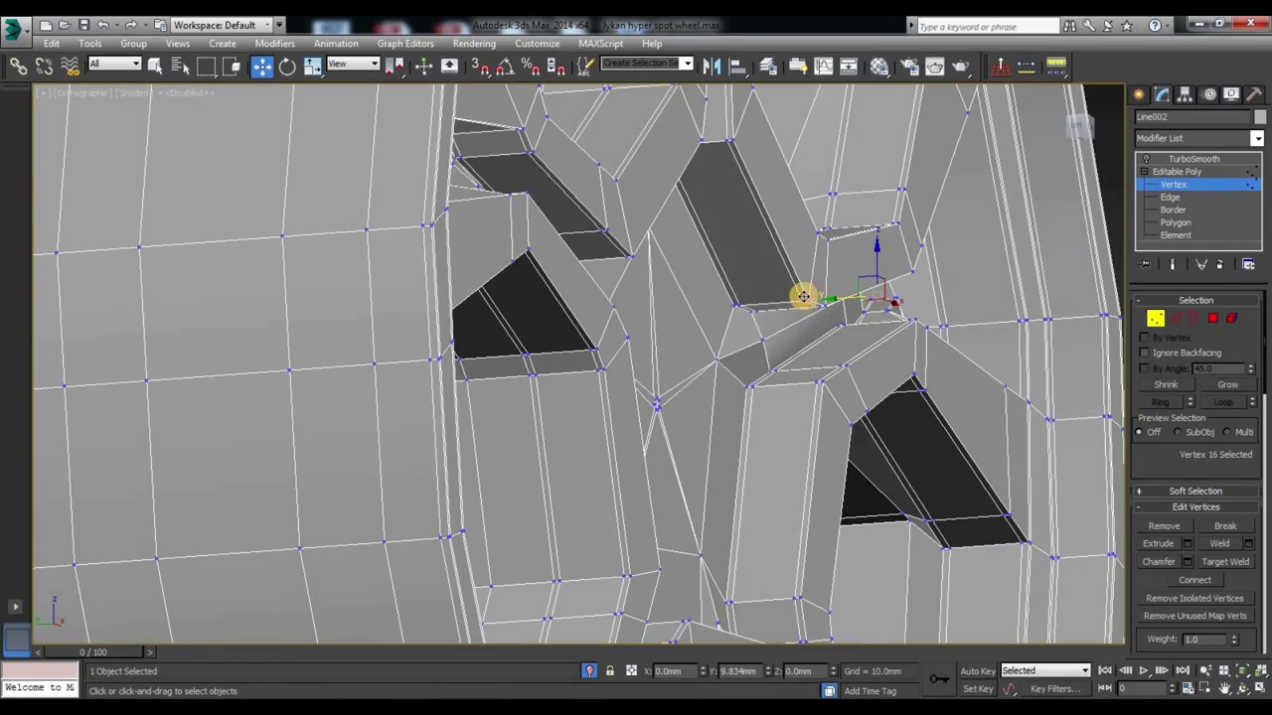
mouse_move(852, 407)
middle_mouse_down("alt")
mouse_move(753, 440)
mouse_move(824, 321)
mouse_move(809, 289)
mouse_move(729, 429)
mouse_move(737, 419)
middle_mouse_up("alt")
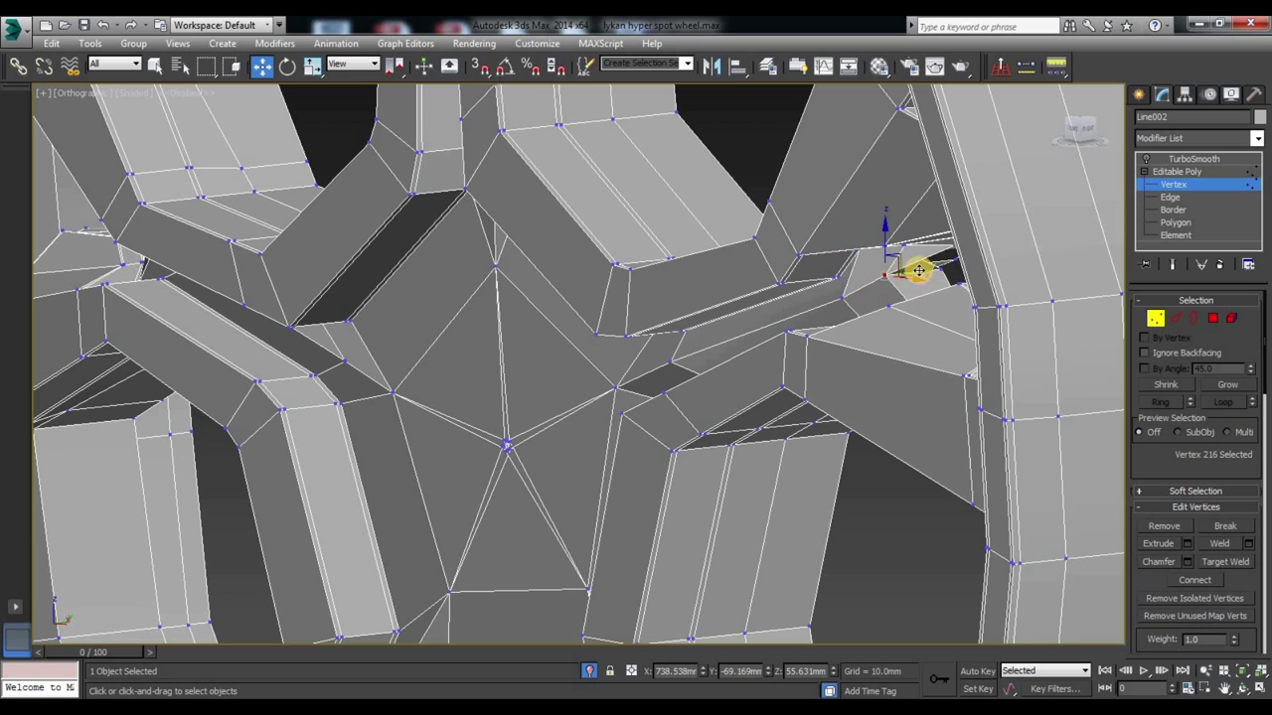
scroll(706, 375, "up", 3)
scroll(706, 376, "down", 3)
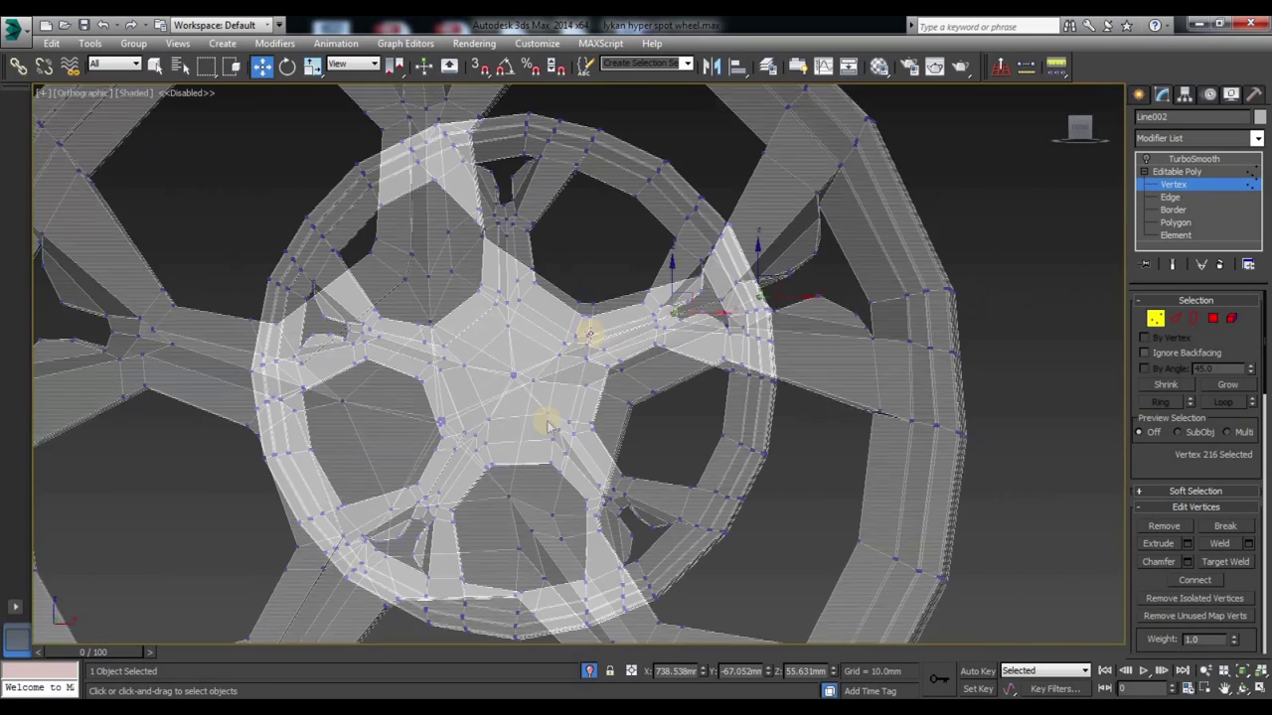
scroll(567, 347, "down", 2)
scroll(567, 347, "up", 4)
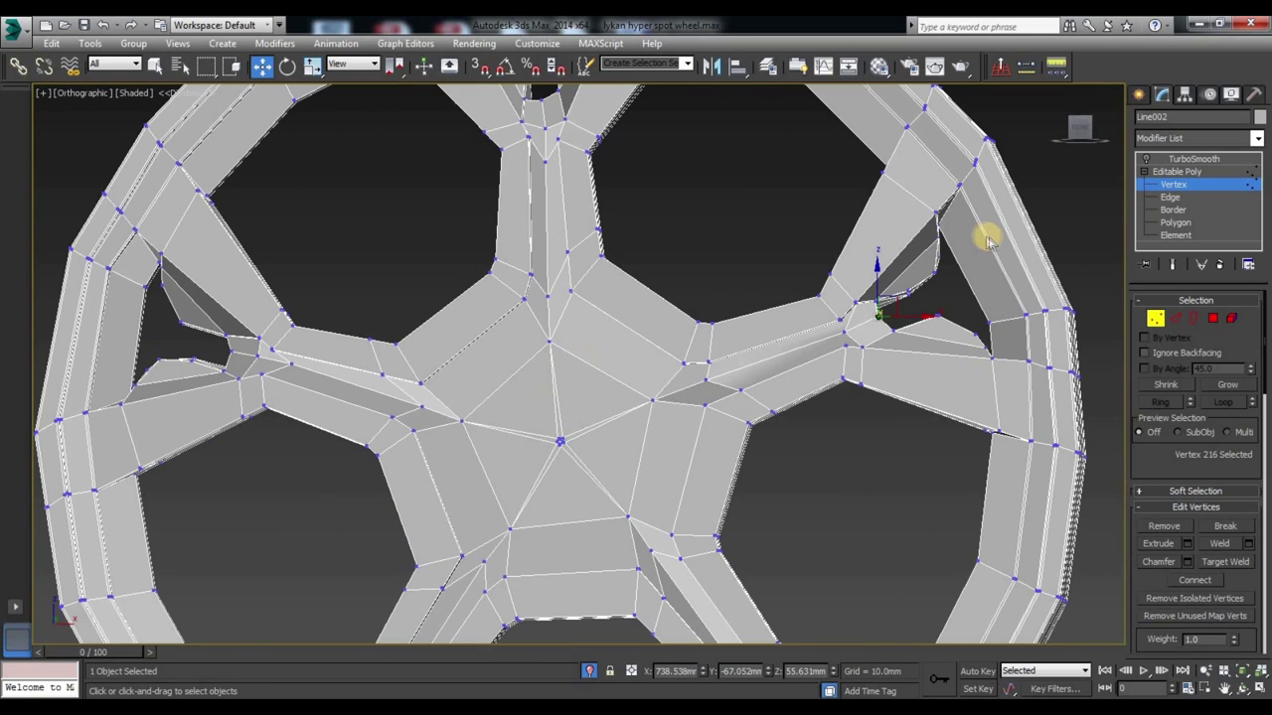
Step: Preview Line002's TurboSmooth result, then turn it off to show the low-poly cage
left_click(1157, 160)
left_click(810, 535)
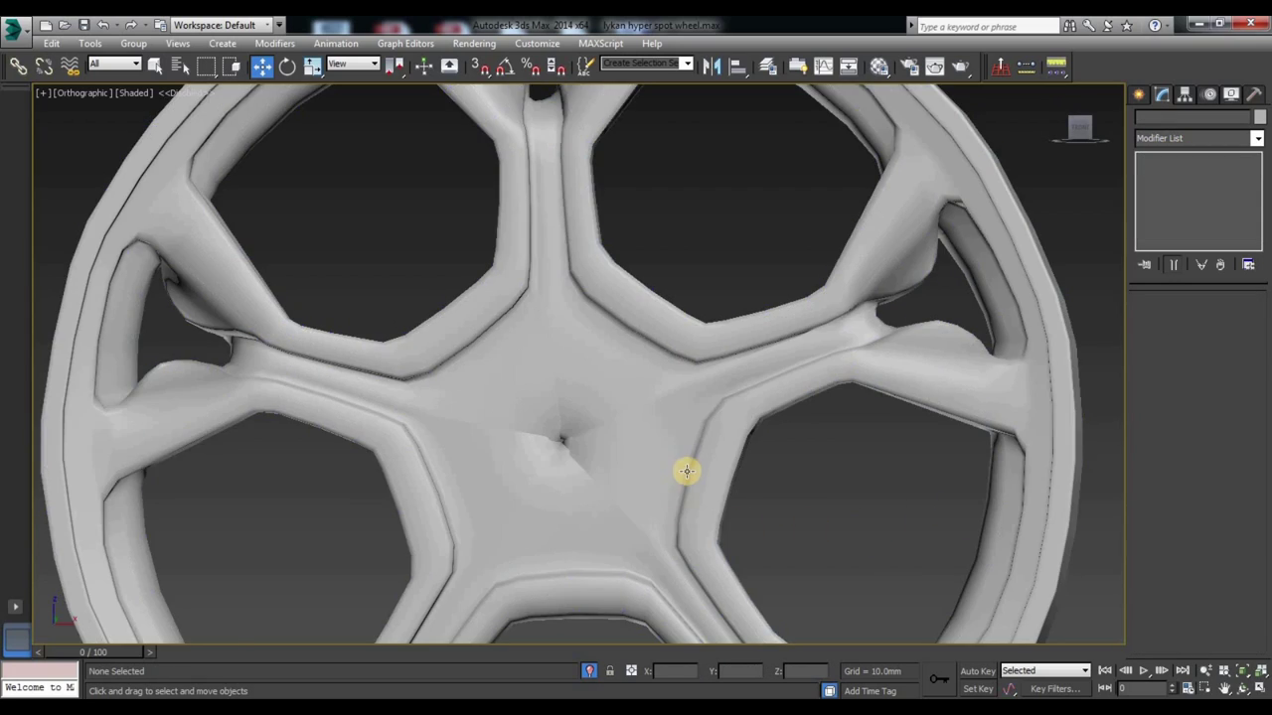
scroll(687, 471, "down", 1)
scroll(669, 407, "down", 1)
left_click(407, 374)
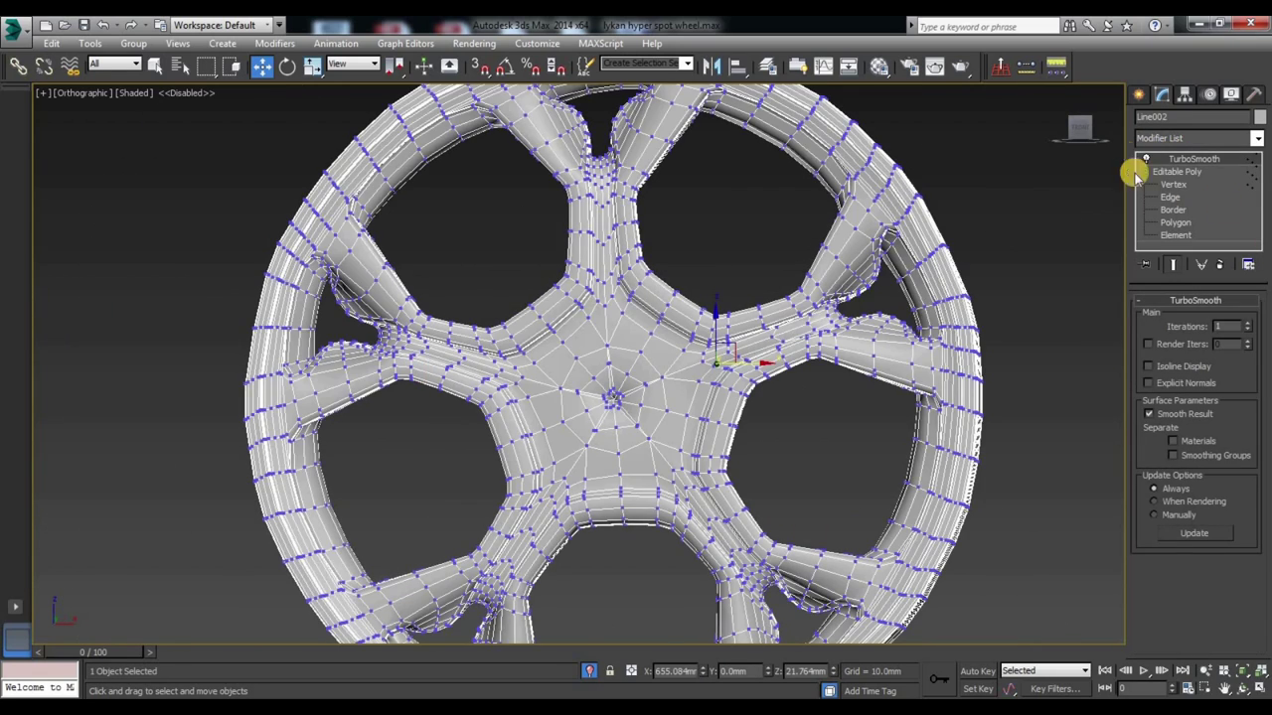
left_click(1142, 162)
mouse_move(616, 293)
middle_mouse_down("alt")
mouse_move(696, 361)
mouse_move(534, 291)
middle_mouse_up("alt")
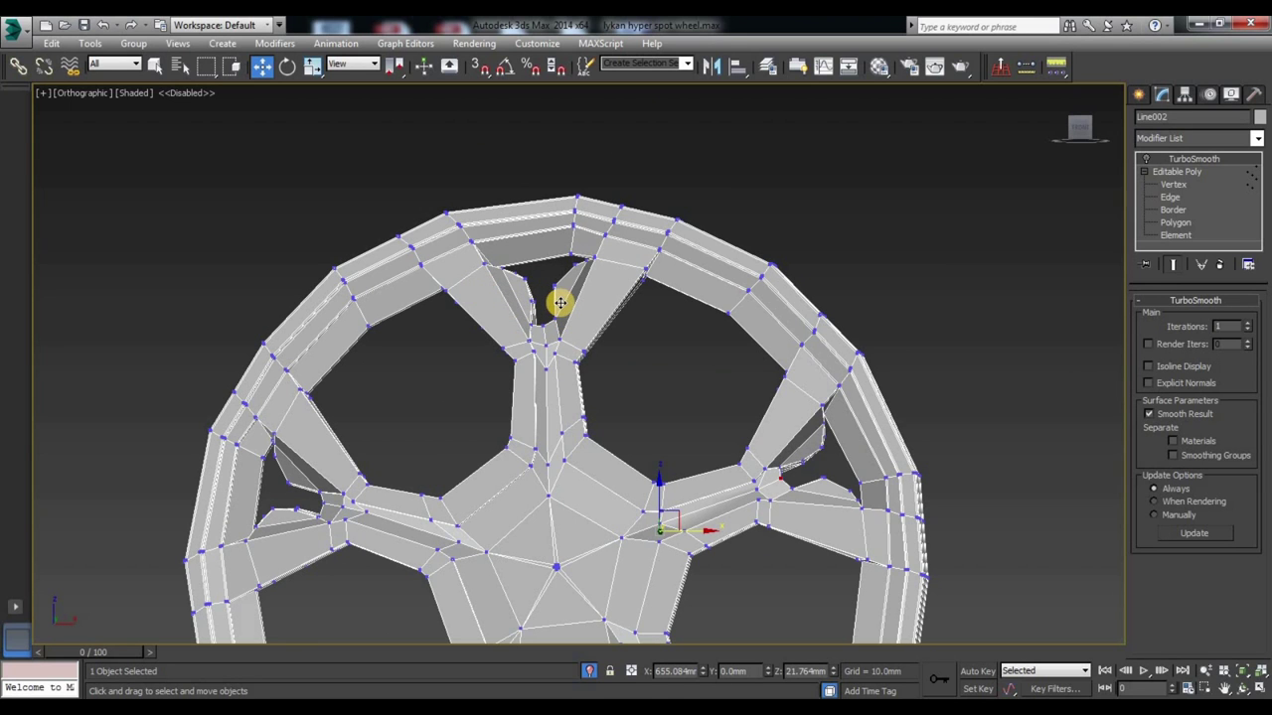
middle_click_drag(519, 289, 506, 264, "alt")
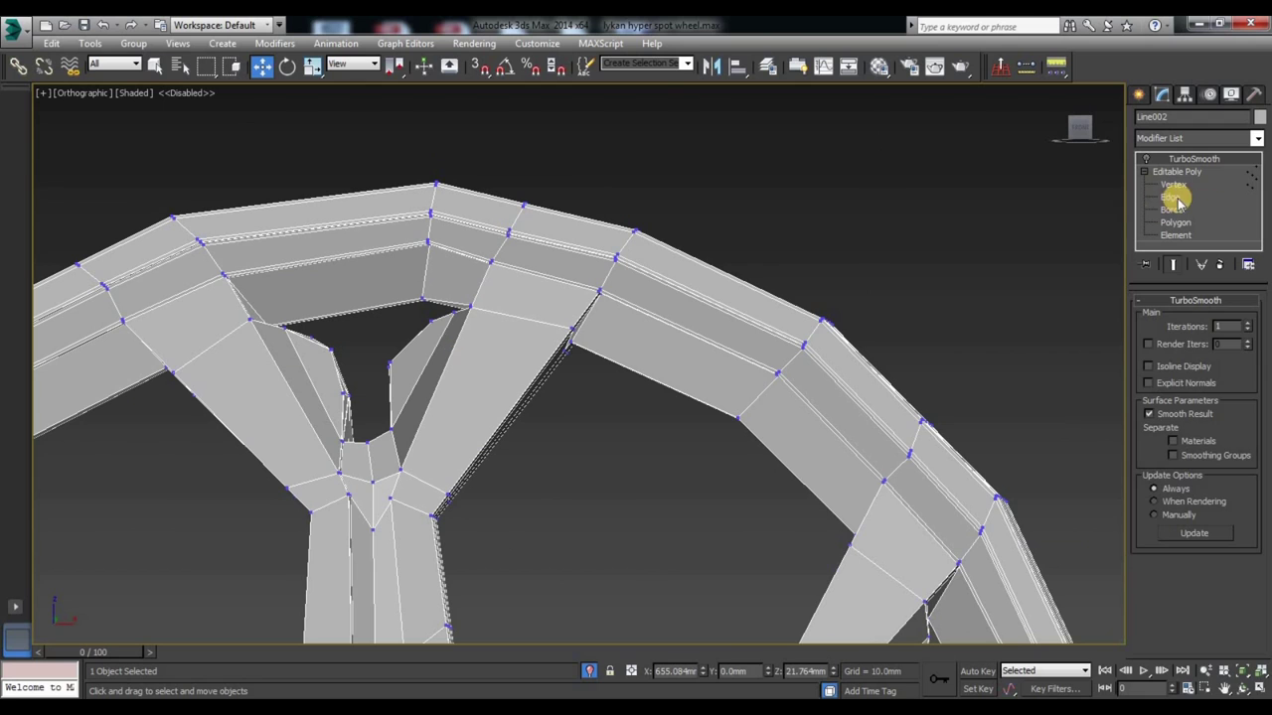
Step: Connect the upper spoke's edge loop with 2 segments at pinch 88 near the rim, then select the opposite side's edges
left_click(1170, 197)
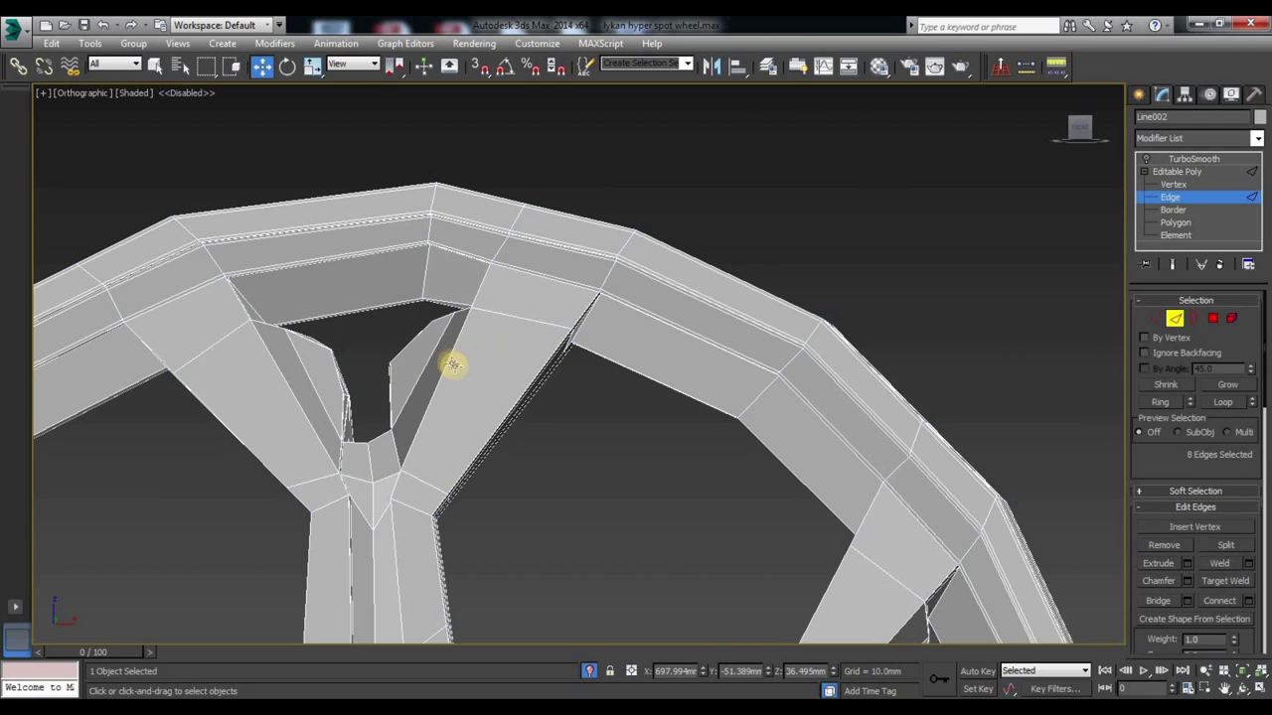
double_click(447, 364, "ctrl")
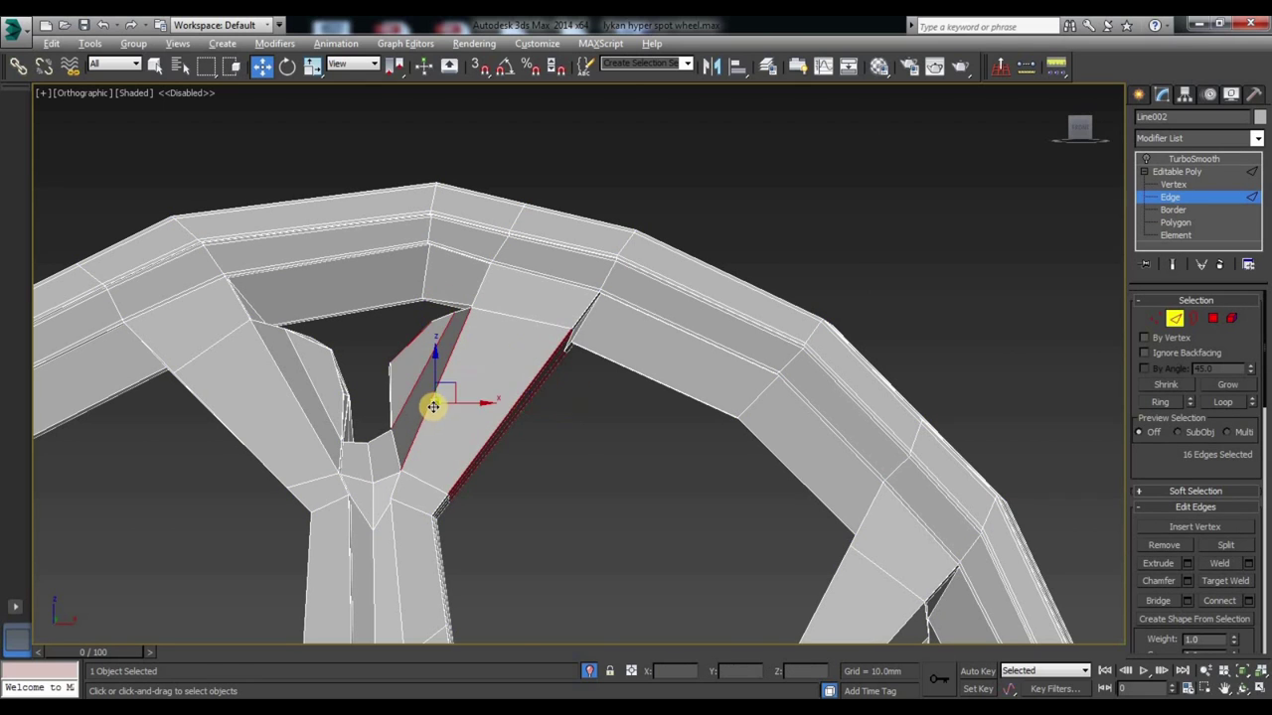
right_click(434, 406)
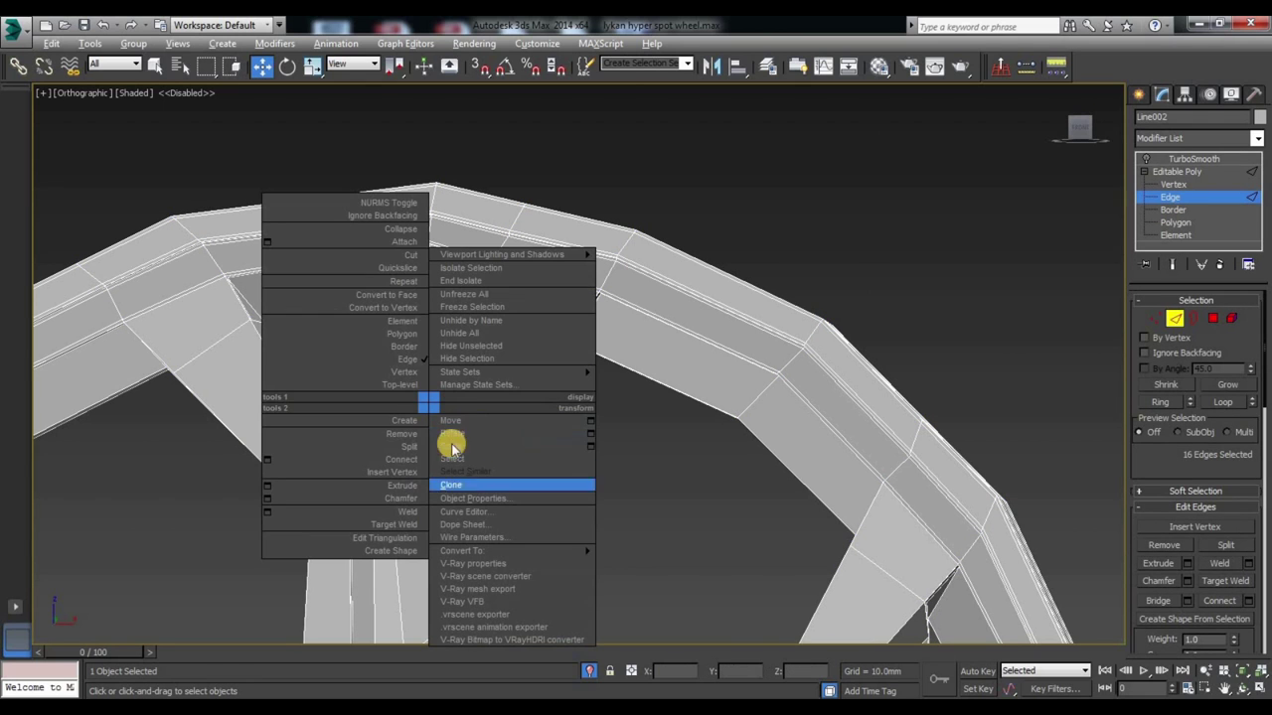
left_click(268, 460)
left_click_drag(593, 396, 595, 112)
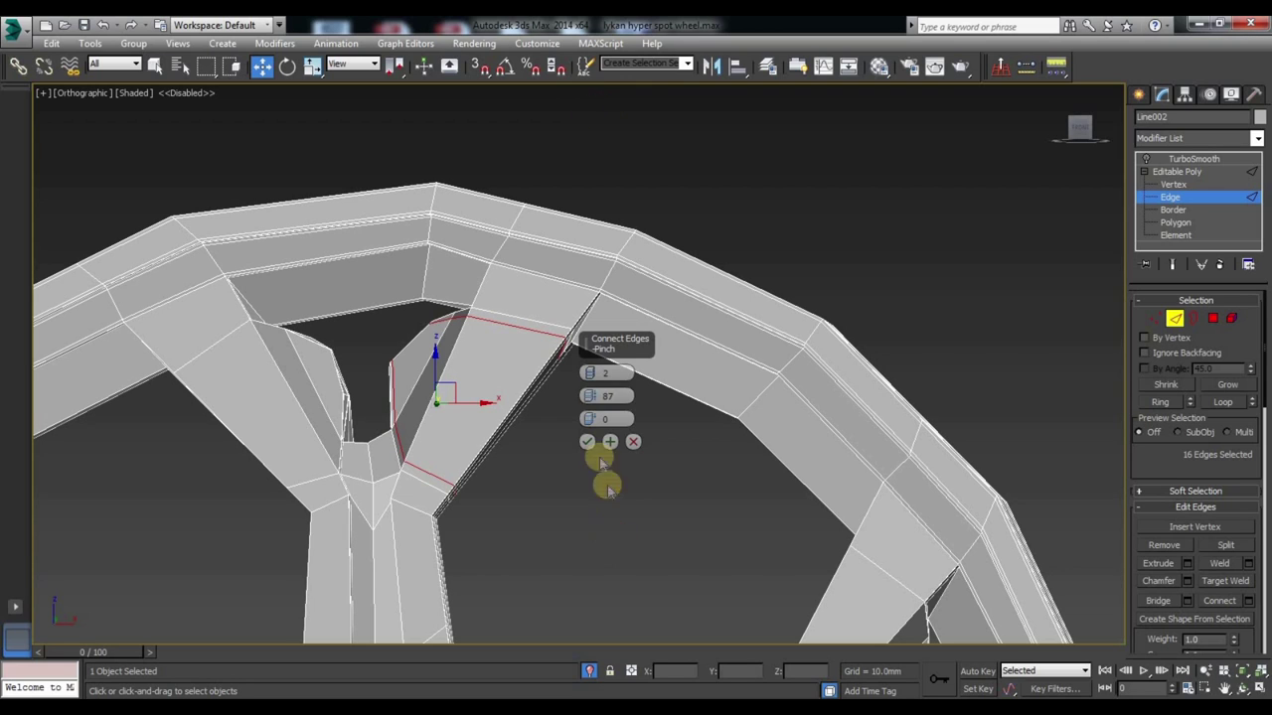
left_click_drag(589, 383, 589, 375)
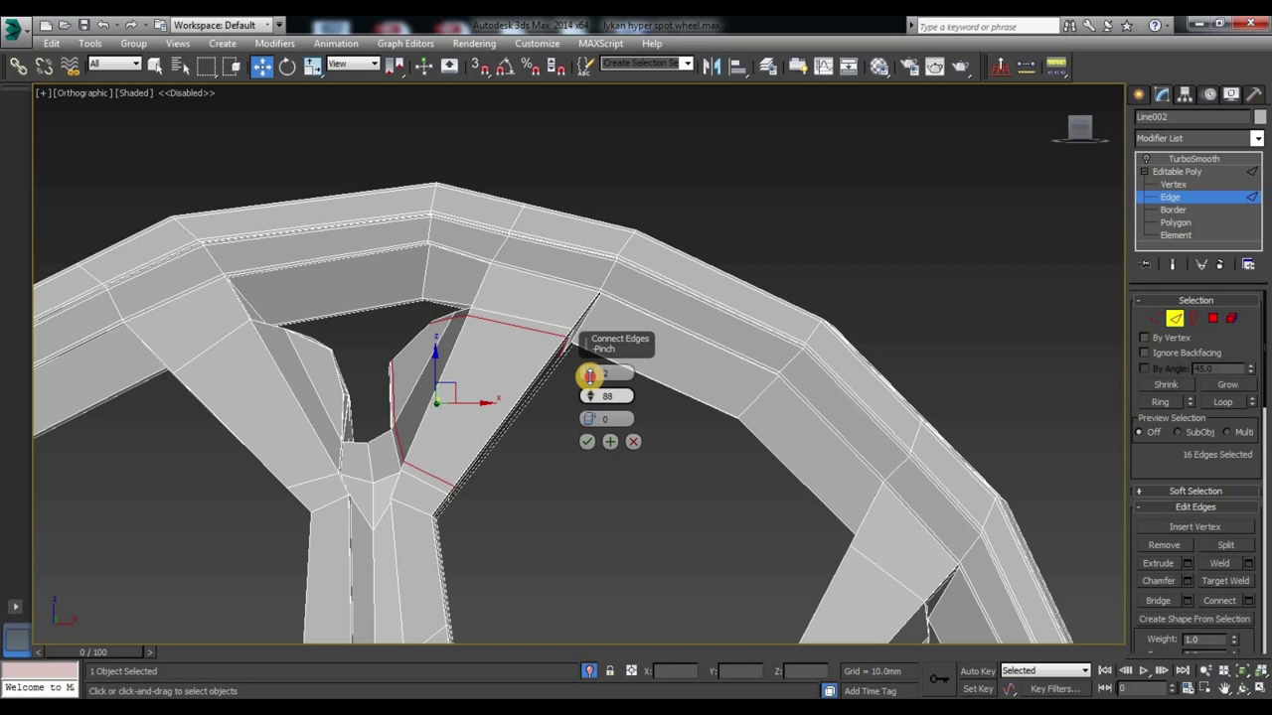
left_click(586, 442)
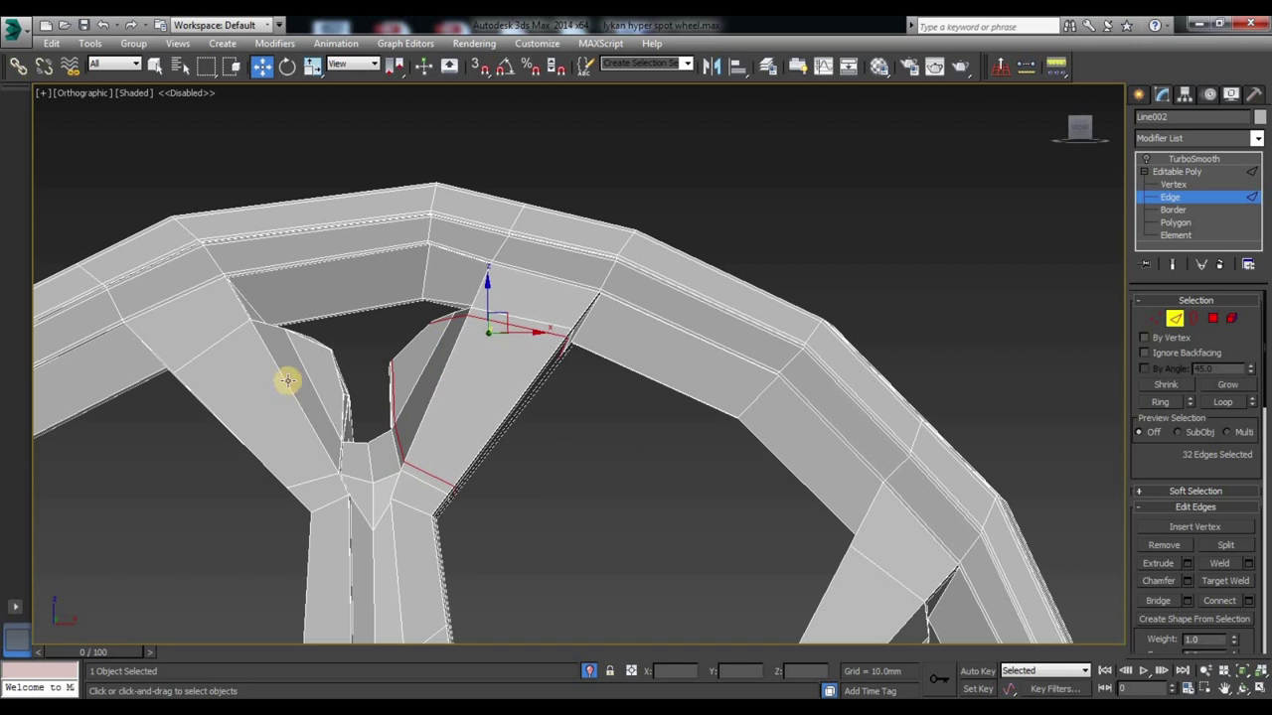
left_click(283, 386)
left_click(283, 385, "shift")
Step: Connect the opposite-side spoke edges with the same pinched two-segment settings
right_click(283, 385)
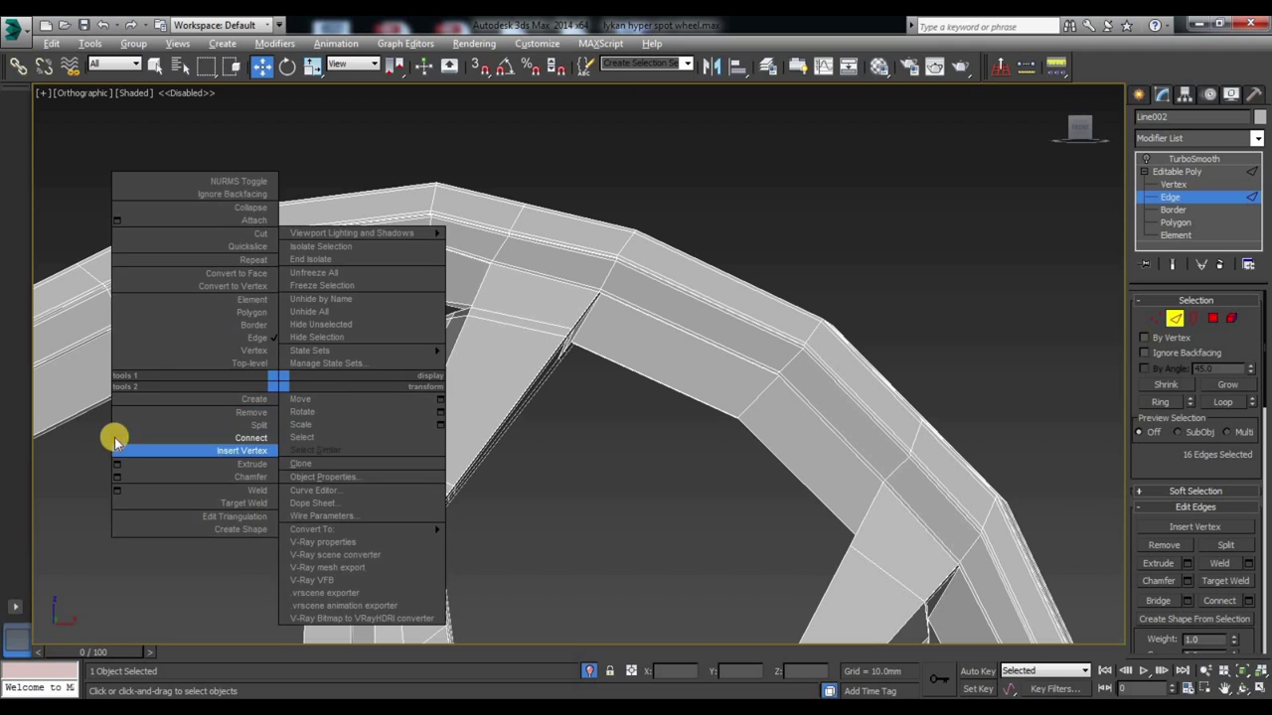
left_click(113, 434)
left_click(586, 442)
Step: Add pinched support edge pairs to two more spoke loops using Apply and Continue
mouse_move(588, 440)
middle_mouse_down("alt")
mouse_move(650, 377)
mouse_move(670, 386)
mouse_move(685, 344)
middle_mouse_up("alt")
left_click(686, 343)
left_click(657, 398, "shift")
right_click(700, 369)
left_click(527, 411)
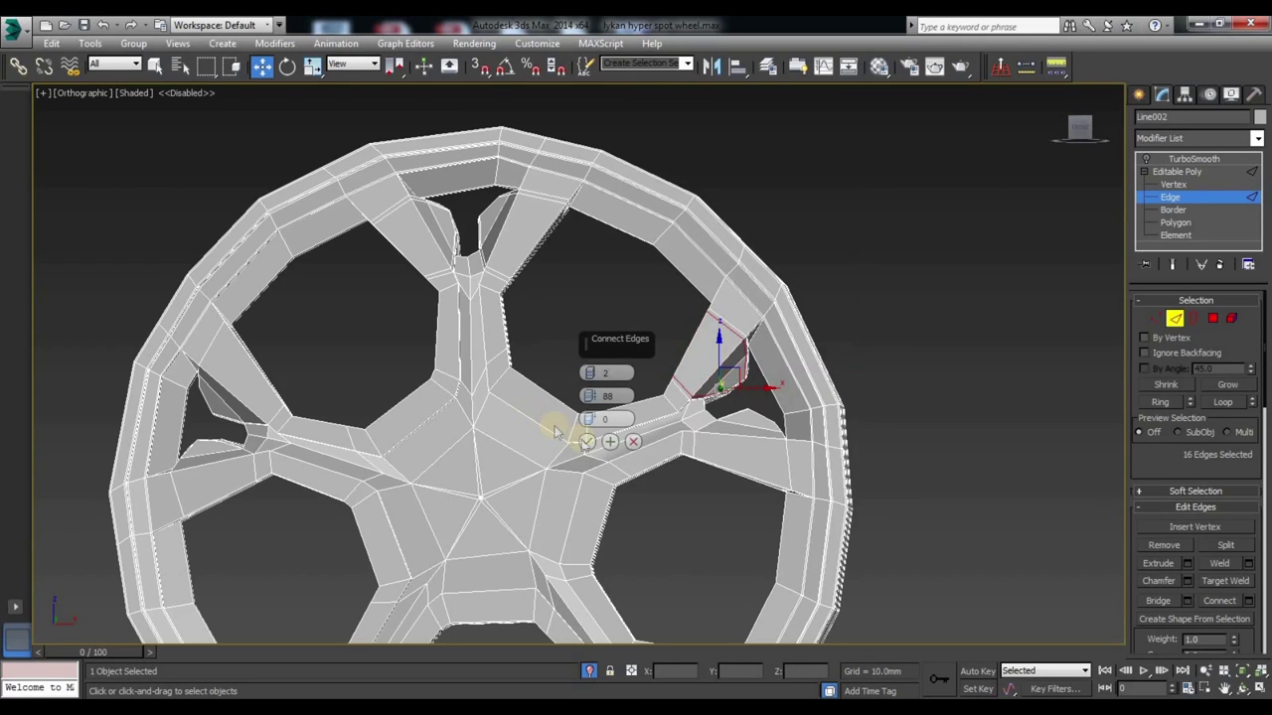
left_click(609, 443)
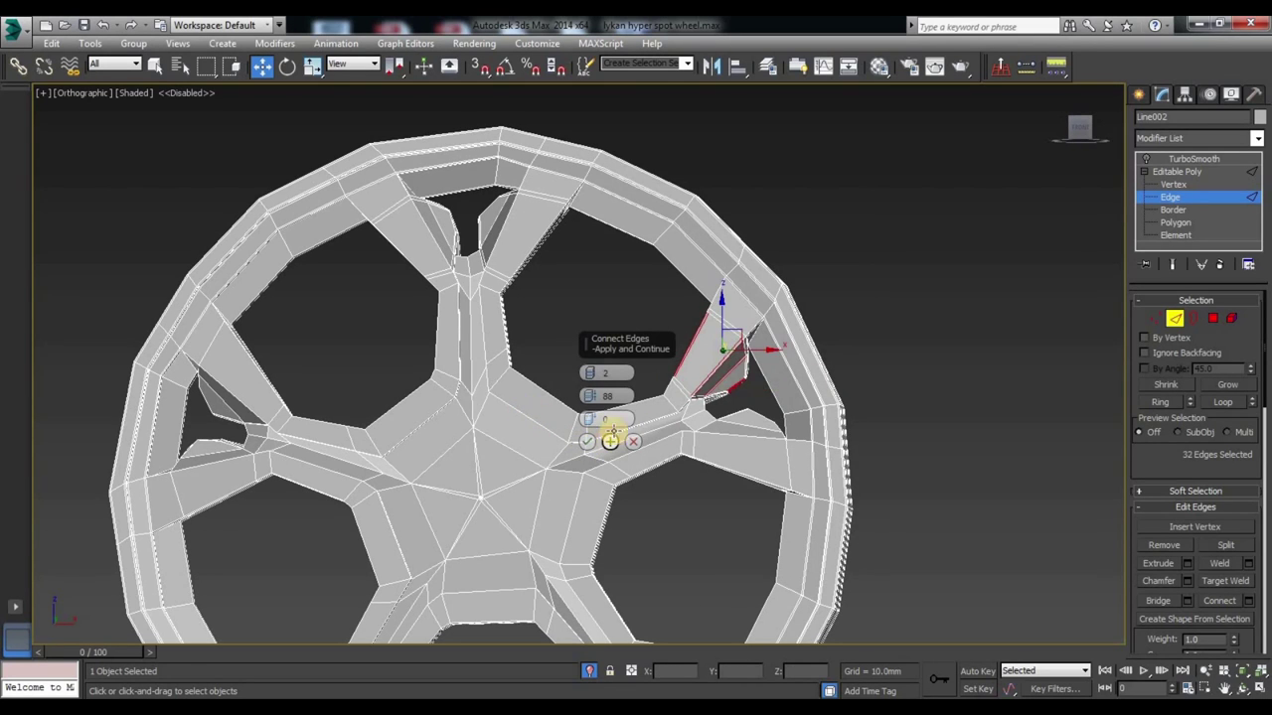
left_click(742, 438)
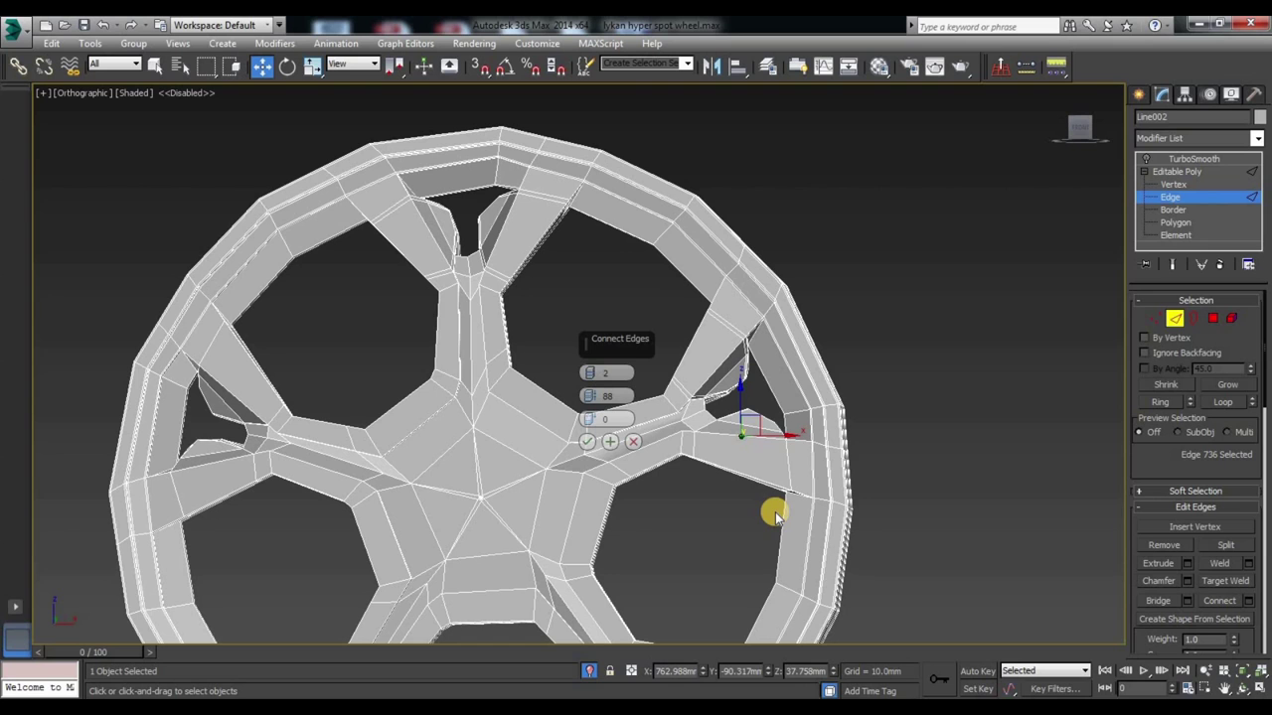
key("alt+l")
left_click(609, 442)
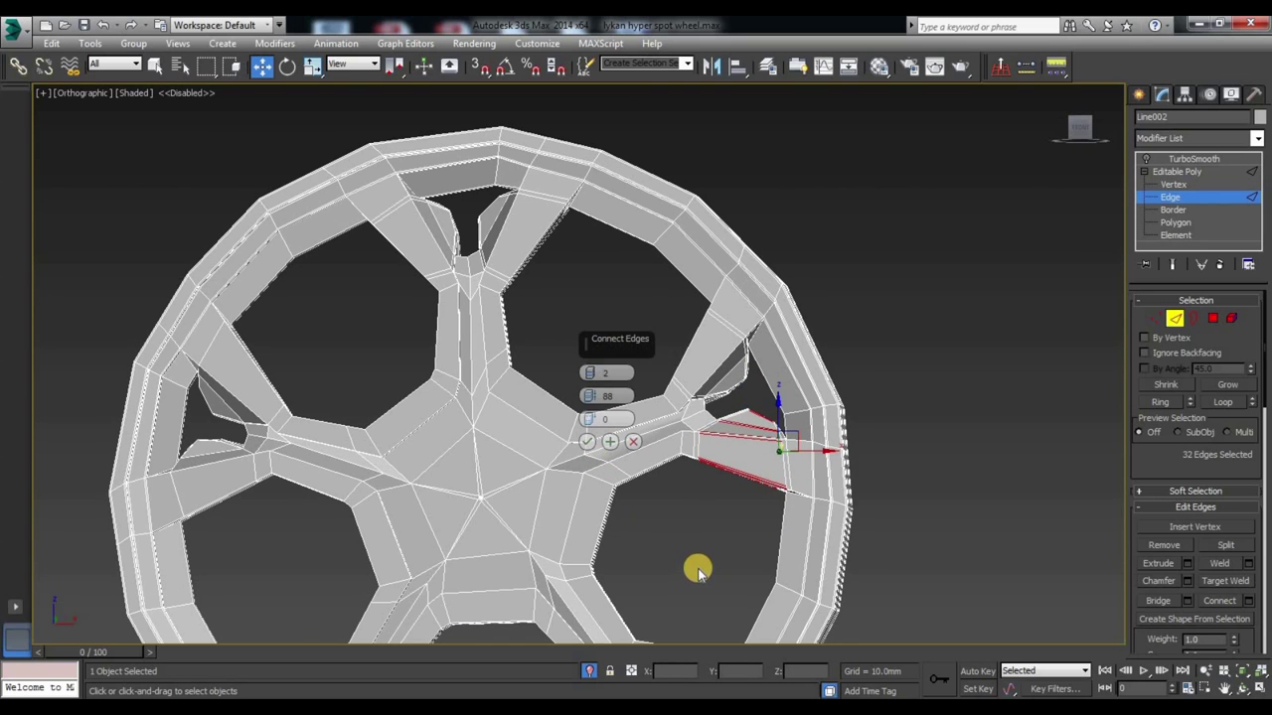
Step: Add support edges to the lower spoke's loop and select the next spoke's edge loop
middle_click_drag(696, 567, 676, 571, "alt")
left_click(701, 596)
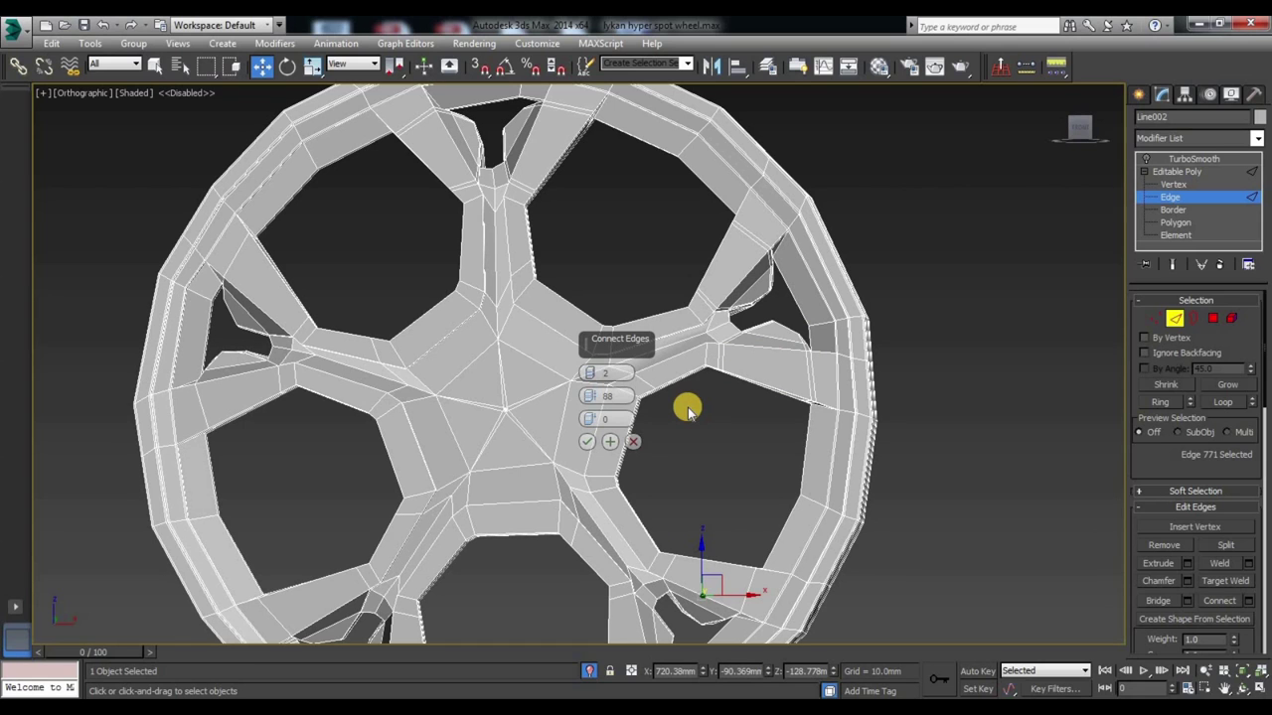
key("alt+l")
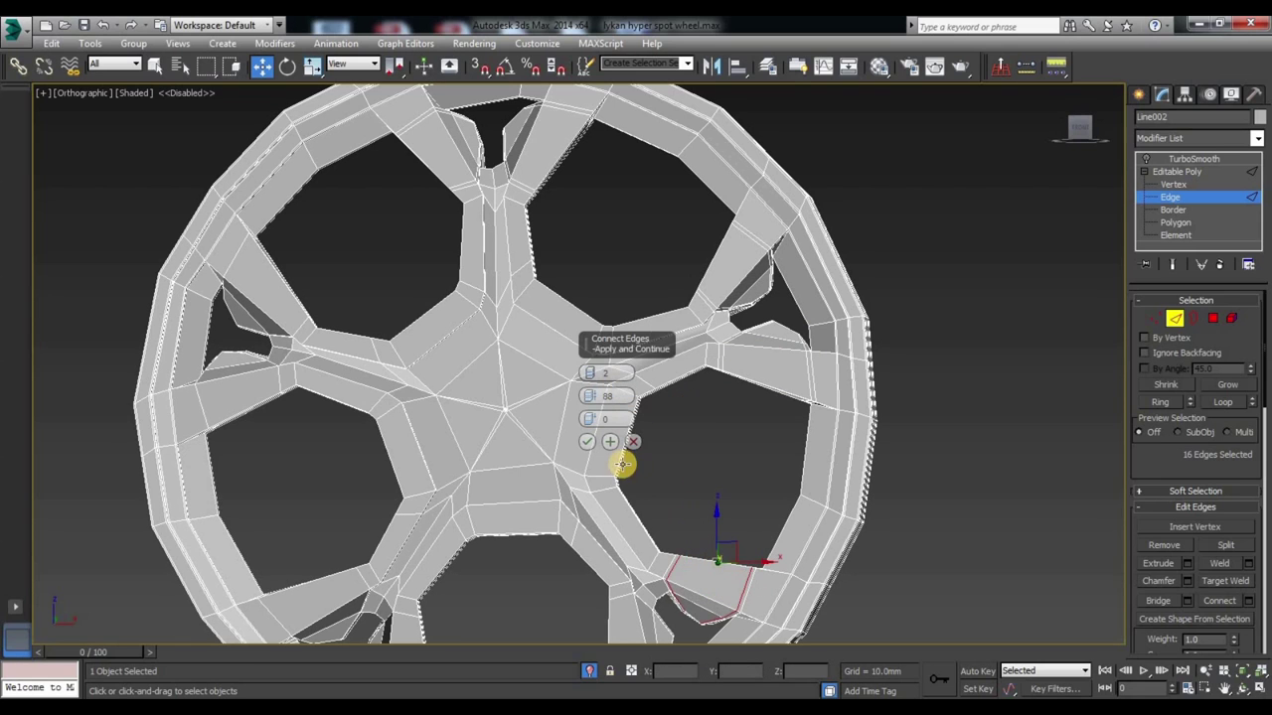
left_click(609, 442)
middle_click_drag(659, 525, 667, 500, "alt")
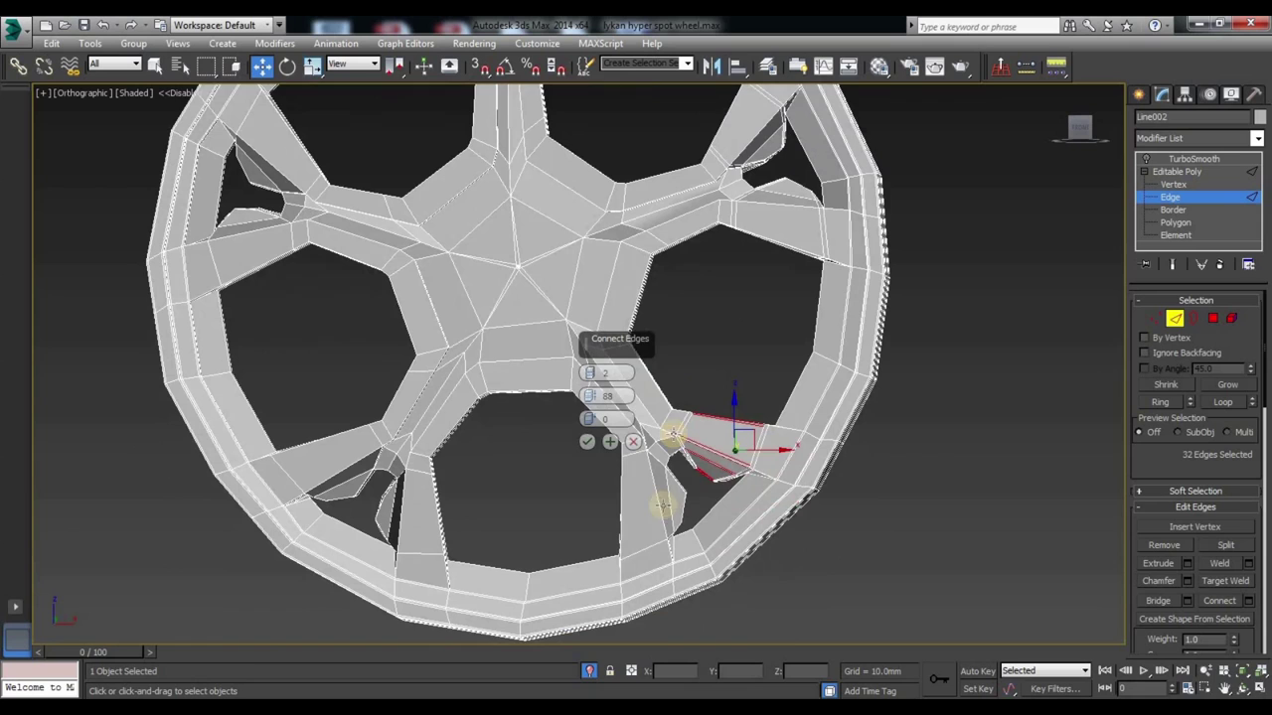
left_click(620, 515)
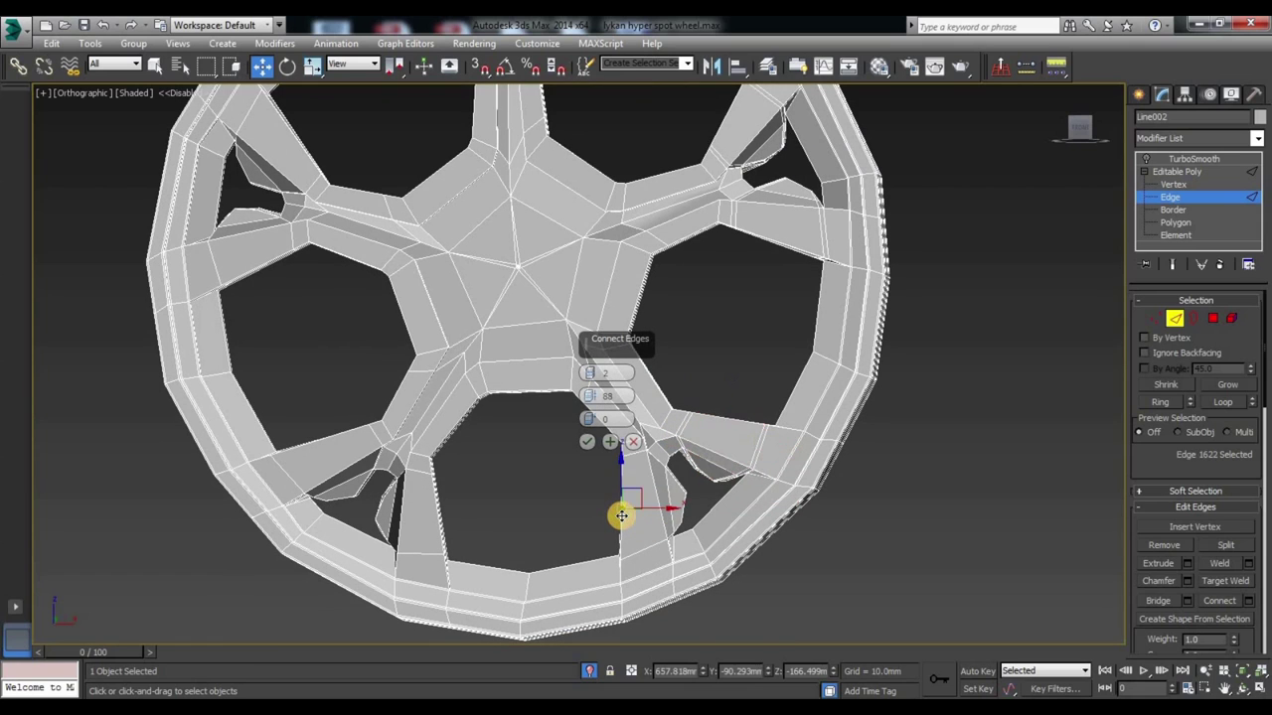
key("alt+l")
right_click(618, 455)
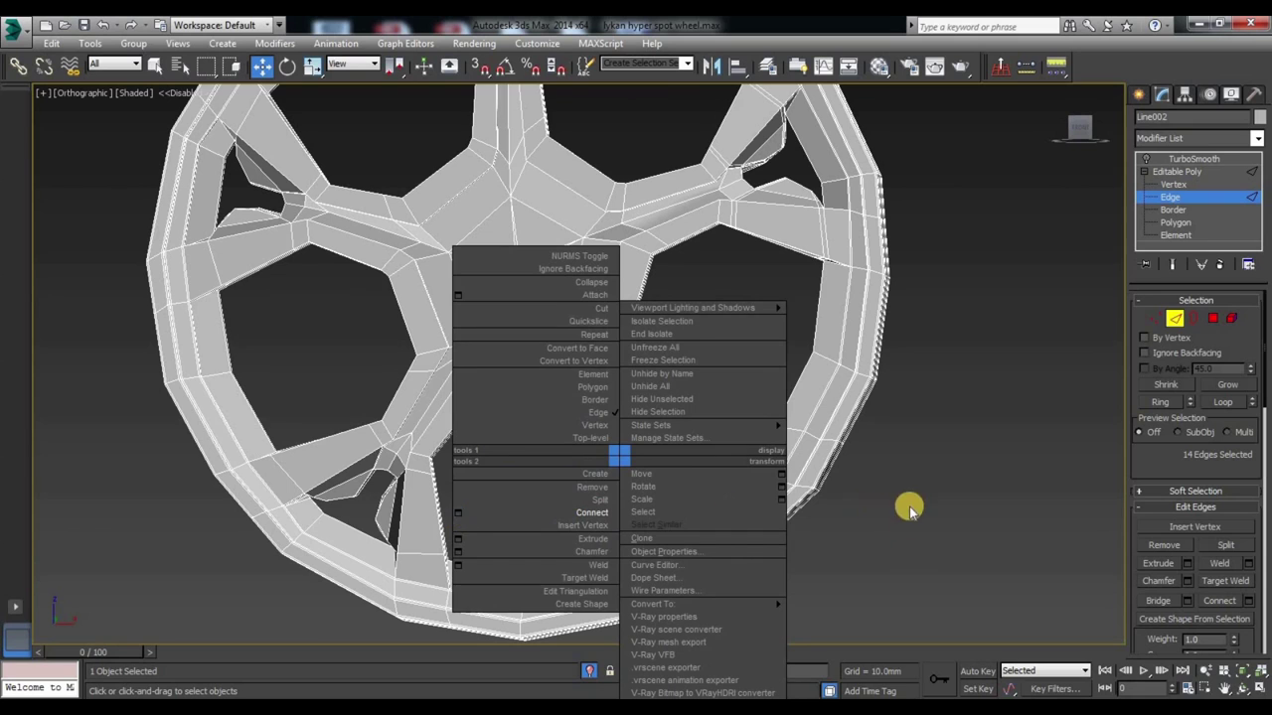
Step: Connect the selected spoke edges with 2 segments, undoing a stray edge pick first
left_click(458, 513)
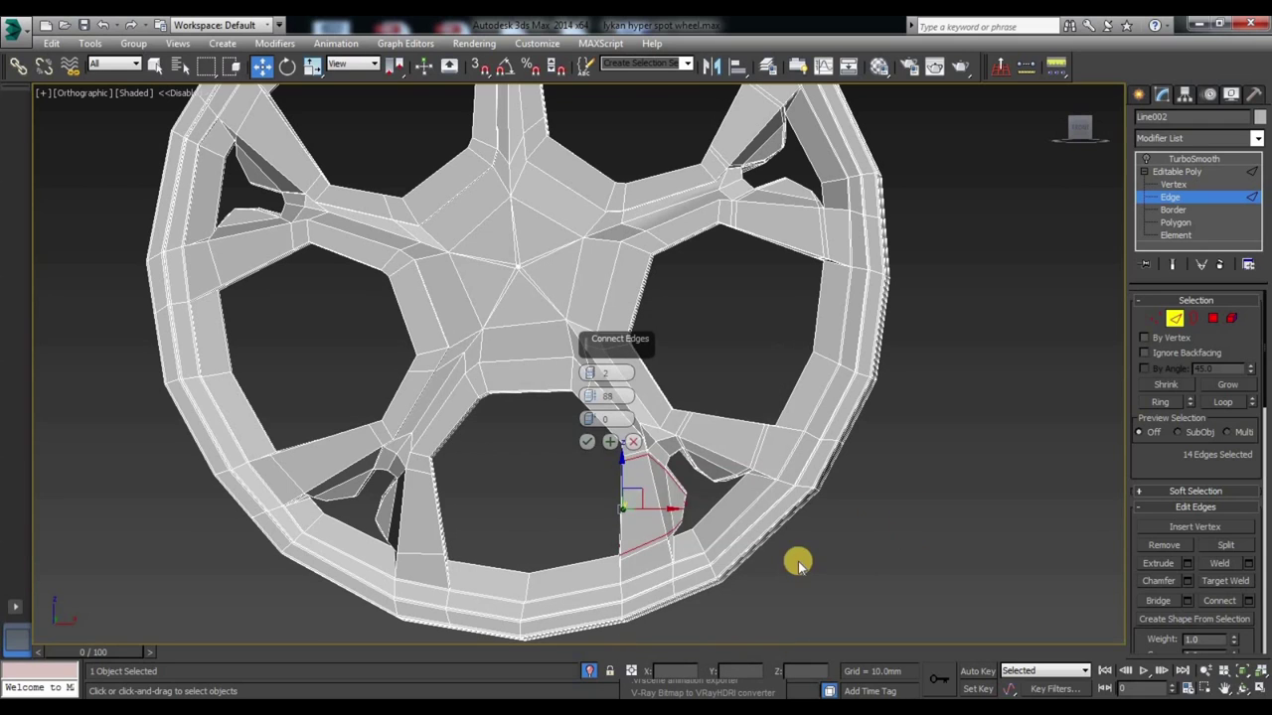
left_click(435, 511)
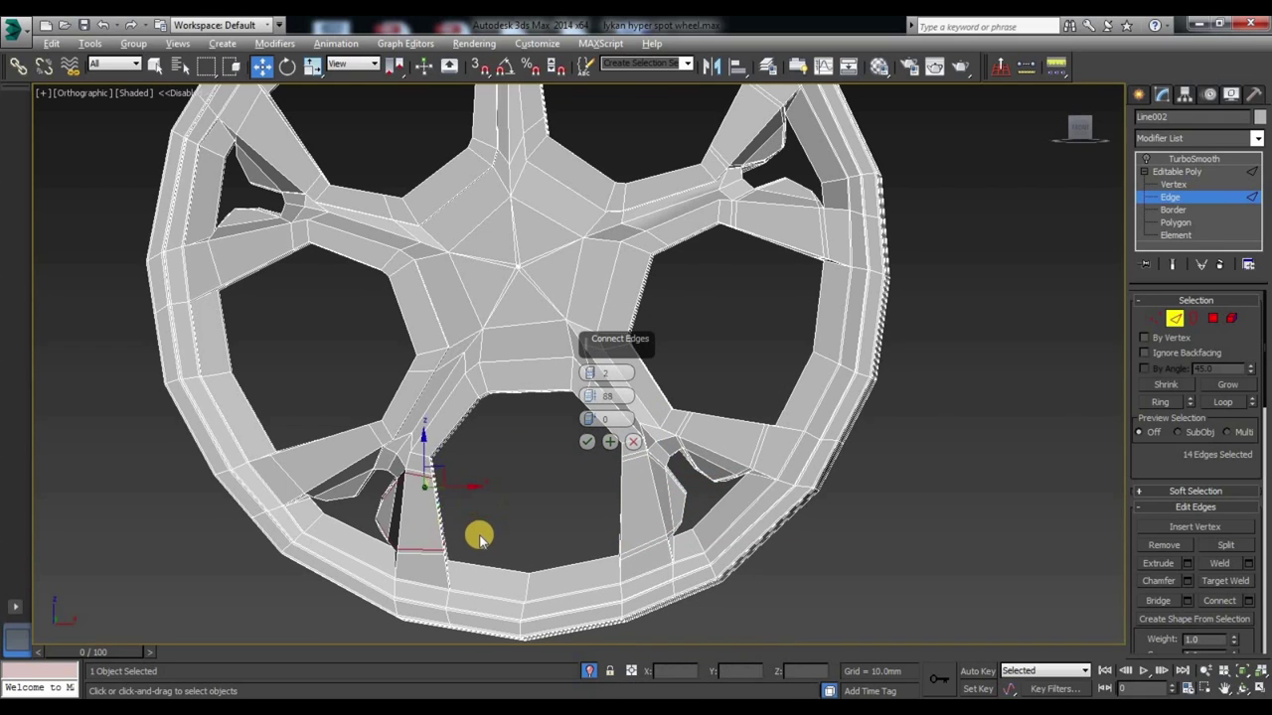
key("ctrl+z")
left_click(304, 442)
scroll(338, 467, "up", 3)
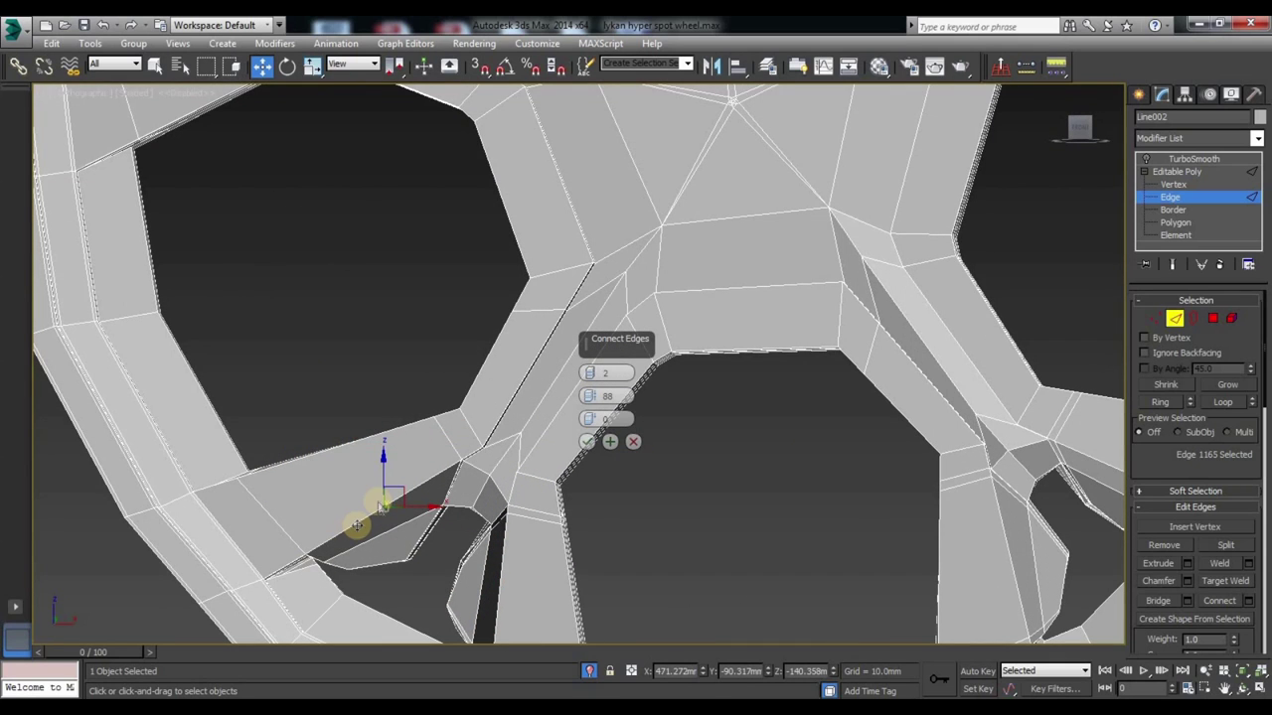
middle_click_drag(691, 552, 736, 459)
left_click(586, 440)
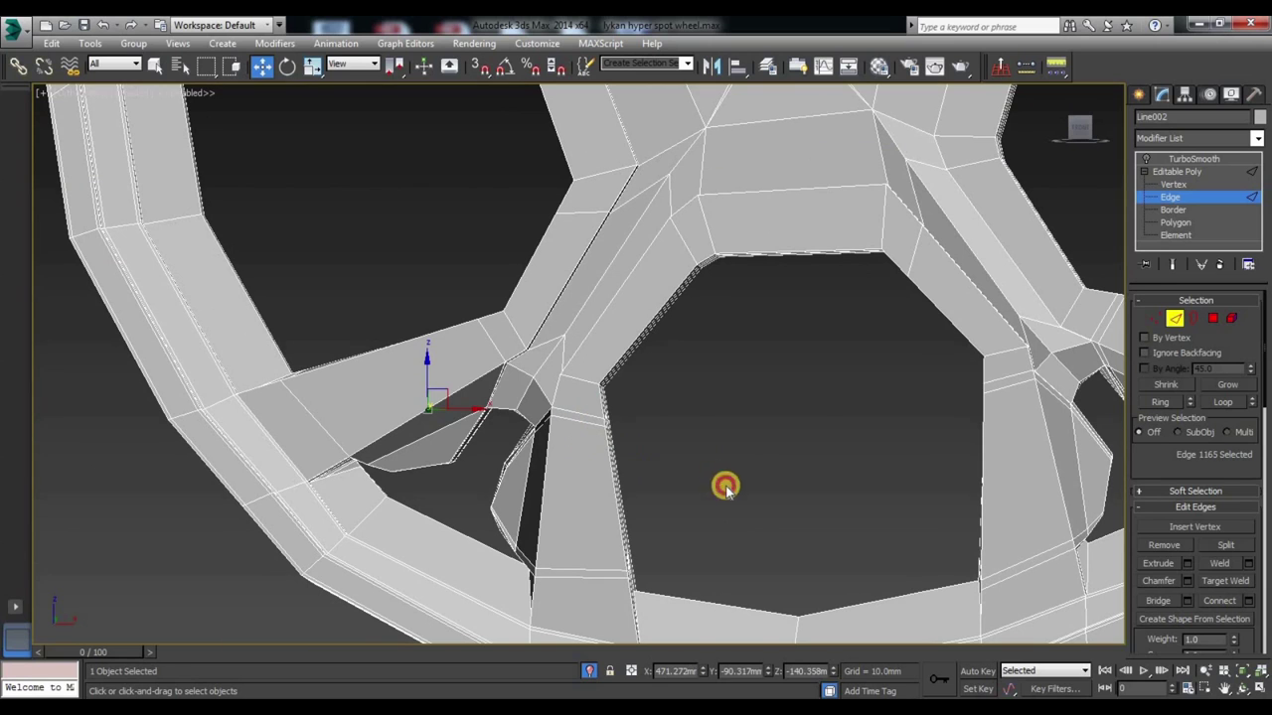
Step: Add two-segment support edges to the next spoke with Apply and Continue
middle_click_drag(582, 355, 594, 373)
left_click(442, 425)
right_click(442, 425)
left_click(315, 486)
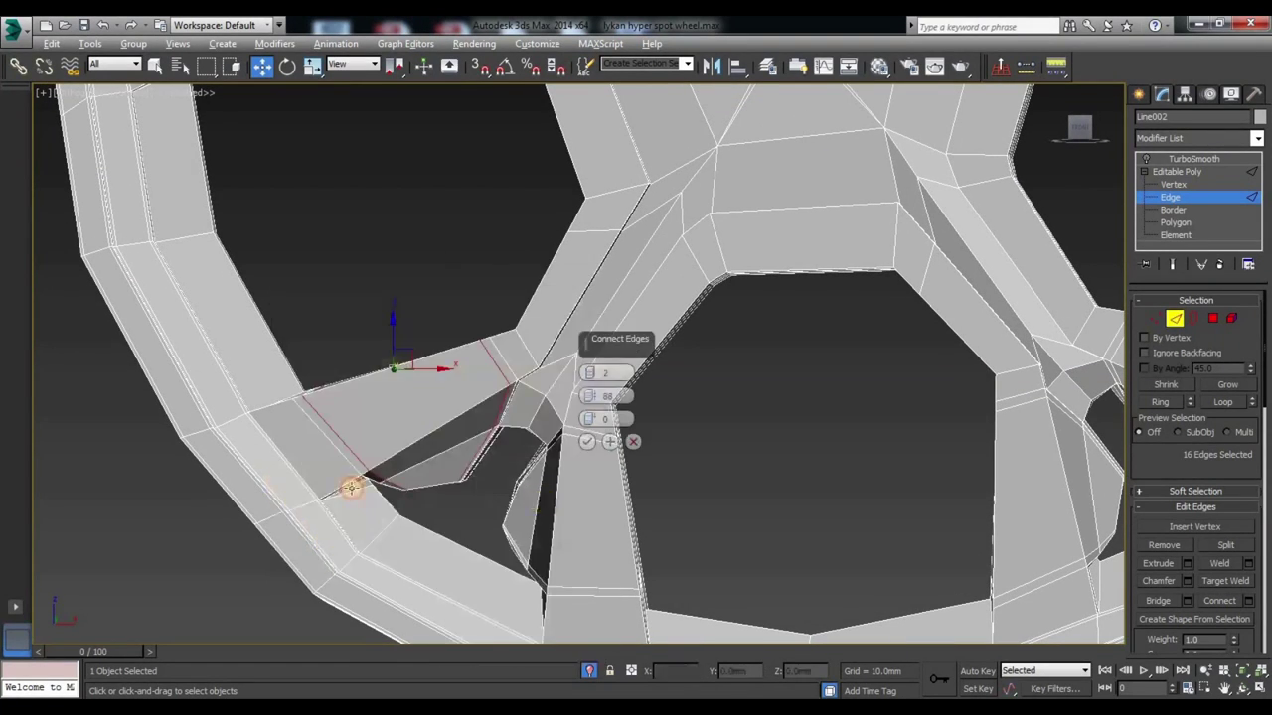
left_click(610, 441)
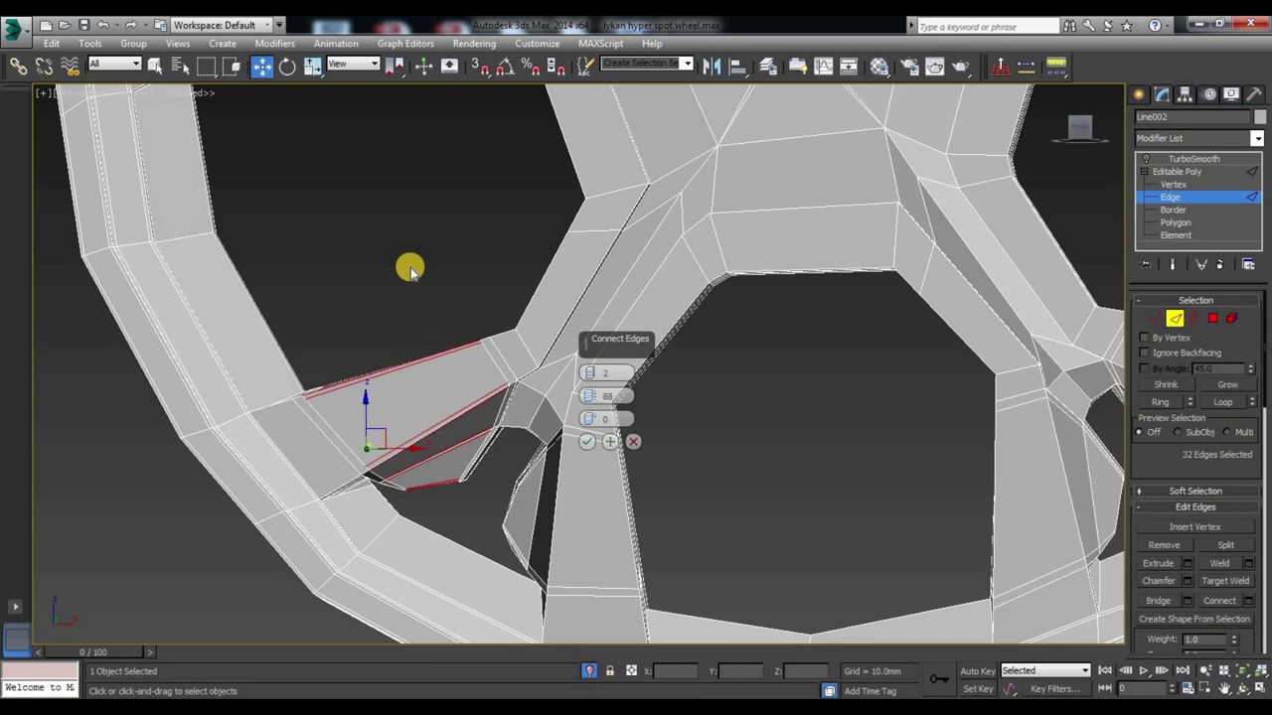
middle_click_drag(410, 269, 450, 159, "alt")
middle_click_drag(428, 110, 487, 388, "alt")
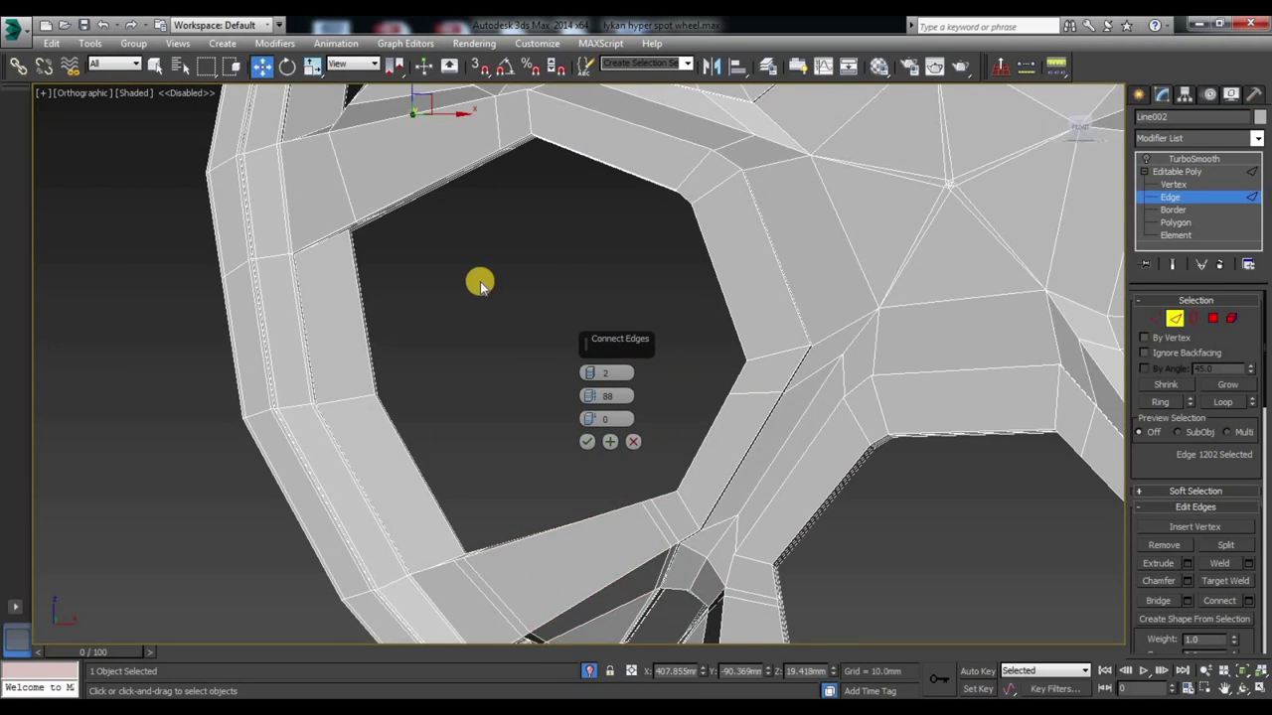
left_click(608, 442)
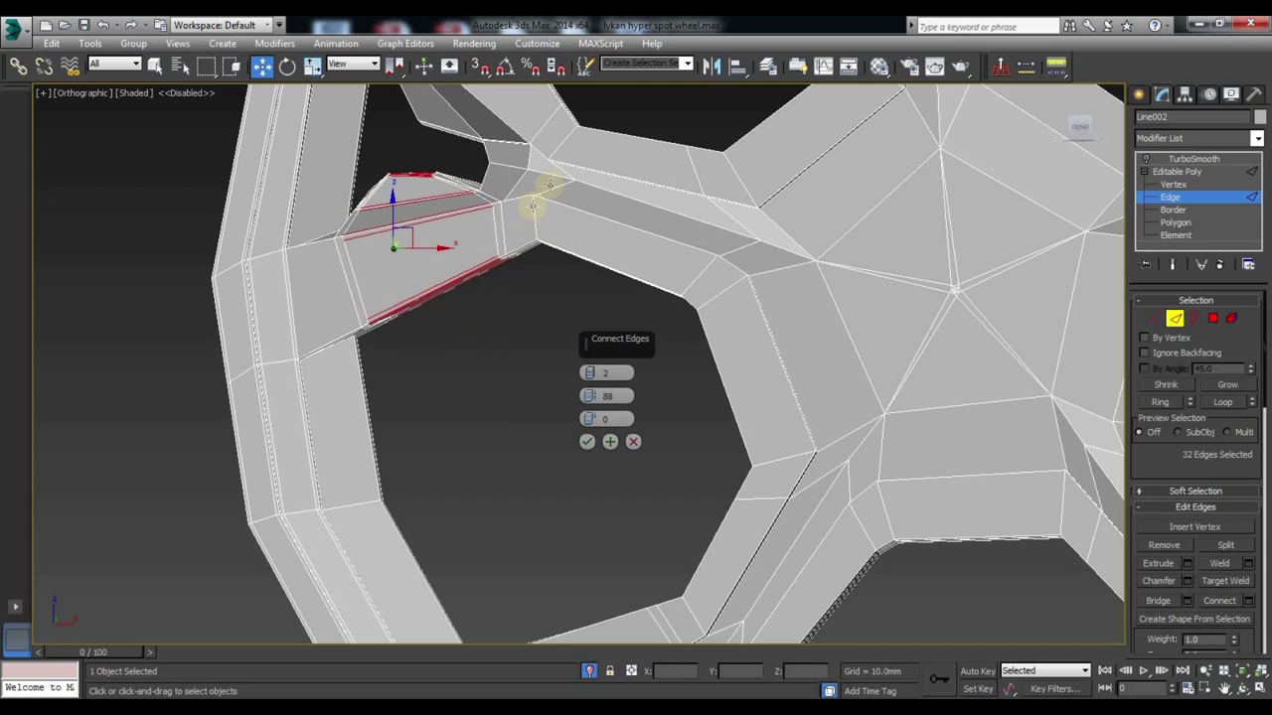
Step: Connect the following spoke's full edge loop with 2 segments and confirm with OK
middle_click_drag(540, 199, 482, 454, "alt")
left_click(385, 383)
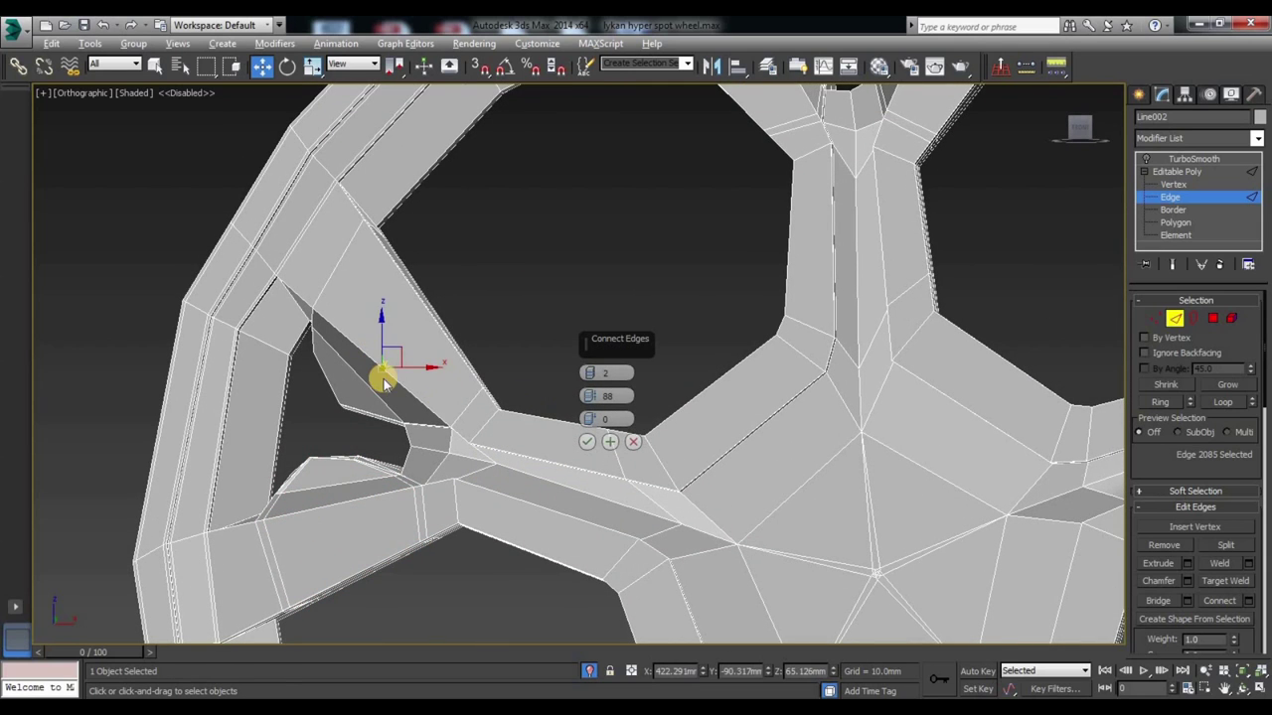
double_click(386, 382)
left_click(611, 445)
mouse_move(611, 444)
middle_mouse_down("alt")
mouse_move(624, 440)
mouse_move(425, 344)
middle_mouse_up("alt")
left_click(586, 442)
Step: Clear the edge selection, try a loop on a spoke near the hub, then clear it again
scroll(454, 397, "down", 5)
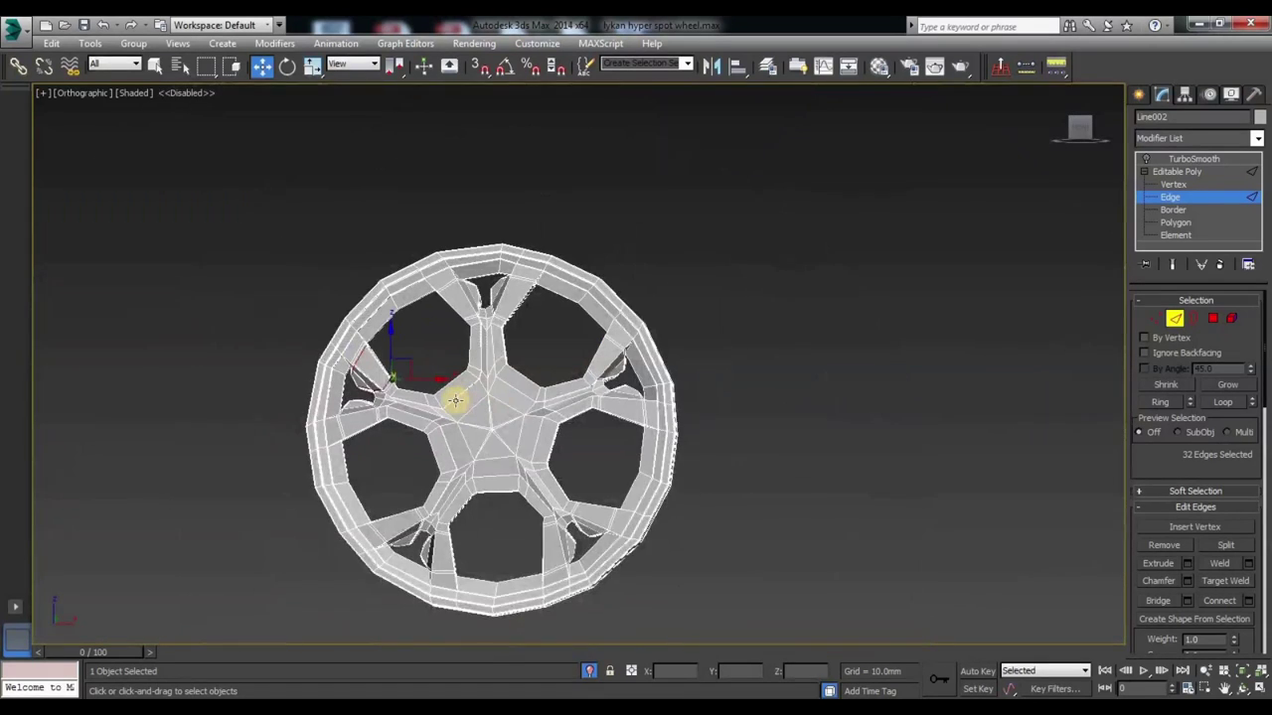
scroll(583, 389, "up", 2)
left_click(1110, 225)
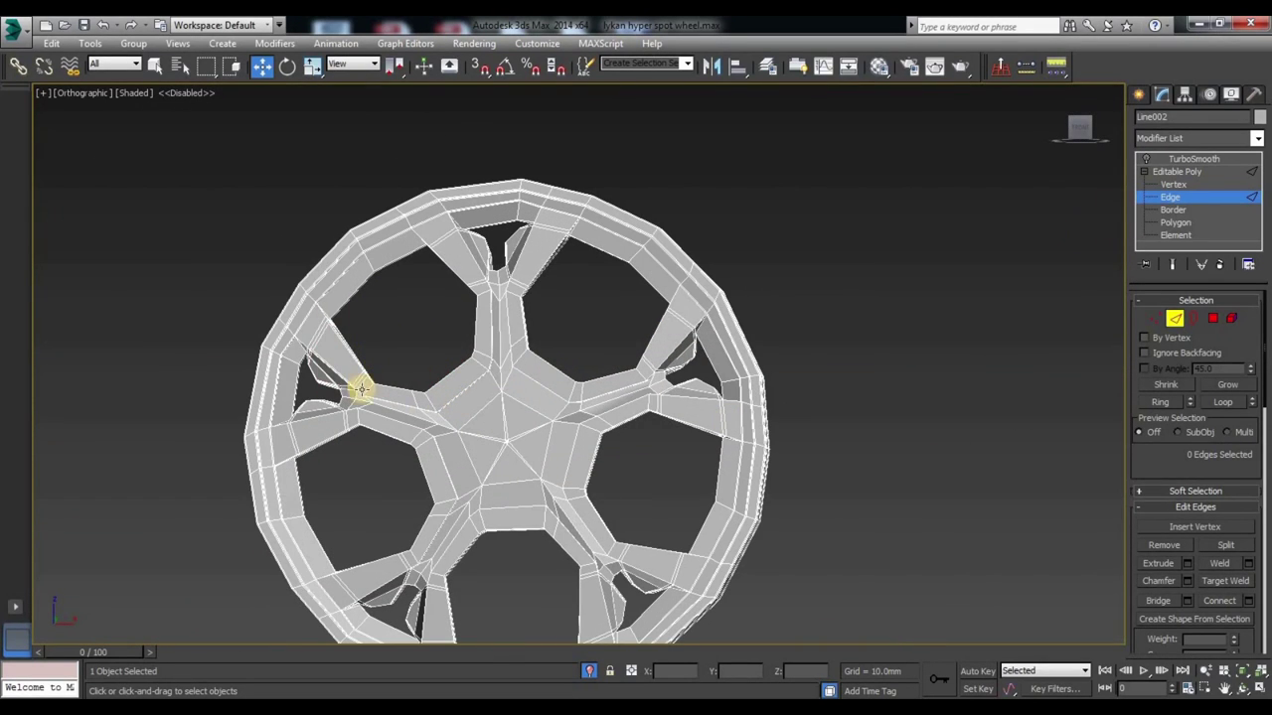
scroll(340, 332, "up", 5)
left_click(319, 289)
key("alt+l")
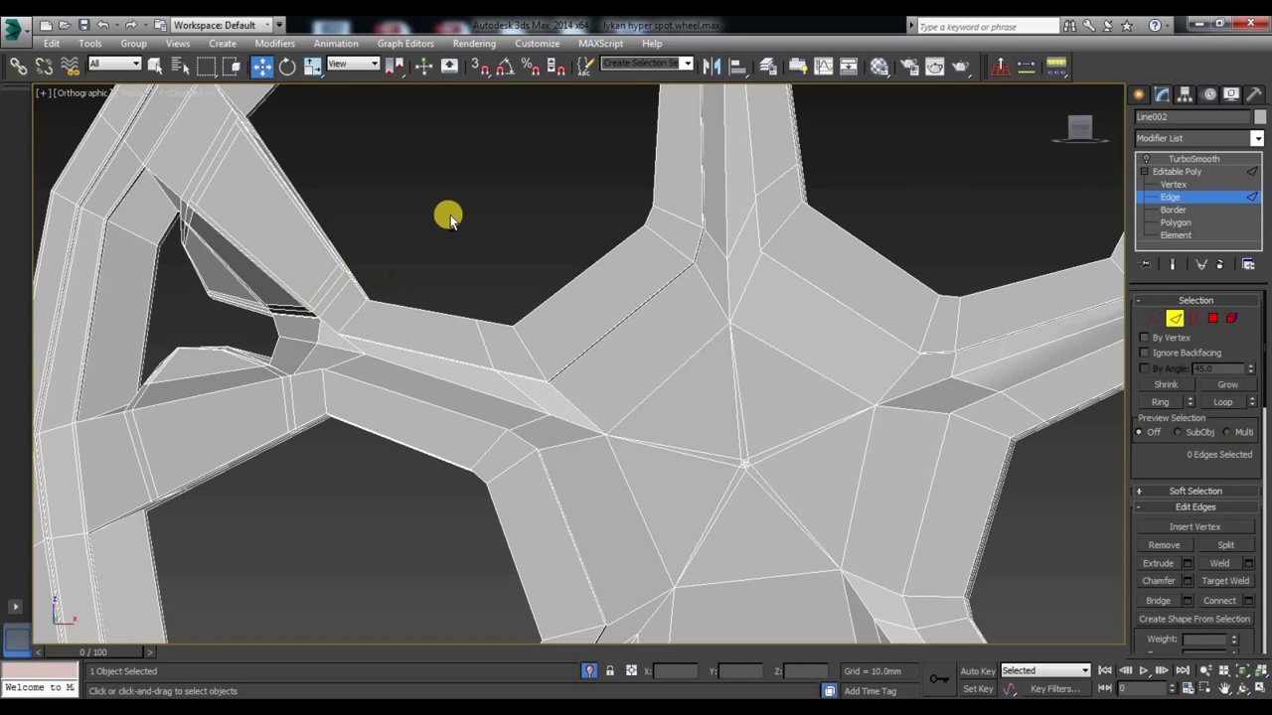
left_click(444, 238)
Step: Select an edge on the lower-left rim section and grow it into a ring with Alt+R
scroll(719, 395, "down", 3)
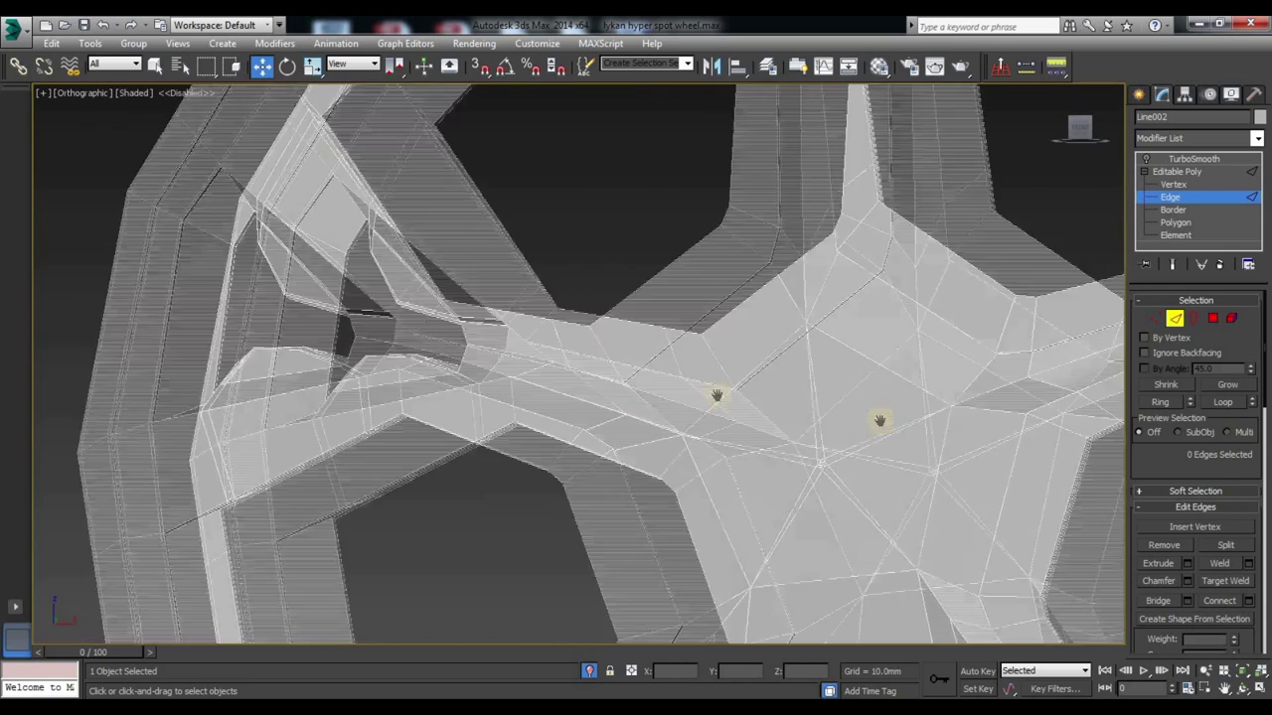
scroll(673, 321, "down", 3)
scroll(438, 556, "up", 5)
left_click(297, 505)
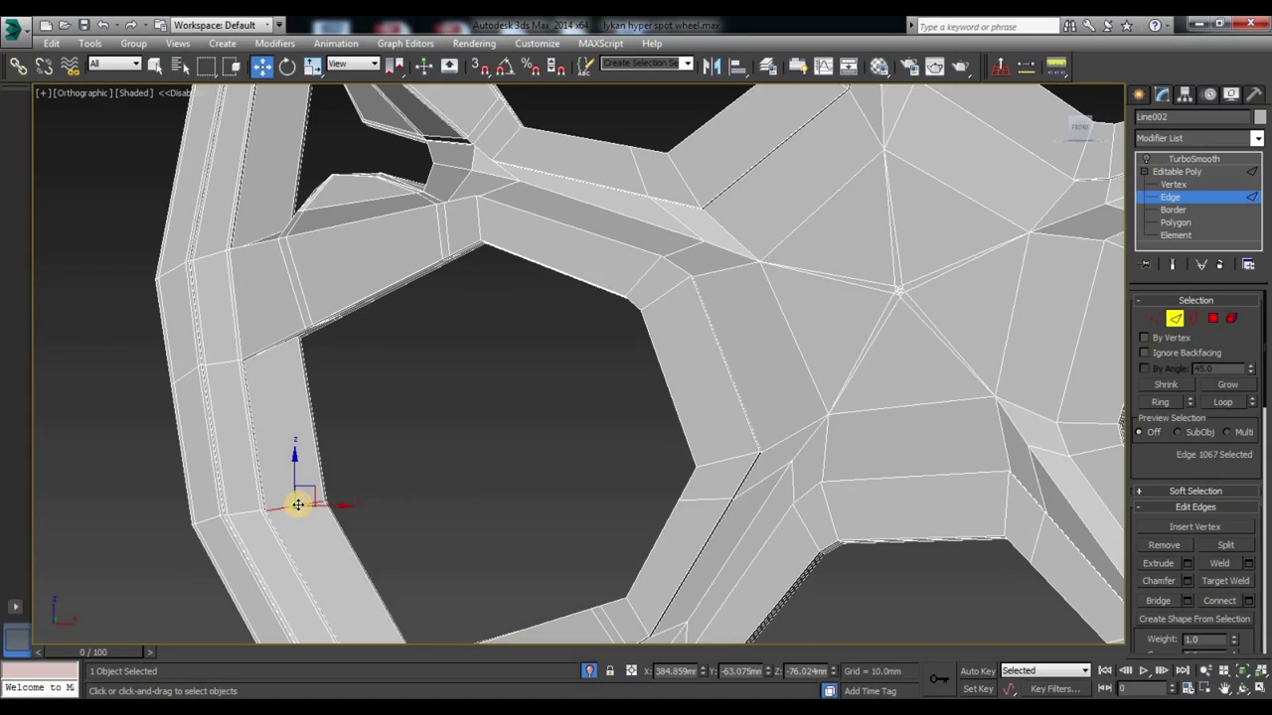
key("alt+r")
scroll(398, 519, "down", 2)
scroll(438, 507, "down", 2)
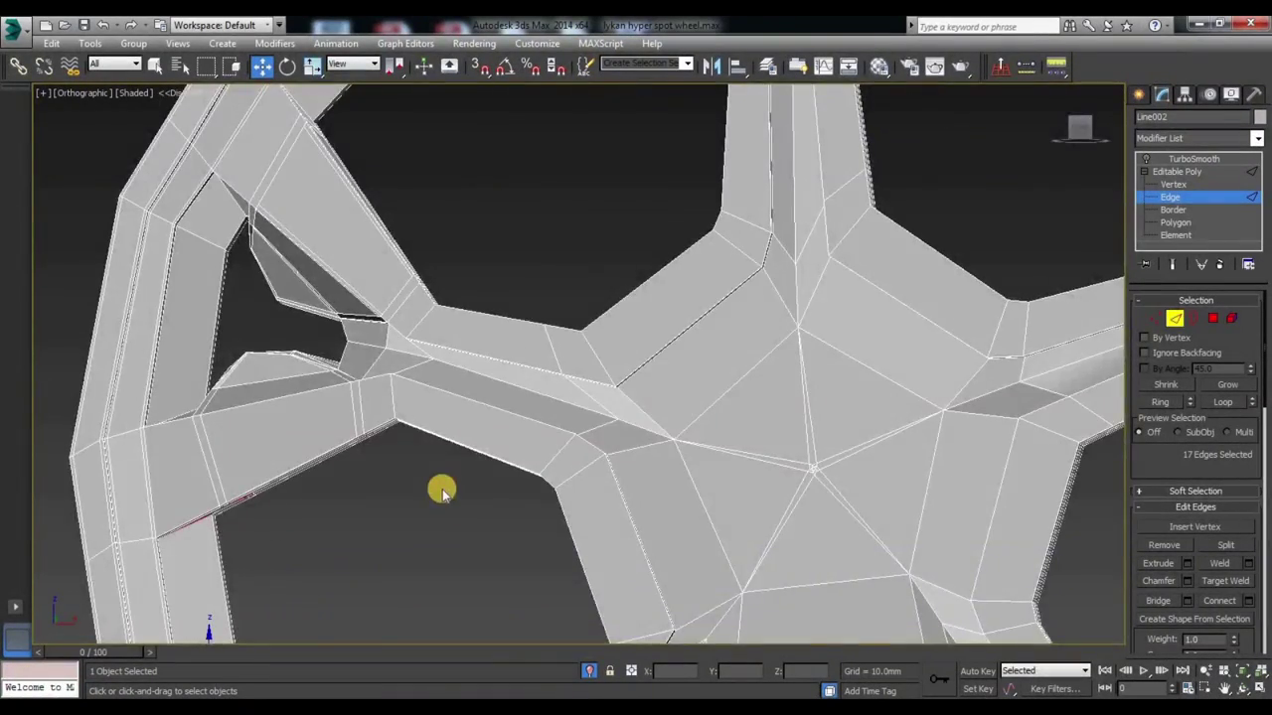
scroll(477, 418, "down", 3)
middle_click_drag(505, 355, 504, 355)
scroll(448, 537, "up", 2)
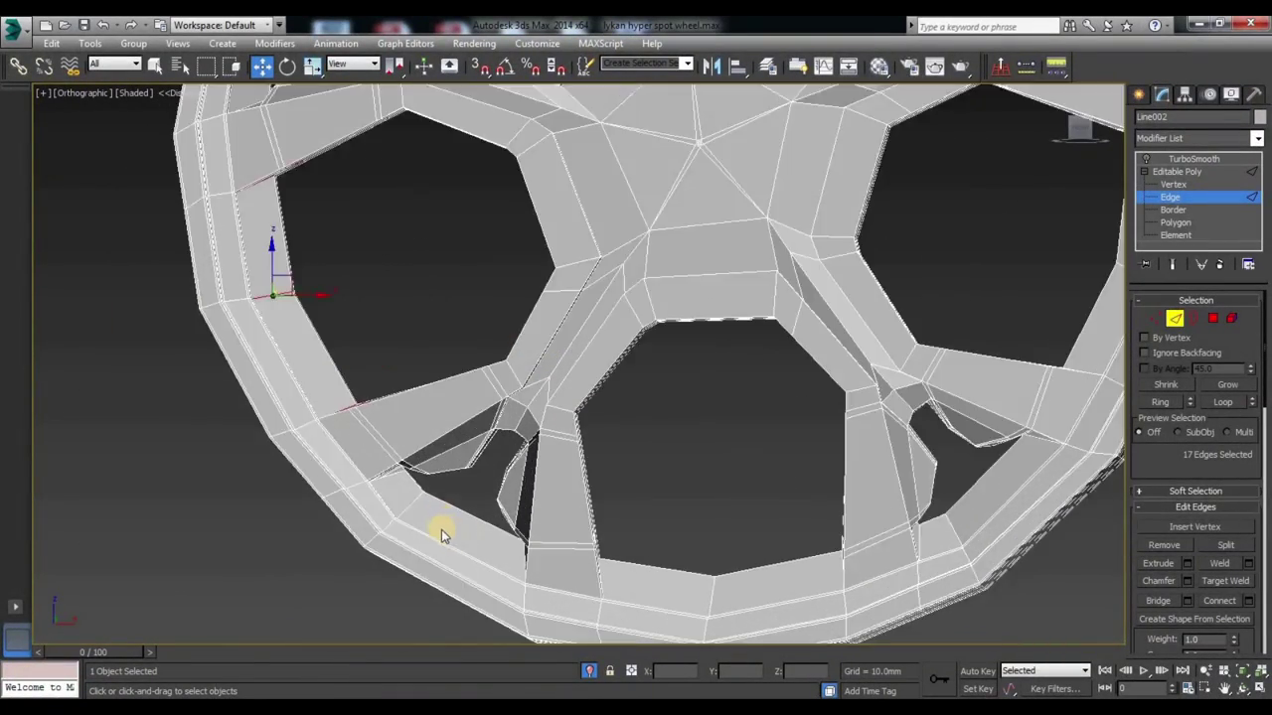
Step: Add several edge rings around the lower and right rim sections to the selection
left_click(405, 506, "ctrl")
double_click(471, 532, "ctrl")
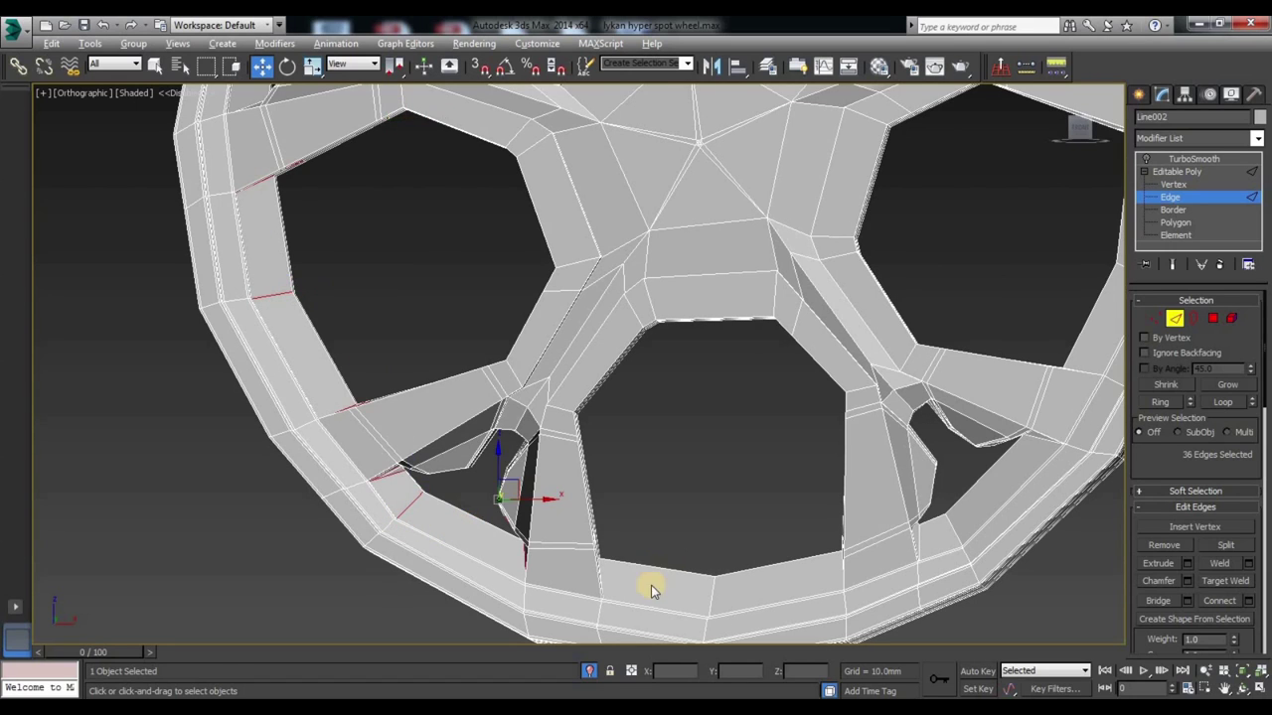
double_click(711, 593, "ctrl")
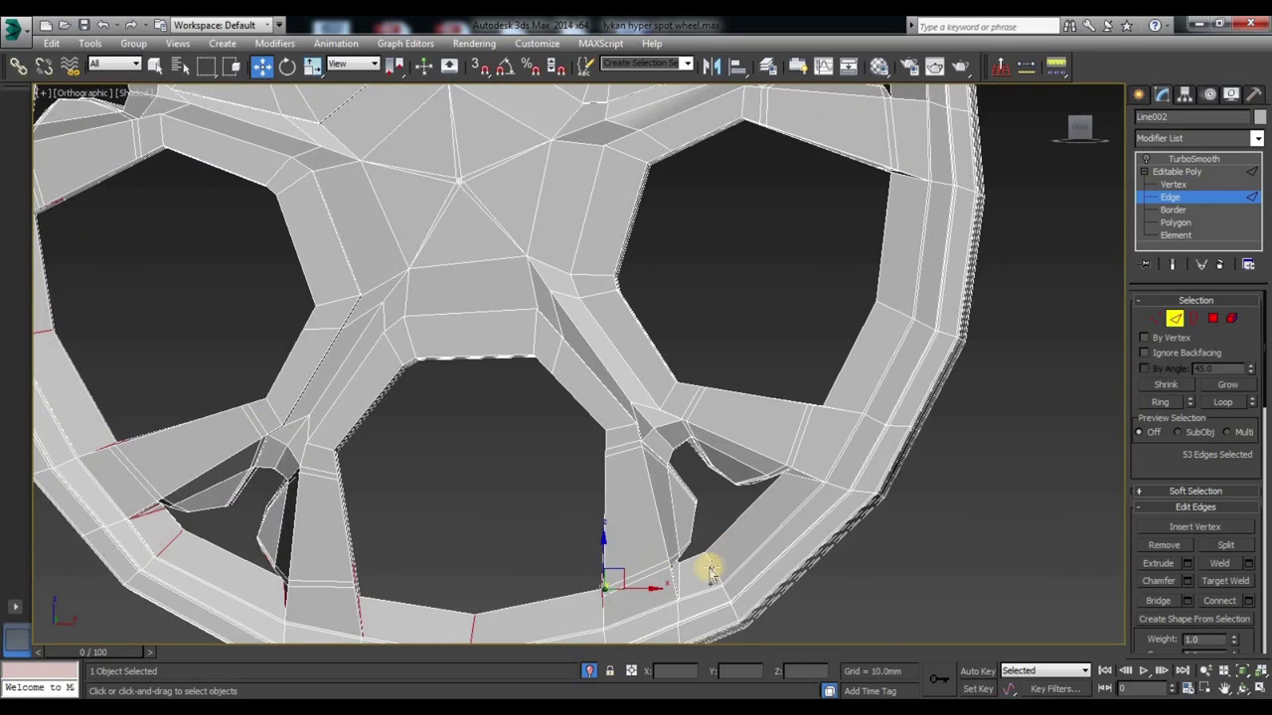
left_click(711, 569, "ctrl")
double_click(711, 565, "ctrl")
left_click(899, 311, "ctrl")
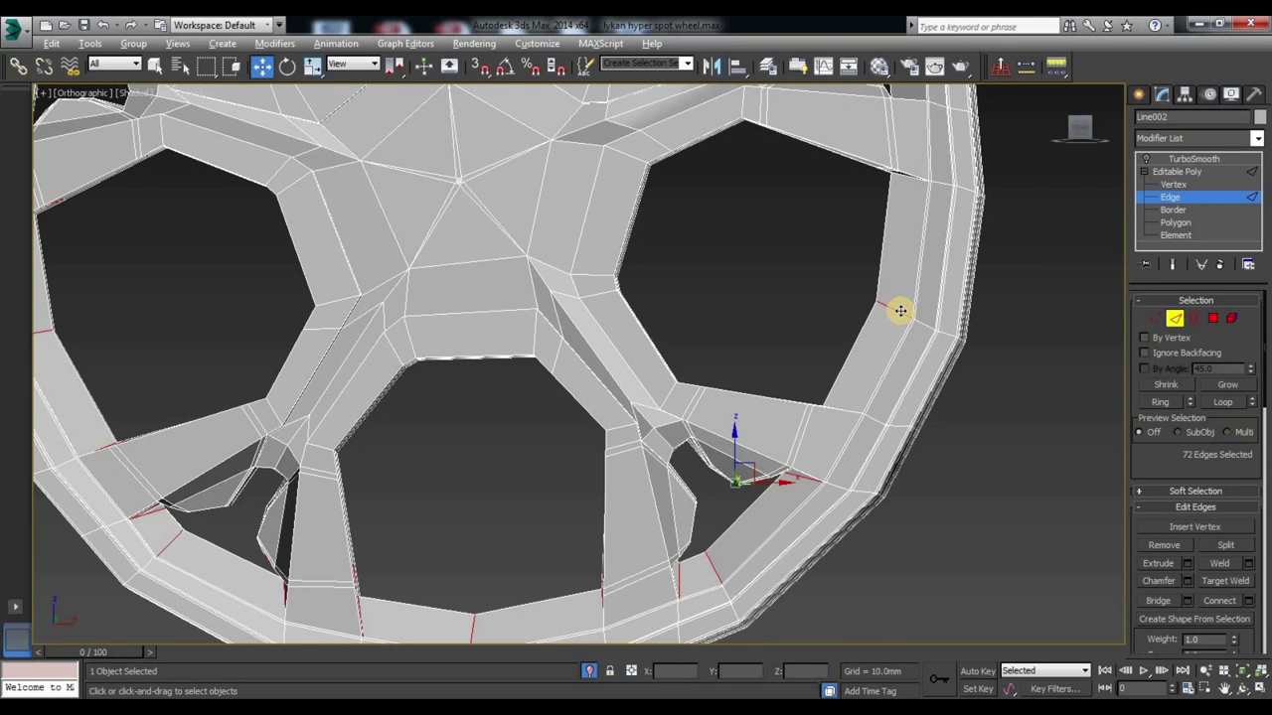
double_click(900, 311, "ctrl")
Step: Add edge rings along the inner and upper rim to the selection
mouse_move(758, 425)
middle_mouse_down("alt")
mouse_move(792, 446)
mouse_move(877, 331)
mouse_move(781, 446)
middle_mouse_up("alt")
scroll(781, 446, "up", 5)
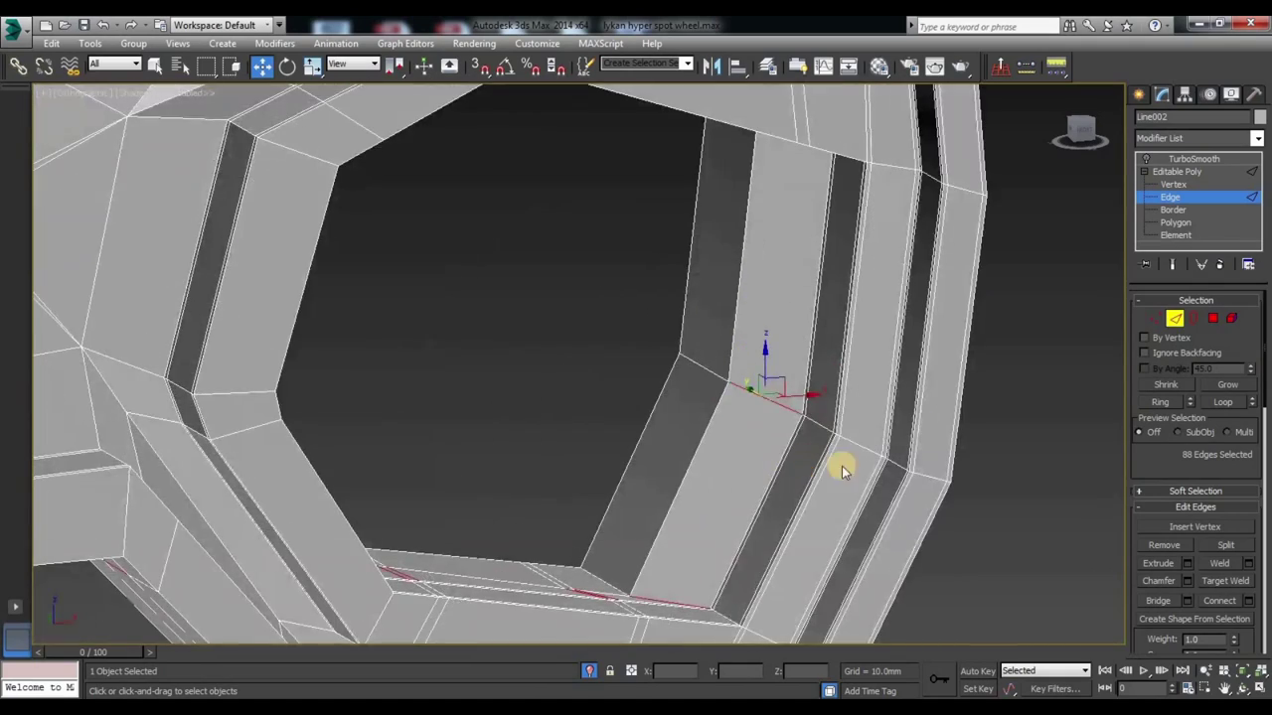
mouse_move(815, 363)
middle_mouse_down("alt")
mouse_move(692, 386)
mouse_move(684, 173)
middle_mouse_up("alt")
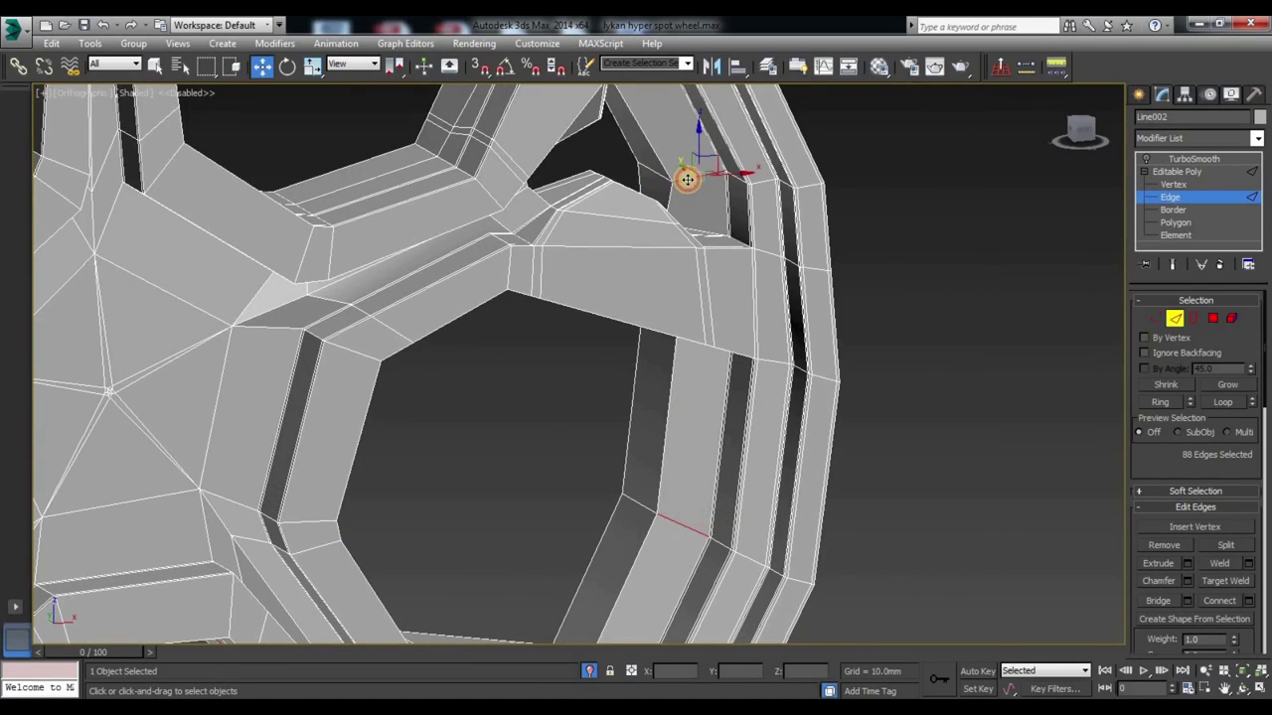
left_click(672, 324, "ctrl")
left_click(488, 276, "ctrl")
left_click(511, 312, "ctrl")
mouse_move(511, 312)
middle_mouse_down("alt")
mouse_move(557, 449)
mouse_move(555, 249)
mouse_move(483, 397)
mouse_move(565, 255)
mouse_move(566, 497)
mouse_move(540, 594)
mouse_move(583, 582)
mouse_move(560, 368)
middle_mouse_up("alt")
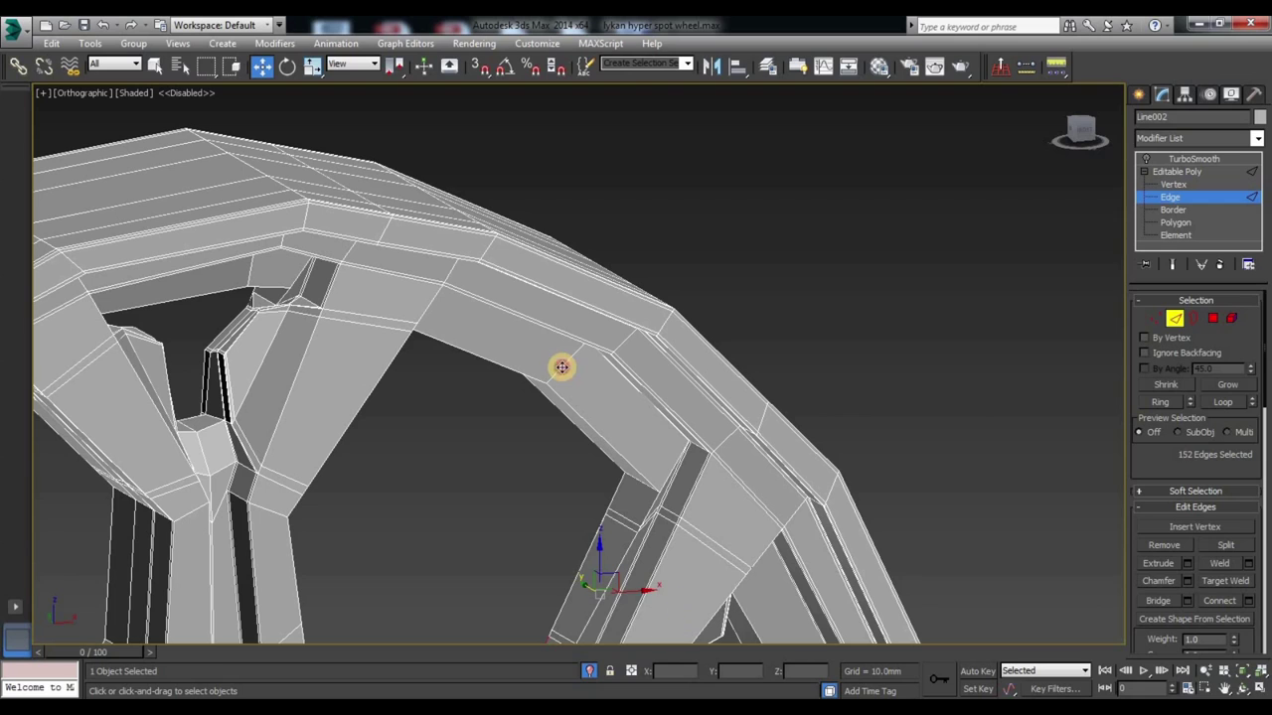
left_click(561, 368, "ctrl")
mouse_move(467, 353)
middle_mouse_down()
mouse_move(693, 389)
mouse_move(528, 468)
mouse_move(496, 421)
mouse_move(462, 302)
middle_mouse_up()
left_click(456, 300, "ctrl")
left_click(510, 334, "ctrl")
Step: Add the remaining spoke-base edges for a 218-edge selection and bring up the quad menu
mouse_move(347, 335)
middle_mouse_down("alt")
mouse_move(268, 341)
mouse_move(403, 308)
mouse_move(391, 307)
mouse_move(493, 381)
mouse_move(395, 360)
middle_mouse_up("alt")
left_click(268, 341, "ctrl")
left_click(497, 376, "ctrl")
scroll(525, 378, "down", 3)
mouse_move(525, 378)
middle_mouse_down("alt")
mouse_move(505, 386)
mouse_move(514, 423)
middle_mouse_up("alt")
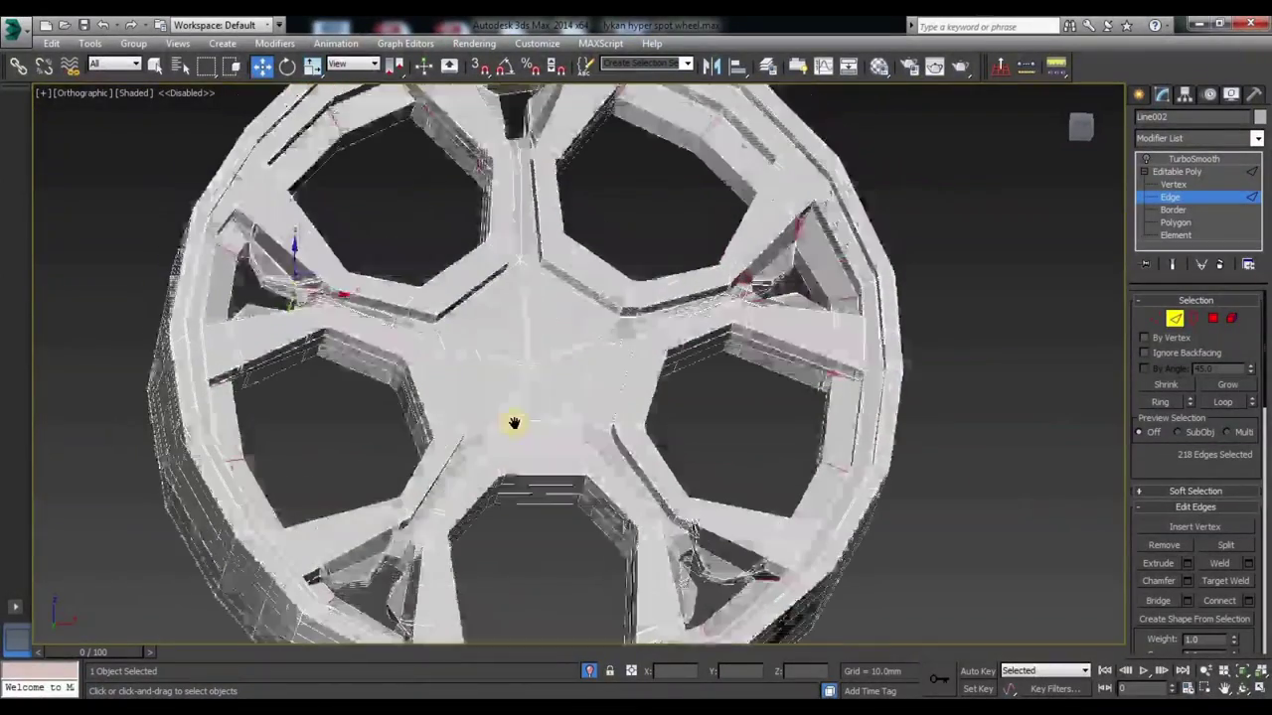
middle_click_drag(472, 221, 384, 364, "alt")
scroll(338, 344, "up", 4)
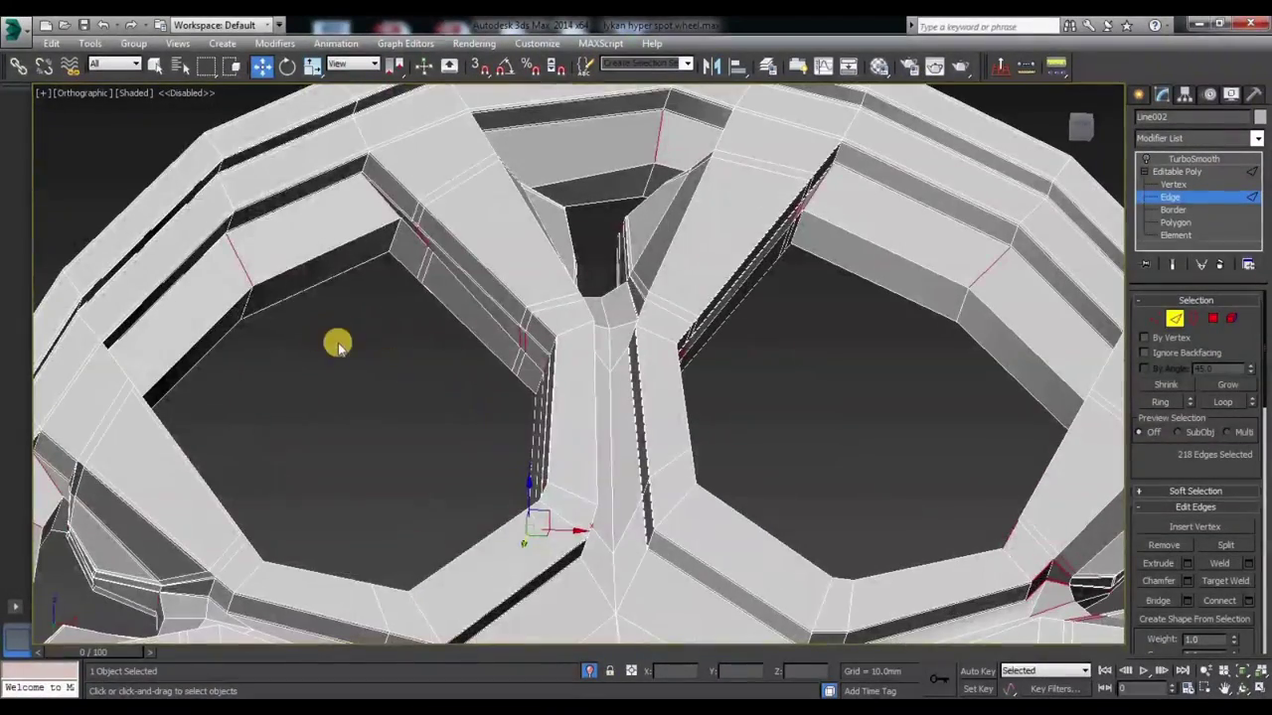
right_click(334, 343)
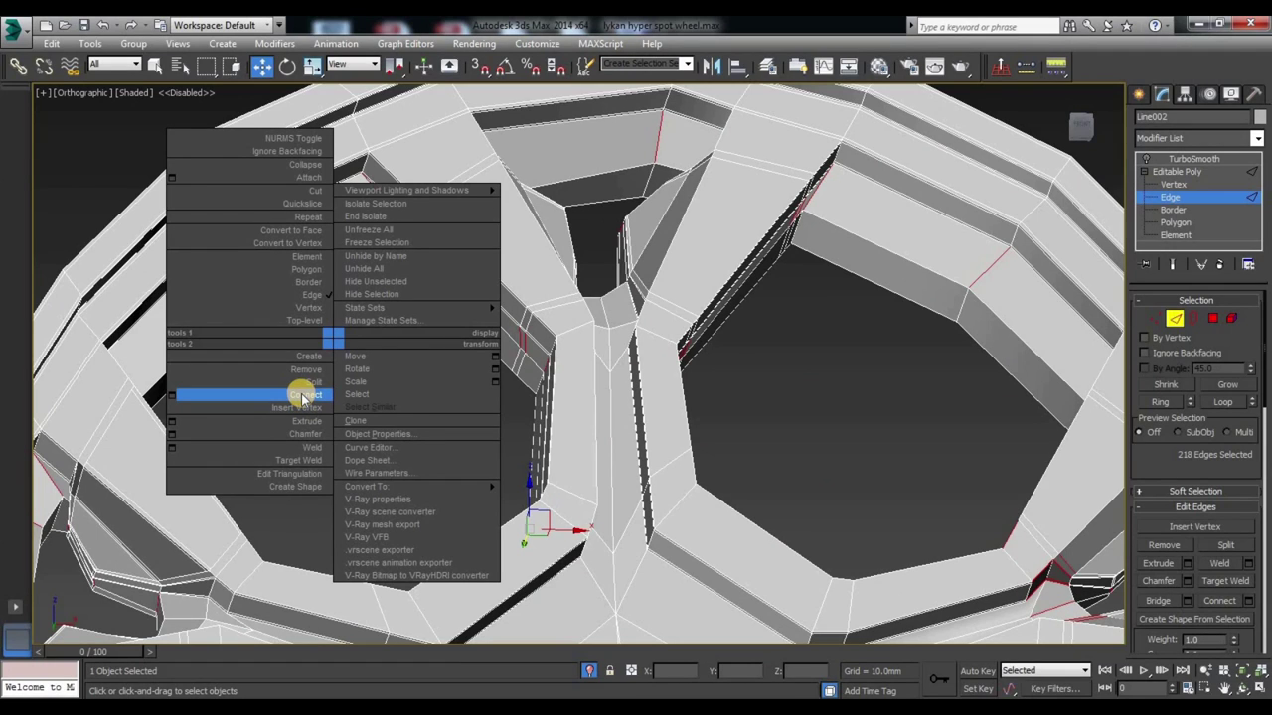
Step: Connect the selected spoke edges with 2 segments and pinch 85
left_click(171, 395)
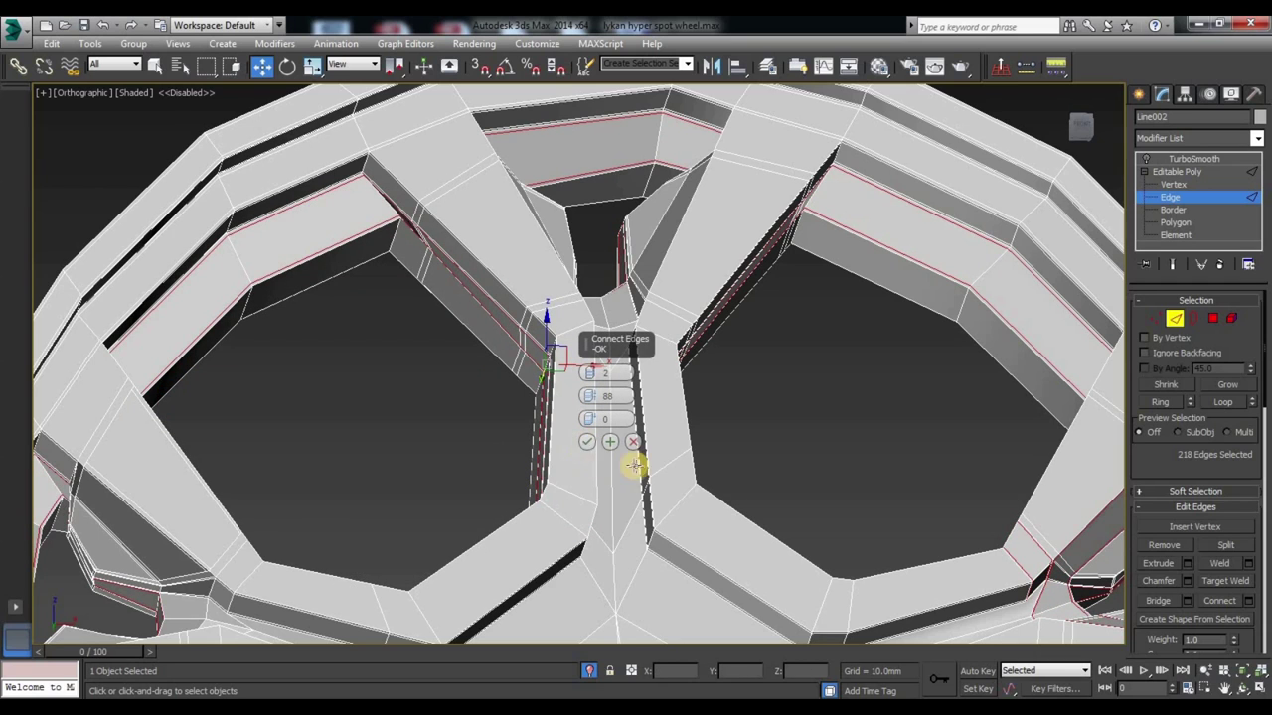
left_click_drag(587, 397, 588, 401)
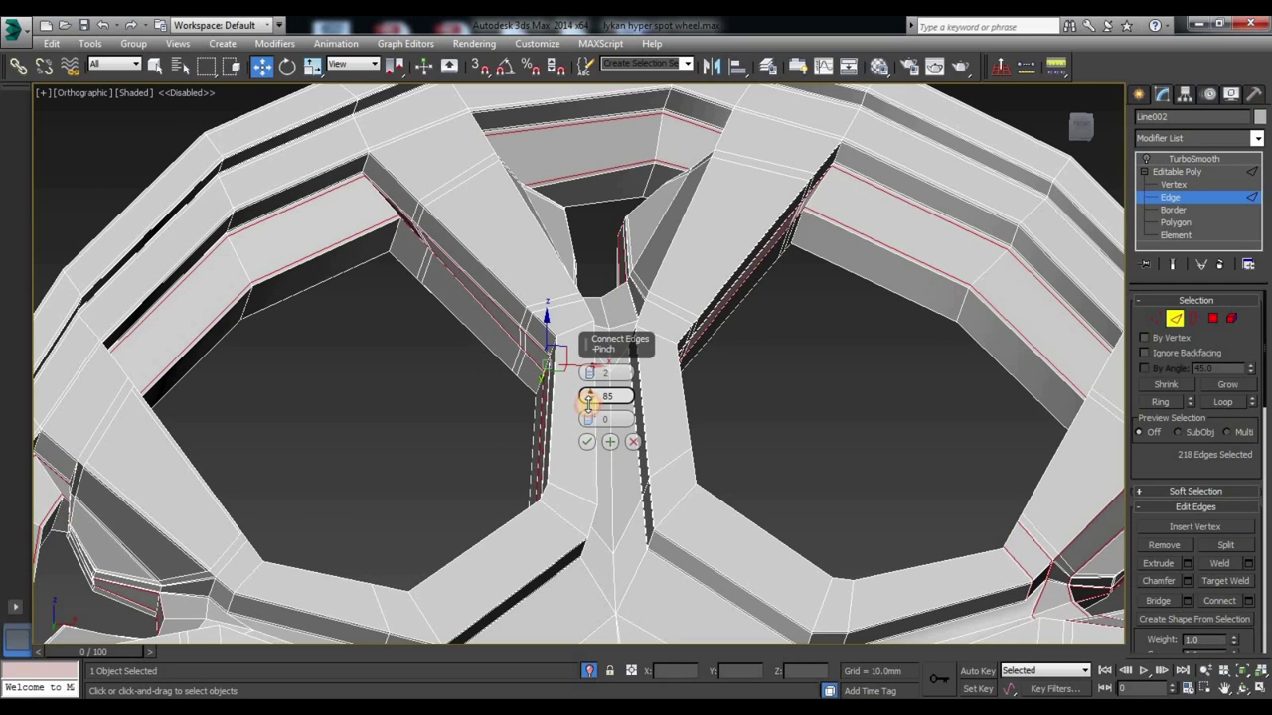
left_click(586, 443)
Step: Add more spoke and hub edge rings around the hub to the selection
middle_click_drag(985, 404, 837, 335)
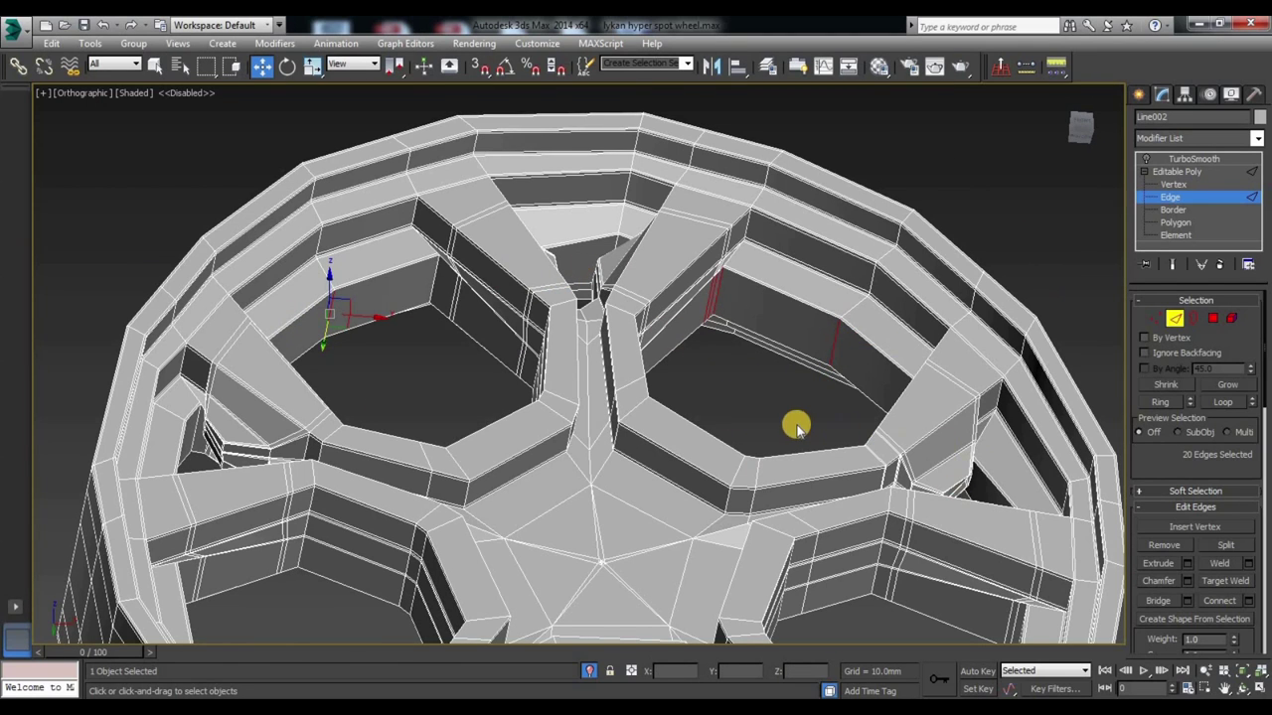
middle_click_drag(729, 358, 735, 394, "alt")
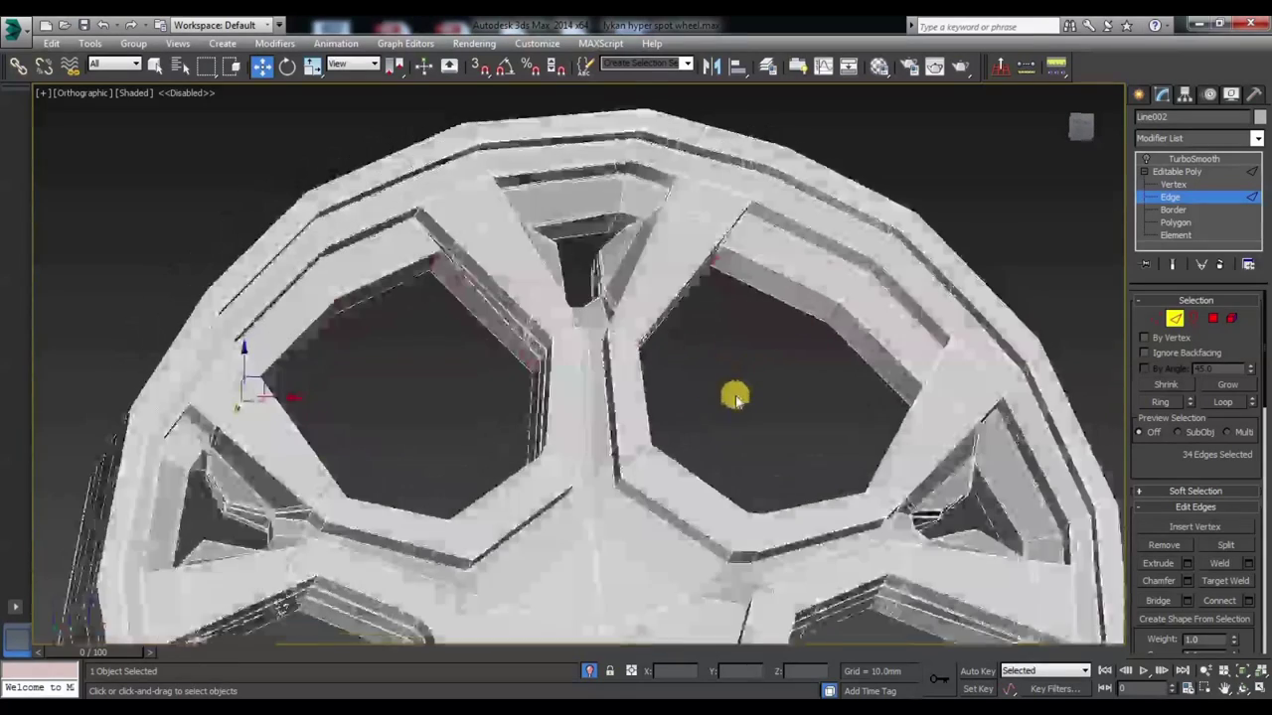
left_click(707, 273, "ctrl")
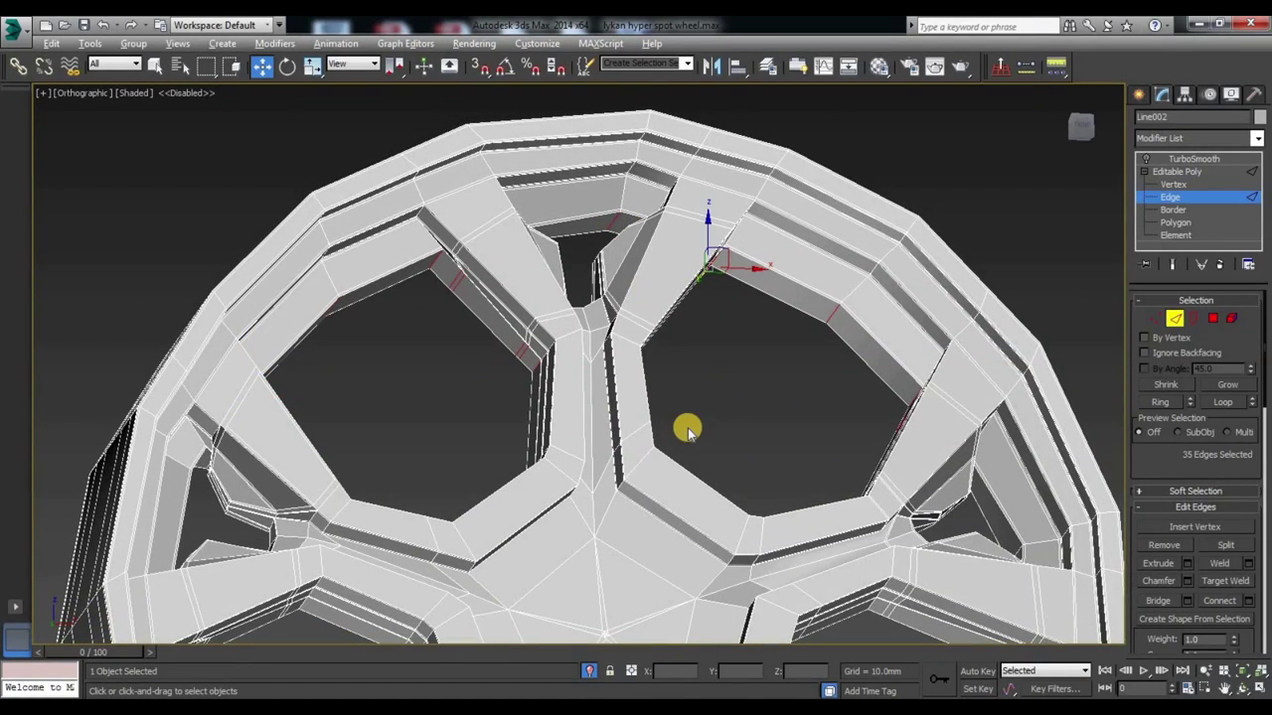
double_click(635, 419, "ctrl")
middle_click_drag(566, 401, 526, 312, "alt")
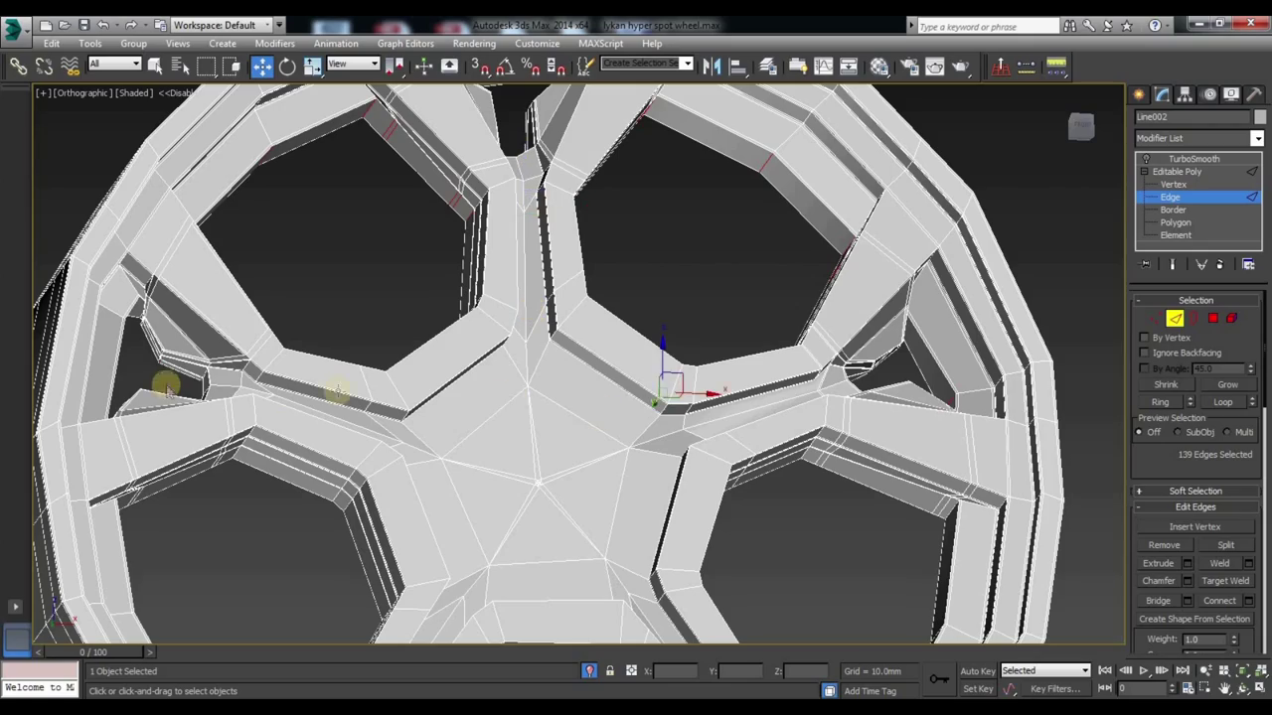
middle_click_drag(644, 418, 775, 431, "alt")
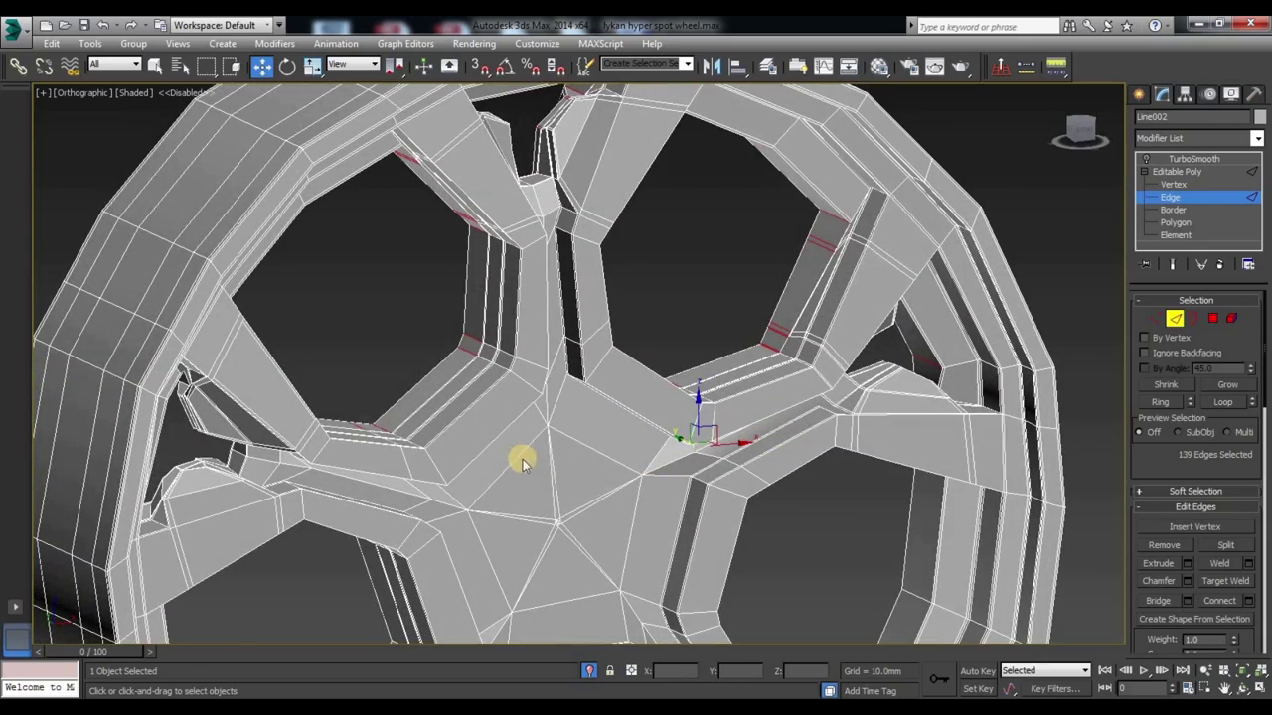
mouse_move(587, 483)
middle_mouse_down("alt")
mouse_move(503, 434)
mouse_move(157, 453)
middle_mouse_up("alt")
left_click(155, 441, "ctrl")
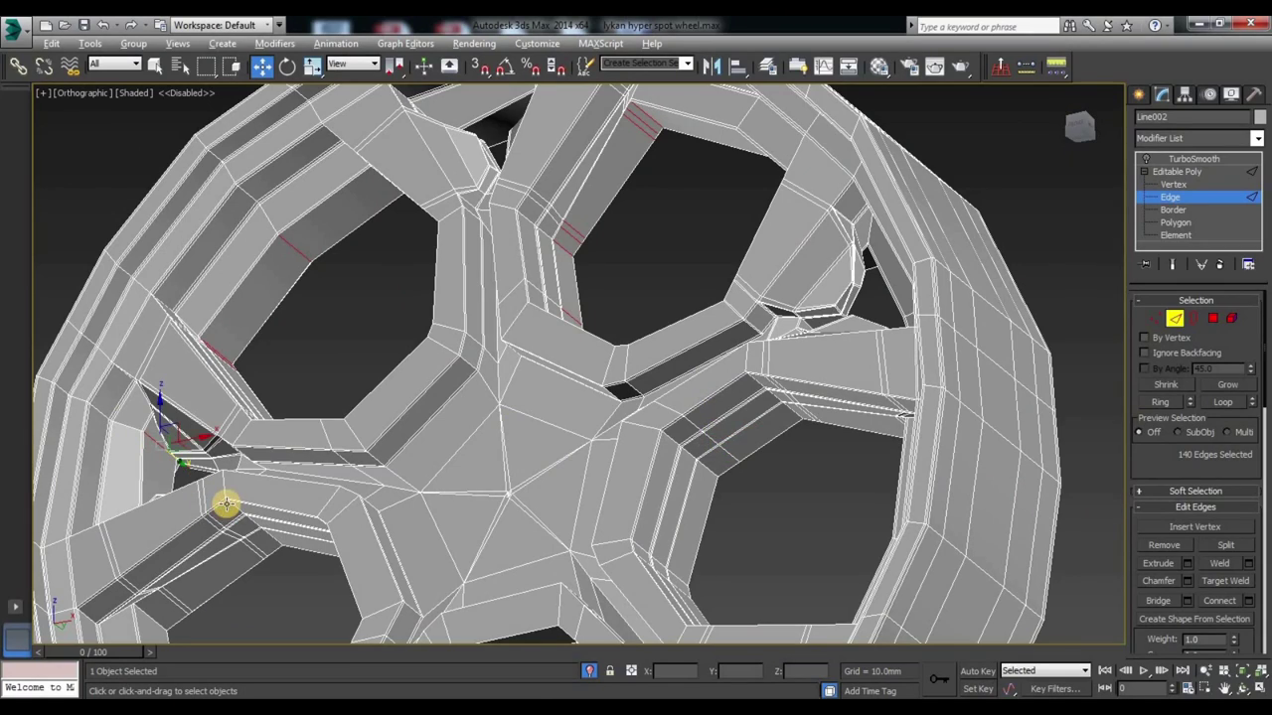
double_click(321, 327, "ctrl")
middle_click_drag(321, 327, 283, 479, "alt")
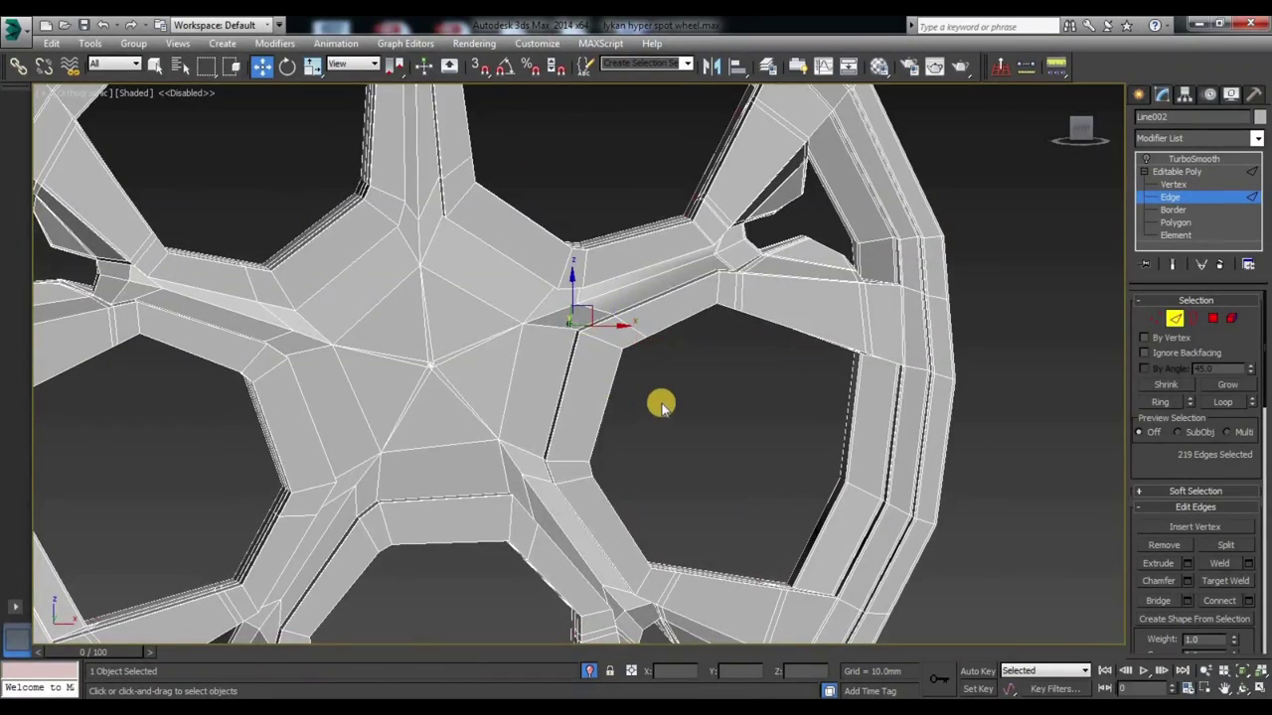
Step: Connect the newly selected hub rings with paired loops at pinch 85
right_click(661, 403)
left_click(488, 454)
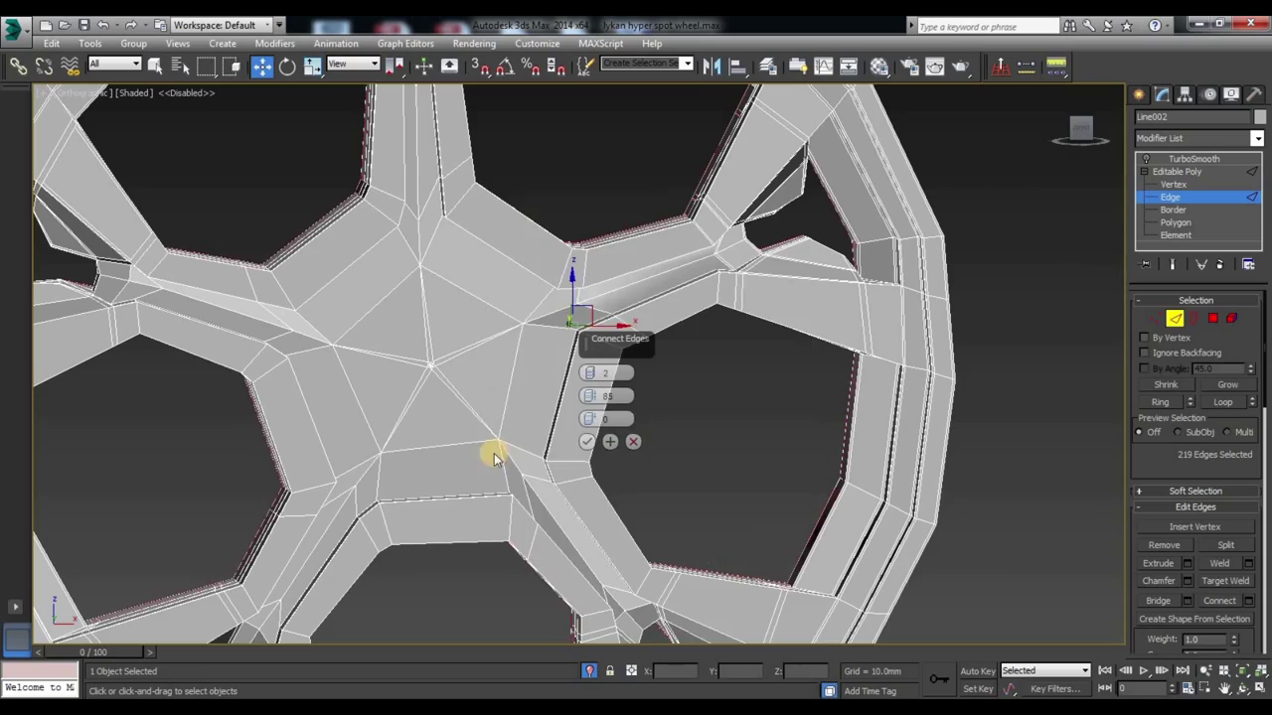
middle_click_drag(471, 502, 532, 527, "alt")
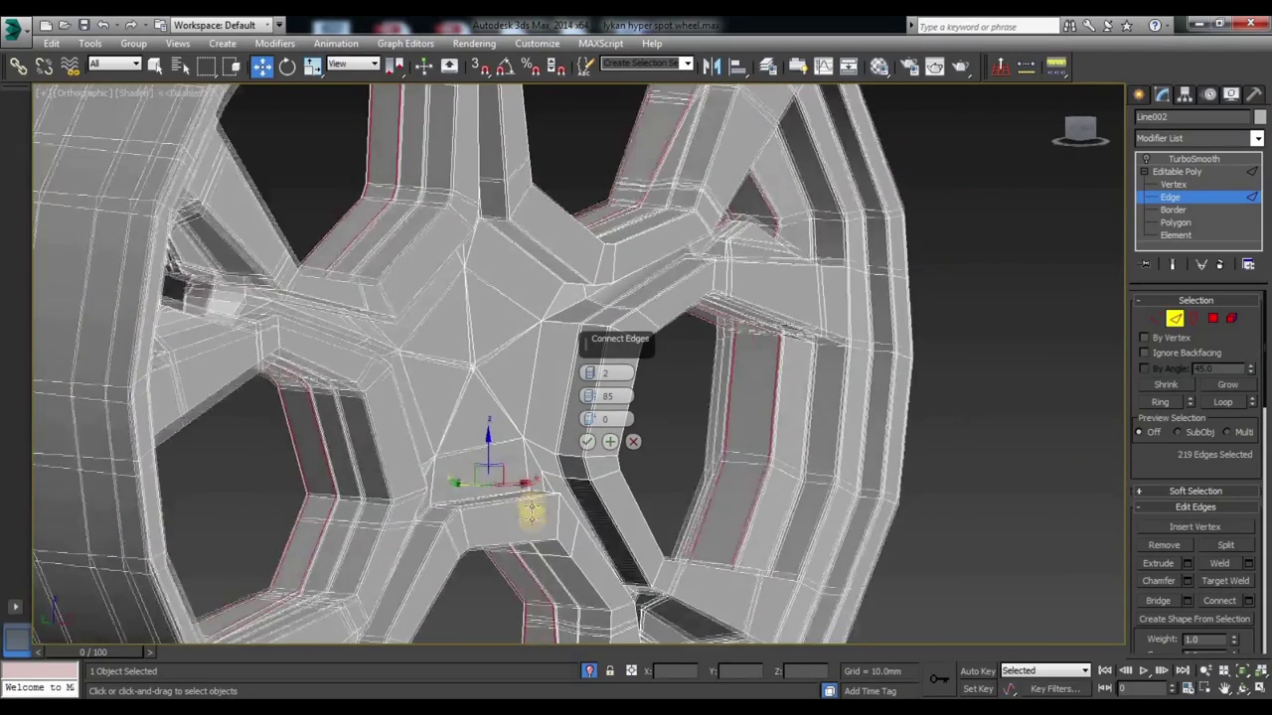
left_click(586, 441)
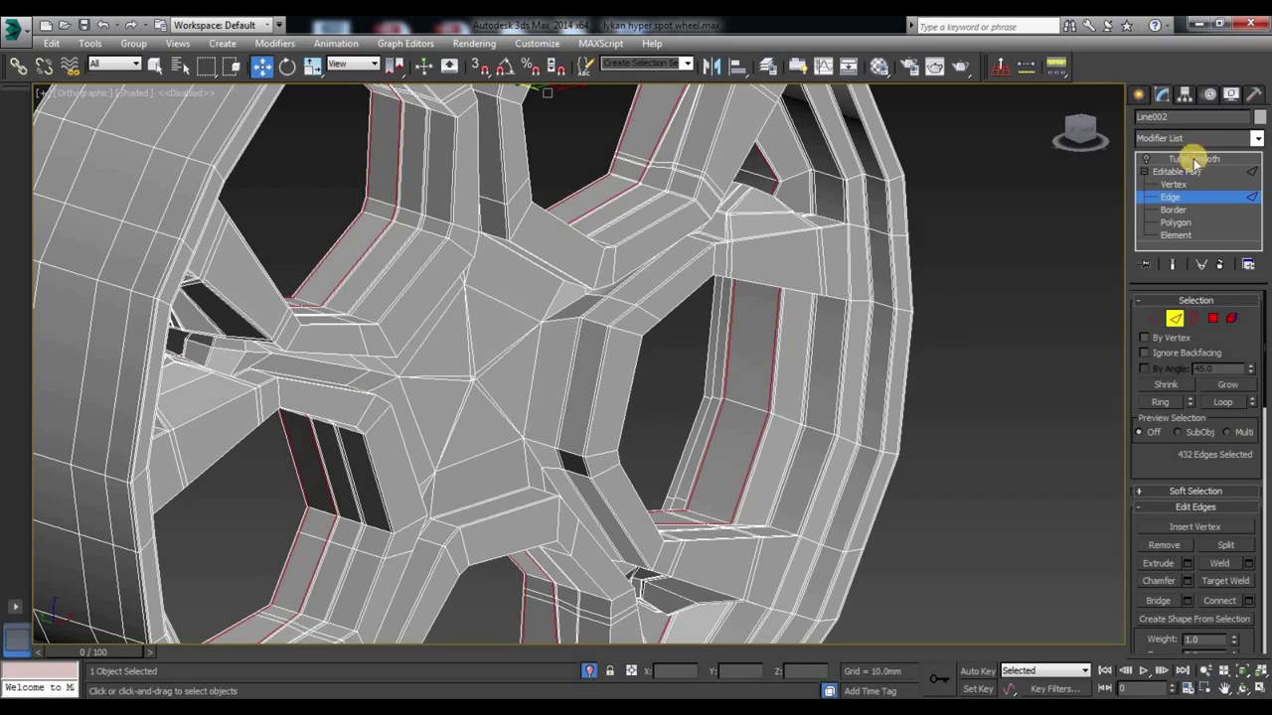
mouse_move(779, 442)
middle_mouse_down("alt")
mouse_move(554, 471)
mouse_move(540, 420)
middle_mouse_up("alt")
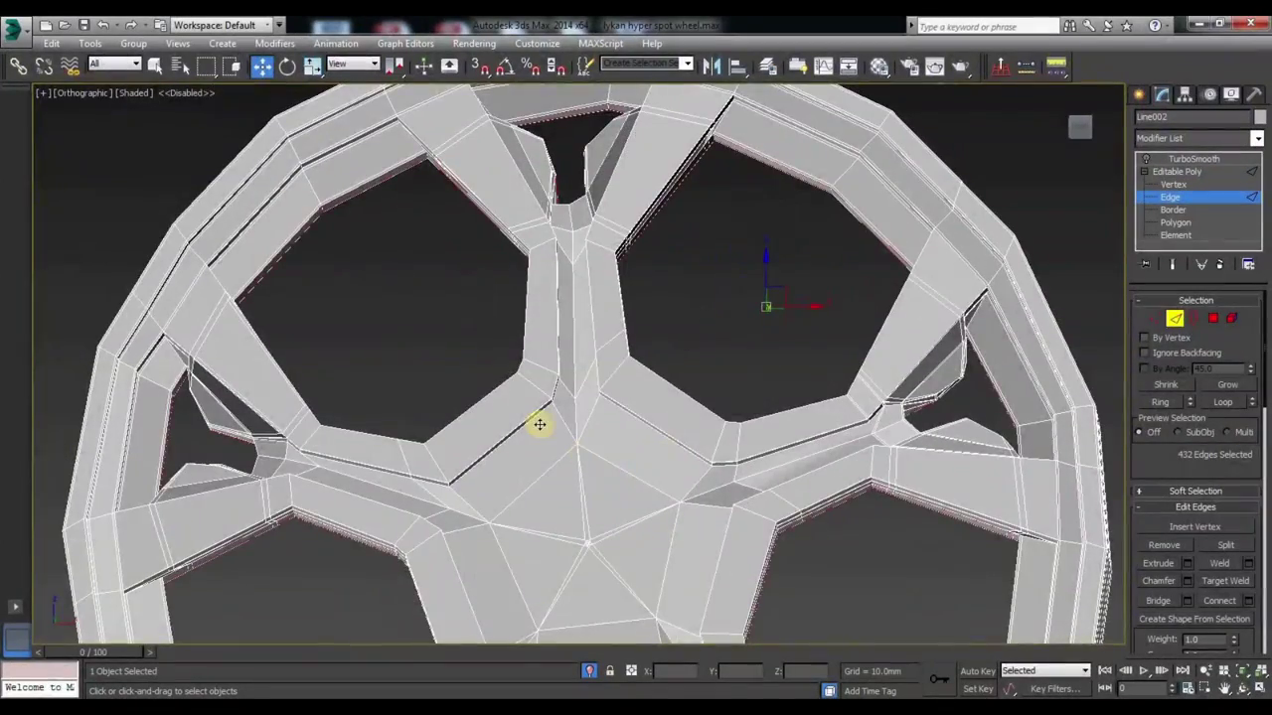
Step: Ring-select edges in the first spoke opening and connect them with 2 pinched loops
scroll(383, 420, "up", 5)
left_click(379, 275)
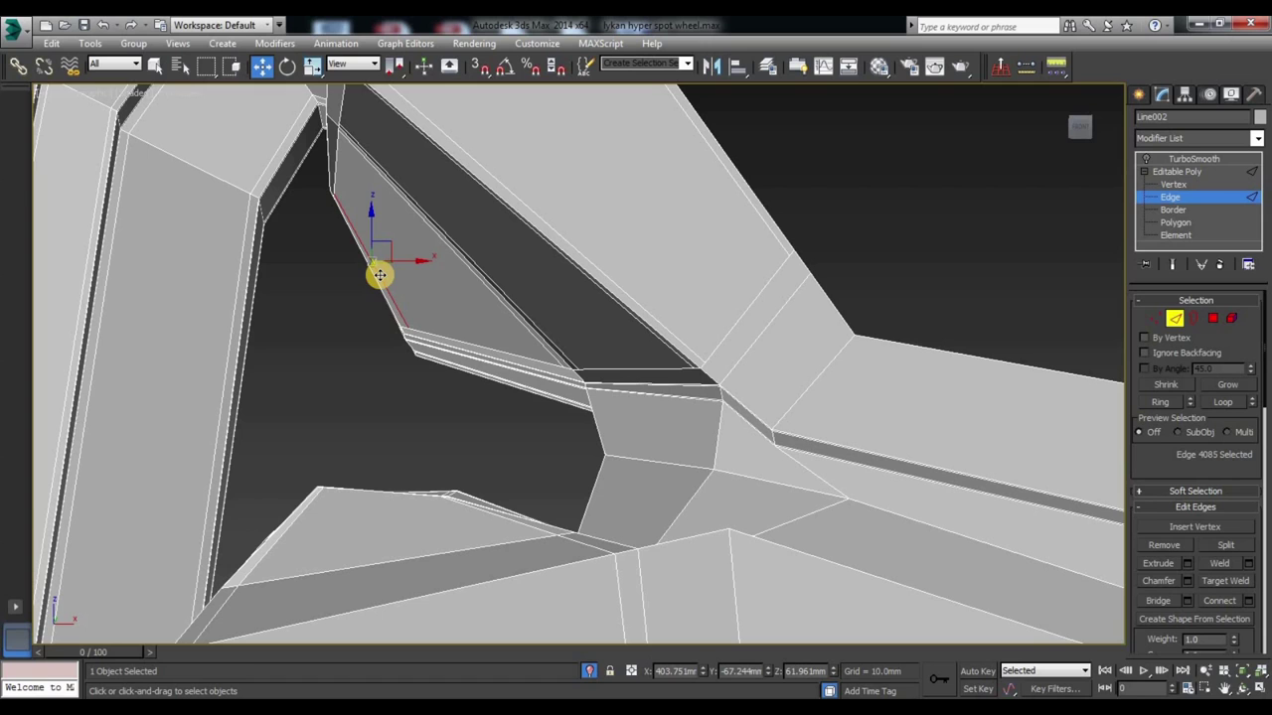
left_click(482, 347)
left_click(482, 346, "ctrl")
scroll(383, 432, "down", 2)
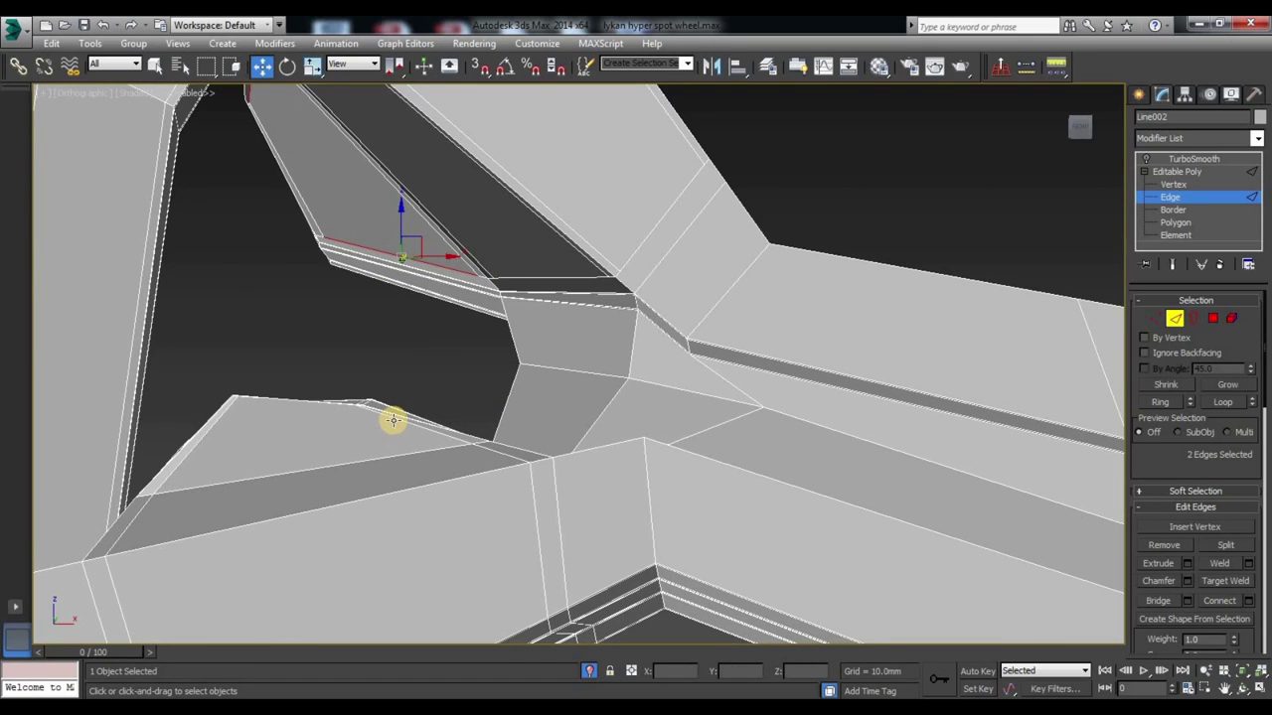
key("alt+r")
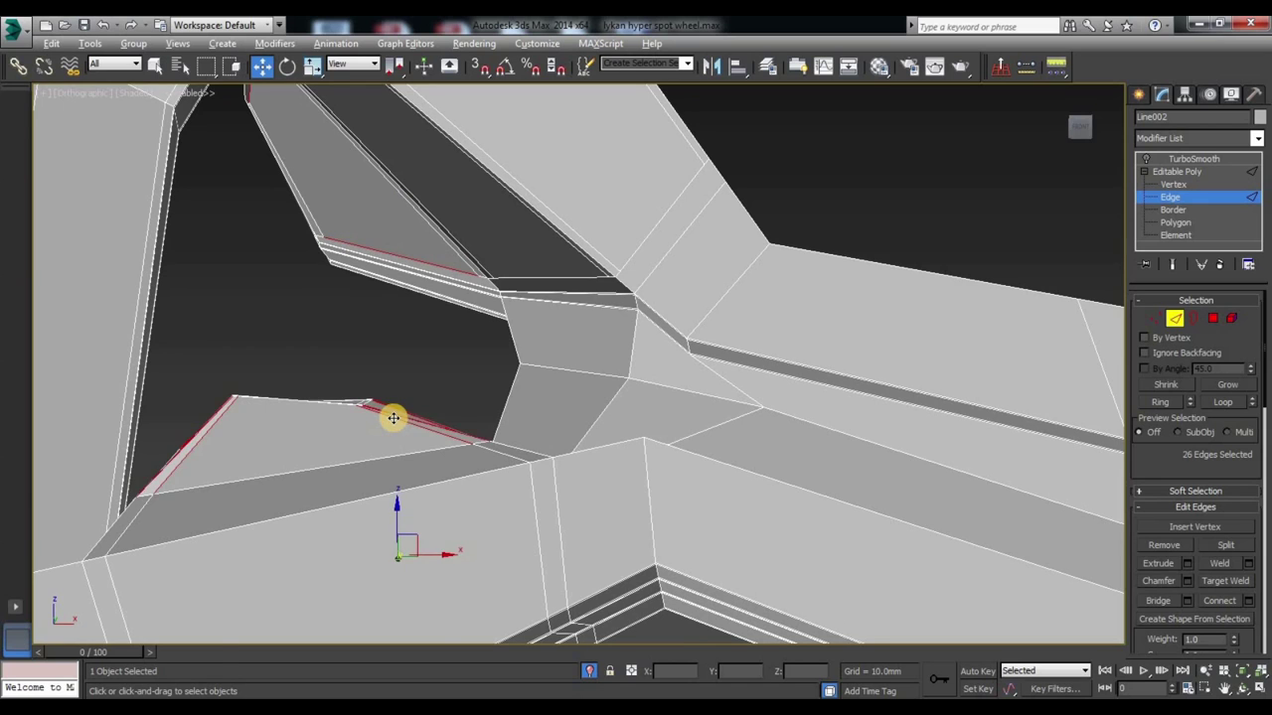
right_click(392, 420)
left_click(222, 470)
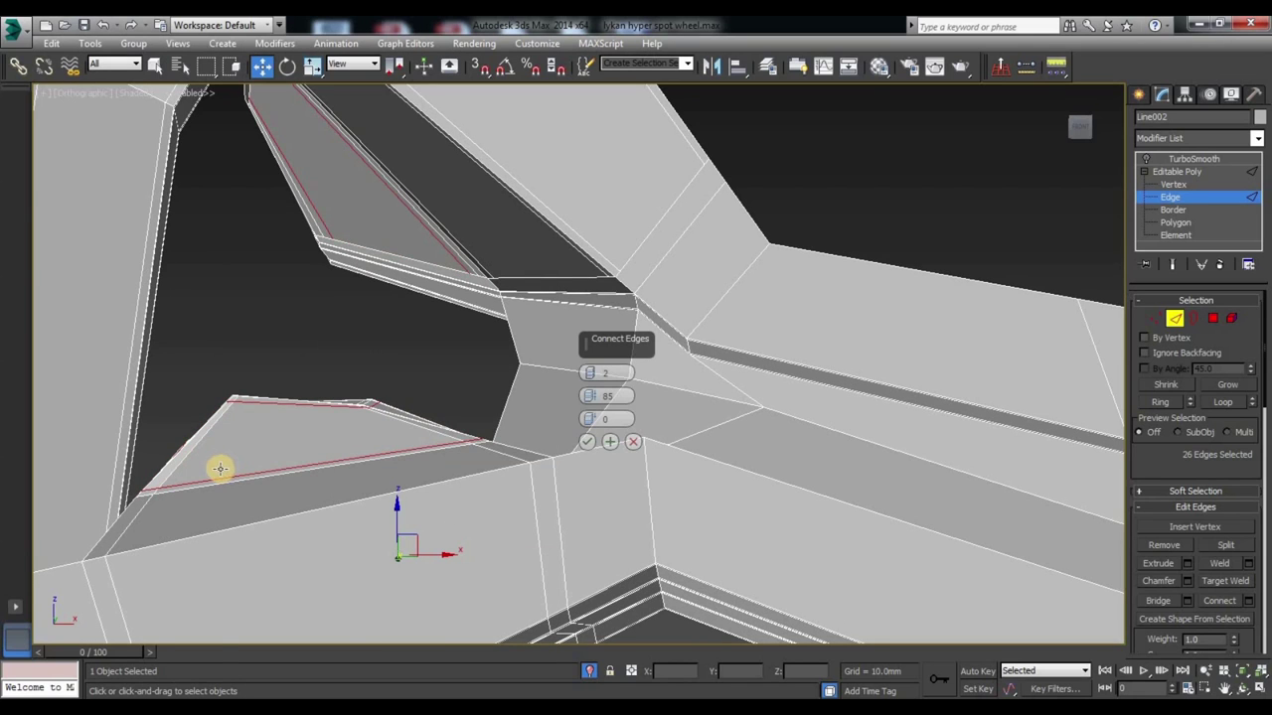
left_click(586, 452)
Step: Add 2 pinch-85 support loops across the edge rings on the next opening's rim
scroll(405, 392, "down", 2)
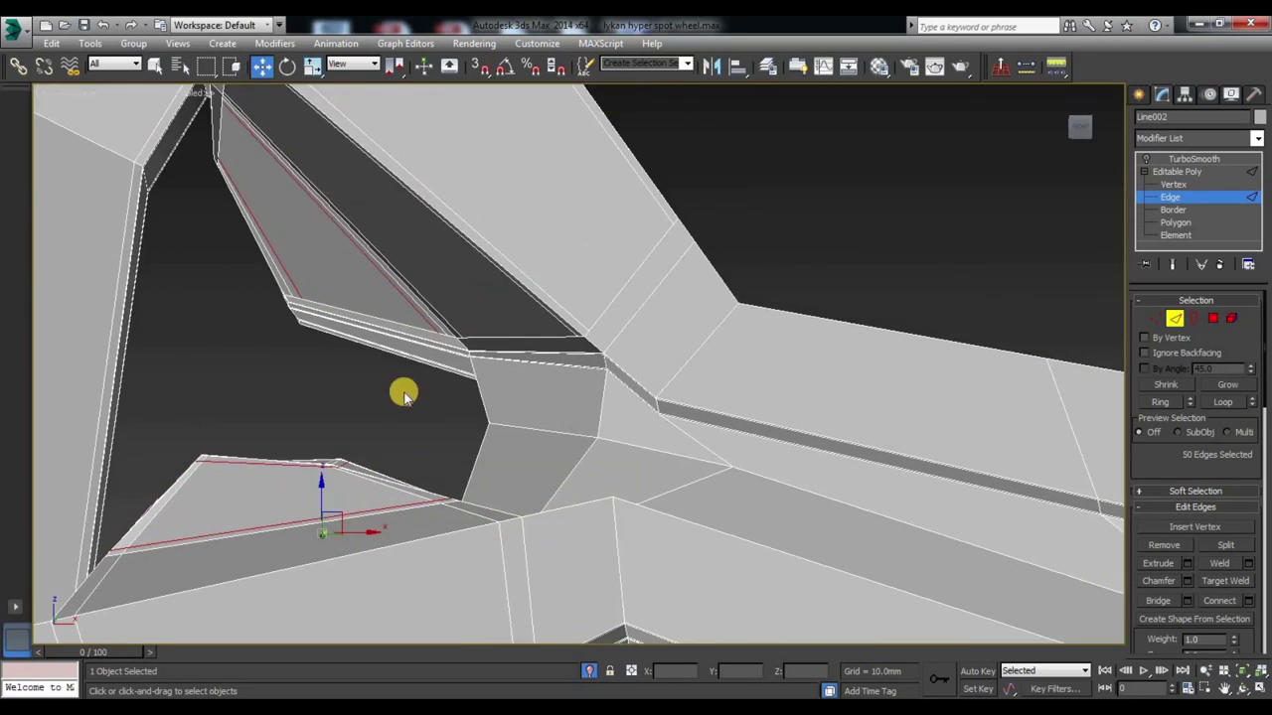
scroll(440, 392, "down", 3)
middle_click_drag(441, 391, 566, 478)
scroll(567, 478, "down", 3)
middle_click_drag(613, 344, 567, 414)
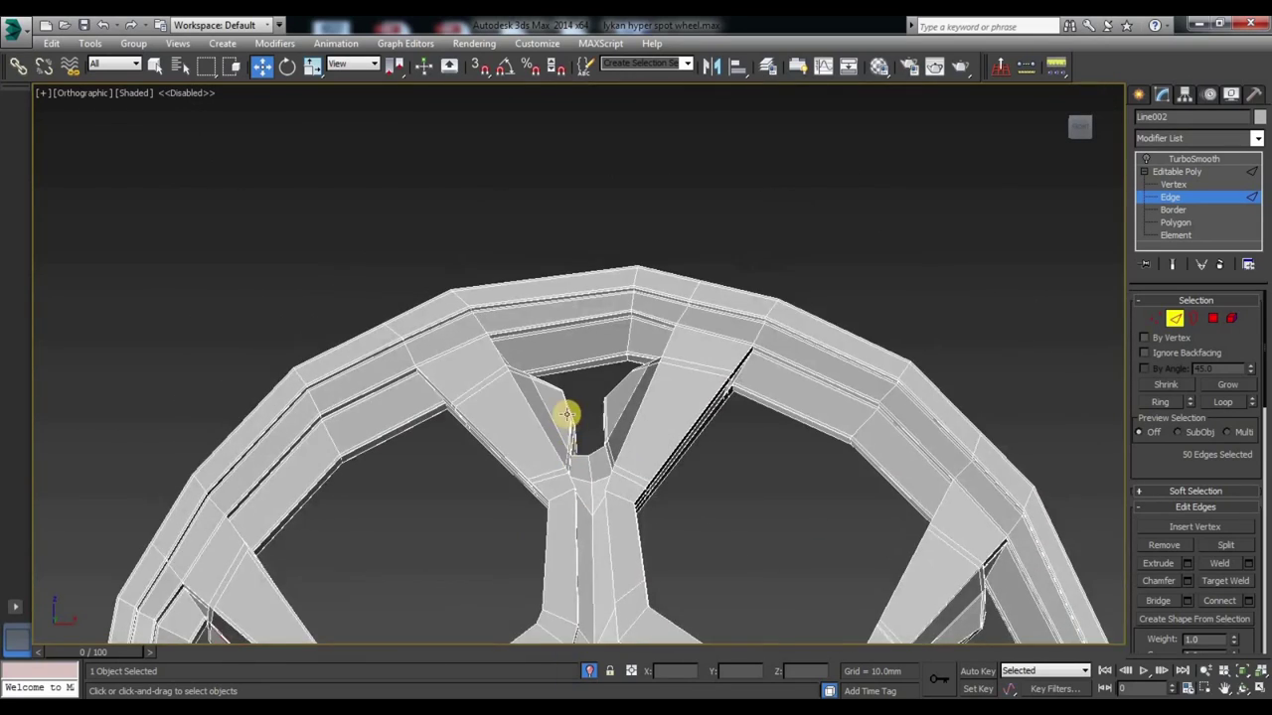
scroll(560, 418, "up", 5)
left_click(524, 333)
key("alt+r")
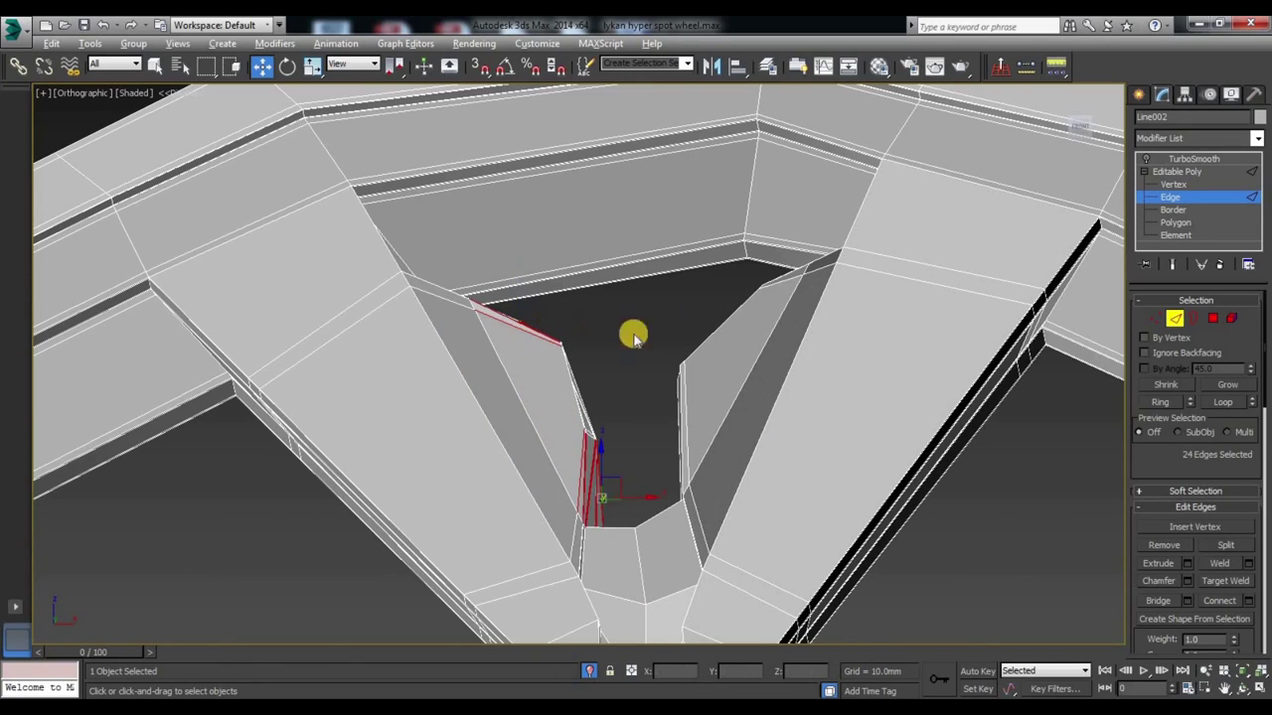
key("alt+r")
right_click(780, 283)
left_click(610, 332)
left_click(588, 442)
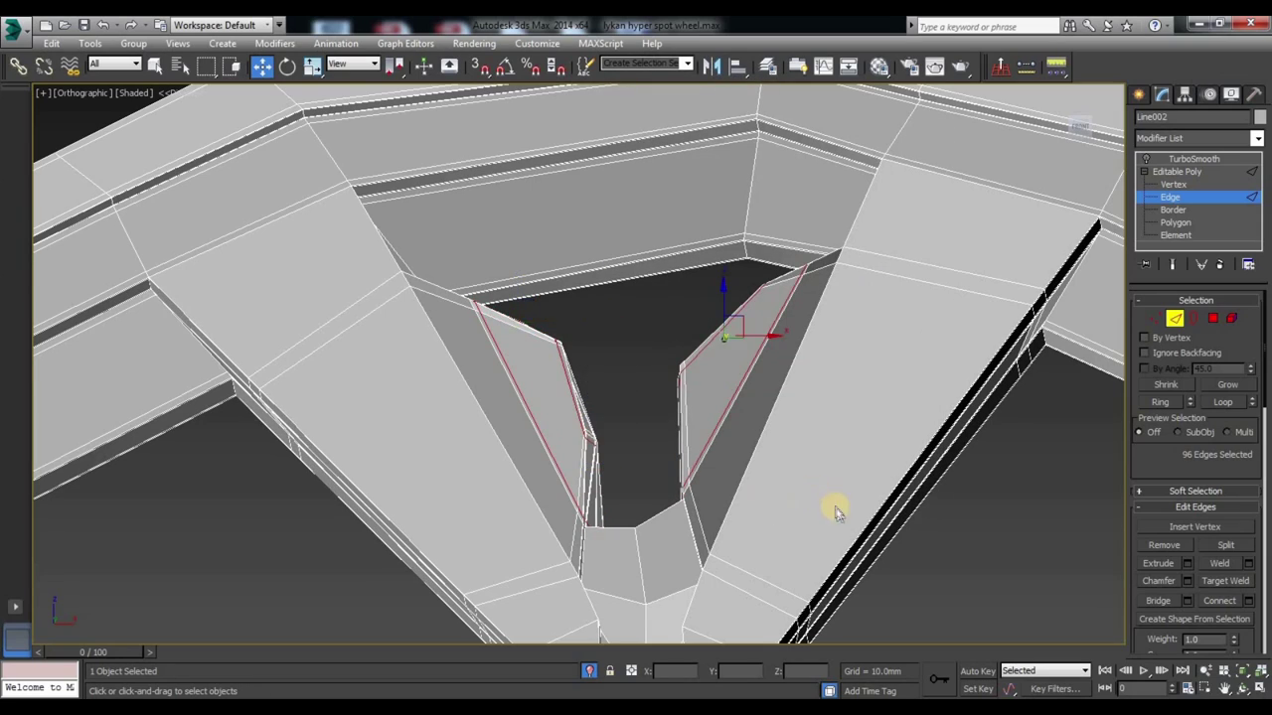
Step: Add paired pinched loops to the ring in the next opening corner
scroll(576, 426, "down", 2)
scroll(687, 391, "down", 3)
scroll(745, 393, "down", 1)
scroll(743, 392, "up", 5)
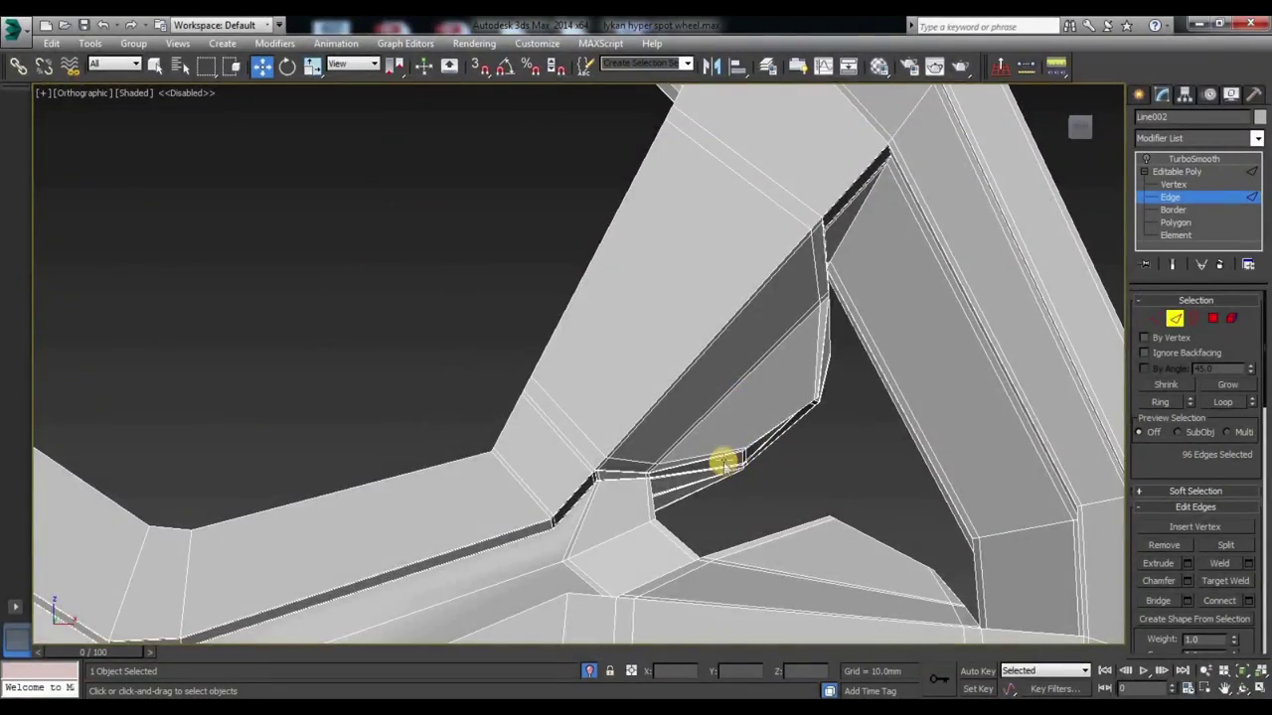
left_click(816, 345)
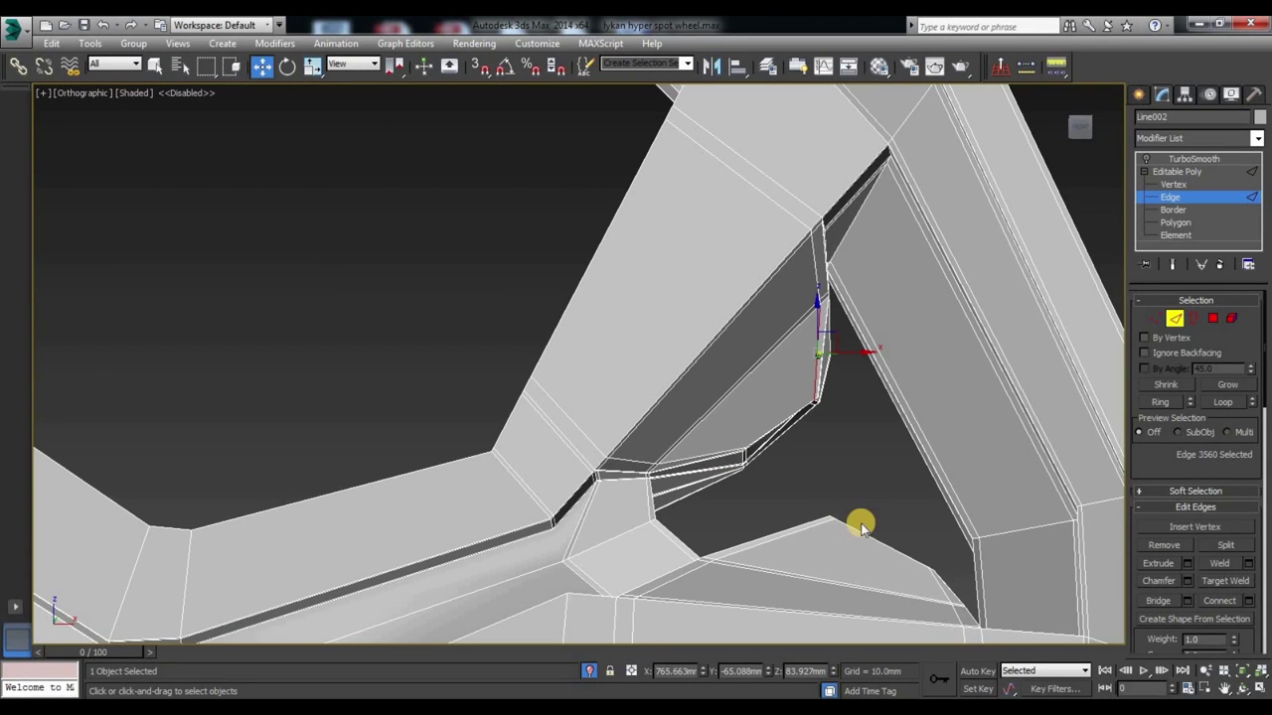
key("alt+r")
right_click(941, 590)
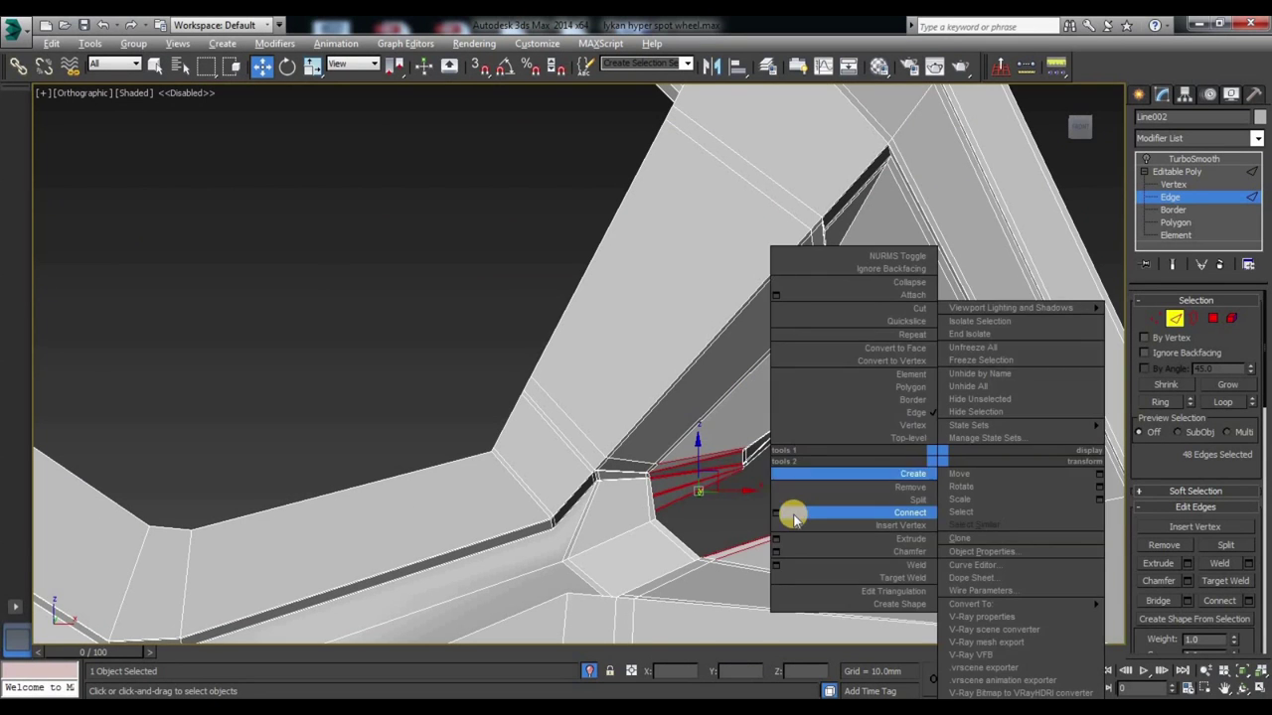
left_click(776, 512)
scroll(735, 616, "down", 3)
left_click(586, 441)
Step: Add paired pinched loops to the ring in another opening corner
mouse_move(520, 386)
middle_mouse_down()
mouse_move(644, 284)
mouse_move(718, 369)
middle_mouse_up()
scroll(656, 463, "up", 3)
scroll(716, 431, "up", 3)
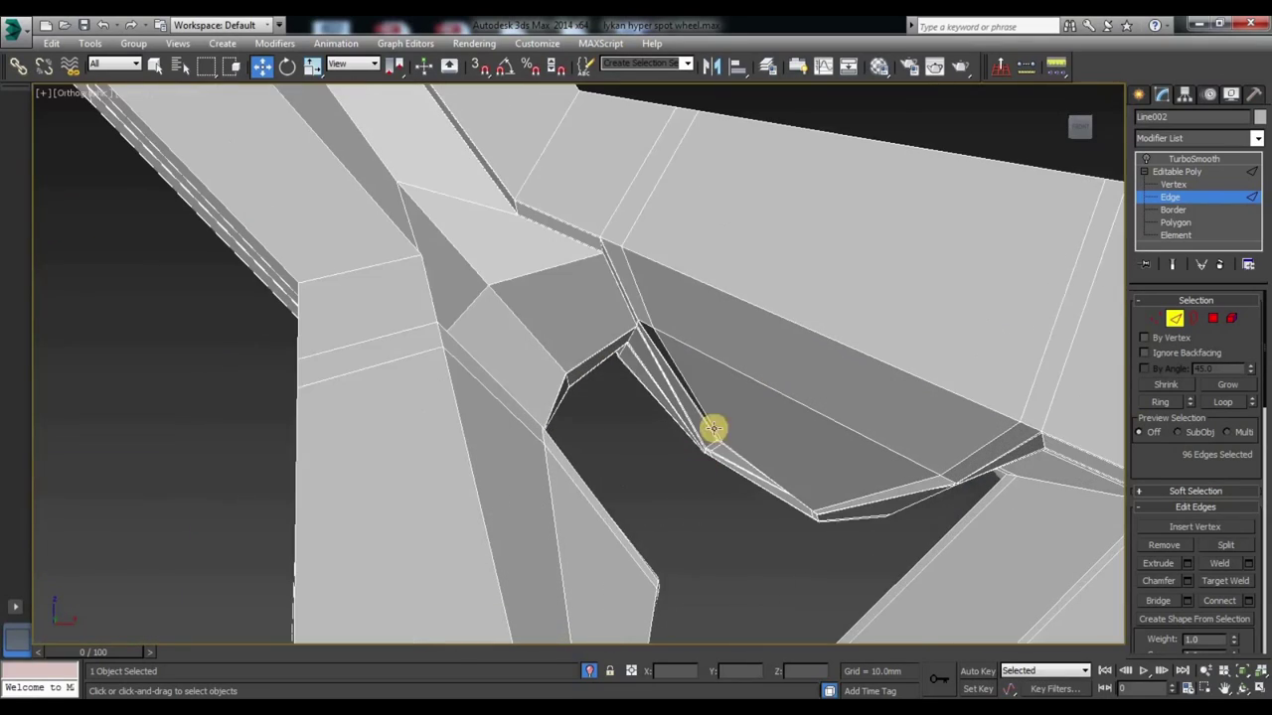
left_click(874, 494)
scroll(602, 523, "down", 1)
scroll(605, 531, "up", 1)
key("alt+r")
right_click(607, 450)
left_click(446, 505)
left_click(597, 444)
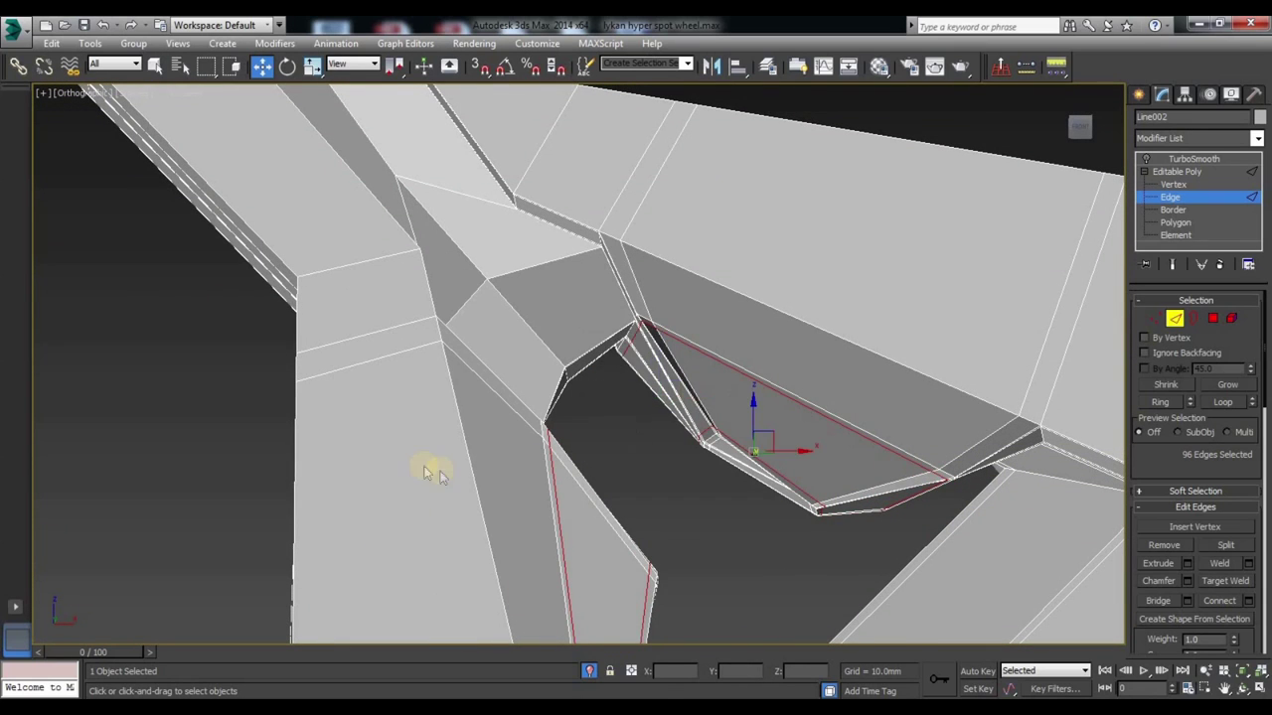
Step: Select the edge runs along the last spoke opening and connect them with paired loops
middle_click_drag(431, 463, 480, 386)
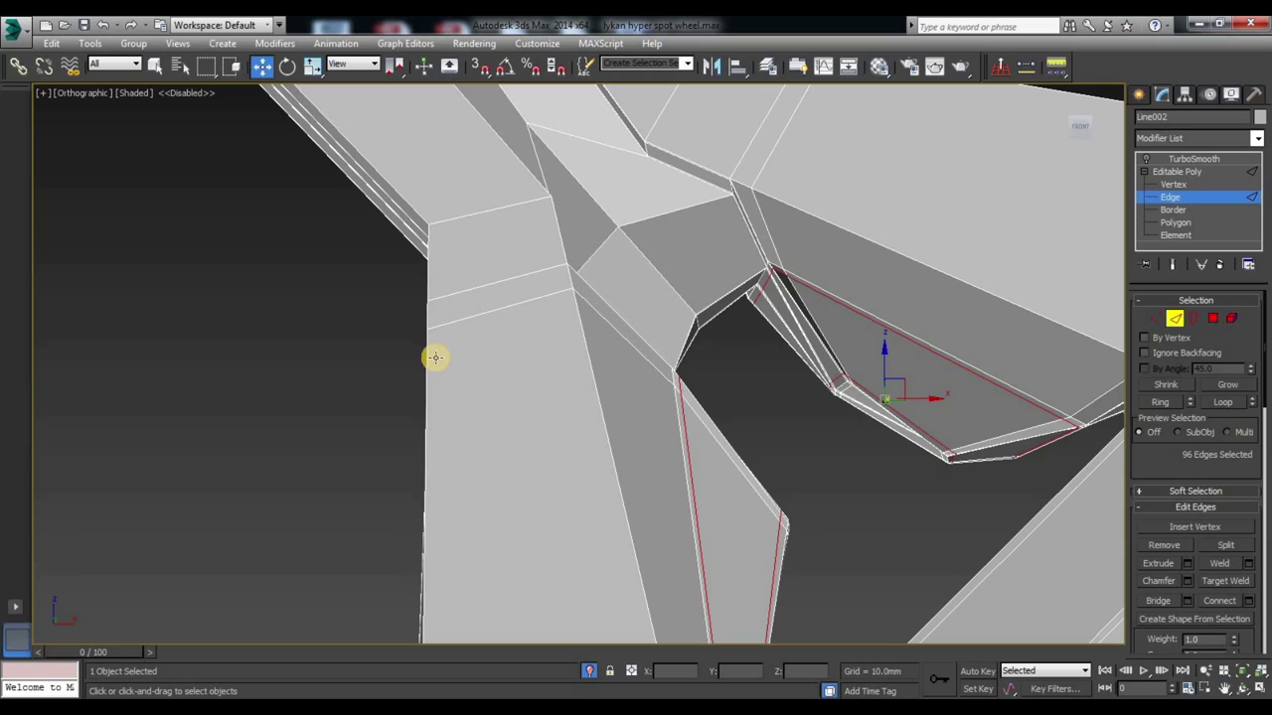
scroll(426, 356, "down", 3)
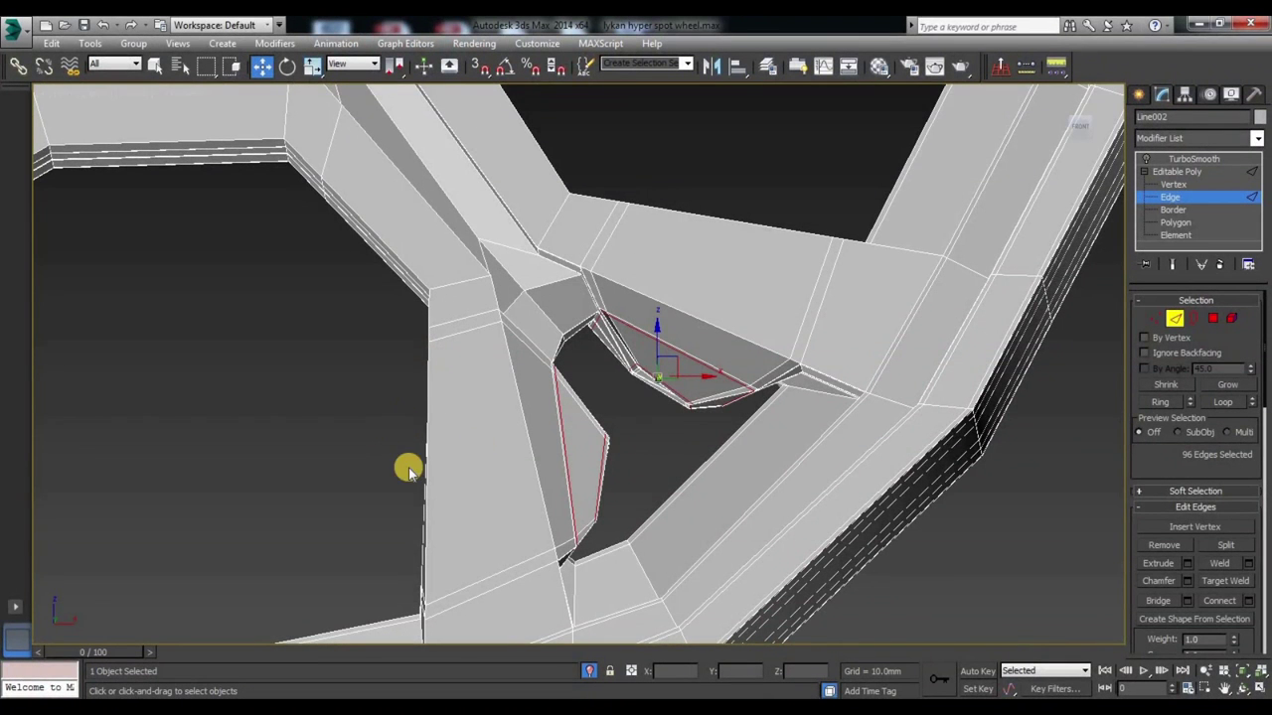
left_click(654, 440)
mouse_move(454, 488)
middle_mouse_down("alt")
mouse_move(468, 423)
mouse_move(443, 416)
middle_mouse_up("alt")
double_click(443, 416)
left_click(599, 459, "ctrl")
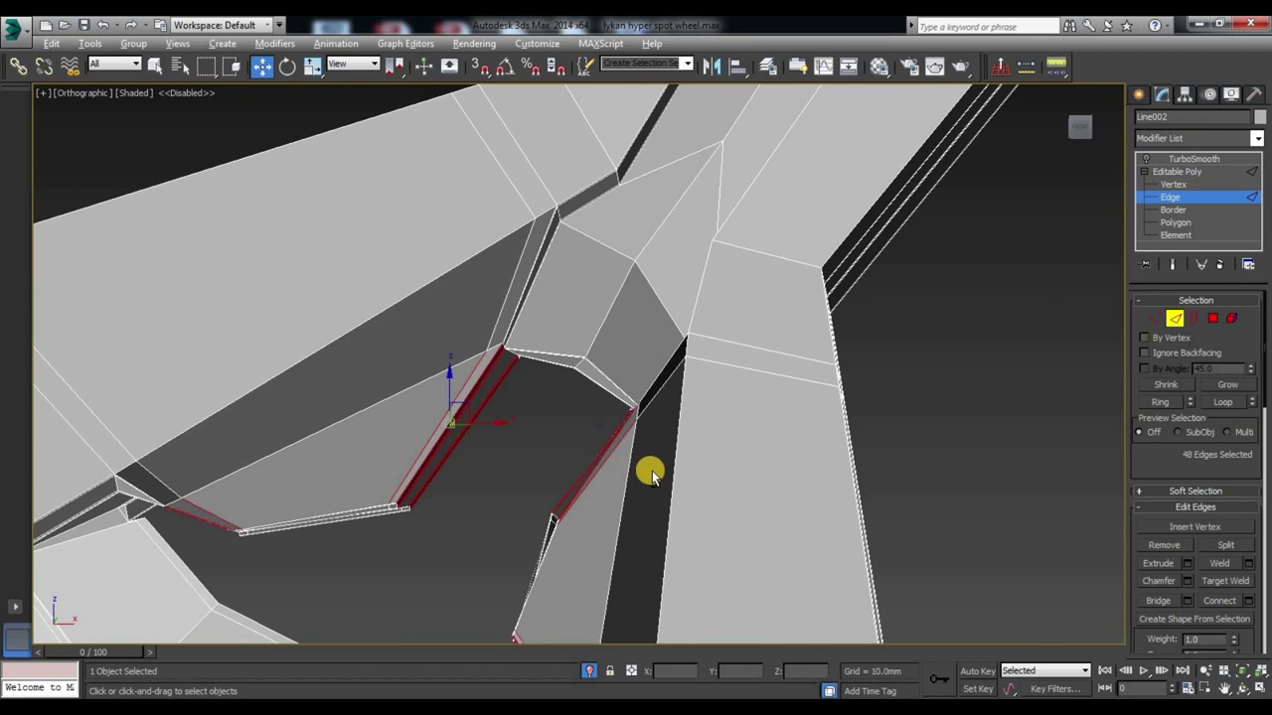
right_click(586, 454)
left_click(425, 513)
left_click(588, 444)
scroll(568, 383, "down", 5)
mouse_move(567, 383)
middle_mouse_down("alt")
mouse_move(655, 380)
mouse_move(599, 373)
middle_mouse_up("alt")
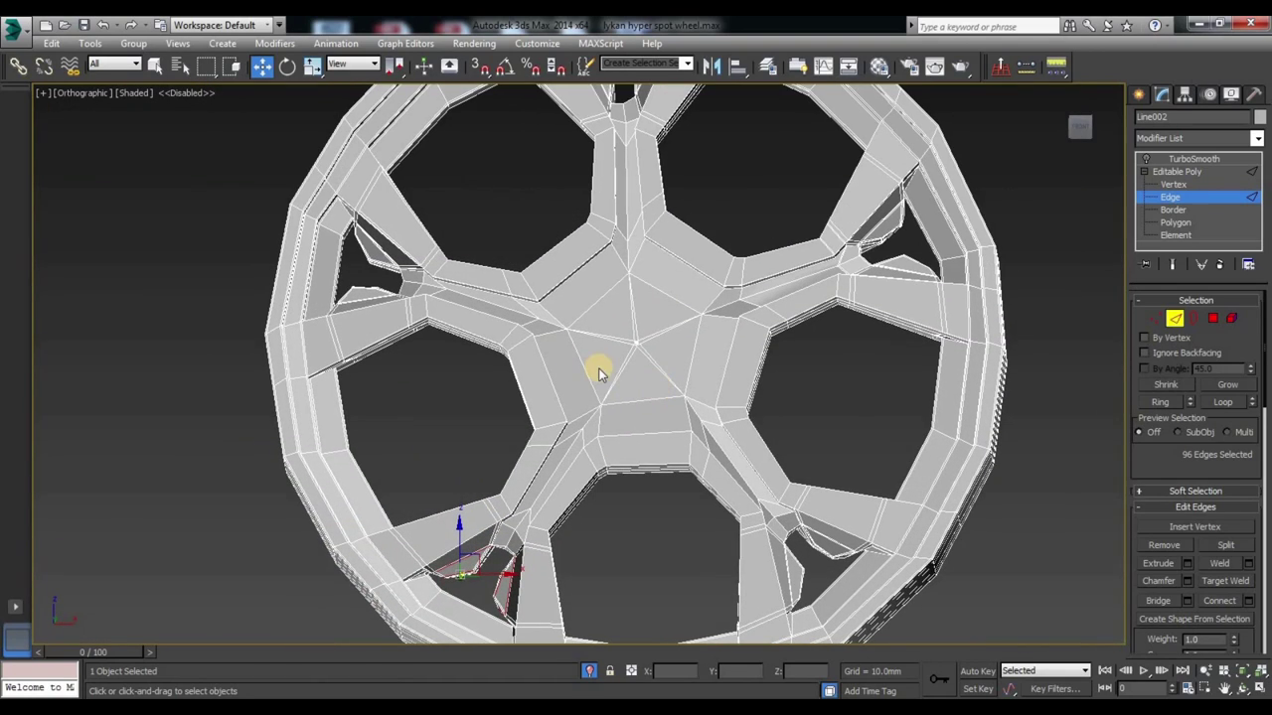
Step: Turn TurboSmooth on and compare the smoothed wheel rim selected and deselected
left_click(1180, 161)
left_click(258, 523)
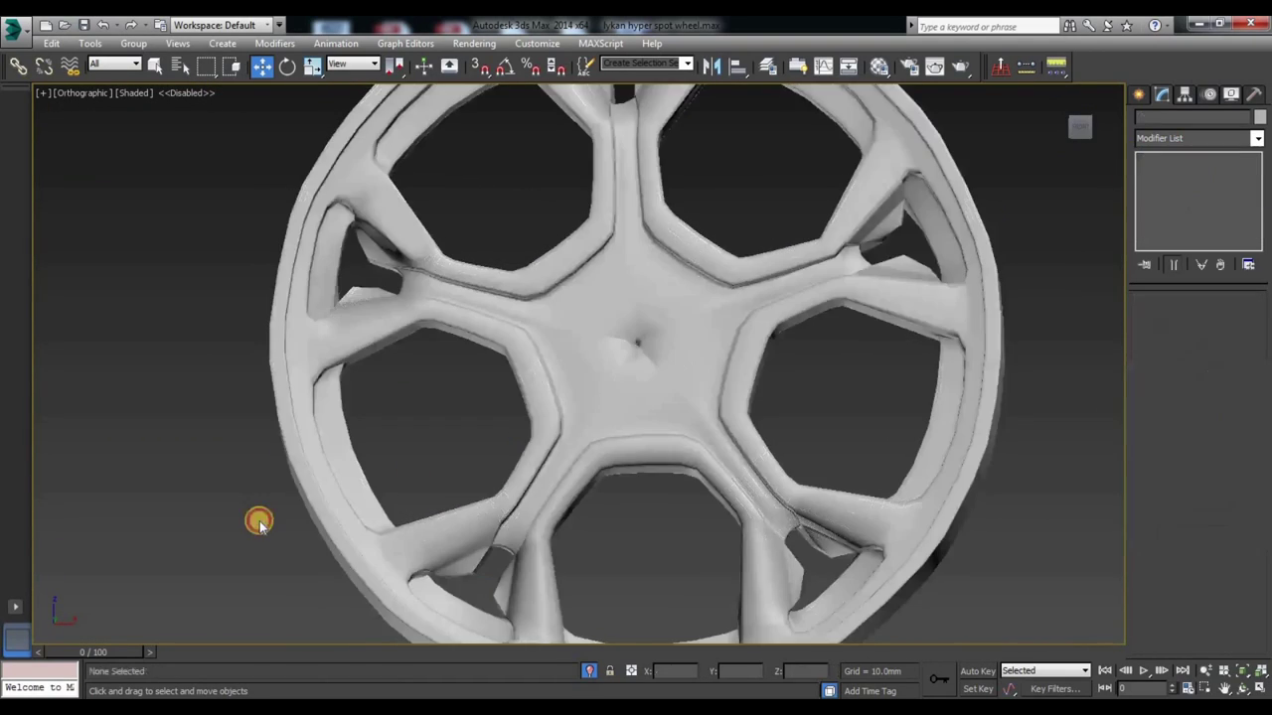
middle_click_drag(645, 258, 606, 409)
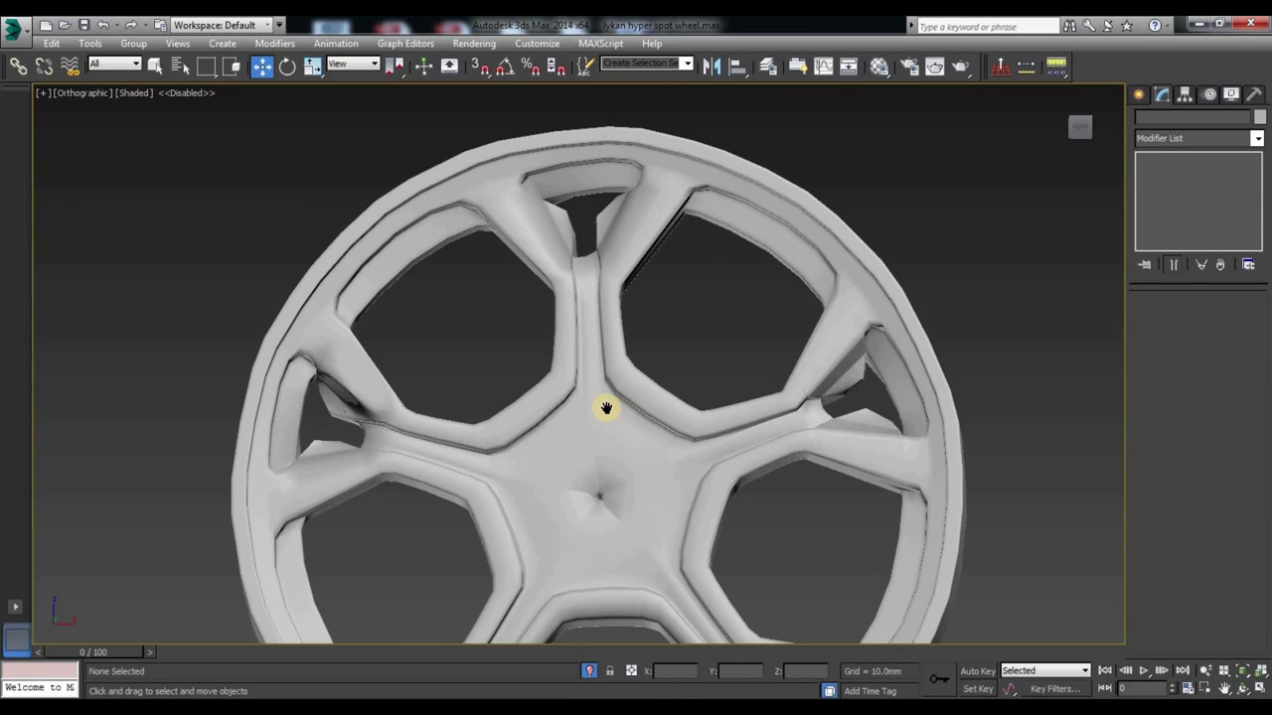
left_click(577, 412)
left_click(1177, 207)
left_click(1254, 316)
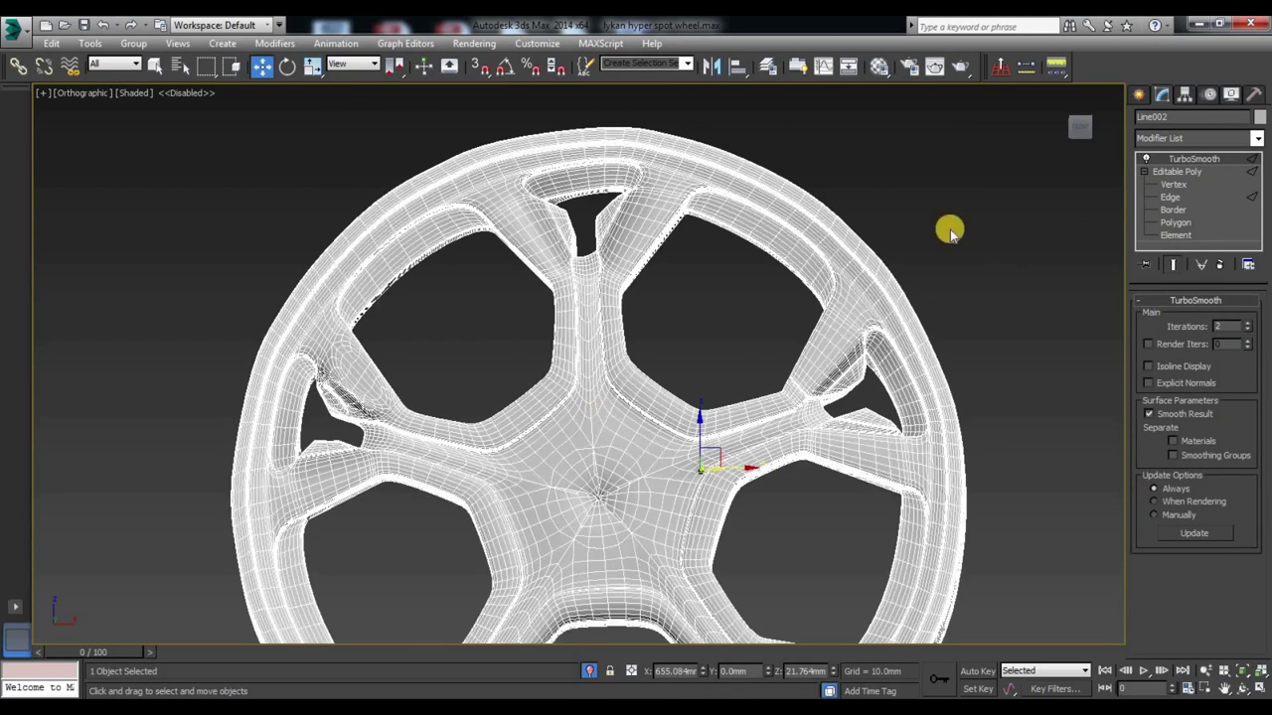
left_click(937, 225)
middle_click_drag(681, 432, 699, 278)
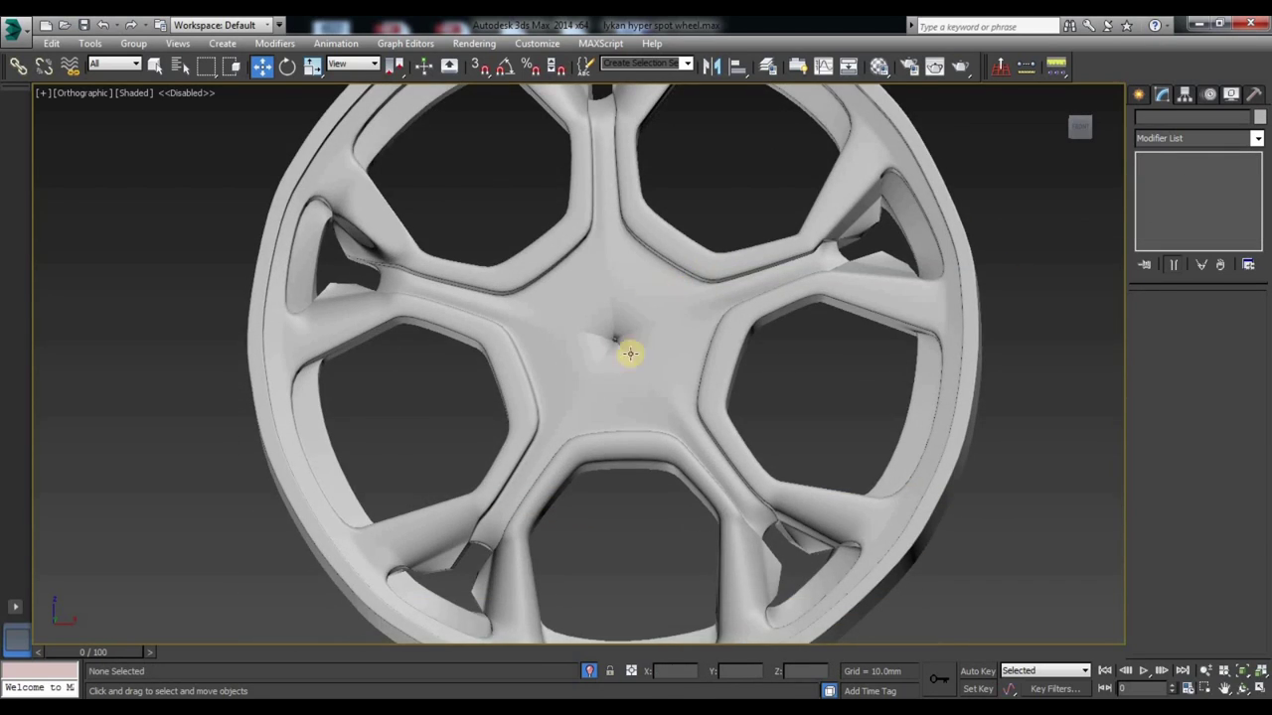
left_click(591, 356)
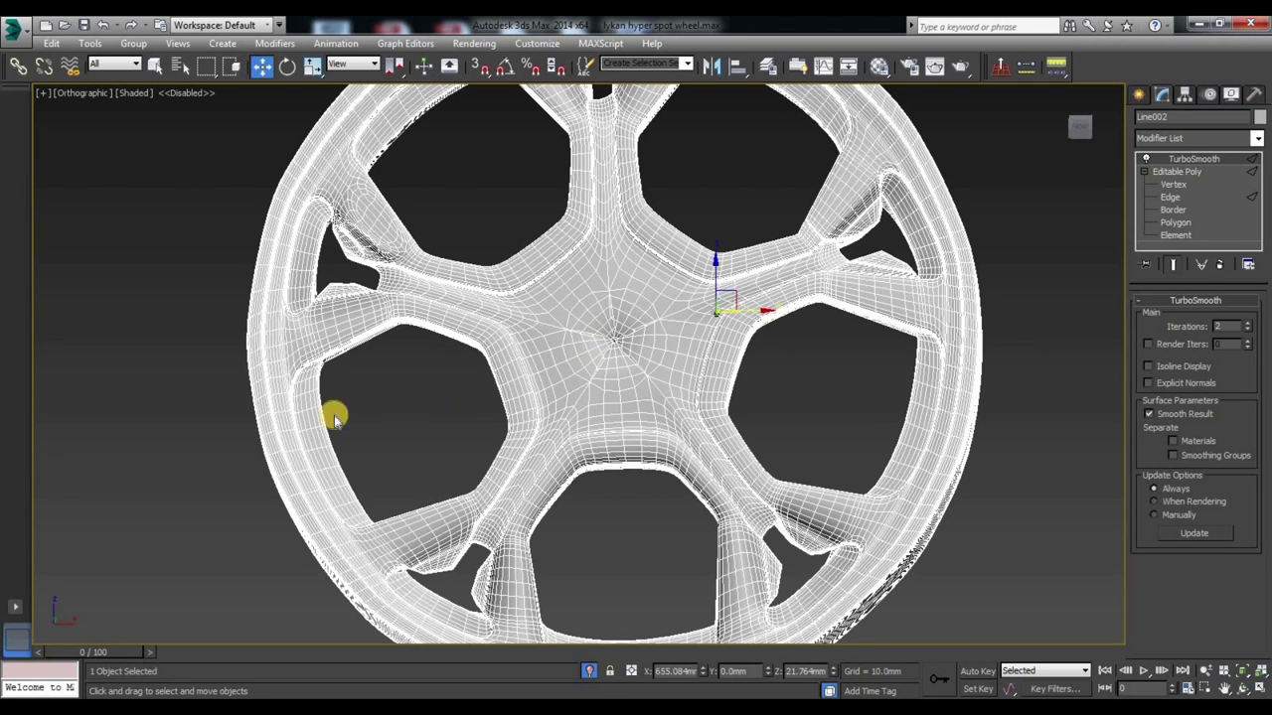
left_click(116, 471)
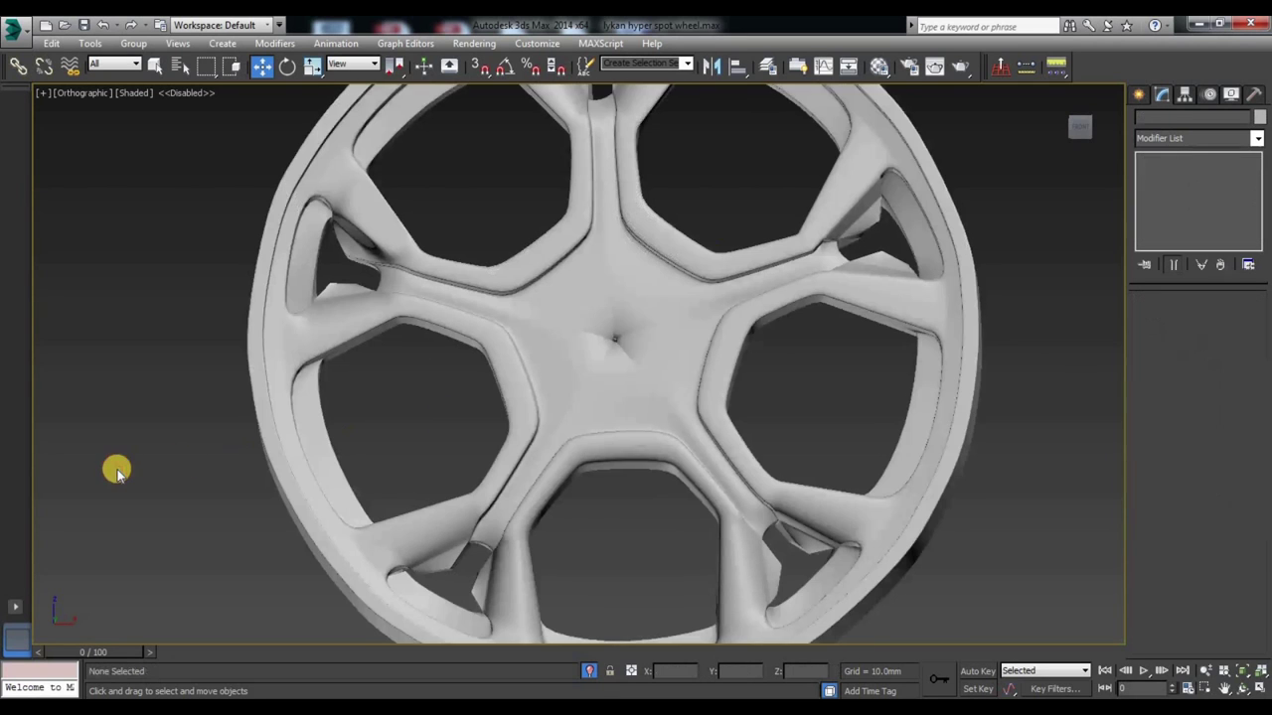
left_click(421, 299)
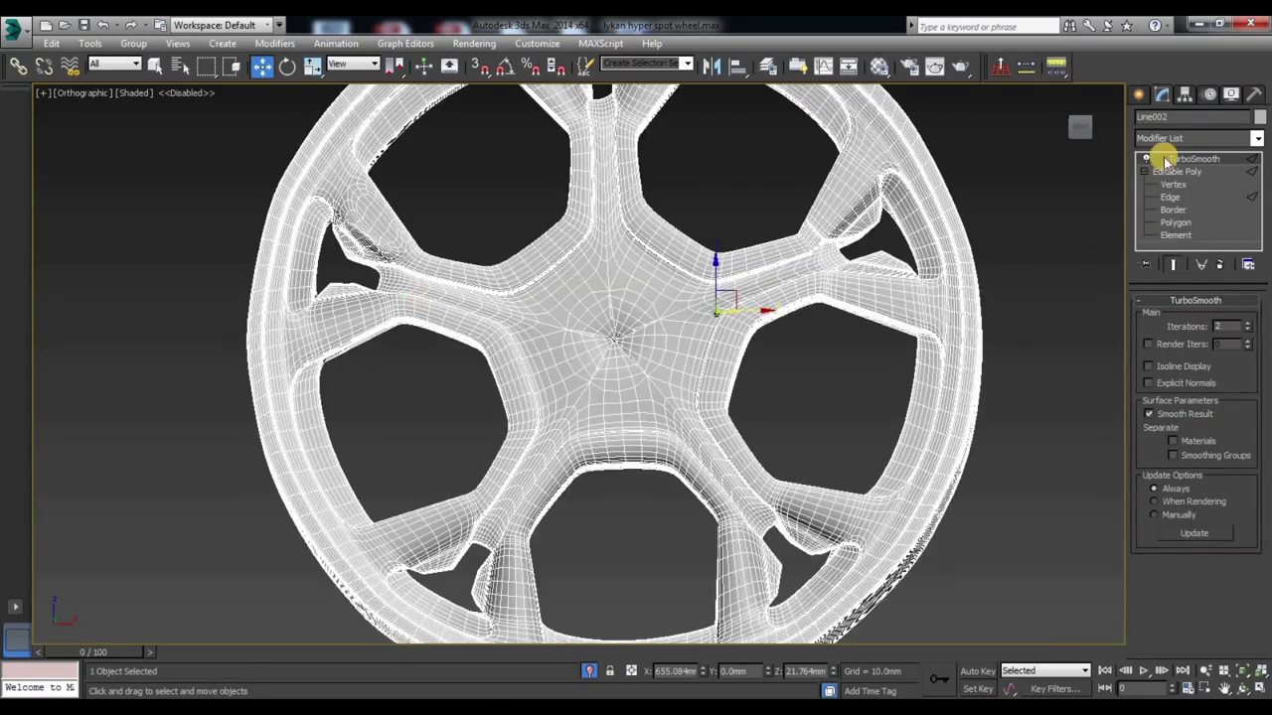
Step: Hide the smoothing and inspect the rim's low-poly cage edges at Edge level
left_click(1148, 159)
left_click(1169, 197)
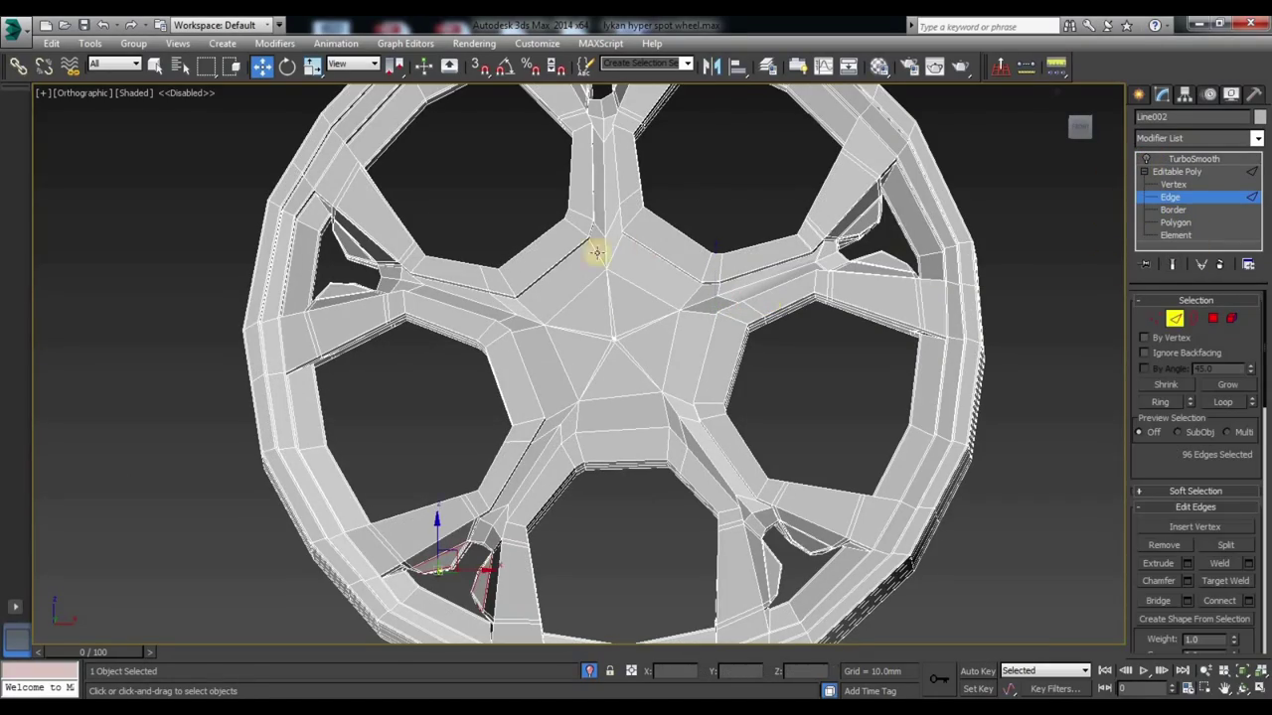
middle_click_drag(487, 560, 440, 576, "alt")
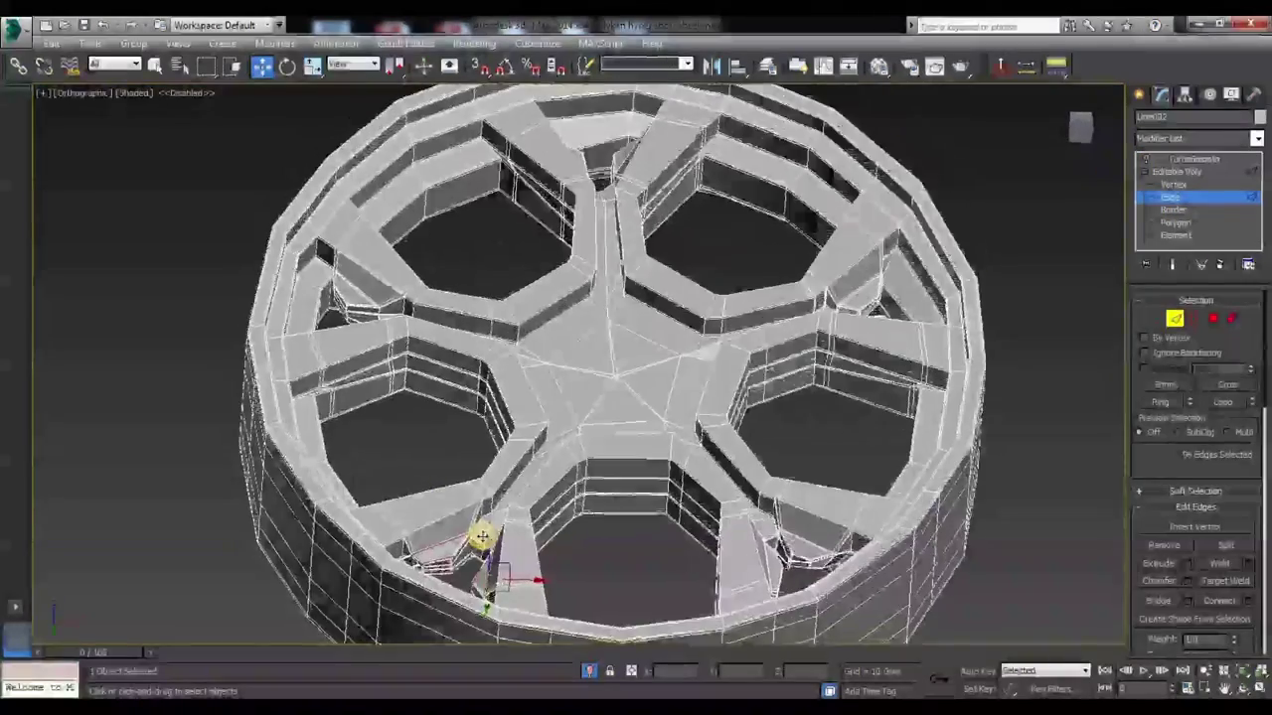
scroll(440, 577, "up", 8)
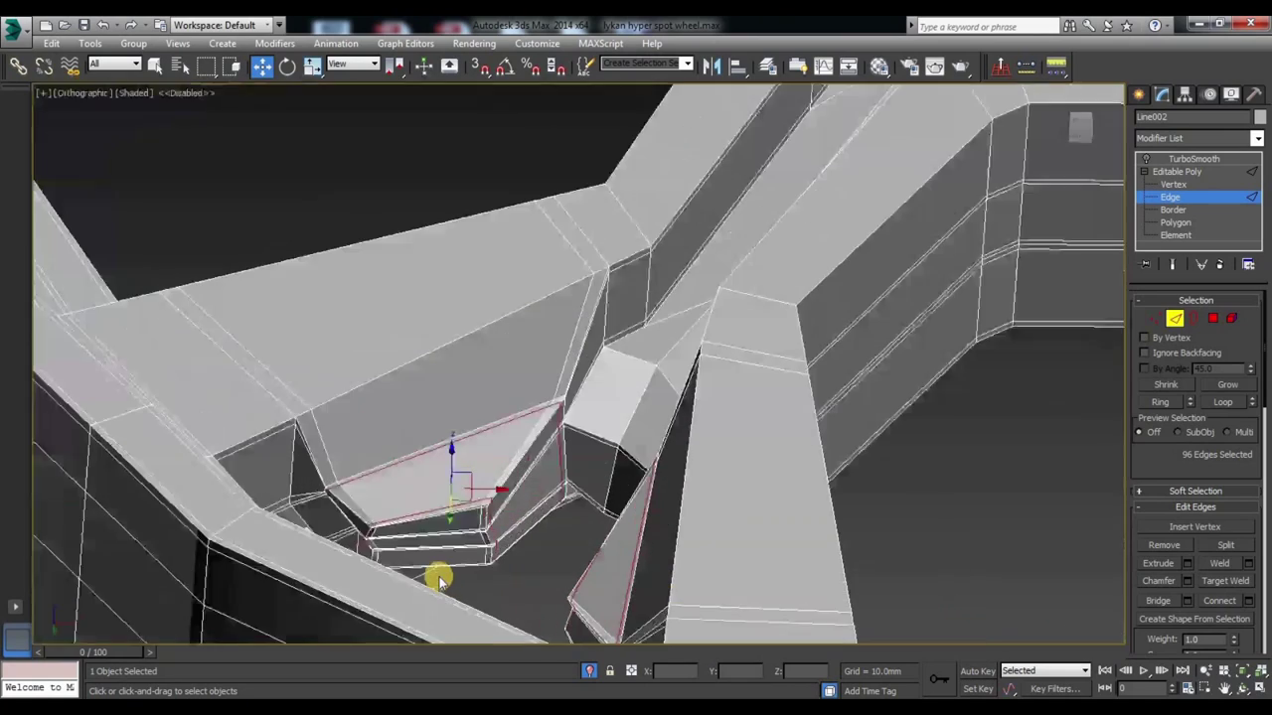
left_click(507, 593)
scroll(465, 519, "up", 5)
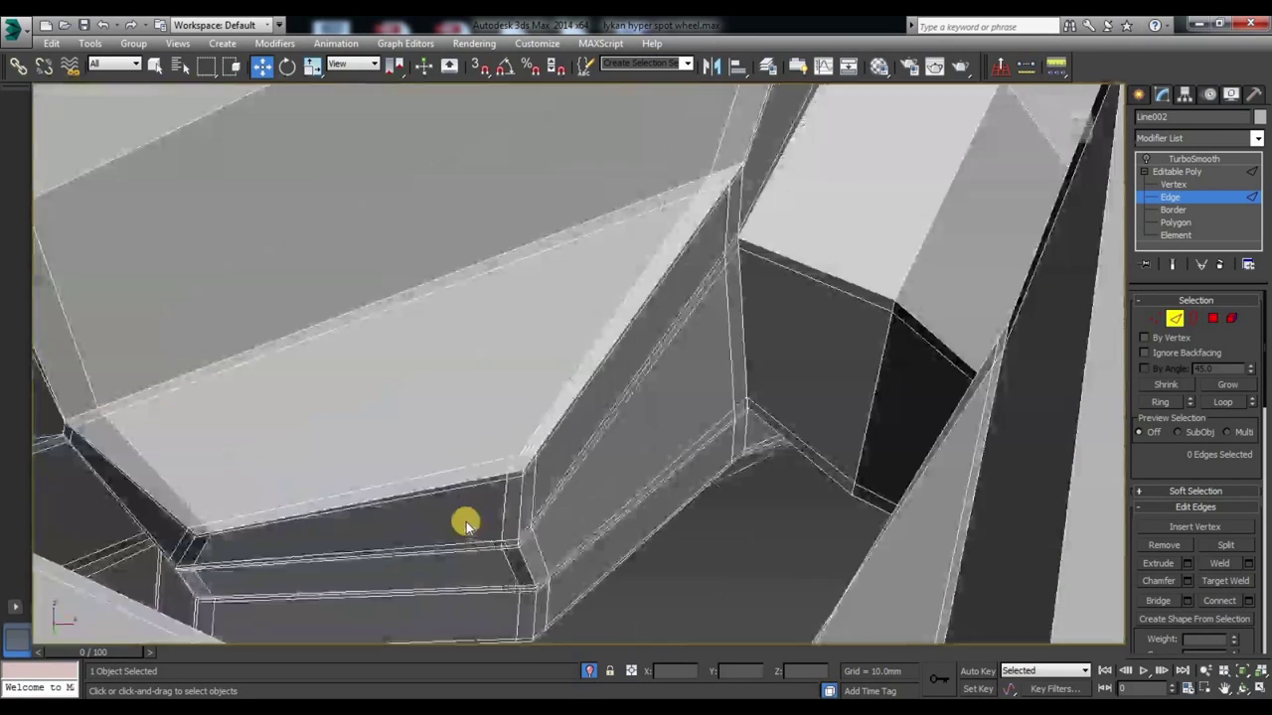
middle_click_drag(482, 516, 563, 431)
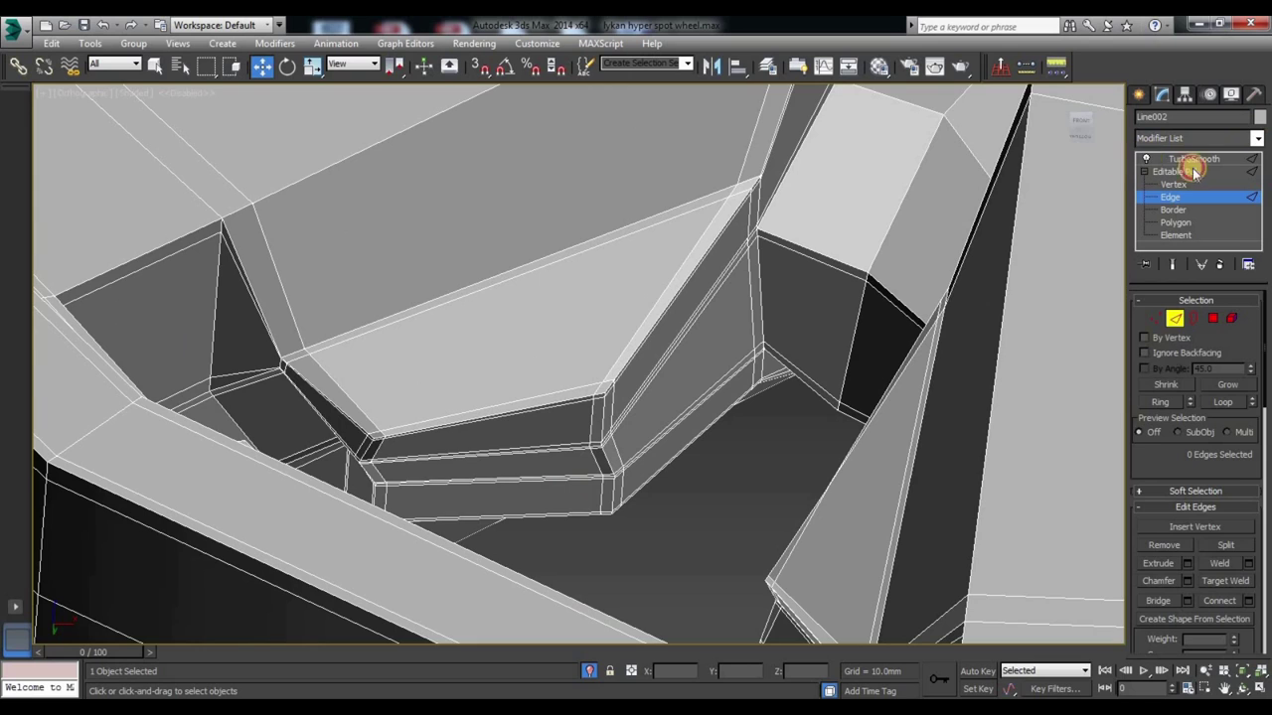
Step: Re-enable TurboSmooth and orbit around the wheel to check the smoothed mesh
left_click(1196, 159)
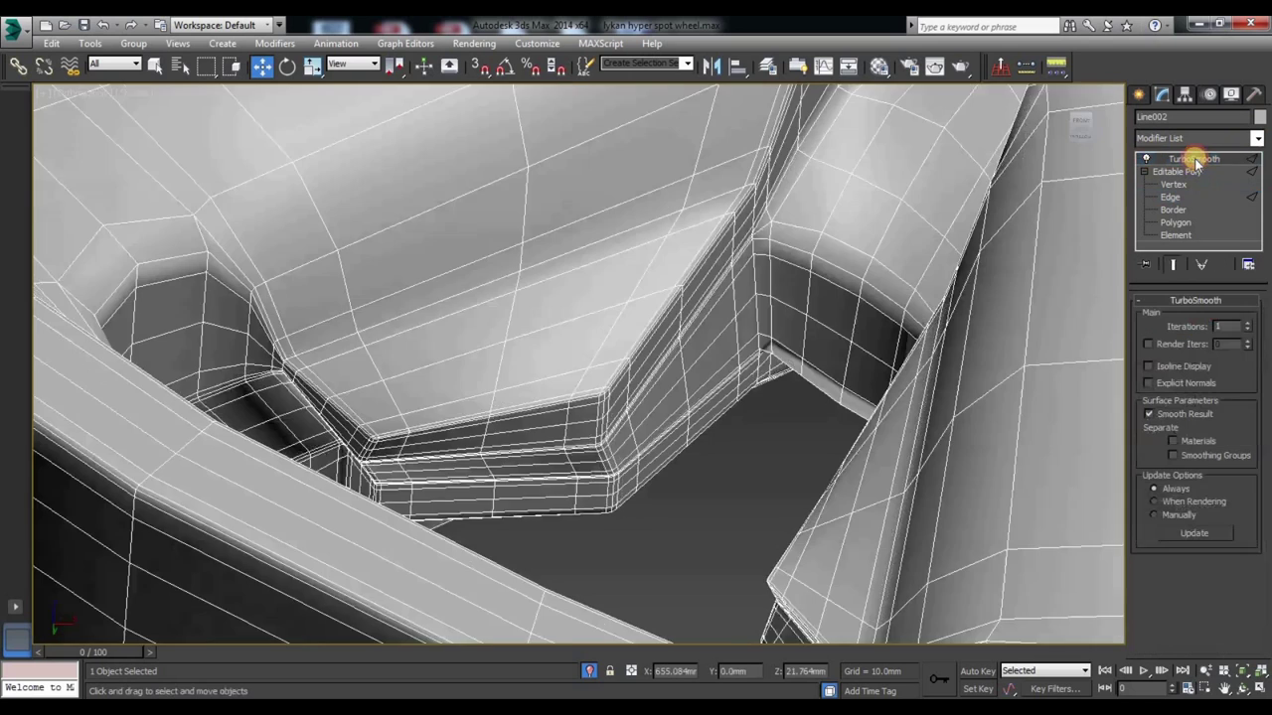
scroll(596, 333, "up", 3)
scroll(491, 248, "up", 3)
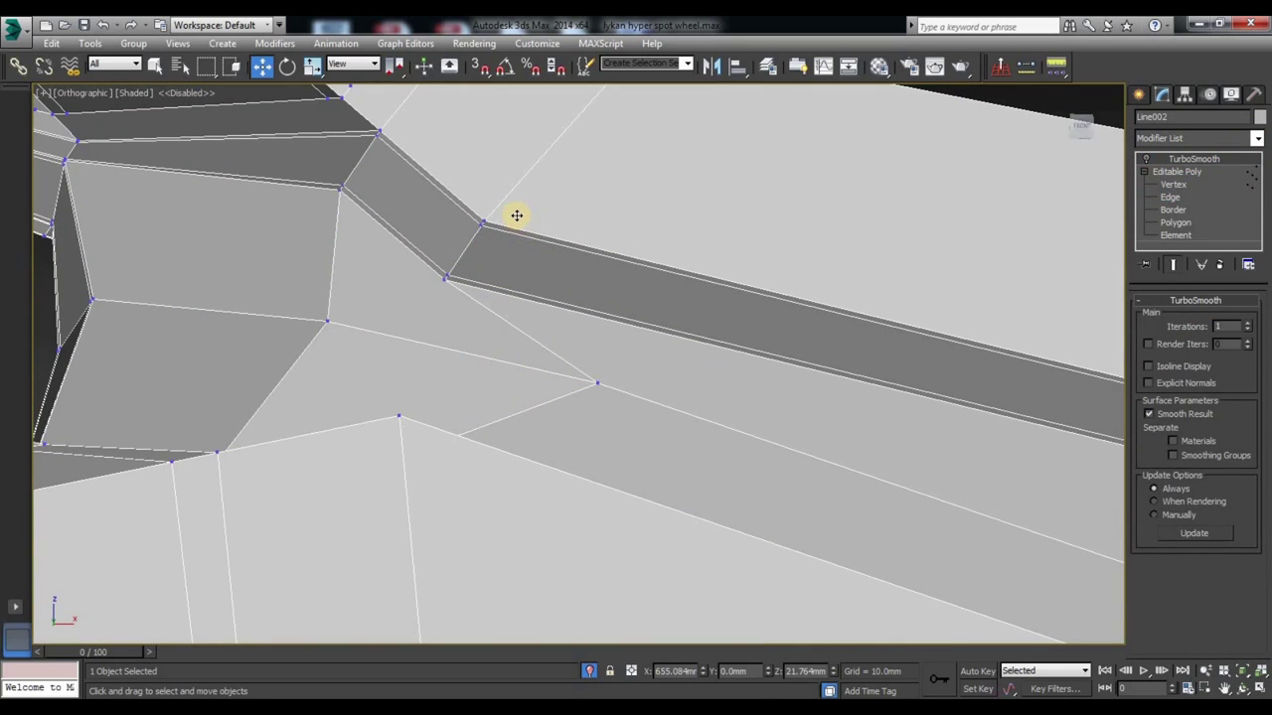
scroll(525, 210, "down", 2)
scroll(466, 347, "down", 2)
scroll(474, 278, "down", 1)
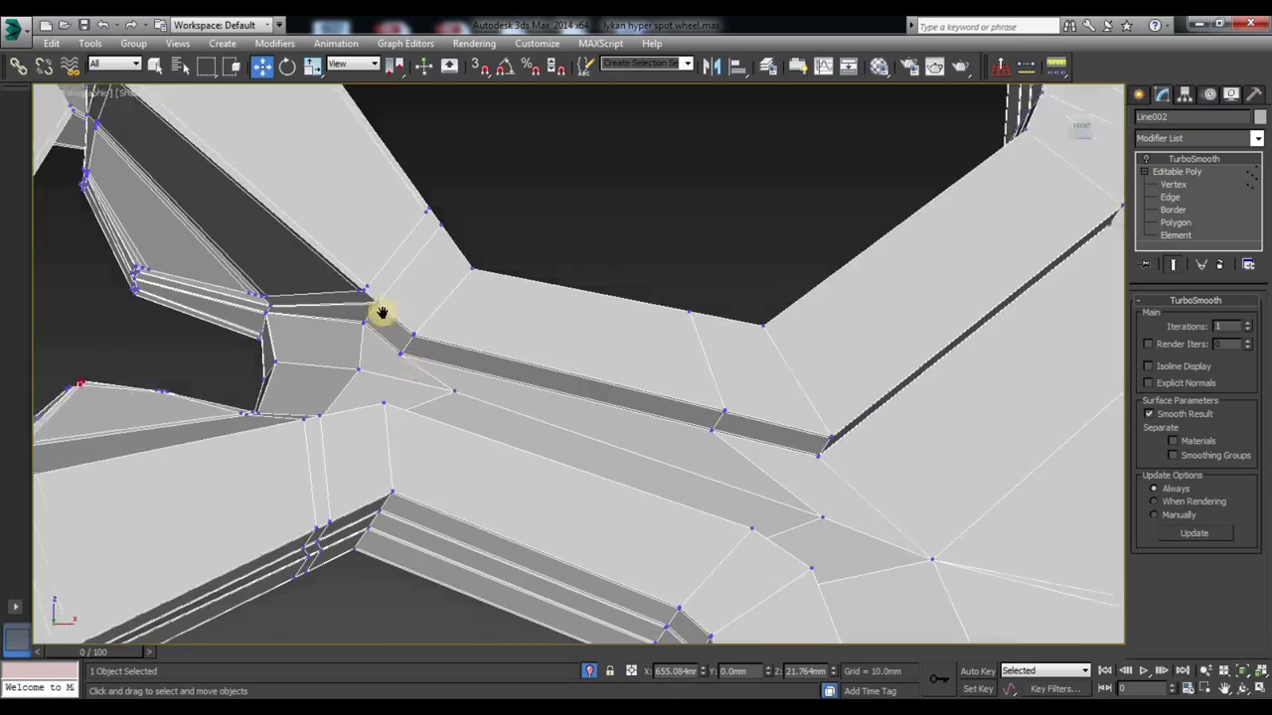
scroll(377, 312, "down", 2)
middle_click_drag(438, 268, 488, 278, "alt")
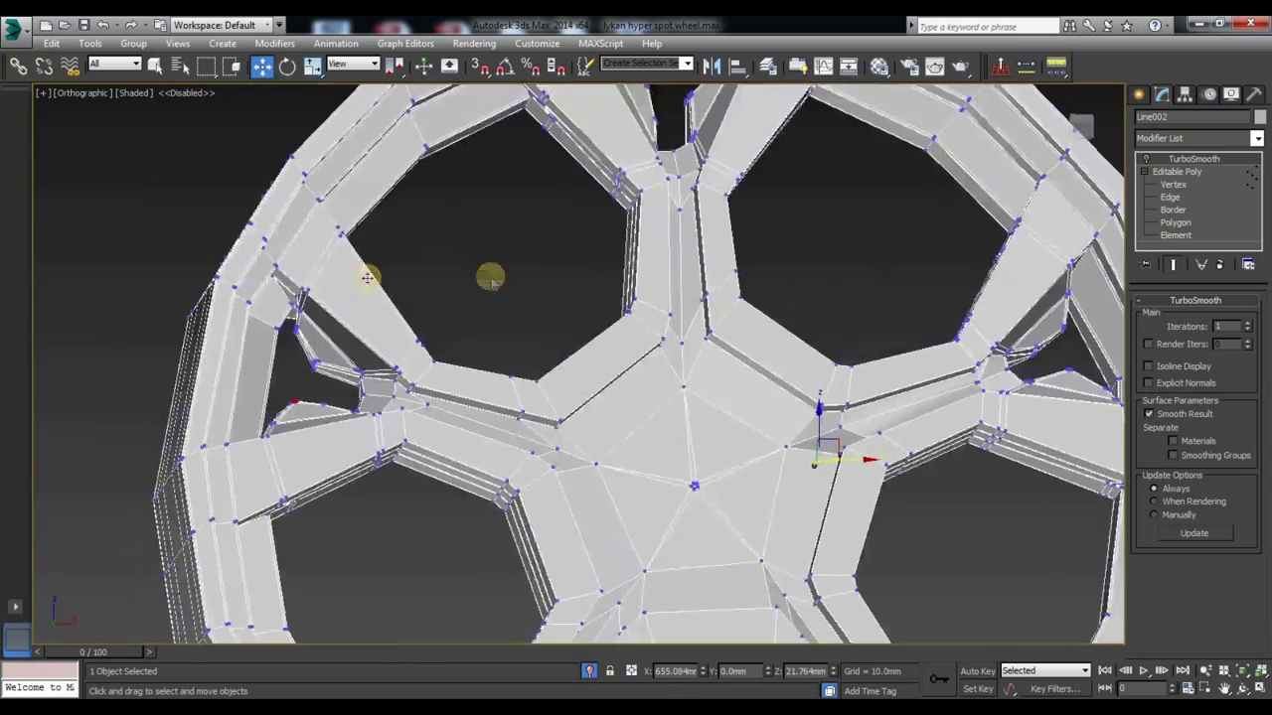
middle_click_drag(844, 377, 536, 329, "alt")
scroll(536, 329, "up", 4)
Step: At Edge level, ring-select edges across every spoke of the wheel
scroll(566, 275, "down", 3)
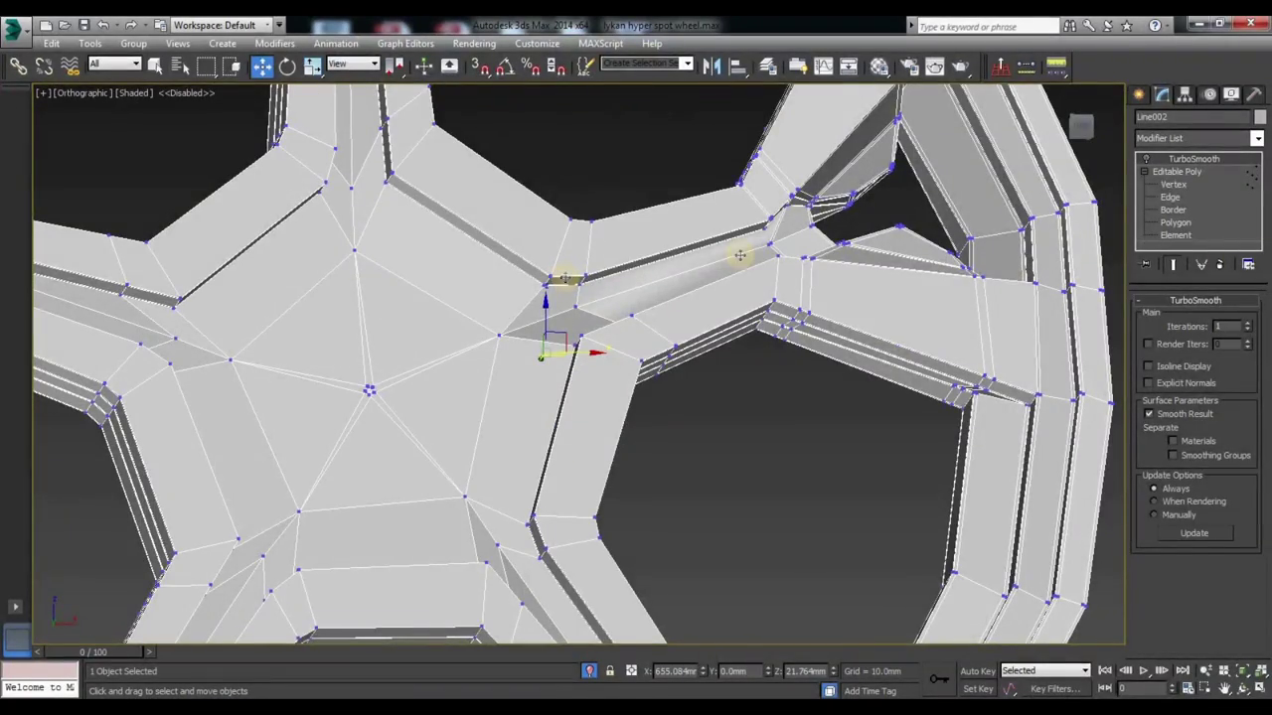
left_click(1182, 198)
left_click(288, 221)
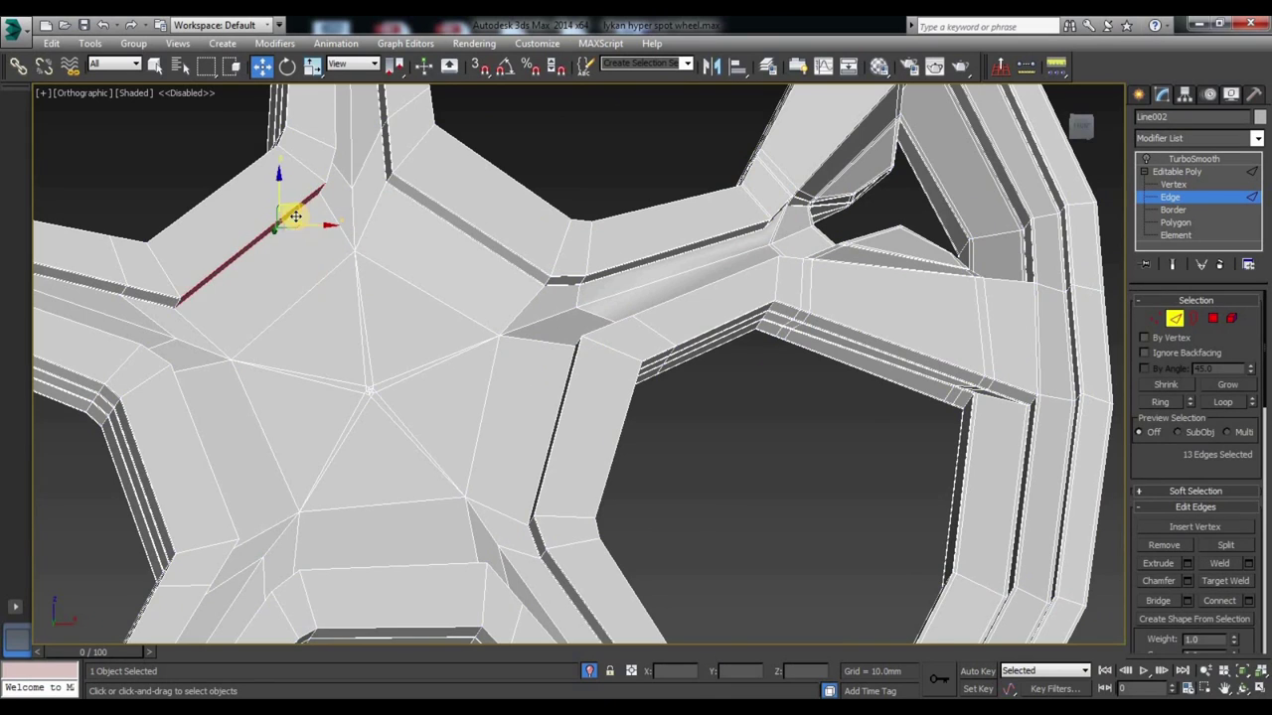
middle_click_drag(292, 210, 519, 212, "alt")
left_click(337, 282)
left_click(429, 253, "shift")
left_click(463, 290, "shift")
mouse_move(463, 290)
middle_mouse_down("alt")
mouse_move(551, 446)
mouse_move(326, 514)
middle_mouse_up("alt")
left_click(747, 406, "shift")
mouse_move(747, 407)
middle_mouse_down("alt")
mouse_move(525, 355)
mouse_move(509, 475)
middle_mouse_up("alt")
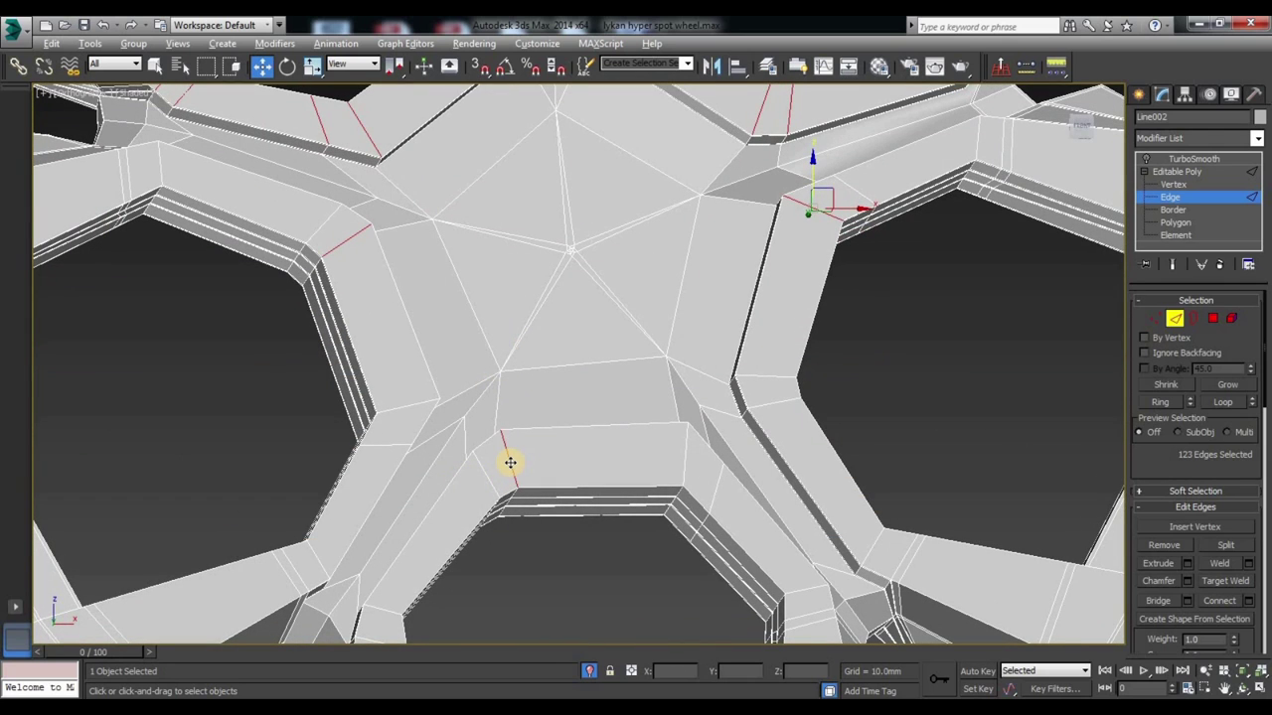
left_click(510, 462, "shift")
Step: Connect the 336-edge ring with 2 segments and pinch 84
right_click(508, 459)
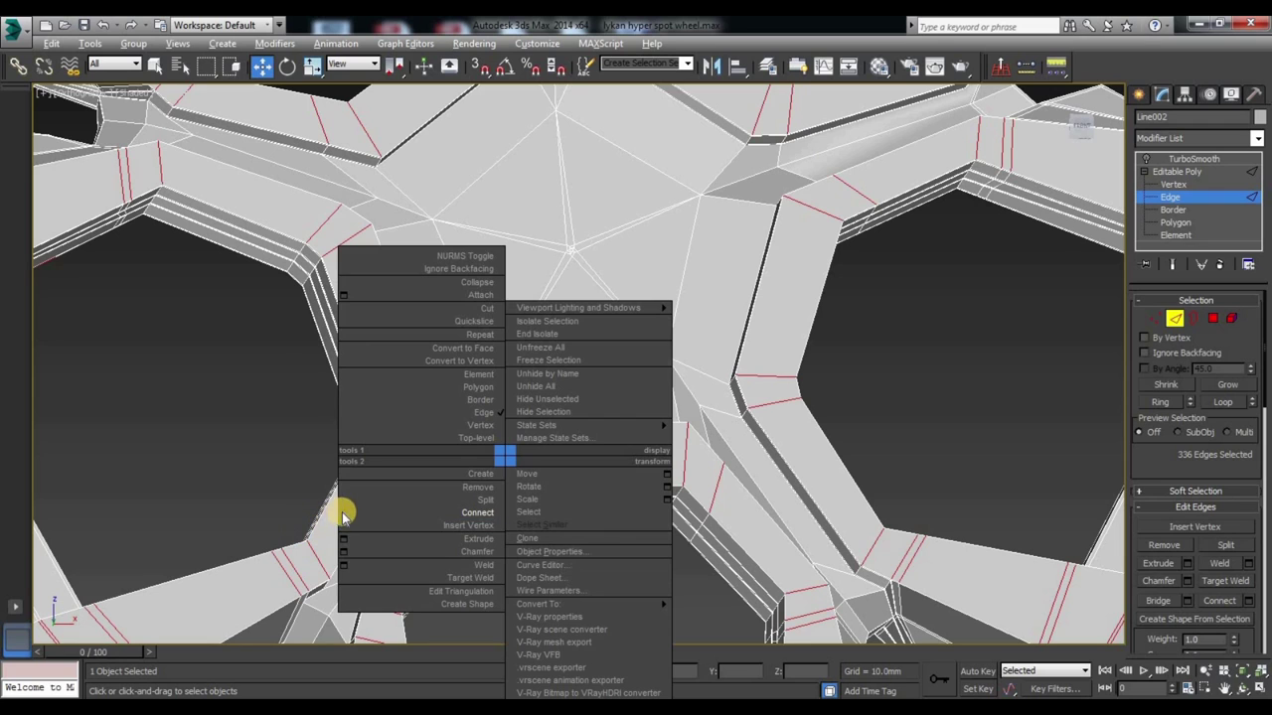
left_click(342, 514)
left_click_drag(588, 397, 589, 406)
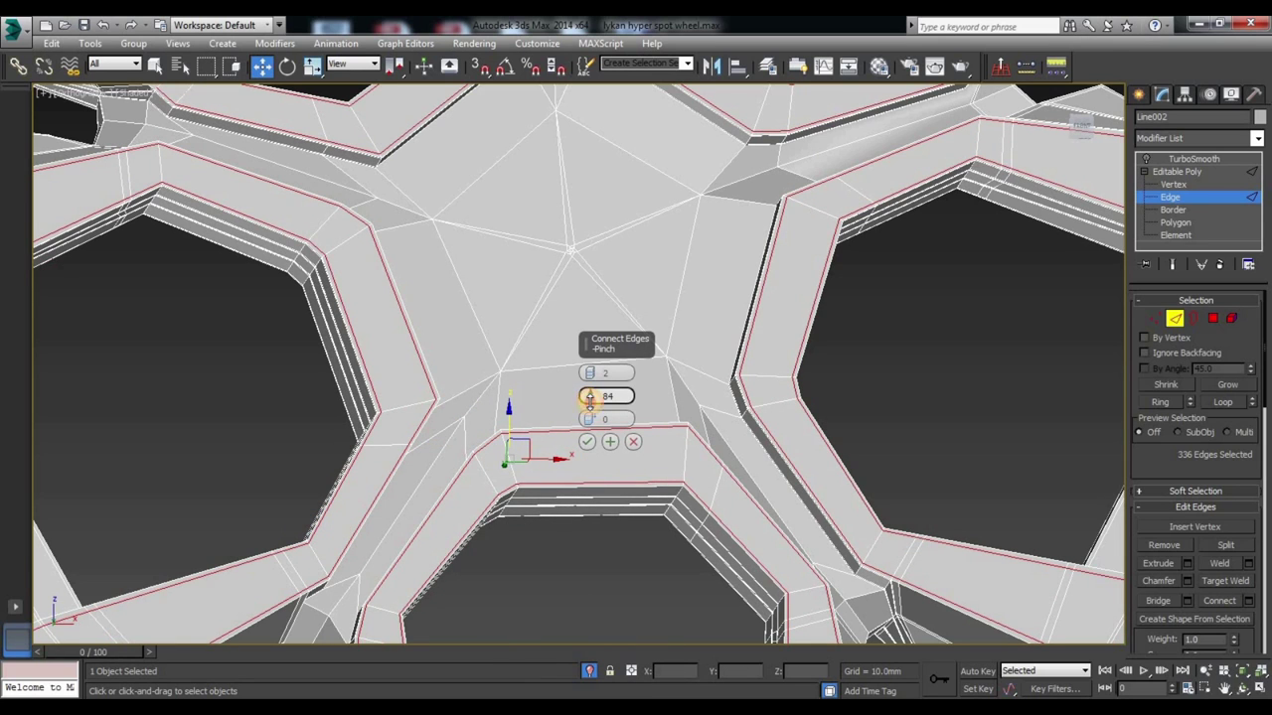
left_click(586, 442)
left_click(851, 477)
mouse_move(851, 477)
middle_mouse_down("alt")
mouse_move(659, 393)
mouse_move(448, 366)
middle_mouse_up("alt")
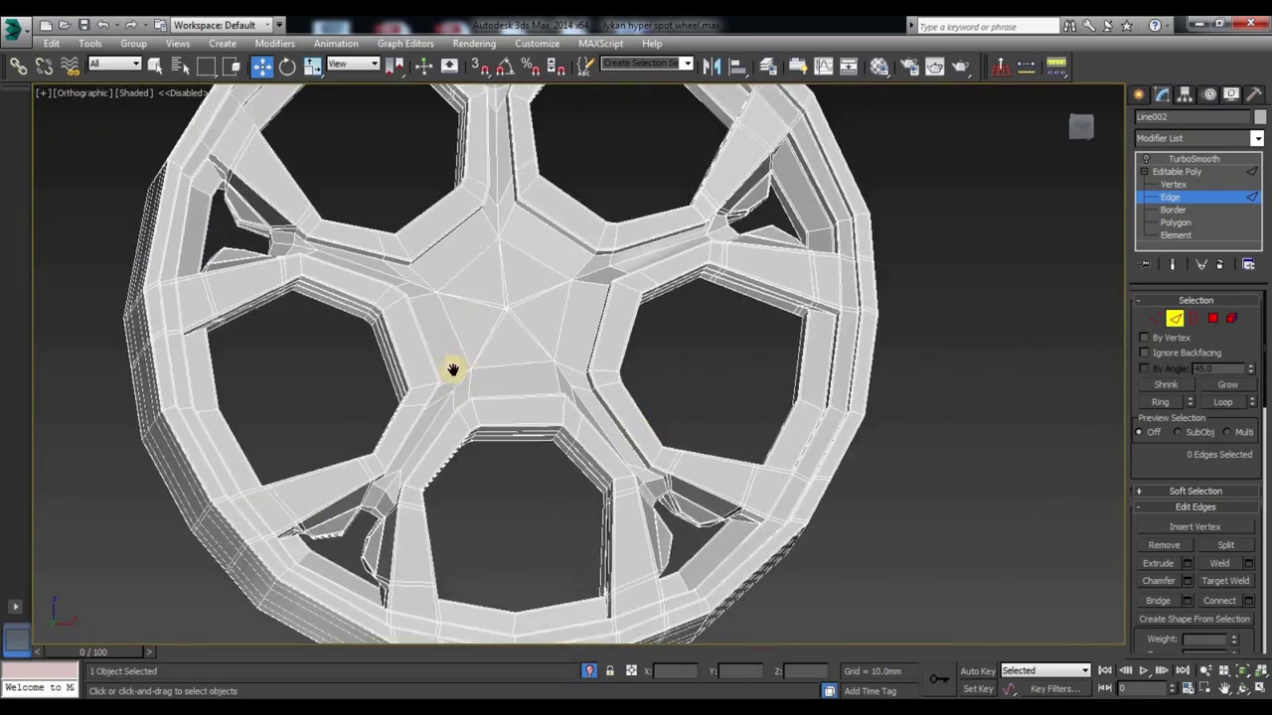
Step: Turn the TurboSmooth display back on and inspect the smoothed spokes with the wheel deselected
scroll(553, 454, "up", 5)
scroll(620, 505, "up", 3)
middle_click_drag(619, 505, 588, 537, "alt")
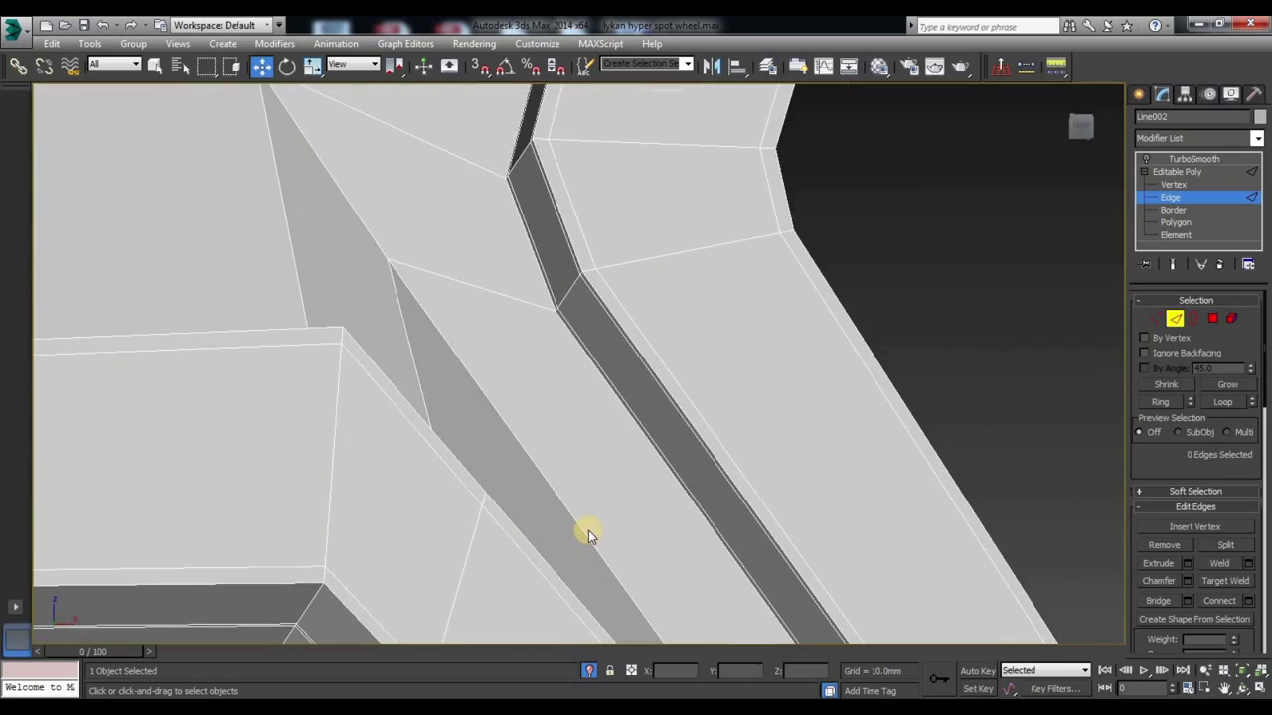
scroll(588, 535, "down", 5)
scroll(612, 471, "up", 2)
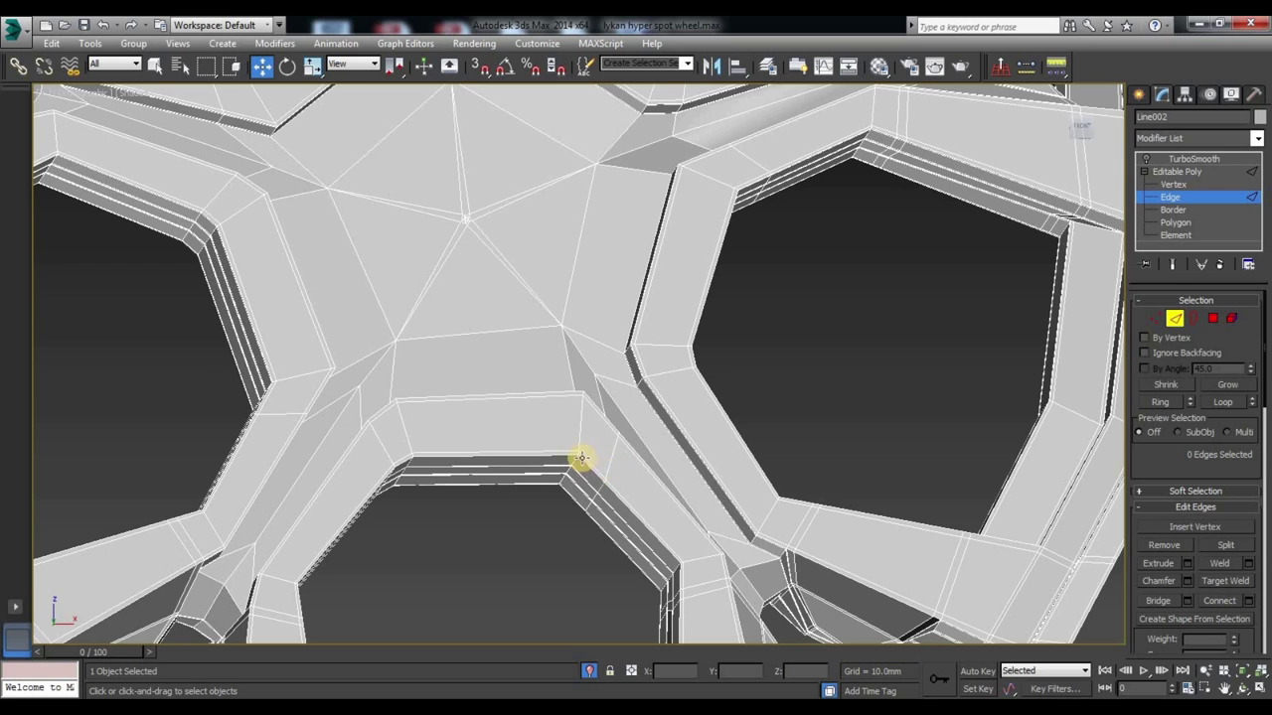
left_click(1193, 159)
left_click(795, 412)
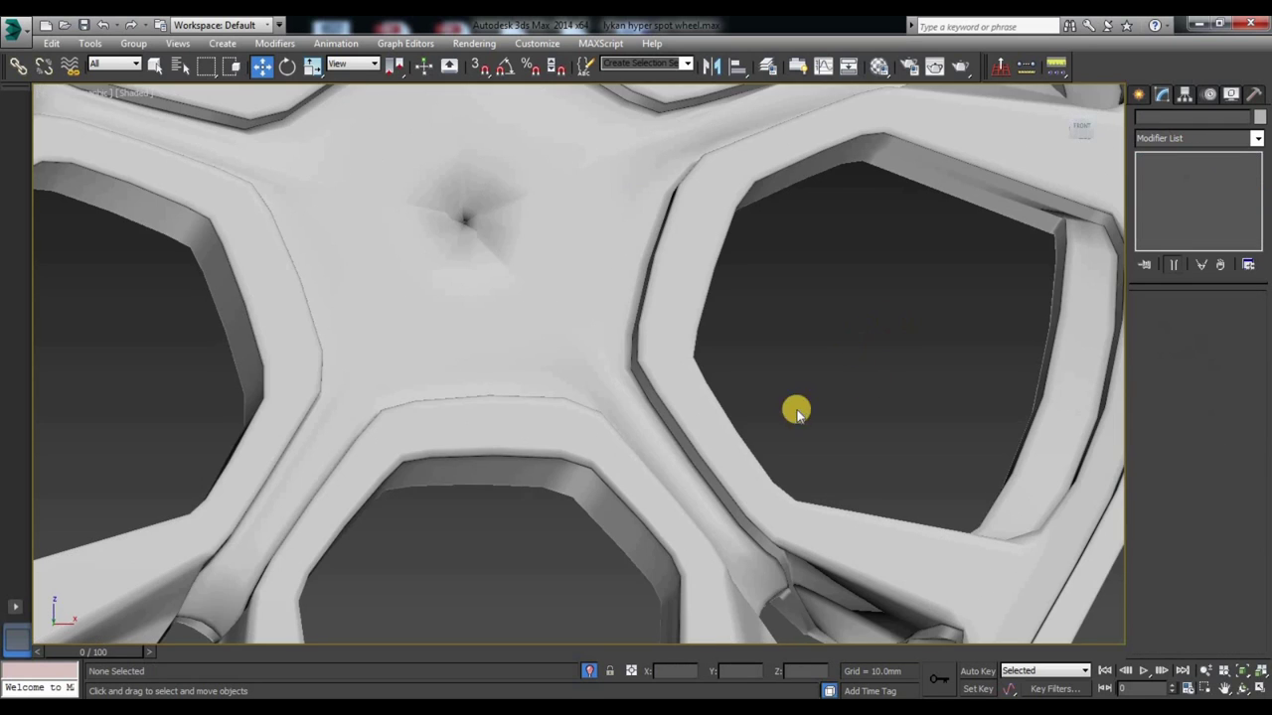
scroll(685, 554, "down", 3)
scroll(619, 566, "down", 5)
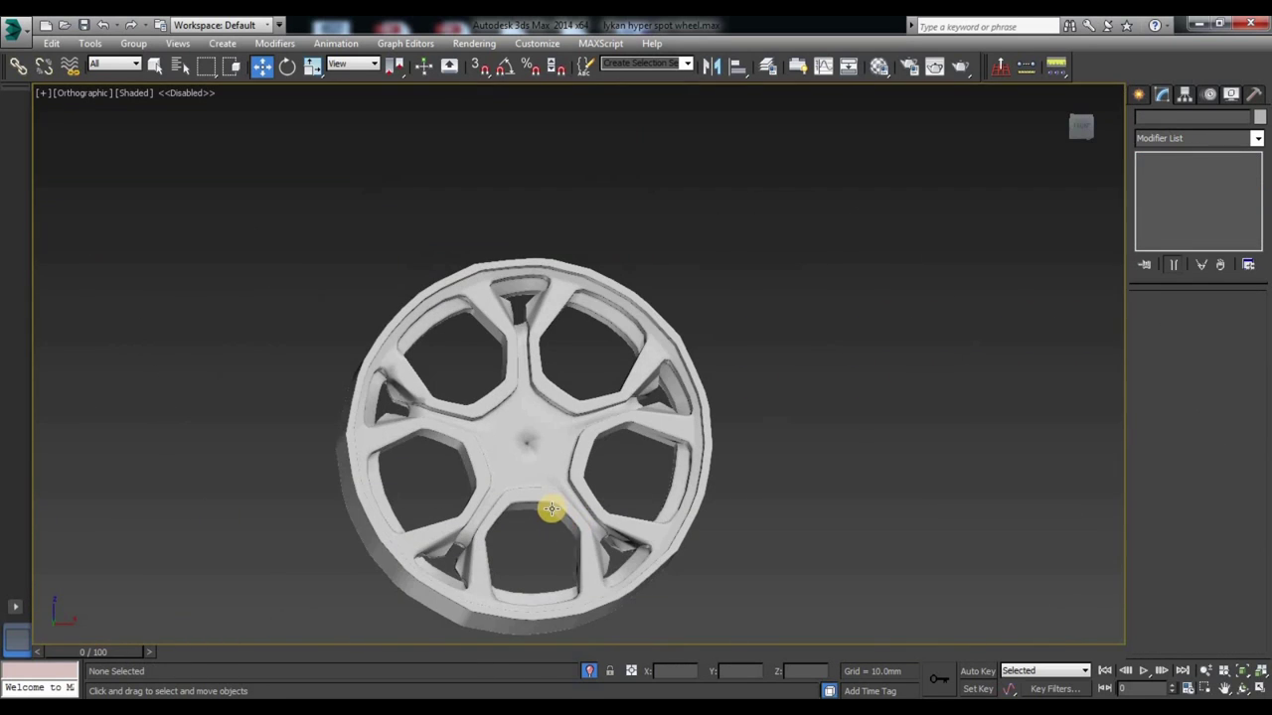
scroll(549, 509, "up", 1)
scroll(549, 506, "up", 2)
scroll(547, 502, "up", 2)
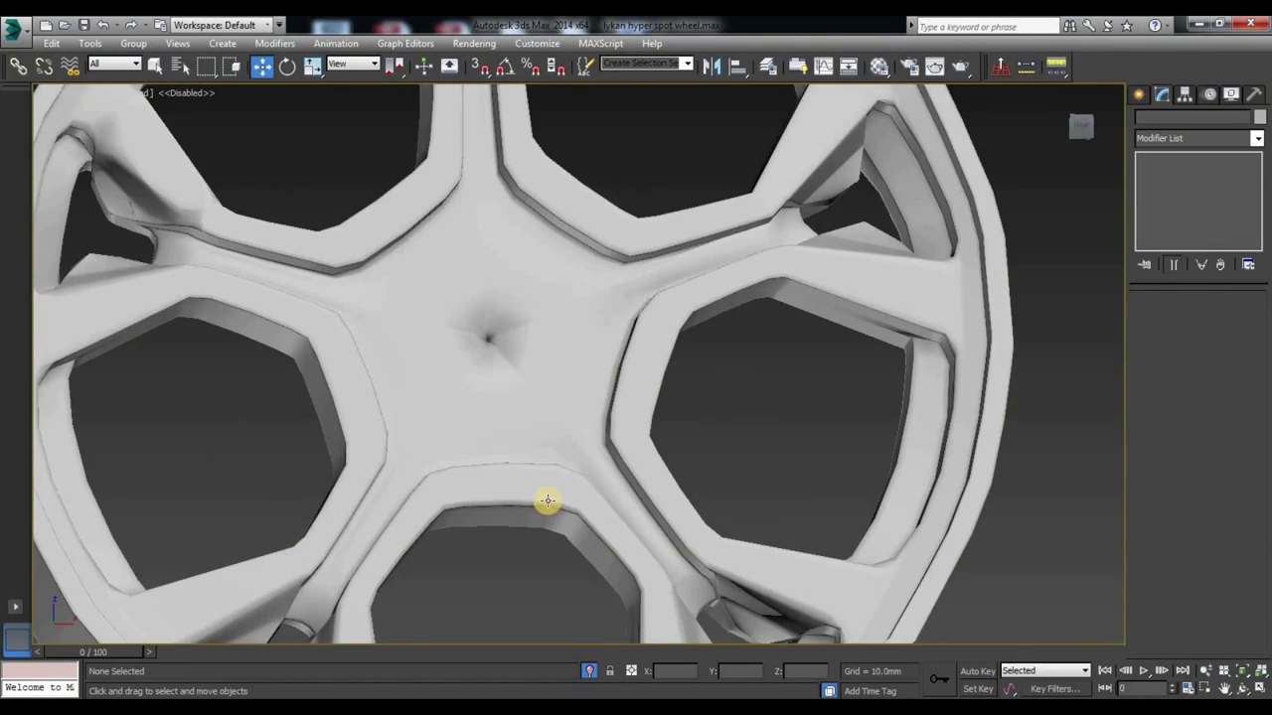
scroll(924, 333, "up", 3)
Step: Select the wheel rim at Edge level, then return to the smoothed view and recenter the wheel
left_click(876, 353)
left_click(746, 447)
left_click(884, 331)
left_click(1170, 197)
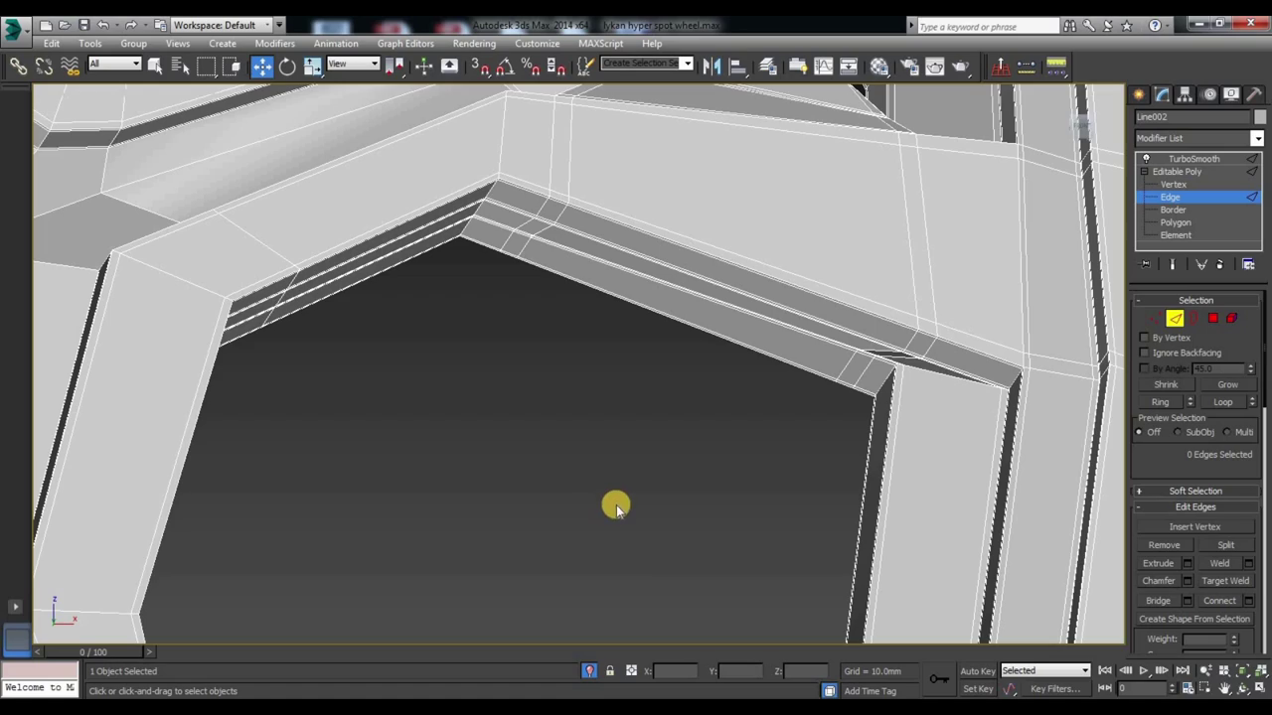
left_click(1192, 159)
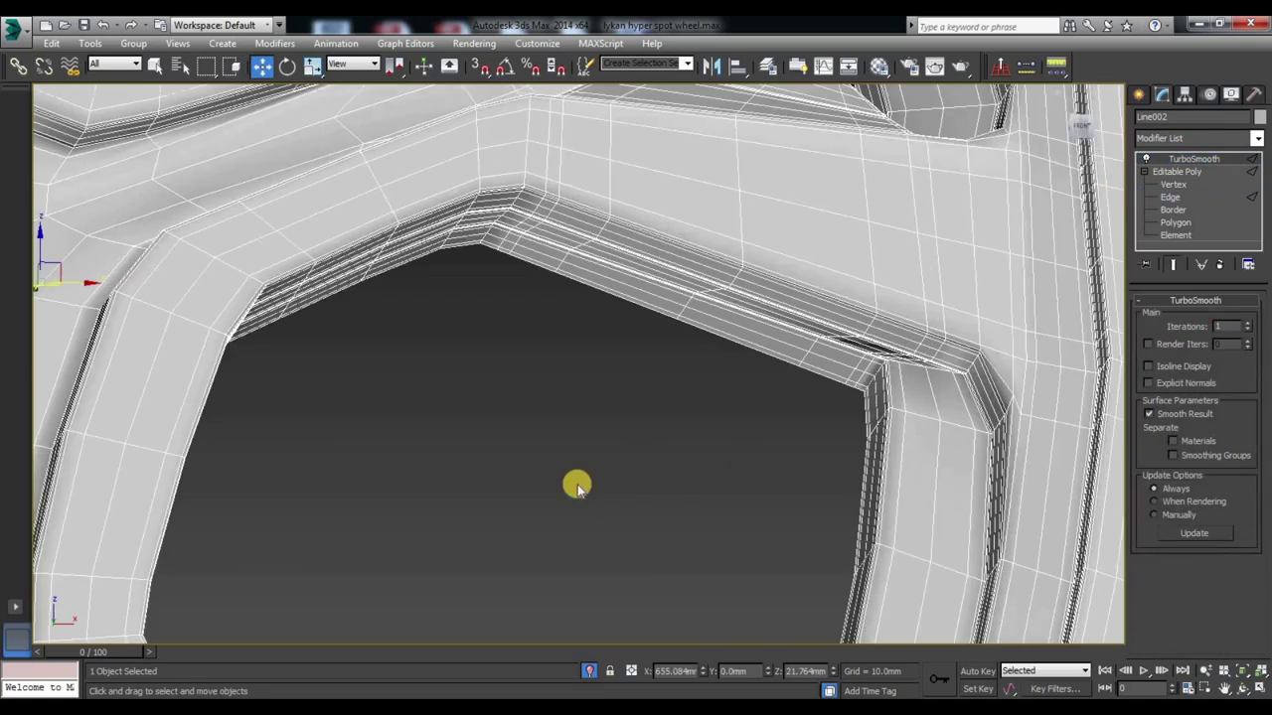
scroll(576, 484, "down", 3)
scroll(573, 457, "down", 5)
middle_click_drag(481, 439, 681, 391)
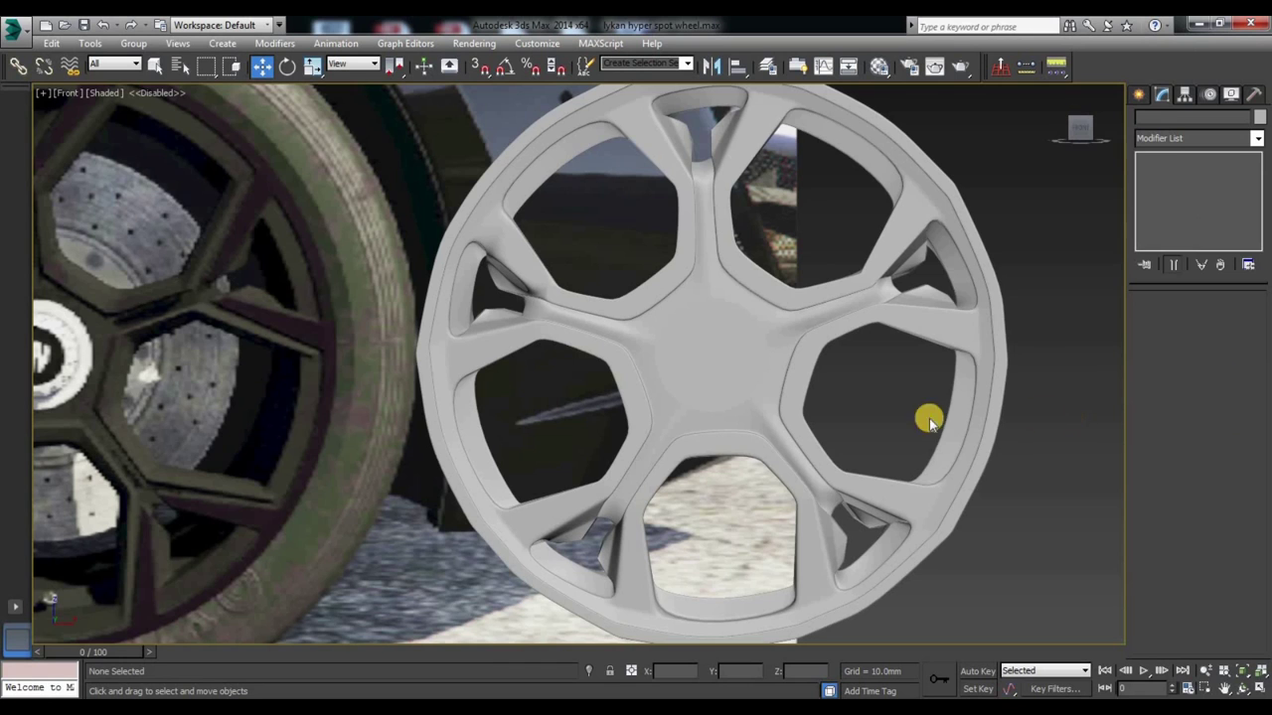
Step: Put the rim in Vertex level and select three vertices at the spoke tip by the hub
left_click(703, 369)
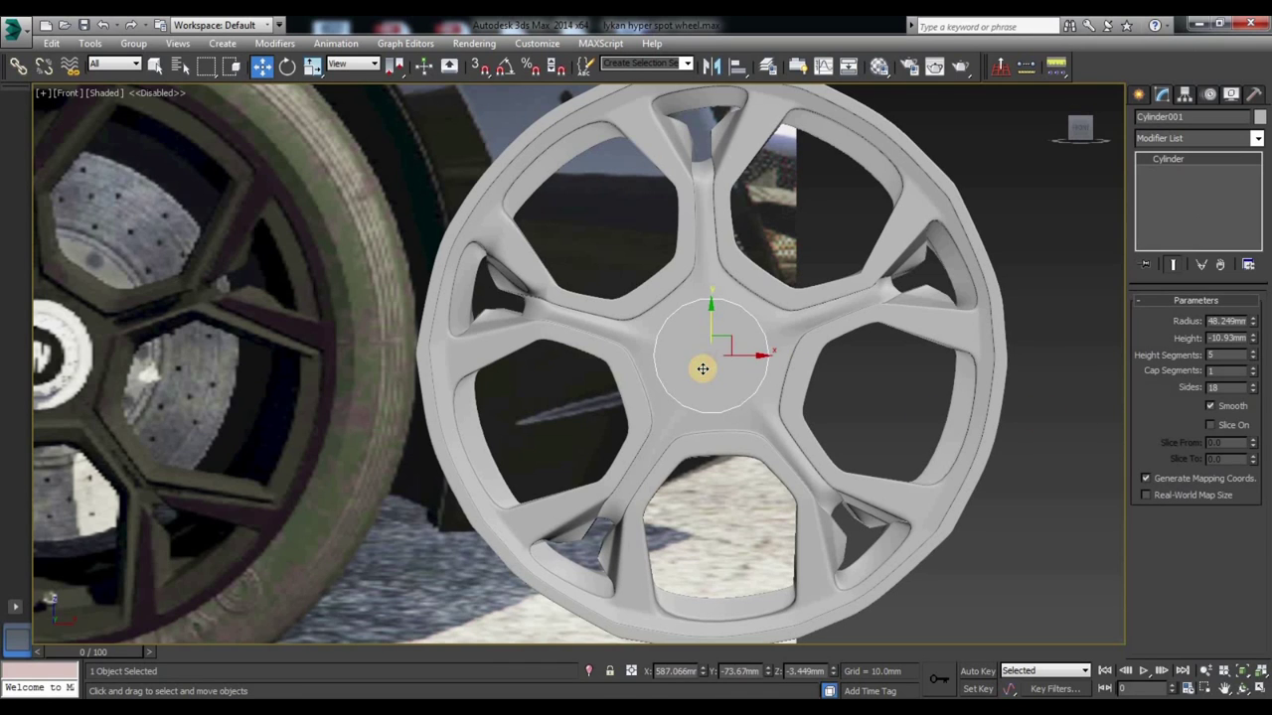
left_click(636, 344)
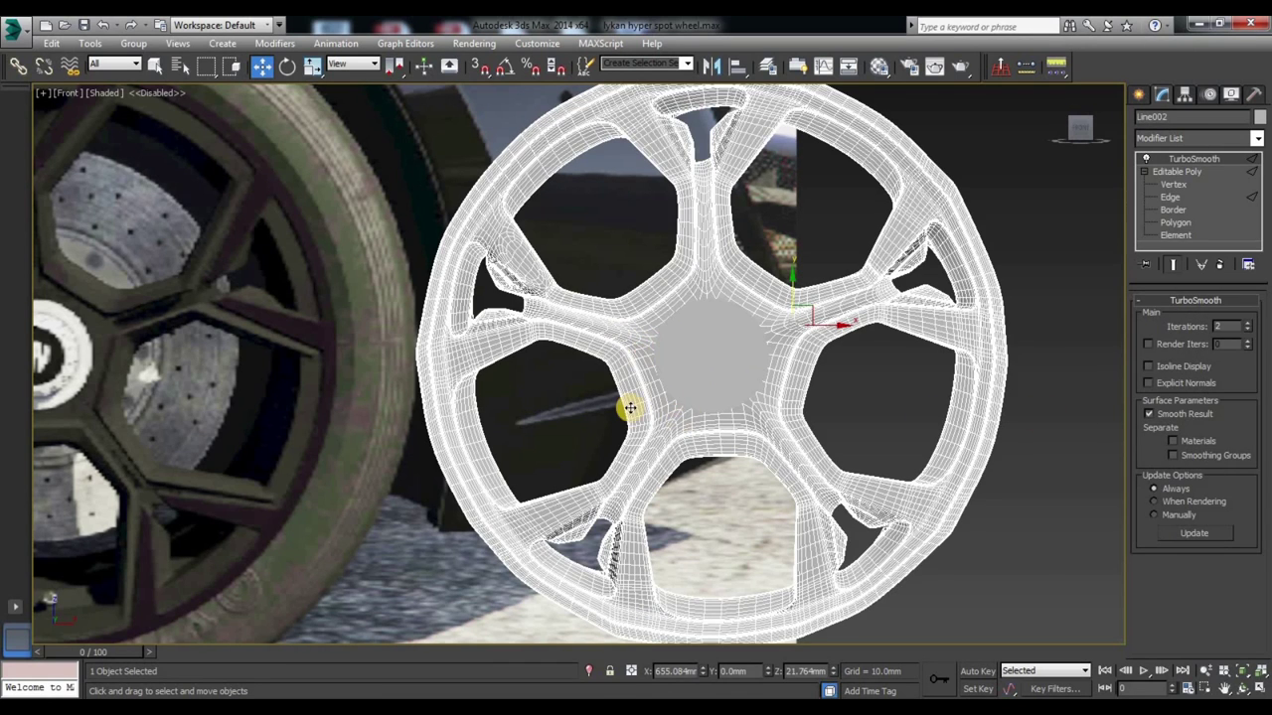
left_click(635, 332)
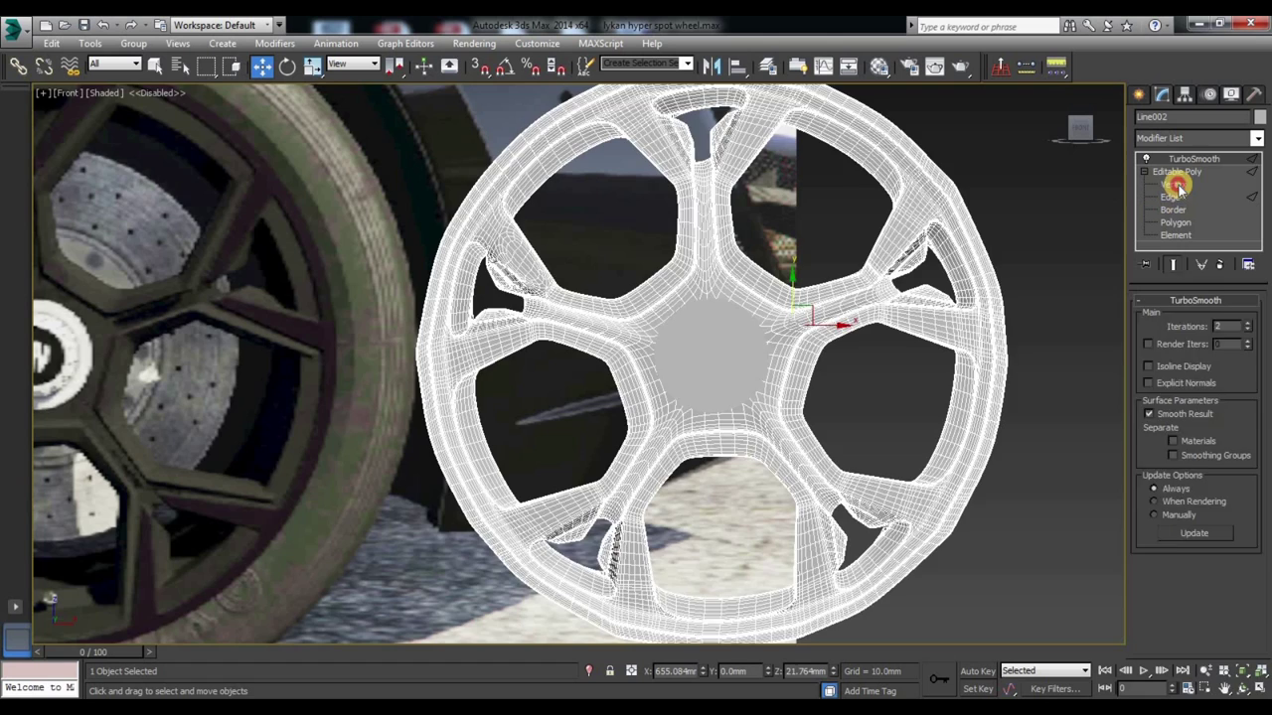
left_click(1173, 185)
scroll(550, 308, "up", 3)
left_click(824, 305)
left_click(716, 367)
left_click(570, 316, "ctrl")
left_click(533, 313, "ctrl")
scroll(530, 332, "down", 3)
Step: Orbit around the selected spoke and move its root vertices slightly left
scroll(535, 340, "down", 2)
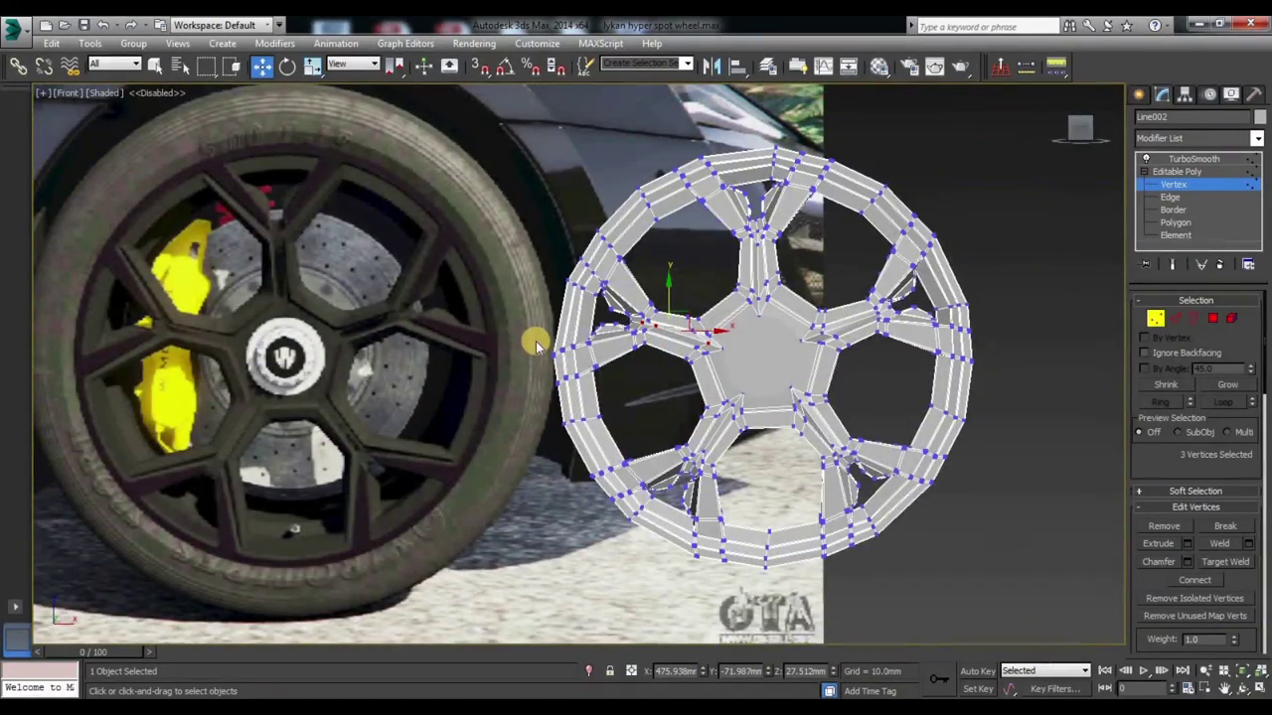
scroll(639, 341, "up", 5)
mouse_move(599, 355)
middle_mouse_down("alt")
mouse_move(630, 391)
mouse_move(675, 390)
middle_mouse_up("alt")
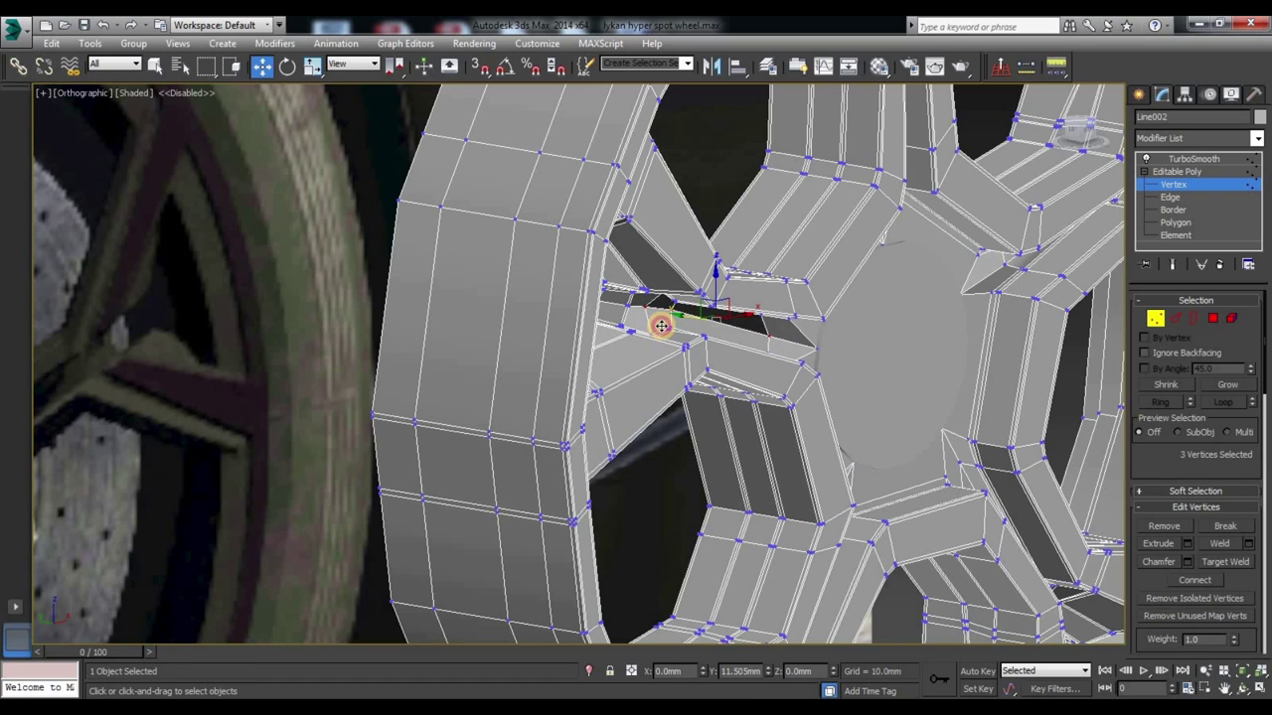
mouse_move(818, 371)
middle_mouse_down("alt")
mouse_move(775, 391)
mouse_move(695, 346)
mouse_move(693, 361)
mouse_move(696, 346)
mouse_move(730, 361)
mouse_move(759, 349)
mouse_move(755, 334)
mouse_move(730, 376)
mouse_move(730, 351)
mouse_move(815, 361)
mouse_move(820, 378)
middle_mouse_up("alt")
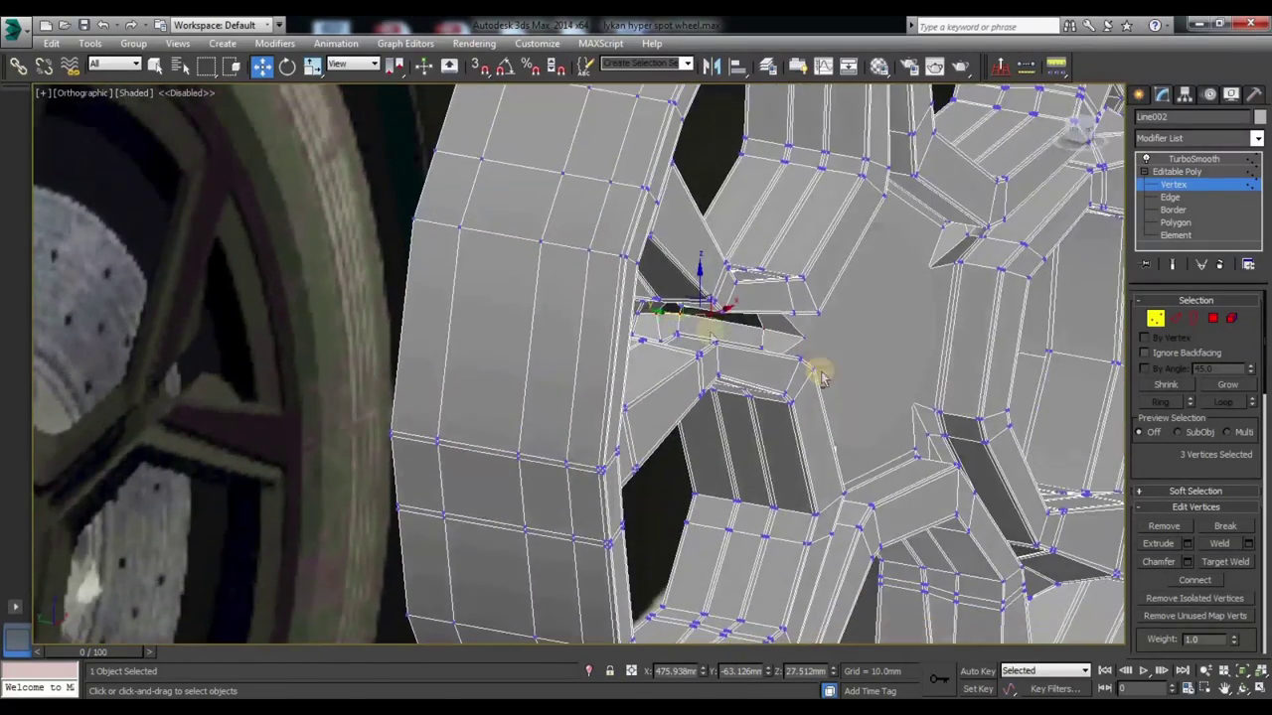
mouse_move(664, 309)
middle_mouse_down("alt")
mouse_move(662, 361)
mouse_move(582, 327)
mouse_move(553, 339)
middle_mouse_up("alt")
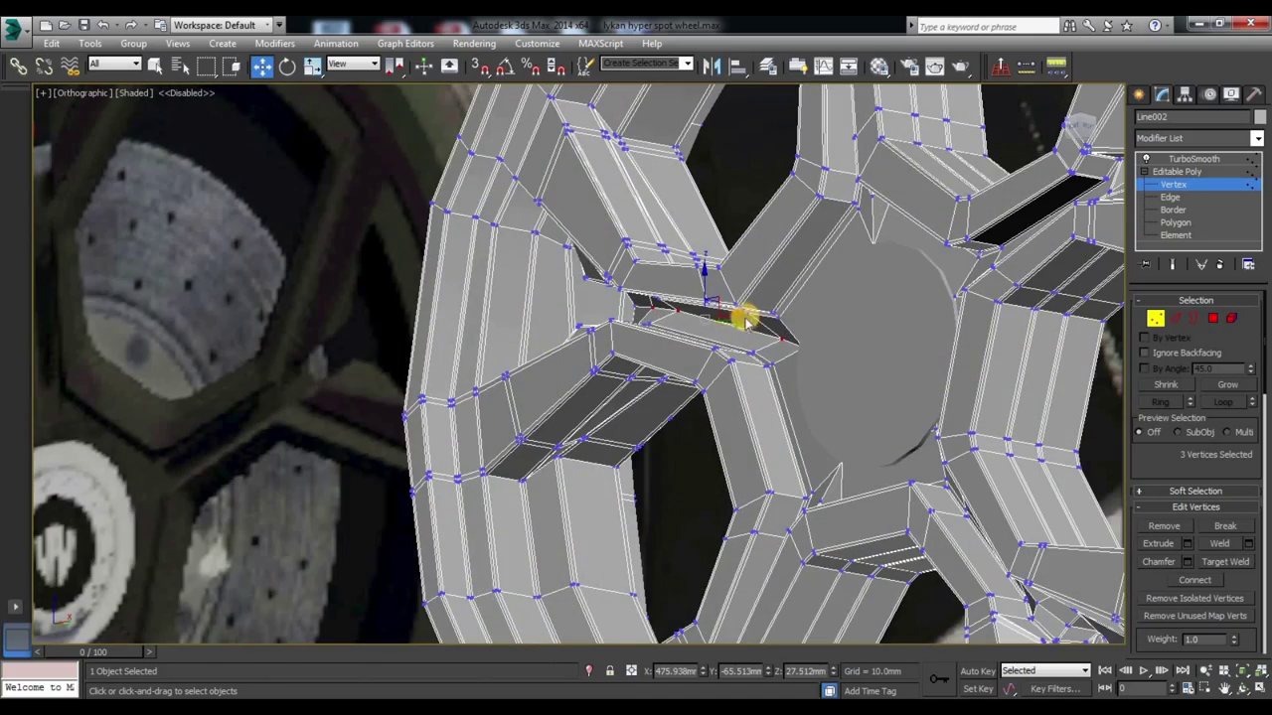
left_click_drag(733, 314, 723, 316)
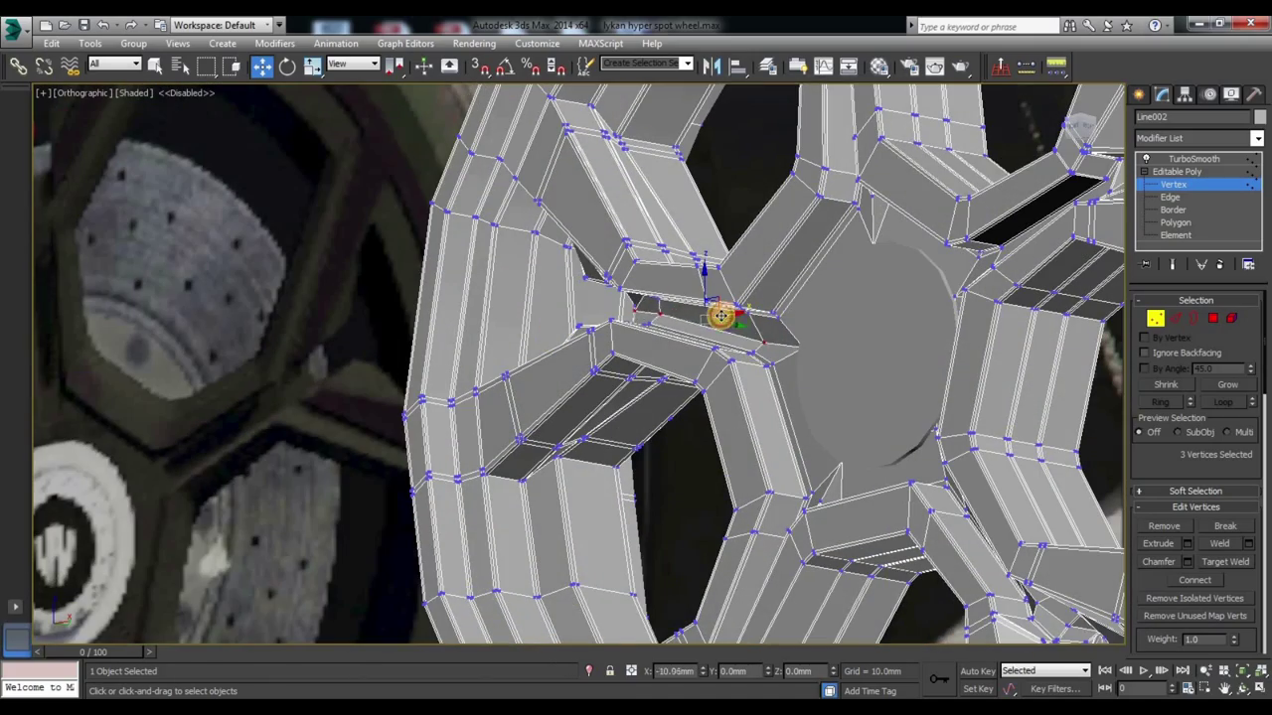
mouse_move(695, 368)
middle_mouse_down("alt")
mouse_move(752, 335)
mouse_move(709, 324)
mouse_move(715, 355)
mouse_move(818, 411)
mouse_move(775, 427)
mouse_move(785, 398)
mouse_move(678, 395)
mouse_move(547, 412)
middle_mouse_up("alt")
Step: Preview the smoothed rim with nothing selected, then reselect the rim at Vertex level
left_click(1193, 159)
left_click(644, 499)
scroll(548, 411, "down", 3)
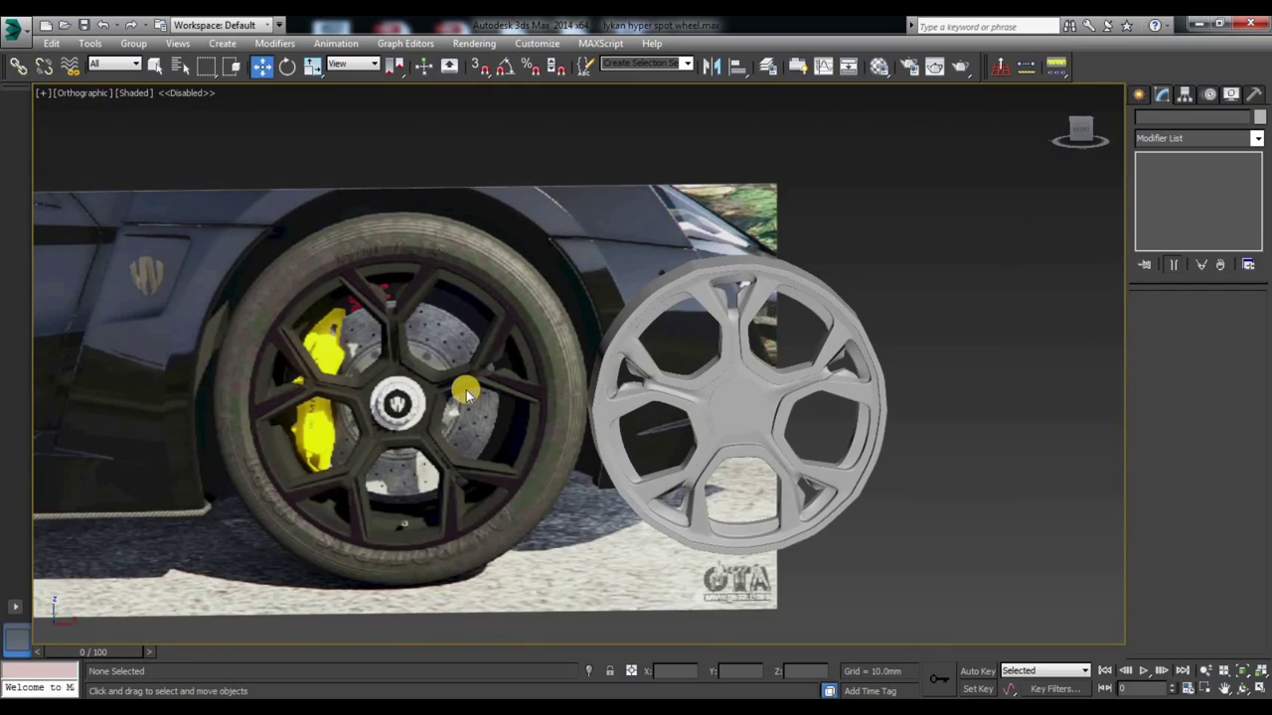
scroll(465, 394, "up", 5)
scroll(858, 369, "up", 3)
scroll(559, 369, "up", 1)
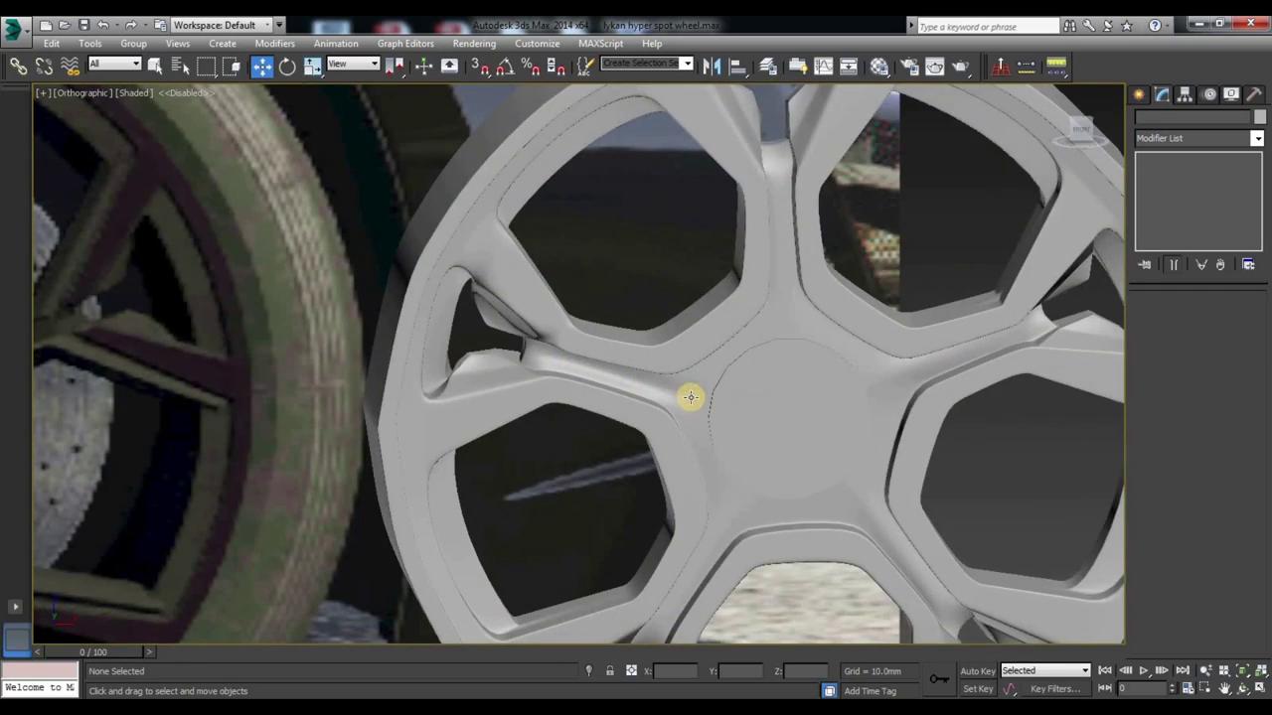
left_click(689, 397)
left_click(1176, 185)
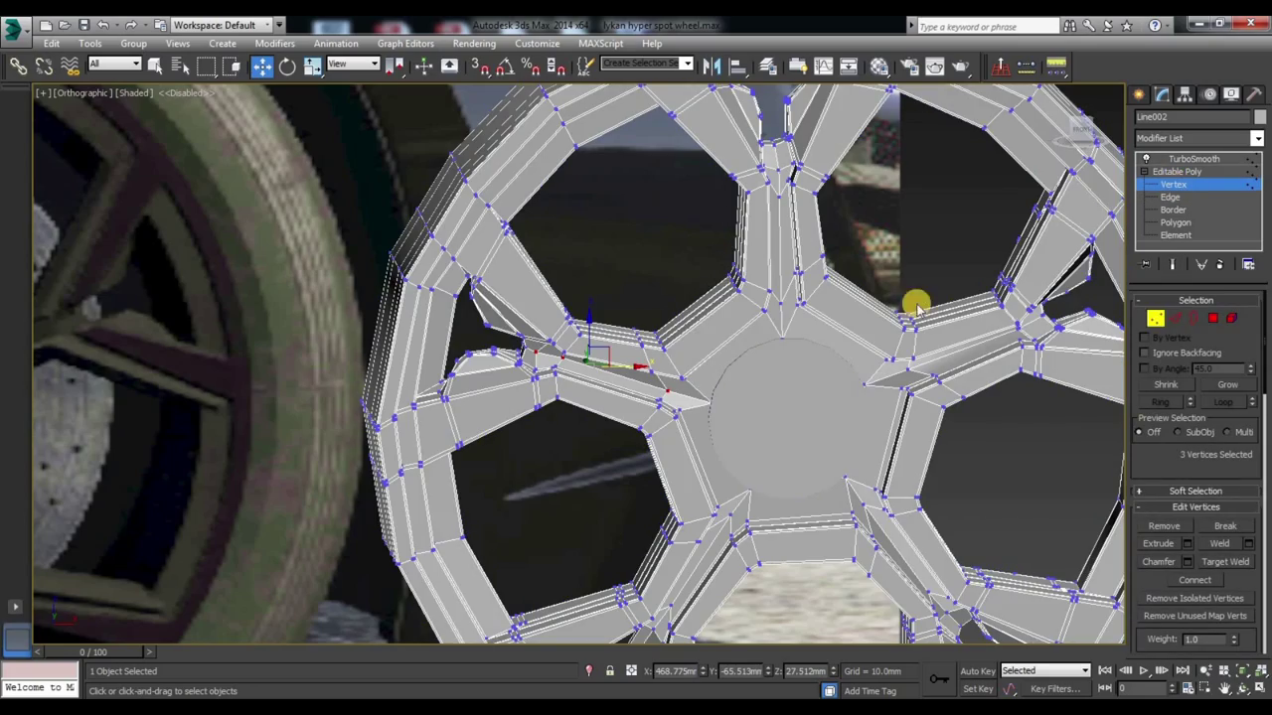
Step: Nudge the spoke vertices again and check the smoothed shape with the rim deselected
middle_click_drag(611, 430, 656, 411, "alt")
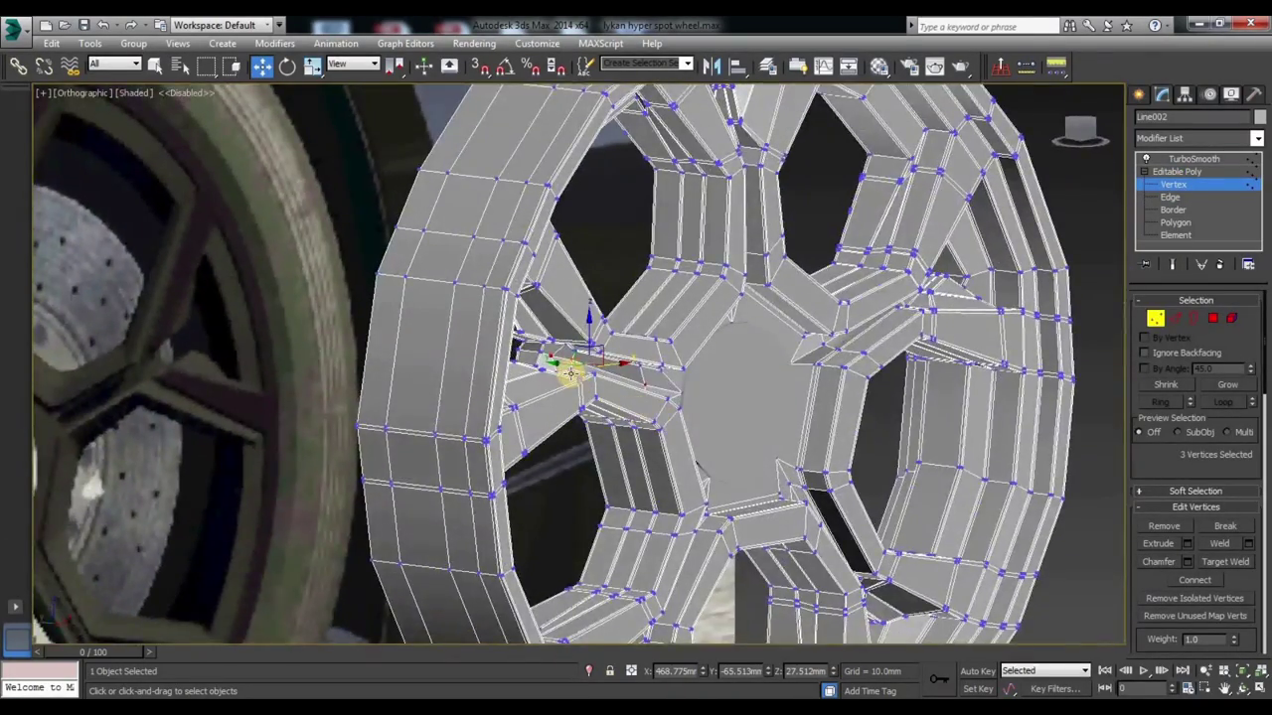
scroll(573, 369, "up", 3)
left_click_drag(574, 359, 587, 361)
middle_click_drag(753, 454, 763, 446, "alt")
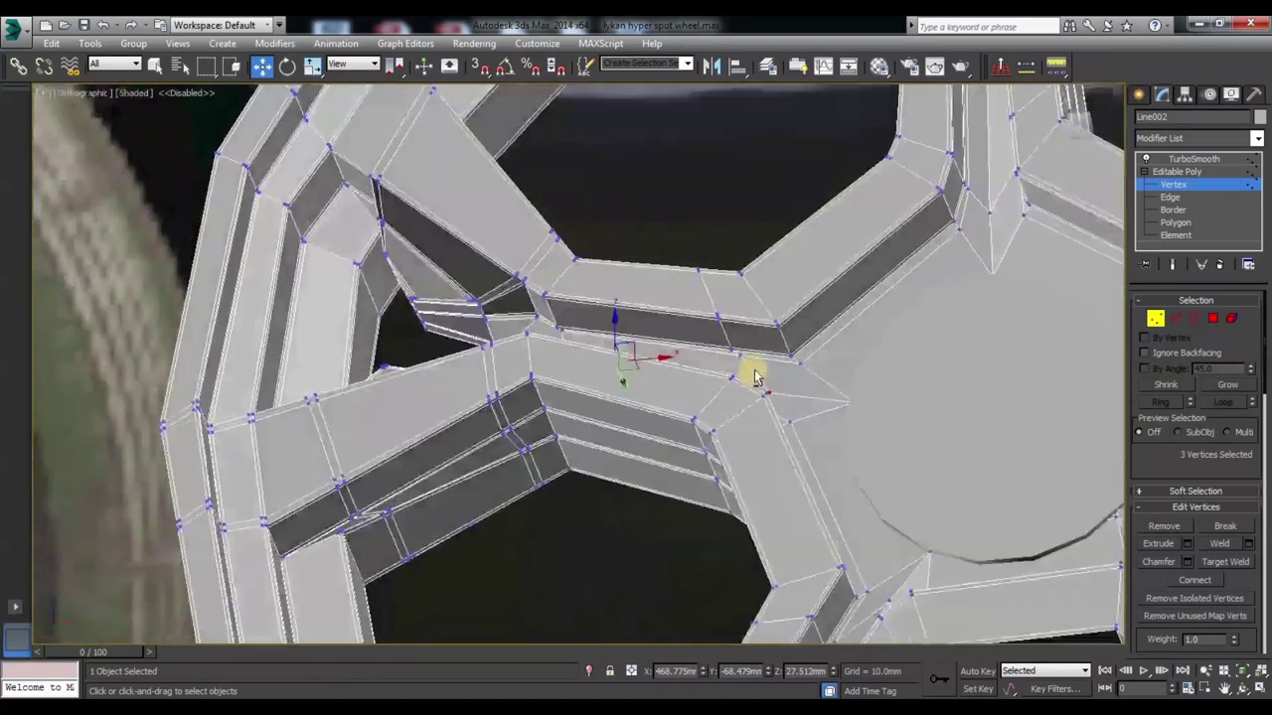
left_click(1193, 159)
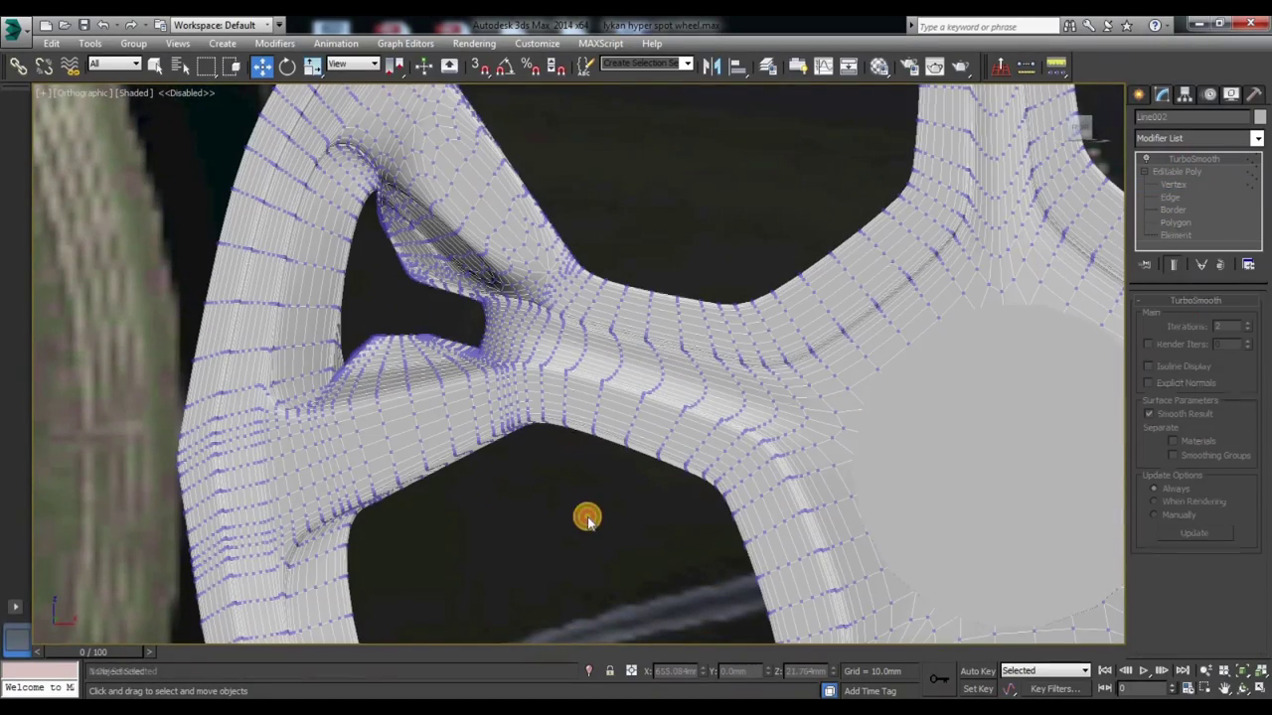
left_click(588, 513)
Step: Reselect the rim at Vertex level and pan the wheel back to the view centre
scroll(679, 453, "down", 5)
mouse_move(662, 383)
middle_mouse_down()
mouse_move(630, 420)
mouse_move(804, 413)
middle_mouse_up()
scroll(780, 420, "down", 2)
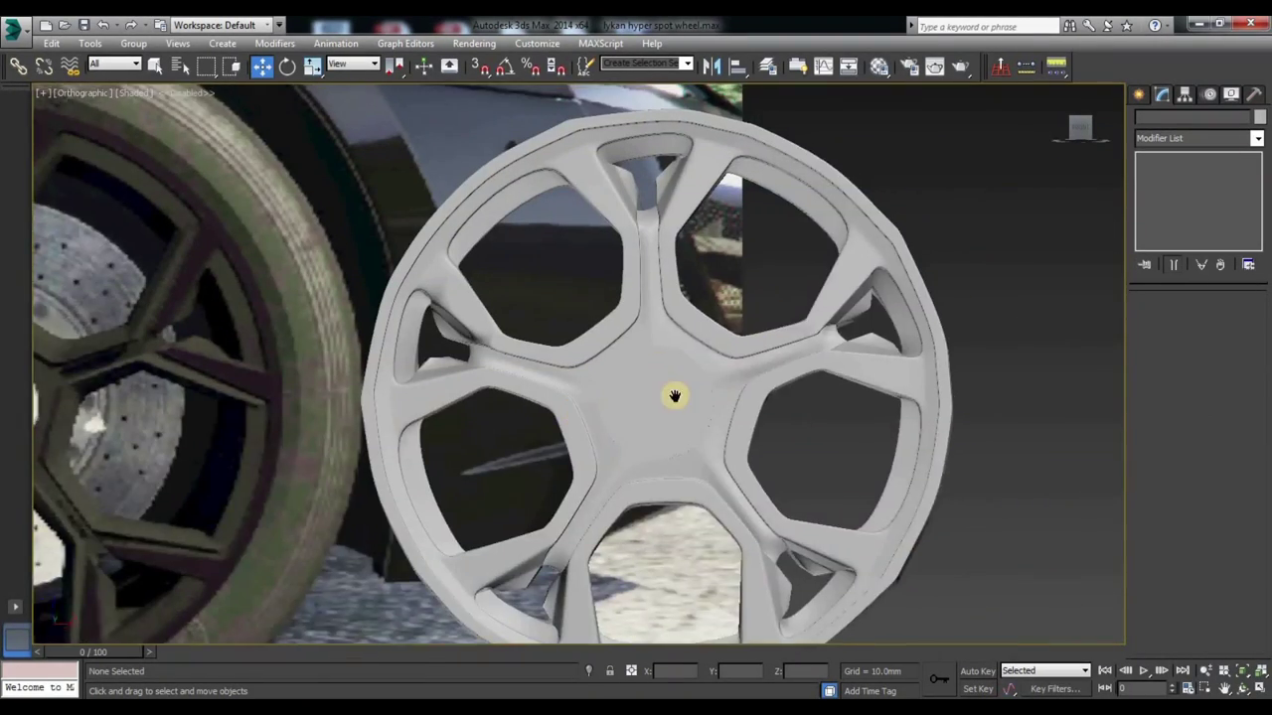
scroll(588, 327, "up", 5)
scroll(547, 327, "down", 4)
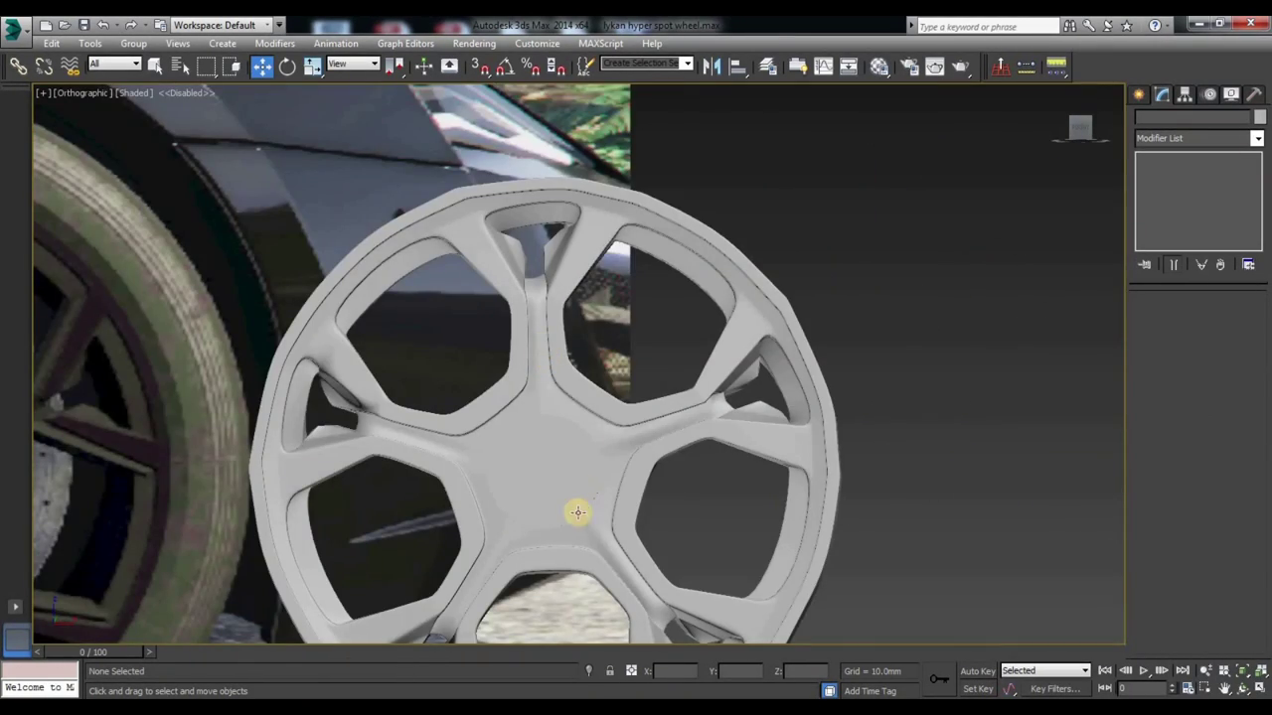
left_click(542, 333)
left_click(1173, 184)
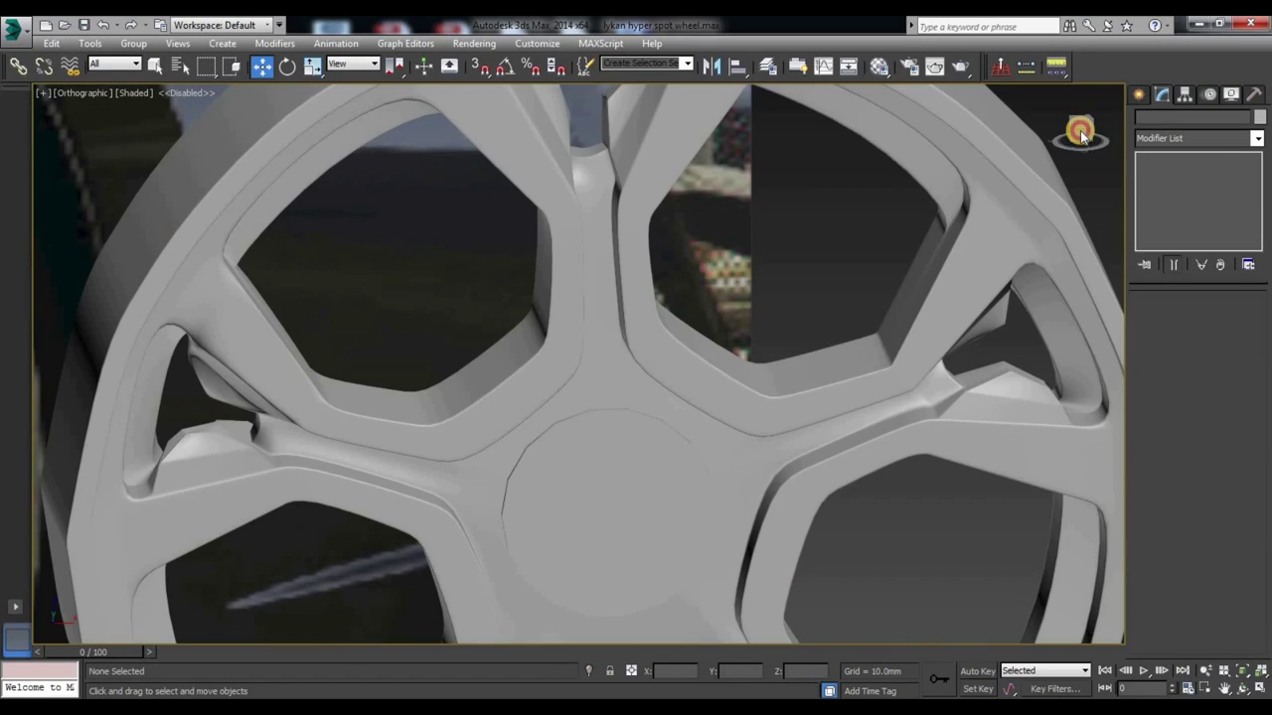
scroll(851, 312, "down", 3)
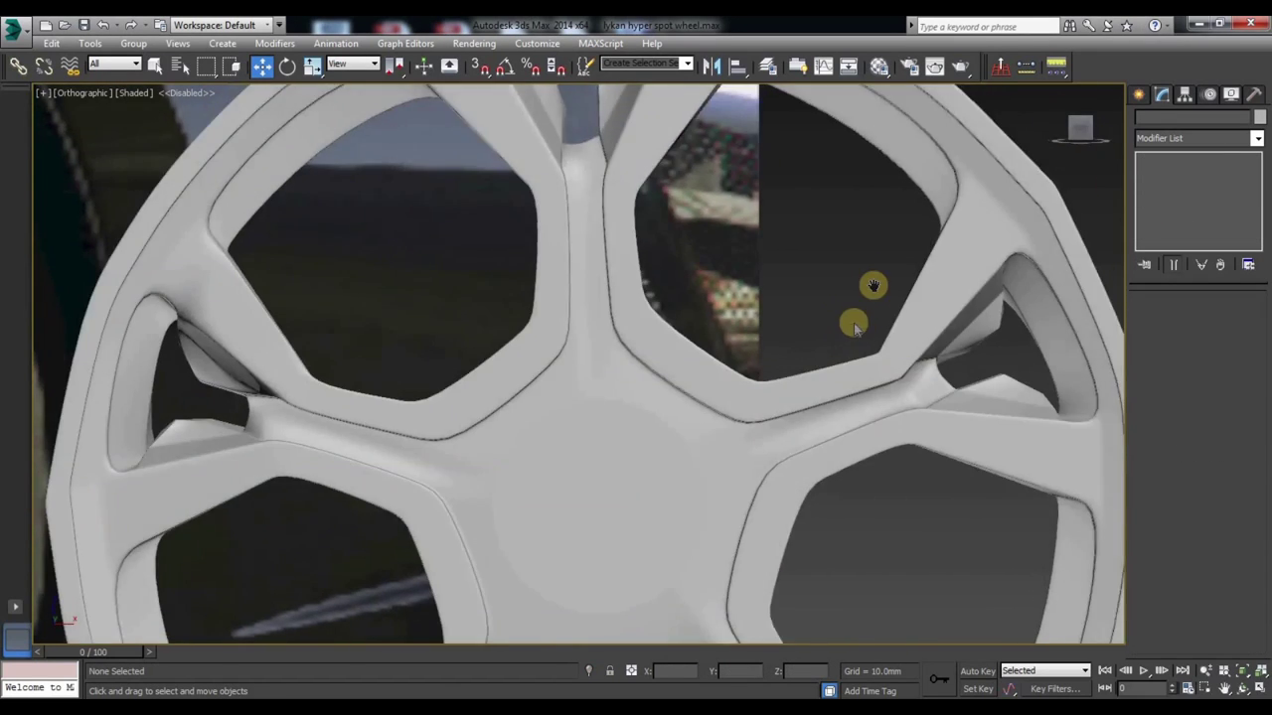
scroll(857, 278, "down", 5)
middle_click_drag(857, 278, 682, 355)
scroll(540, 361, "up", 4)
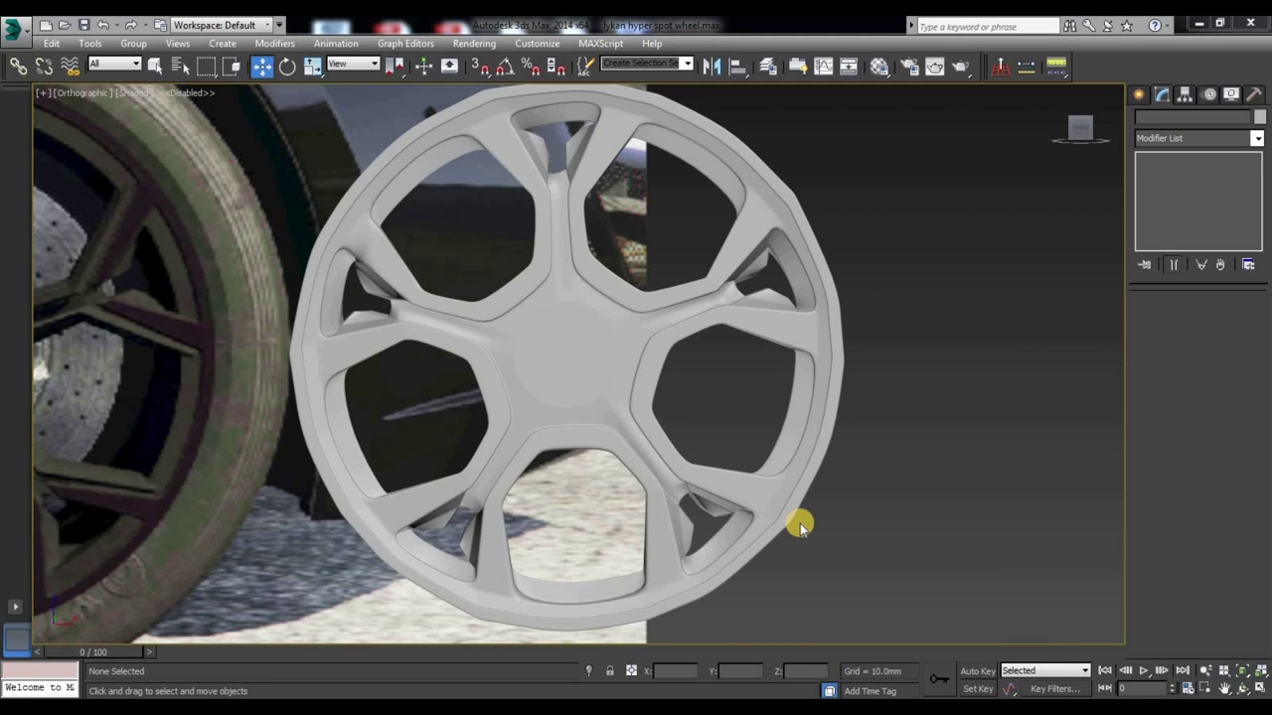
Step: Convert the hub cylinder to an Editable Poly and enter Polygon level
left_click(581, 333)
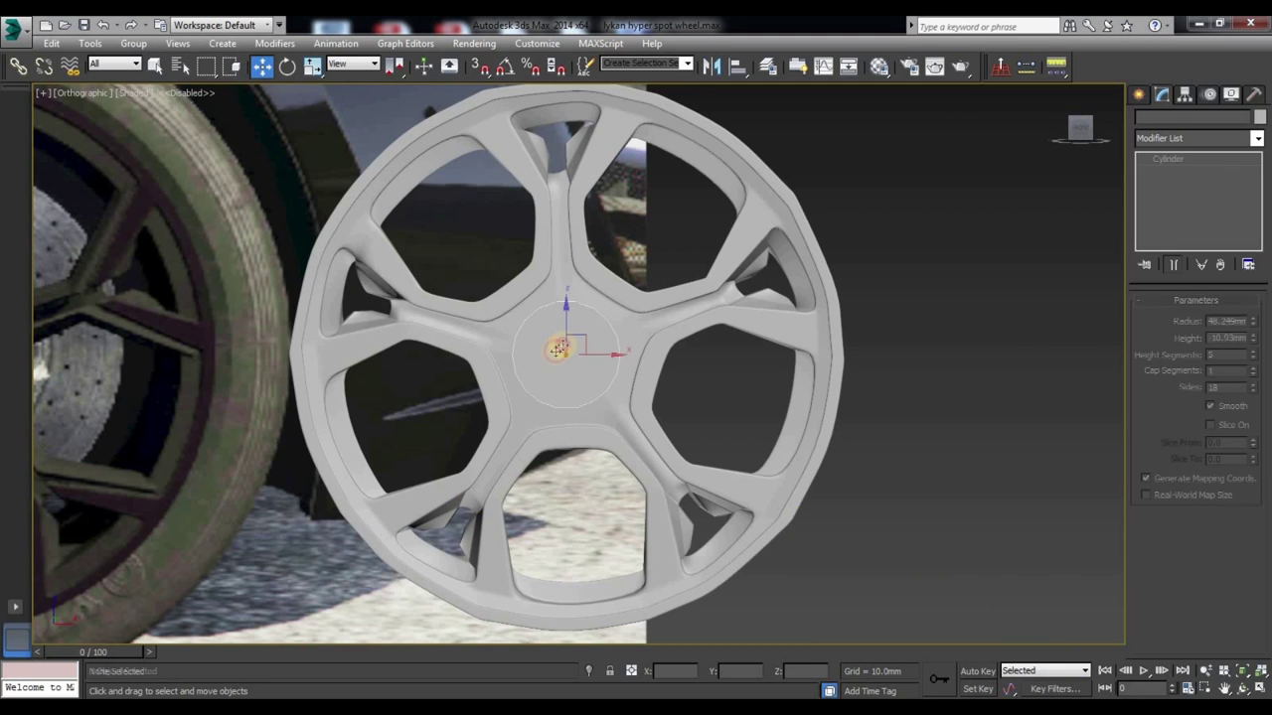
middle_click_drag(68, 452, 425, 402)
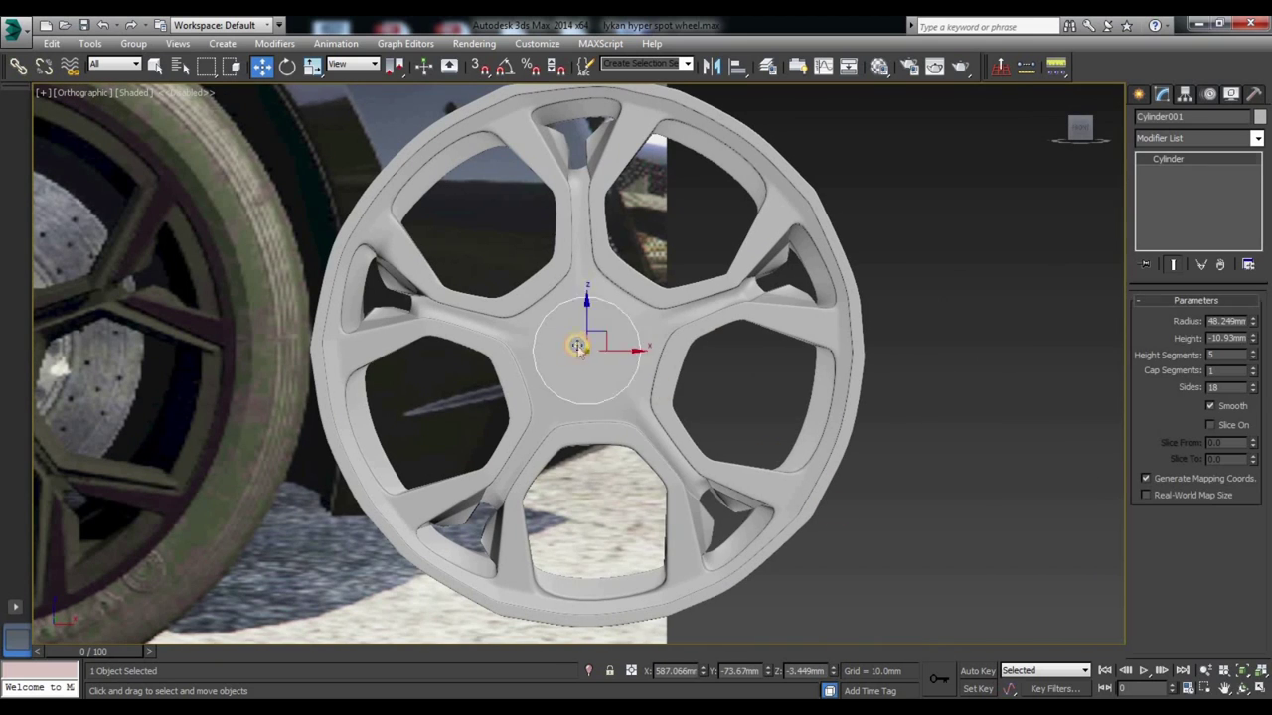
right_click(576, 343)
left_click(785, 502)
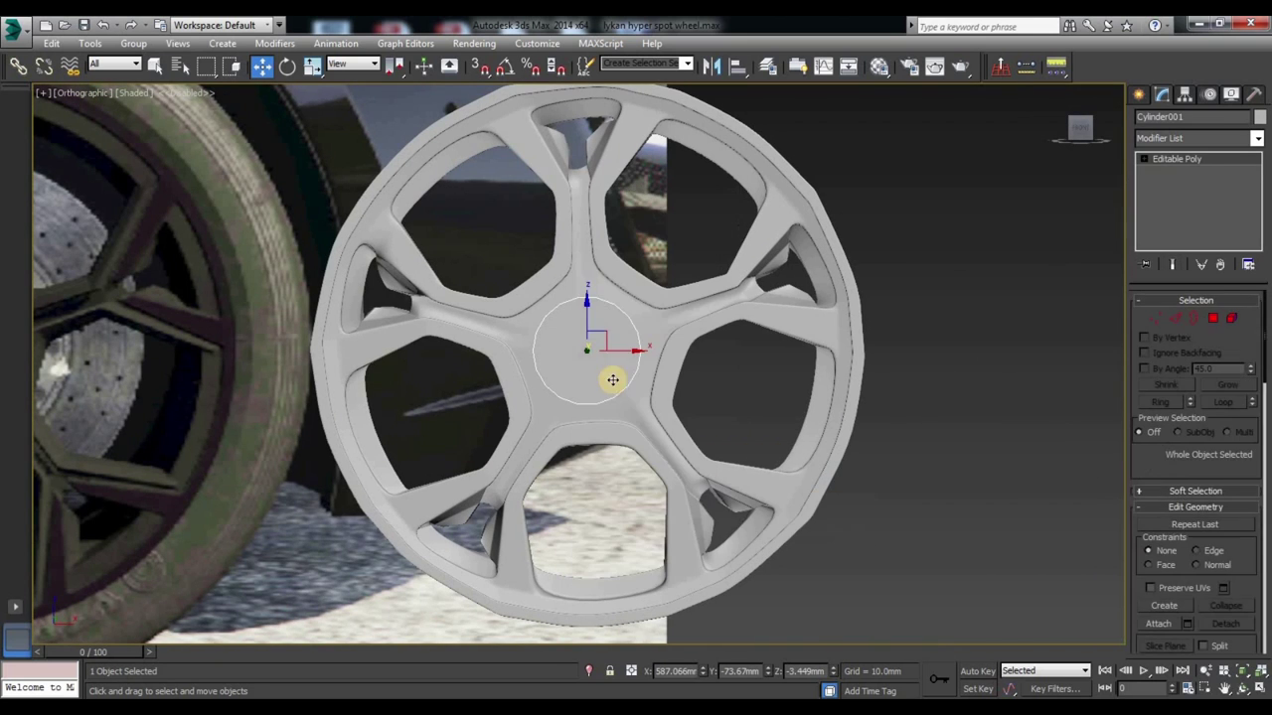
left_click(1214, 318)
mouse_move(567, 355)
middle_mouse_down()
mouse_move(716, 398)
mouse_move(448, 352)
middle_mouse_up()
Step: Try an extrude on the hub's front face, cancel it, and inset the face instead
left_click(554, 308)
right_click(554, 308)
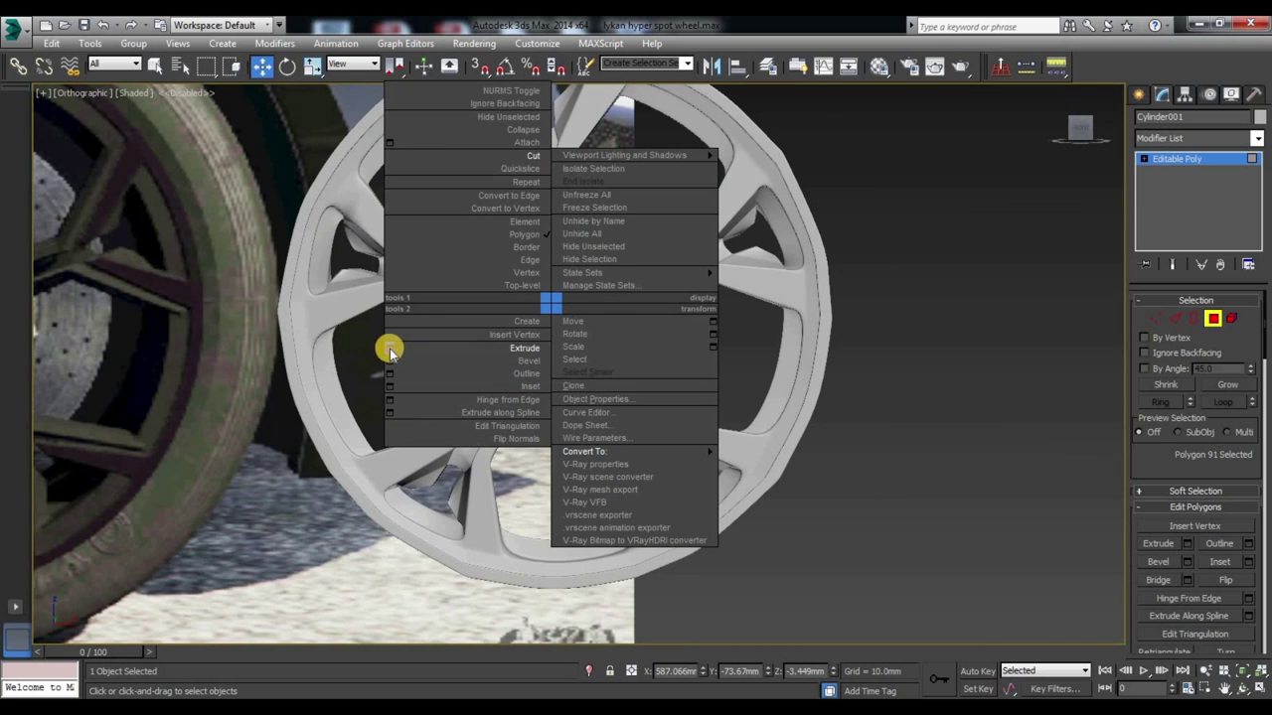
left_click(388, 344)
left_click(633, 418)
left_click(560, 328)
right_click(559, 328)
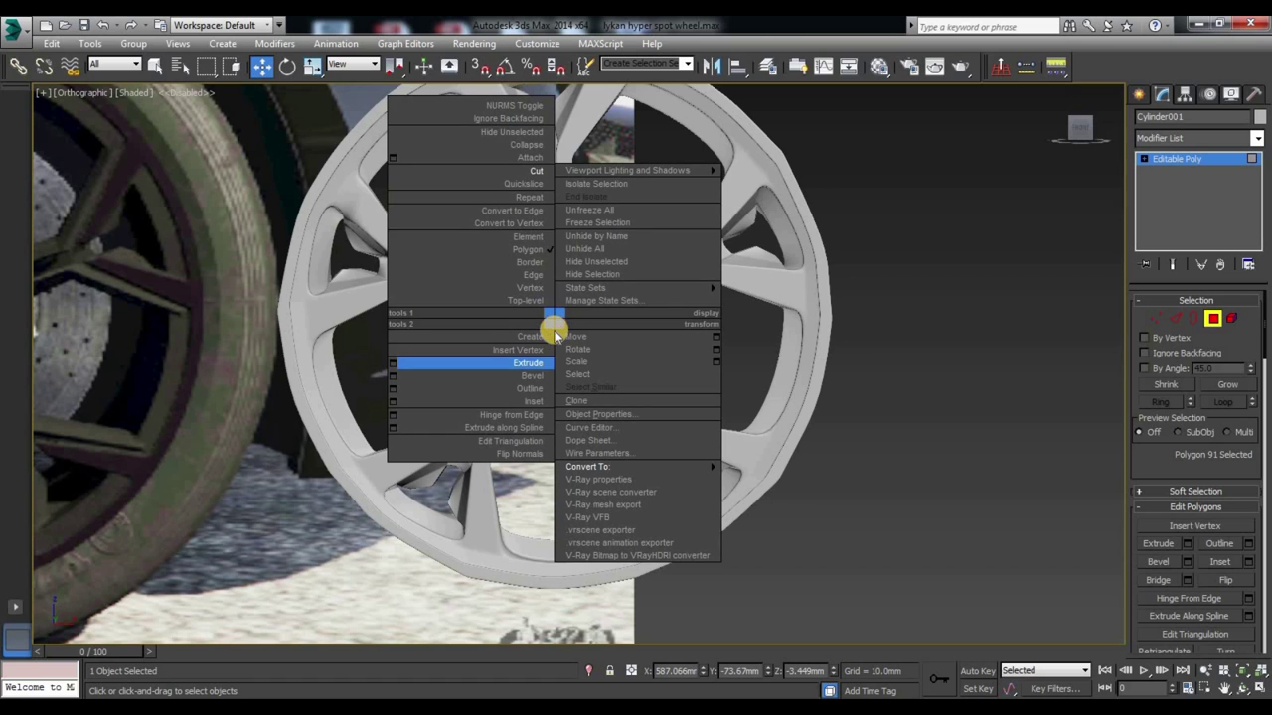
left_click(393, 401)
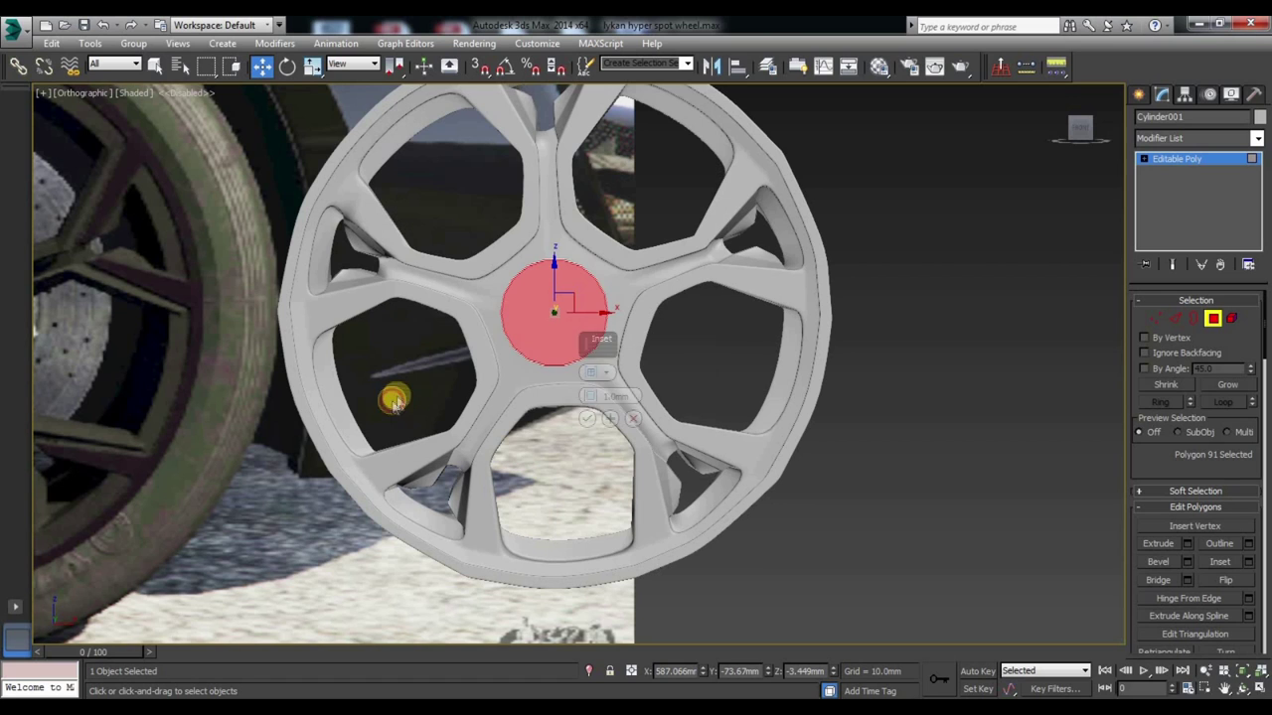
left_click(586, 419)
Step: Push the inset hub face slightly in depth, then deselect it
mouse_move(800, 366)
middle_mouse_down("alt")
mouse_move(795, 398)
mouse_move(575, 323)
middle_mouse_up("alt")
scroll(575, 323, "up", 3)
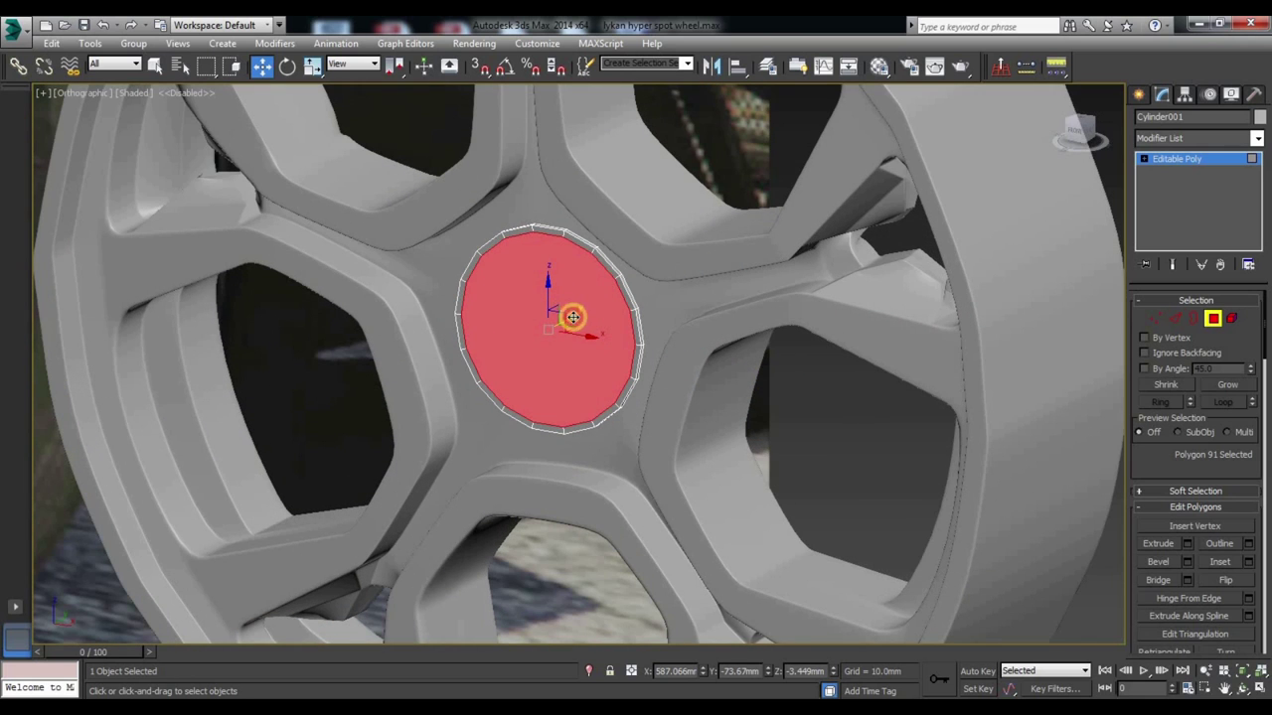
left_click_drag(568, 317, 567, 317)
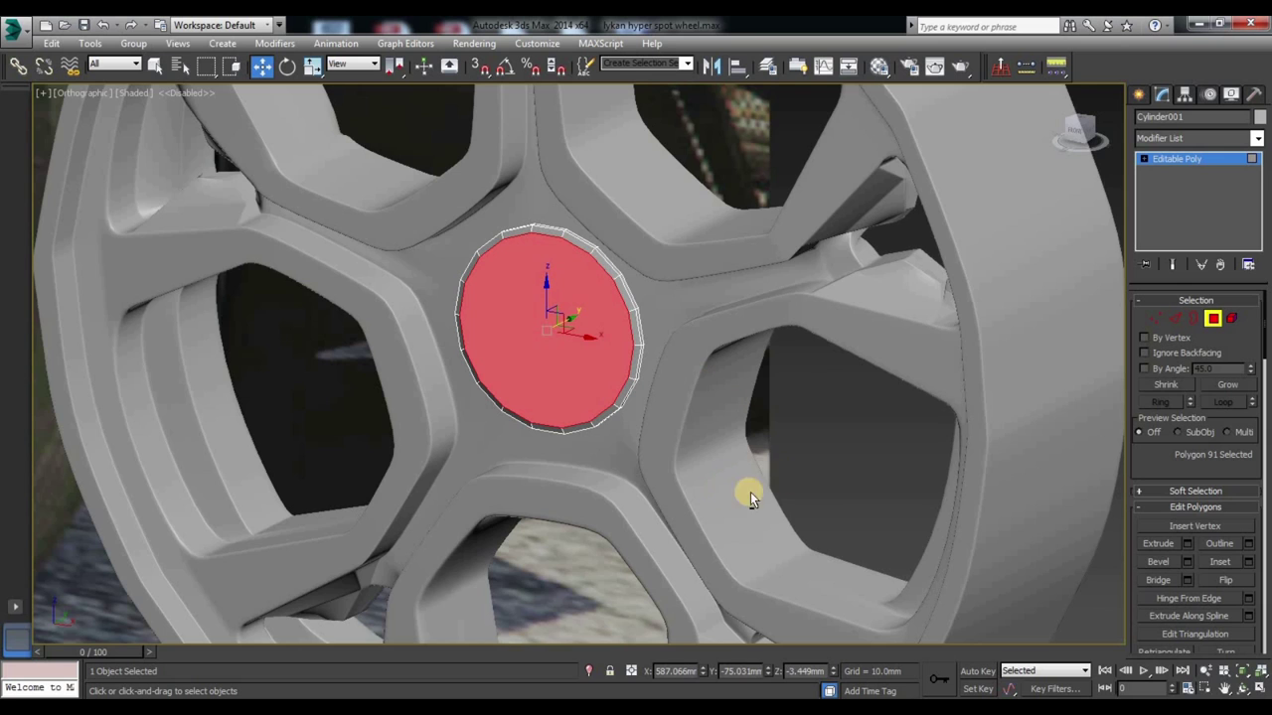
middle_click_drag(747, 496, 1090, 618, "alt")
left_click(673, 343)
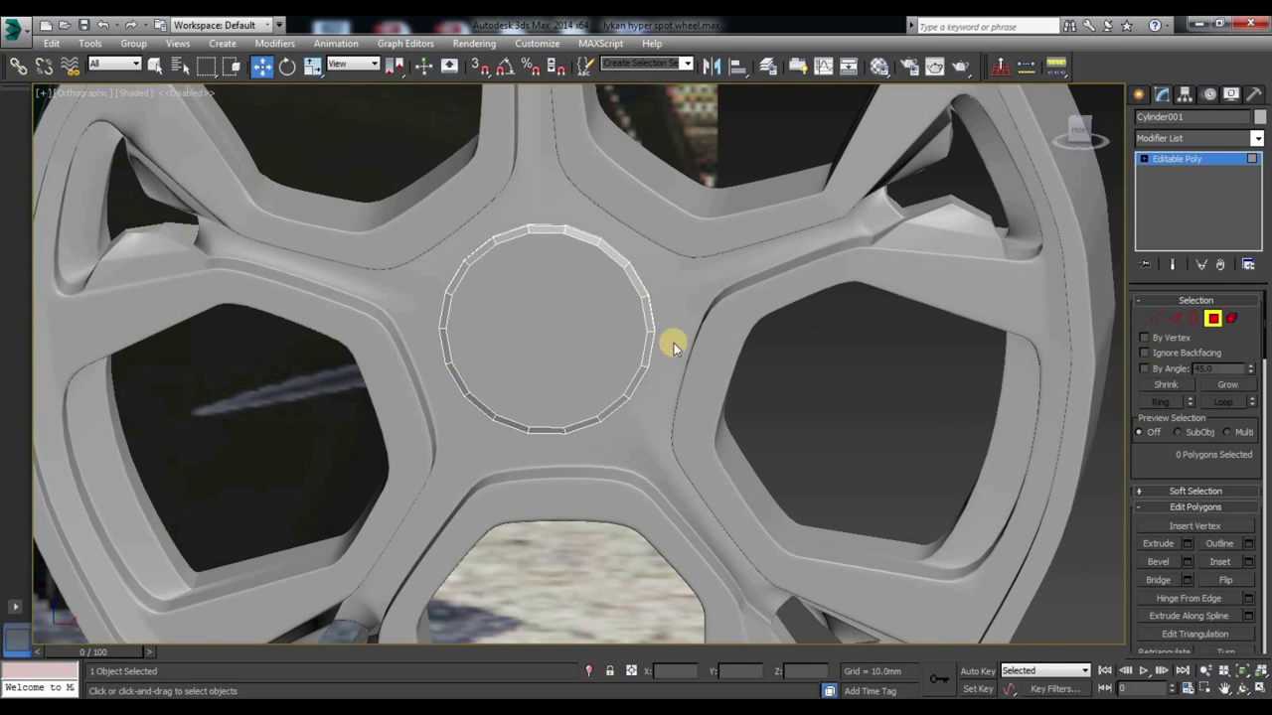
Step: Add a TurboSmooth modifier to the hub and view the smoothed result
left_click(1256, 138)
key("t")
key("Escape")
left_click(1256, 138)
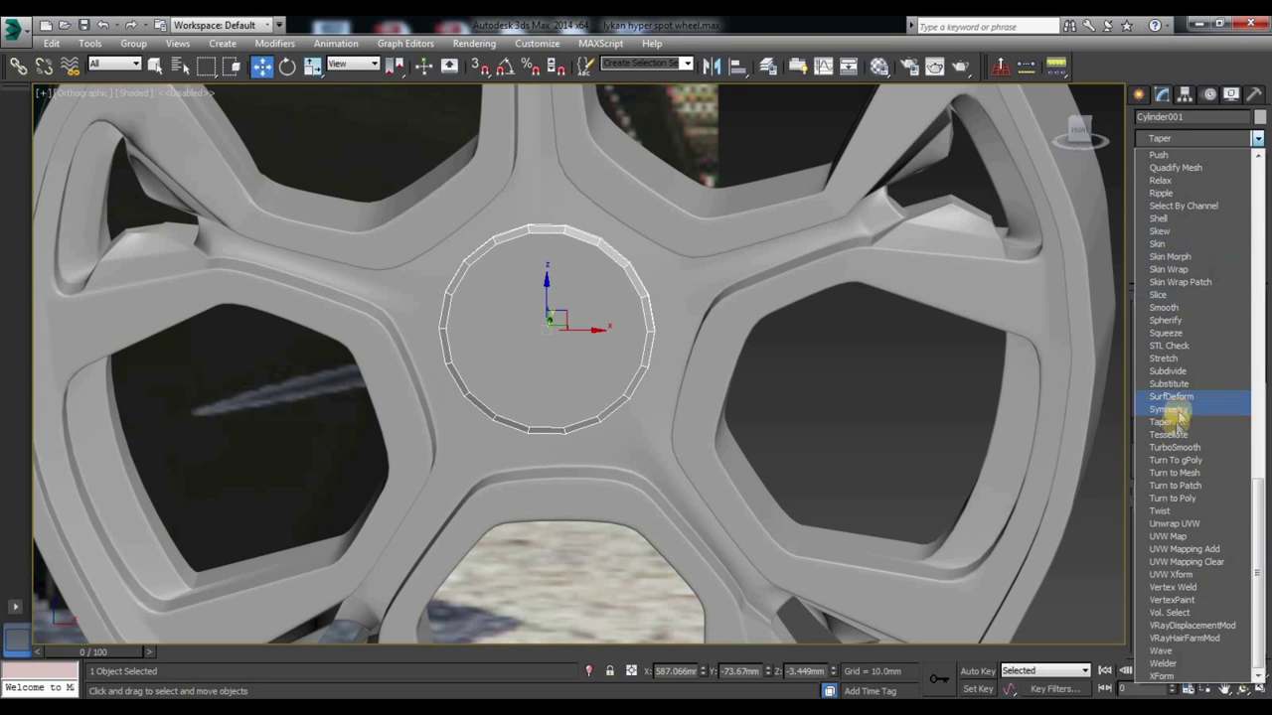
left_click(1168, 446)
left_click(883, 425)
scroll(564, 318, "down", 5)
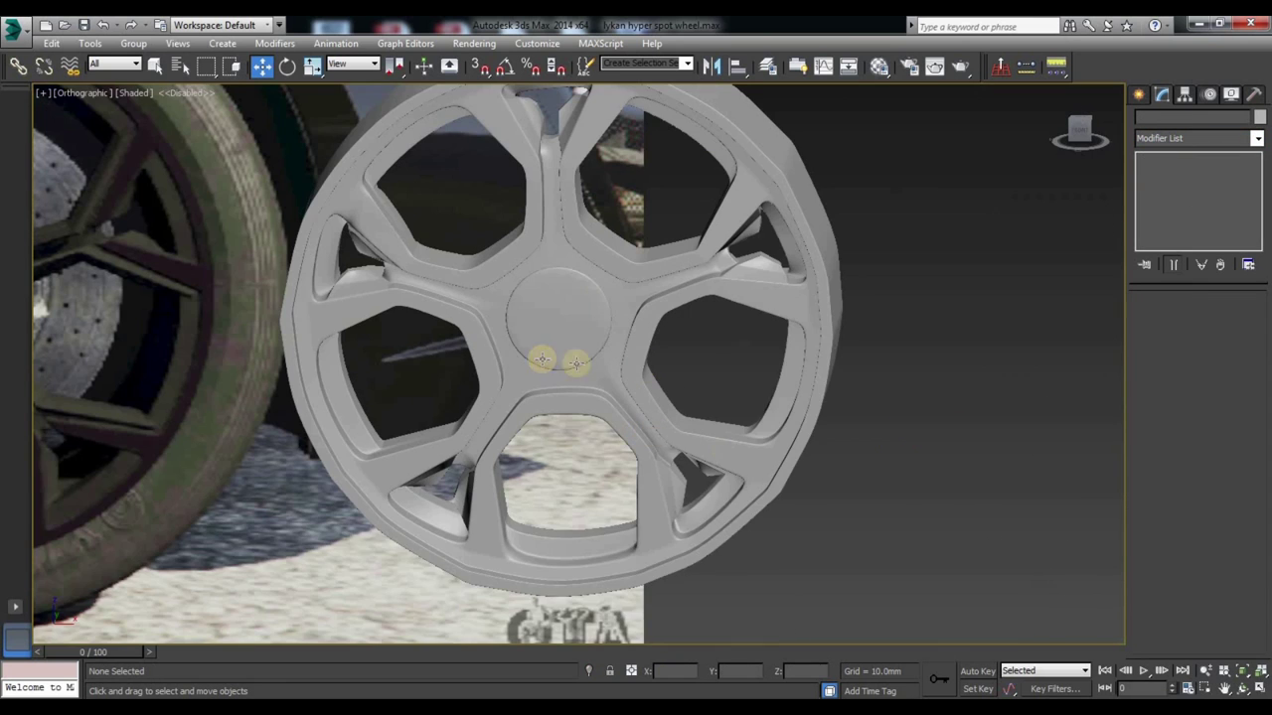
middle_click_drag(497, 359, 529, 376)
Step: Switch to the front view and reframe the wheel
left_click(566, 358)
left_click(904, 513)
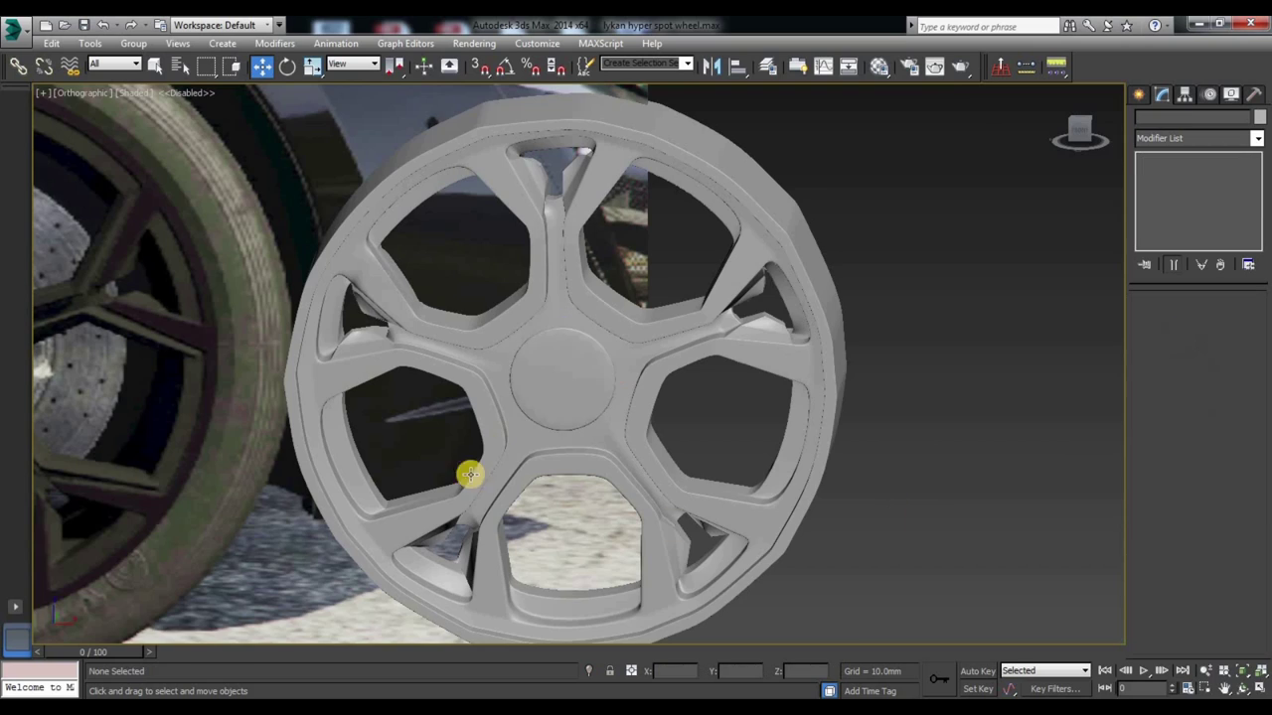
middle_click_drag(468, 474, 645, 407)
scroll(201, 305, "up", 5)
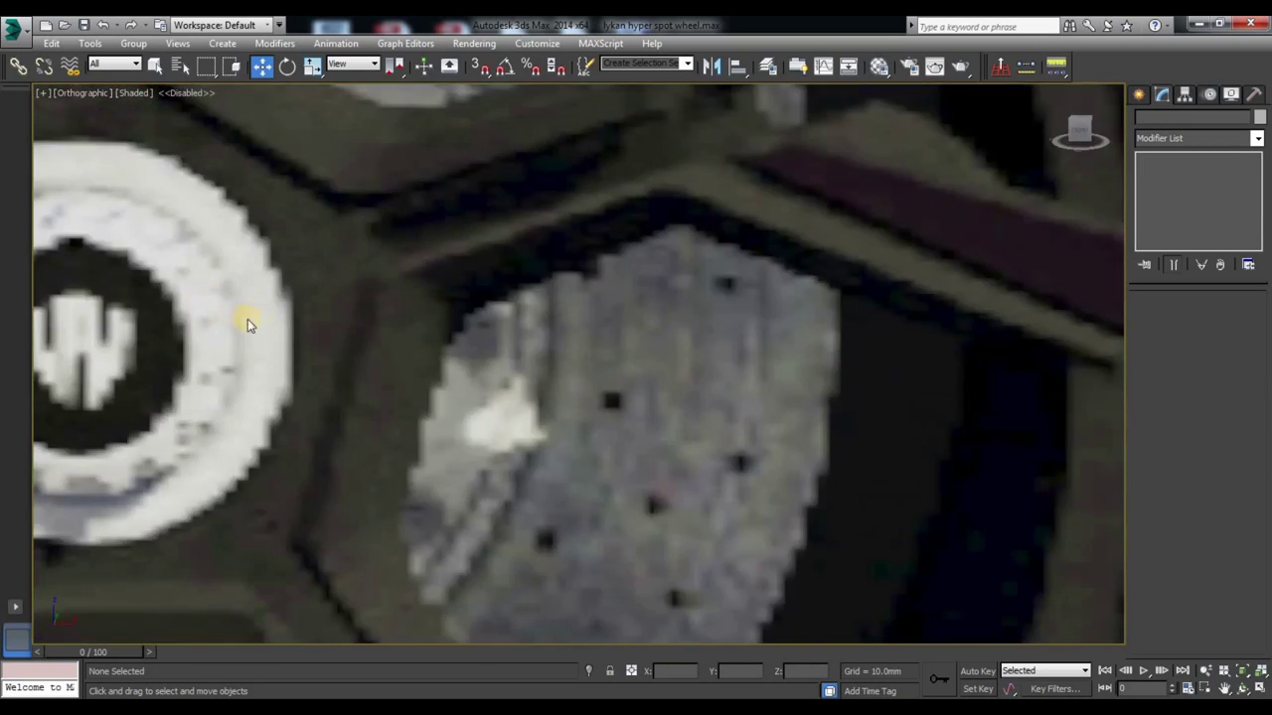
scroll(248, 319, "down", 5)
key("f")
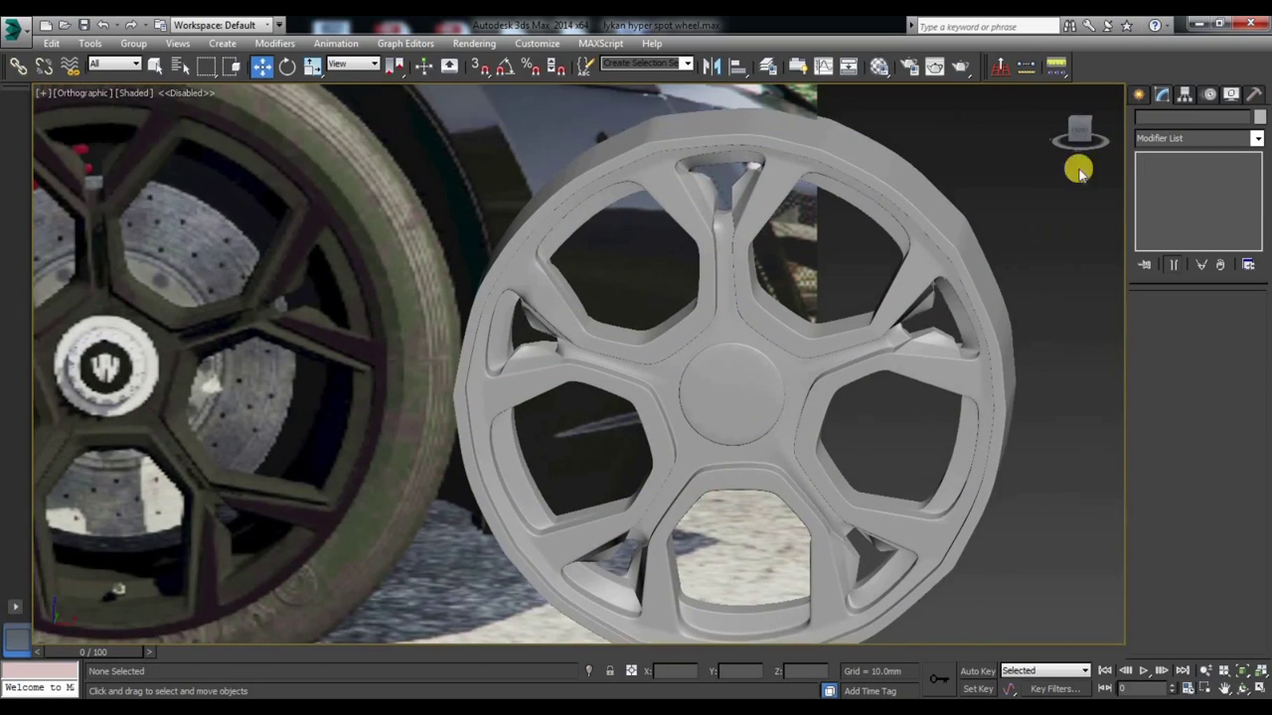
left_click(1079, 129)
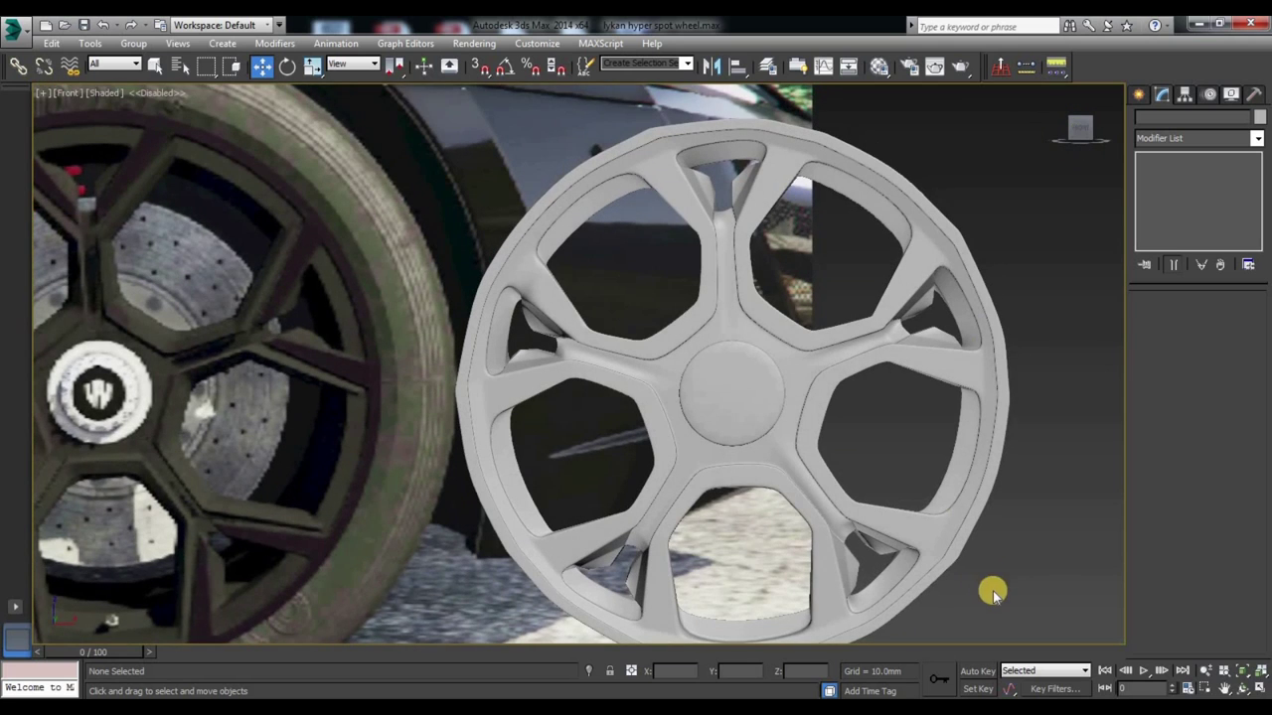
Step: Select the hub cap's front polygon at Polygon level and nudge it slightly
left_click(735, 402)
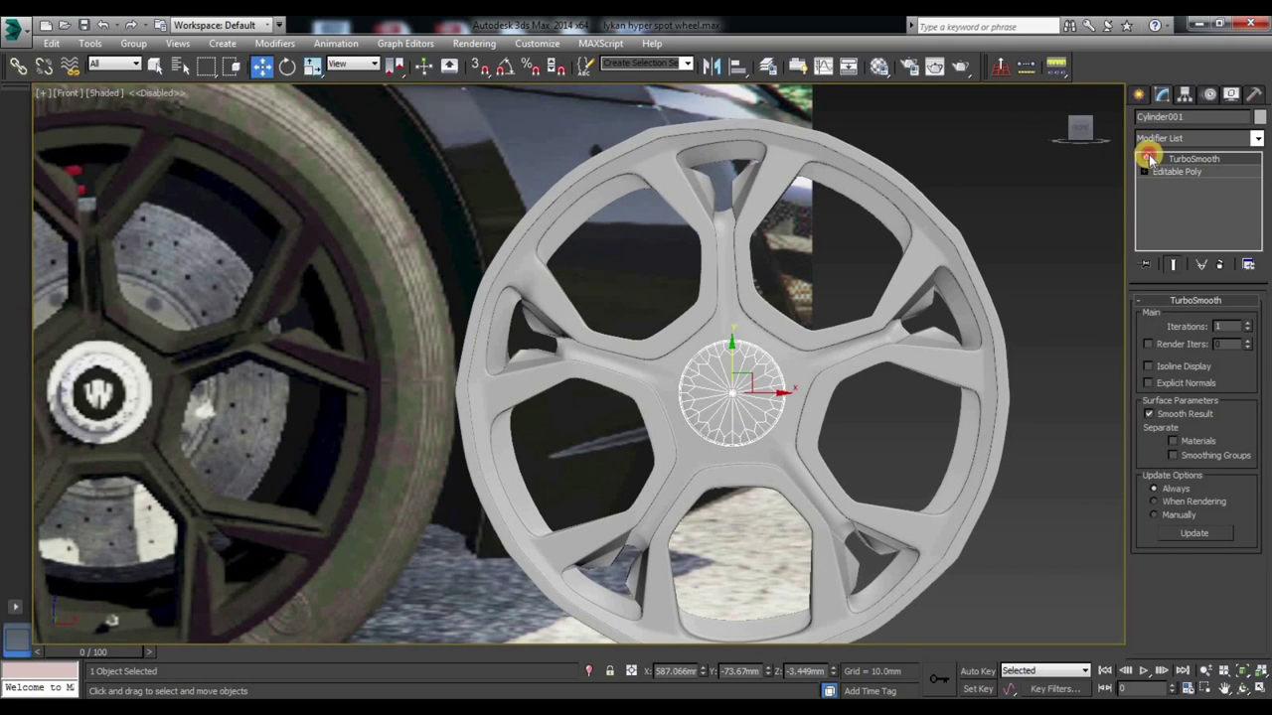
left_click(1042, 513)
left_click(724, 383)
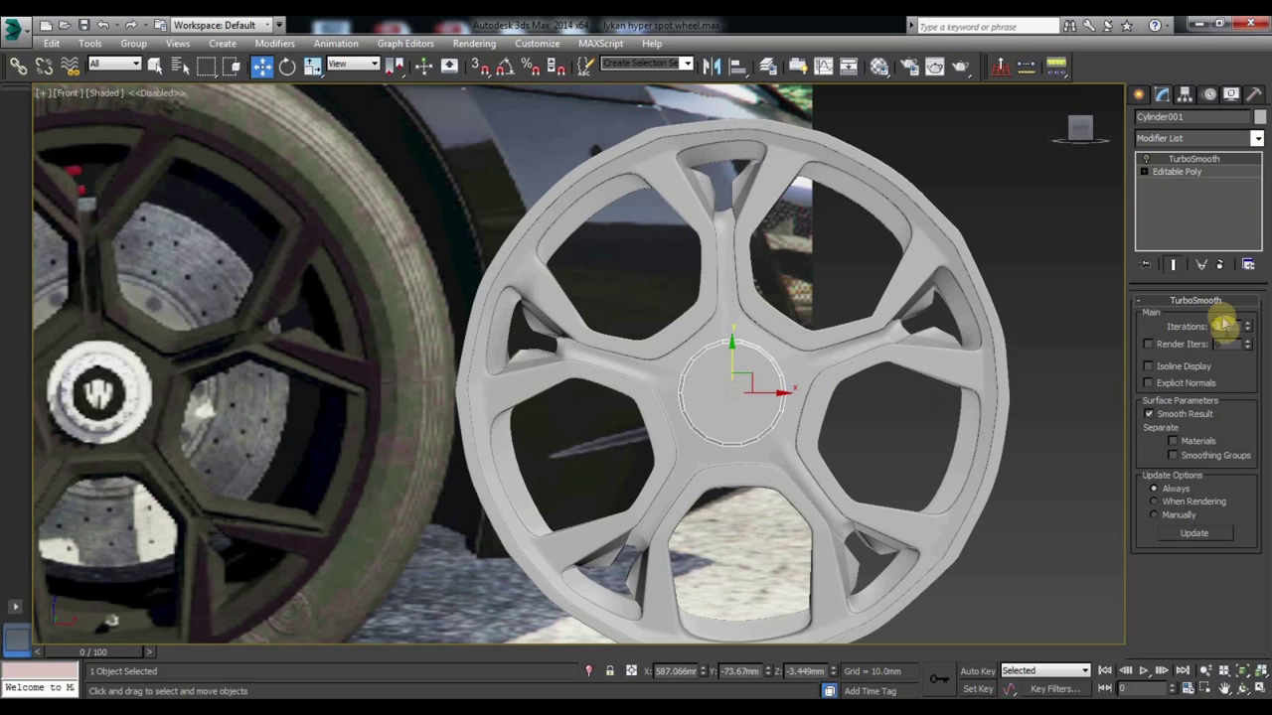
left_click(1144, 171)
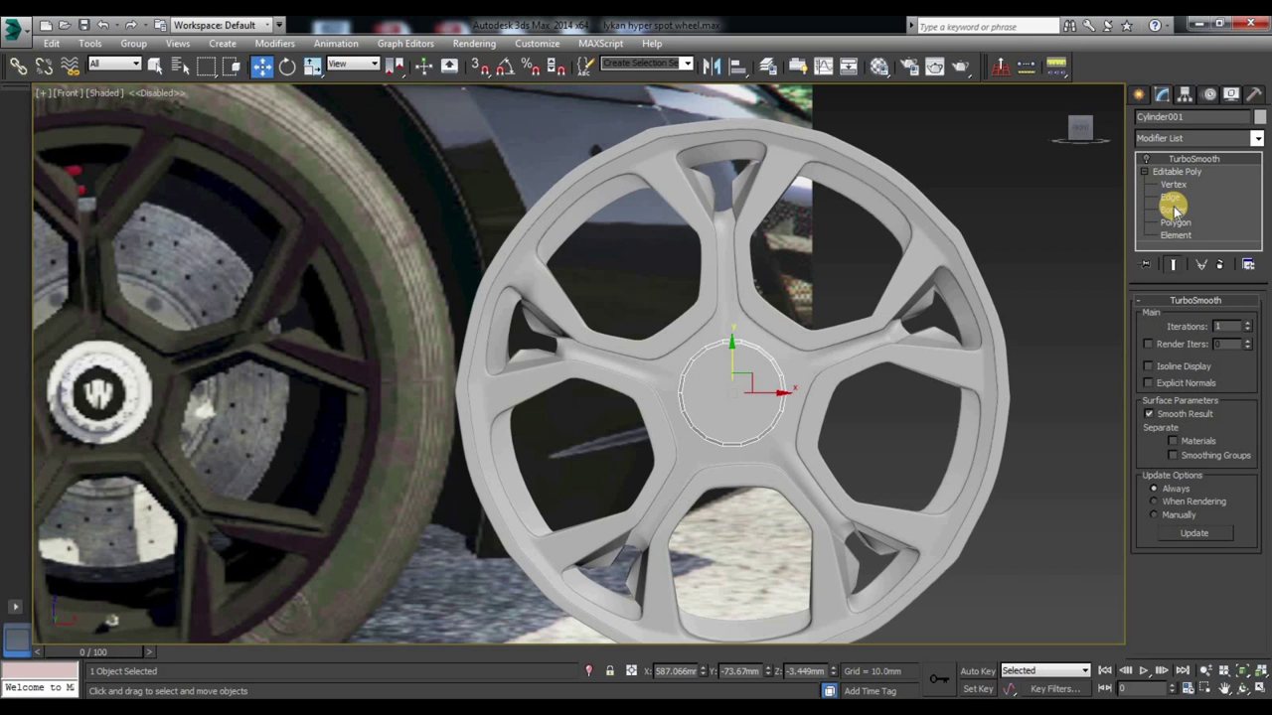
left_click(1174, 226)
middle_click_drag(908, 360, 744, 398, "alt")
left_click(746, 388)
scroll(746, 388, "up", 5)
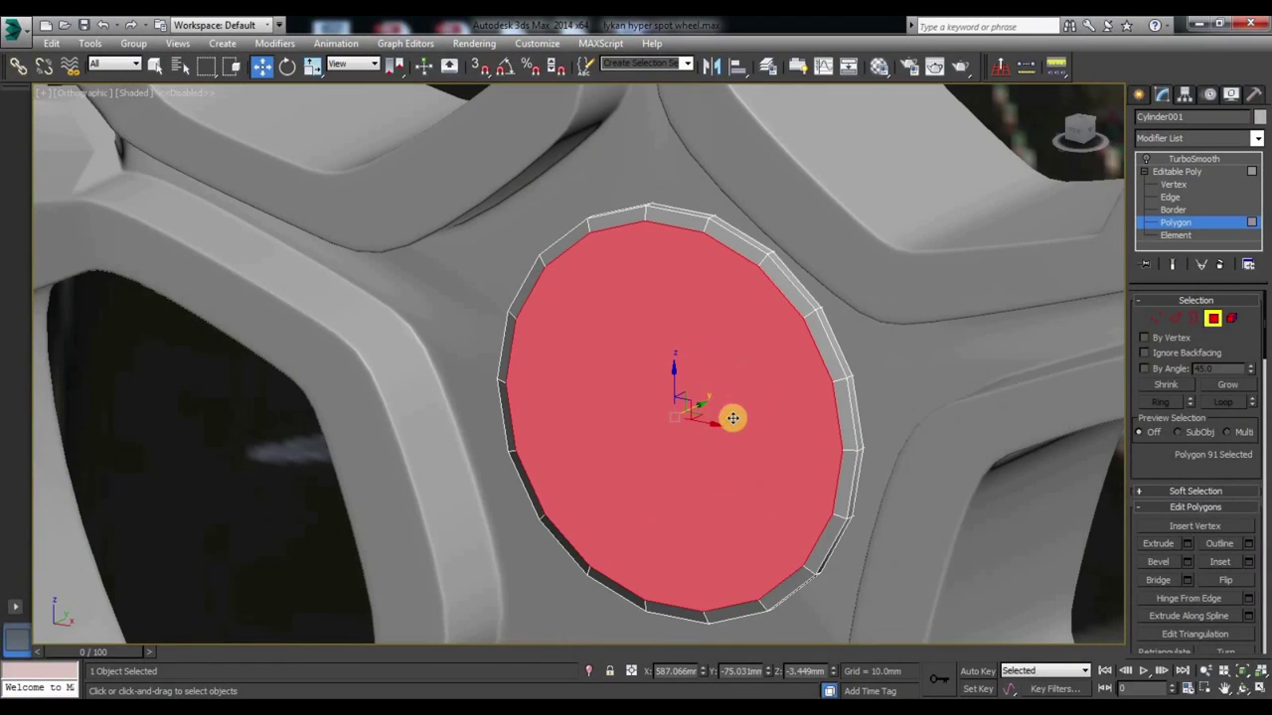
left_click_drag(700, 399, 699, 400)
Step: Re-enable smoothing on the cap, leave polygon mode, and orbit out to the whole wheel
left_click(1147, 160)
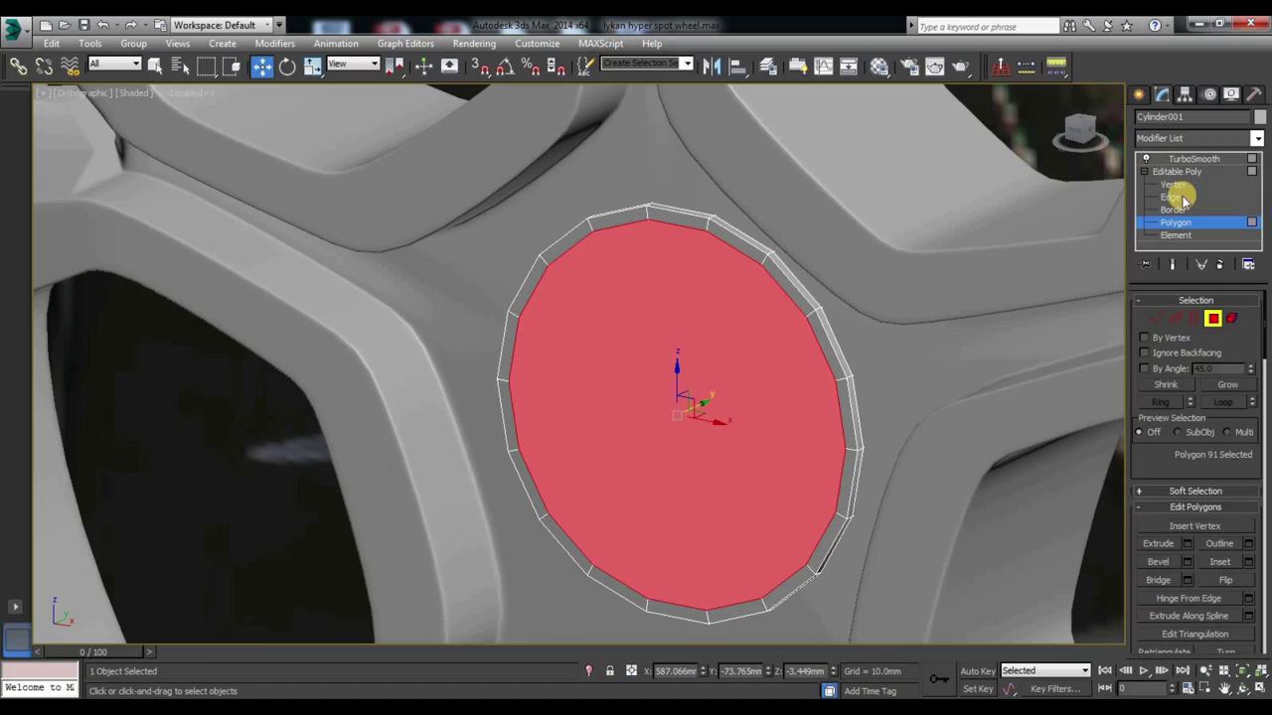
left_click(1183, 162)
left_click(922, 368)
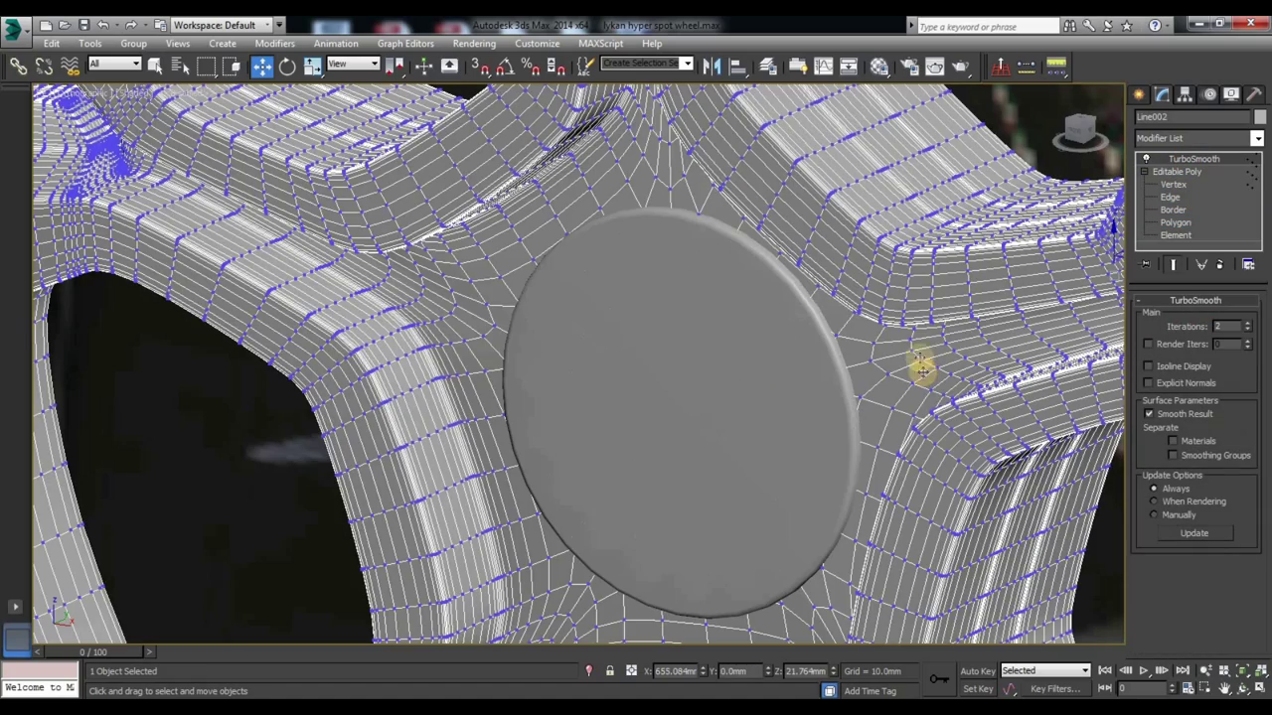
scroll(907, 340, "down", 5)
mouse_move(902, 335)
middle_mouse_down("alt")
mouse_move(838, 491)
mouse_move(815, 483)
mouse_move(838, 449)
mouse_move(961, 546)
middle_mouse_up("alt")
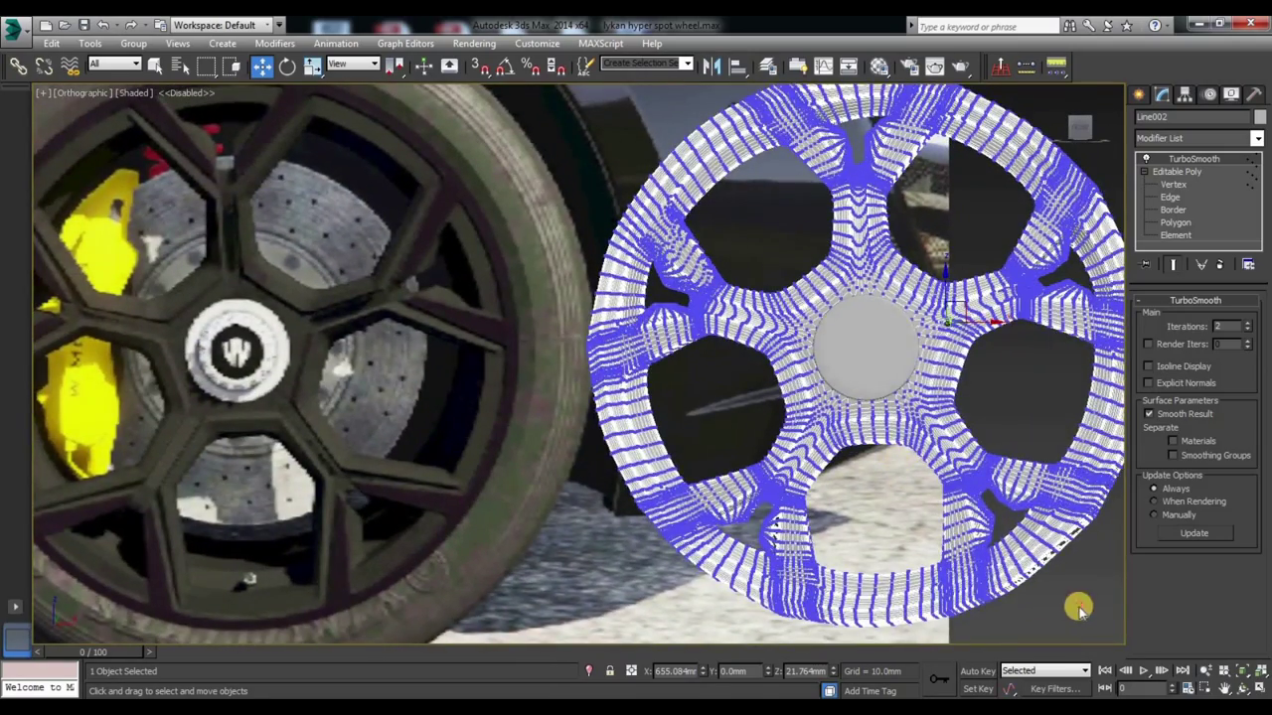
left_click(1078, 607)
middle_click_drag(852, 426, 636, 473)
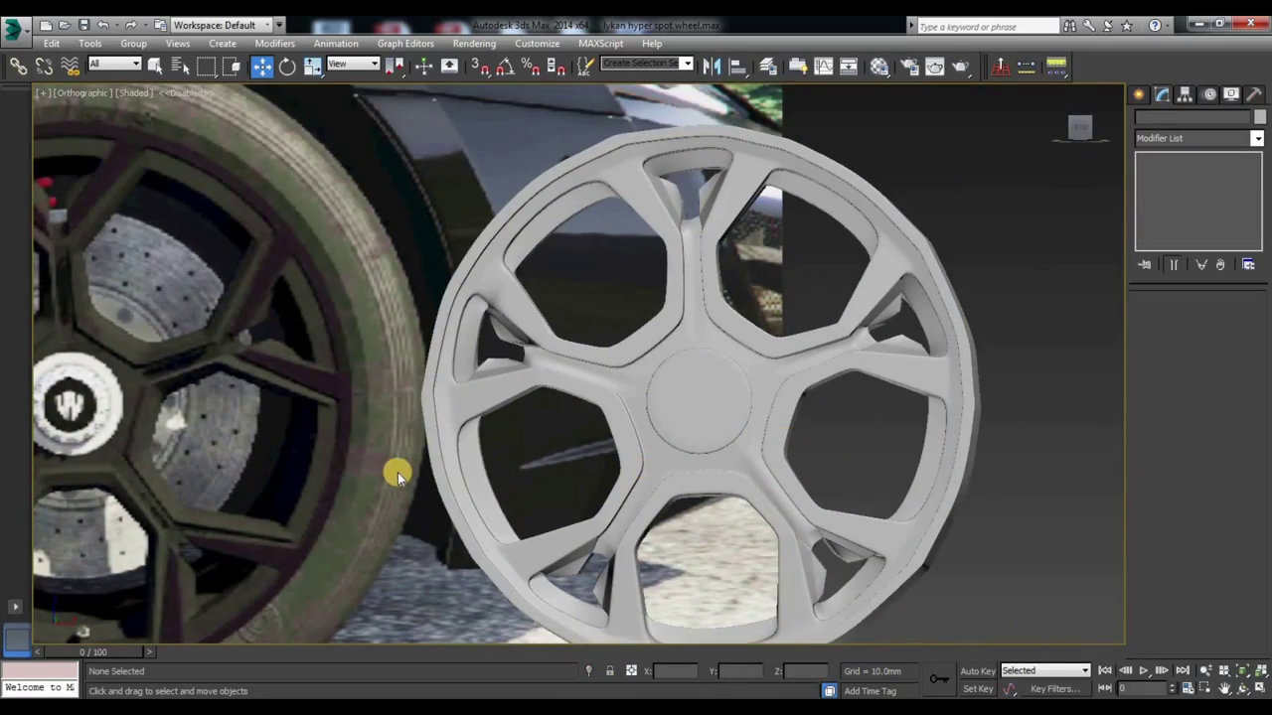
scroll(823, 490, "up", 5)
Step: Select two vertices on the spoke just below the hub at the rim's Vertex level
scroll(815, 489, "down", 5)
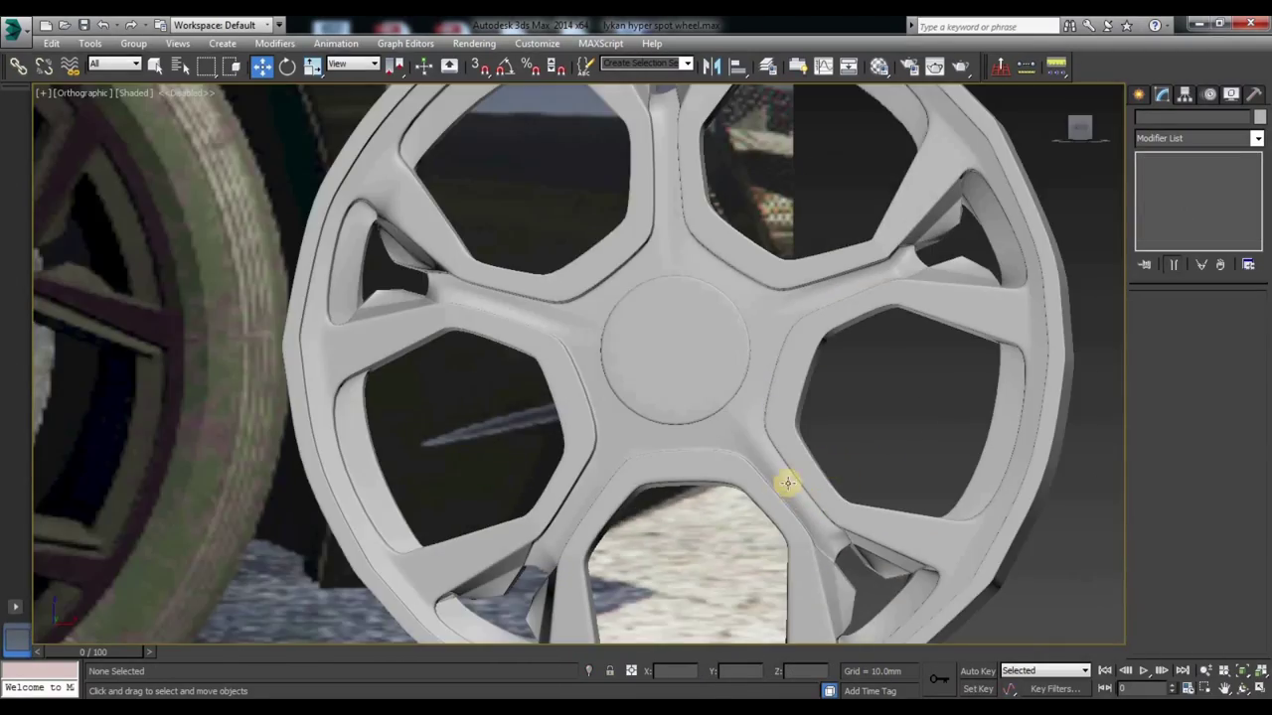
left_click(784, 483)
key("1")
scroll(759, 457, "up", 3)
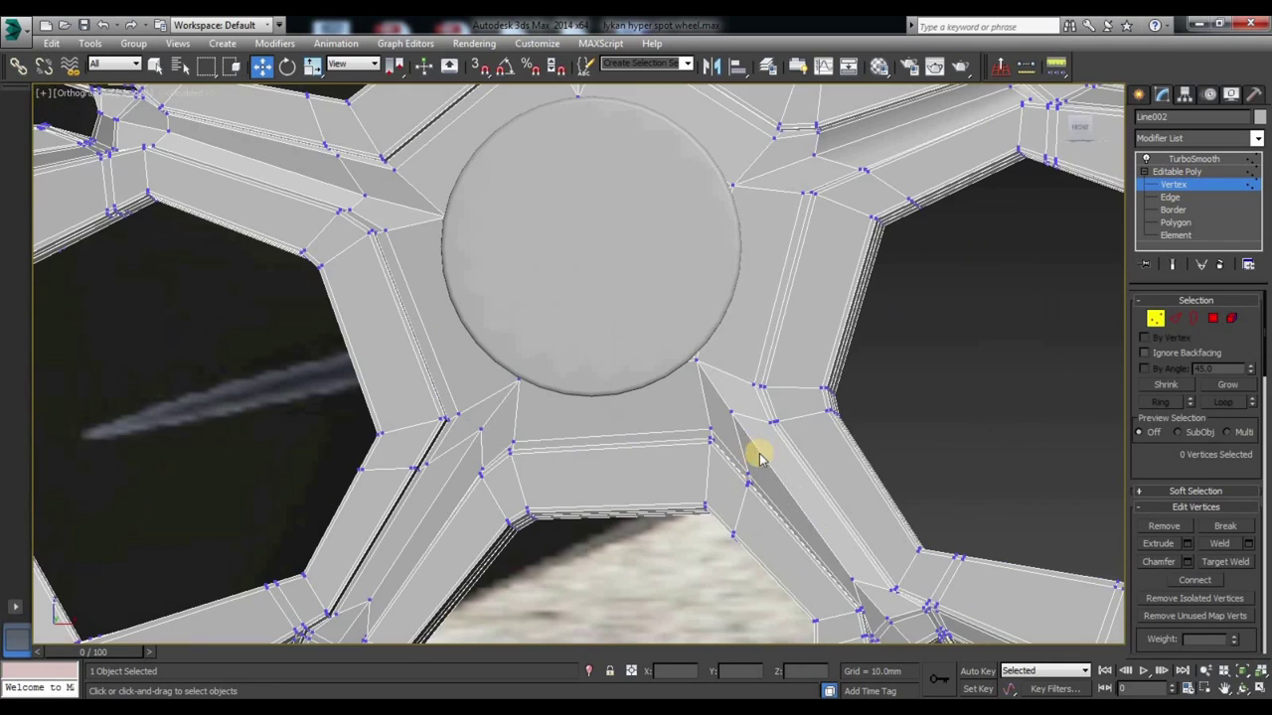
scroll(741, 428, "up", 2)
left_click(732, 378)
scroll(686, 405, "up", 3)
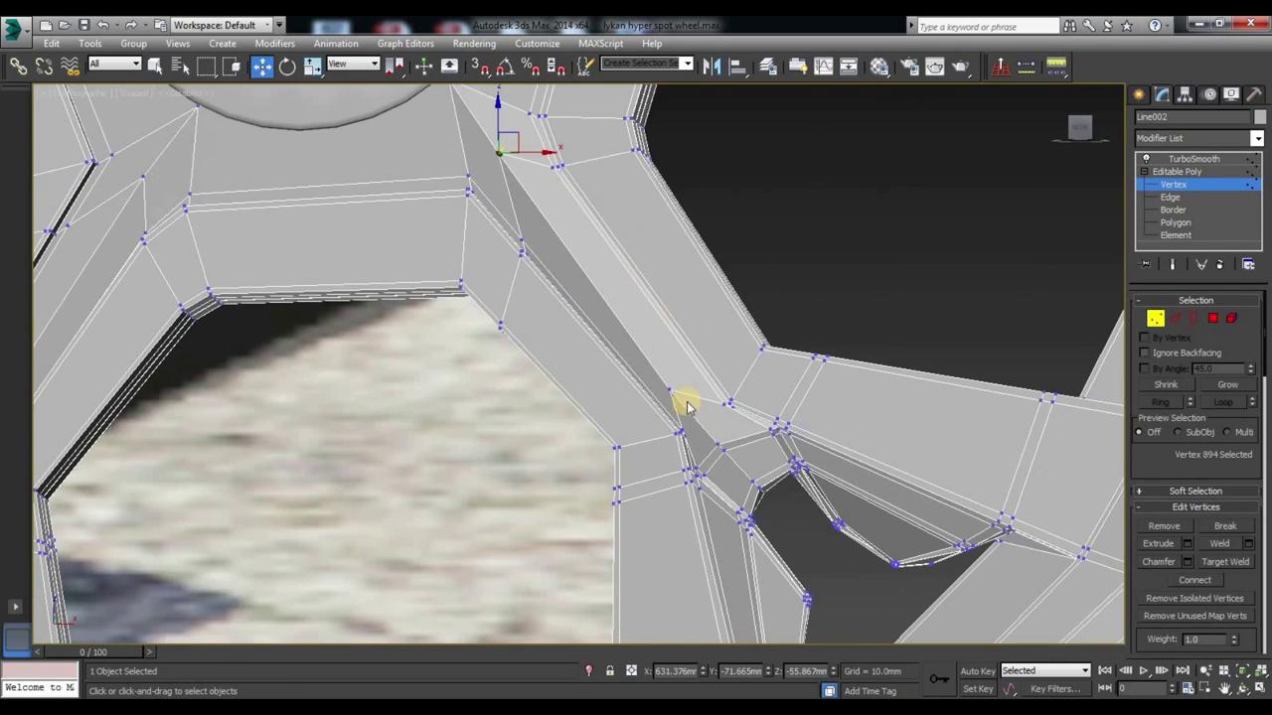
left_click(667, 389, "ctrl")
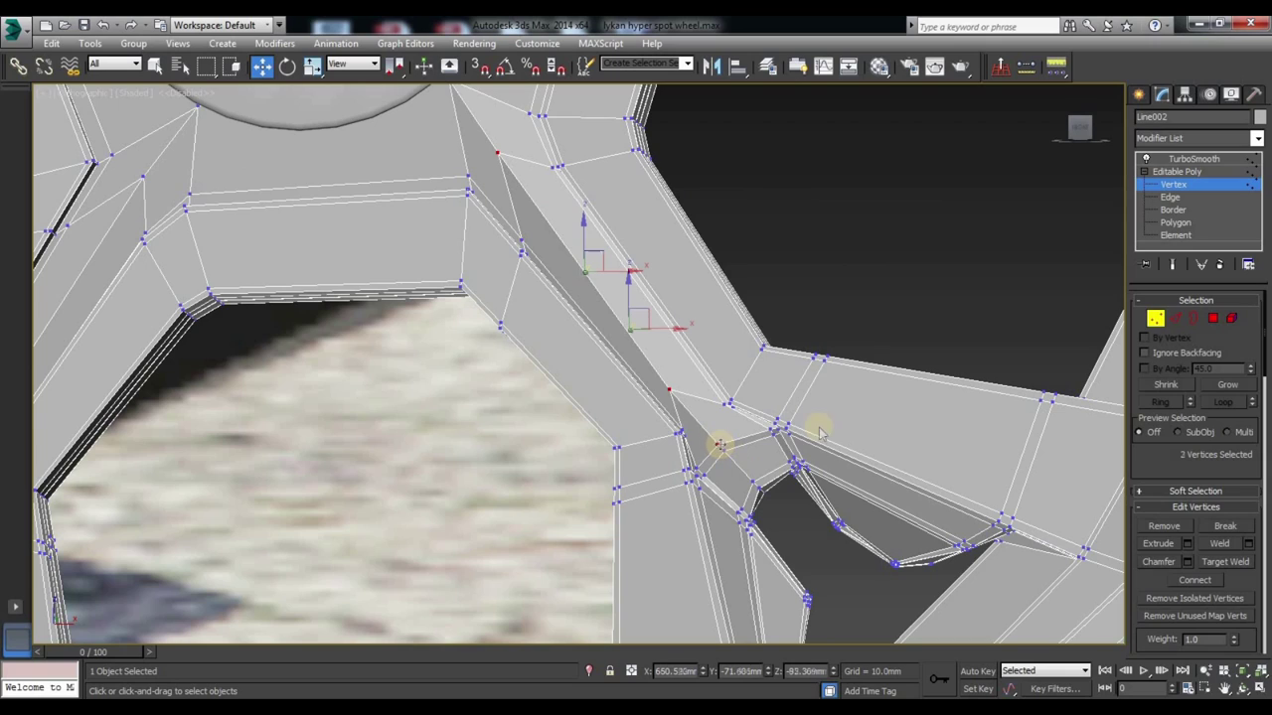
Step: Shift the two selected vertices slightly to reshape the spoke
middle_click_drag(883, 361, 852, 369, "alt")
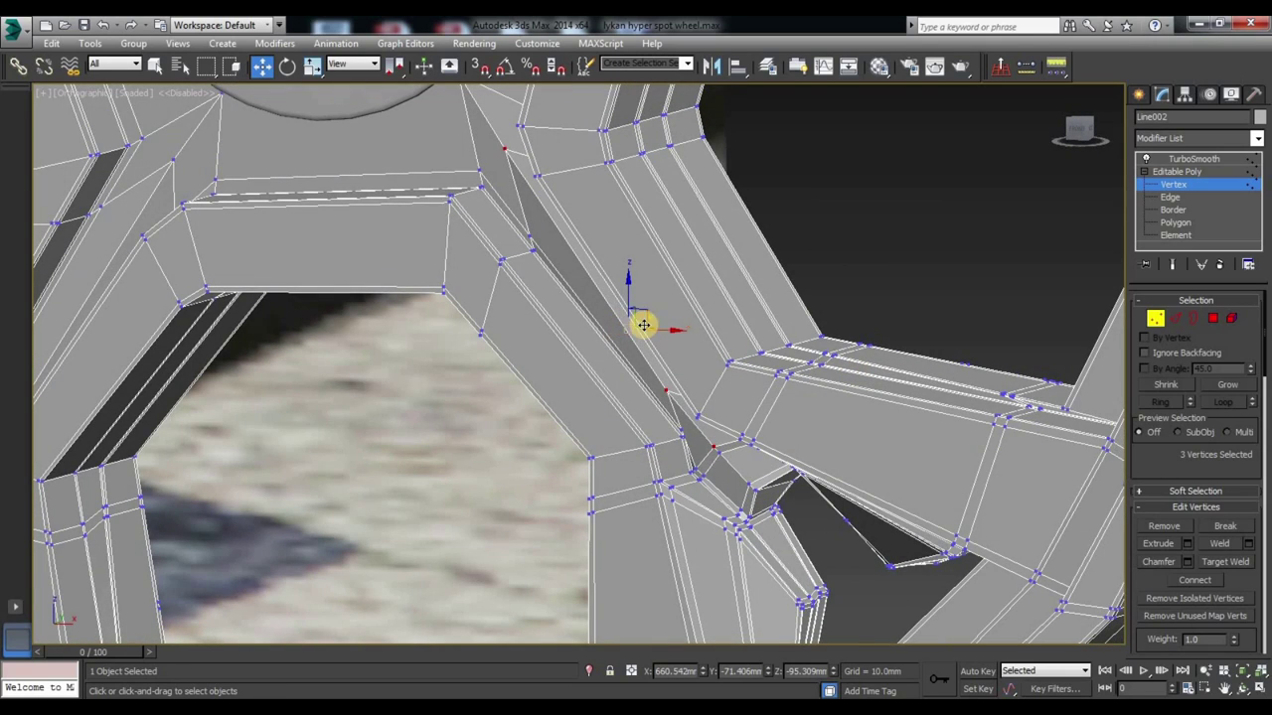
middle_click_drag(666, 326, 654, 325, "alt")
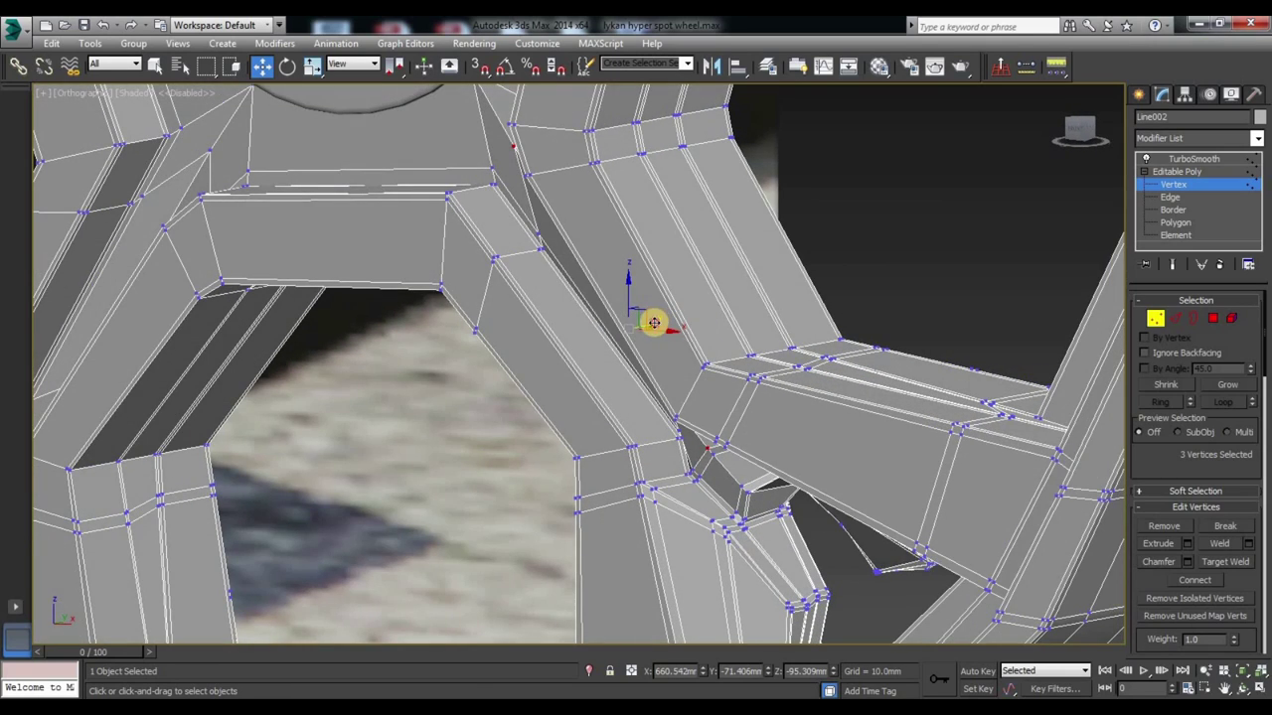
left_click_drag(656, 322, 657, 323)
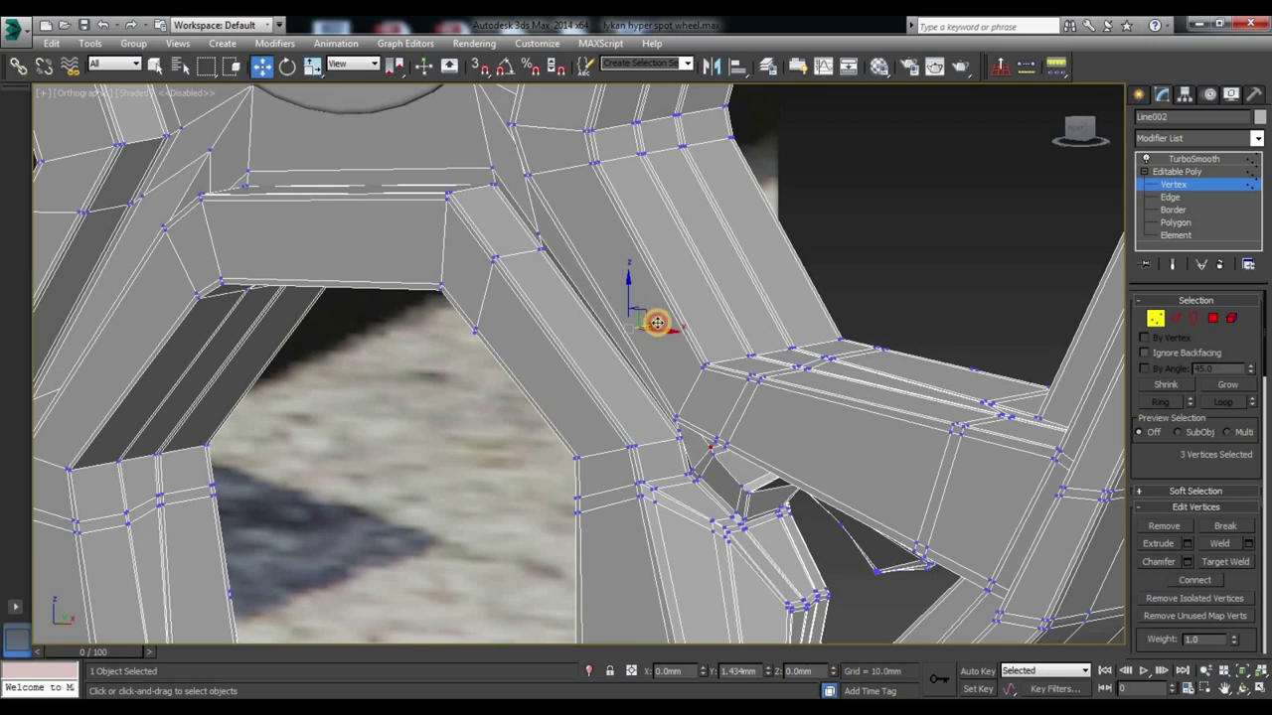
middle_click_drag(645, 468, 693, 432, "alt")
Step: Show the smoothed rim deselected and zoom out to see both wheels
left_click(1193, 159)
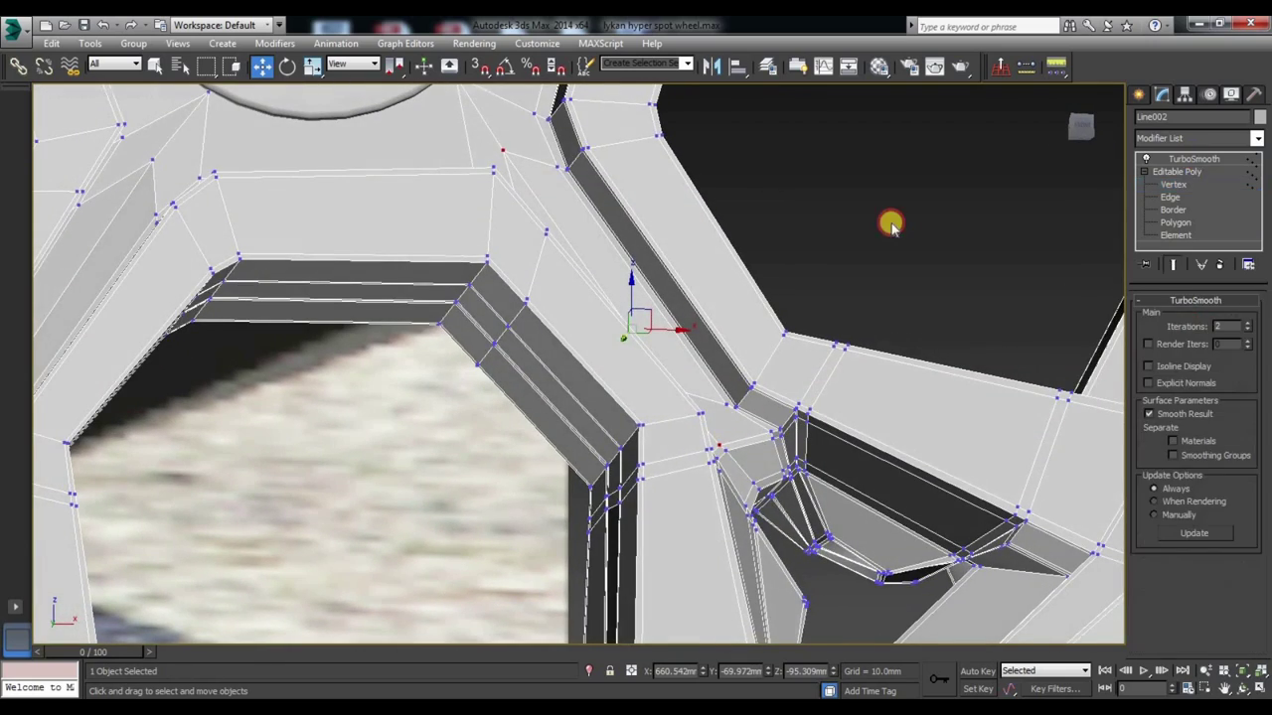
left_click(890, 225)
scroll(749, 275, "down", 2)
scroll(706, 287, "down", 2)
scroll(655, 248, "down", 2)
scroll(758, 431, "down", 2)
mouse_move(757, 432)
middle_mouse_down("alt")
mouse_move(710, 381)
mouse_move(545, 414)
middle_mouse_up("alt")
scroll(545, 415, "down", 4)
Step: Draw an 18-sided cylinder of radius 35.738 mm on the reference wheel's hub in Front view
left_click(1139, 95)
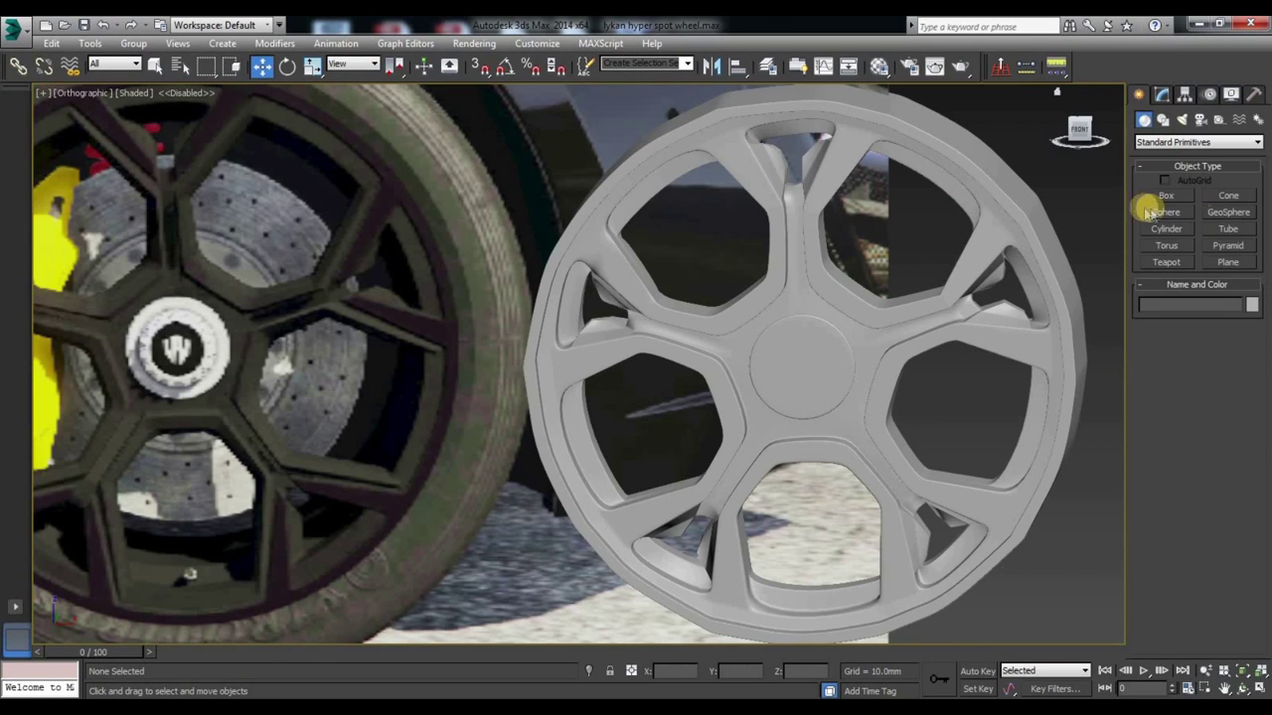
left_click(1166, 230)
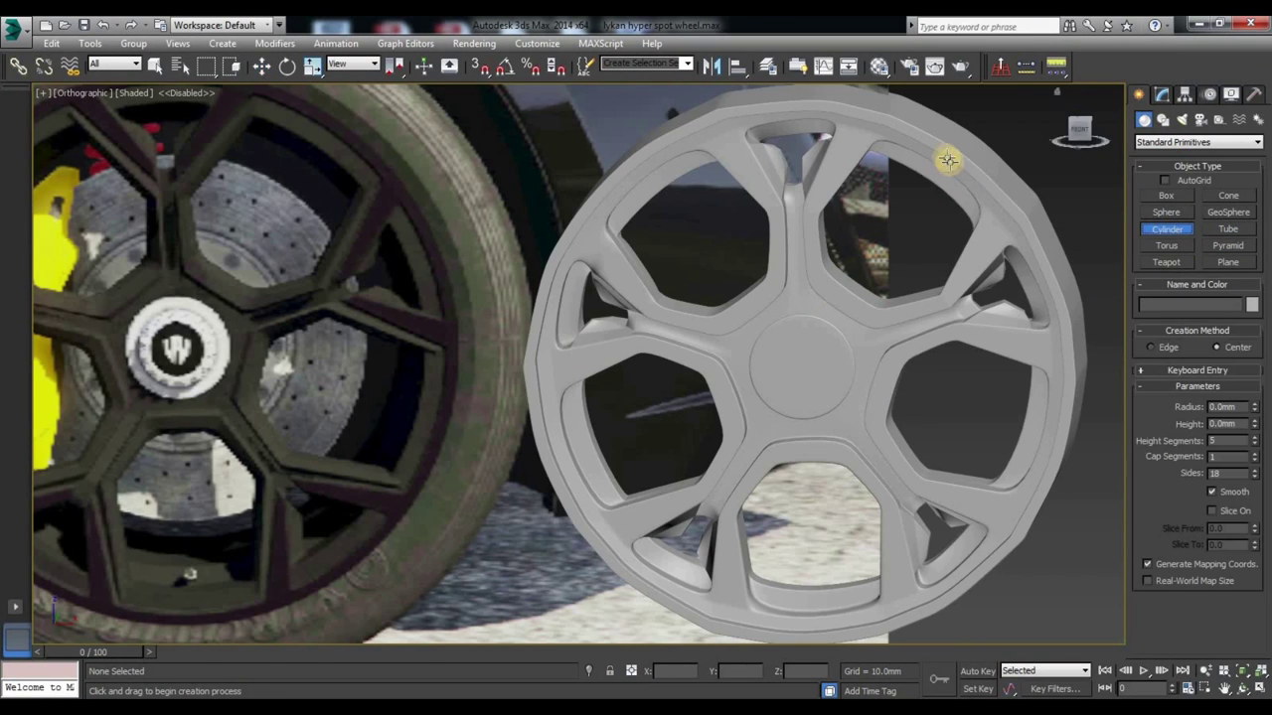
middle_click_drag(227, 384, 323, 352)
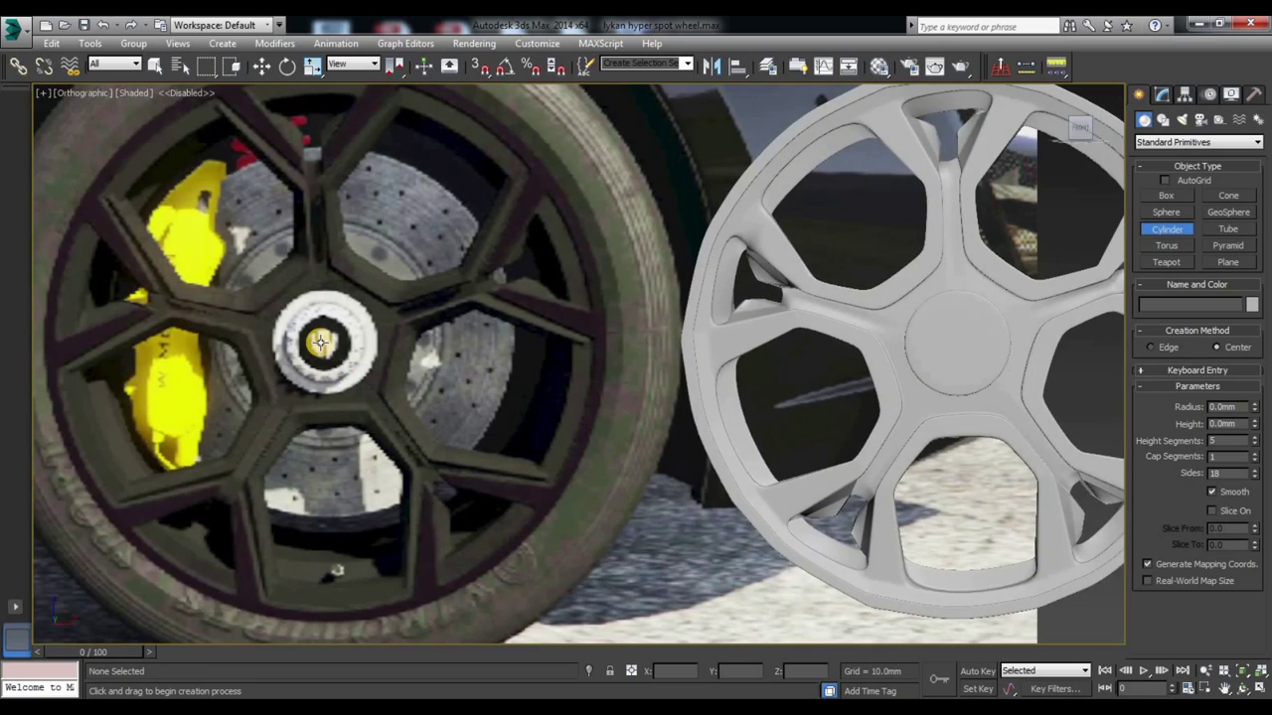
scroll(320, 342, "up", 2)
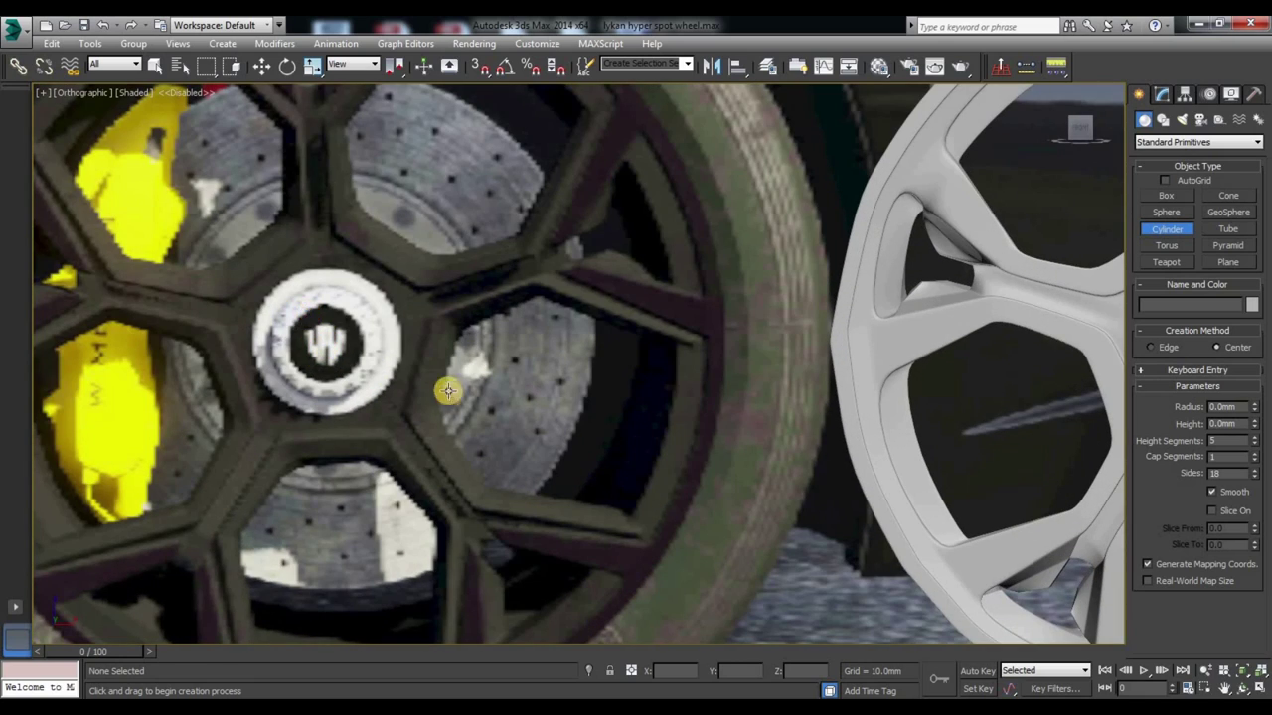
key("f")
scroll(641, 198, "up", 5)
middle_click_drag(641, 198, 490, 505)
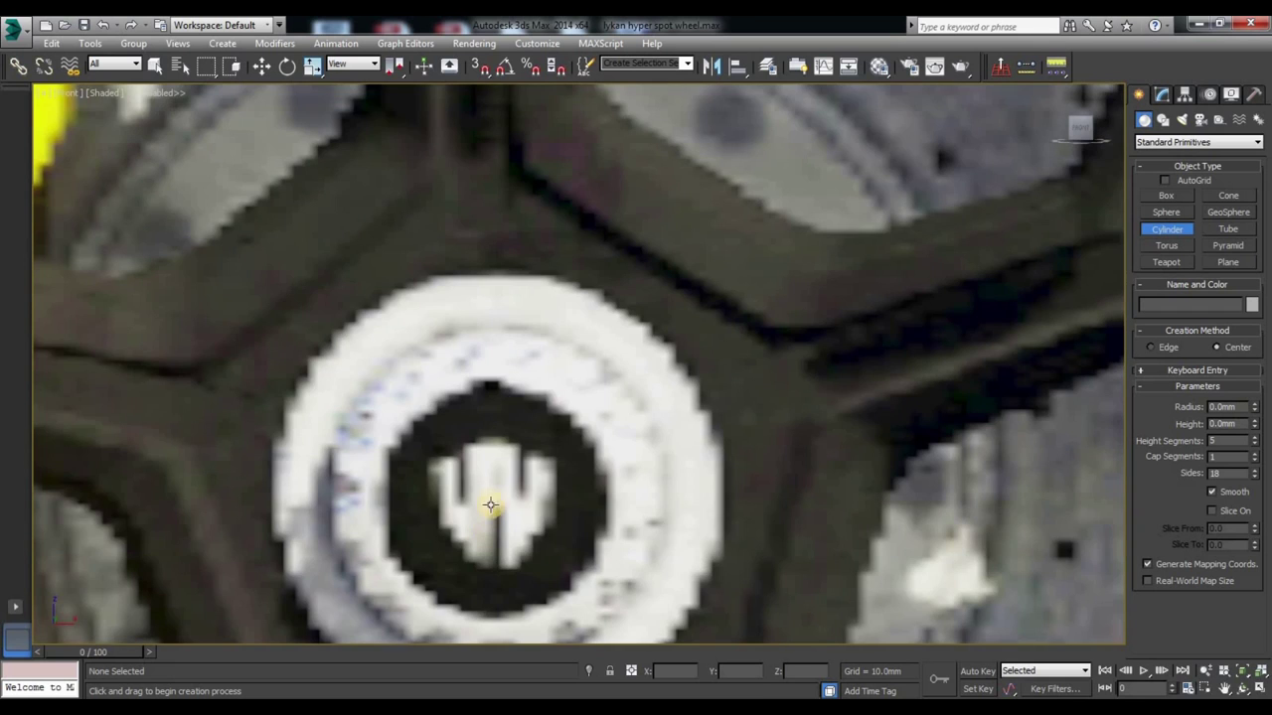
left_click_drag(495, 500, 339, 430)
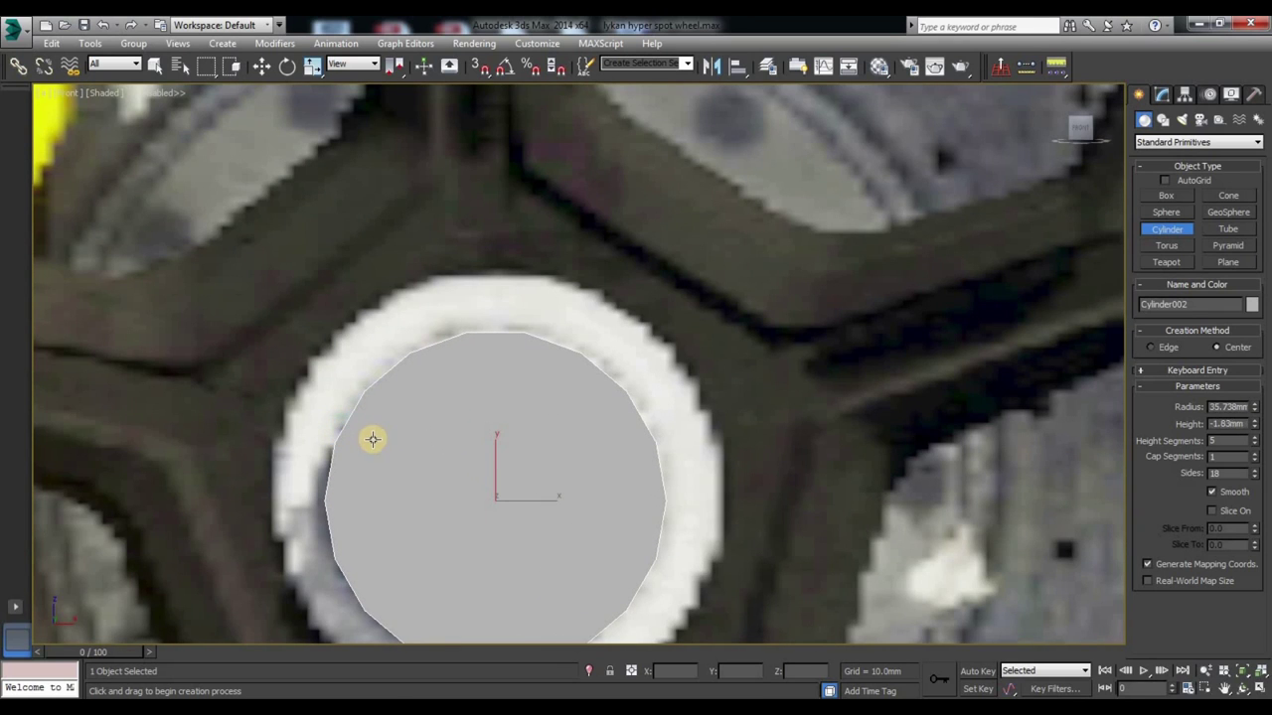
Step: Move Cylinder002 to the right, beside the reference hub cap, and reselect it
key("w")
scroll(327, 397, "down", 5)
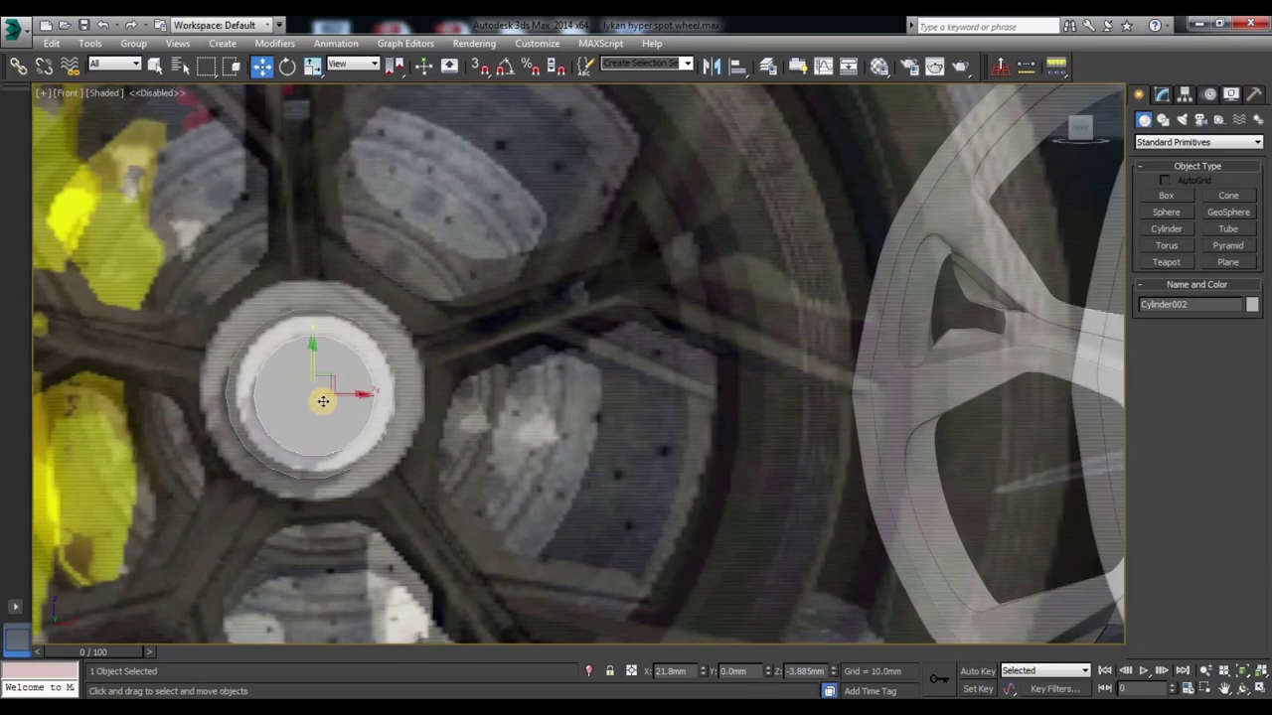
scroll(428, 463, "down", 2)
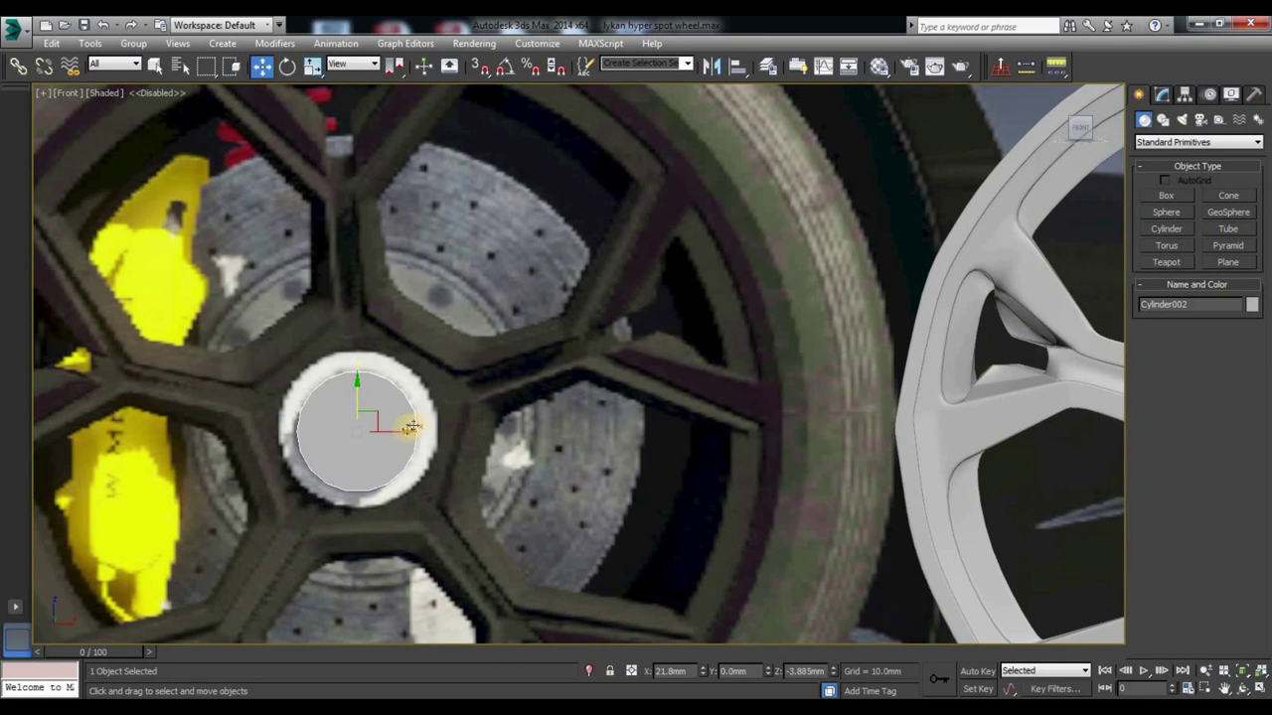
left_click_drag(405, 430, 670, 434)
left_click(385, 416)
scroll(386, 417, "up", 3)
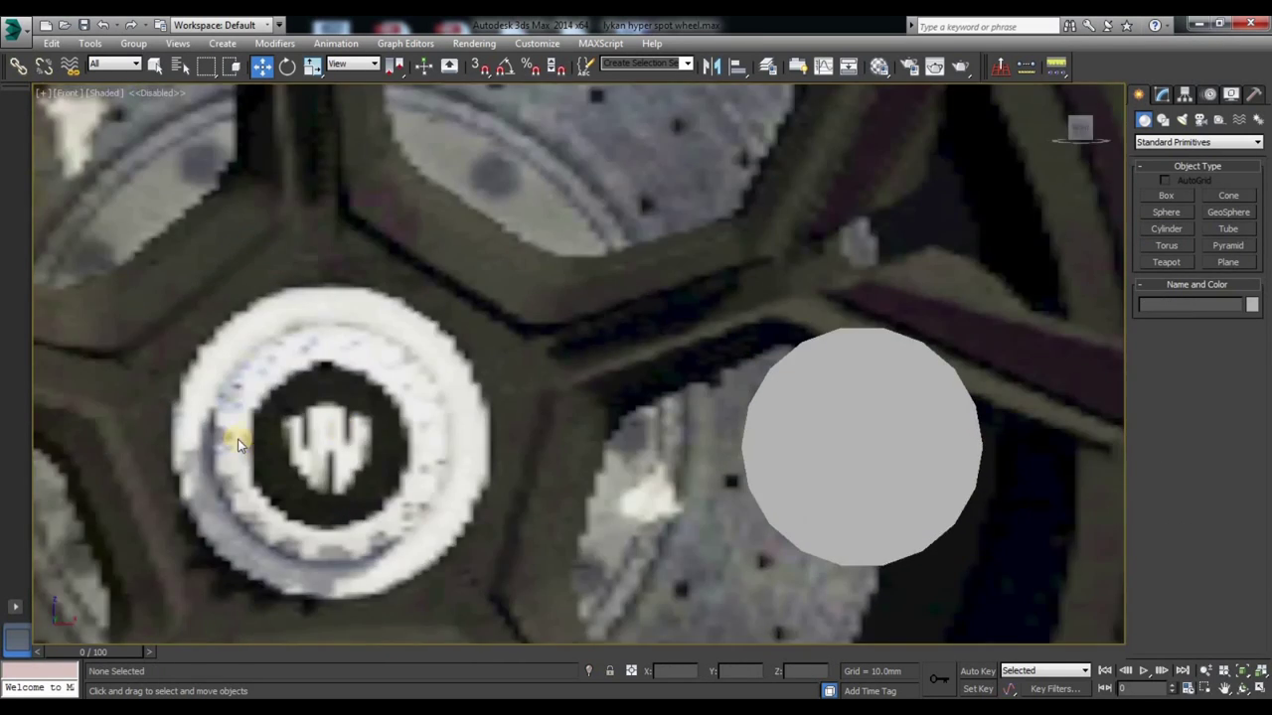
middle_click_drag(568, 515, 468, 488)
left_click(616, 437)
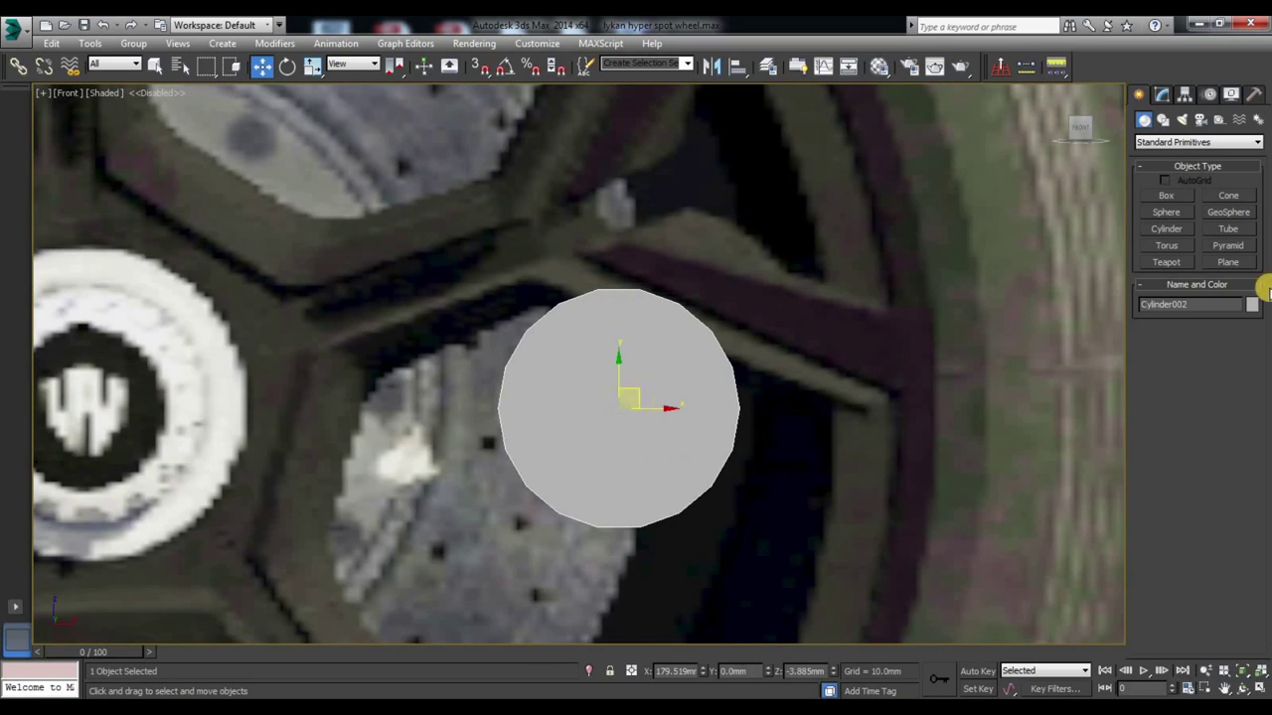
Step: Raise the cylinder's number of sides to 26
left_click(1162, 94)
left_click(1253, 384)
left_click(1253, 384)
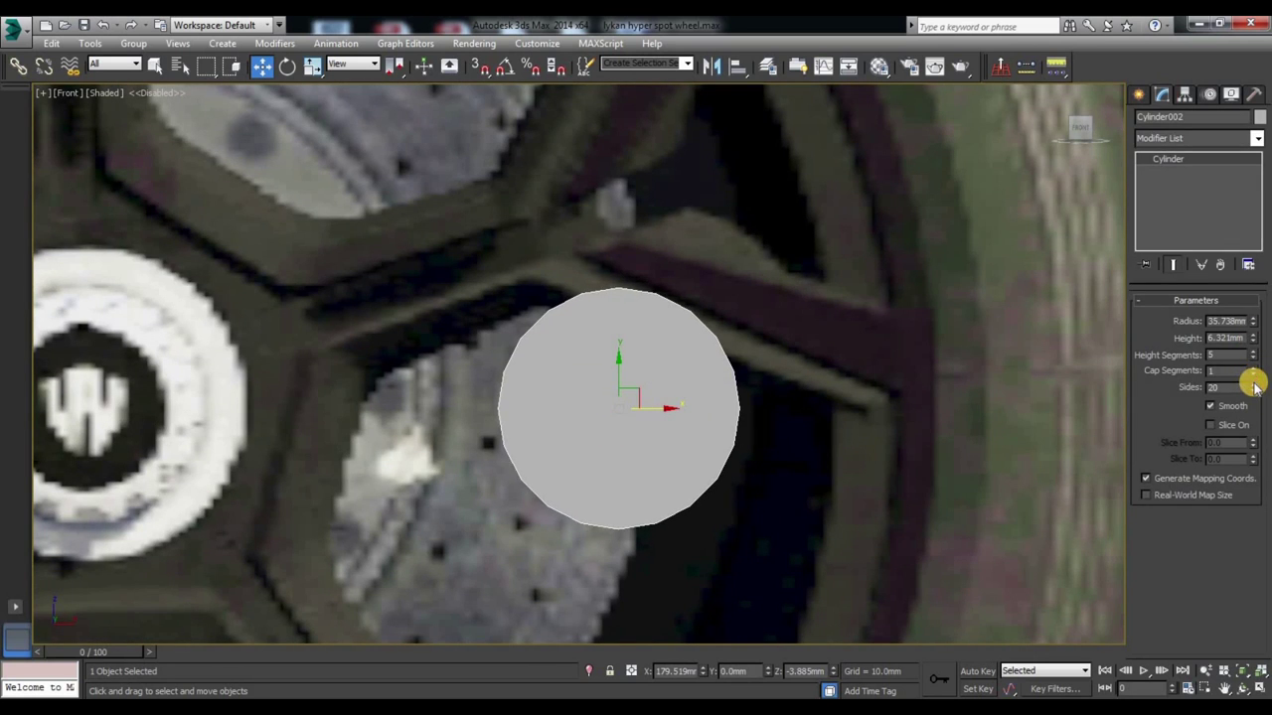
left_click(1253, 384)
left_click(619, 397)
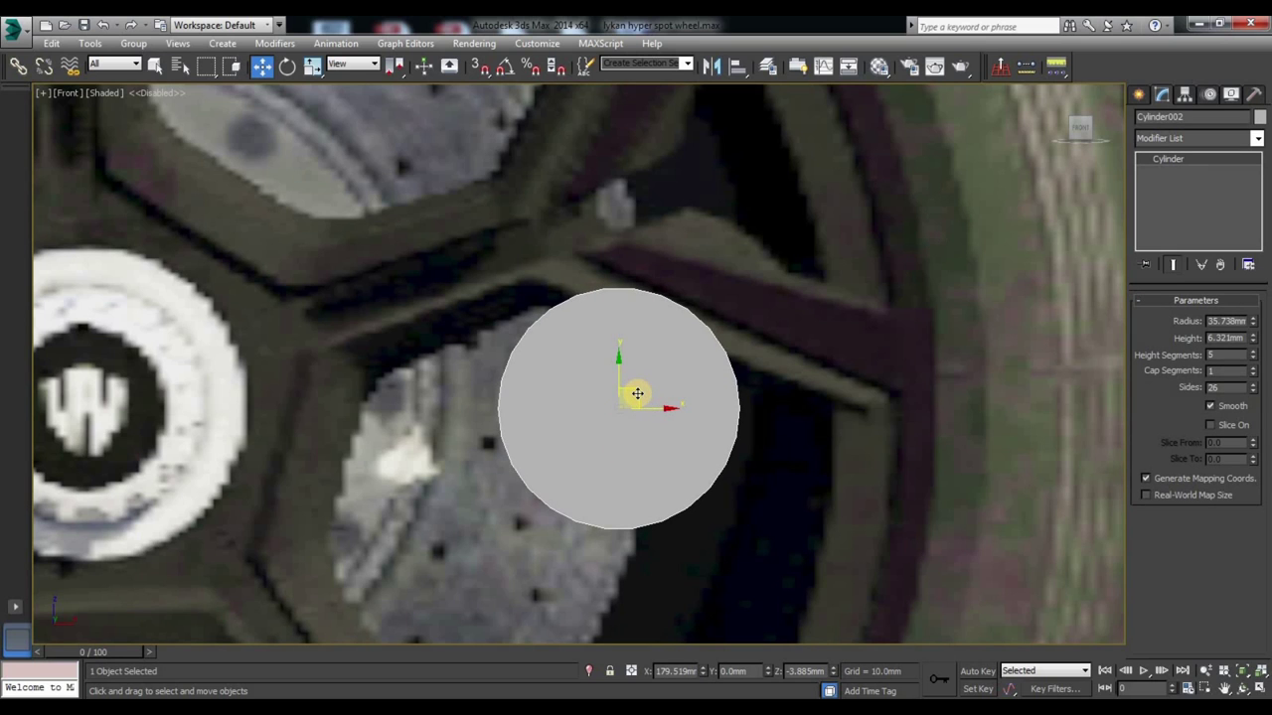
Step: Clone the cylinder as a copy and scale it down to a small disc (radius 5.003 mm)
left_click_drag(637, 394, 786, 307, "shift")
left_click(636, 431)
key("r")
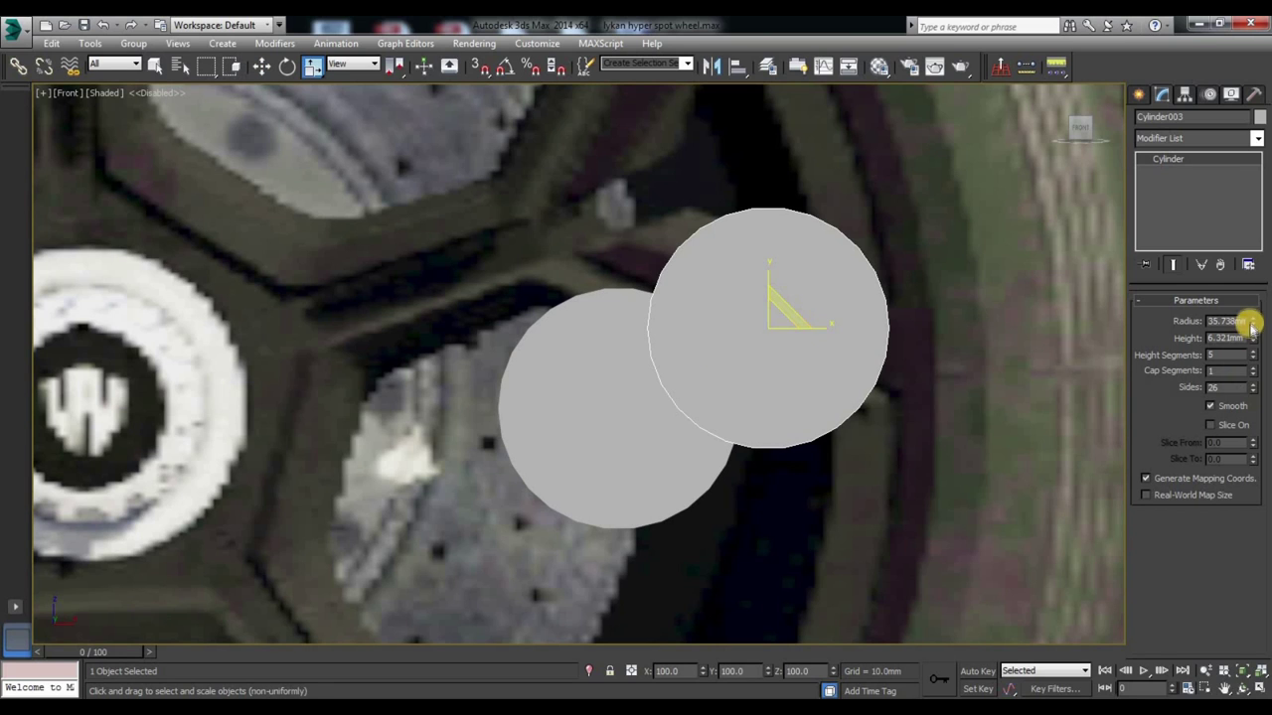
left_click_drag(1253, 321, 1250, 389)
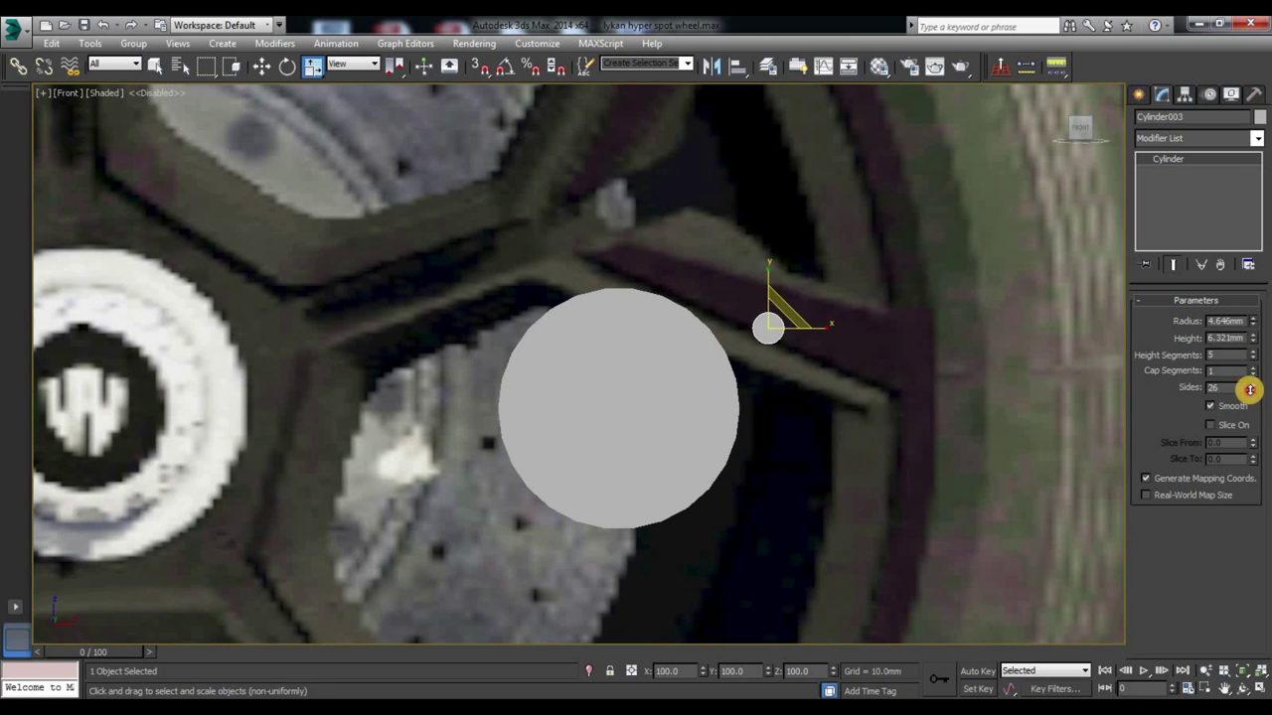
left_click_drag(1252, 389, 1255, 387)
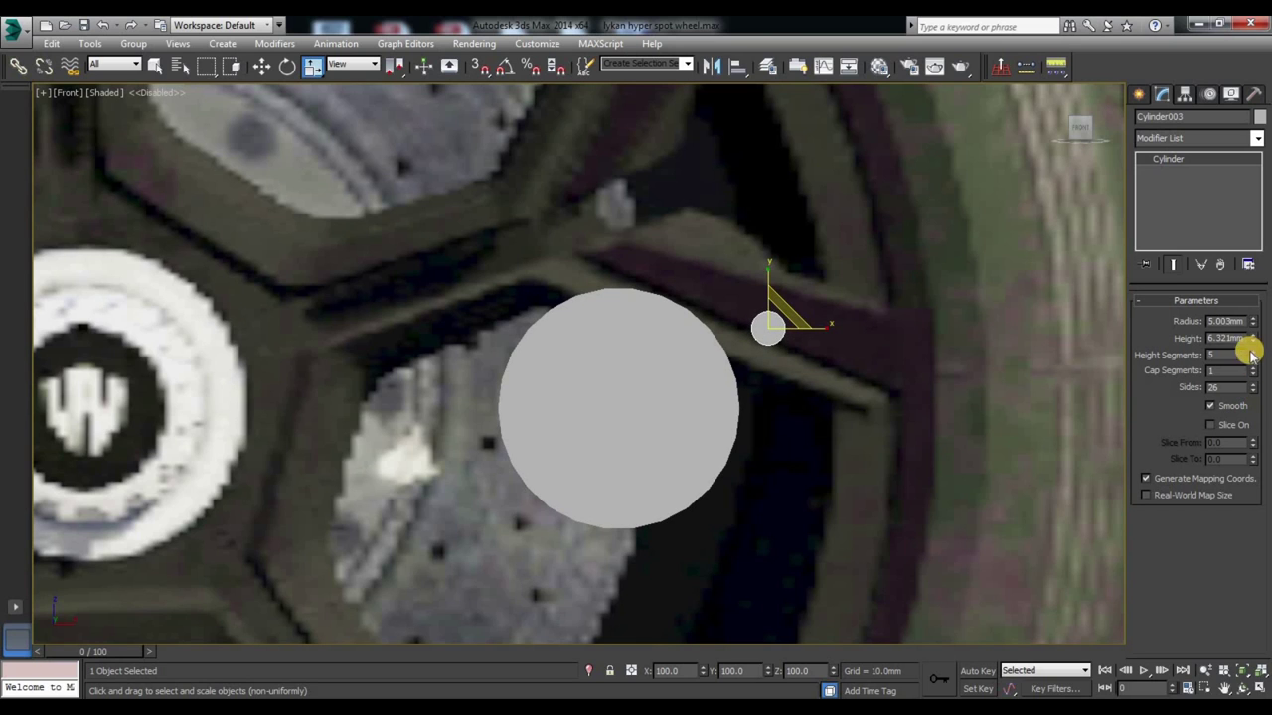
Step: Position the small cylinder on the upper-right edge of the large hub disc
left_click(778, 382)
left_click(767, 329)
key("w")
left_click_drag(780, 316, 736, 331)
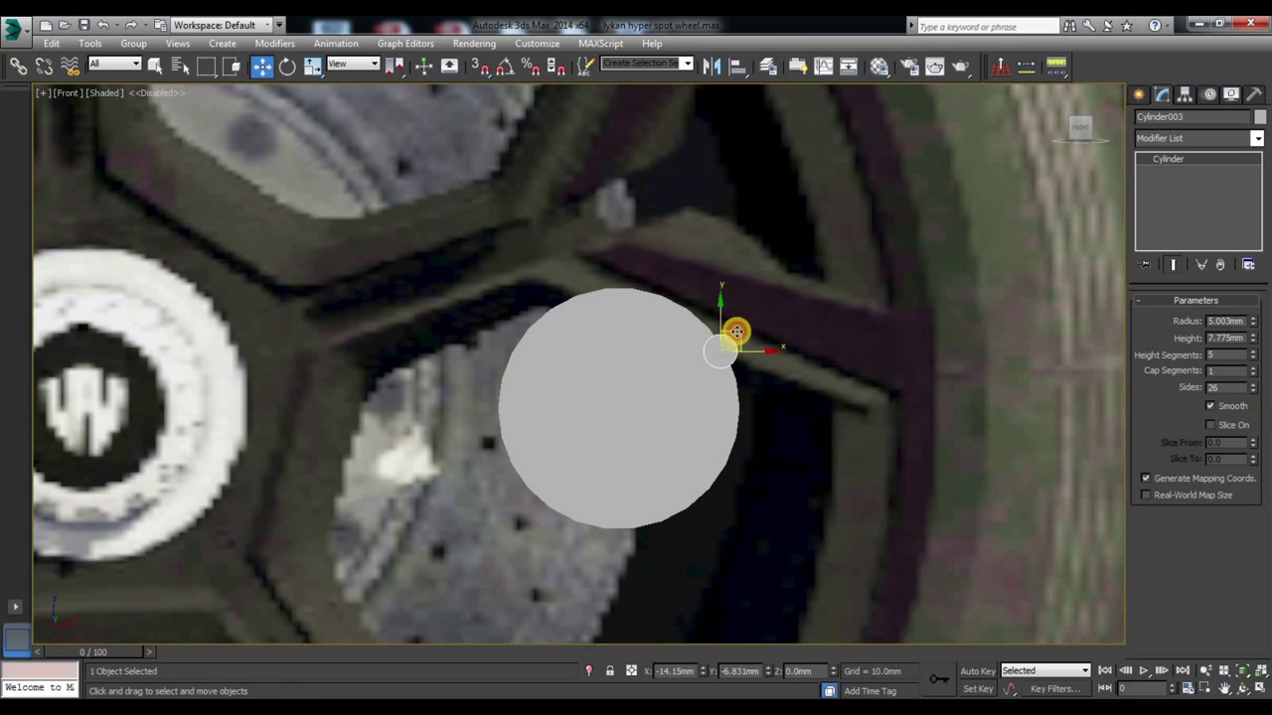
mouse_move(755, 467)
middle_mouse_down("alt")
mouse_move(715, 474)
mouse_move(722, 437)
middle_mouse_up("alt")
left_click_drag(771, 335, 769, 321)
key("f")
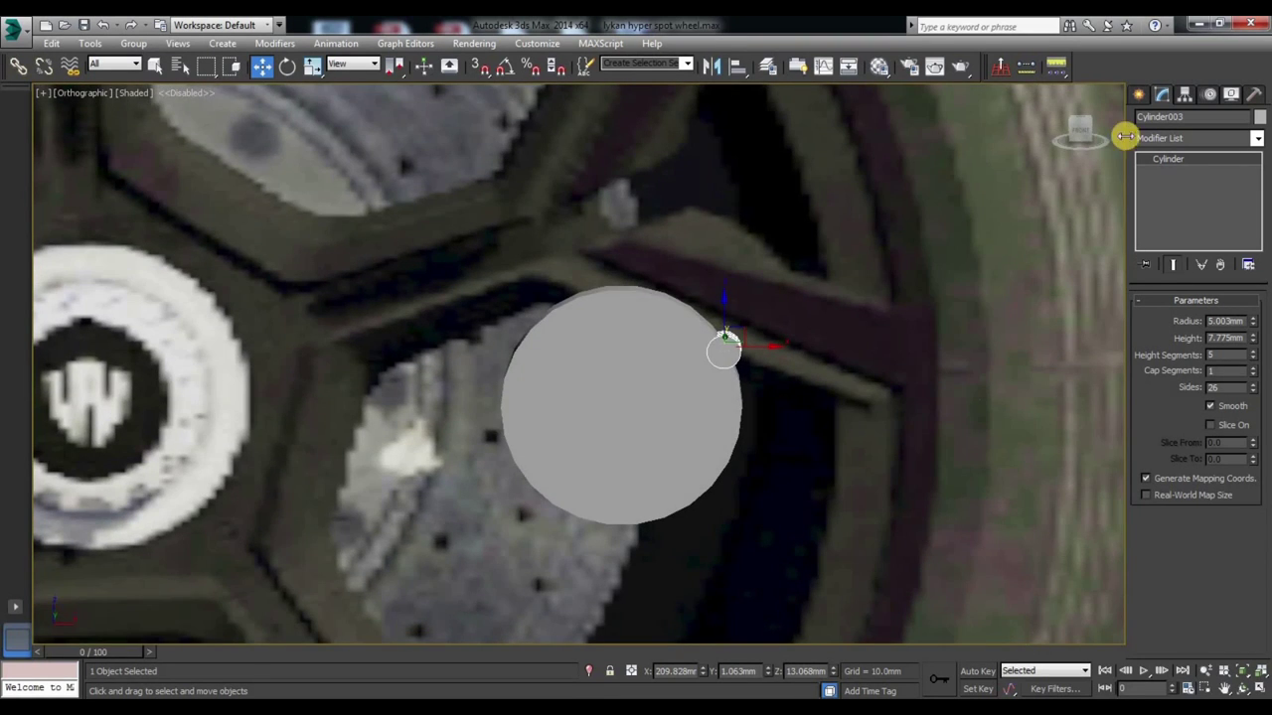
mouse_move(871, 391)
middle_mouse_down()
mouse_move(894, 275)
mouse_move(903, 299)
middle_mouse_up()
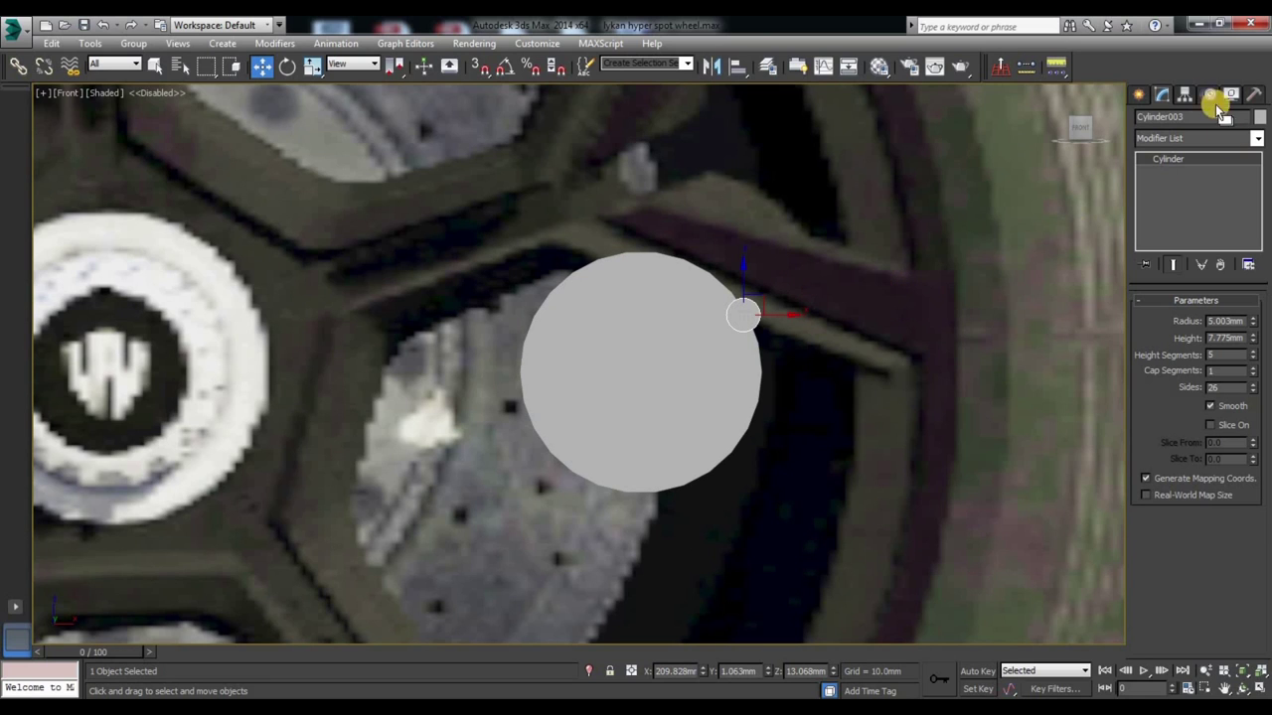
Step: With Affect Pivot Only, move Cylinder003's pivot to the centre of the large hub disc
left_click(1184, 94)
left_click(1201, 195)
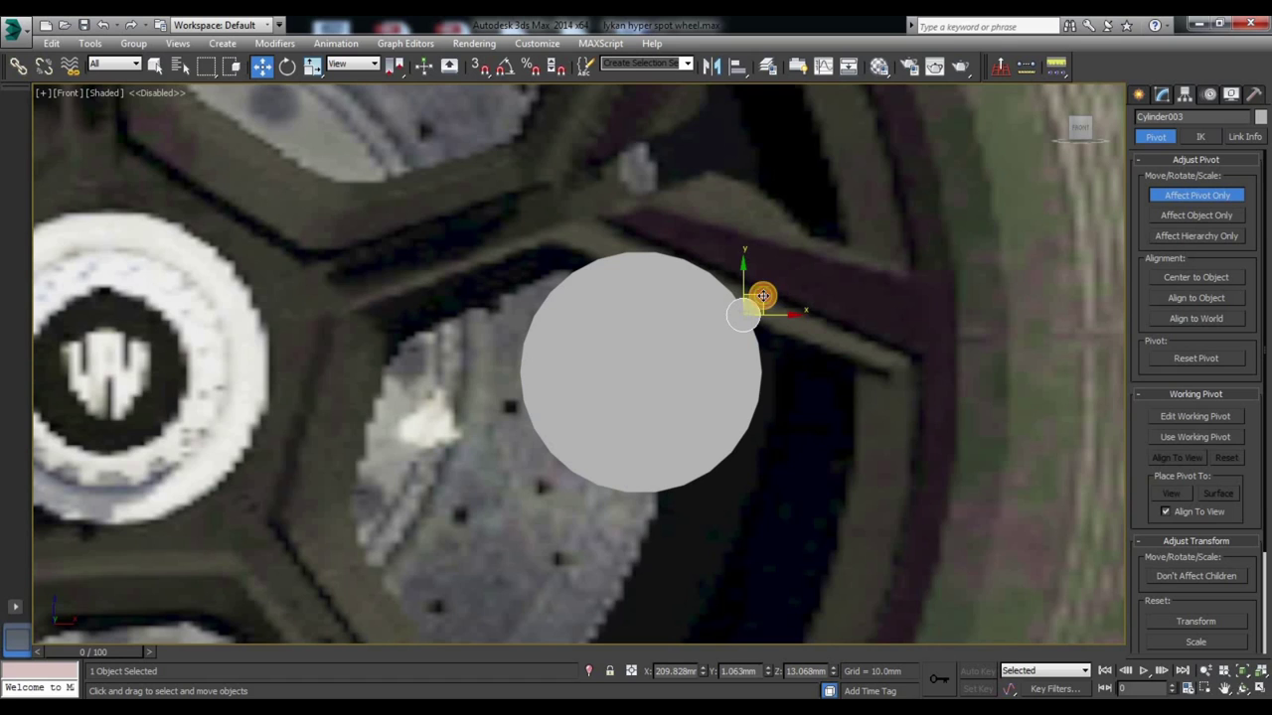
left_click_drag(762, 296, 659, 357)
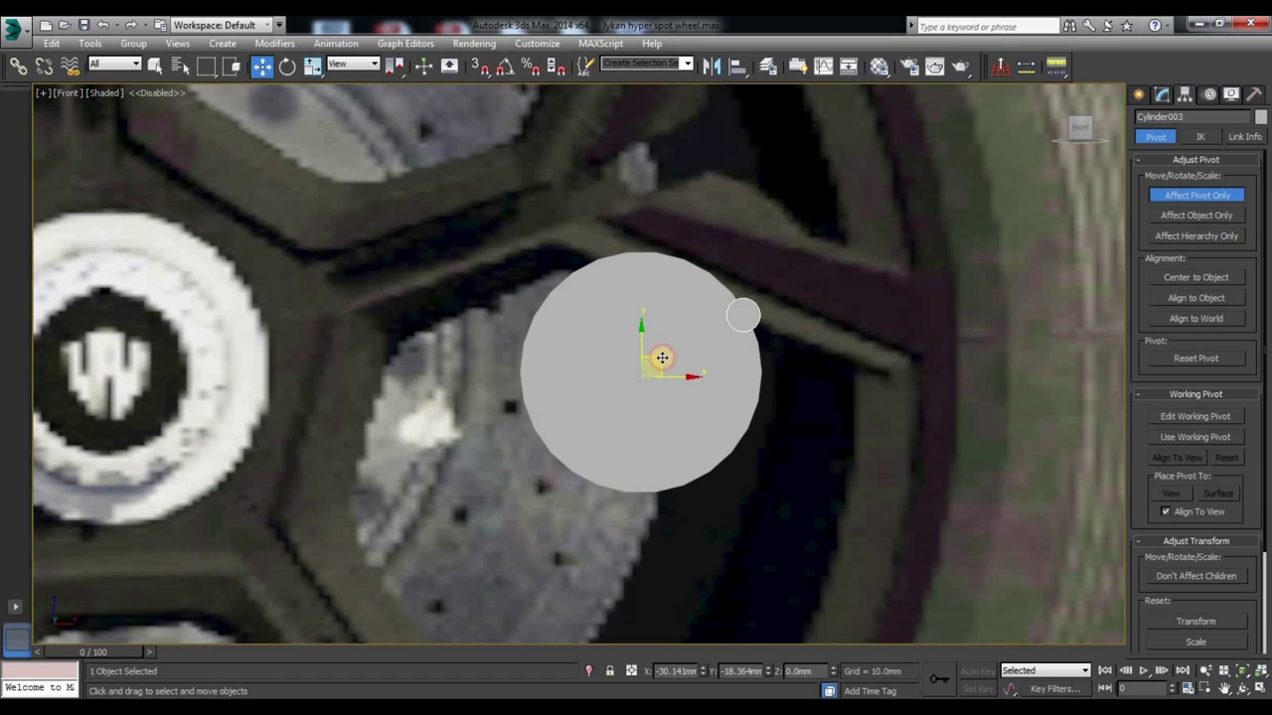
left_click(1161, 95)
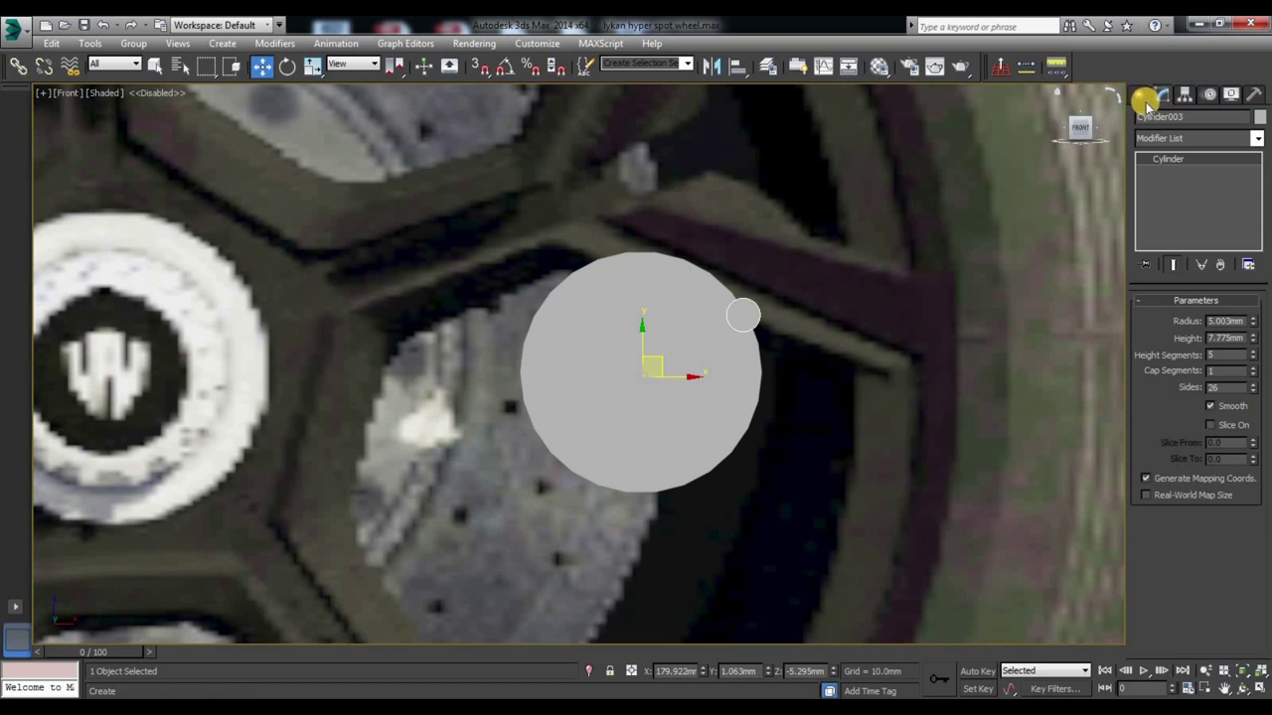
left_click(674, 323)
left_click(750, 309)
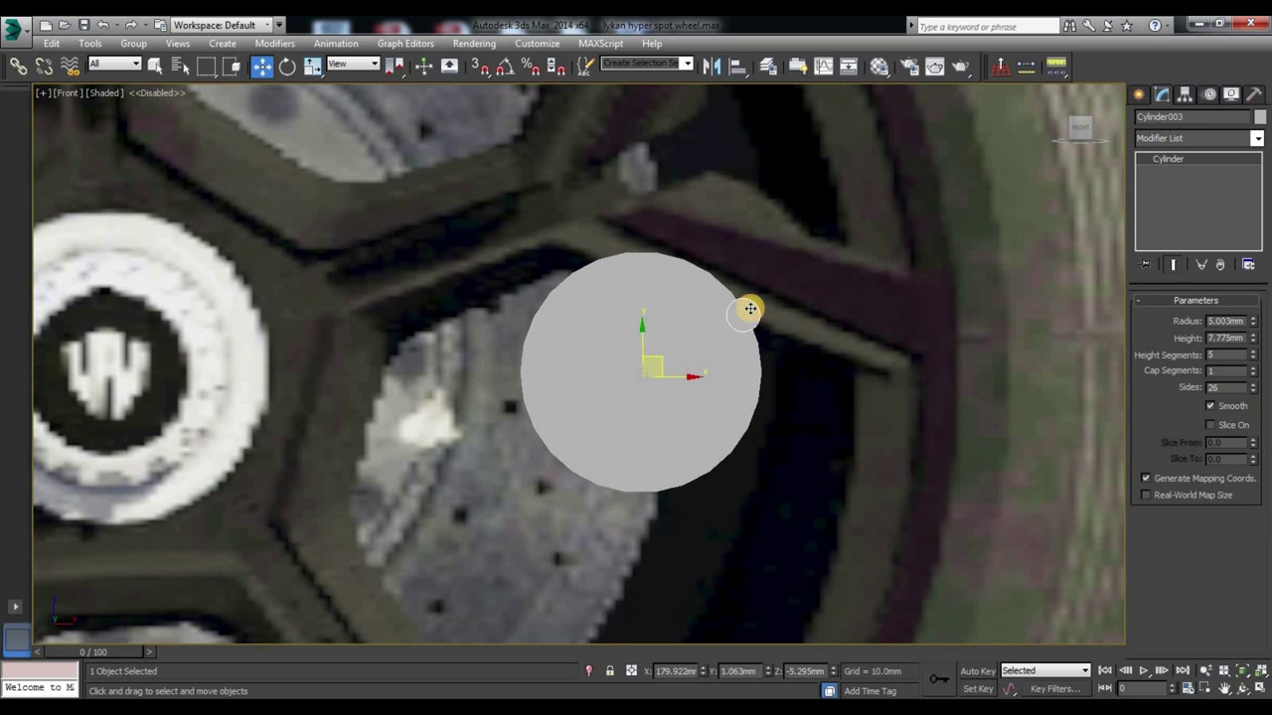
left_click(680, 316)
left_click(750, 309)
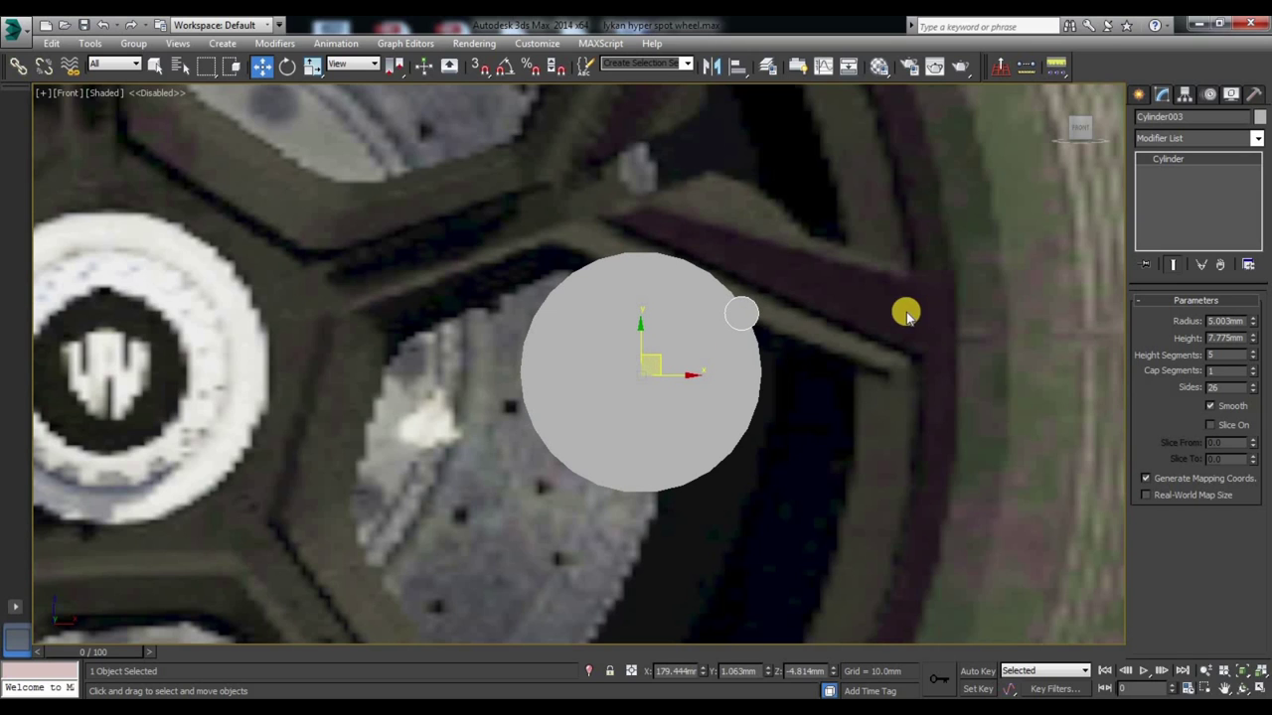
left_click(698, 387)
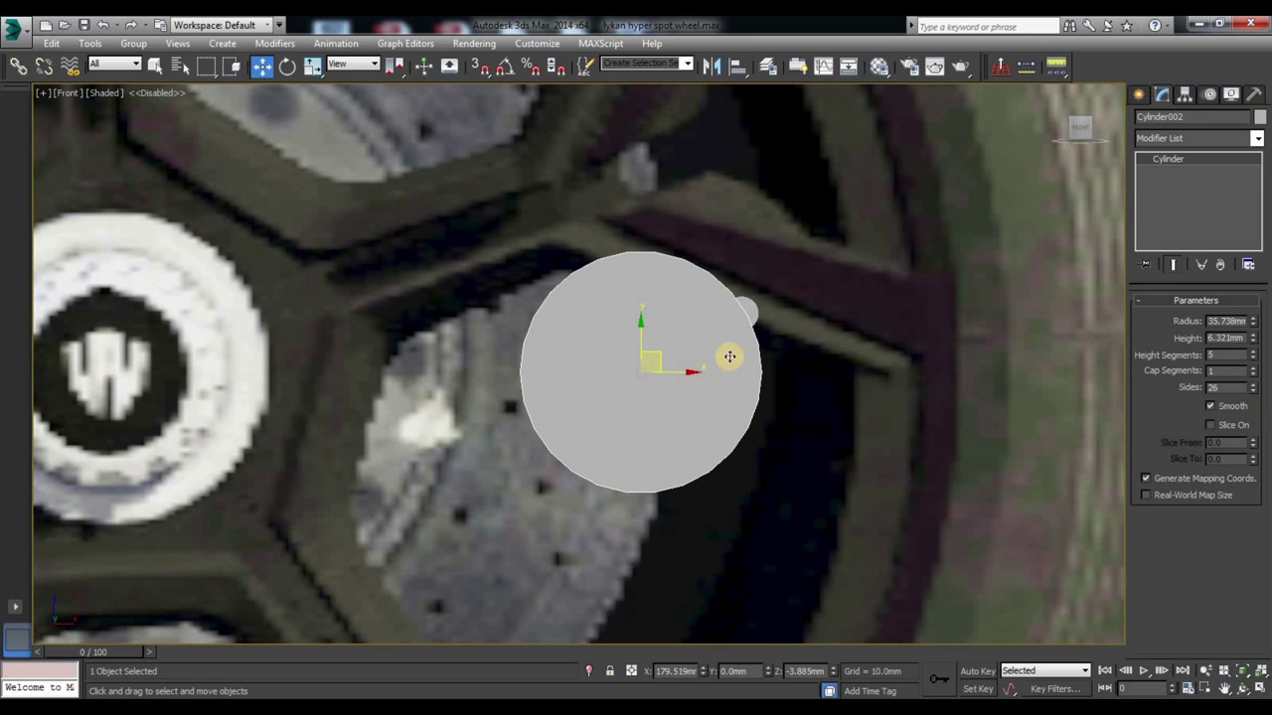
left_click(756, 311)
left_click_drag(642, 342, 850, 364)
middle_click_drag(861, 390, 877, 369, "alt")
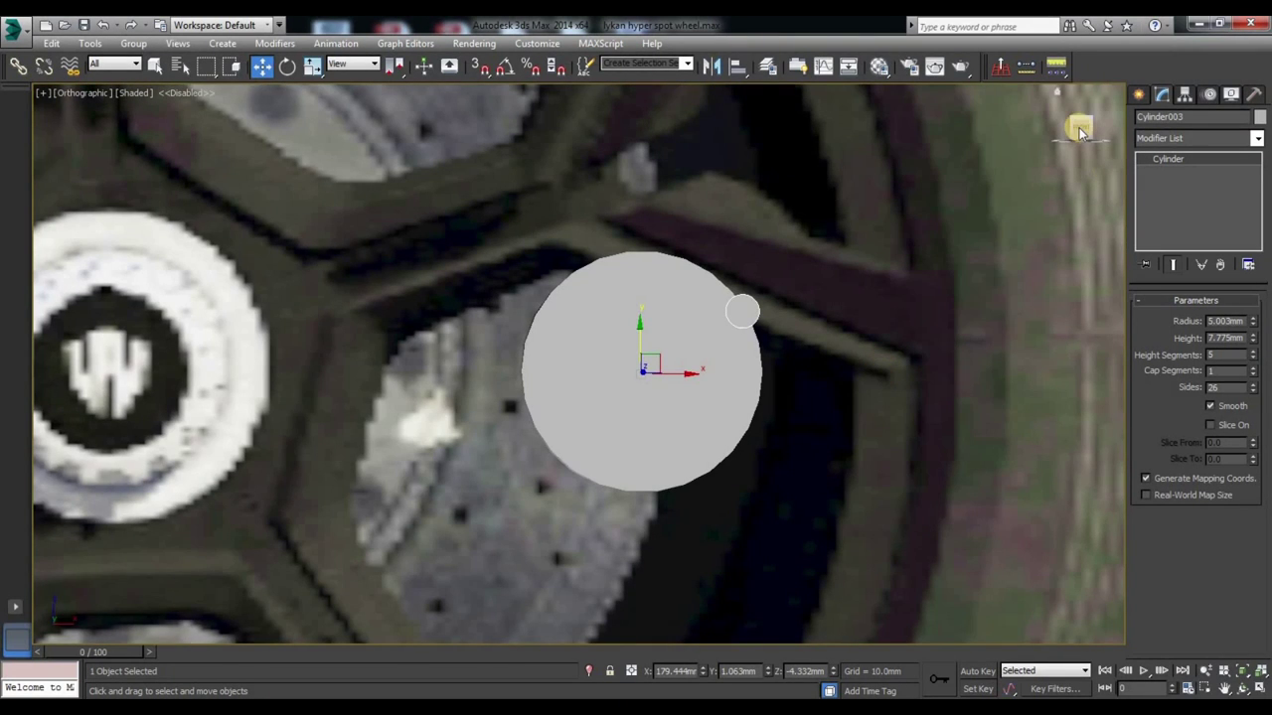
Step: Set angle snap to 36° and try a rotated ring of copies, then undo it
key("e")
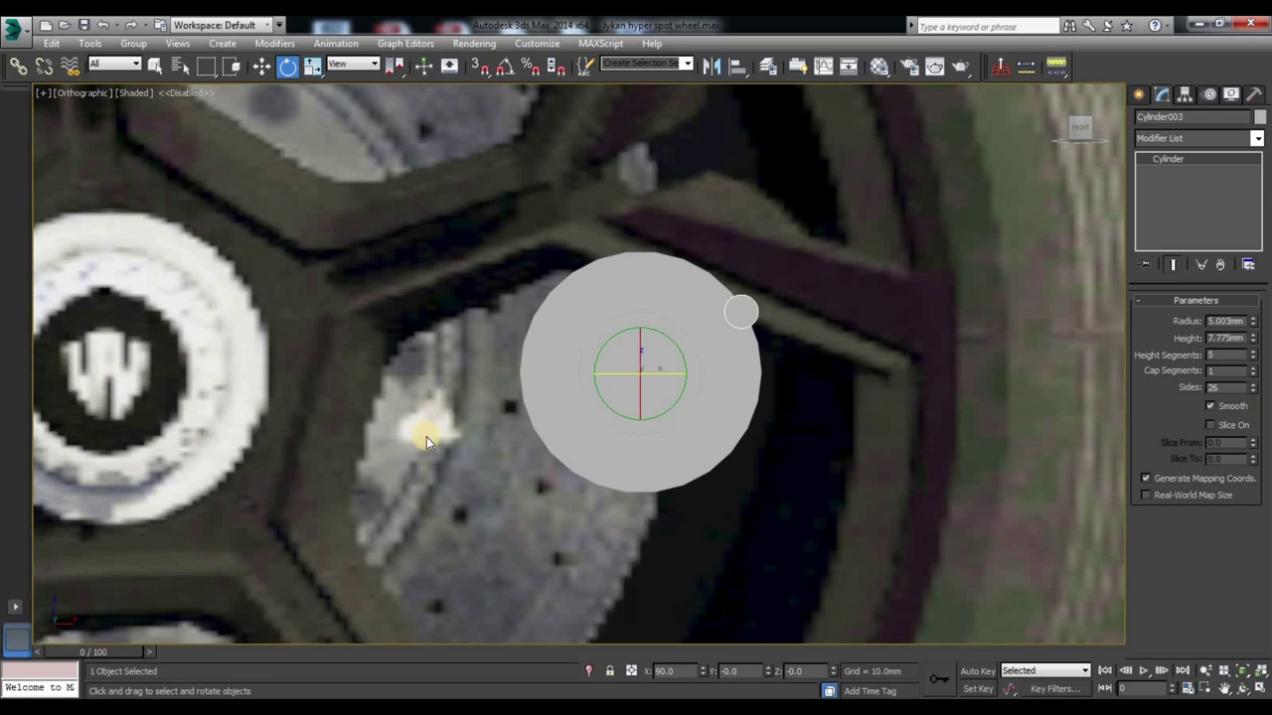
left_click(505, 65)
right_click(505, 65)
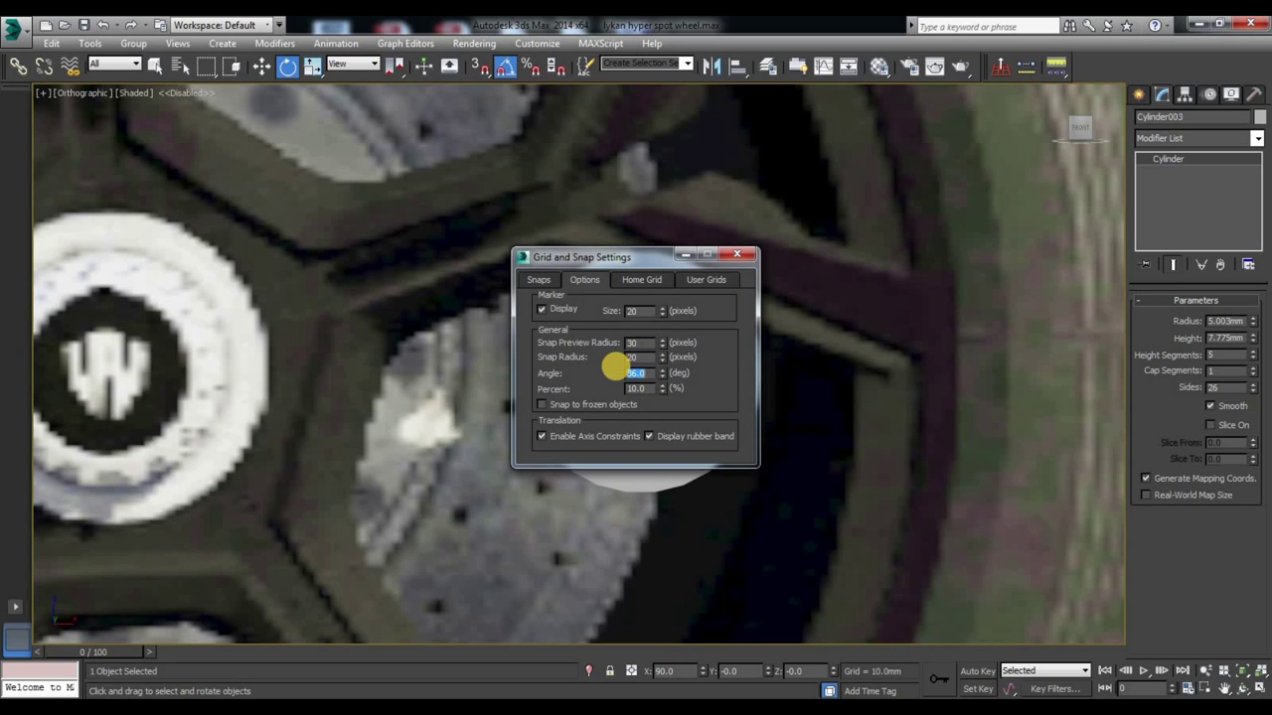
left_click(737, 254)
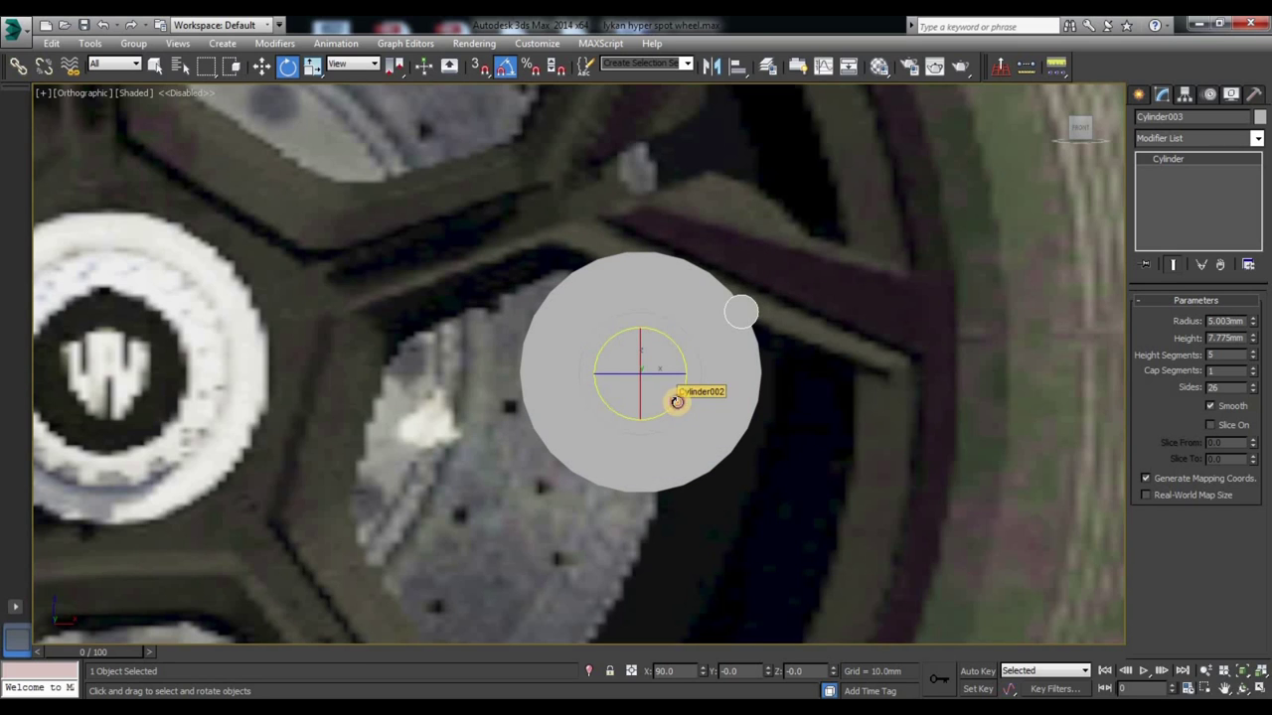
left_click_drag(677, 401, 674, 395, "shift")
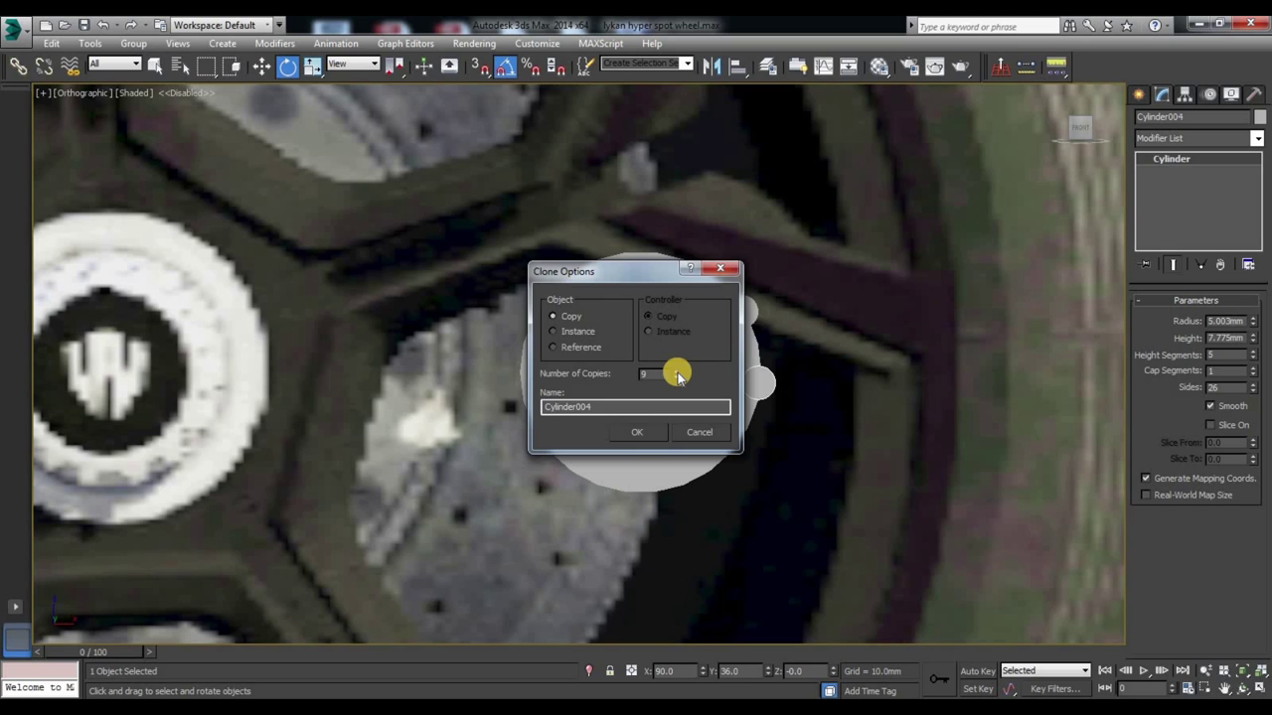
left_click(640, 431)
left_click(844, 462)
left_click(744, 308)
left_click(854, 421)
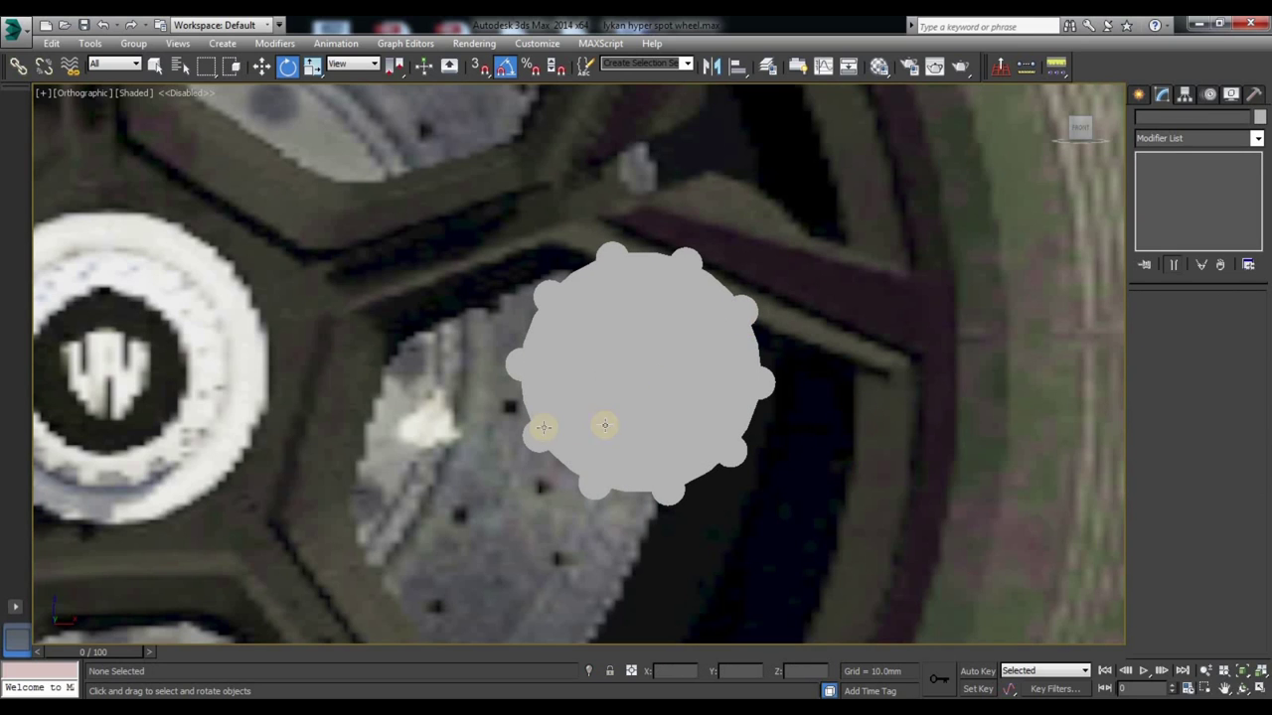
left_click(630, 337)
left_click(845, 364)
left_click(609, 252)
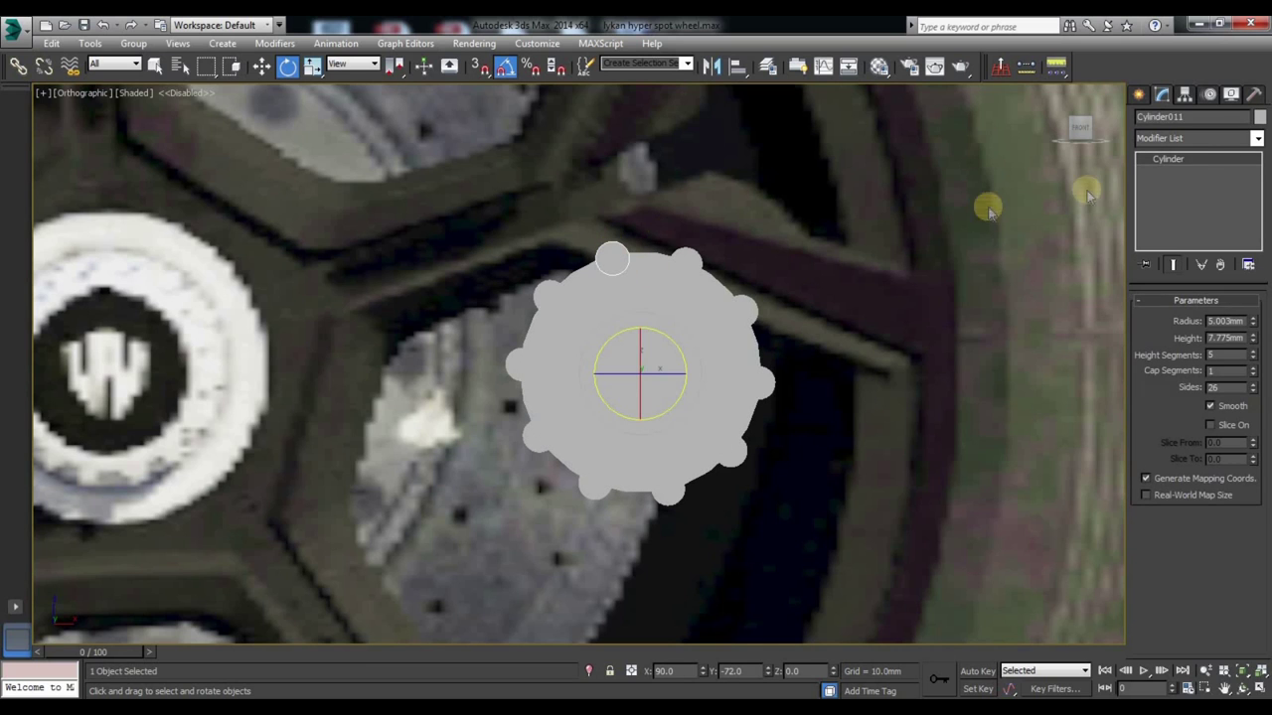
key("ctrl+z")
key("ctrl+z")
key("ctrl+z")
key("ctrl+z")
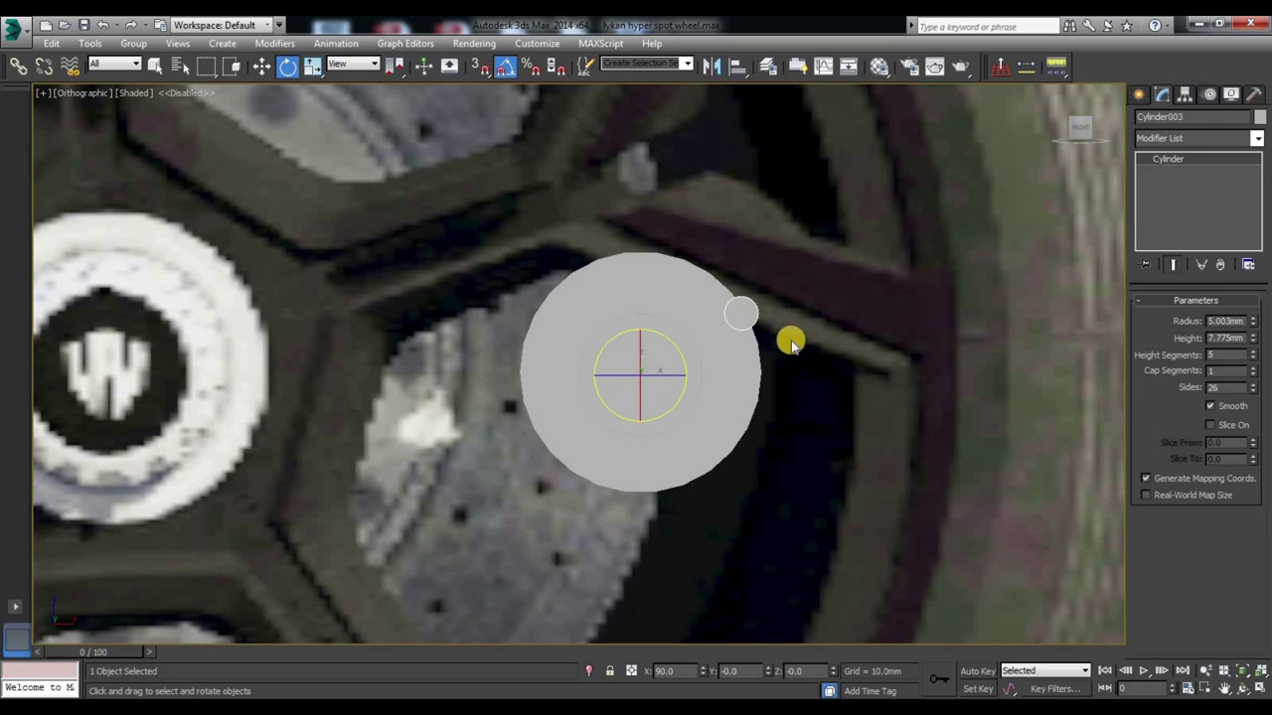
Step: Convert the small cylinder to Editable Poly and rotate-copy it 9 times at 36° around the hub
right_click(744, 312)
left_click(974, 460)
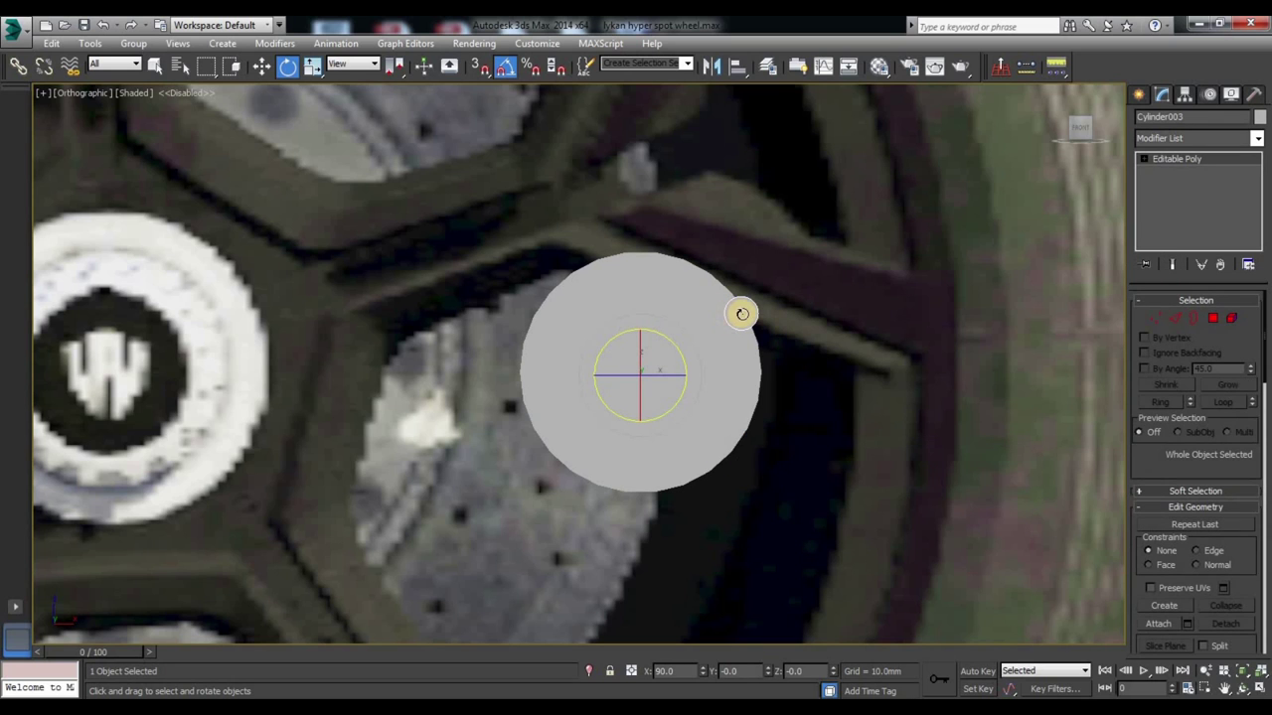
left_click_drag(671, 404, 660, 374, "shift")
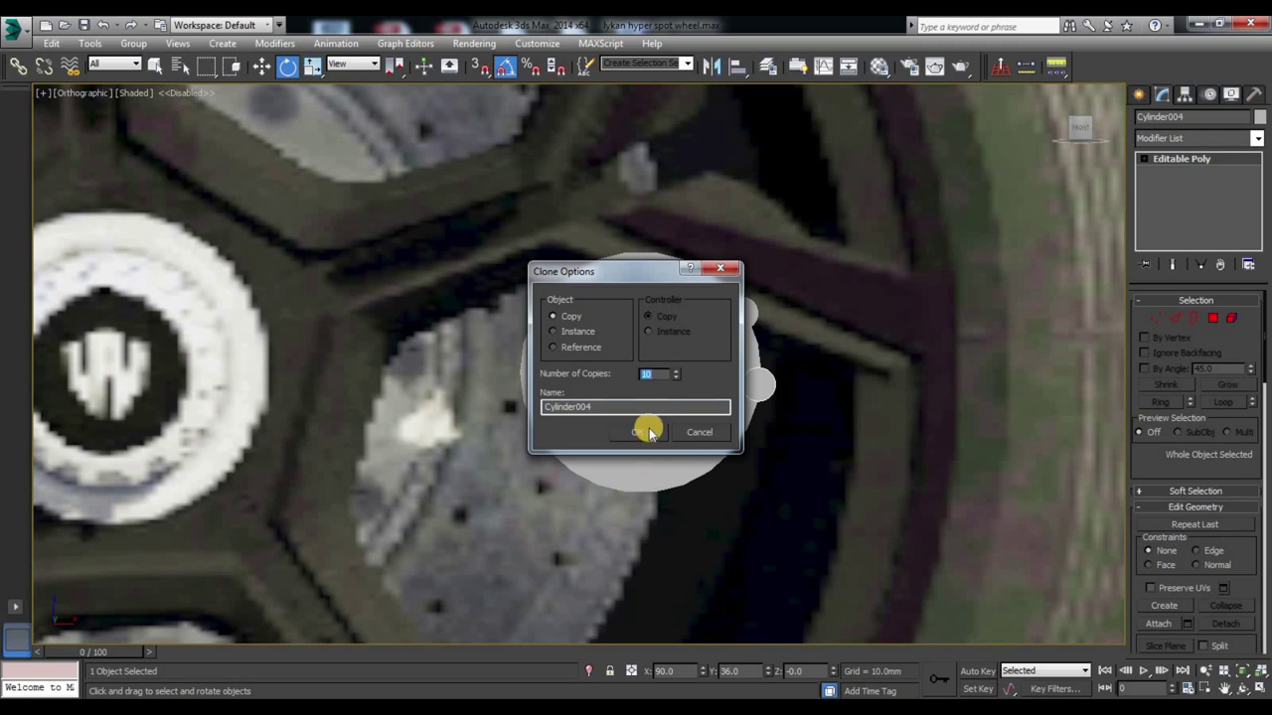
left_click(644, 430)
left_click(747, 308)
Step: Attach all ten small cylinders into one object, Cylinder012
left_click(687, 263)
left_click(1159, 623)
left_click(745, 311)
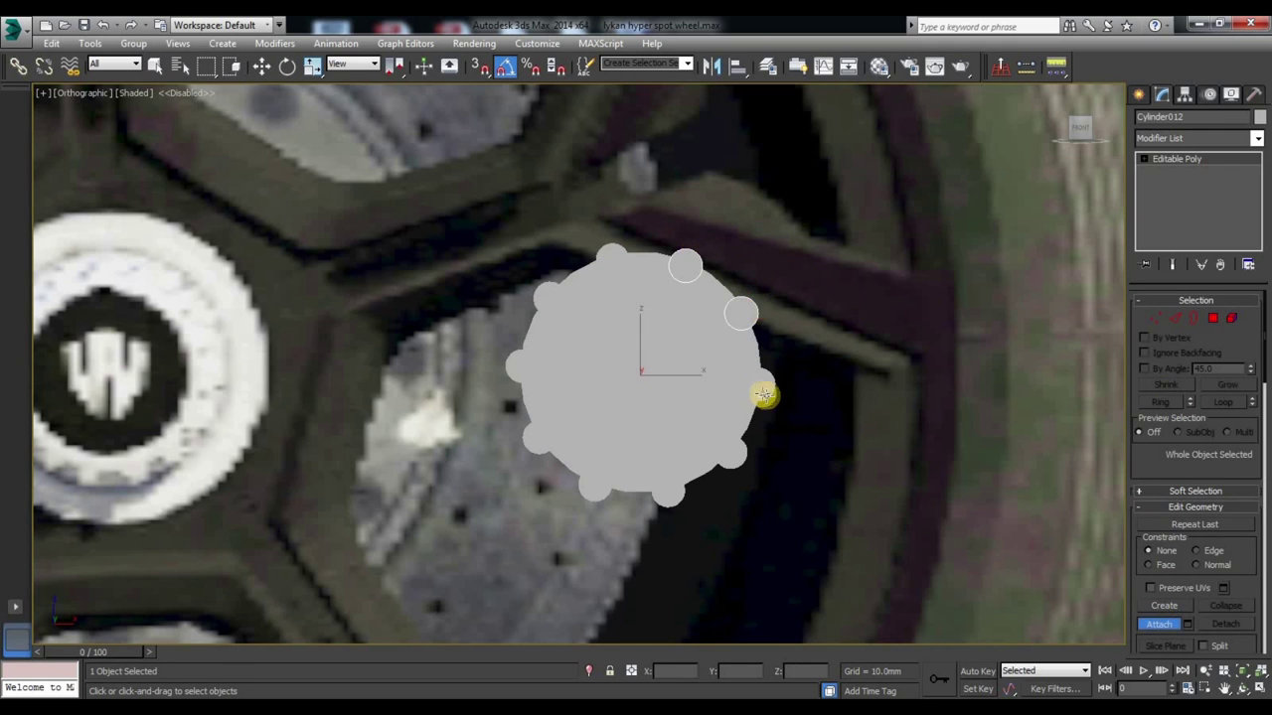
left_click(592, 493)
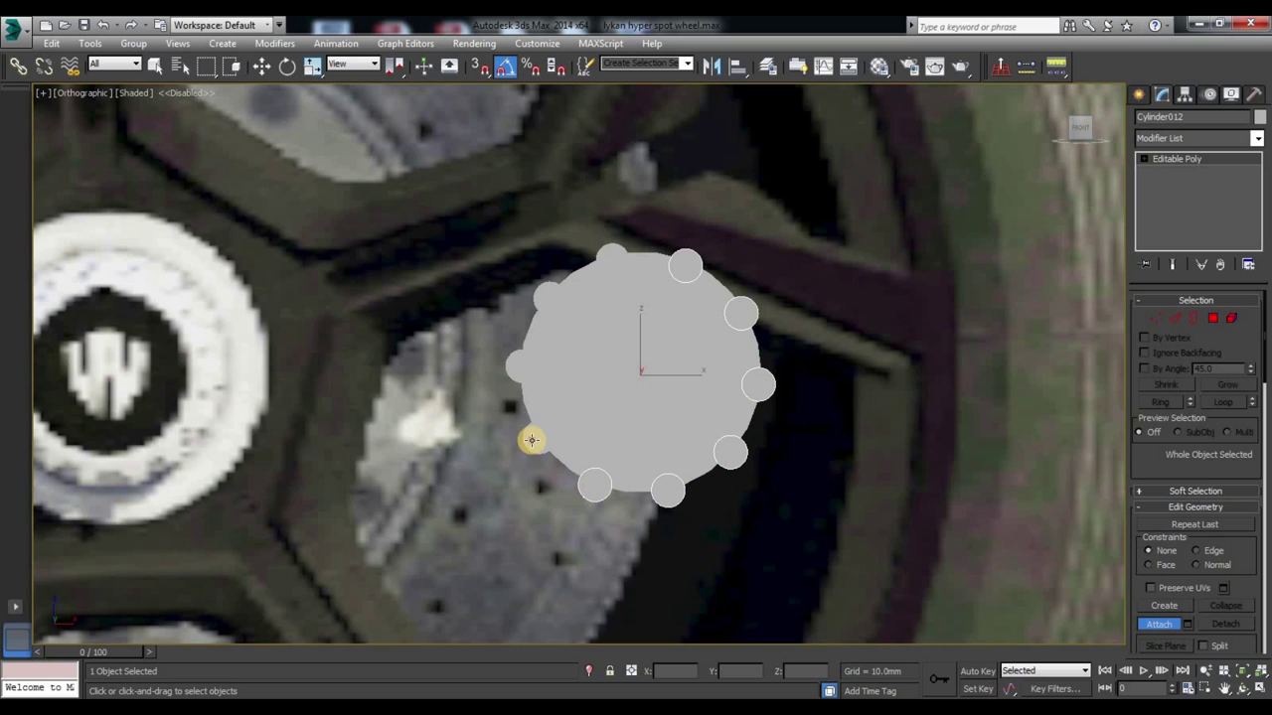
left_click(547, 301)
left_click(601, 251)
left_click(1158, 624)
left_click(673, 397)
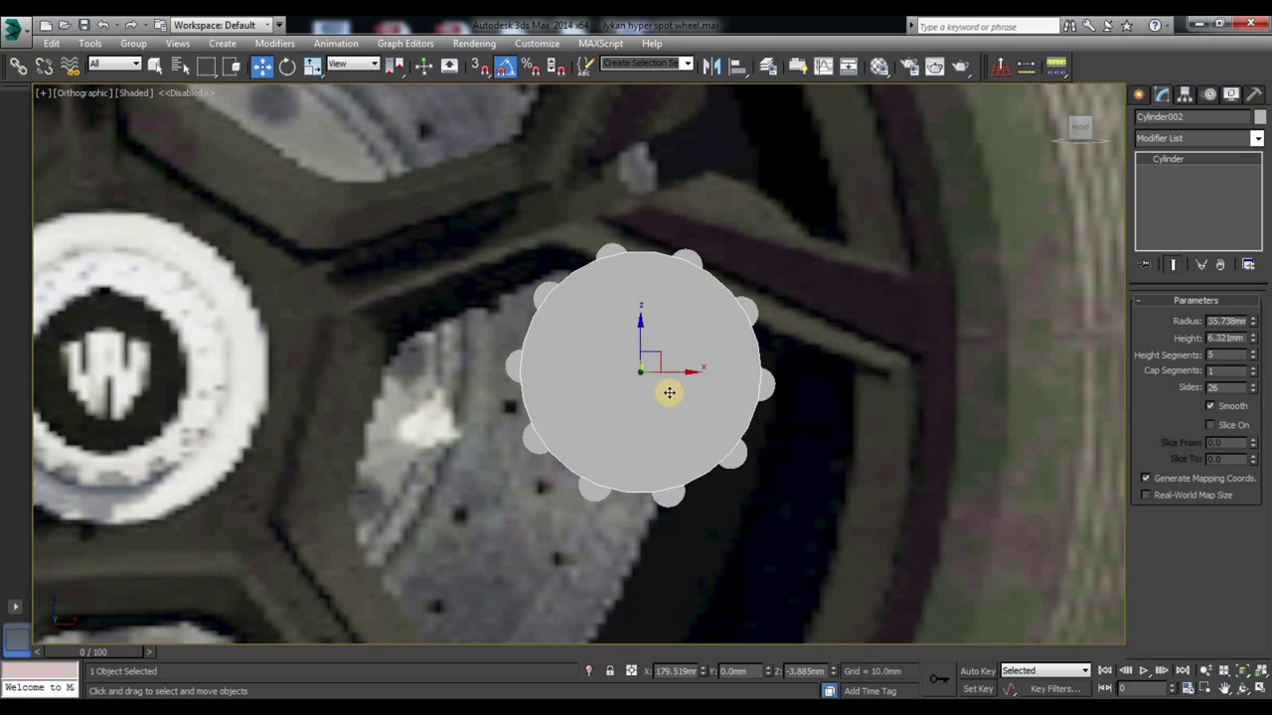
Step: Subtract the ring of small cylinders from the hub disc with a Boolean (A-B)
left_click(1140, 96)
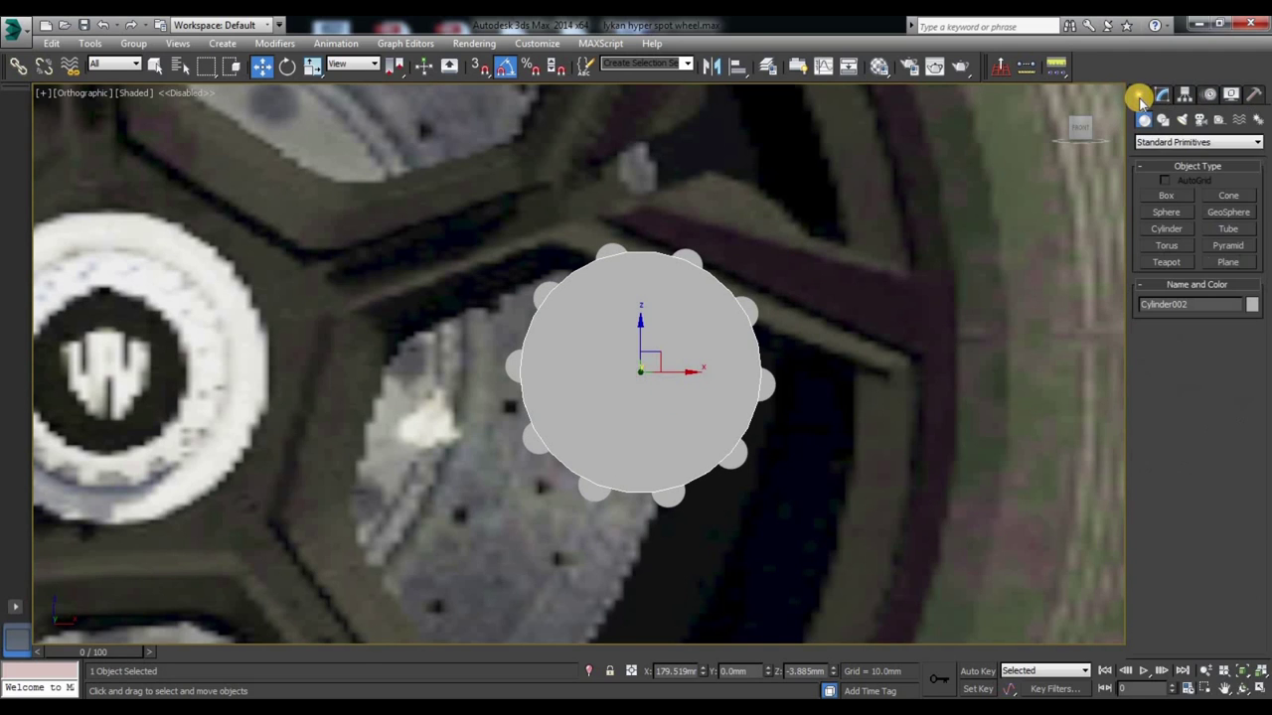
left_click(1259, 142)
left_click(1192, 159)
left_click(1249, 146)
left_click(1170, 179)
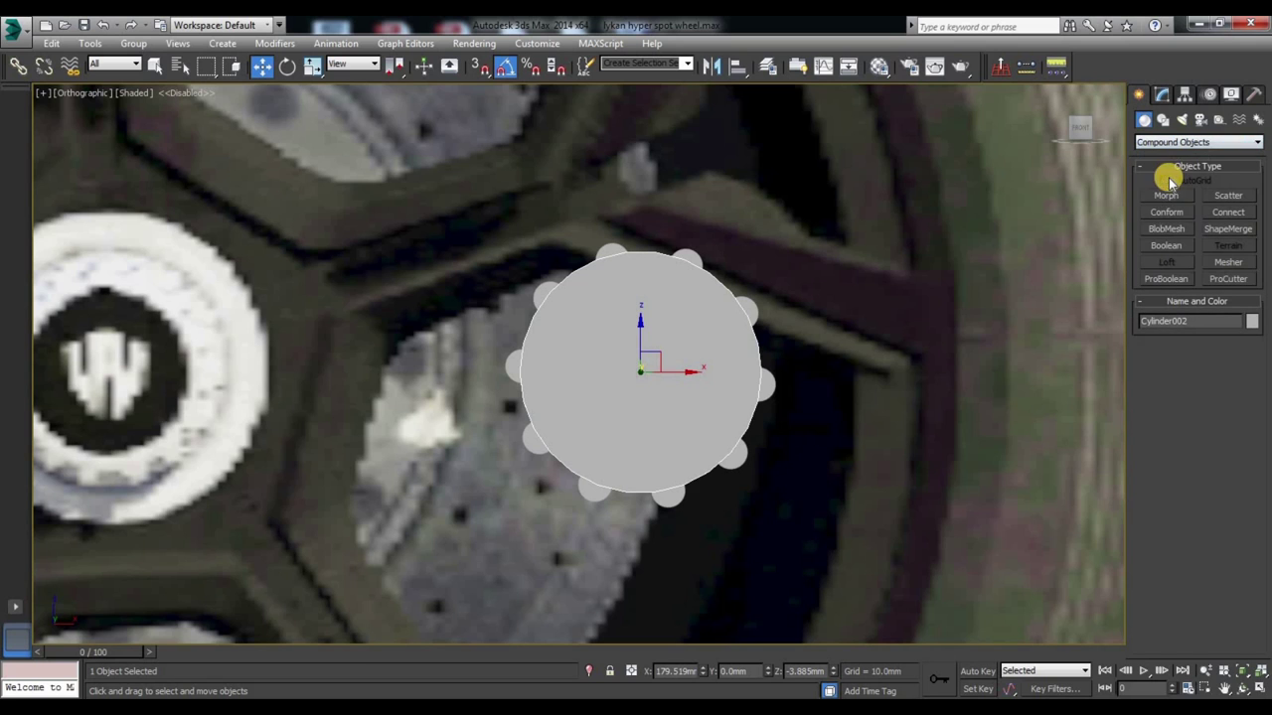
left_click(1173, 246)
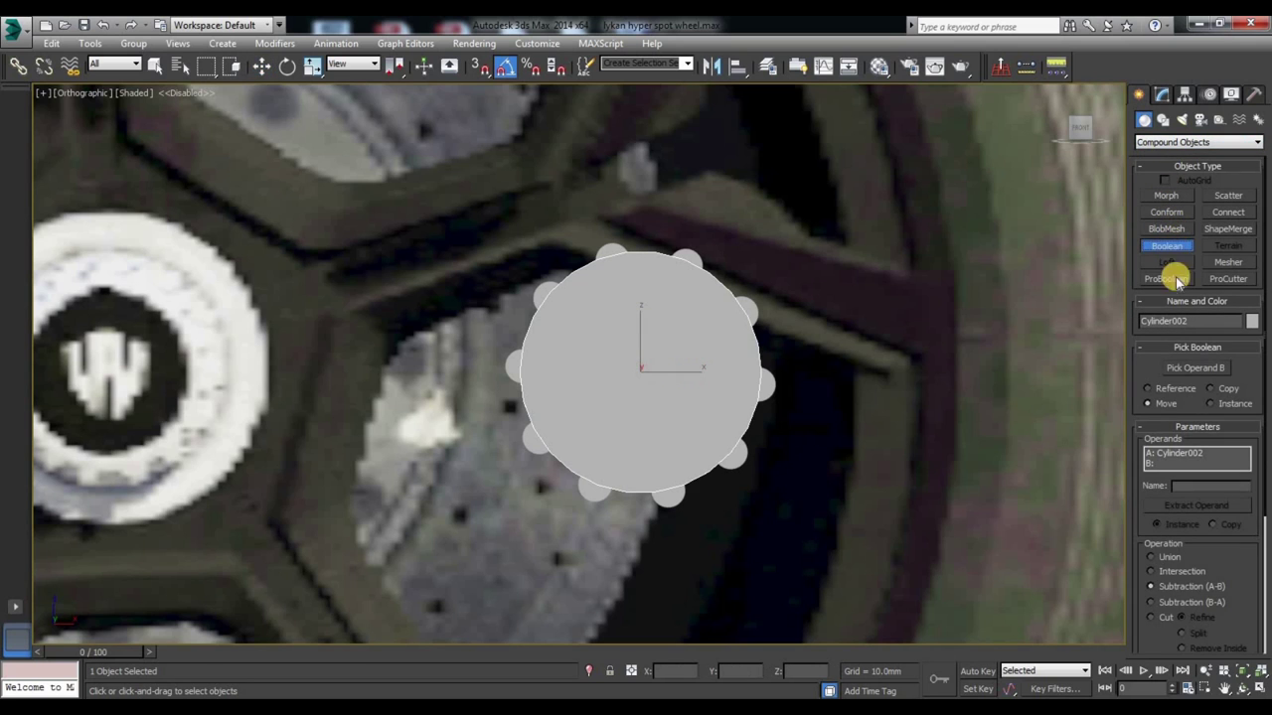
left_click(1192, 368)
left_click(688, 254)
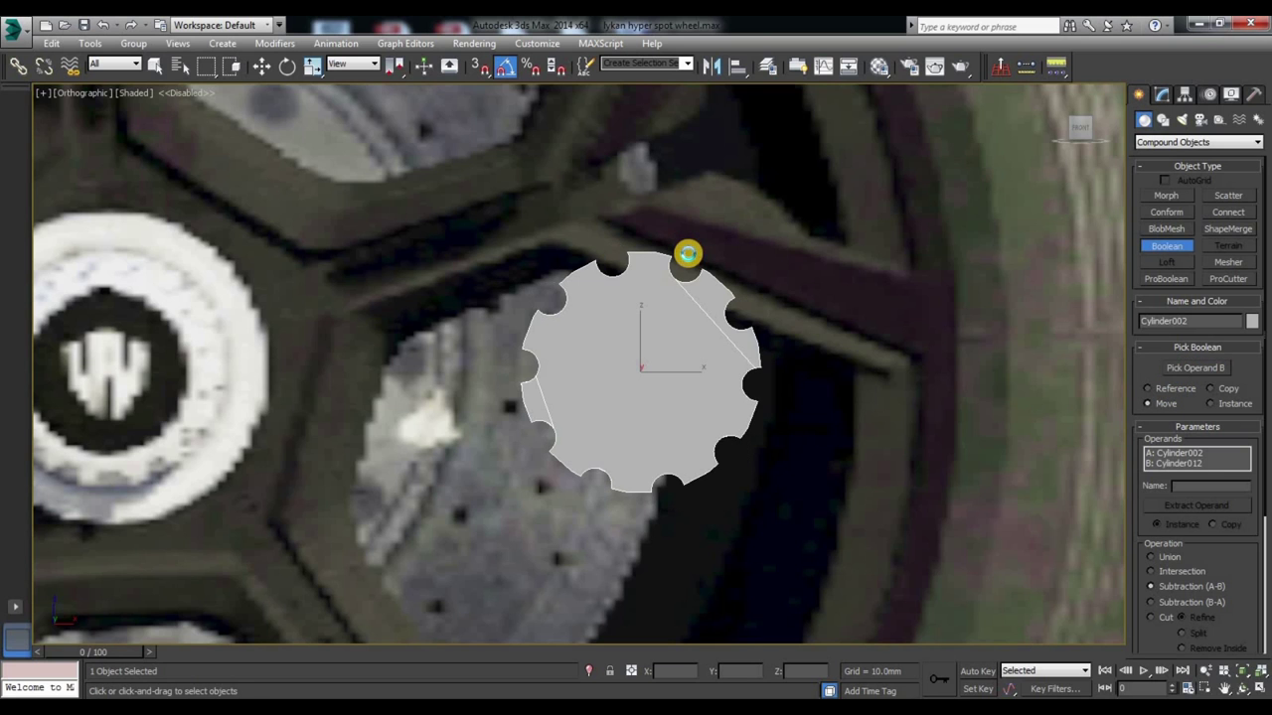
Step: Move the notched hub into the rim's centre at X 0 and Z 0
left_click_drag(412, 386, 755, 385)
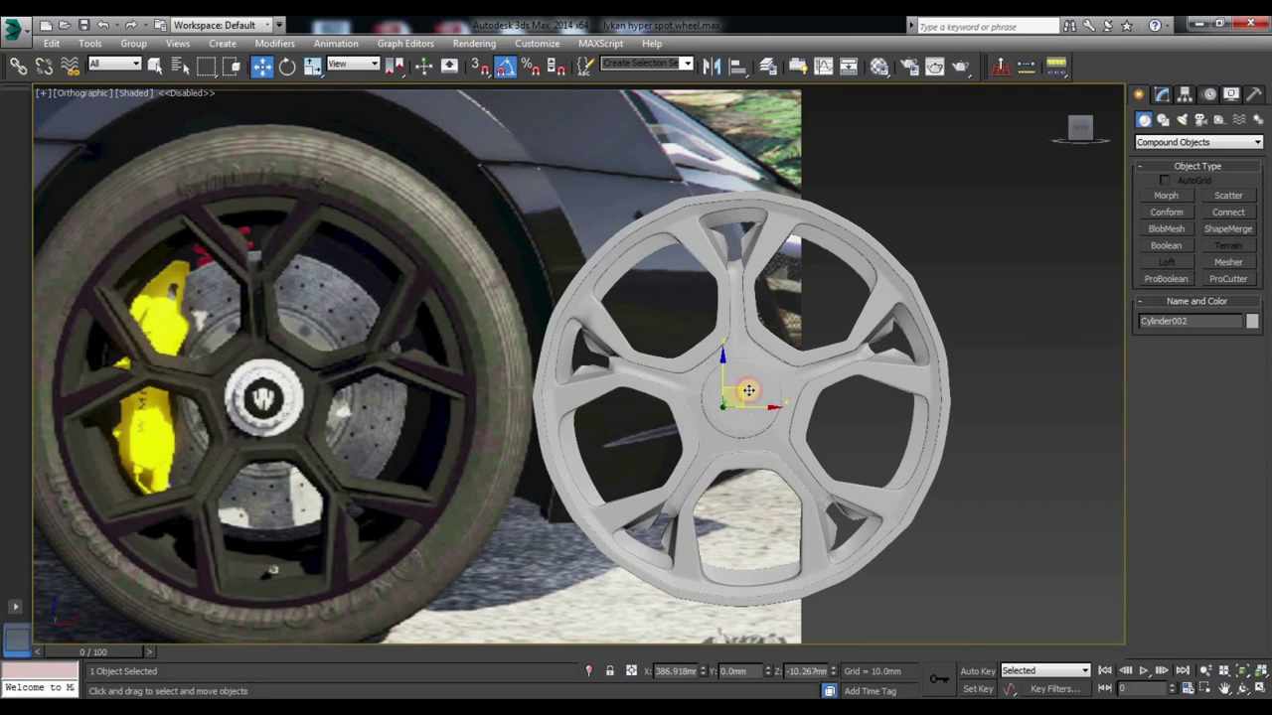
middle_click_drag(880, 452, 789, 411, "alt")
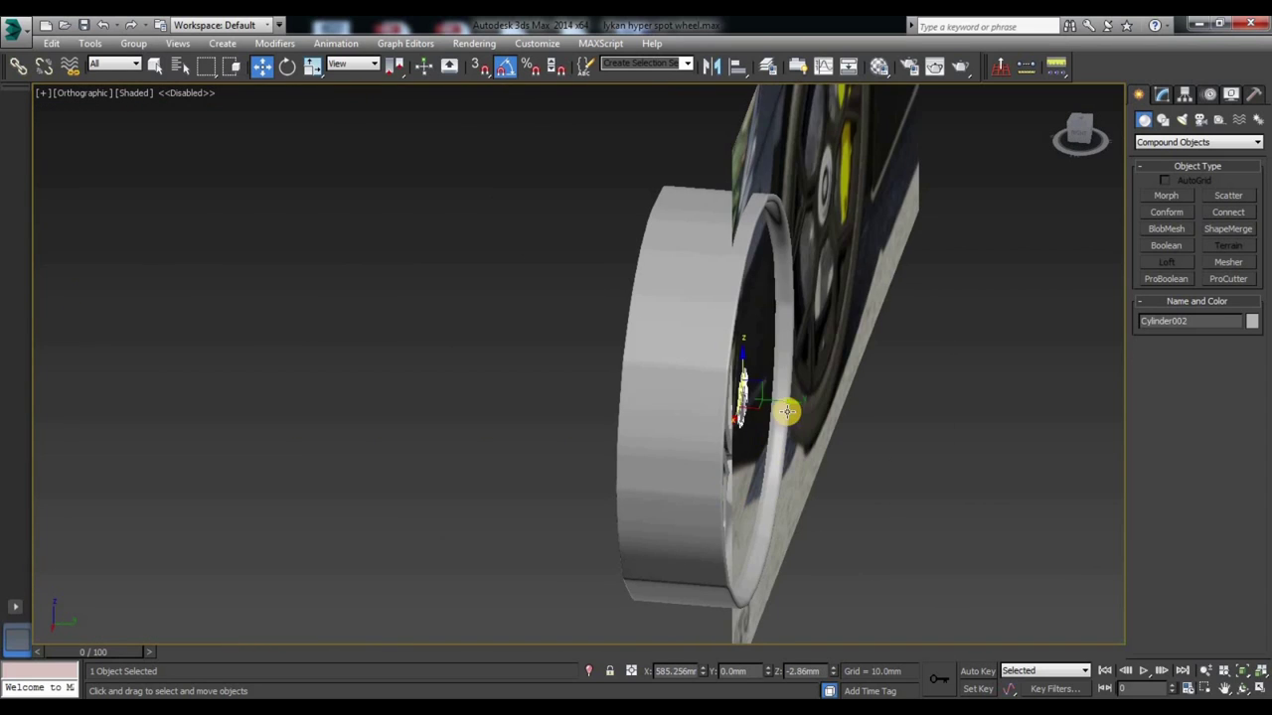
left_click_drag(795, 409, 680, 395)
middle_click_drag(679, 395, 681, 497, "alt")
scroll(656, 448, "up", 3)
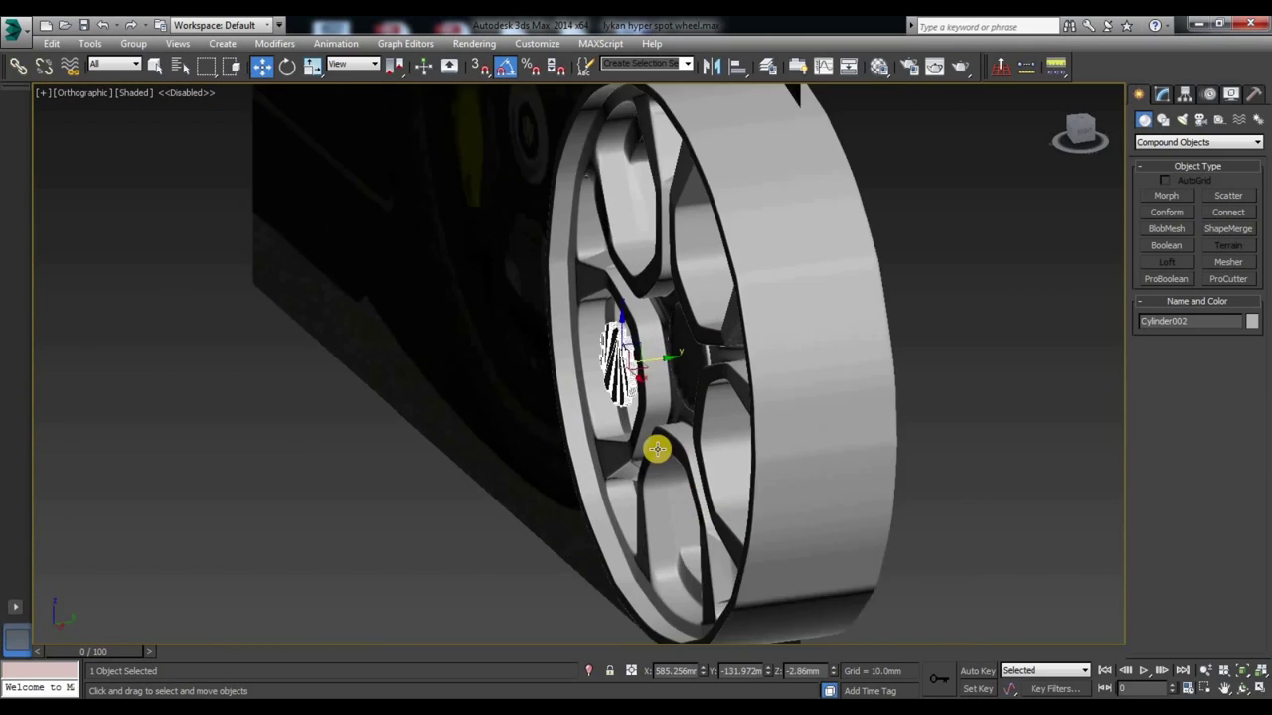
scroll(625, 411, "up", 2)
scroll(656, 396, "up", 3)
left_click(647, 320)
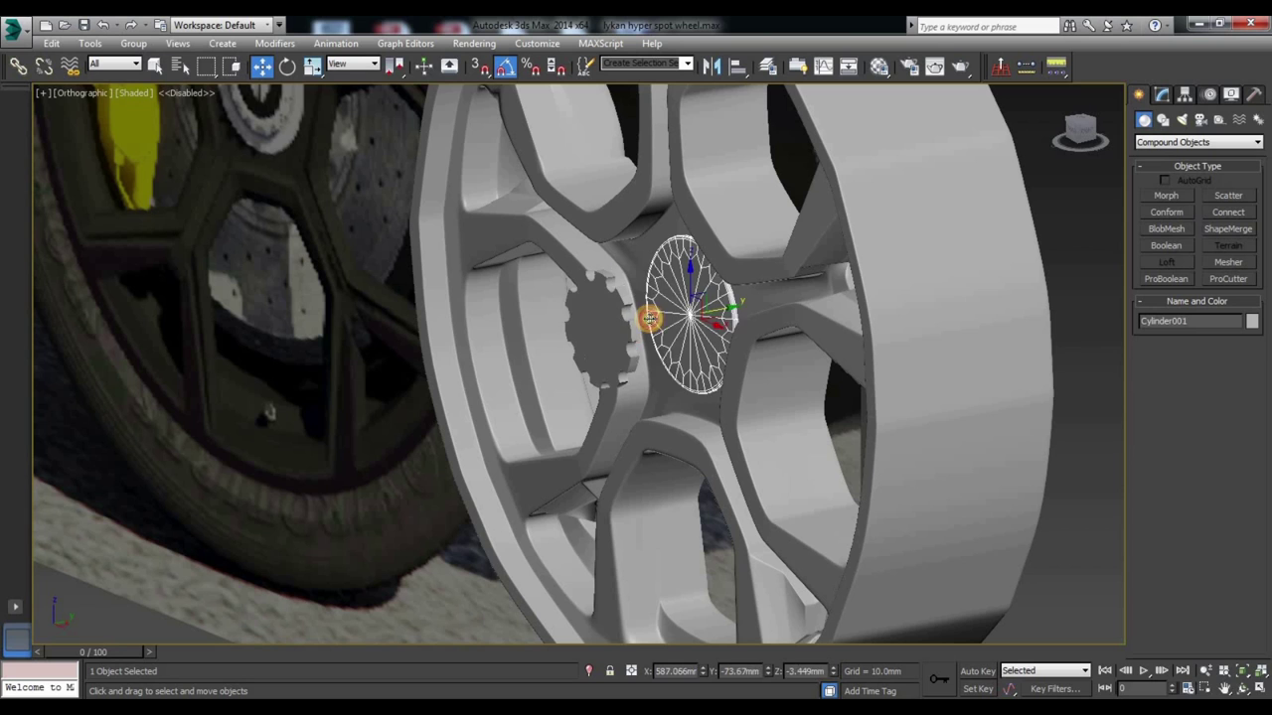
left_click(628, 331)
left_click_drag(642, 321, 729, 310)
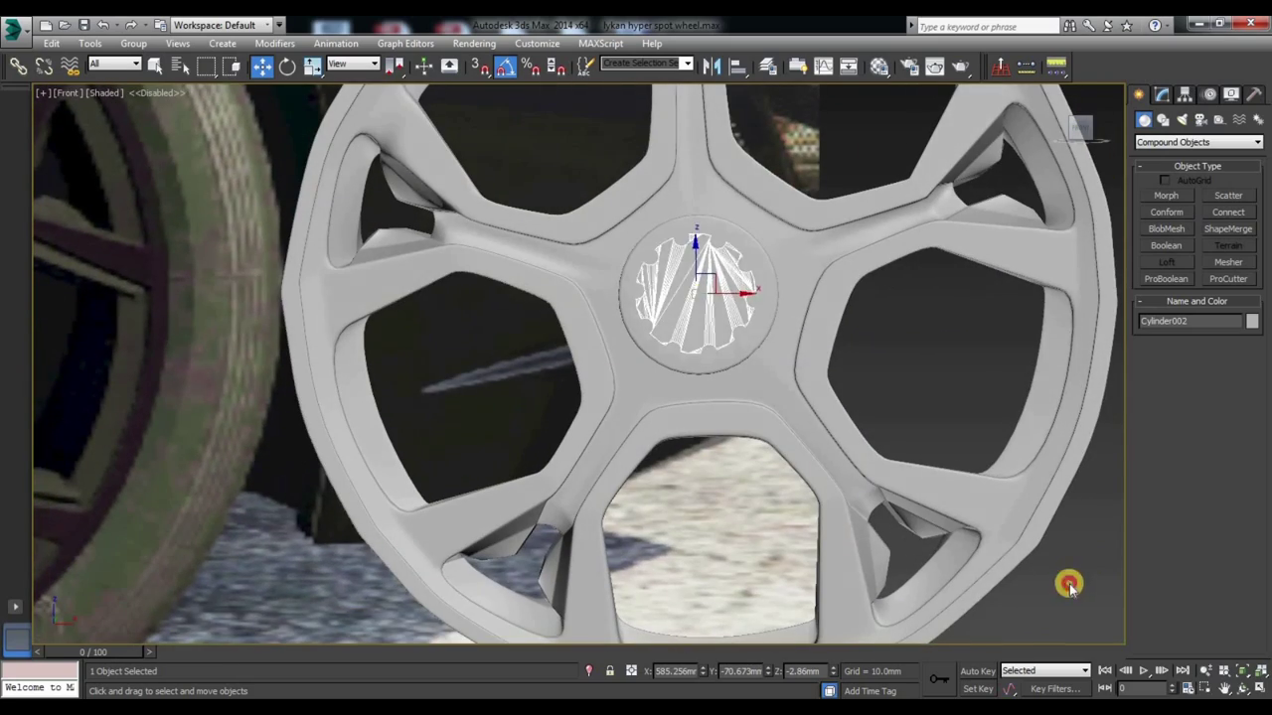
left_click(1067, 583)
mouse_move(688, 455)
middle_mouse_down("alt")
mouse_move(671, 460)
mouse_move(670, 478)
middle_mouse_up("alt")
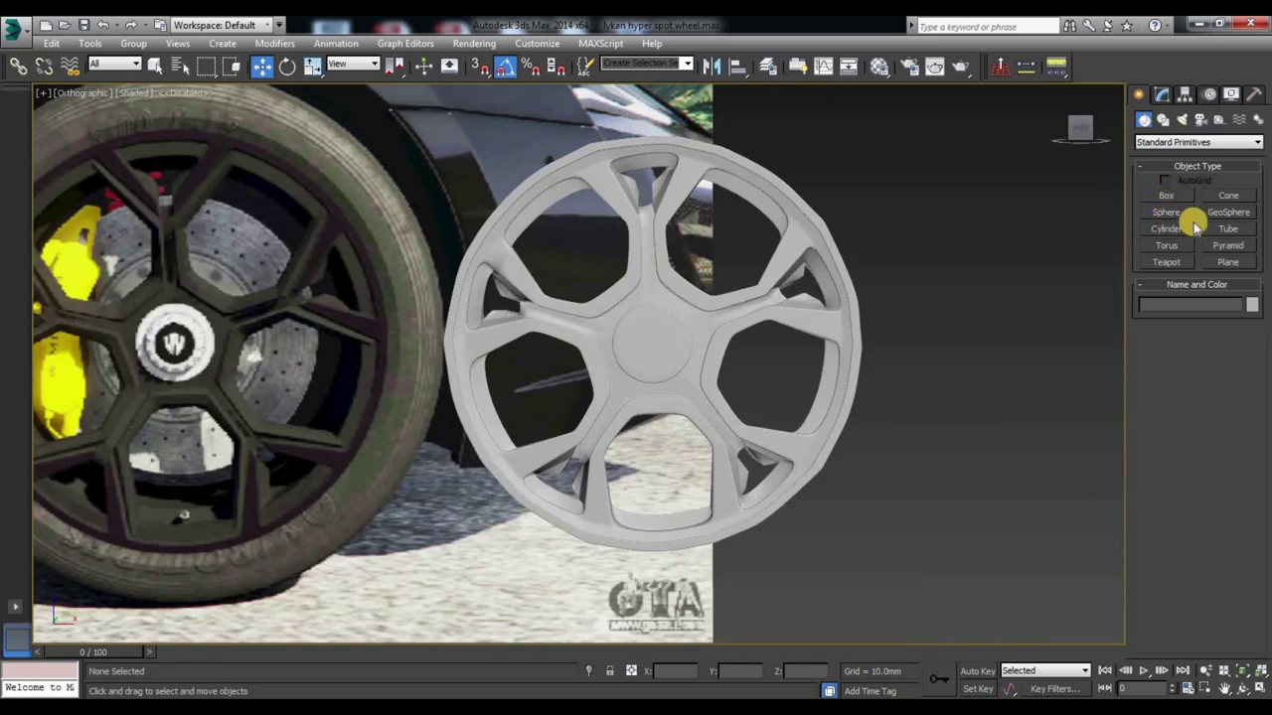
Step: Draw a cylinder of radius 22.849 mm and height 6.986 mm in Front view
left_click(1173, 229)
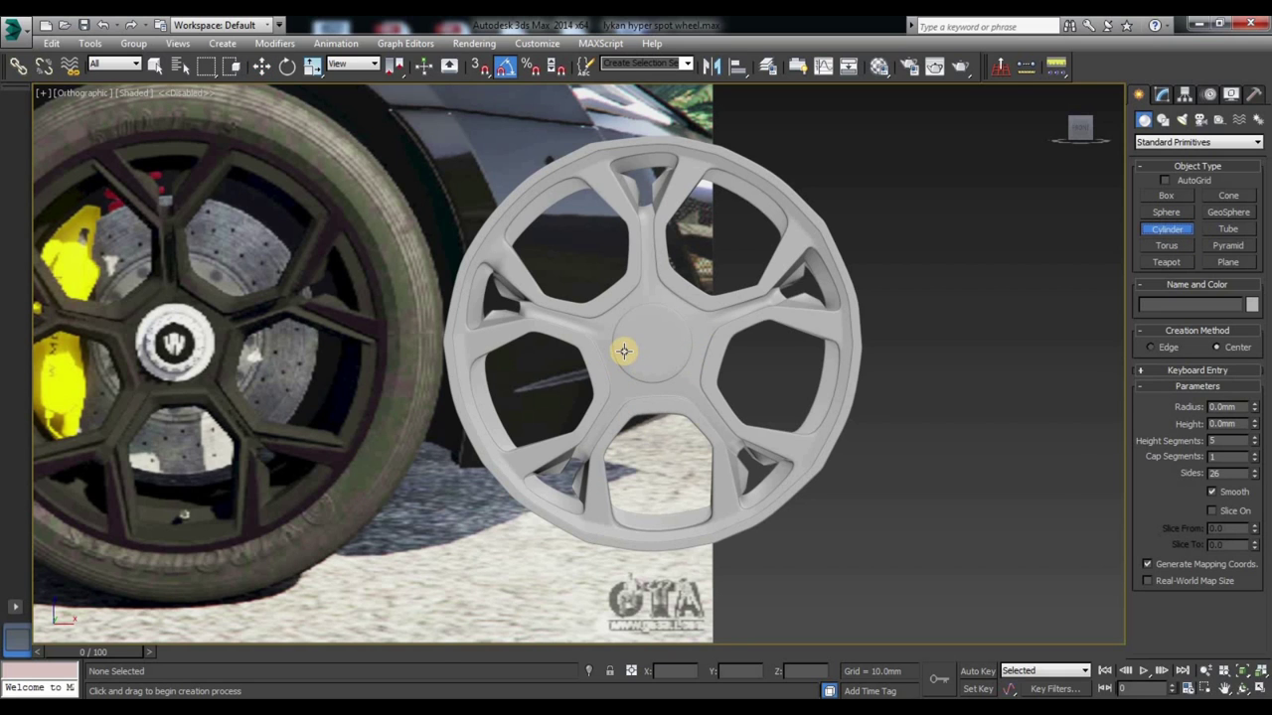
scroll(623, 350, "up", 3)
key("f")
scroll(354, 236, "down", 2)
mouse_move(425, 253)
left_mouse_down()
mouse_move(390, 210)
mouse_move(341, 183)
left_mouse_up()
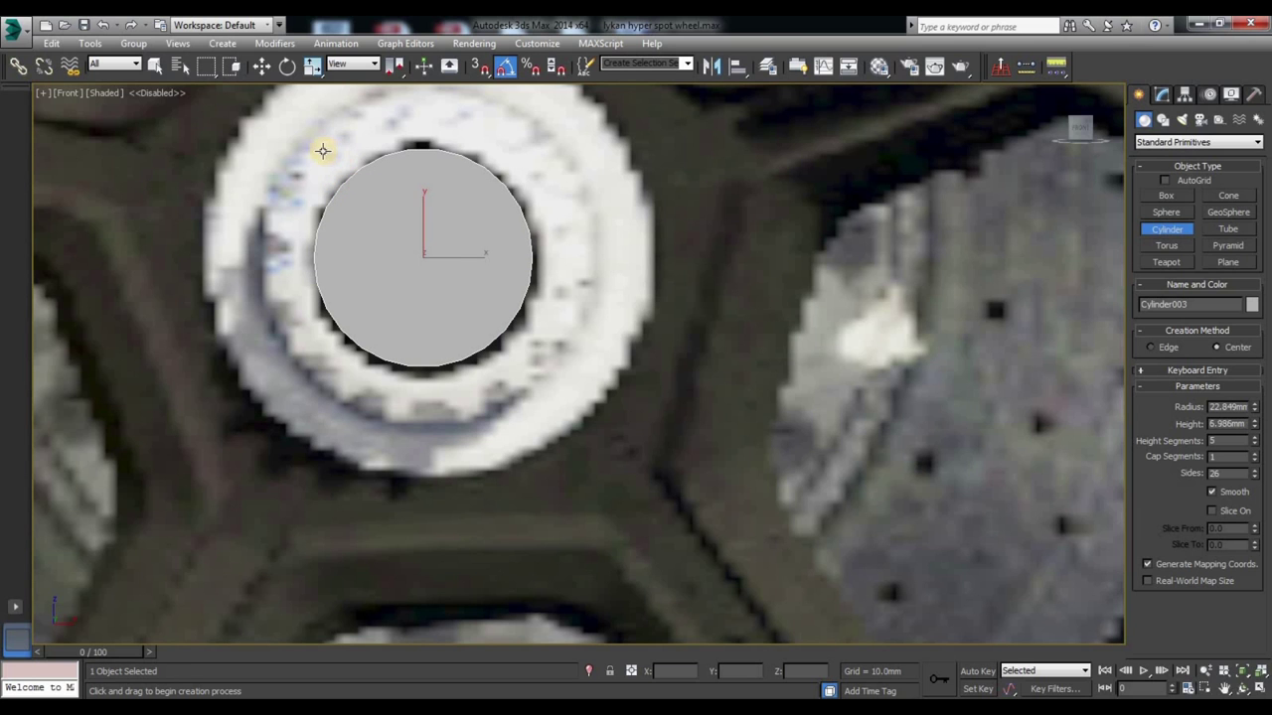
key("w")
Step: Move the new cylinder into the centre of the notched hub disc
scroll(369, 400, "down", 5)
left_click_drag(365, 386, 832, 394)
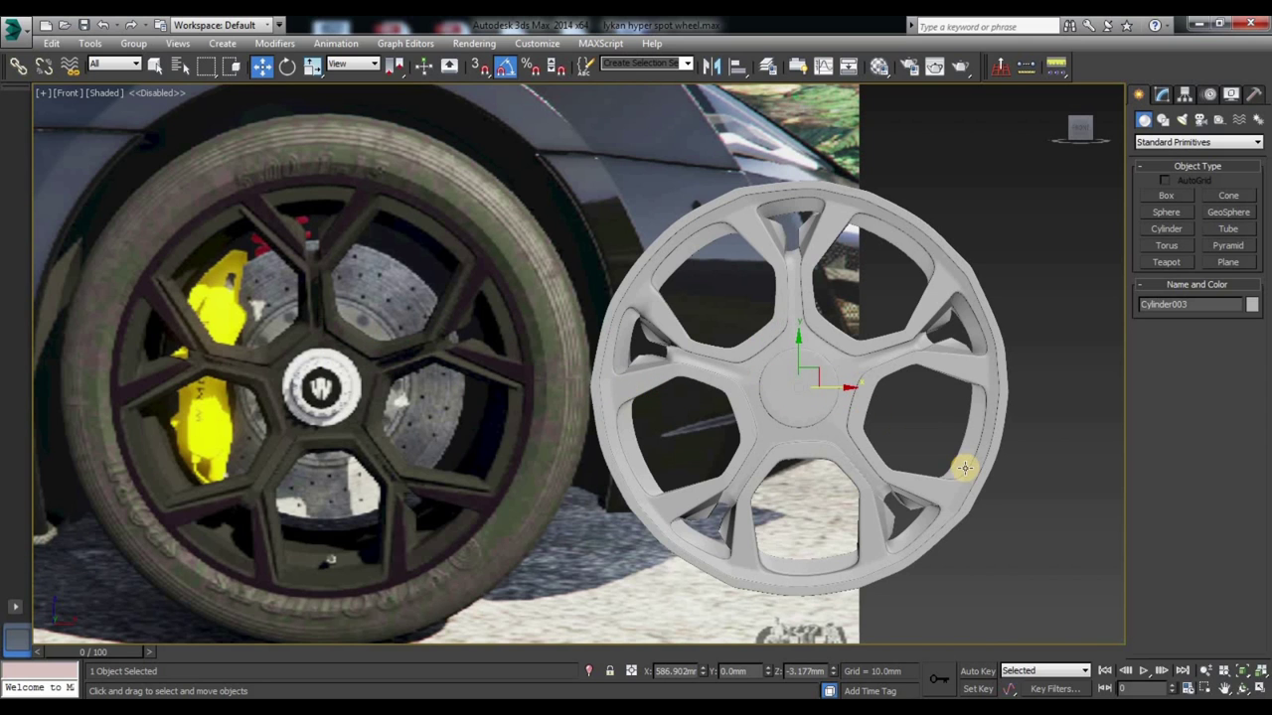
middle_click_drag(964, 468, 744, 446, "alt")
left_click_drag(845, 394, 722, 381)
mouse_move(721, 381)
middle_mouse_down("alt")
mouse_move(735, 469)
mouse_move(680, 394)
middle_mouse_up("alt")
scroll(680, 394, "up", 5)
left_click_drag(664, 332, 918, 333)
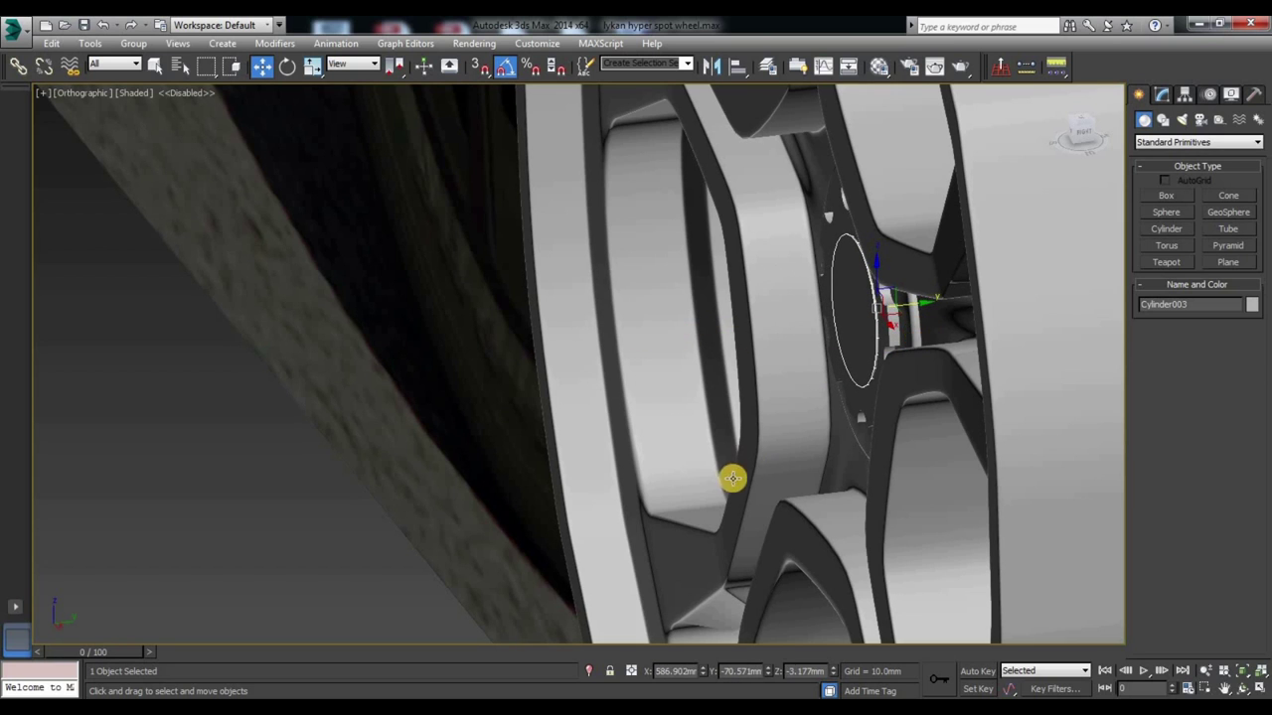
middle_click_drag(733, 477, 818, 417, "alt")
scroll(659, 304, "down", 5)
scroll(646, 328, "up", 8)
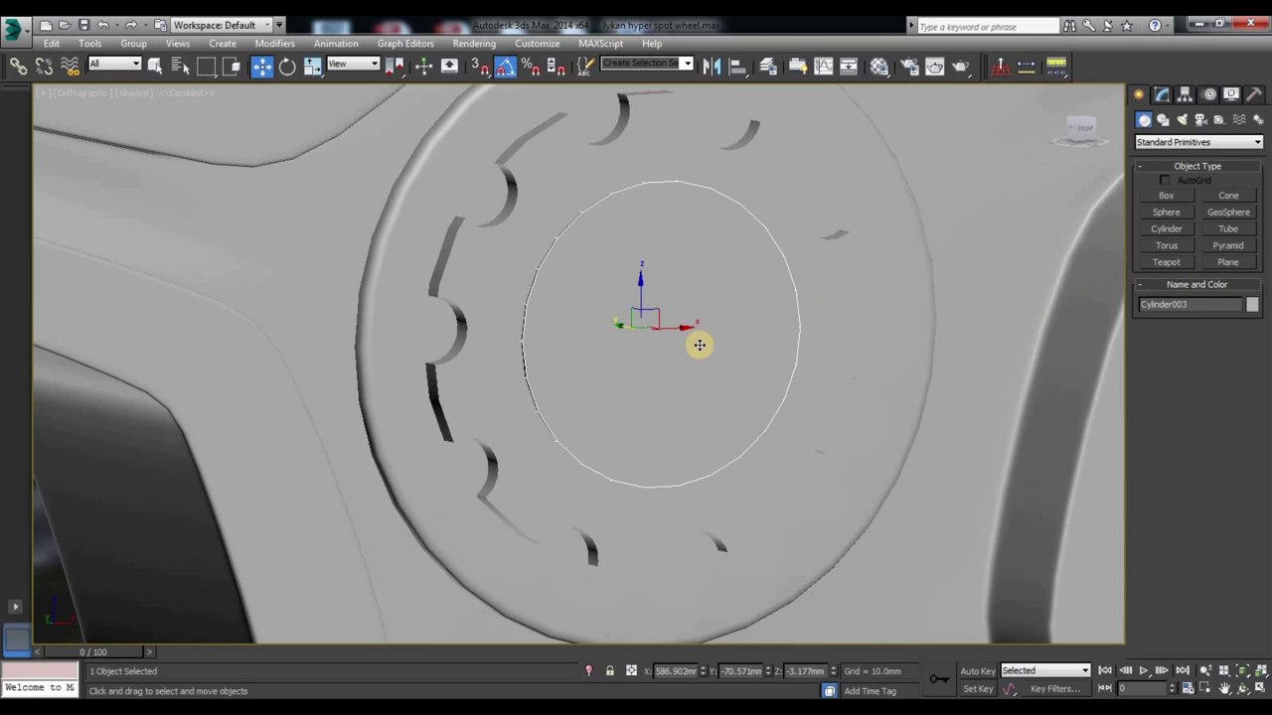
Step: Convert the cap to Editable Poly and inset its front face by 1.353 mm
right_click(665, 340)
left_click(842, 500)
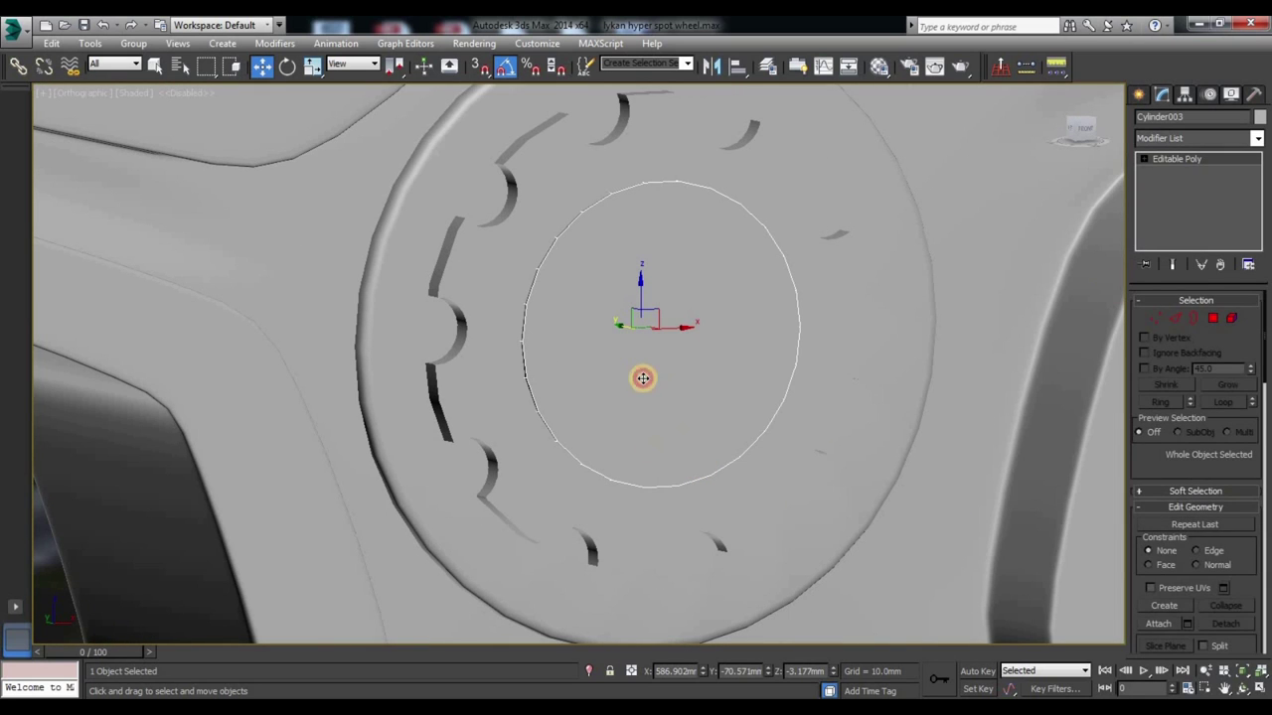
left_click(1212, 318)
left_click(624, 384)
right_click(620, 382)
left_click(458, 465)
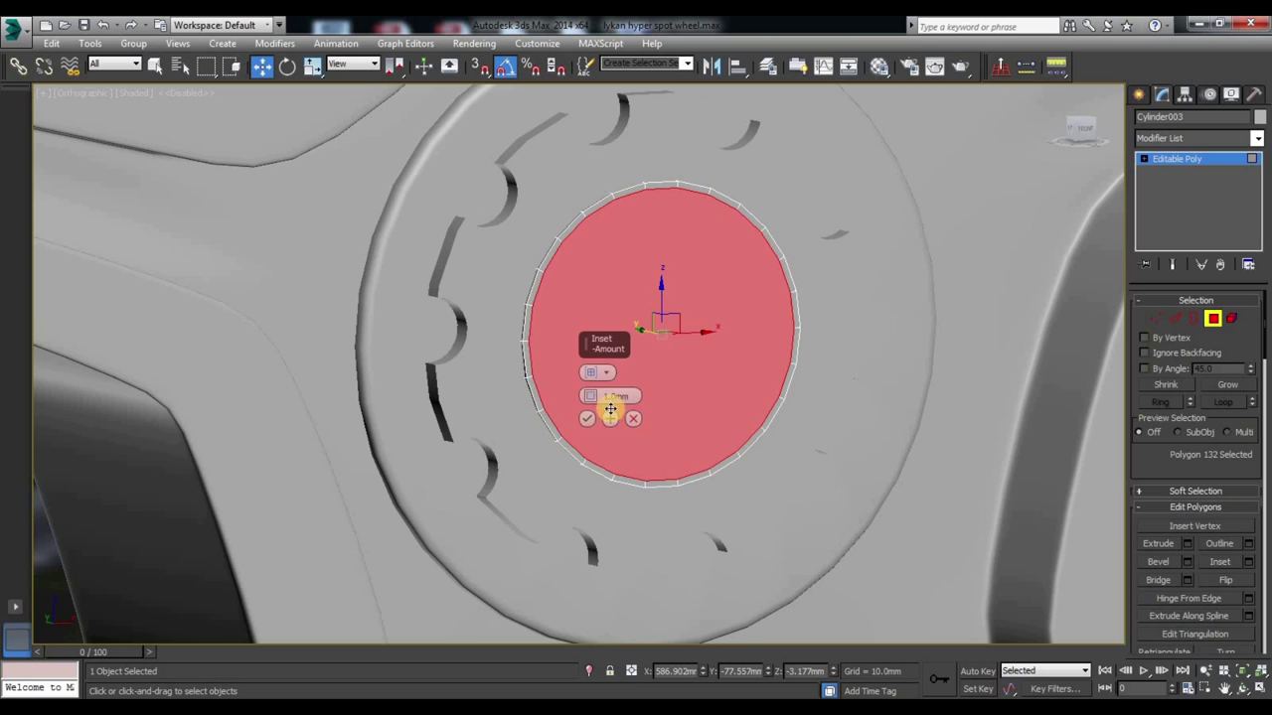
left_click_drag(591, 397, 592, 396)
left_click(586, 419)
Step: Inset the face again by 2.176 mm and push it slightly into the cap
right_click(602, 398)
left_click(425, 447)
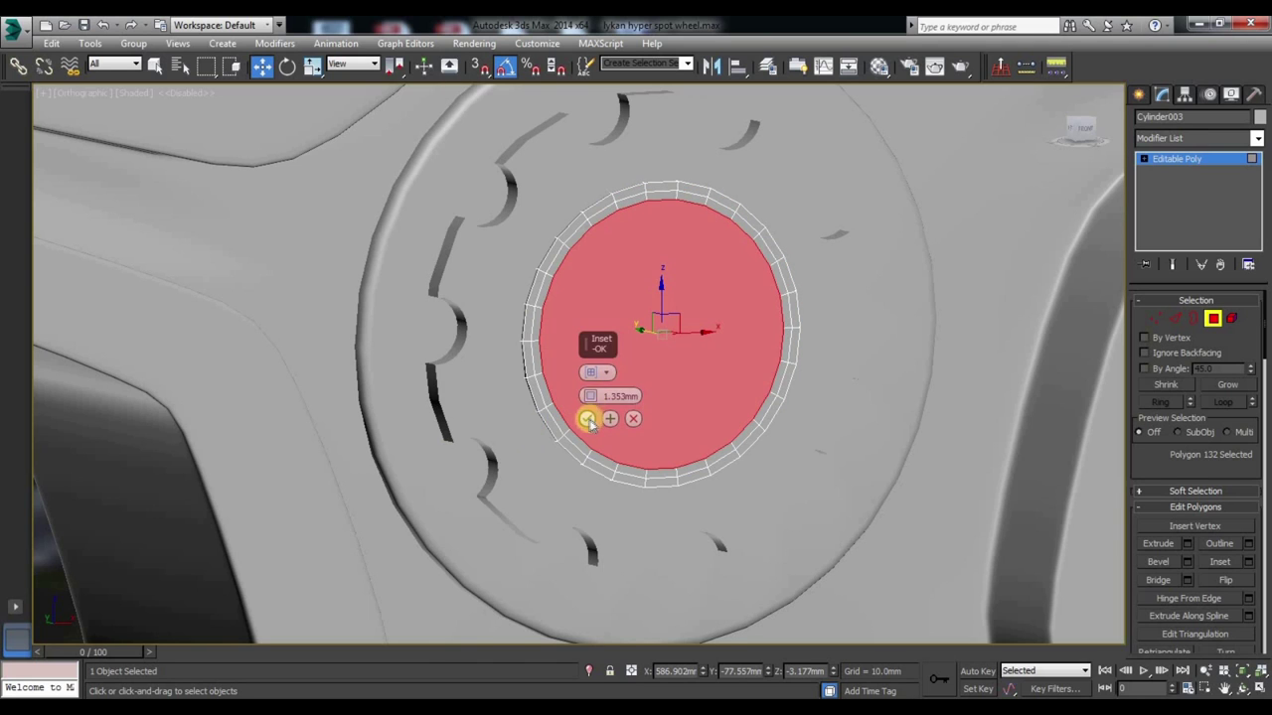
left_click_drag(591, 397, 597, 383)
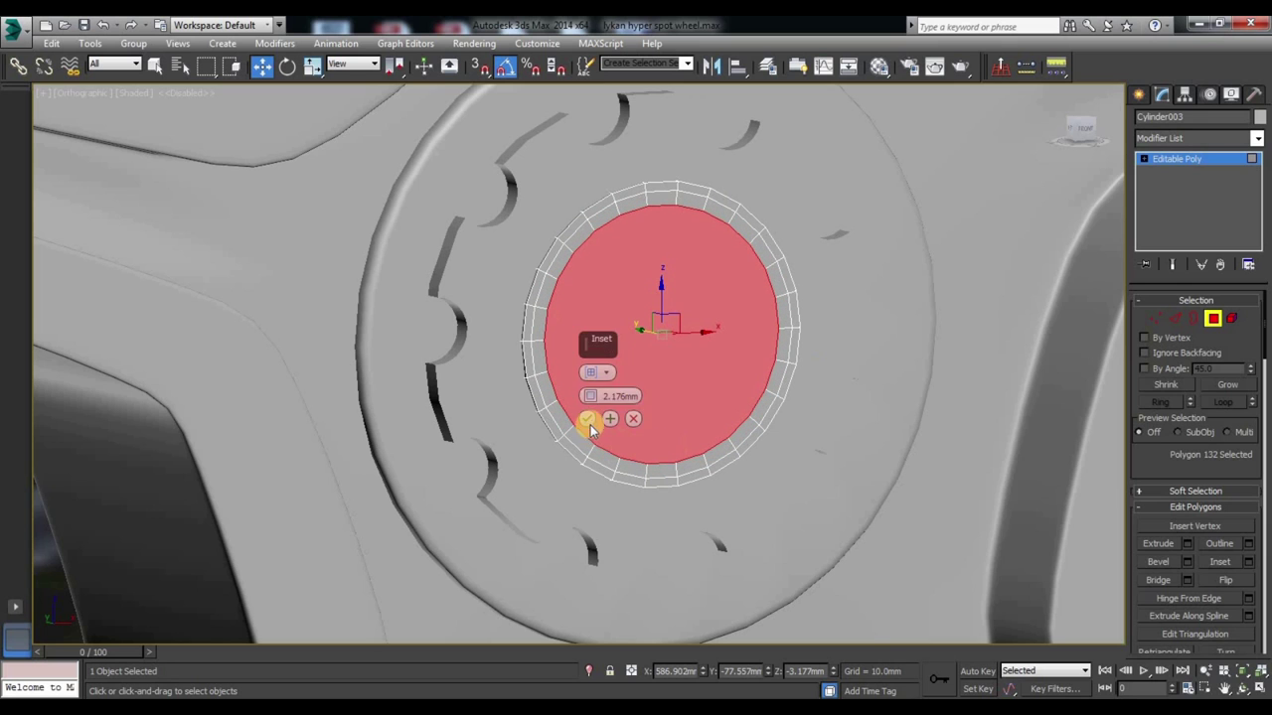
left_click(586, 419)
middle_click_drag(659, 463, 685, 459, "alt")
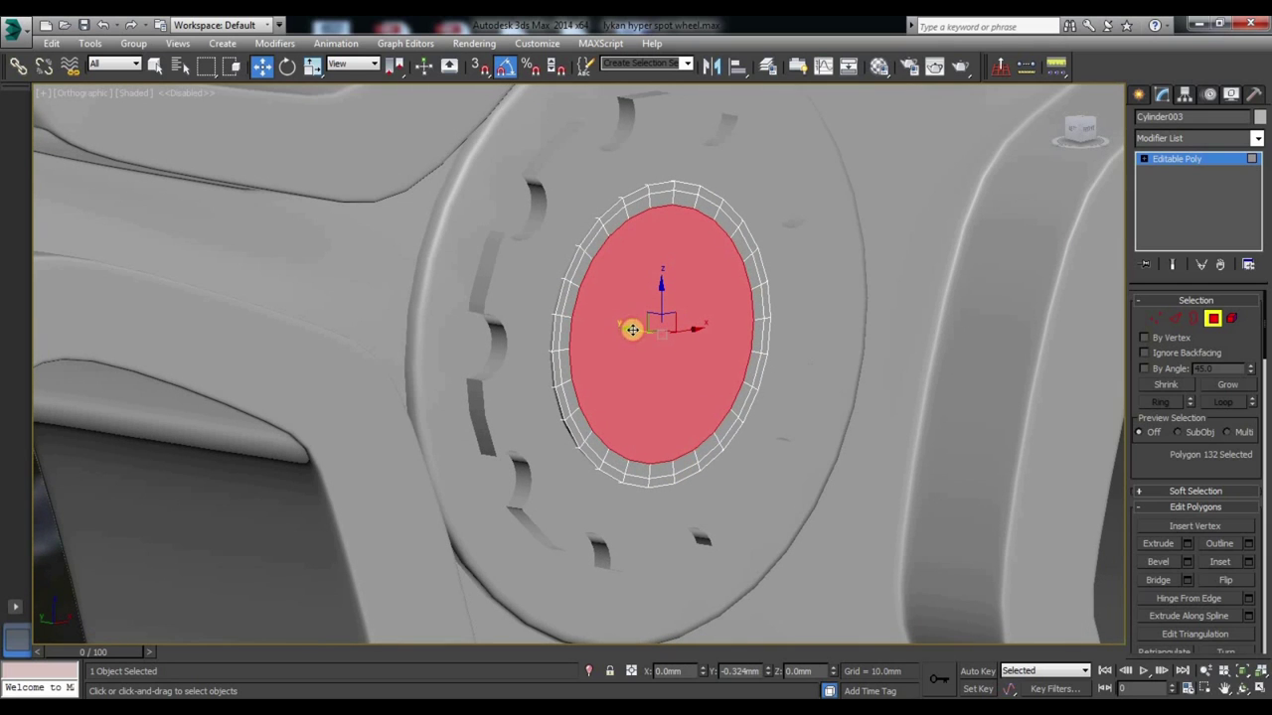
left_click_drag(632, 330, 634, 330)
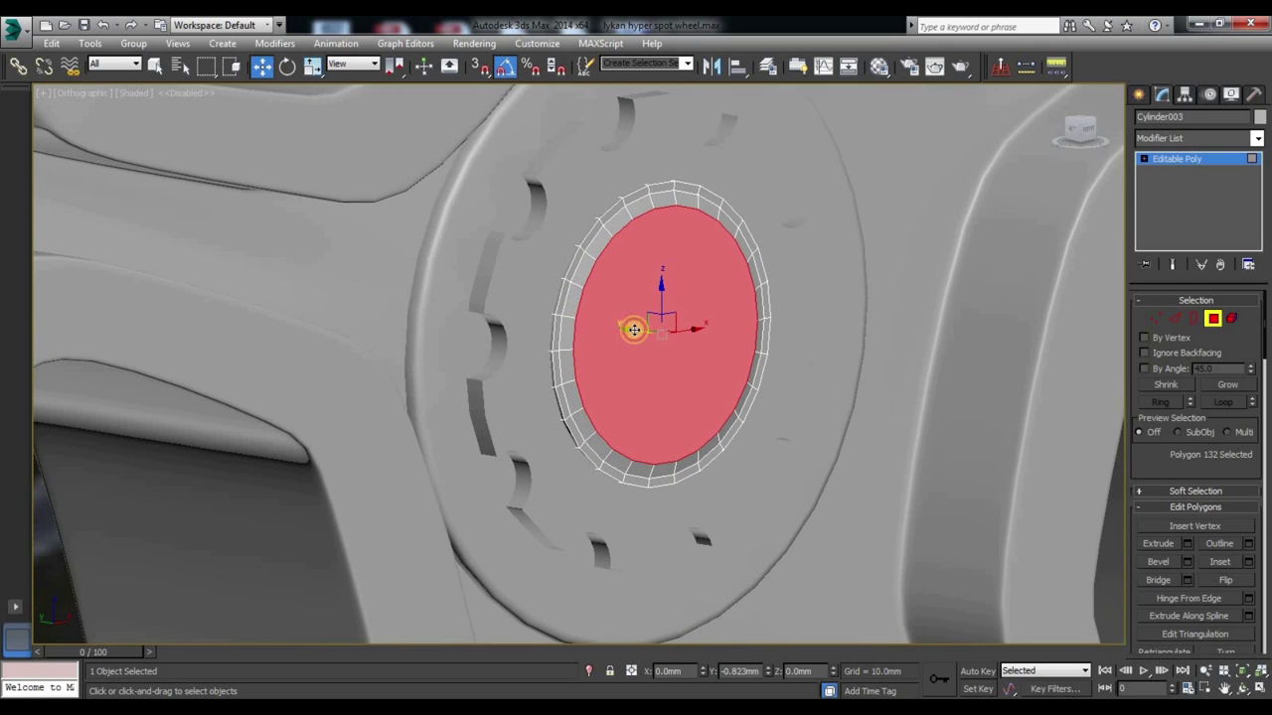
Step: Nudge the edge loop around the inset ring slightly inward
left_click(1174, 318)
double_click(561, 340)
scroll(608, 335, "up", 4)
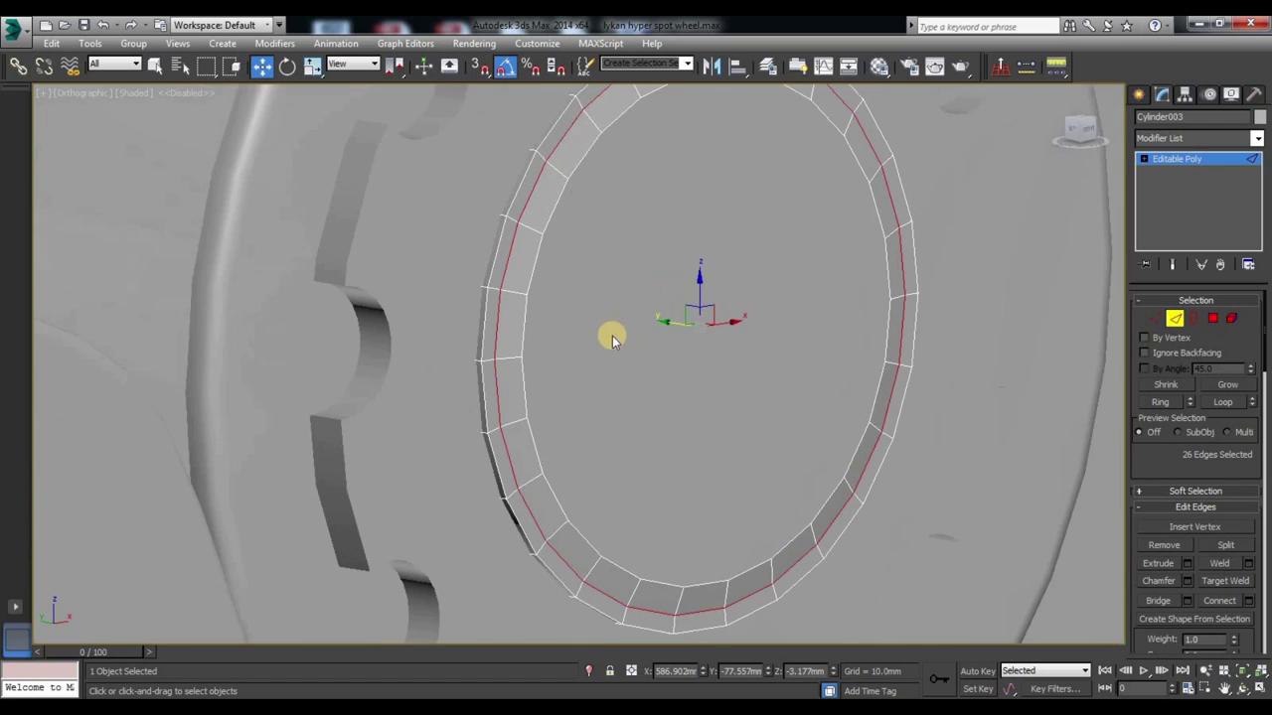
left_click_drag(669, 323, 672, 323)
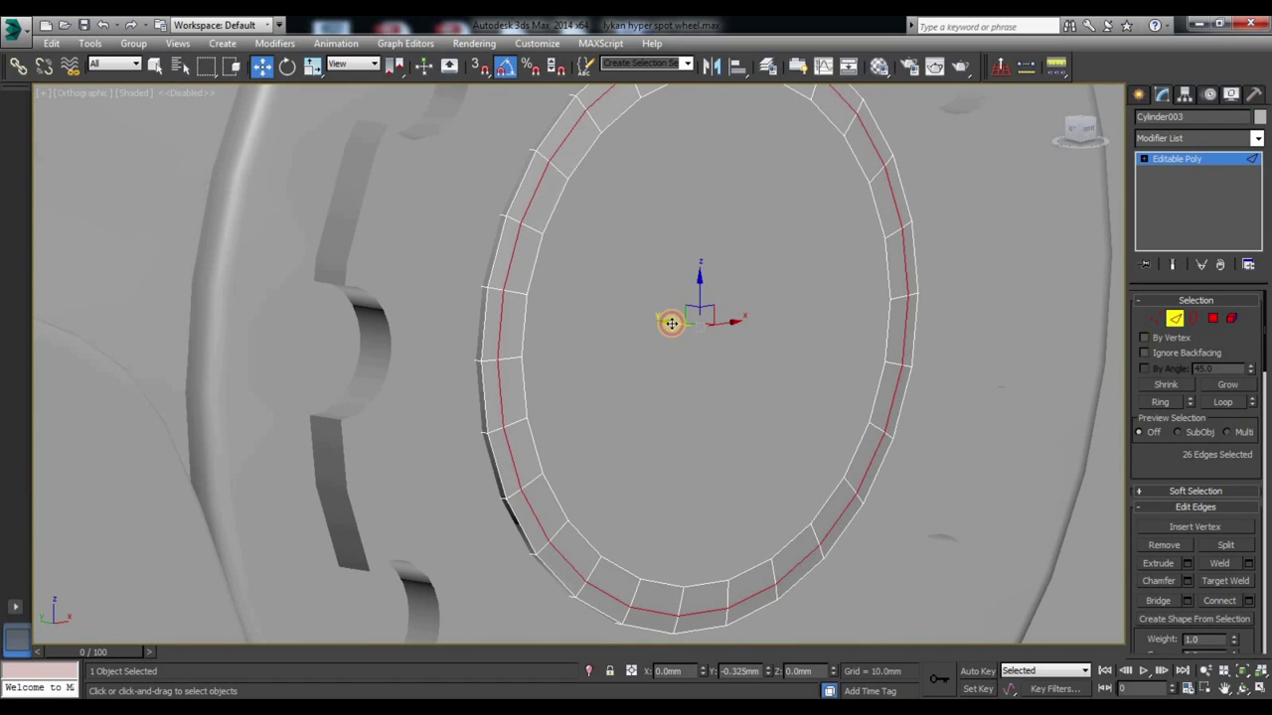
left_click(872, 340)
Step: Add a TurboSmooth modifier at 1 iteration to the centre cap
left_click(1256, 139)
scroll(1230, 159, "down", 15)
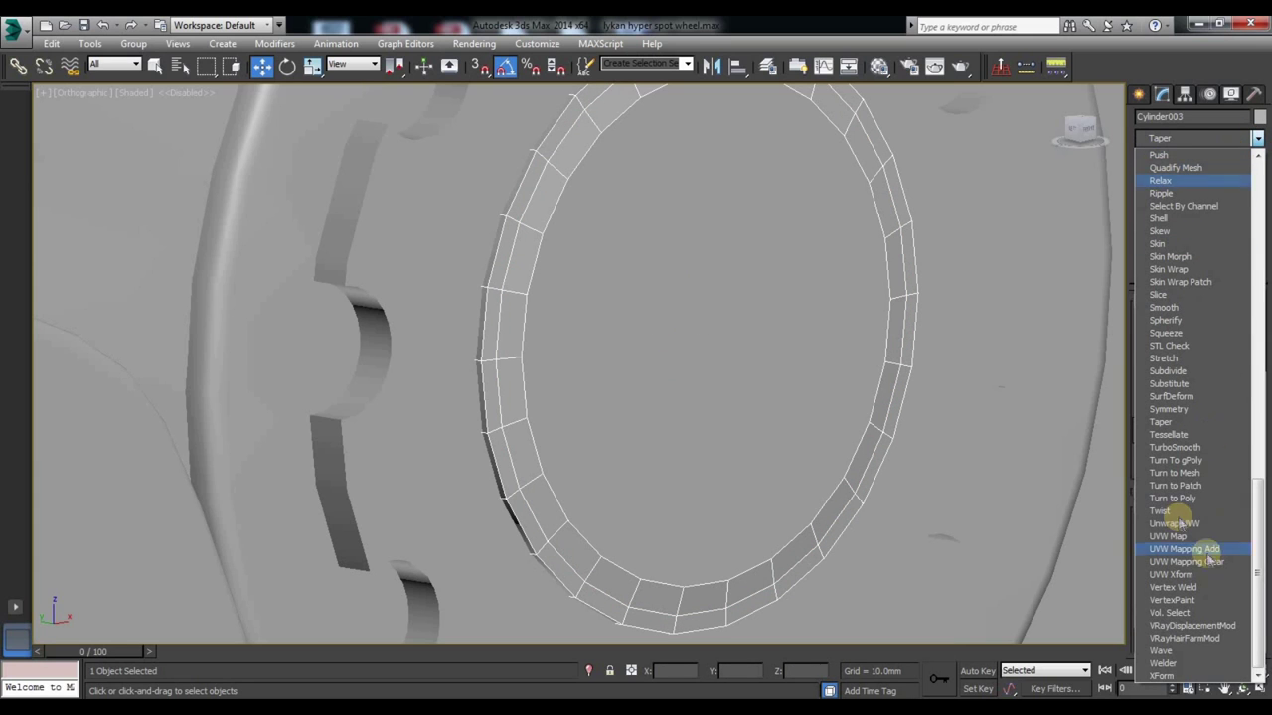
left_click(1175, 447)
scroll(747, 491, "down", 3)
scroll(690, 398, "down", 3)
scroll(691, 397, "down", 3)
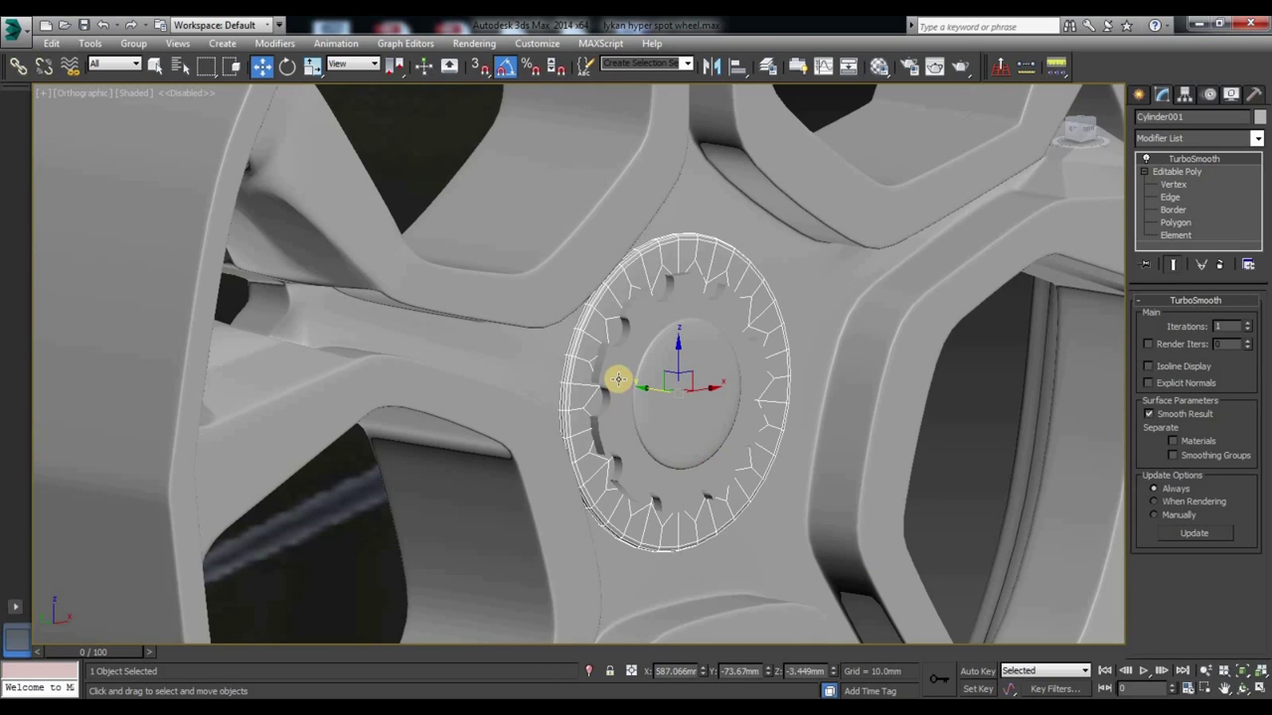
scroll(618, 378, "up", 3)
left_click(685, 412)
scroll(692, 386, "up", 3)
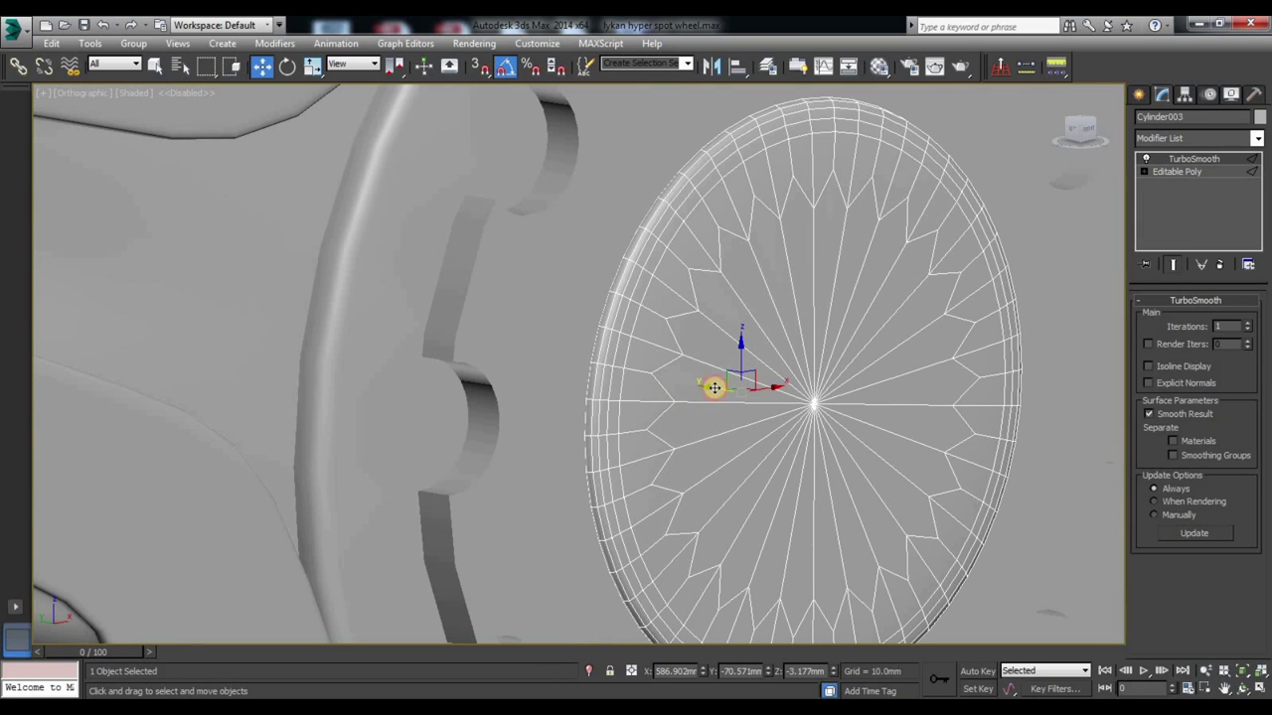
left_click(236, 321)
scroll(490, 386, "down", 4)
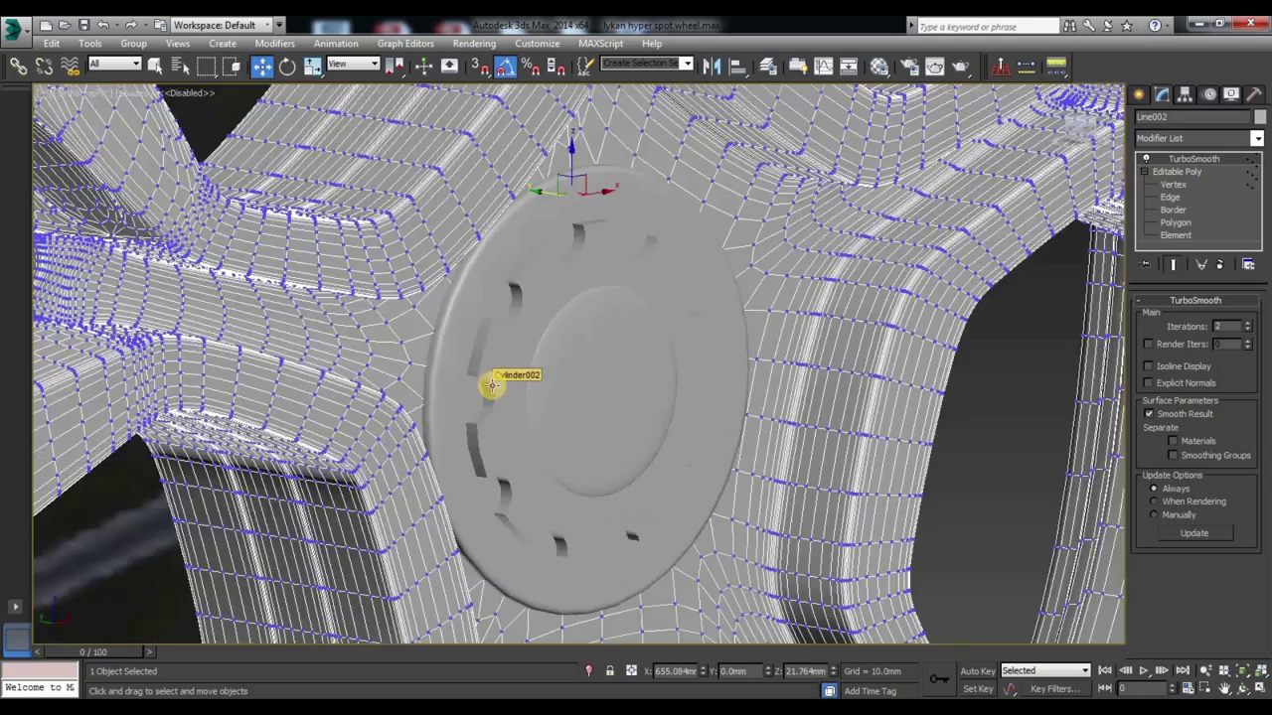
scroll(491, 386, "down", 5)
key("f")
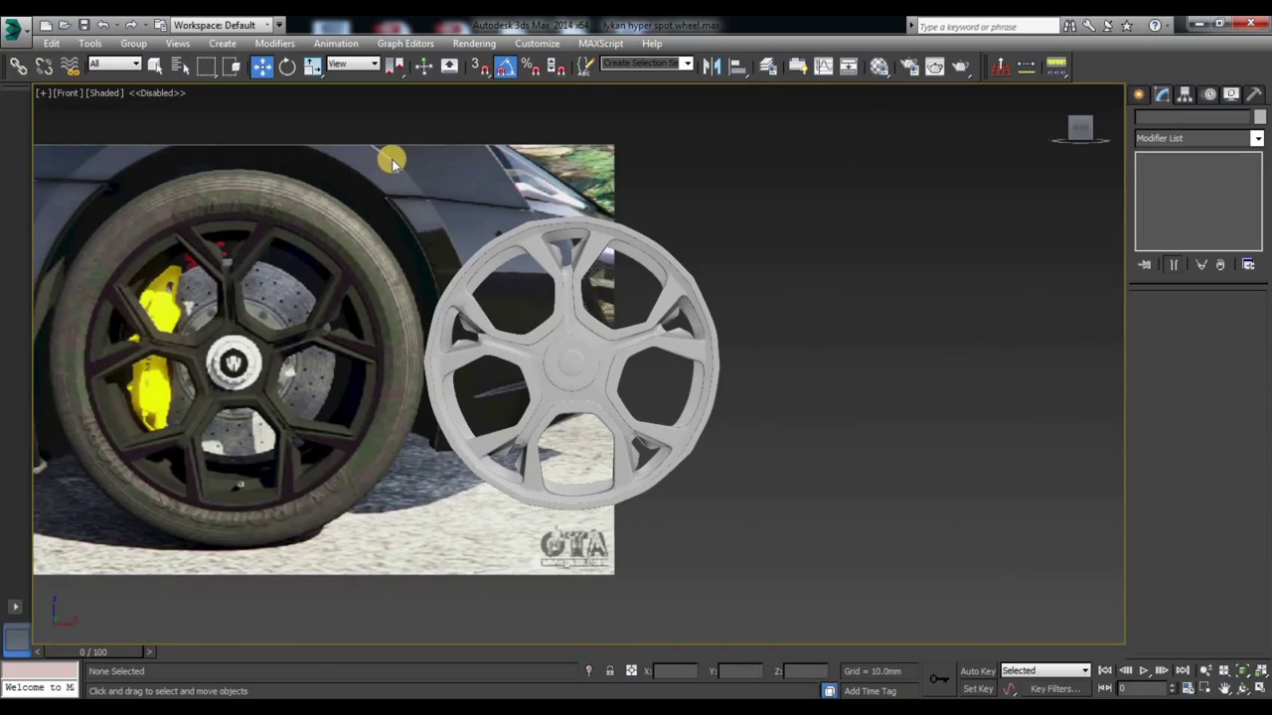
Step: Box-select the rim, hub and cap pieces and group them under the name 'wheel'
mouse_move(371, 161)
left_mouse_down()
mouse_move(795, 550)
mouse_move(715, 437)
left_mouse_up()
right_click(716, 437)
left_click(728, 399)
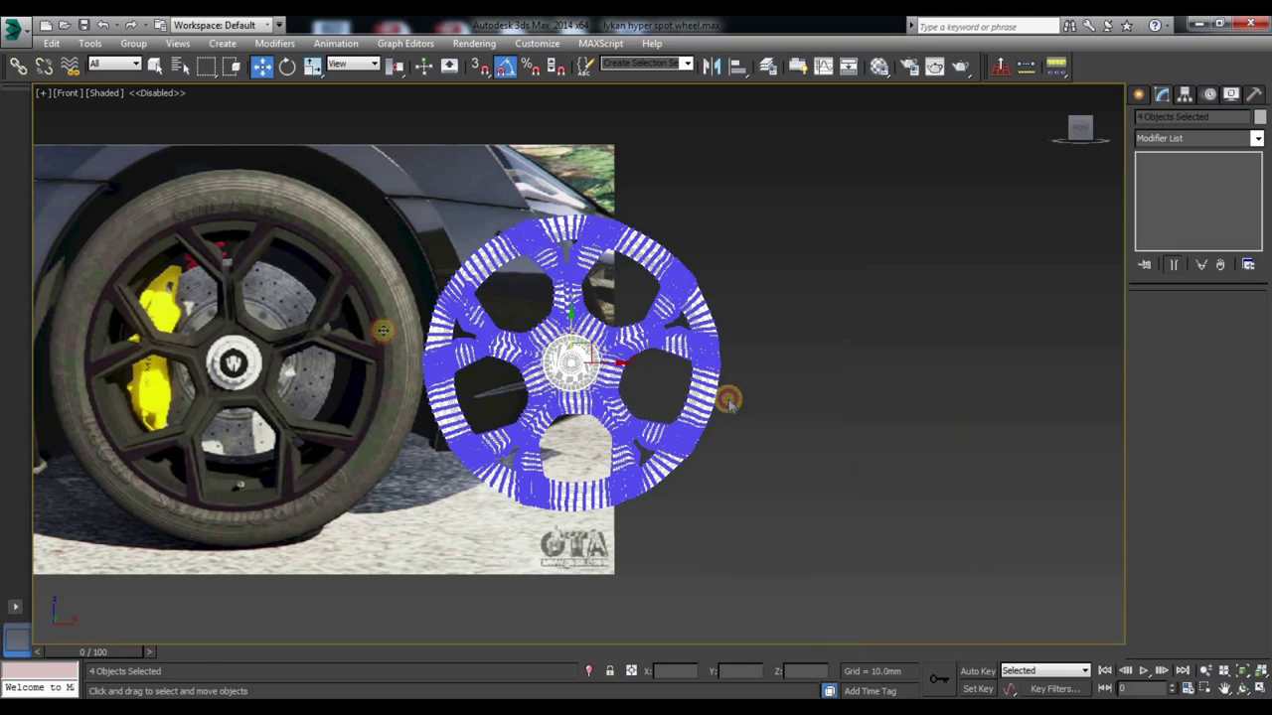
left_click(142, 45)
left_click(149, 59)
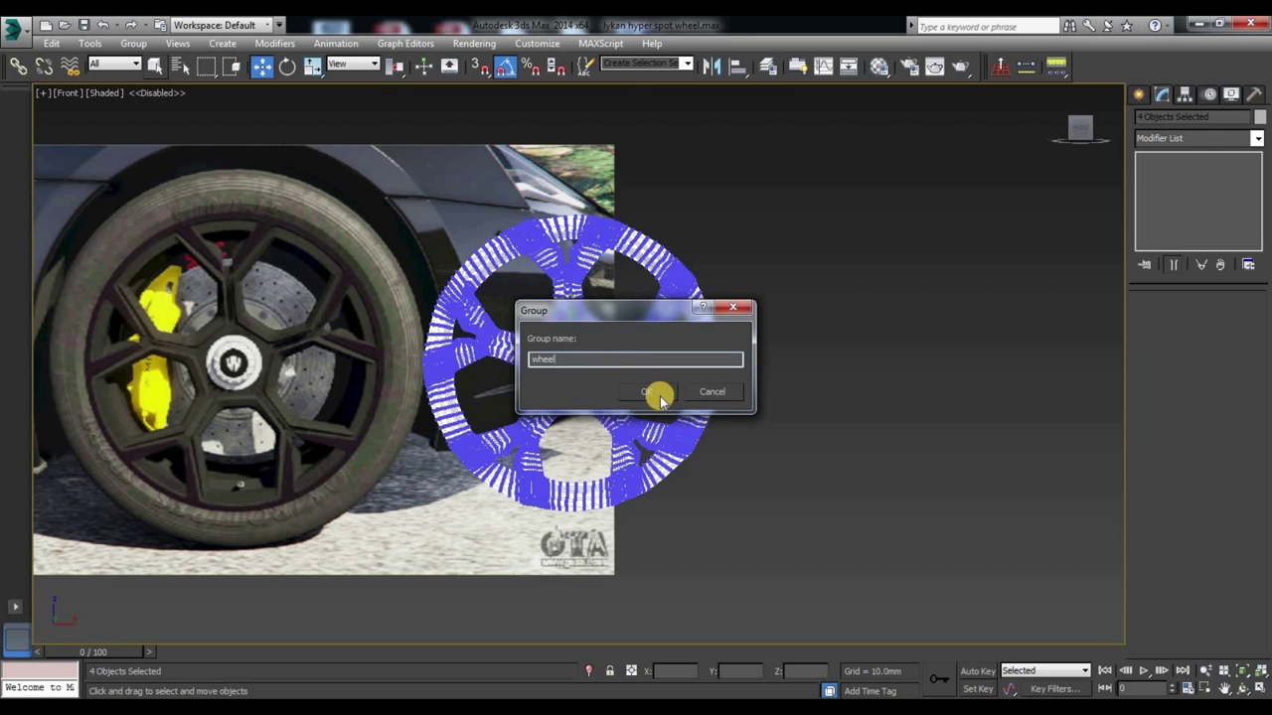
left_click(646, 391)
Step: Verify the 'wheel' group selects as one object, then deselect it and reframe the view
left_click(789, 506)
scroll(556, 401, "up", 10)
scroll(557, 401, "down", 10)
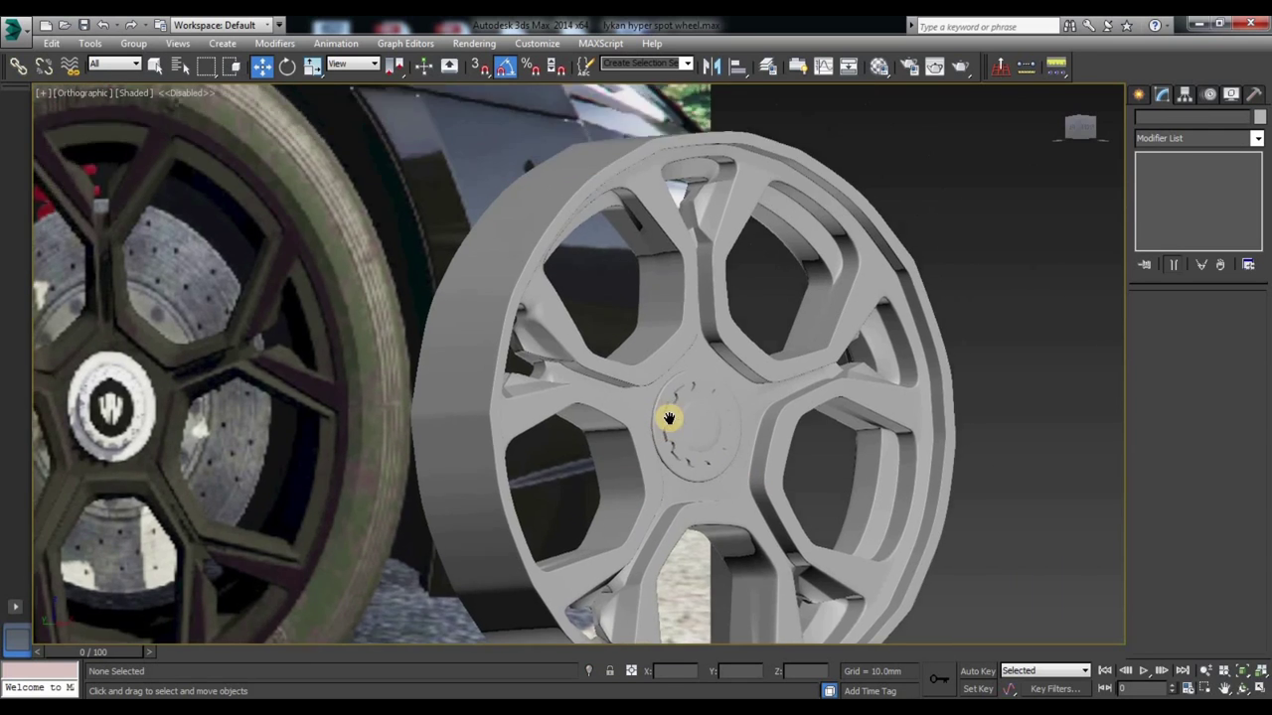
left_click(453, 424)
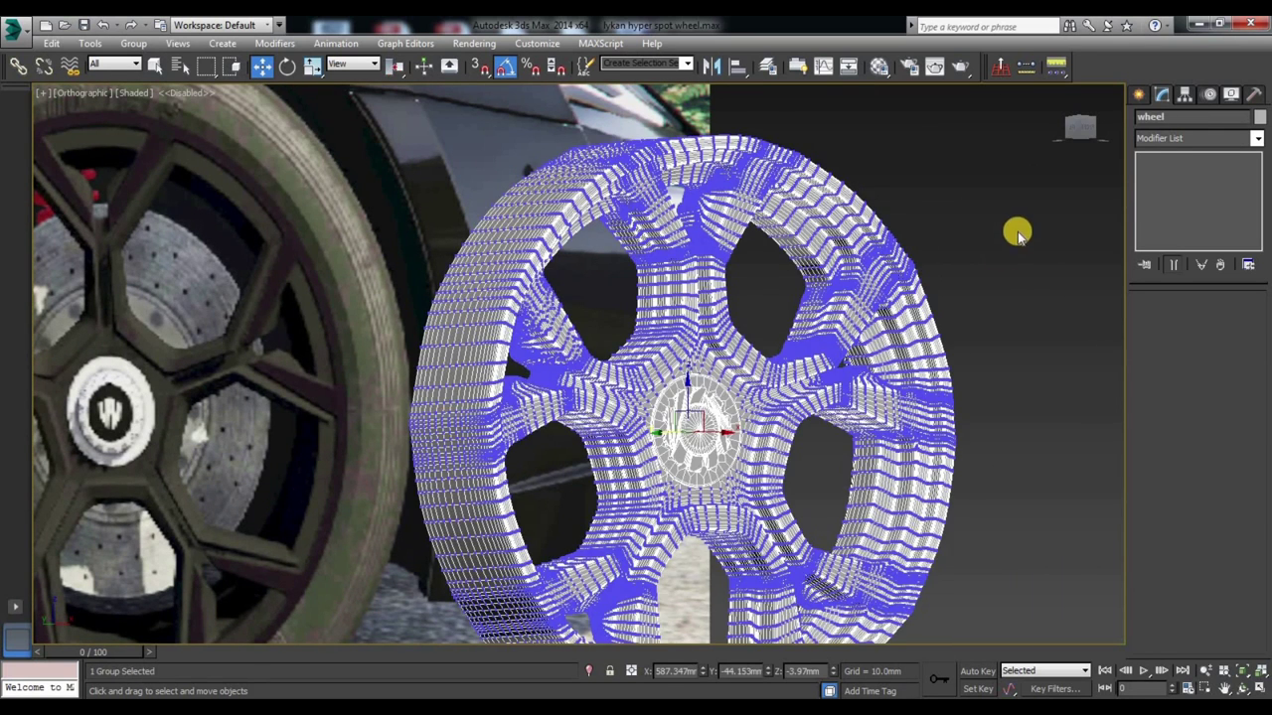
left_click(1140, 99)
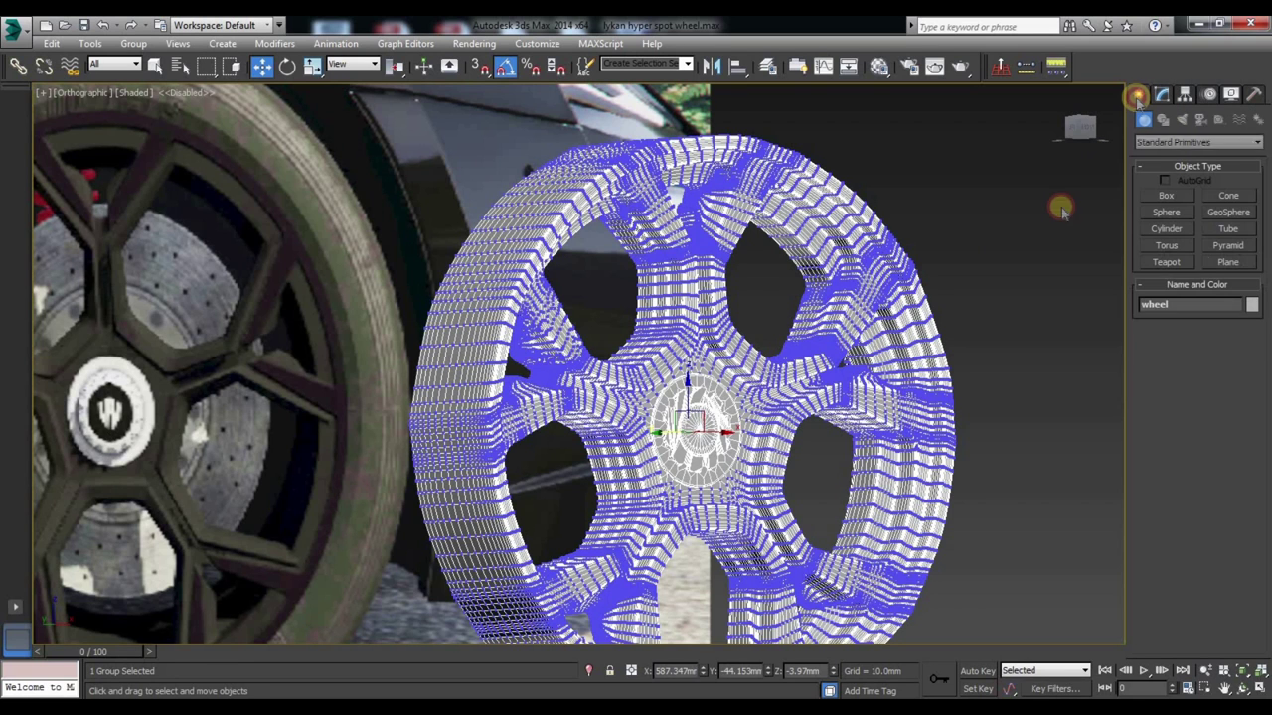
left_click(1036, 218)
middle_click_drag(942, 332, 964, 260)
scroll(964, 260, "down", 5)
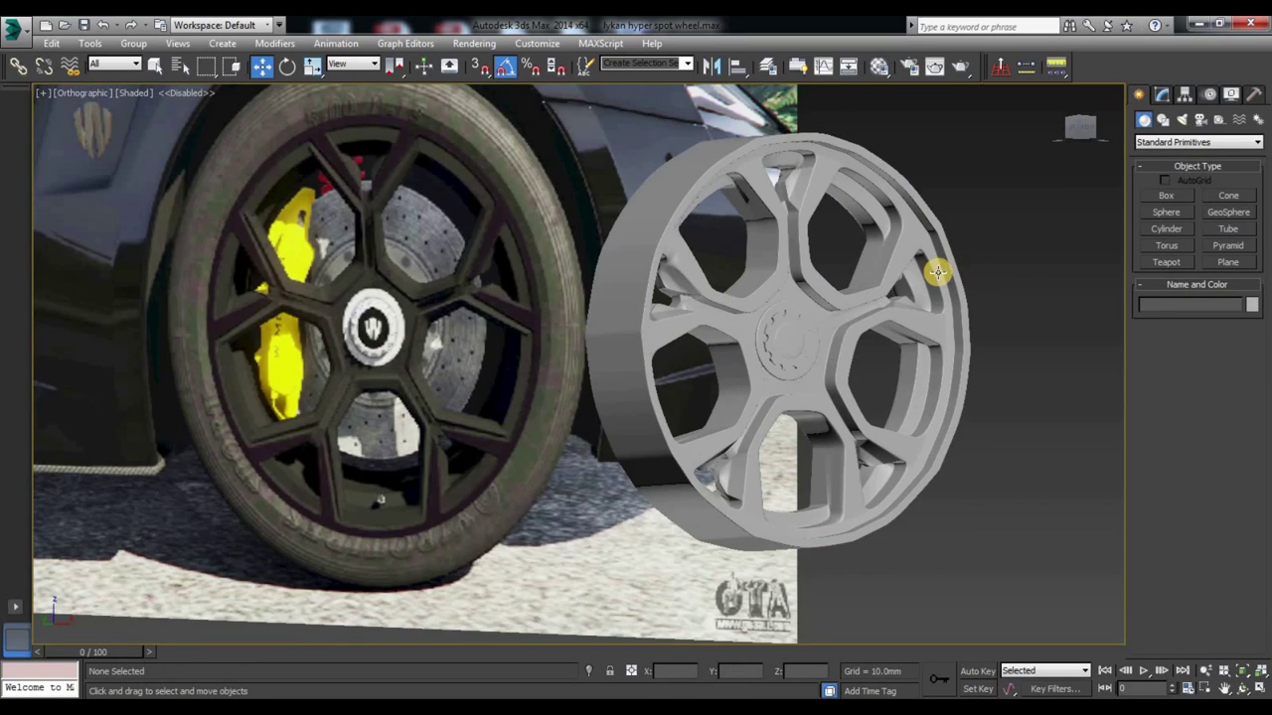
scroll(962, 388, "down", 1)
Step: Reframe the wheels and render a 1280 x 960 V-Ray image, shown maximized
mouse_move(998, 407)
middle_mouse_down()
mouse_move(514, 361)
mouse_move(1057, 196)
middle_mouse_up()
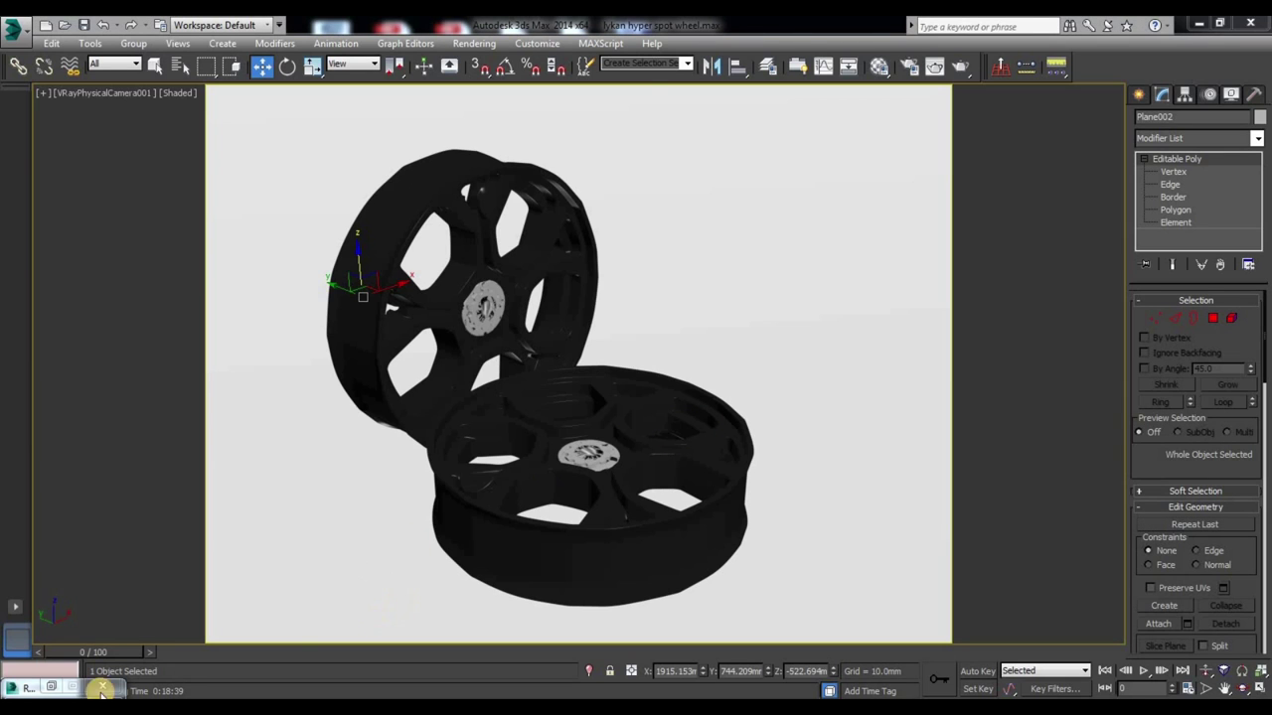
left_click(52, 688)
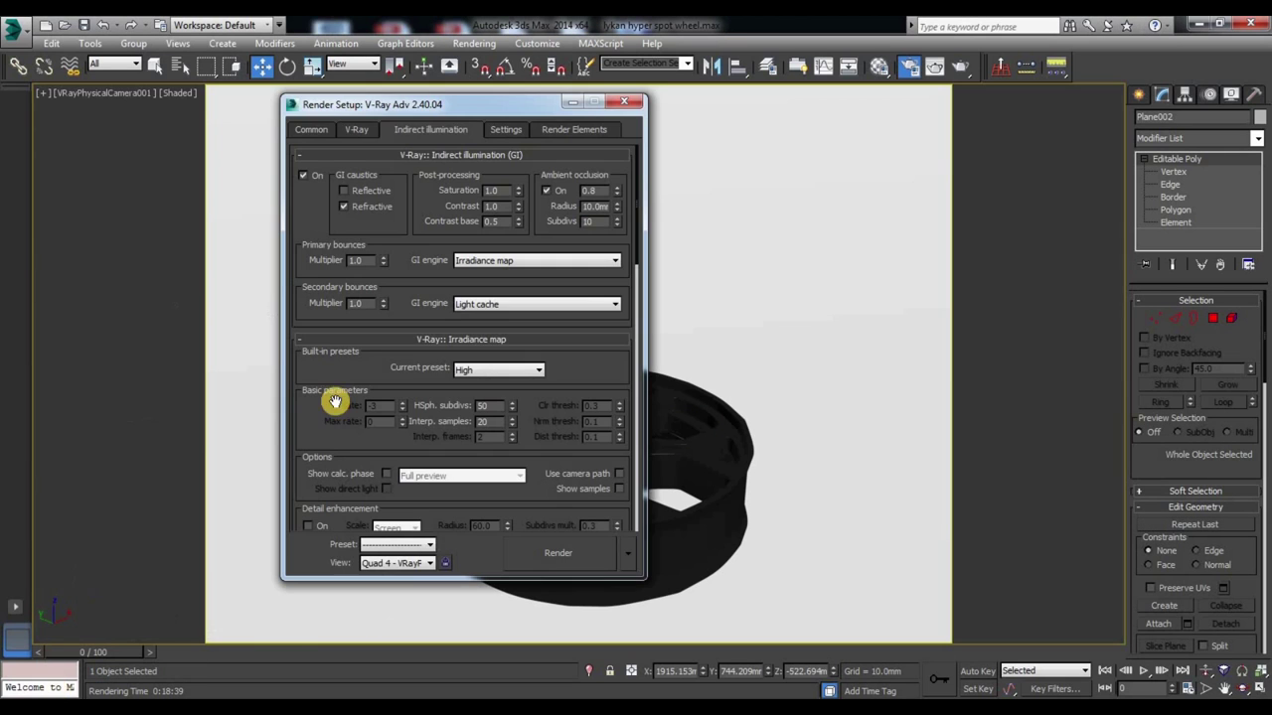
left_click(557, 554)
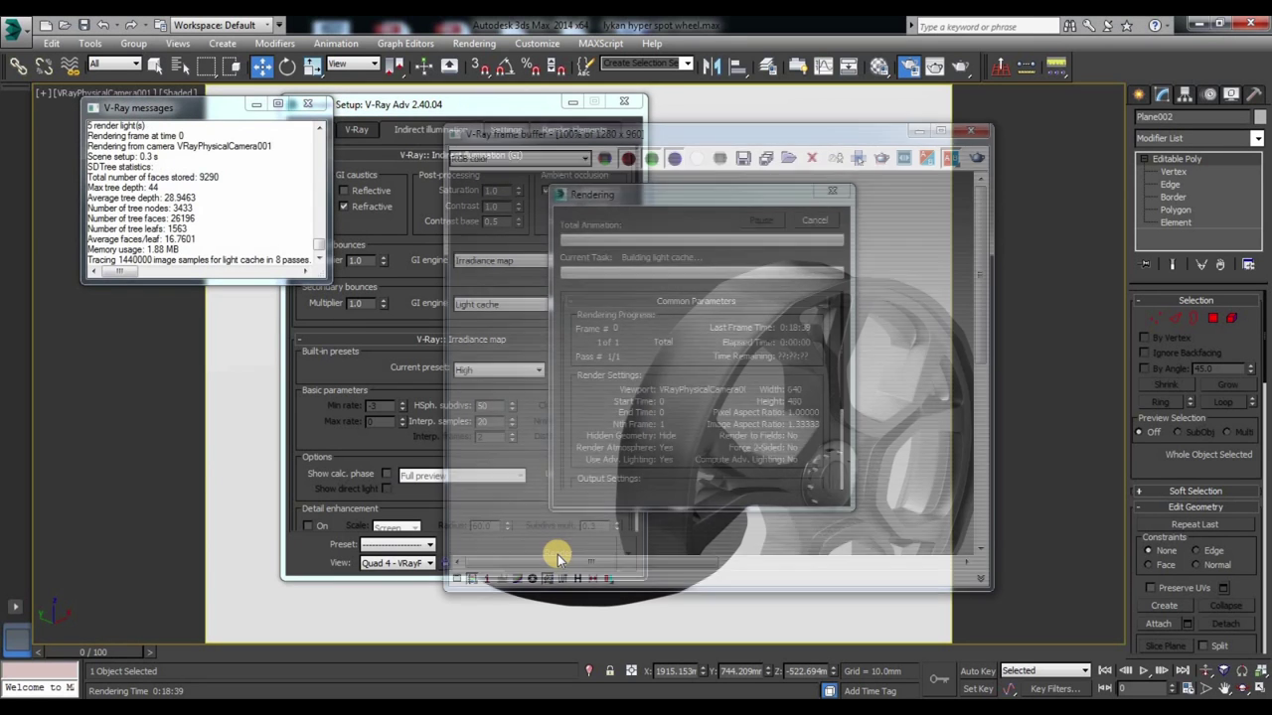
left_click(939, 132)
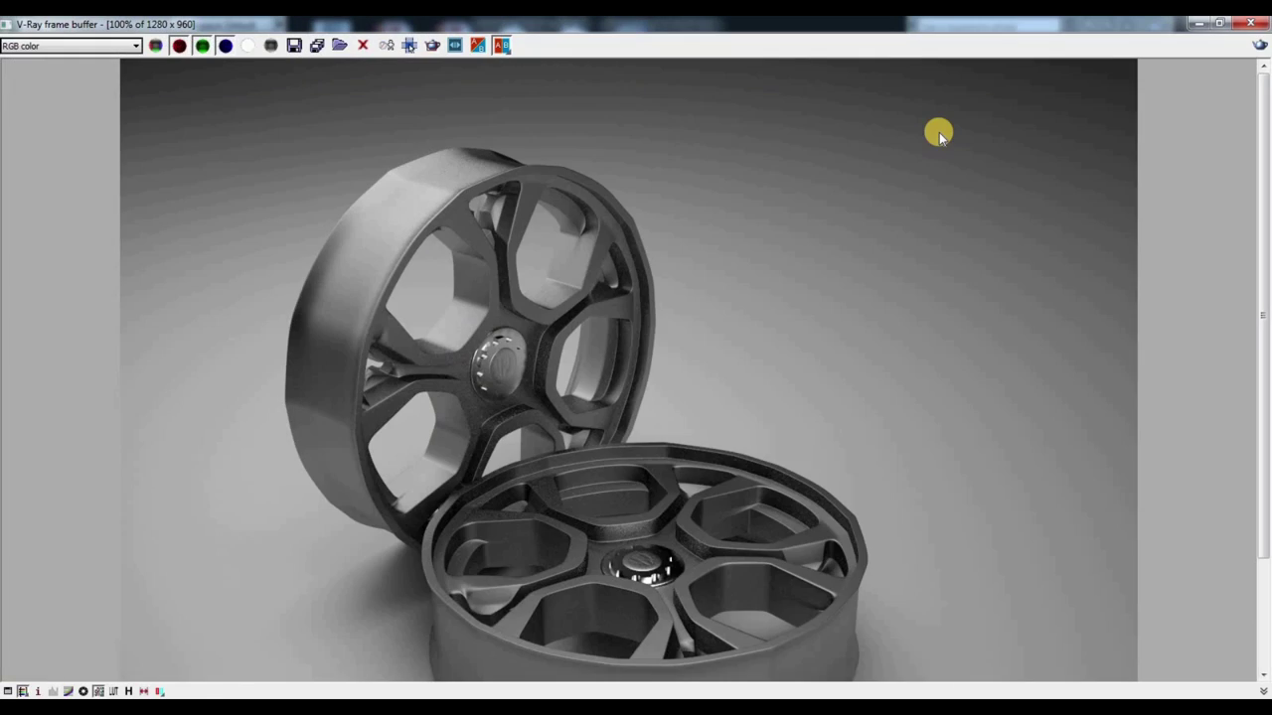